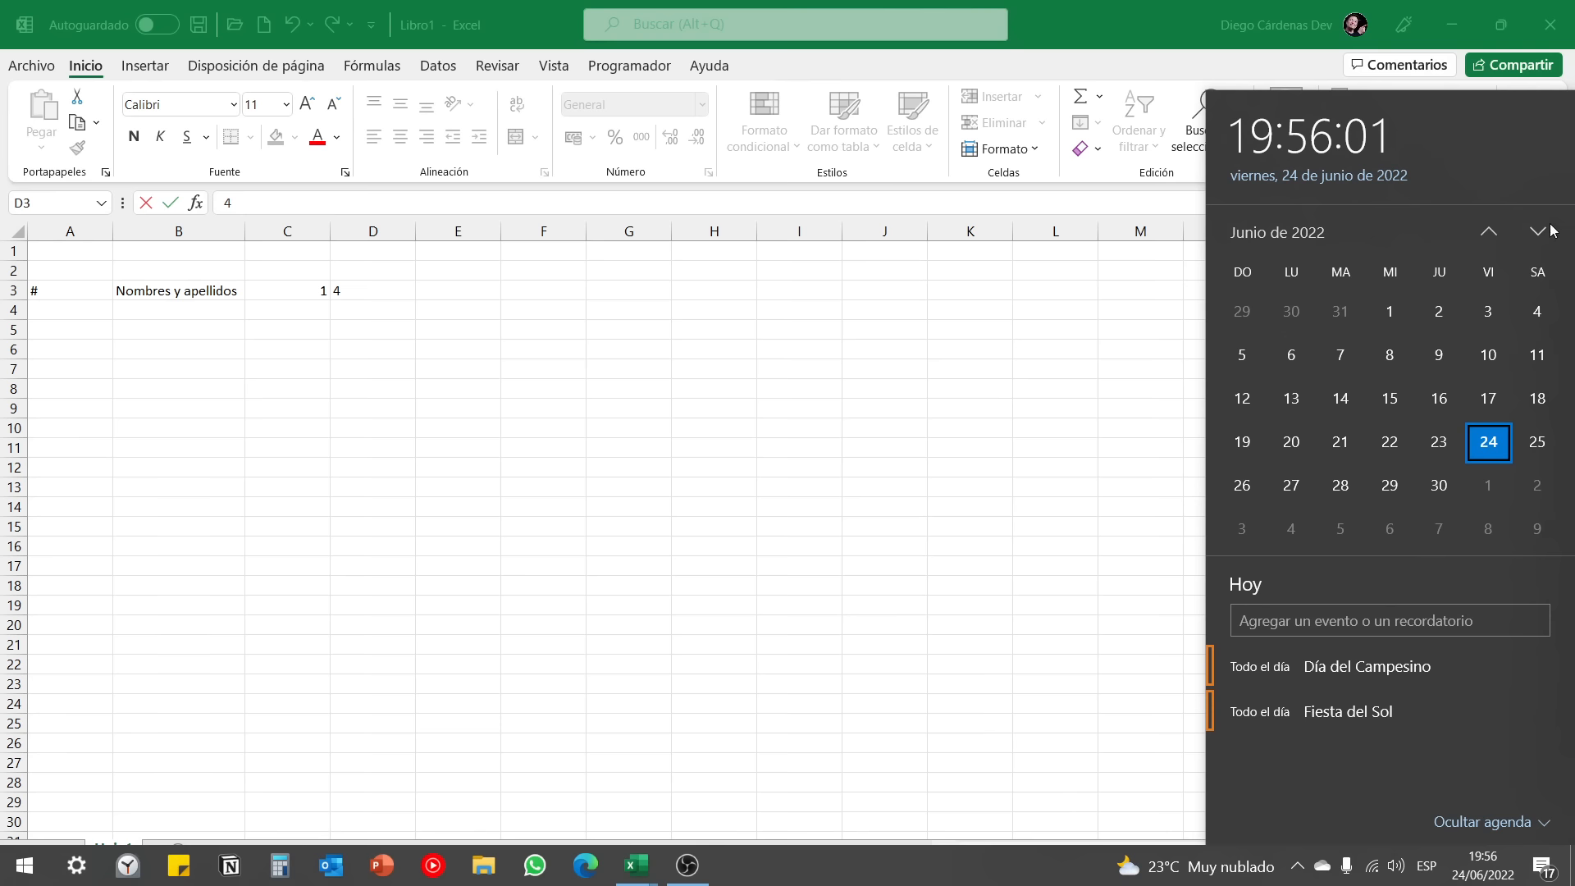
Using the July 2022 calendar, continue the weekday headers in row 3 with 5, 6, 7 and 8 in E3:H3
click(1549, 231)
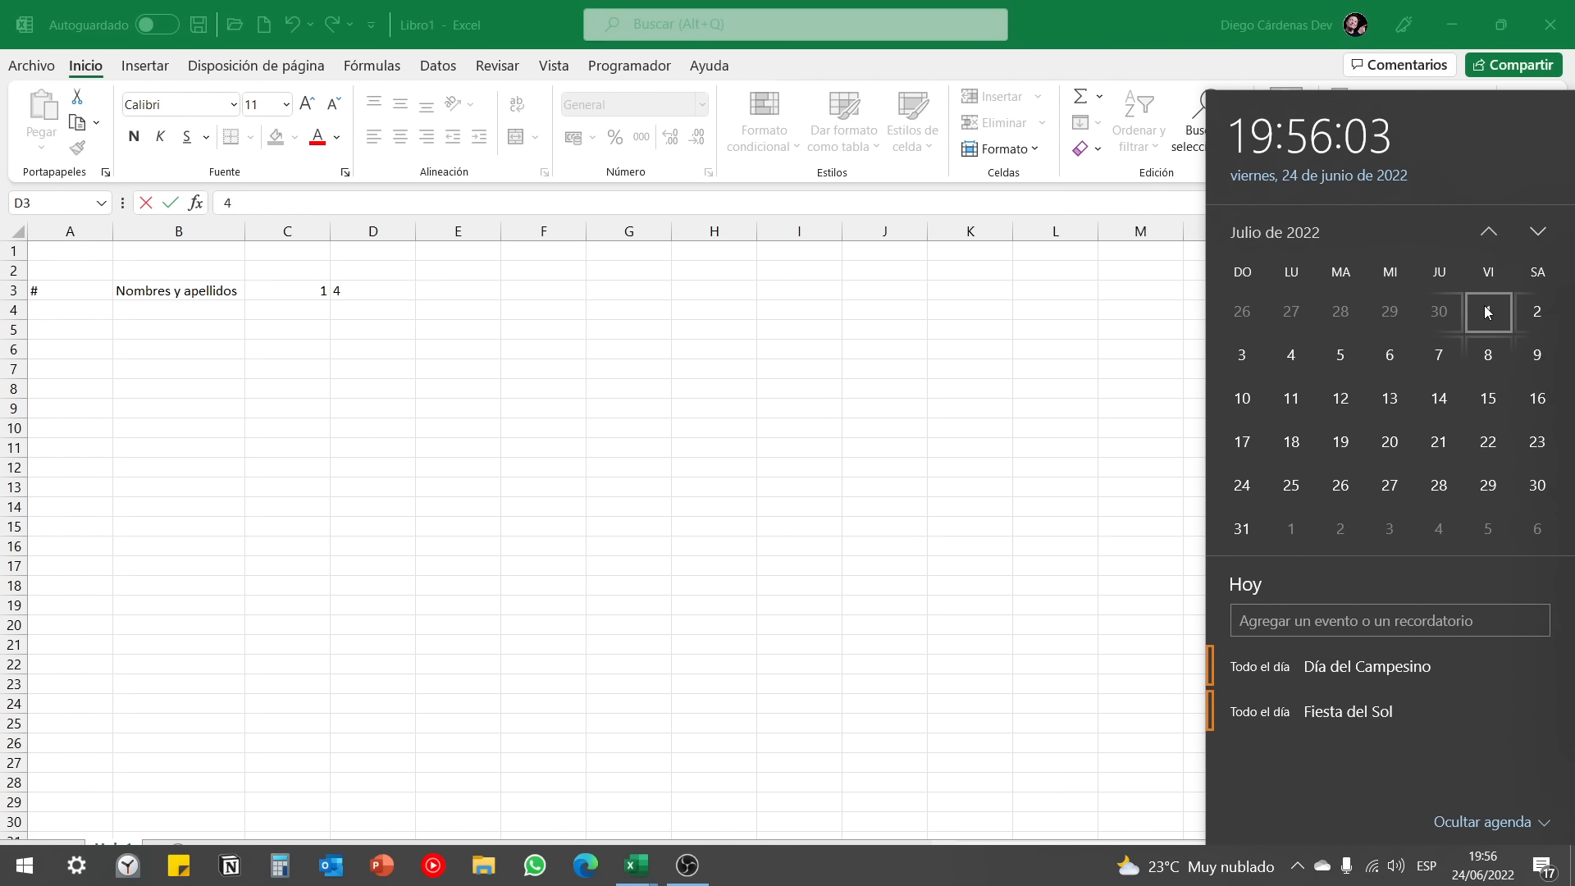
click(429, 286)
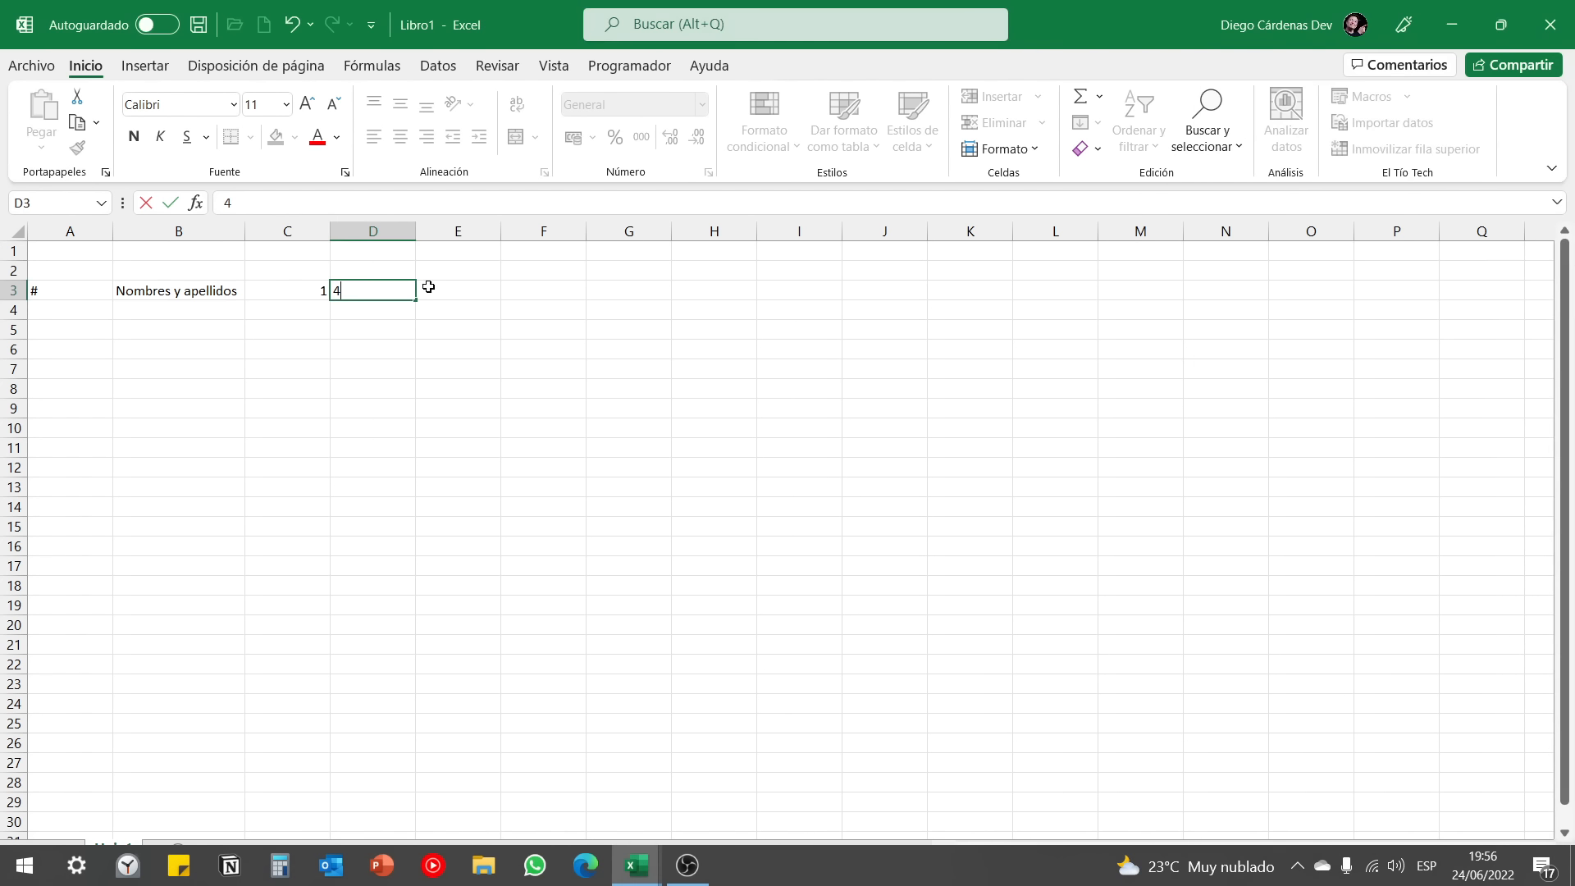
click(460, 289)
text(5)
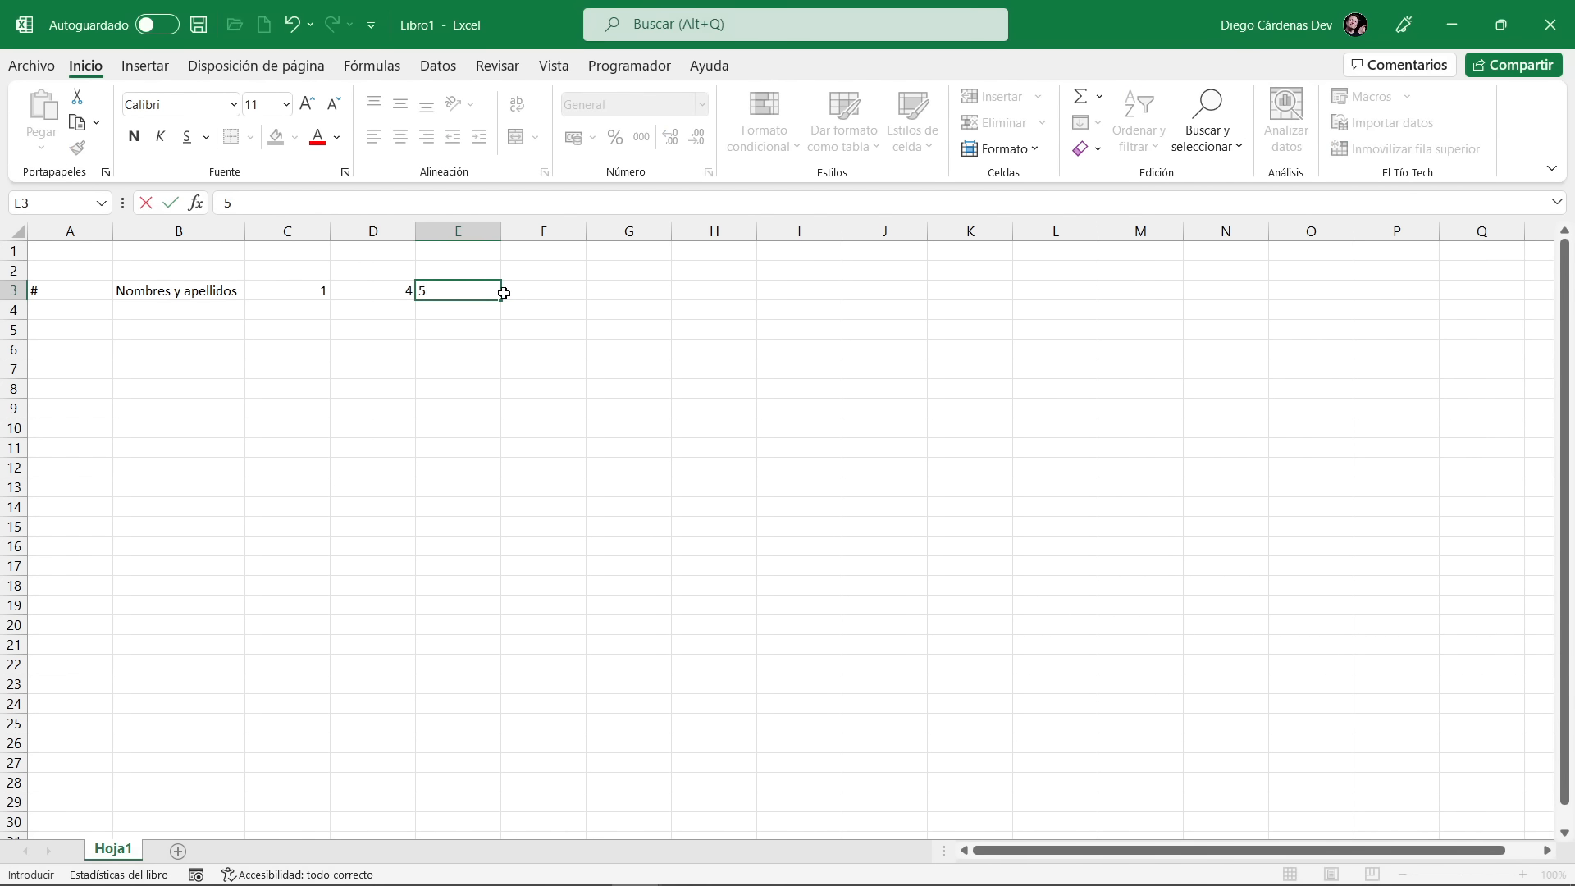
key(Tab)
text(6)
key(Tab)
text(7)
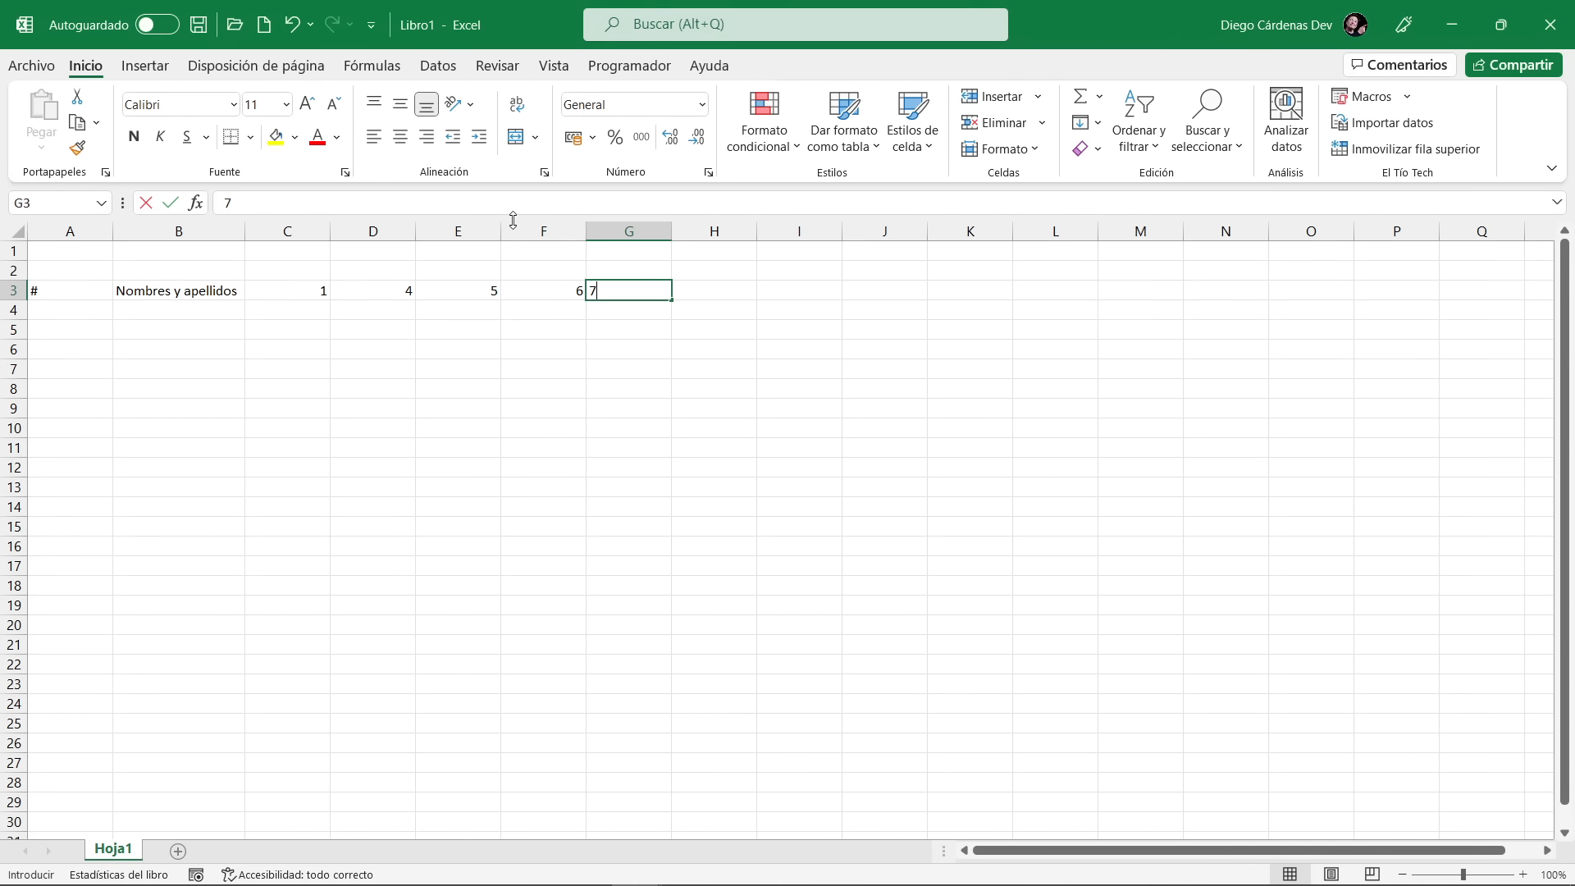
key(Tab)
text(8)
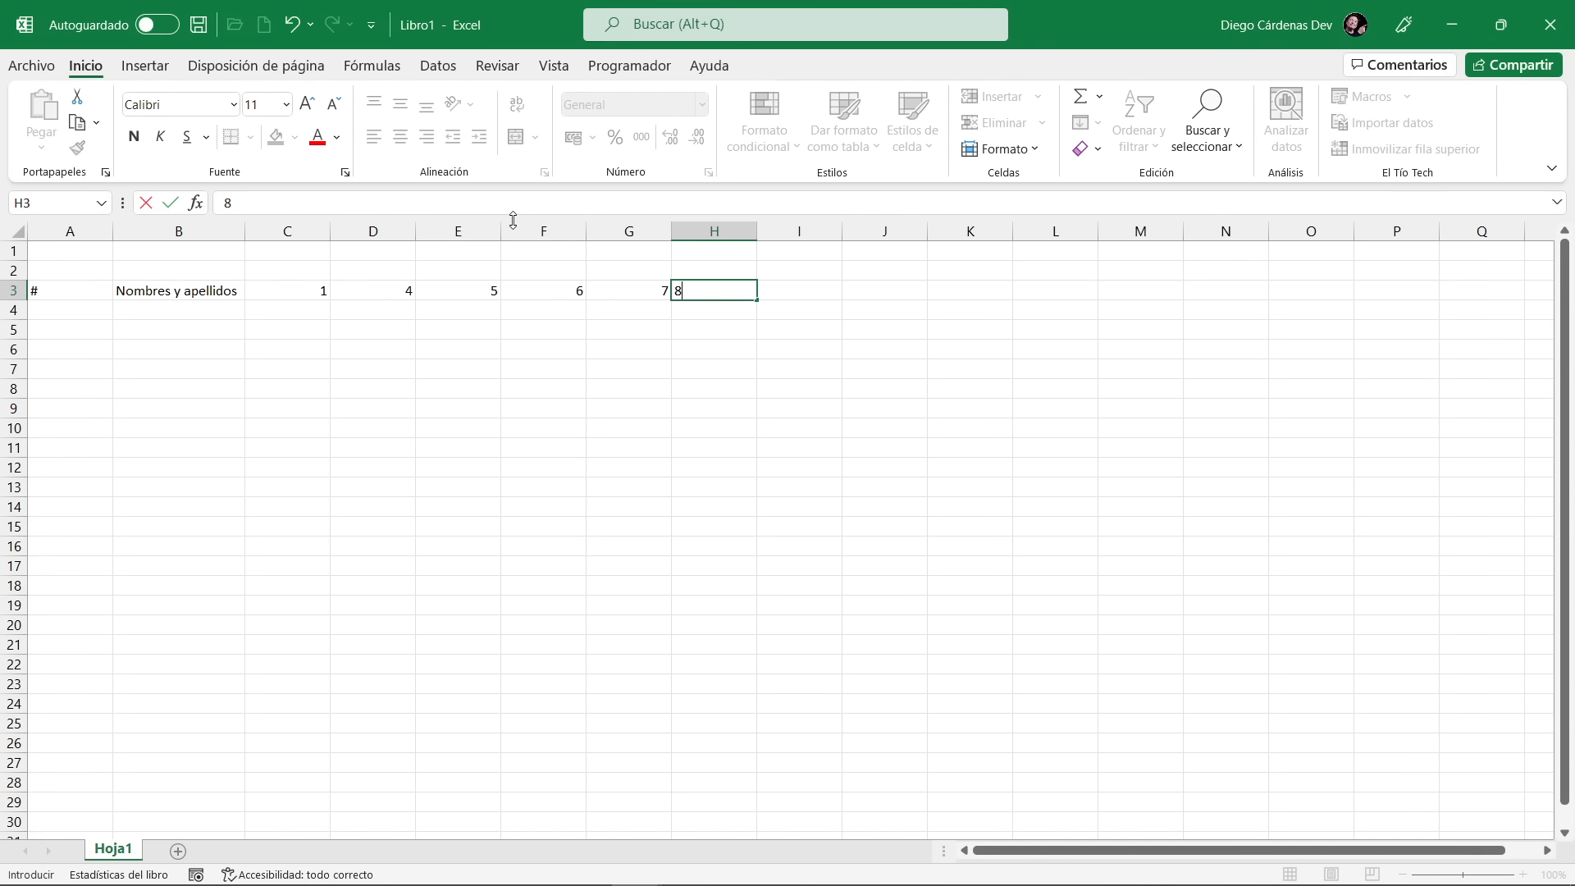
Enter the second week's weekday numbers 11, 12, 13, 14 and 15 in cells I3 to M3
key(Tab)
text(11)
key(Tab)
text(12)
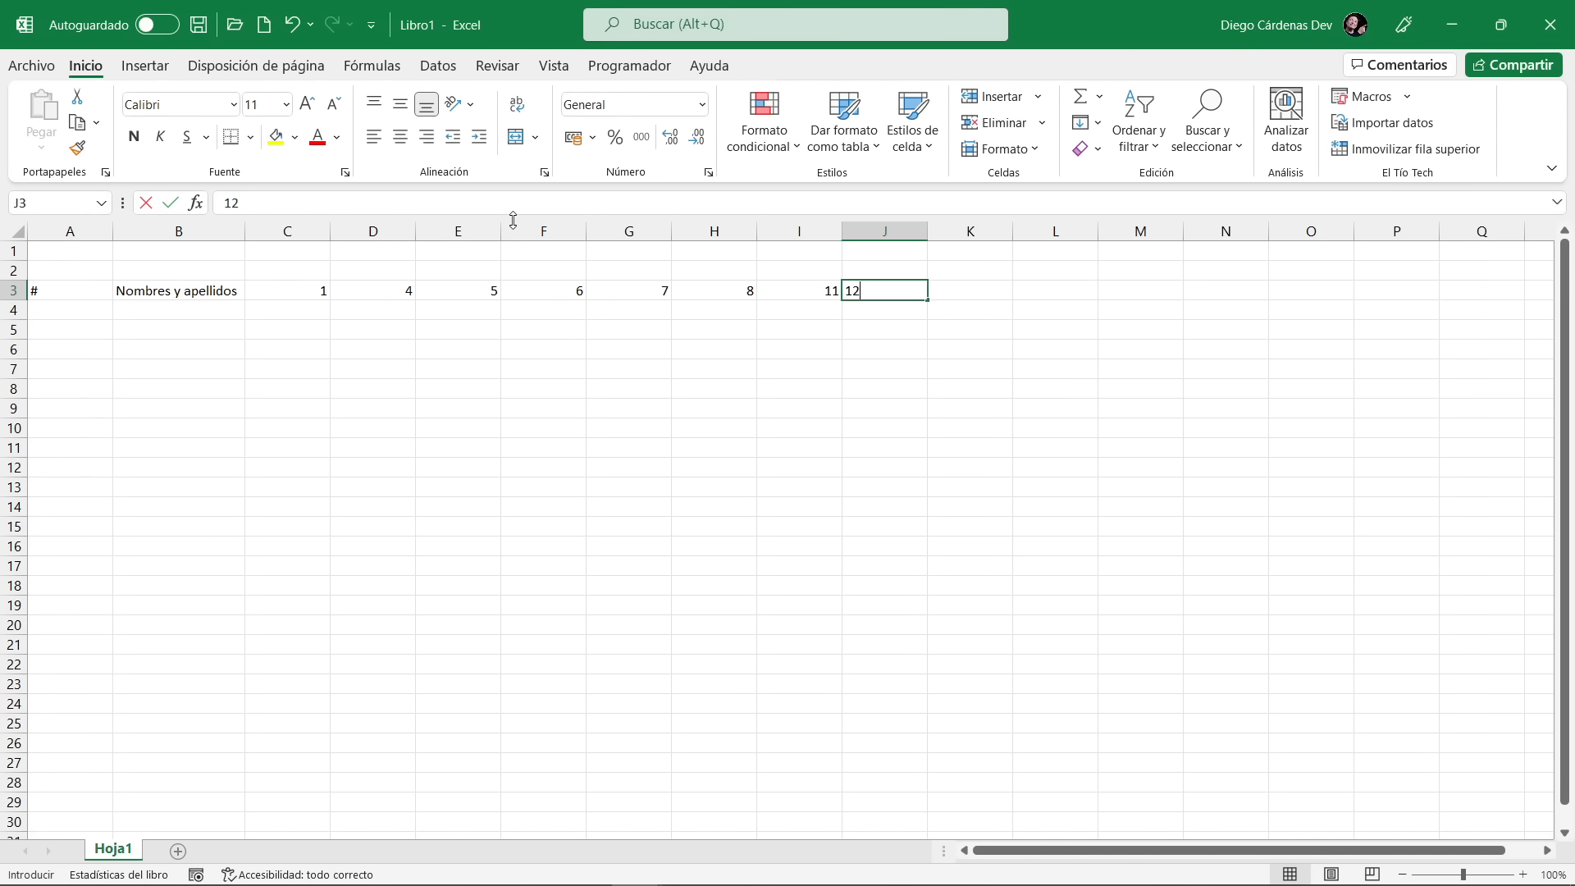
key(Tab)
text(13)
key(Tab)
text(14)
key(Tab)
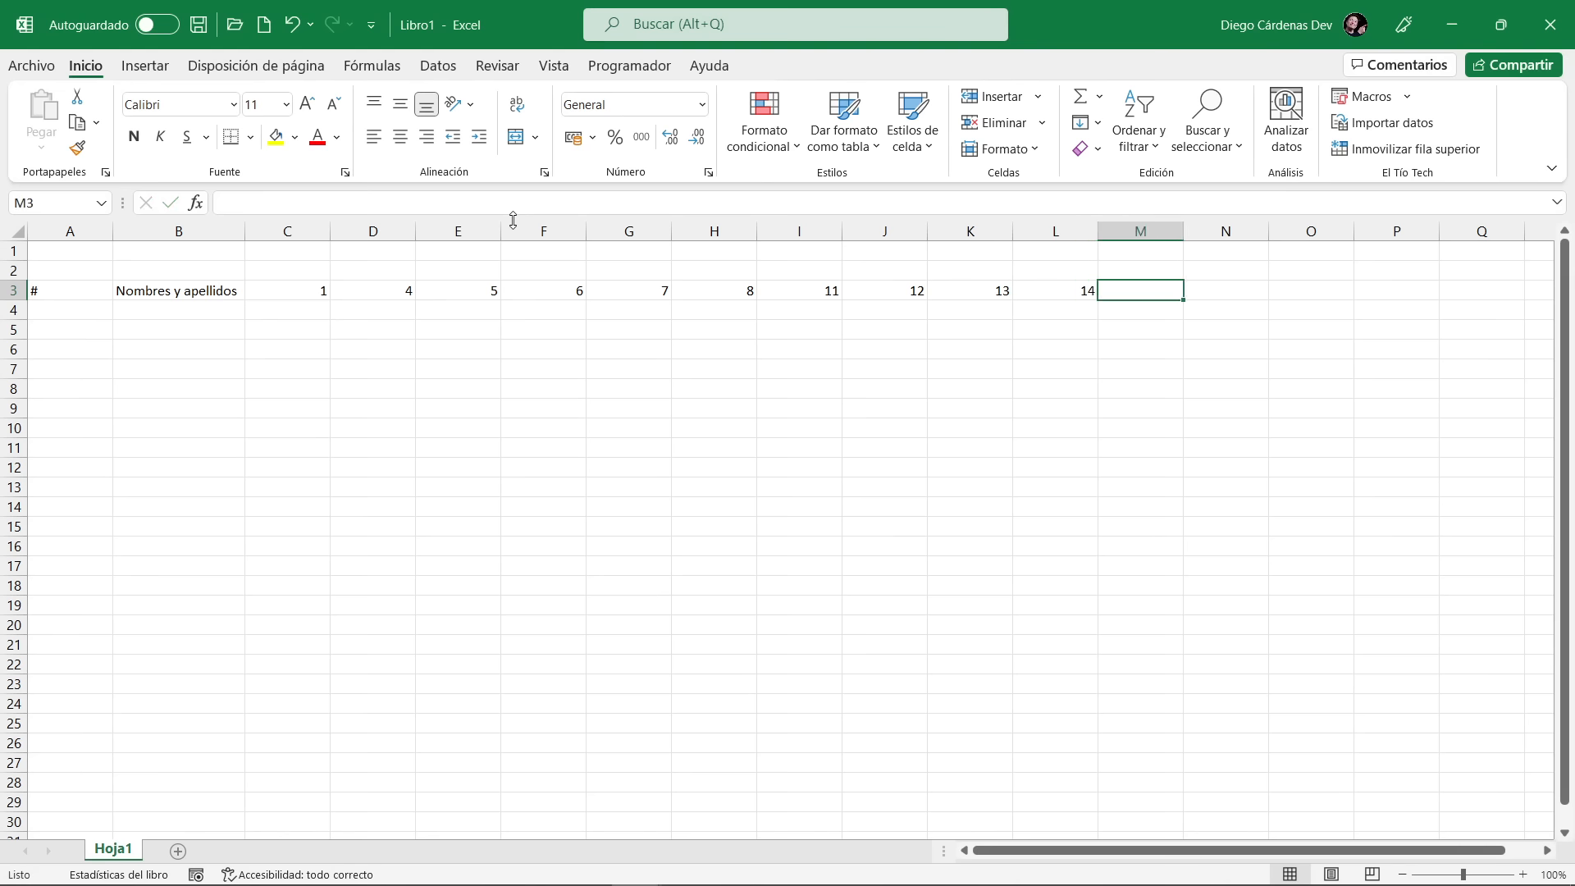
text(15)
key(Tab)
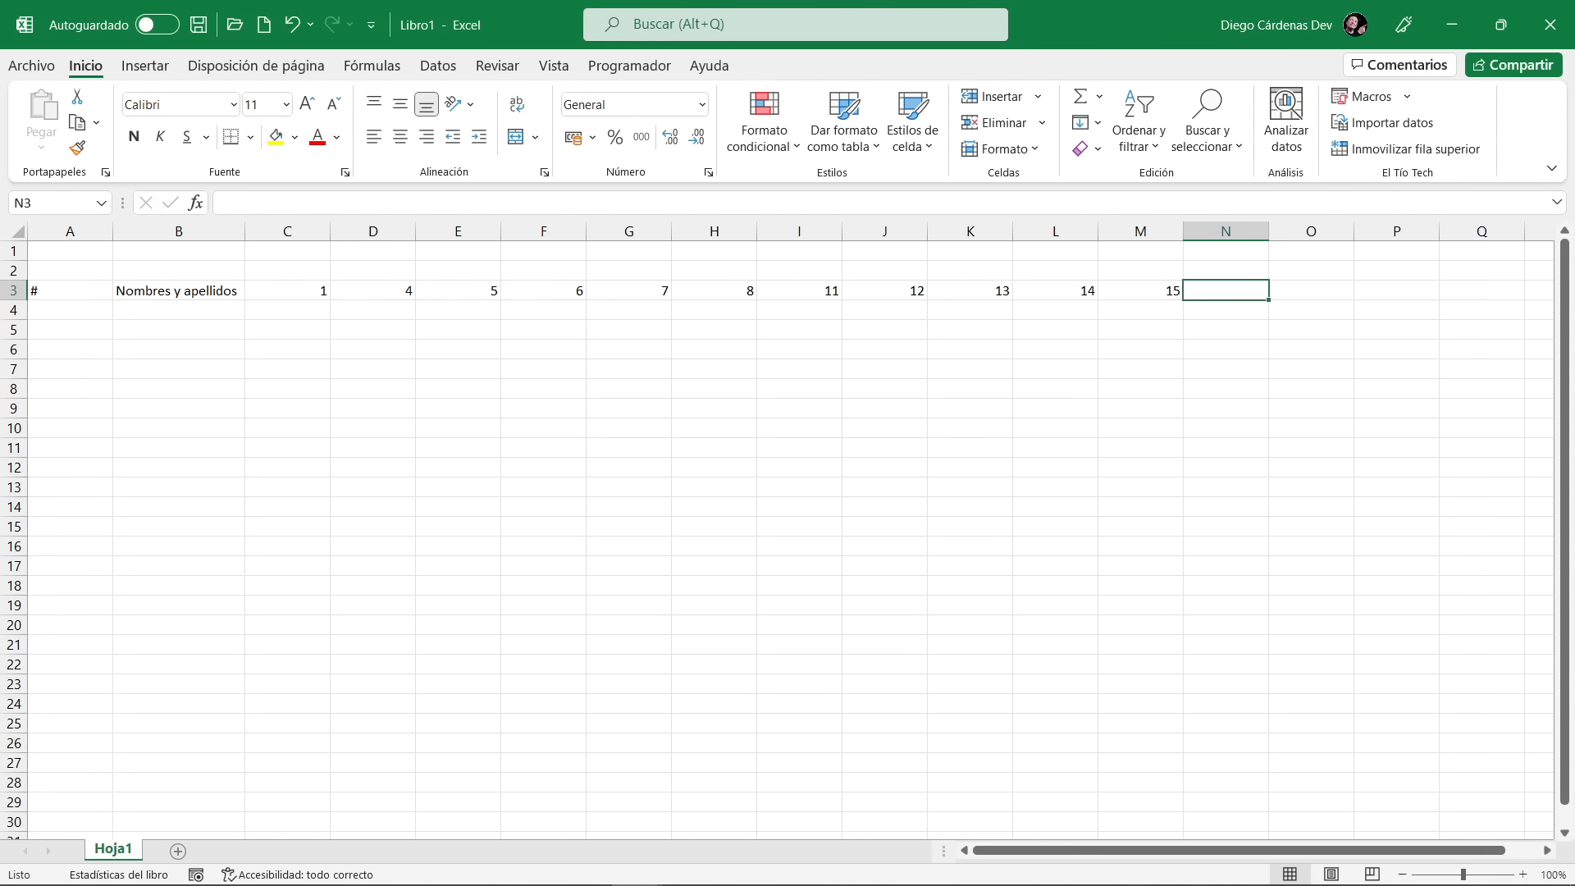
Consult the July 2022 calendar and enter the weekday numbers 18, 19, 20, 21 and 22 in N3:R3
mouse_move(1542, 870)
click(1483, 865)
click(1538, 235)
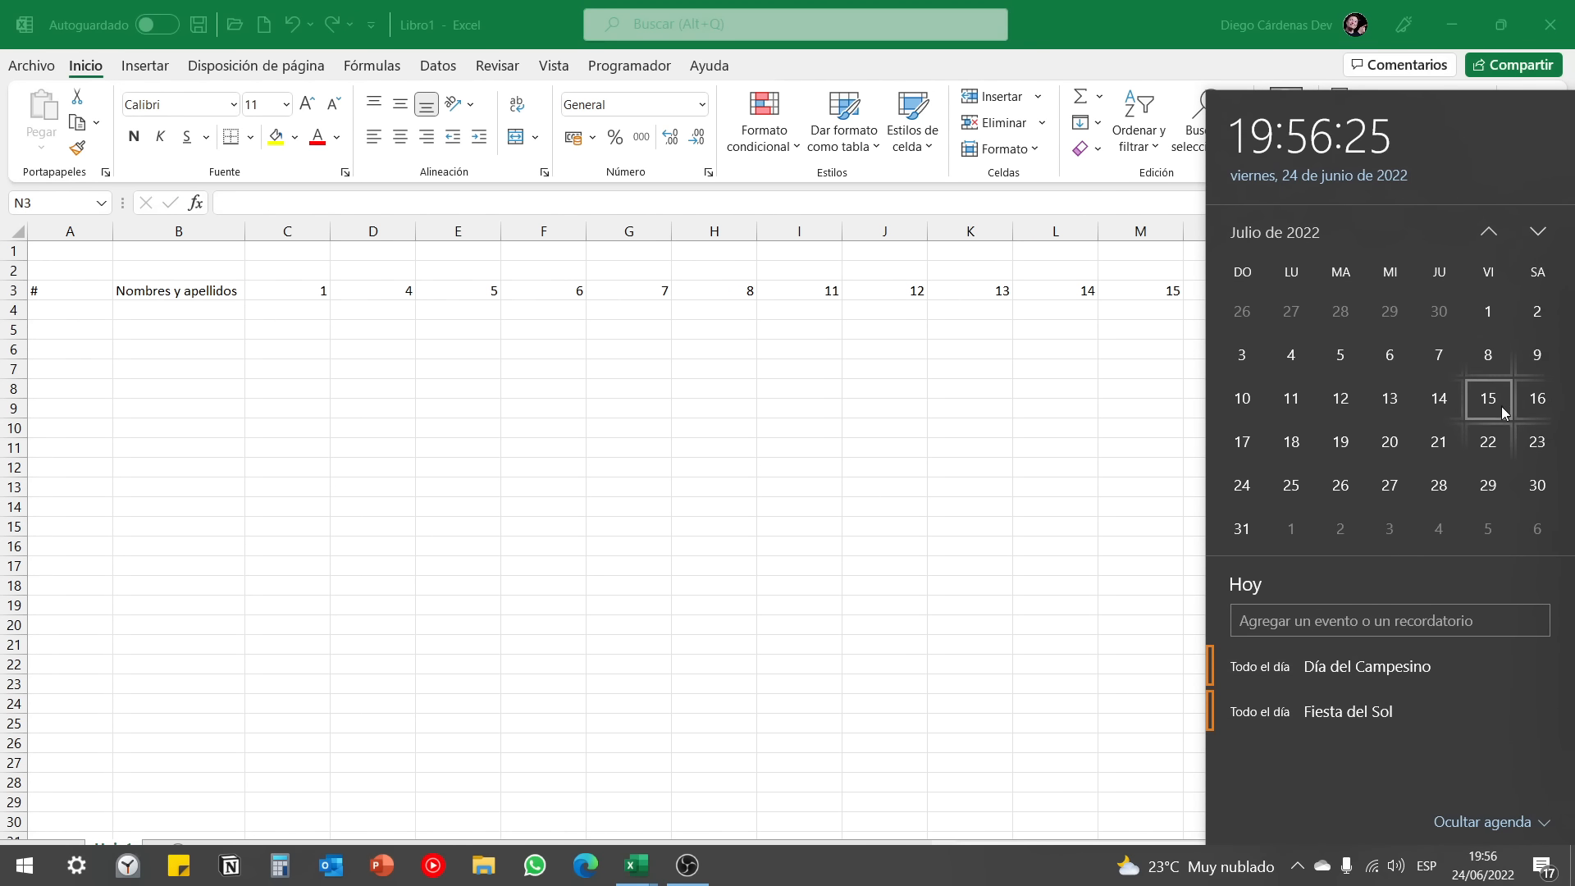
click(1114, 323)
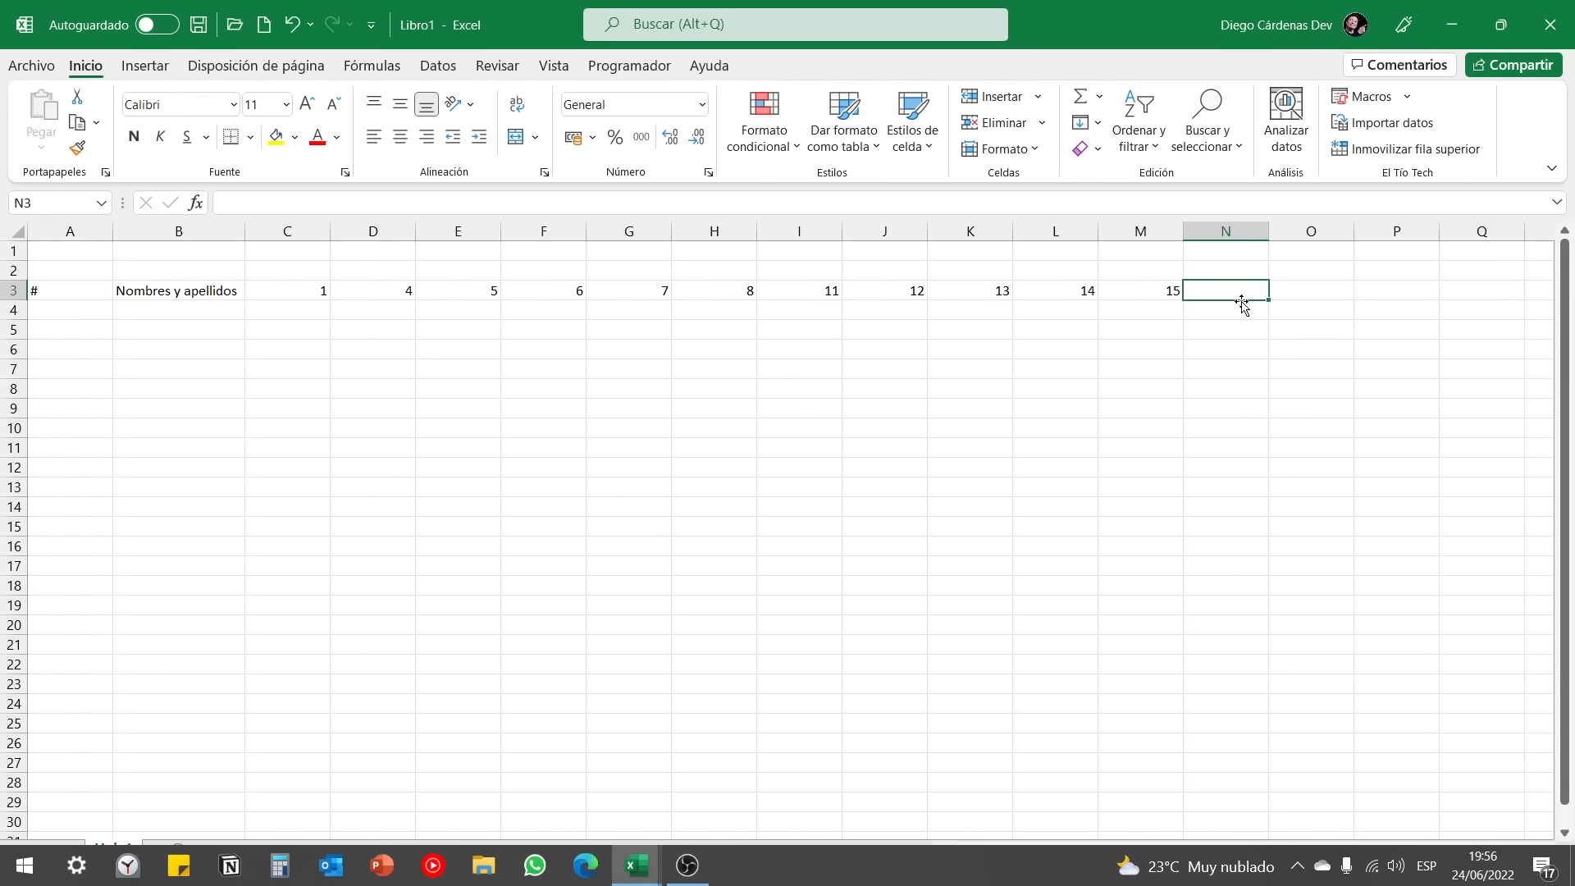
text(18)
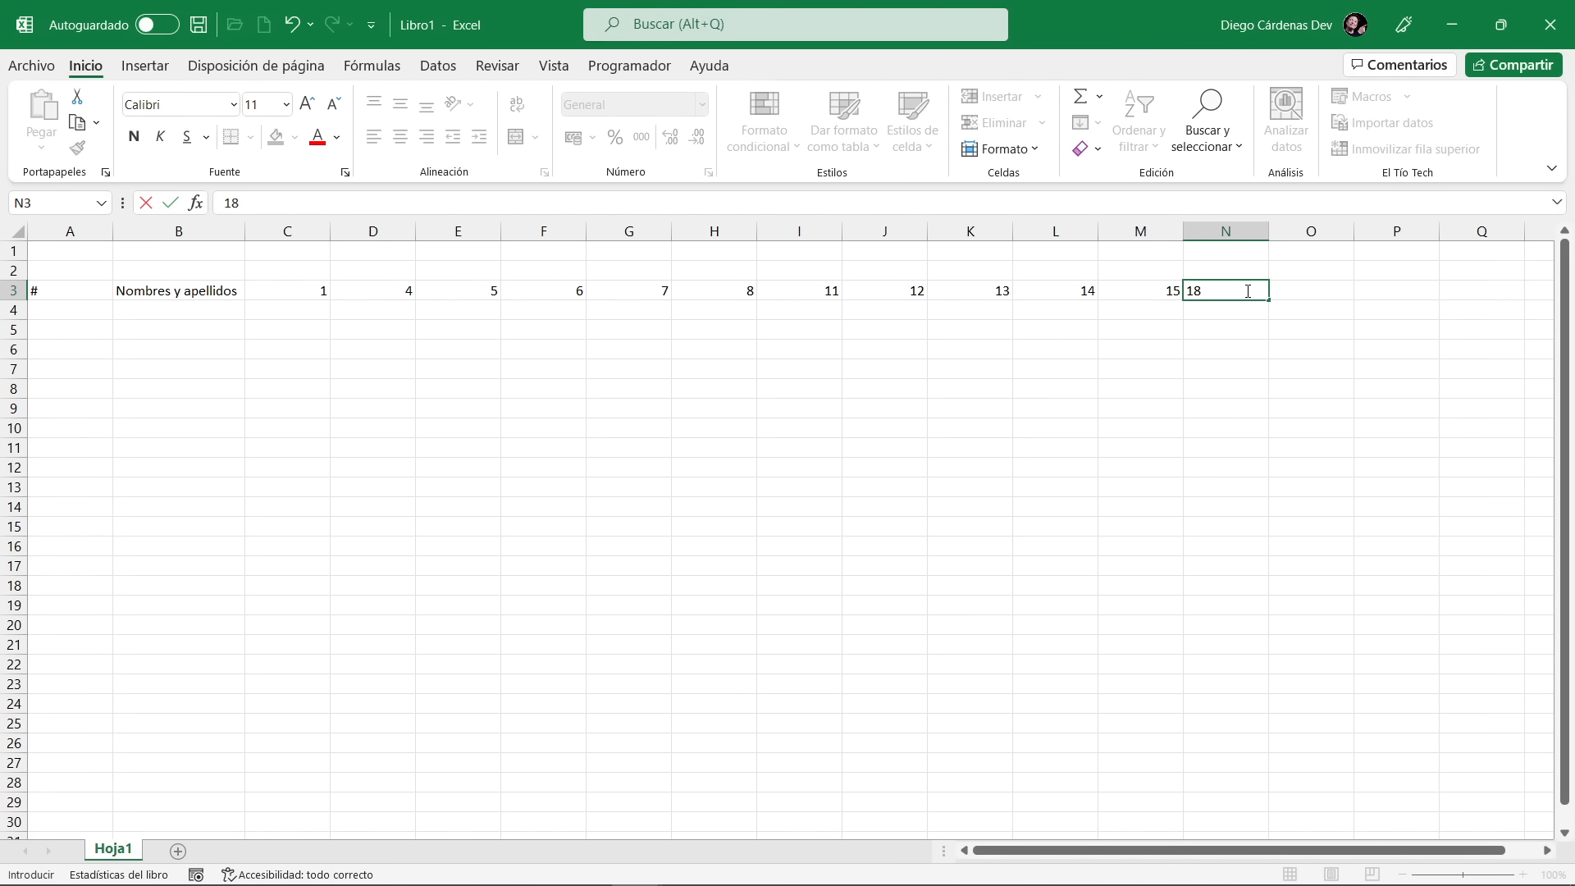
key(Tab)
text(19)
key(Tab)
text(20)
key(Tab)
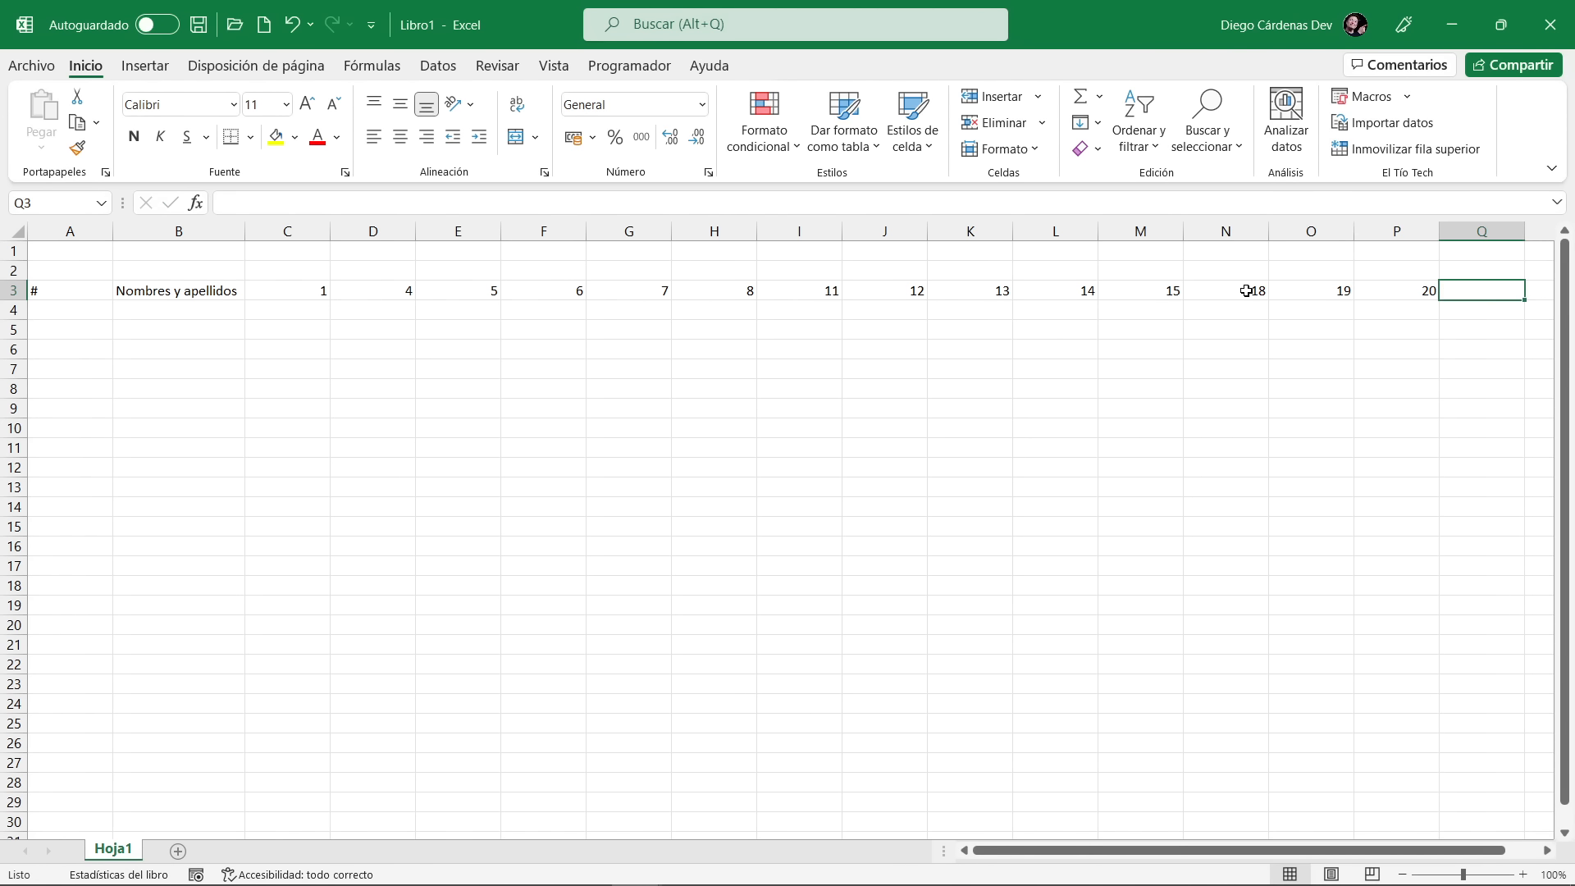
text(21)
key(Tab)
text(22)
key(Tab)
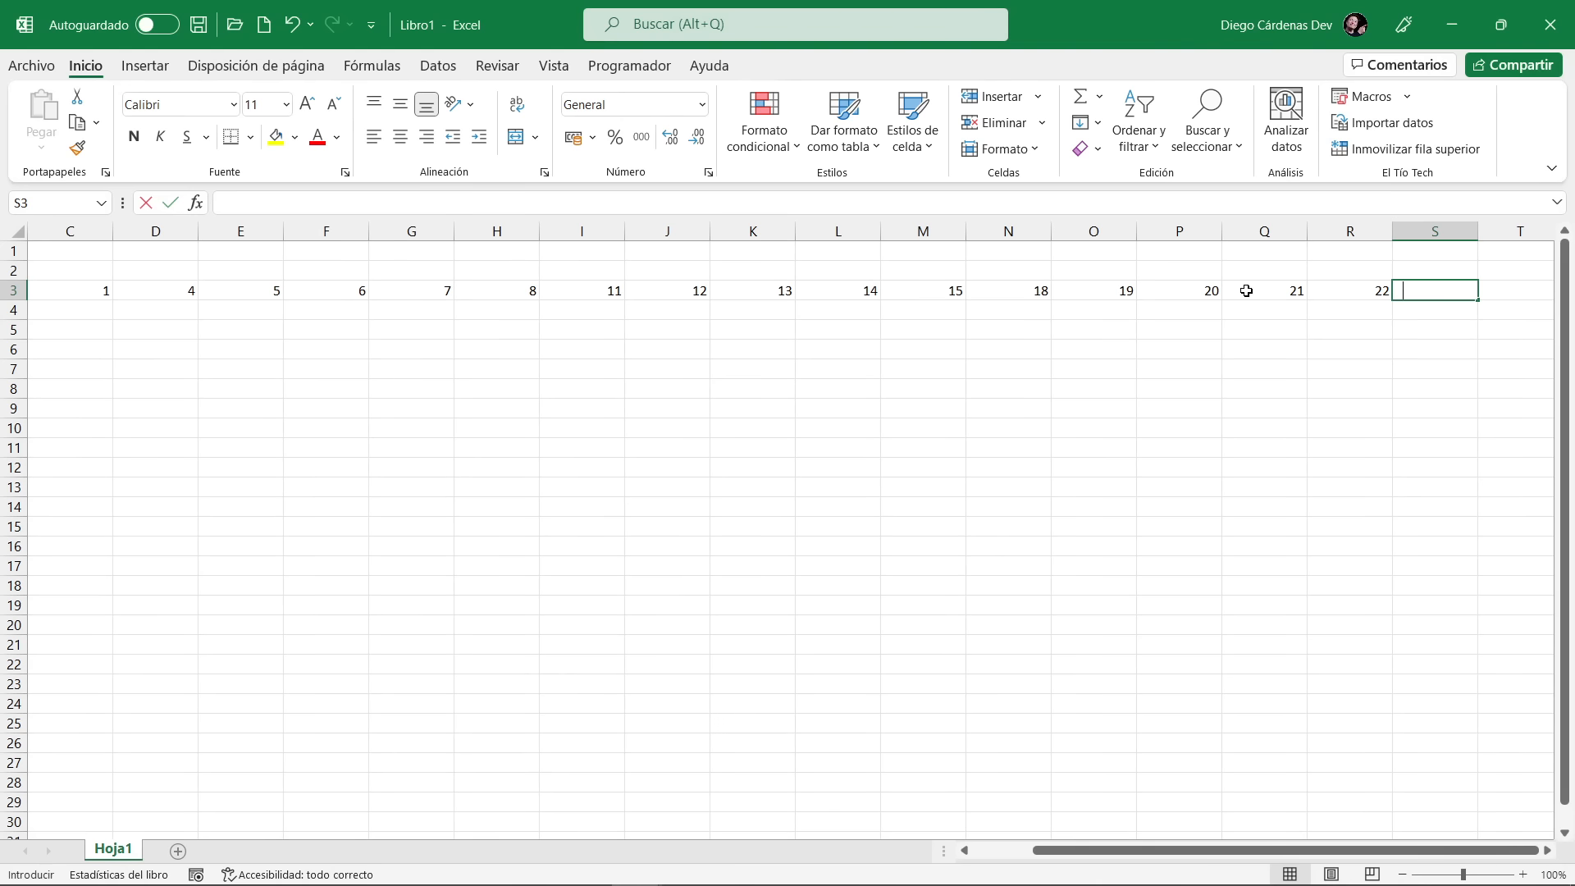
Enter the weekday numbers 25, 26, 27, 28 and 29 in S3:W3 and check them against the July 2022 calendar
text(25)
key(Tab)
text(26)
key(Tab)
text(27)
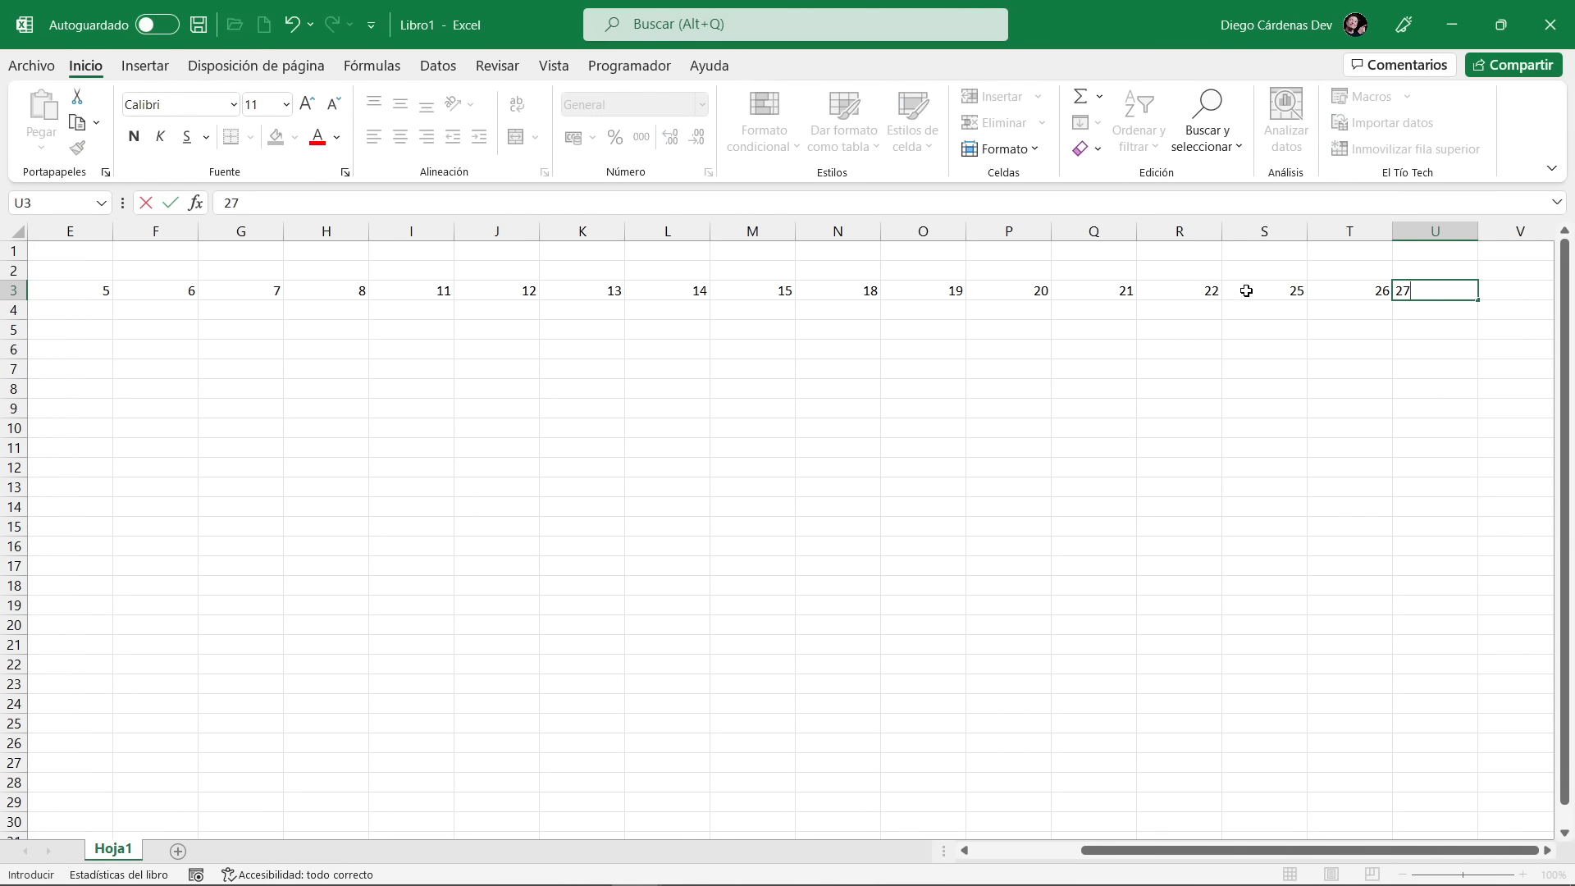
key(Tab)
text(28)
key(Tab)
text(29)
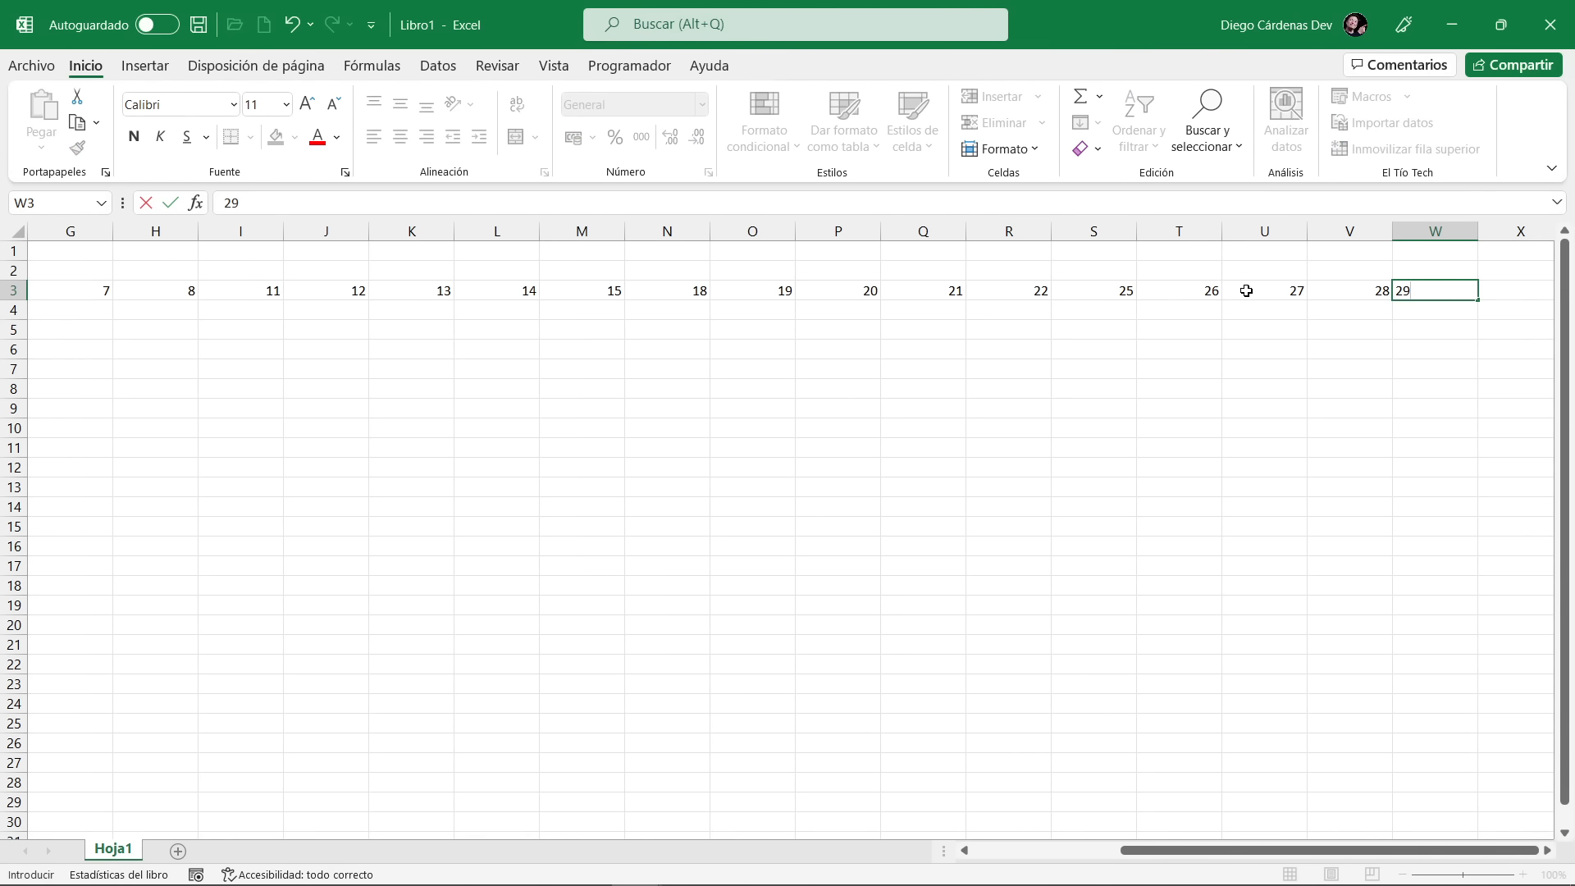
key(Down)
click(1482, 865)
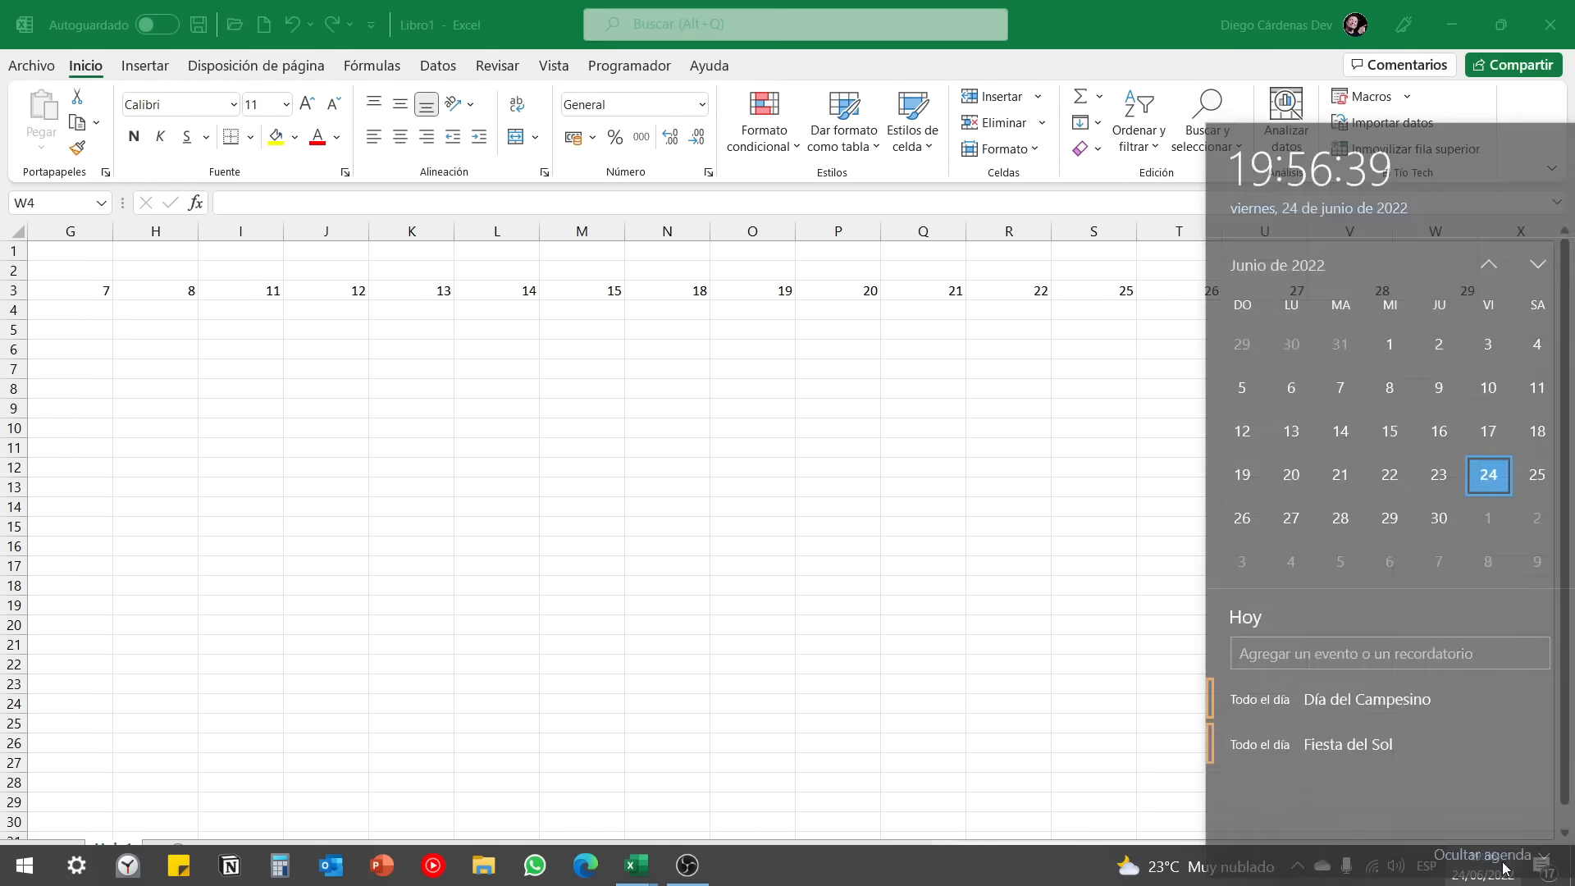
click(1539, 234)
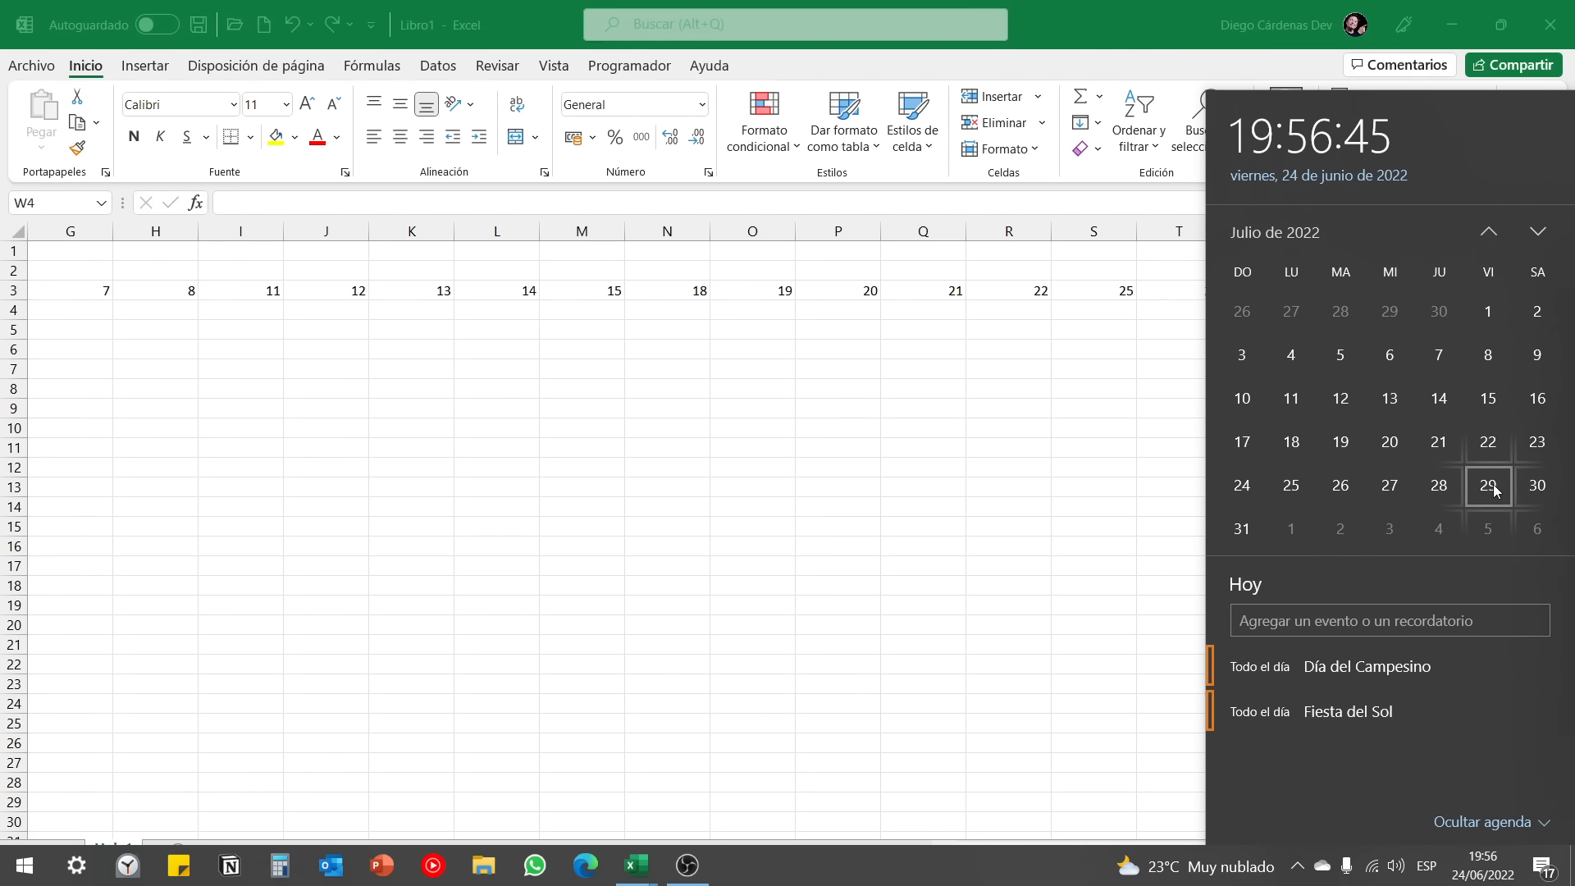
click(927, 464)
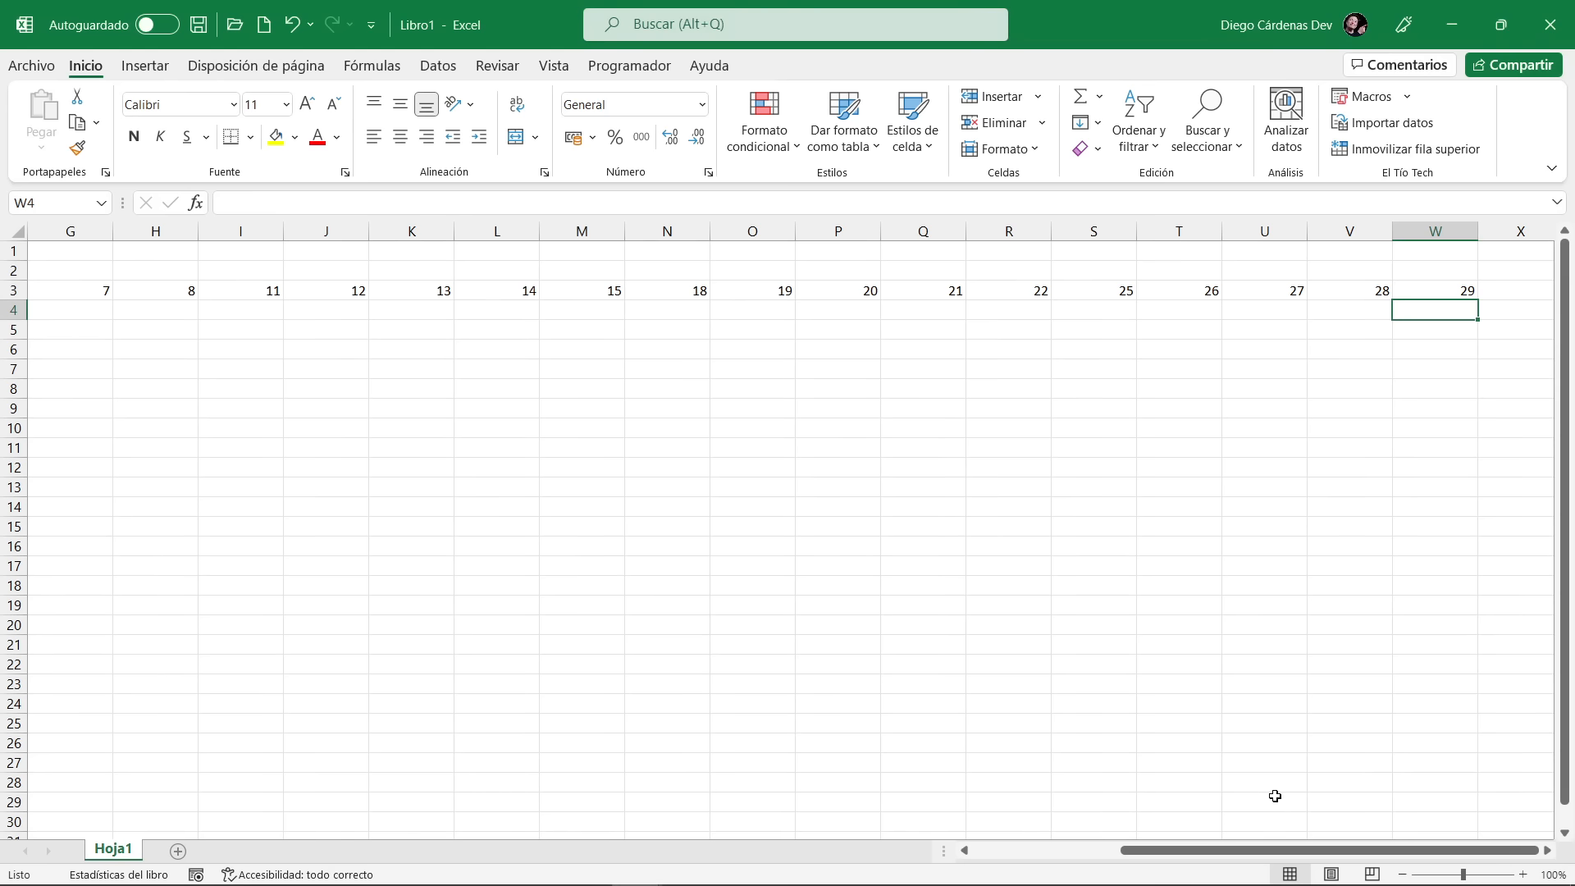
Start the row numbering under the # header with 1 in A4 and 2 in A5
drag(1230, 858, 966, 837)
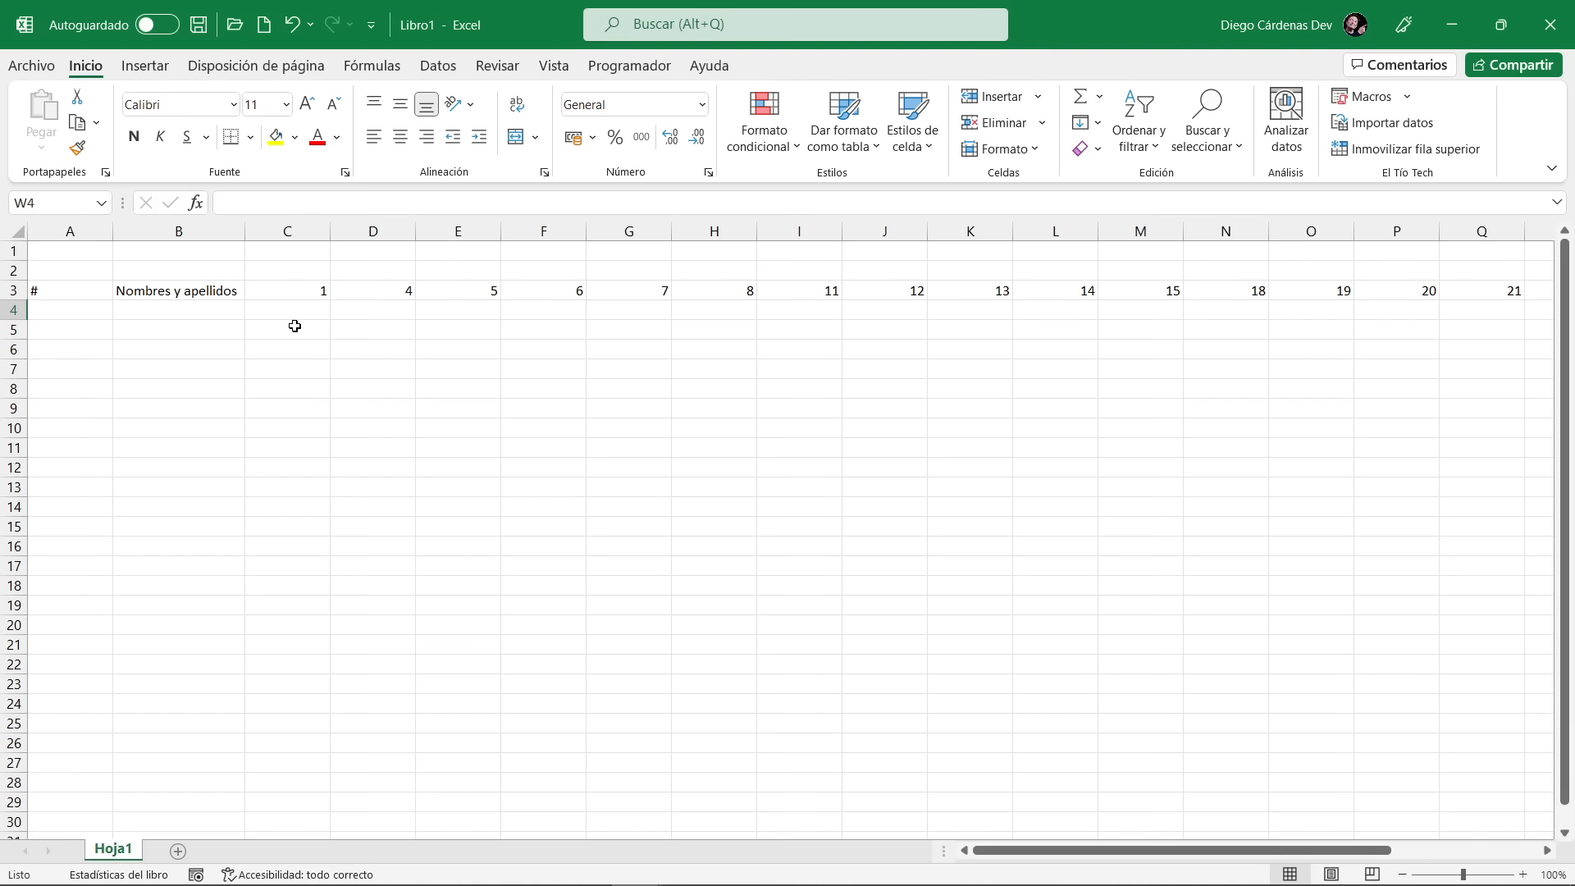
click(44, 310)
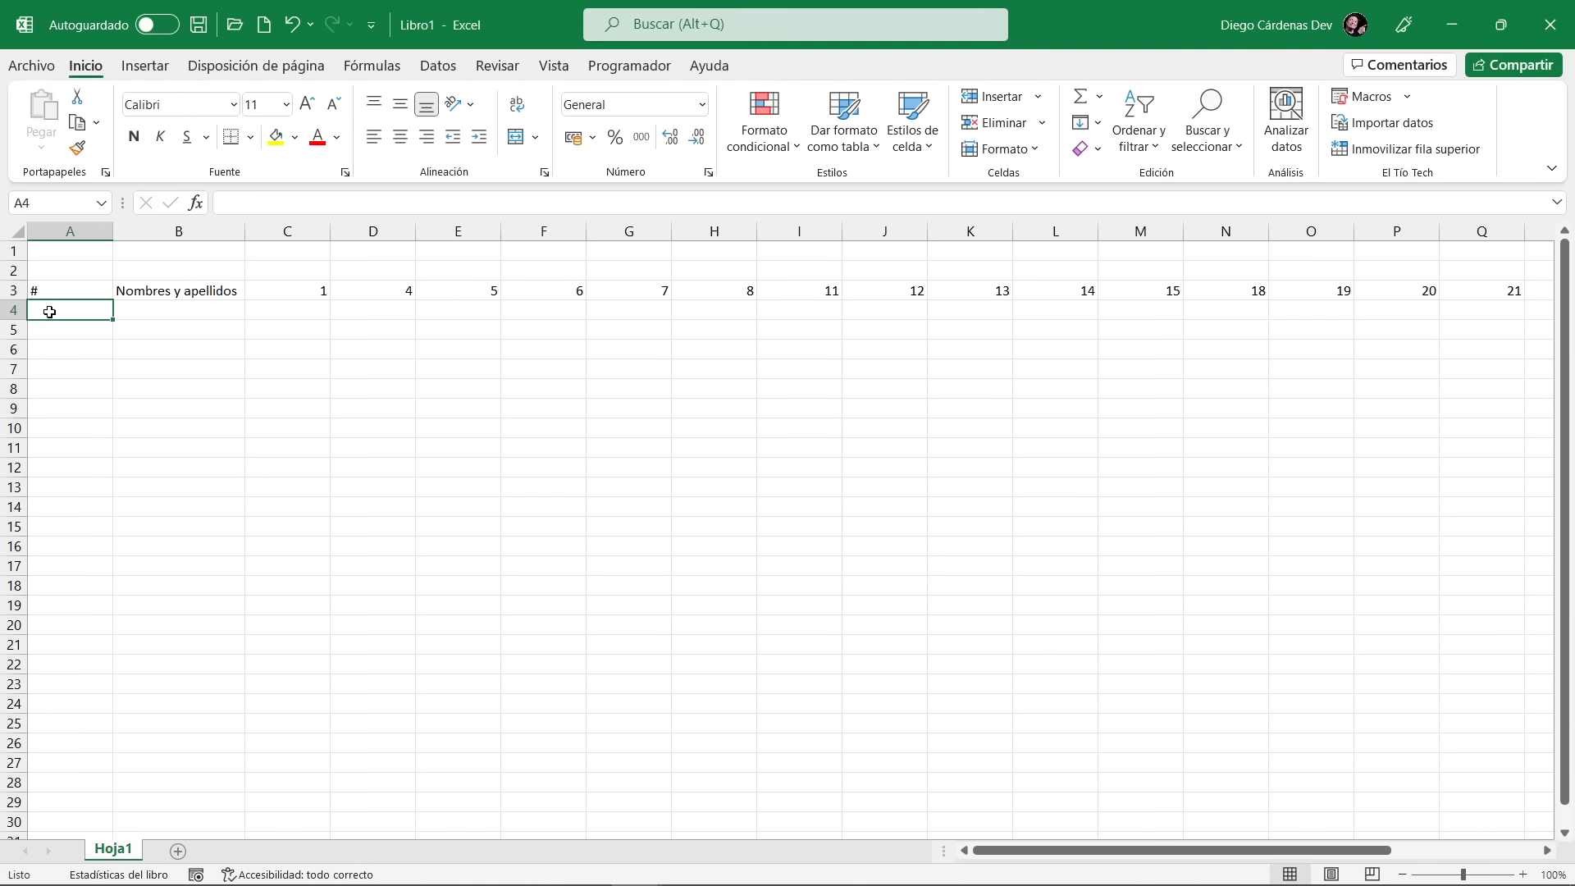
text(1)
key(Return)
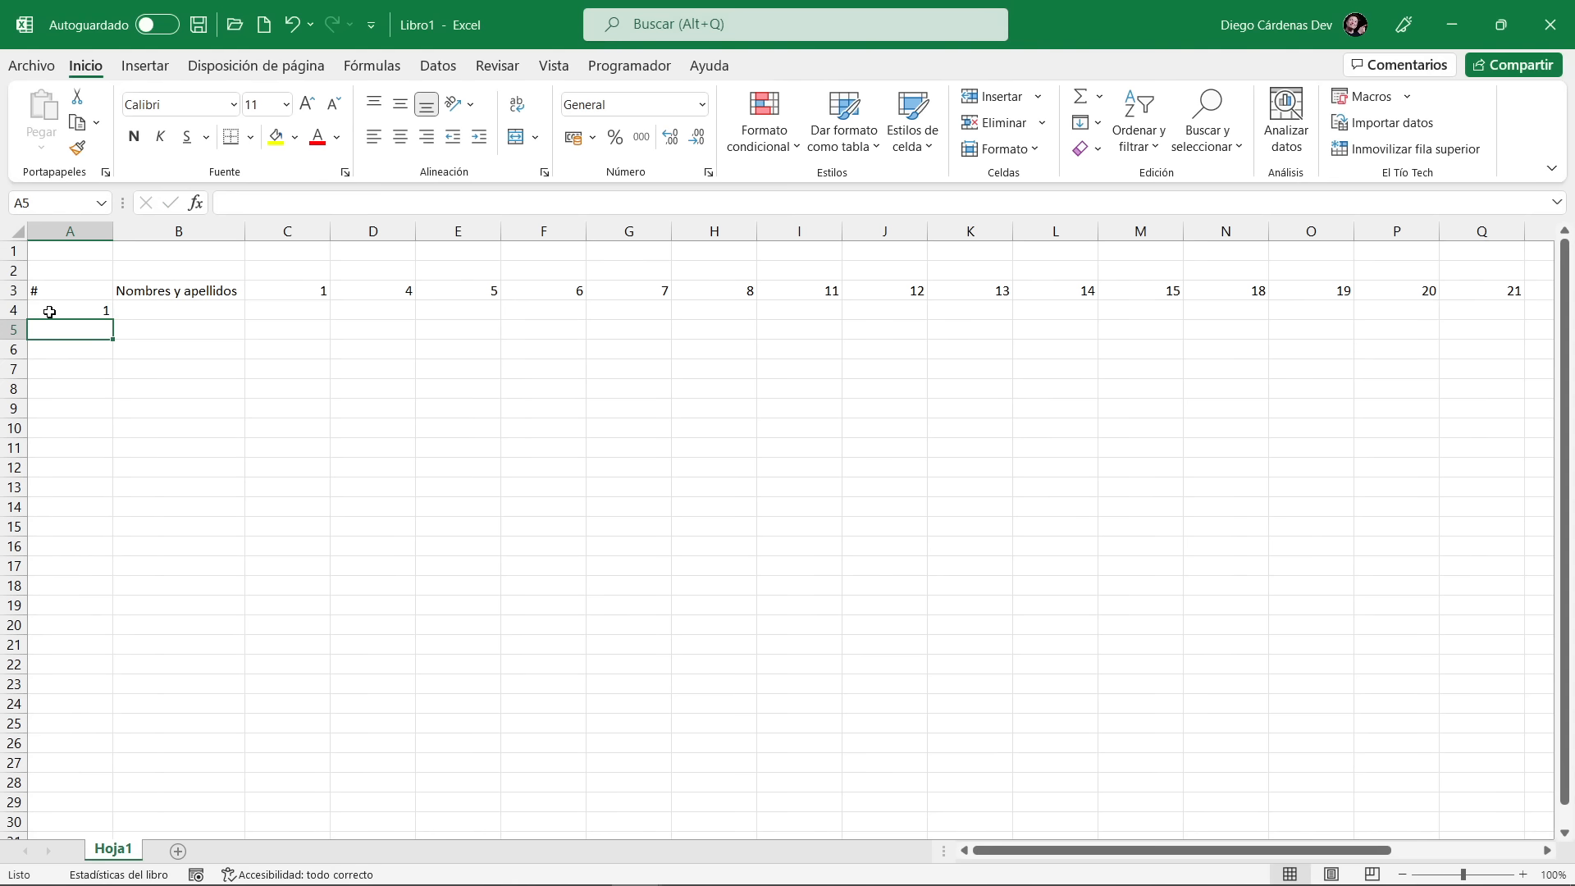
text(2)
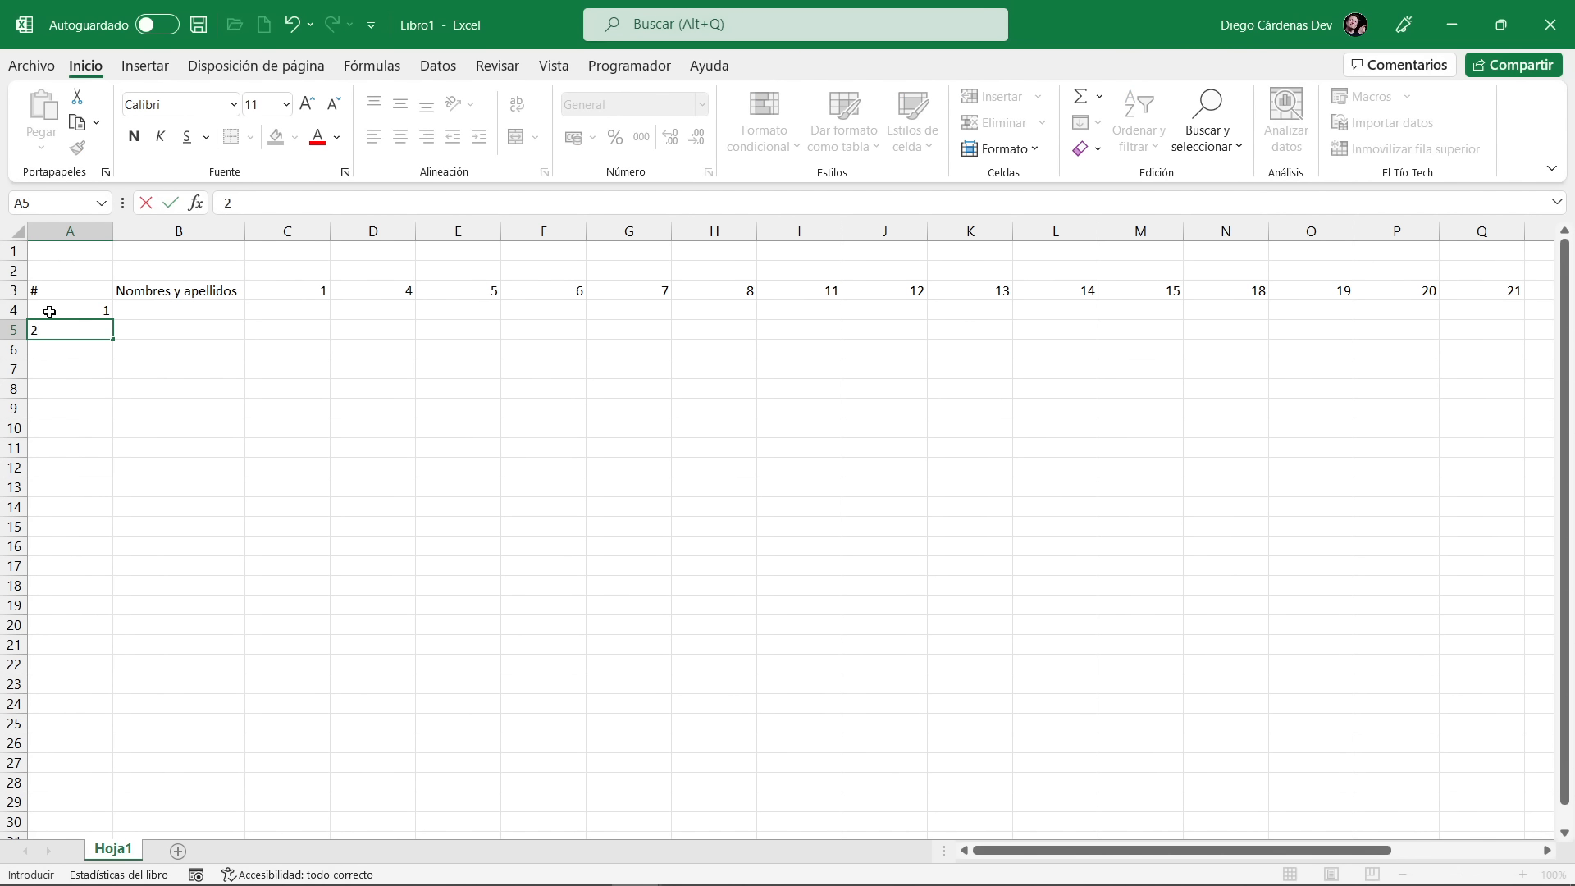
key(Return)
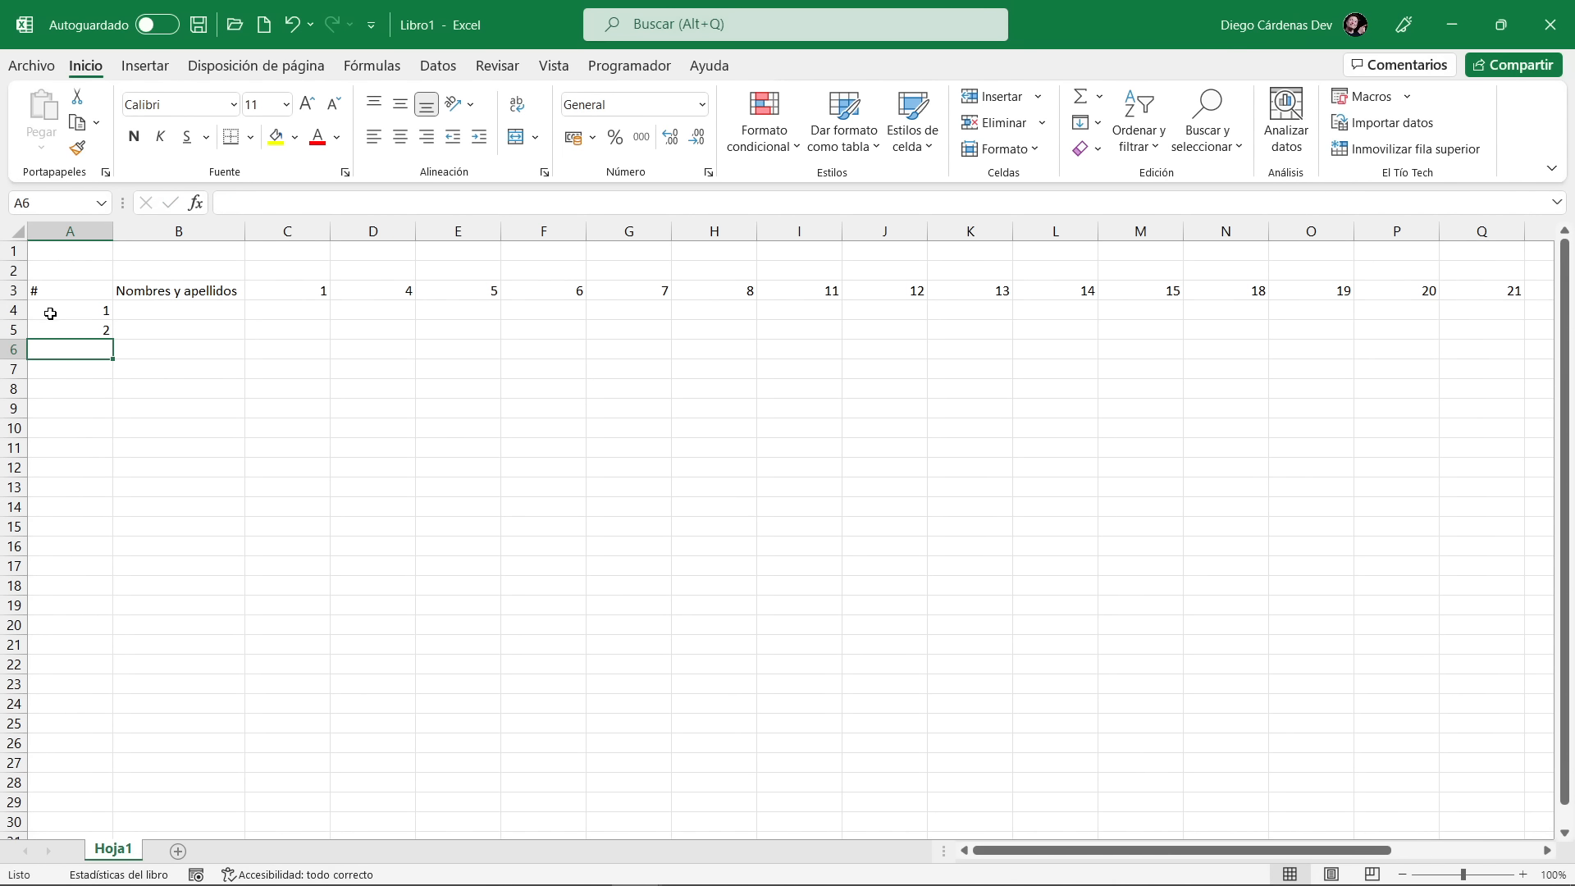
Extend the number series from A4:A5 down column A to 30 and autofit the column's width
drag(98, 310, 103, 331)
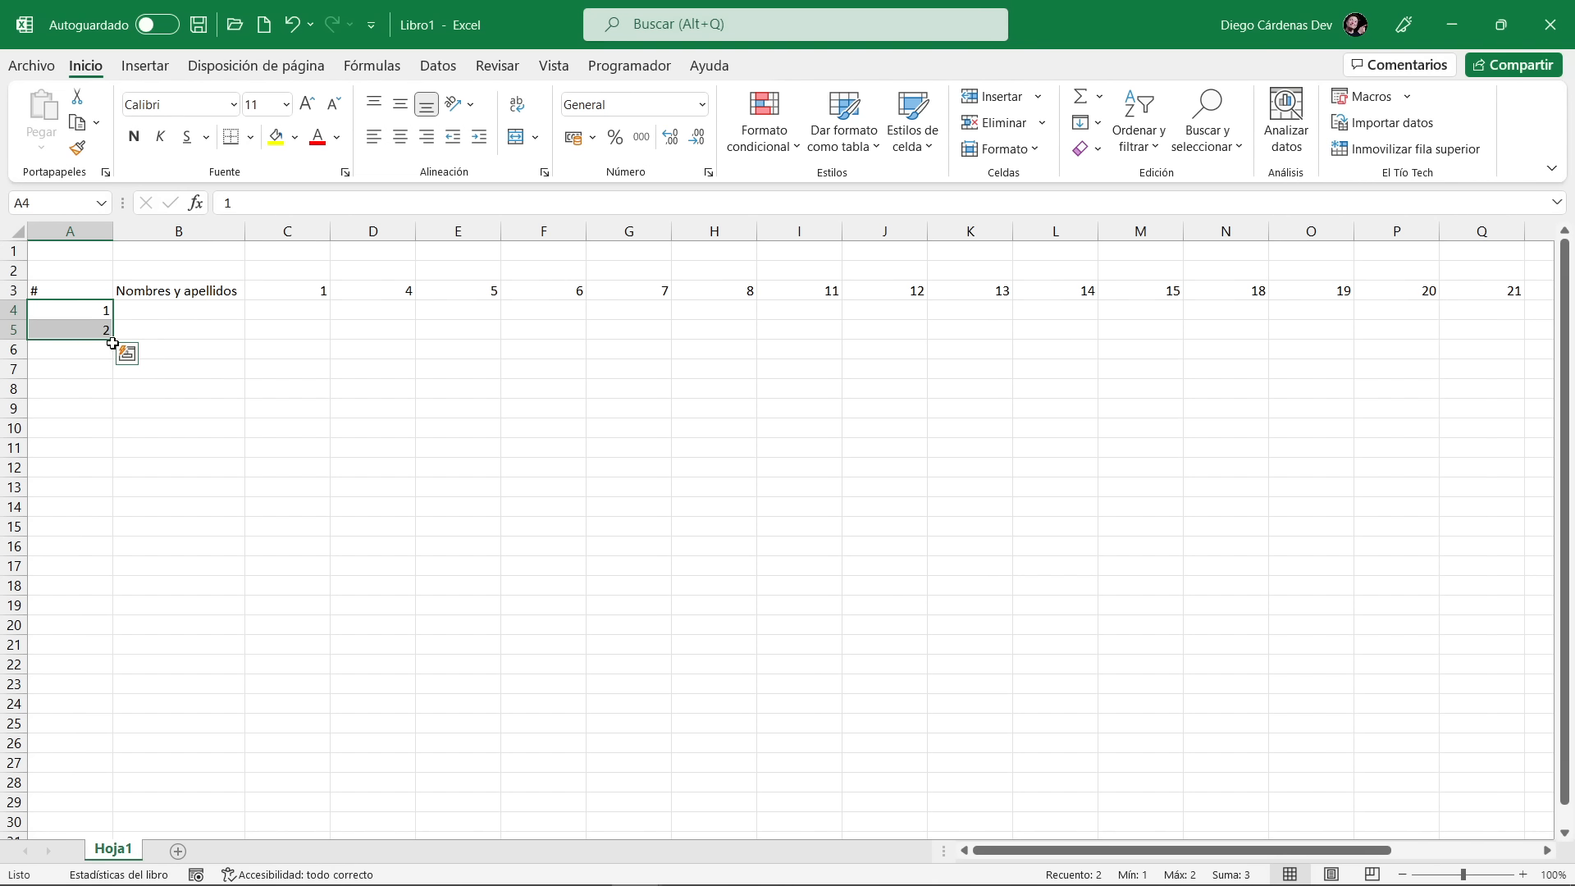
drag(110, 339, 106, 521)
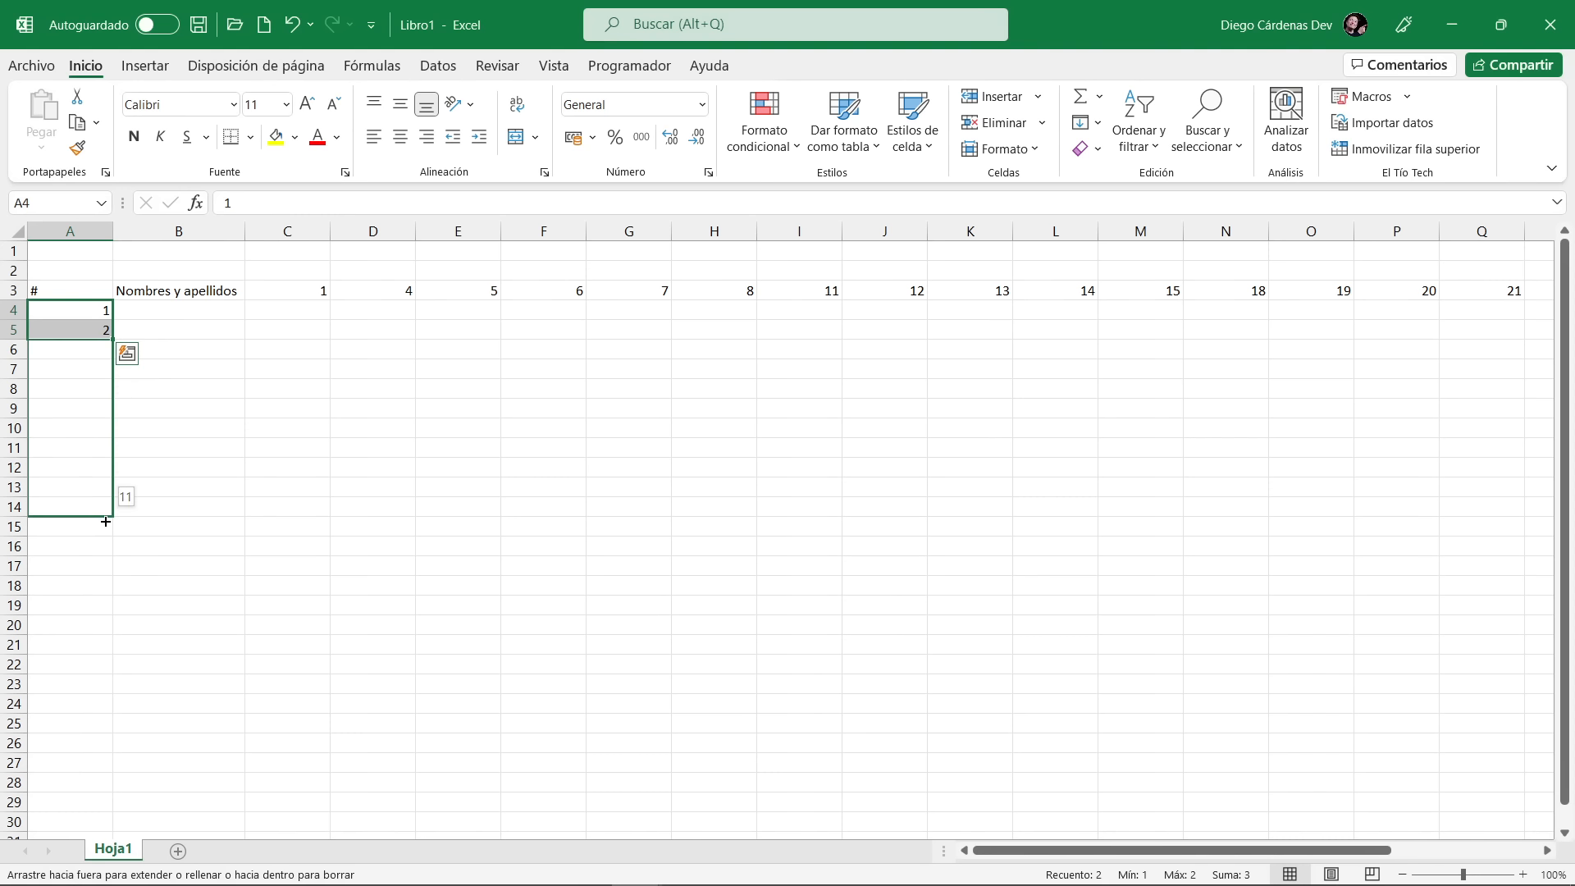
drag(106, 521, 98, 785)
scroll(88, 748, up, 2)
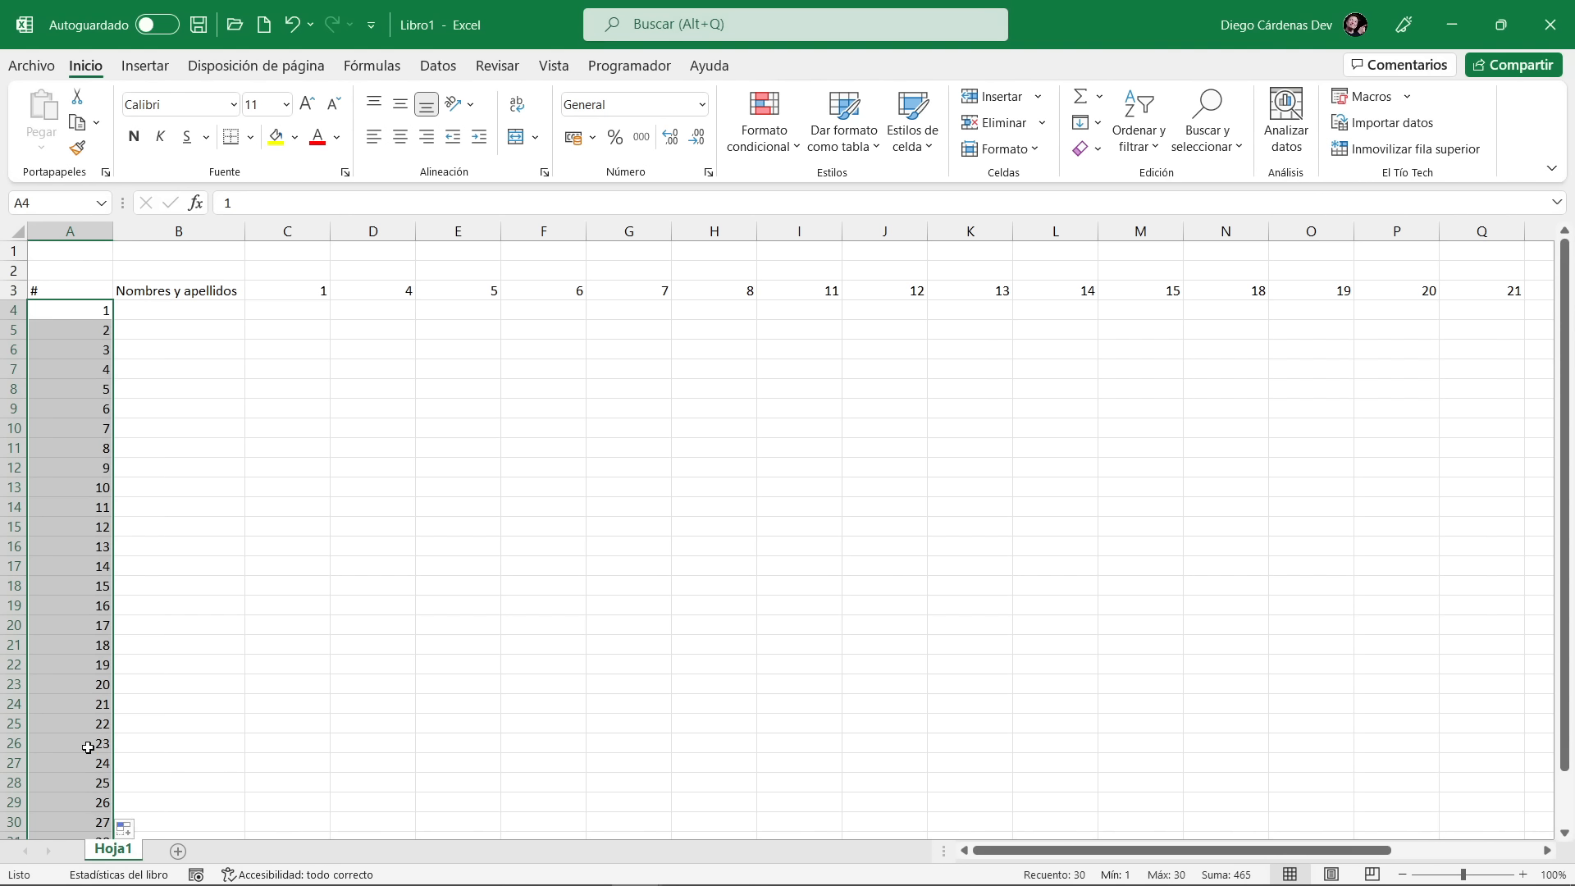
double_click(112, 234)
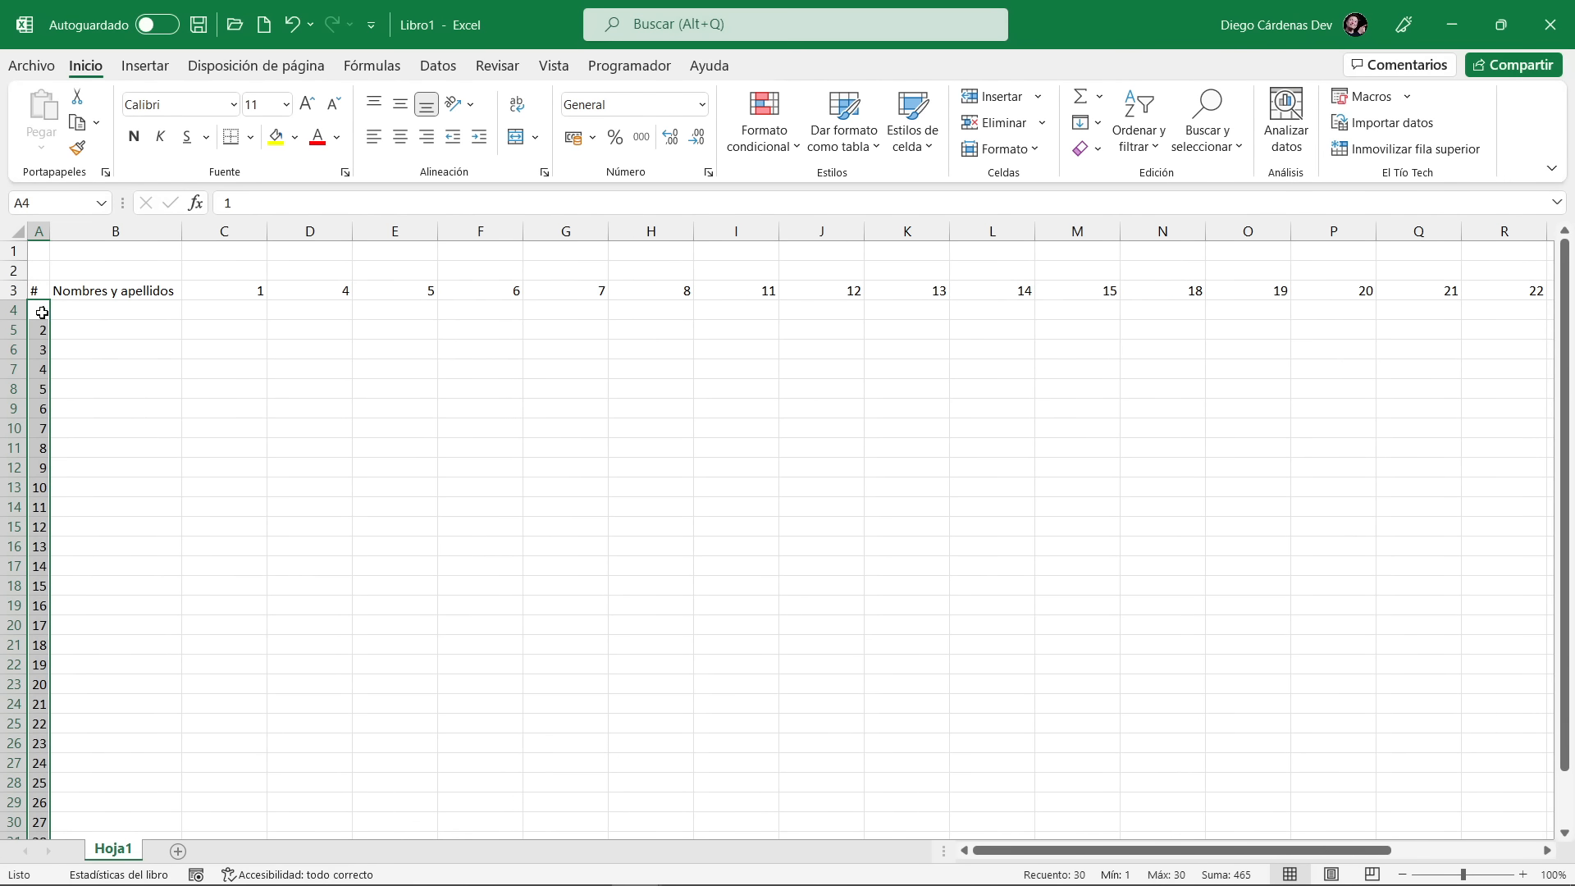
drag(42, 312, 41, 487)
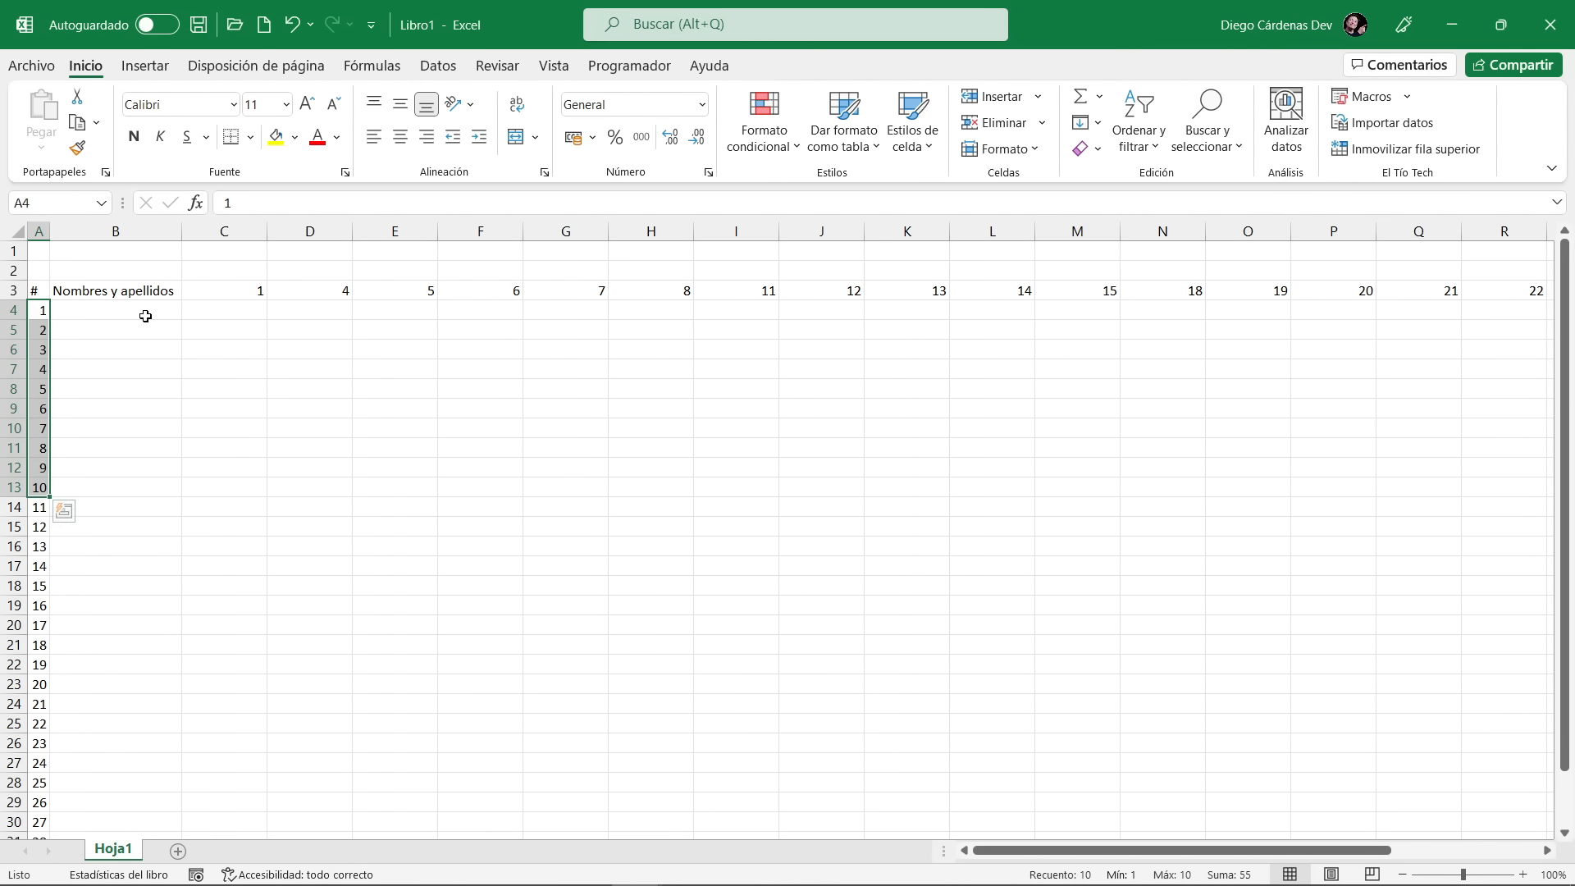
drag(234, 288, 1294, 285)
click(211, 316)
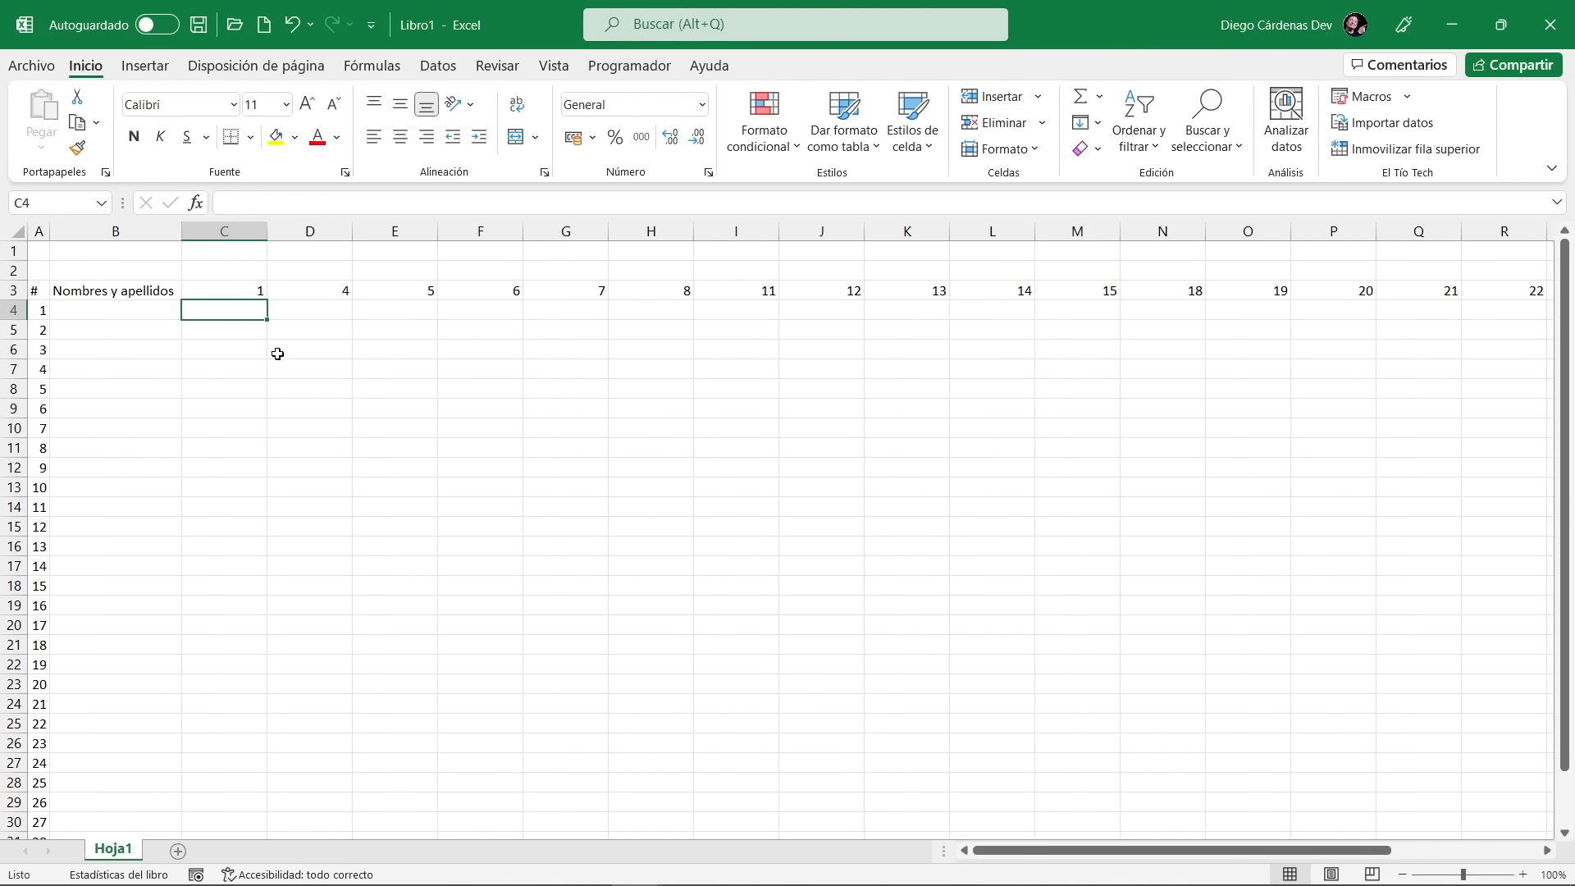
text(x)
click(320, 312)
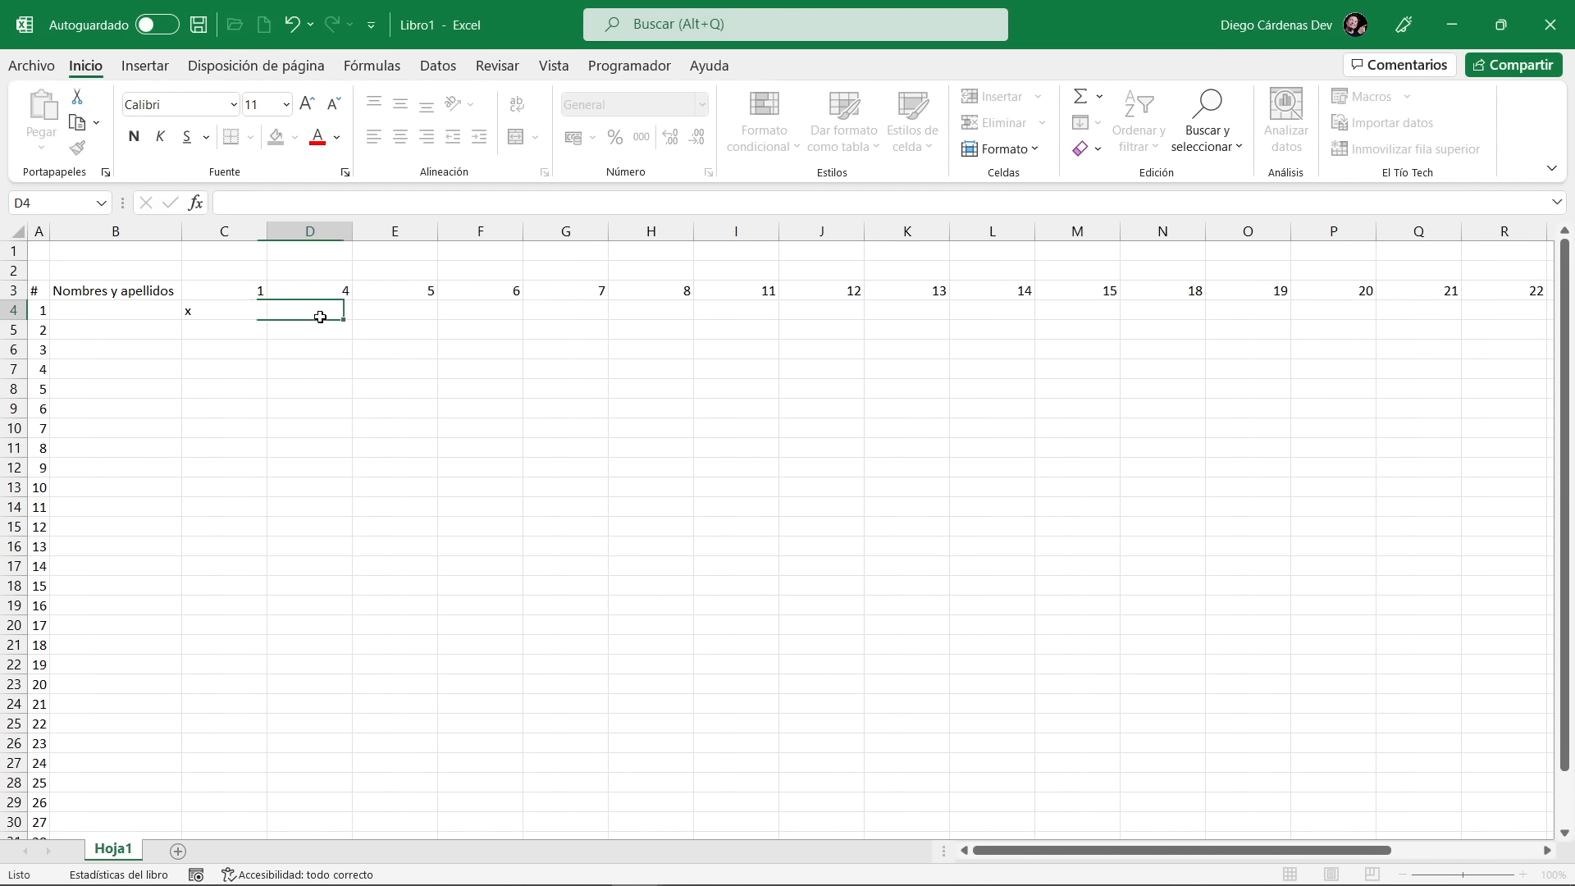
text(x)
click(412, 312)
drag(205, 312, 292, 310)
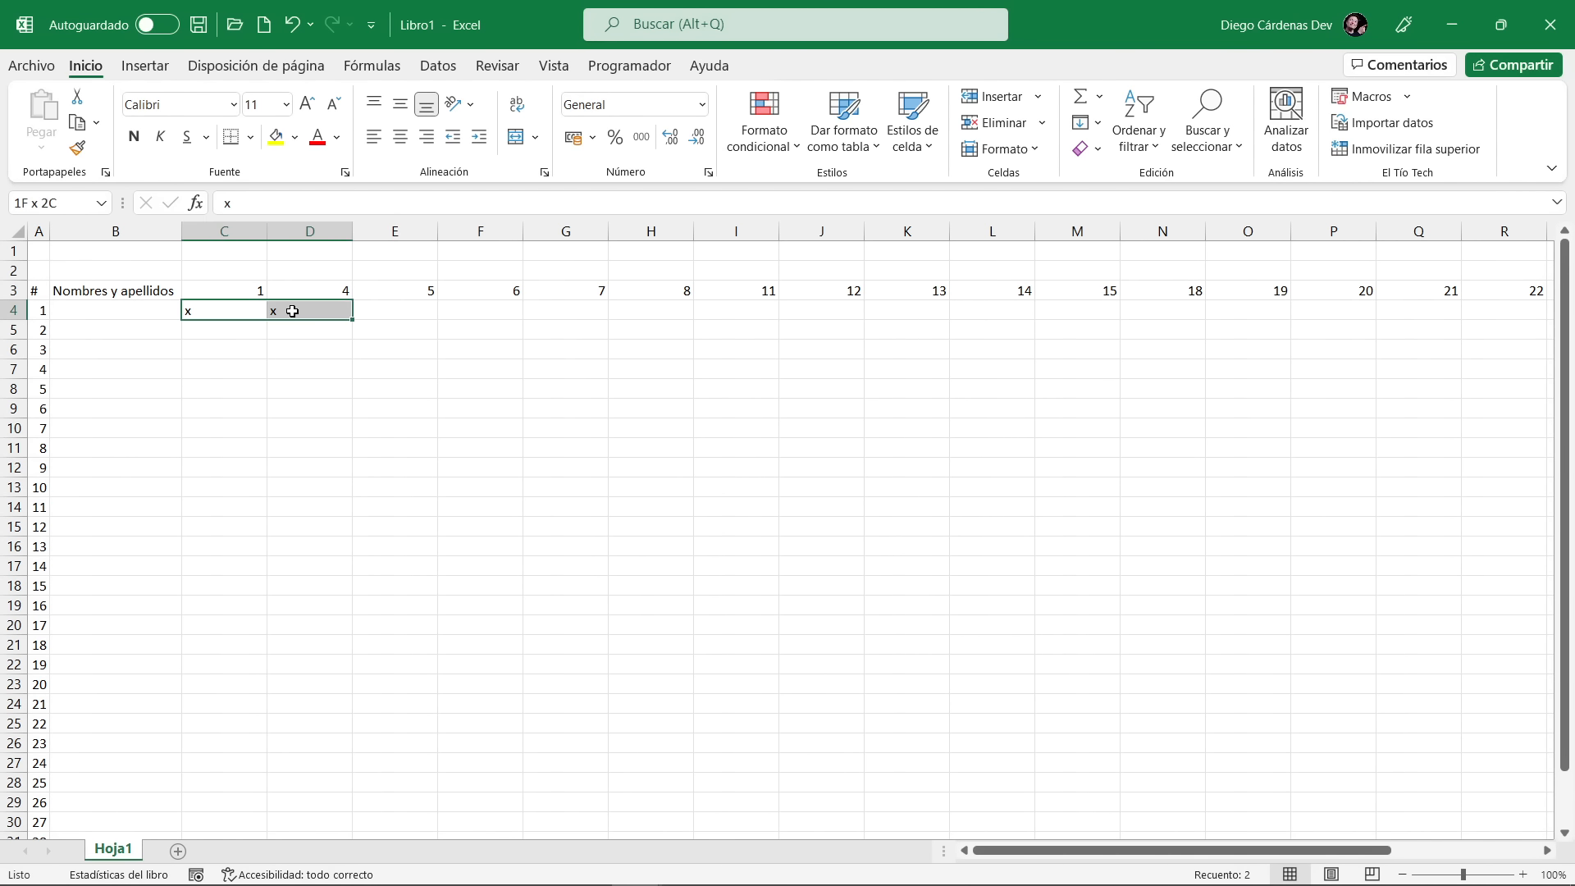
key(Delete)
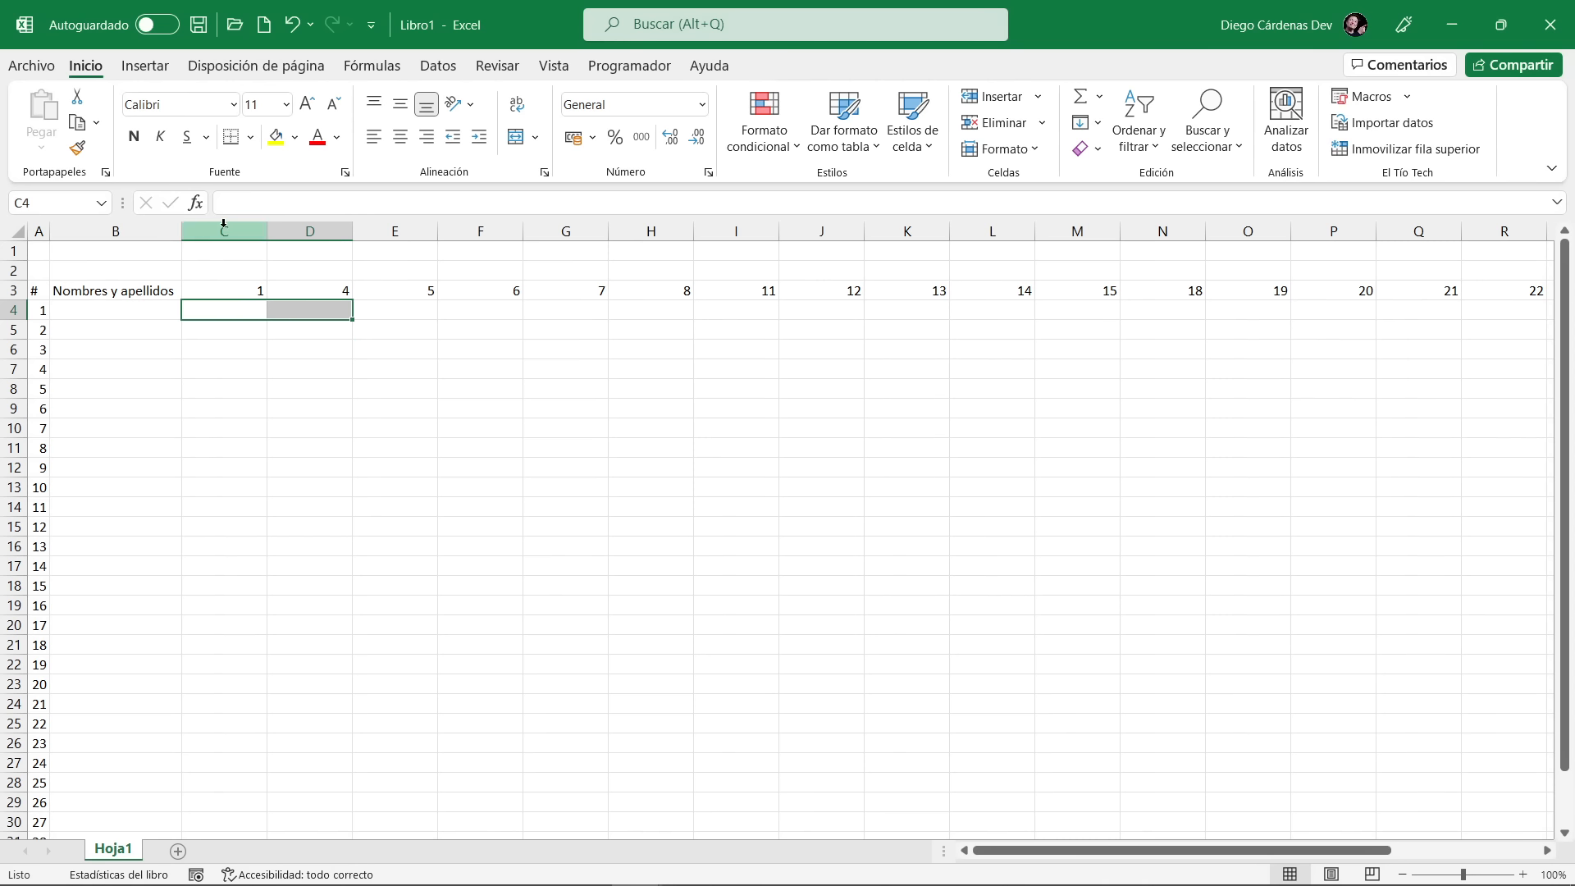
Narrow all the day columns from C to W together to one small, equal width that fits two-digit numbers
click(212, 235)
drag(221, 234, 1356, 228)
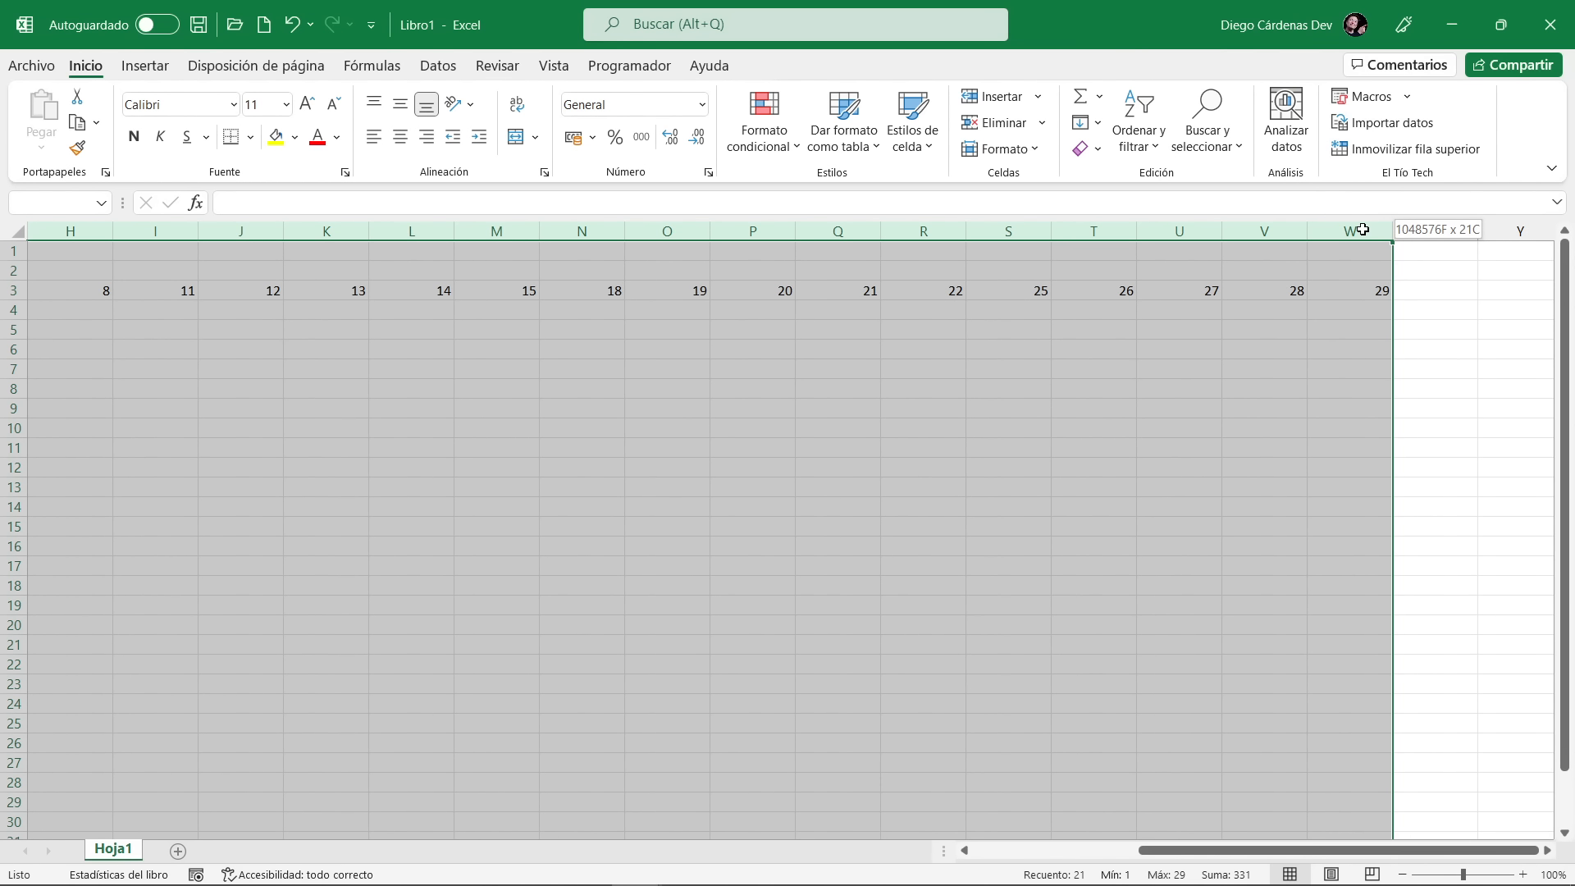
drag(1362, 229, 1363, 224)
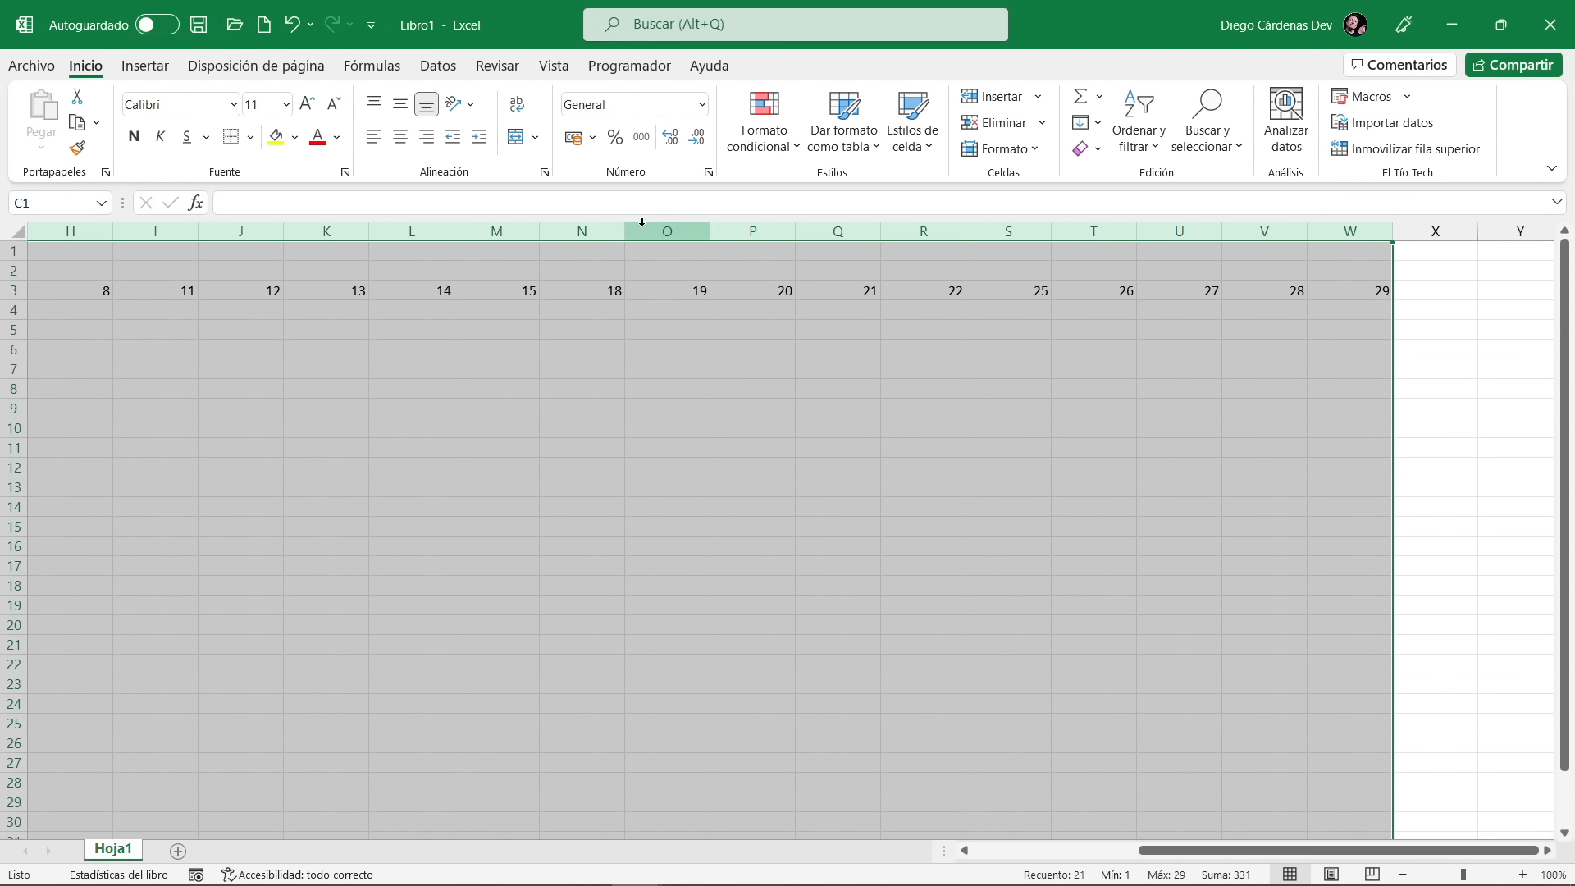
drag(710, 232, 656, 230)
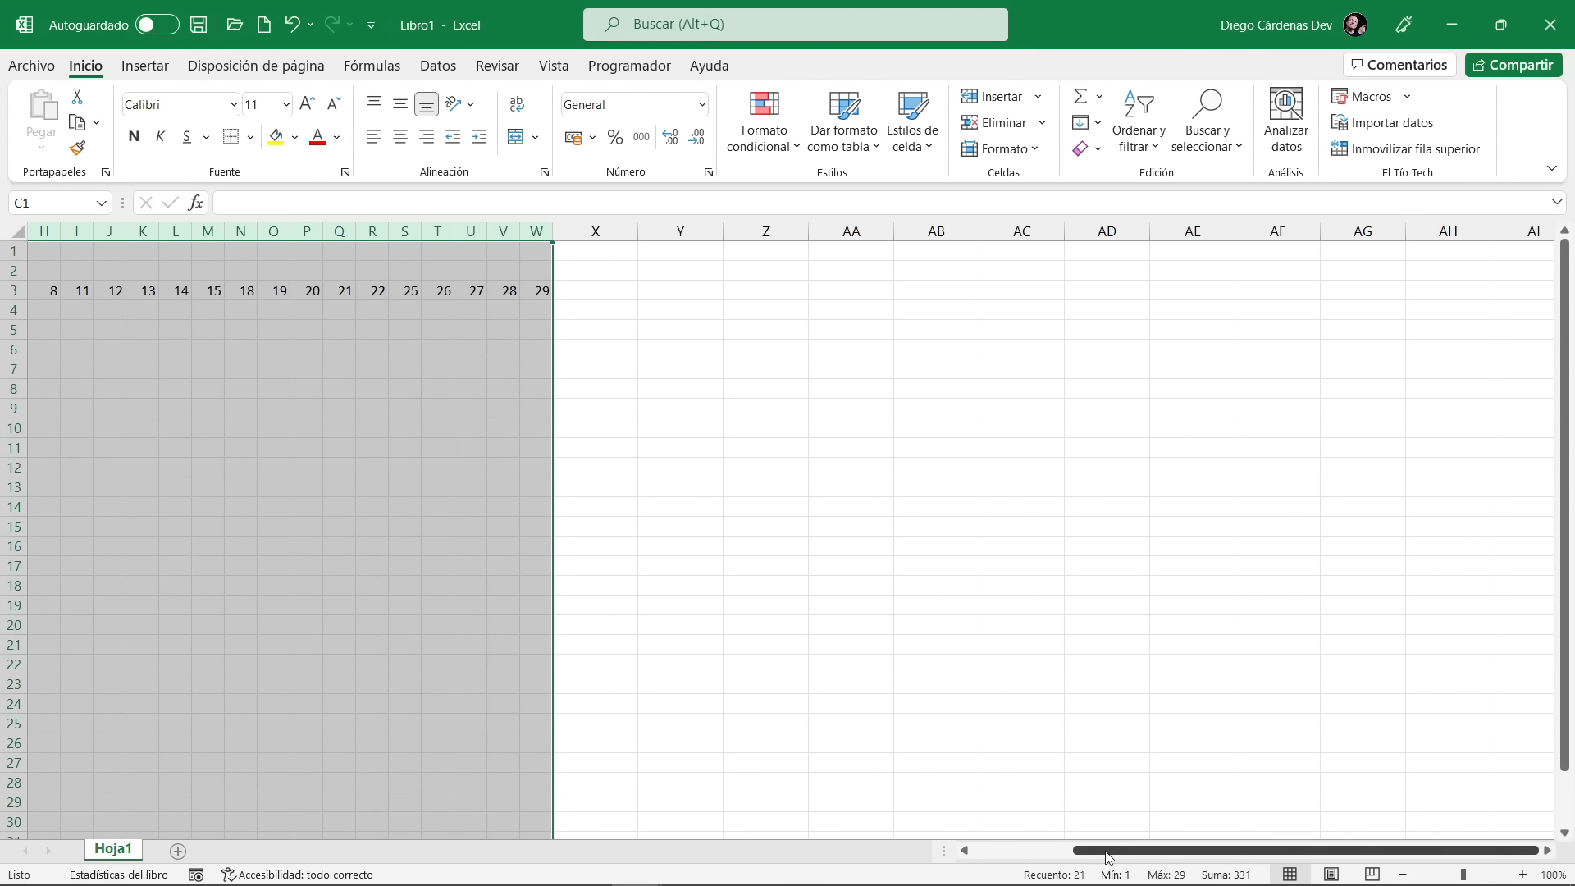
Narrow the day columns C to W together a little further, keeping them equally wide
drag(1099, 851, 1005, 854)
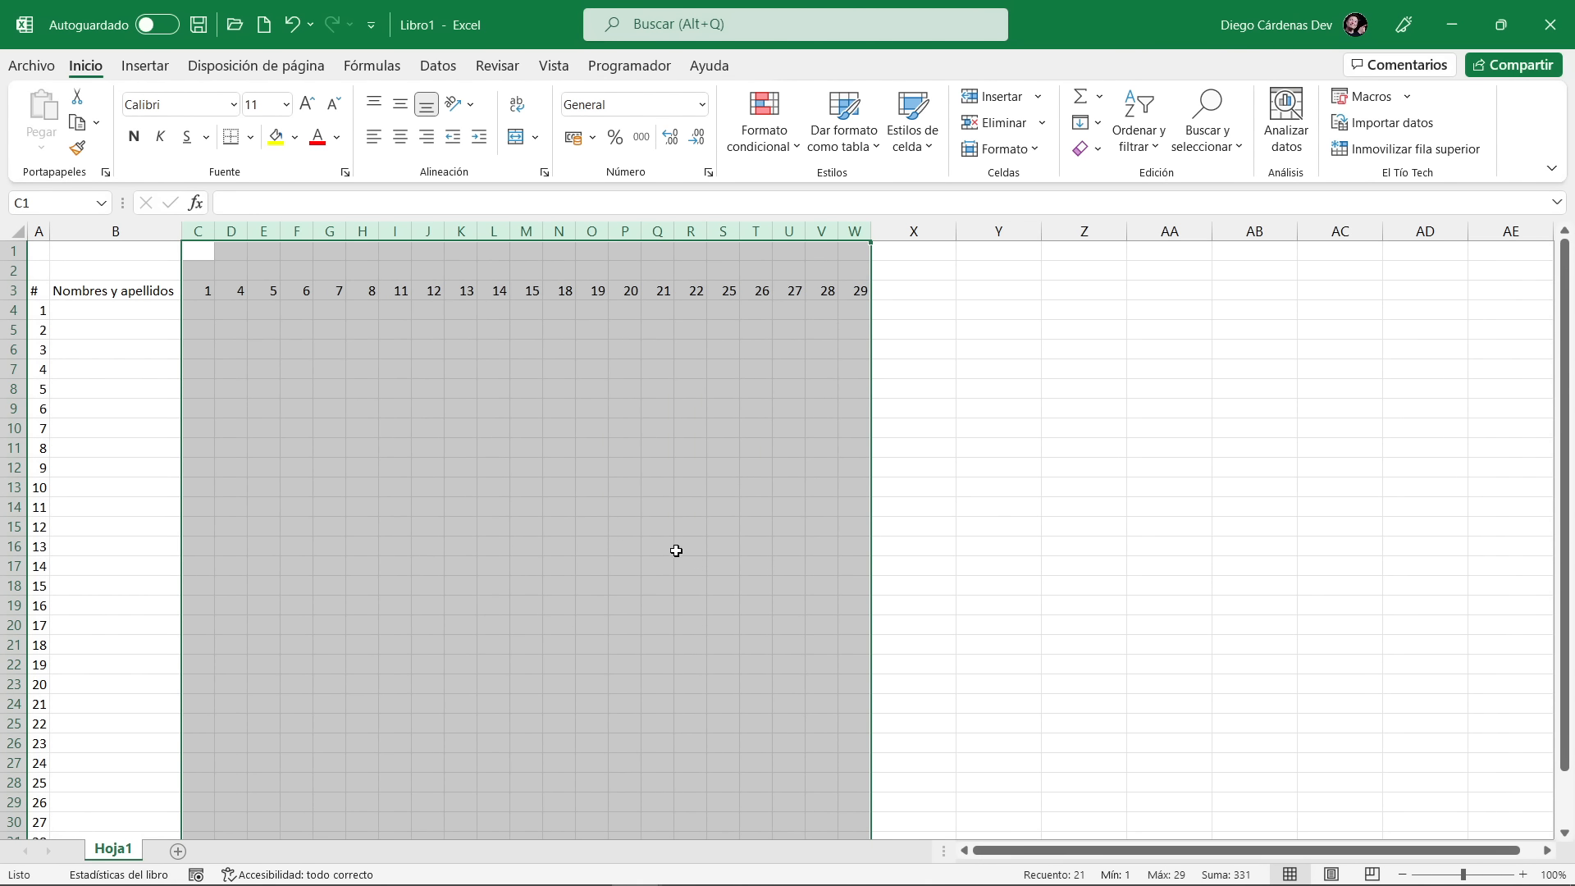
drag(641, 231, 639, 231)
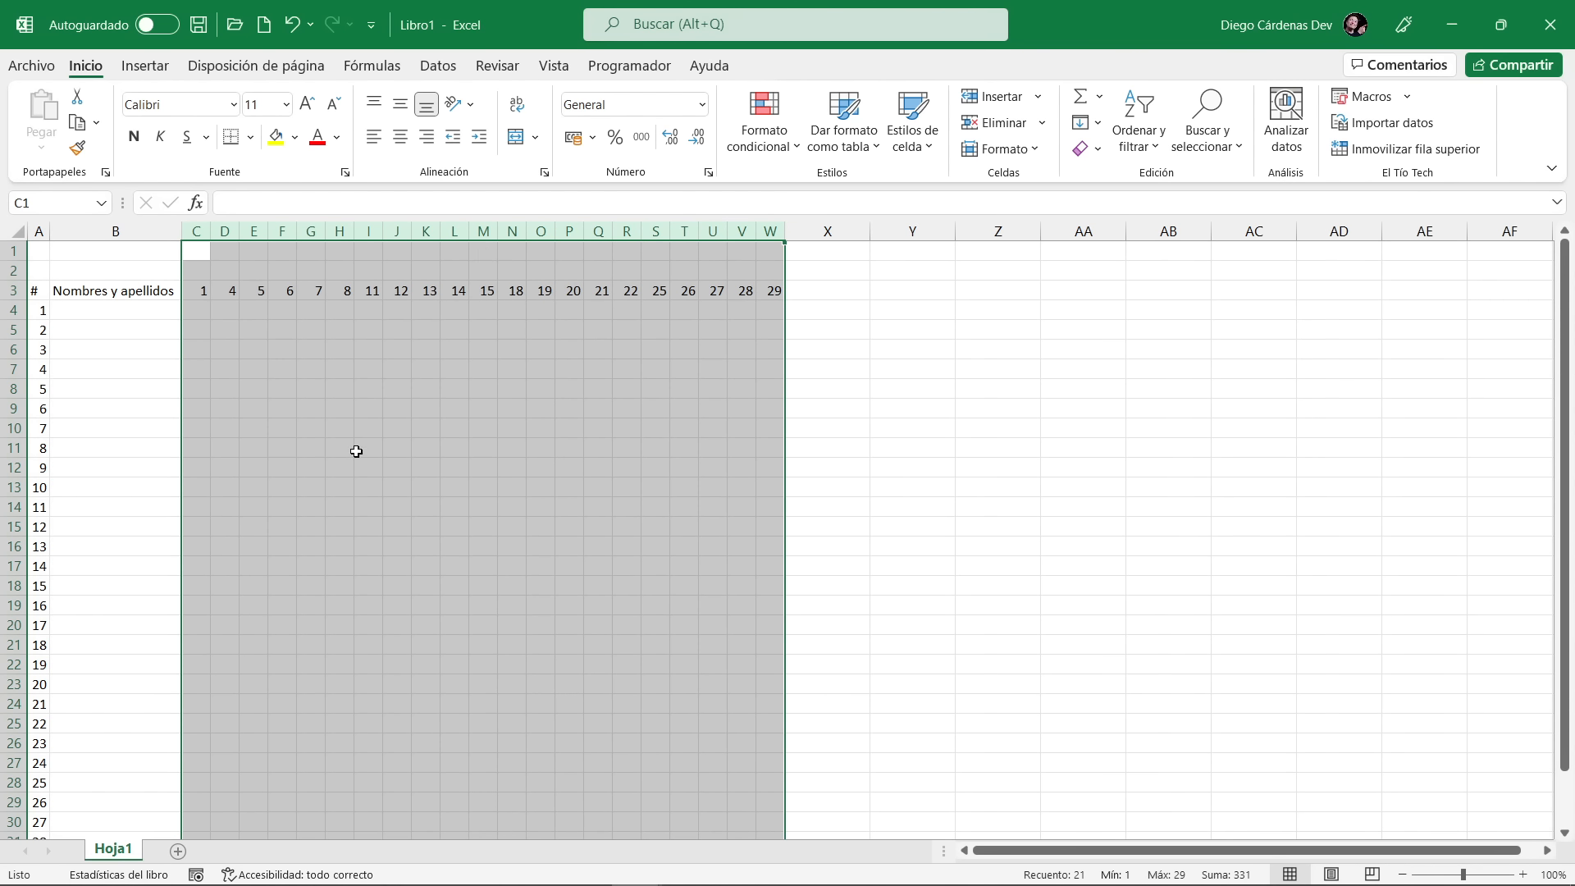
click(351, 408)
Enter the first week's label S1 in C2, above day 1
drag(192, 291, 782, 287)
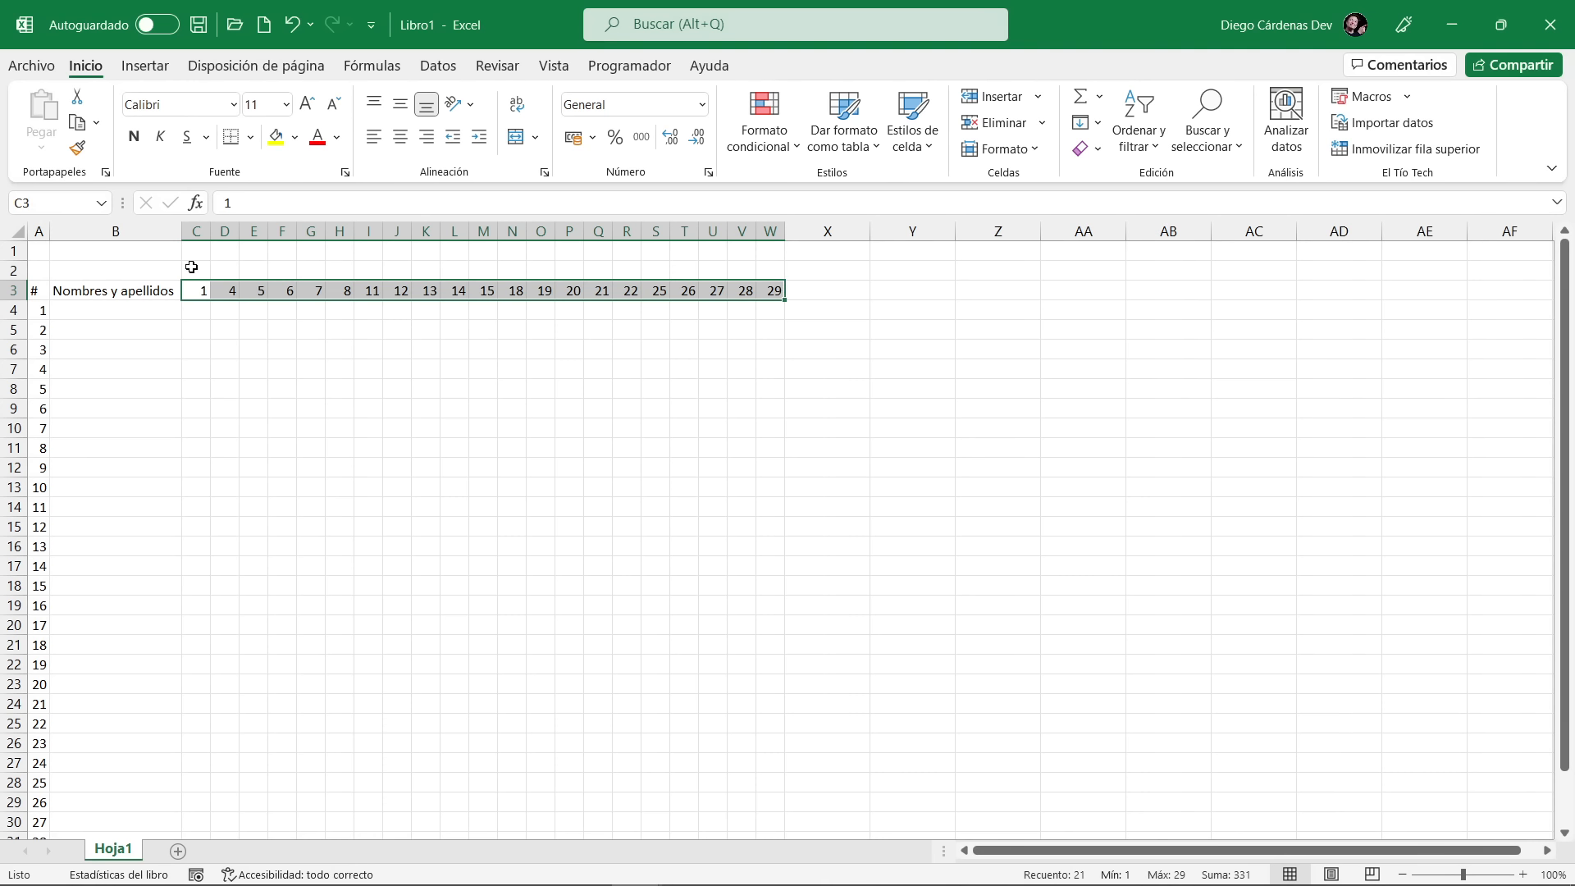
drag(196, 265, 782, 265)
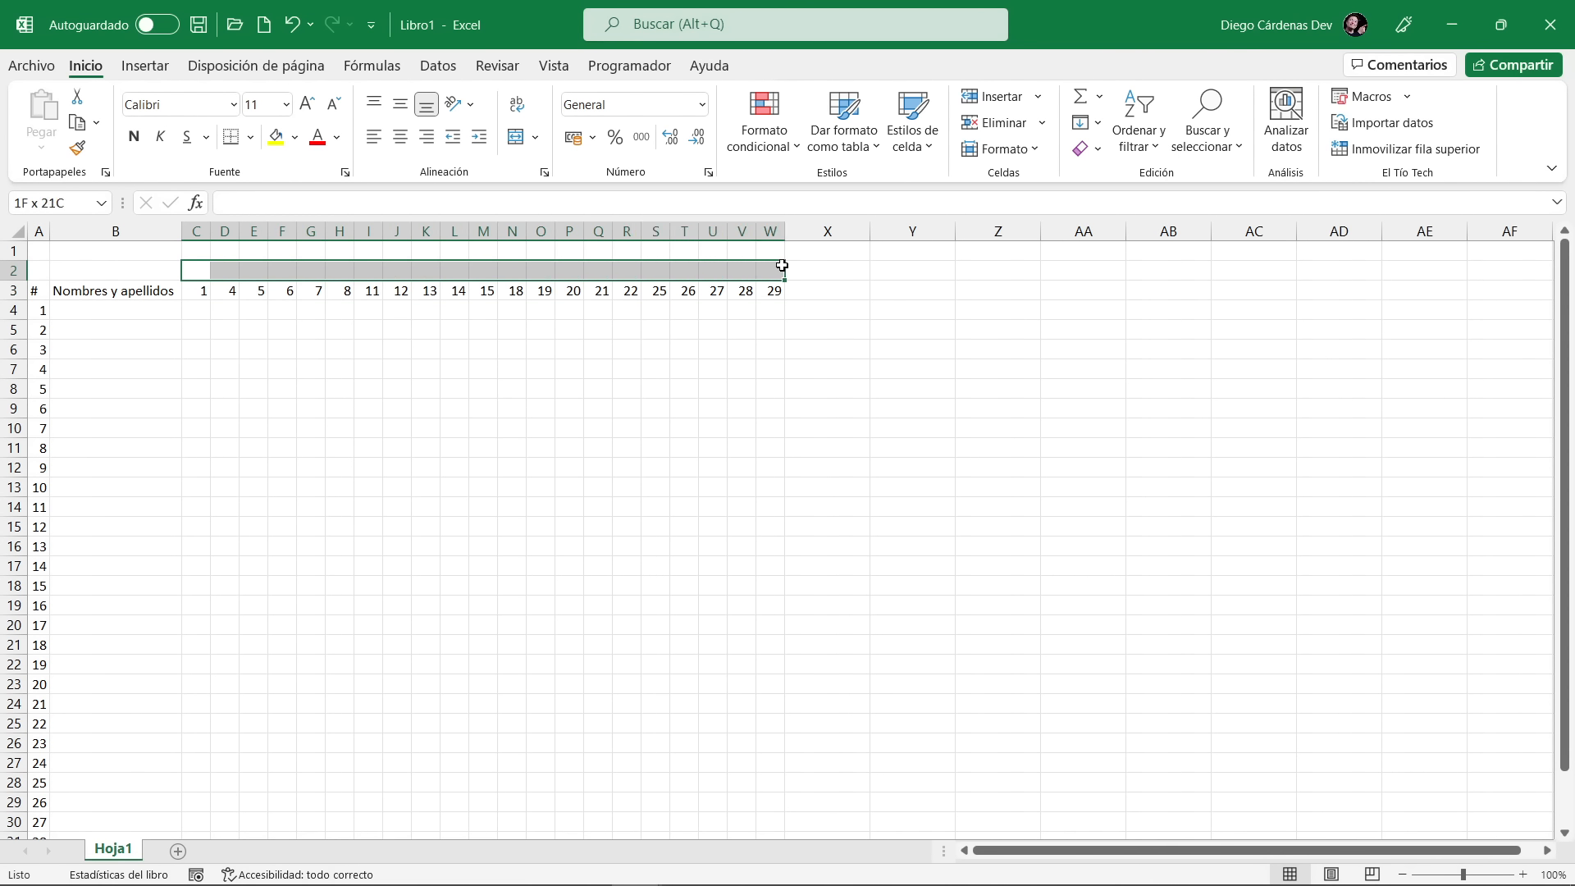
click(191, 271)
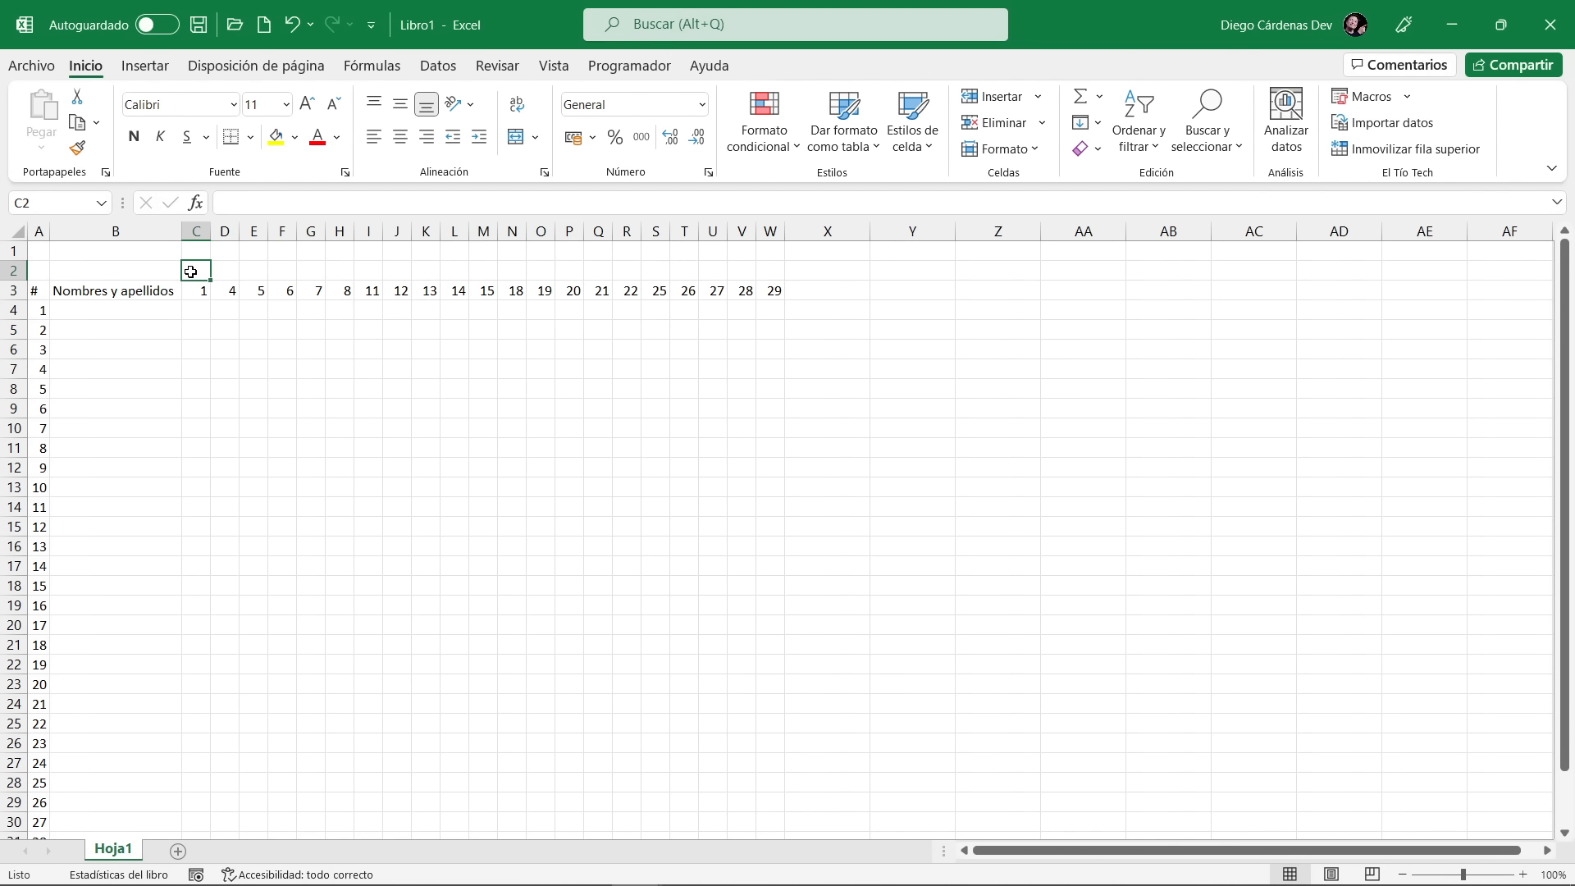
text(S1)
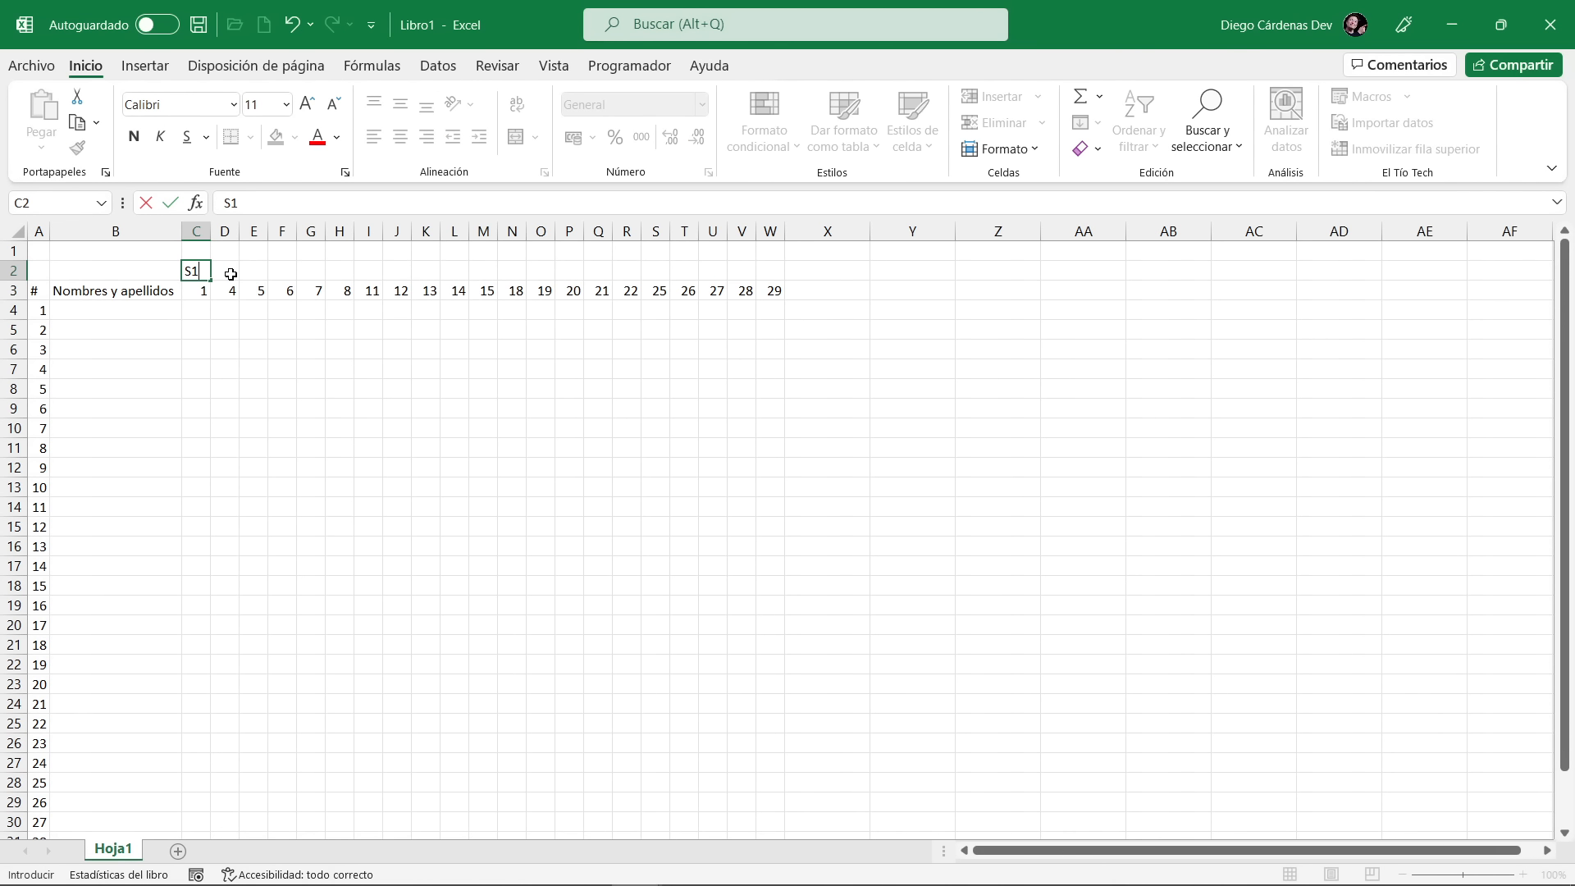
Merge and center D2:H2 above days 4 to 8 and enter the week label S2
drag(230, 274, 342, 272)
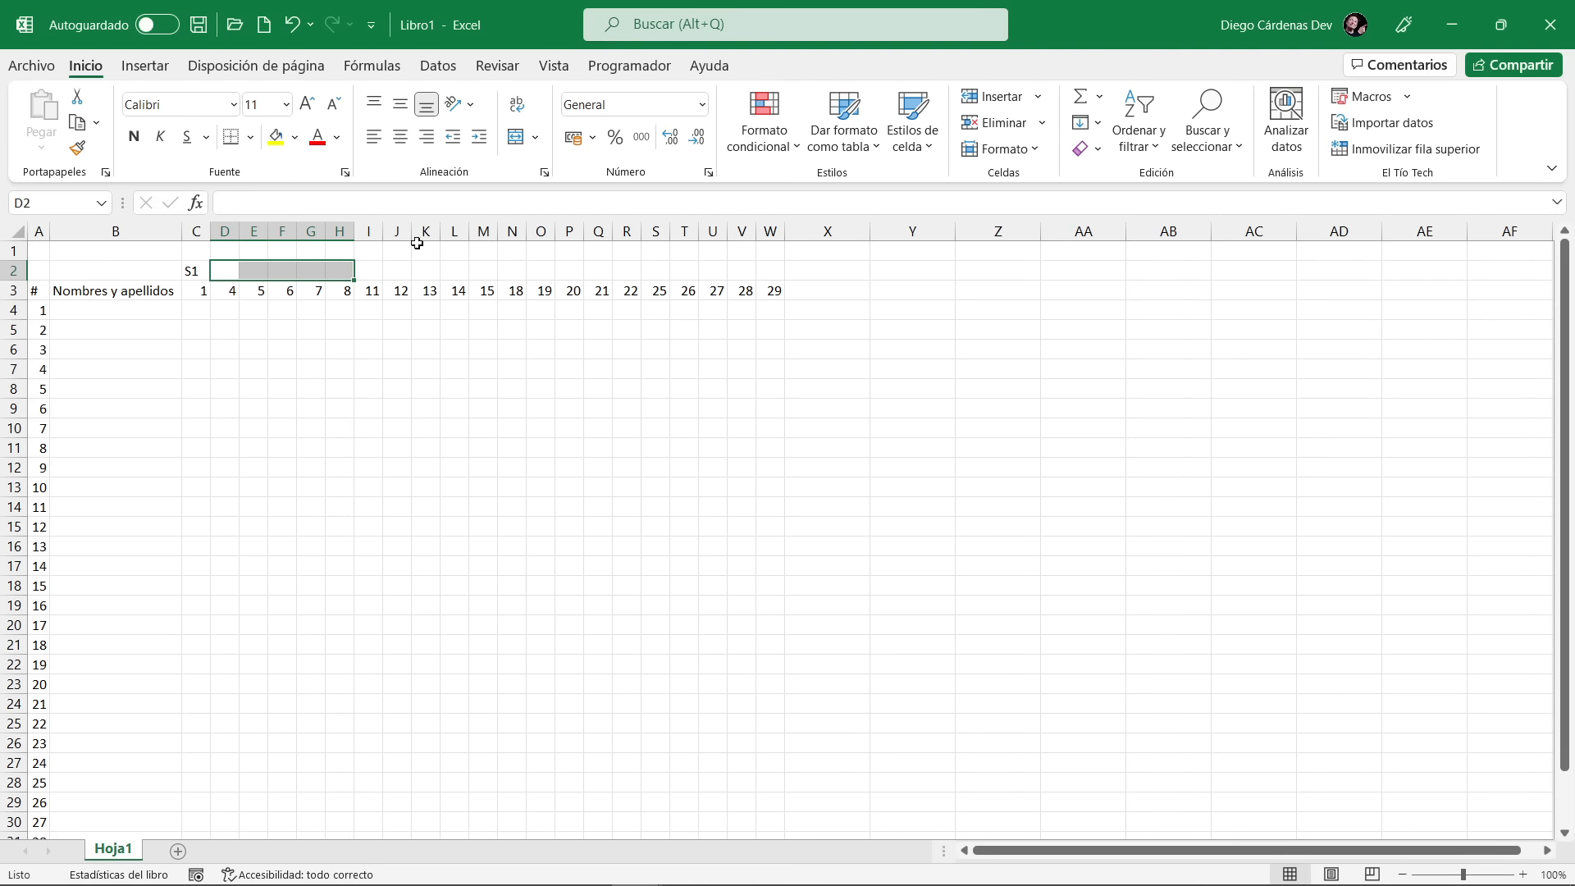
click(514, 137)
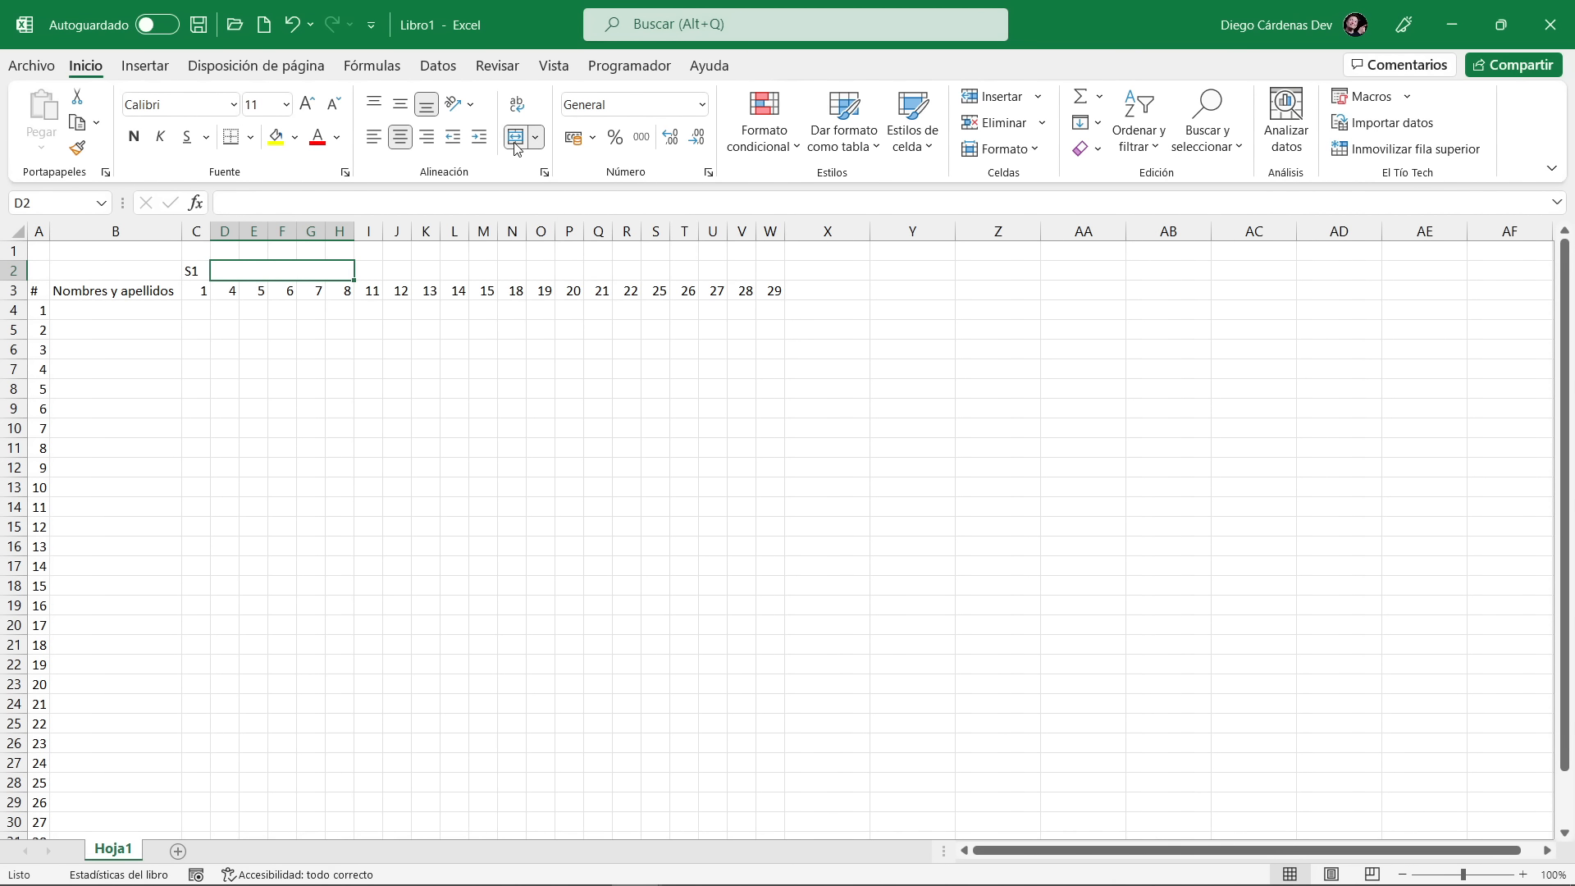
text(S2)
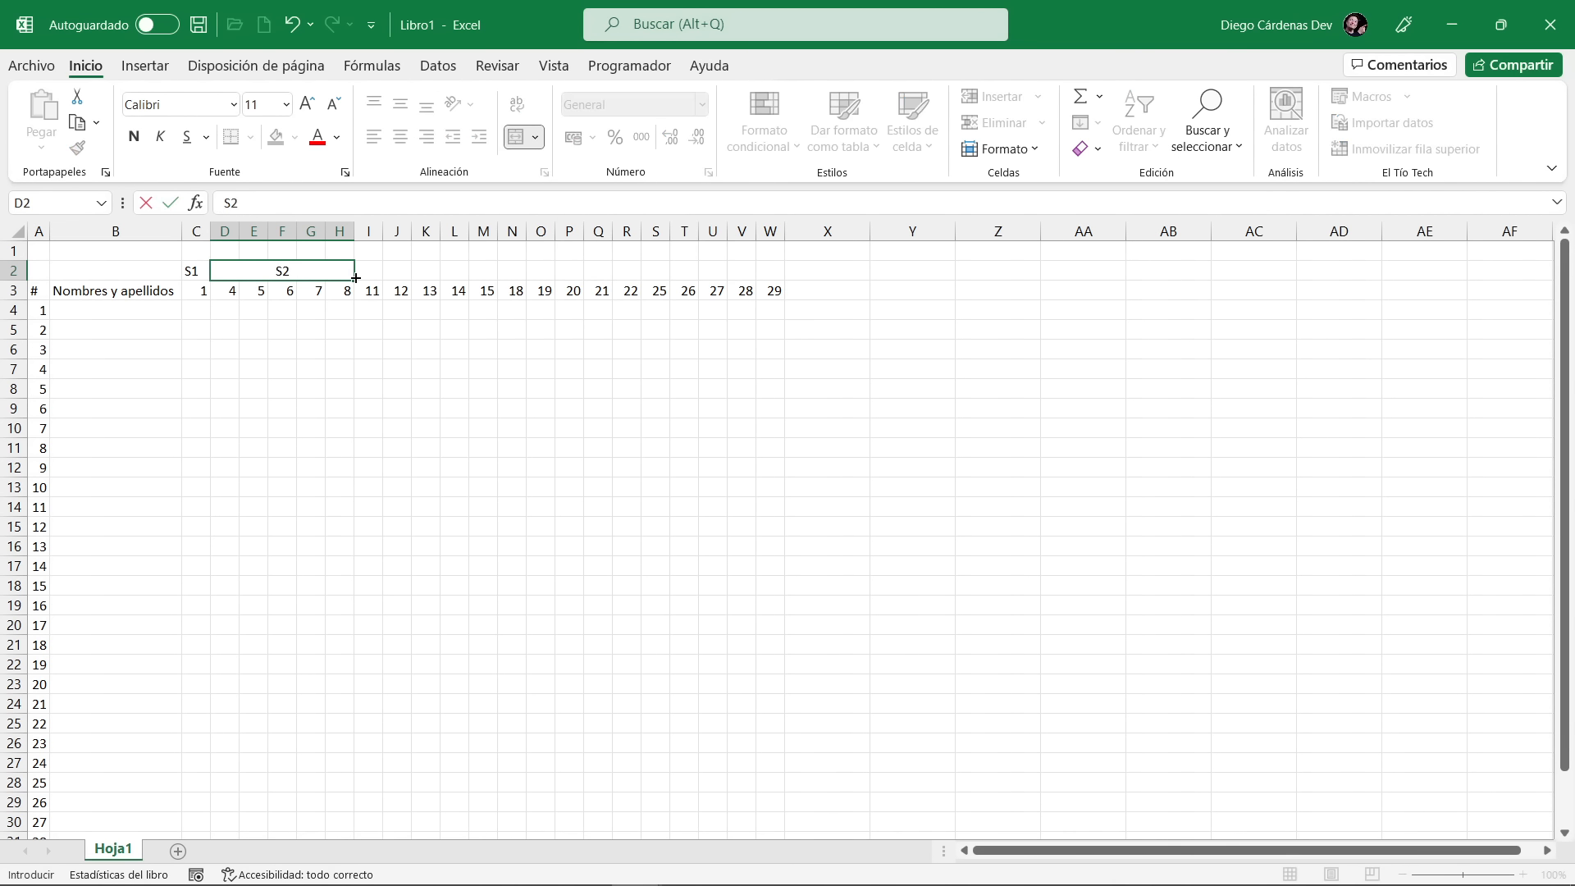
Extend the merged S2 label across row 2 to column W to produce week labels S3, S4 and S5
drag(353, 282, 532, 278)
drag(654, 279, 785, 279)
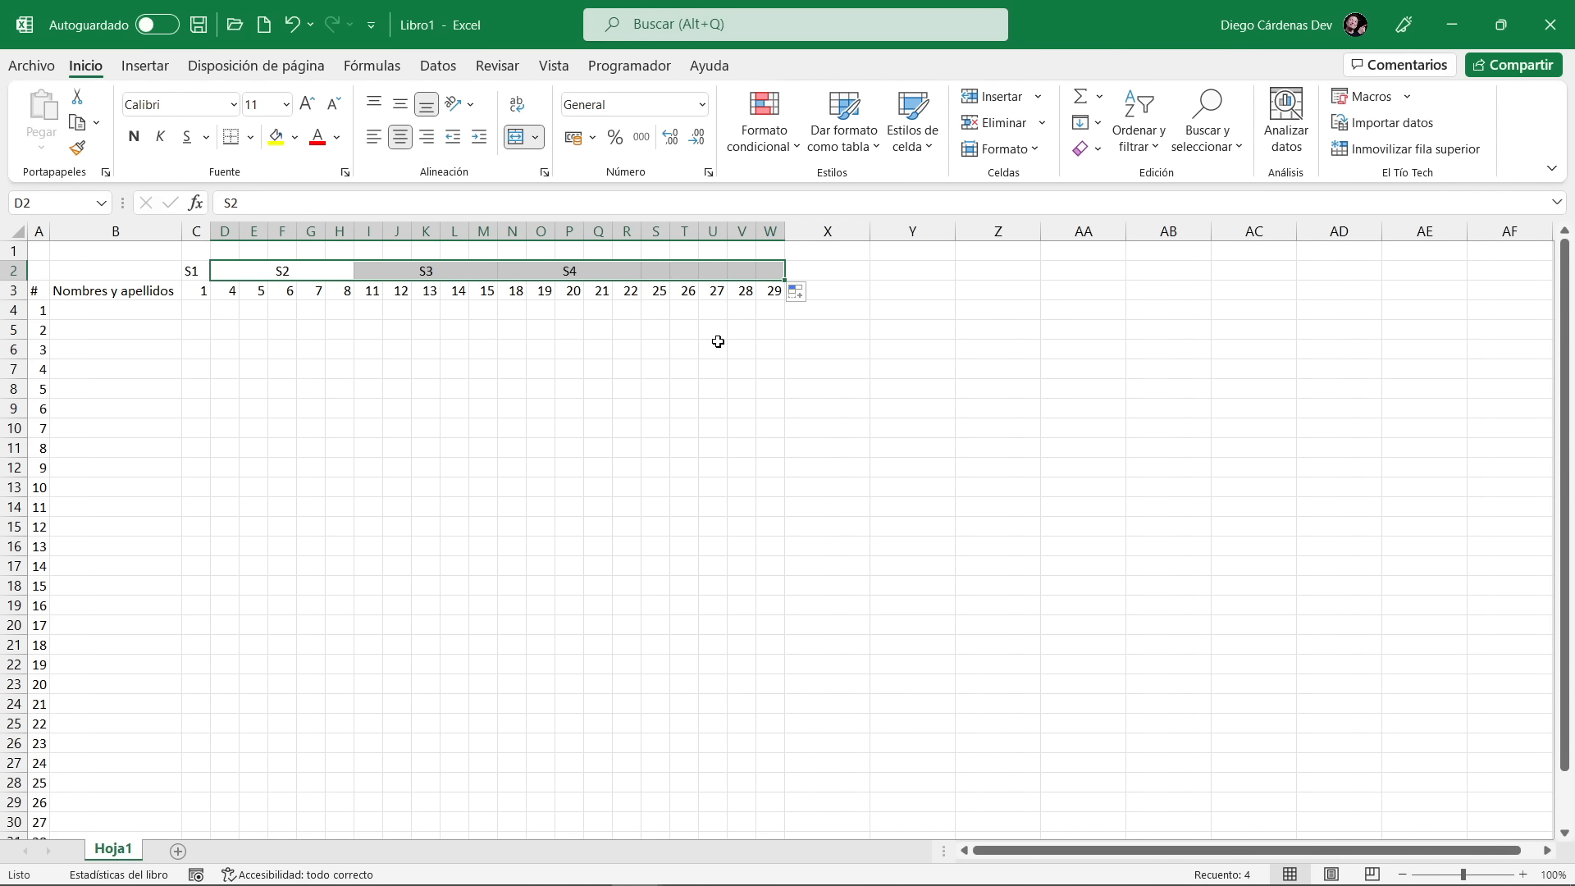
click(195, 273)
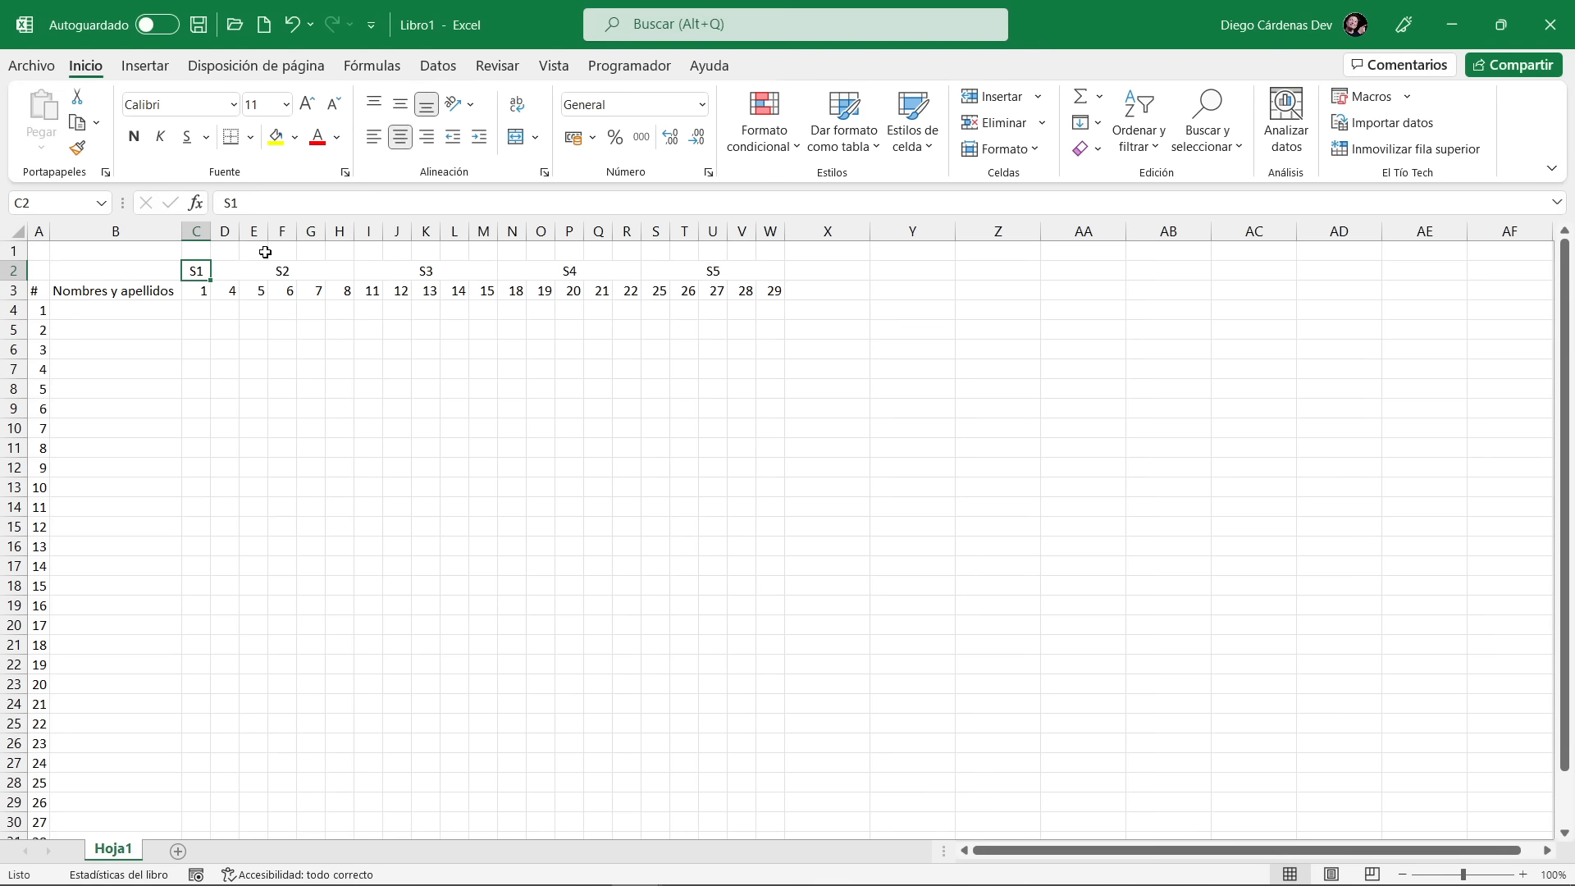
Center the contents of columns C to W horizontally and vertically
drag(196, 231, 777, 228)
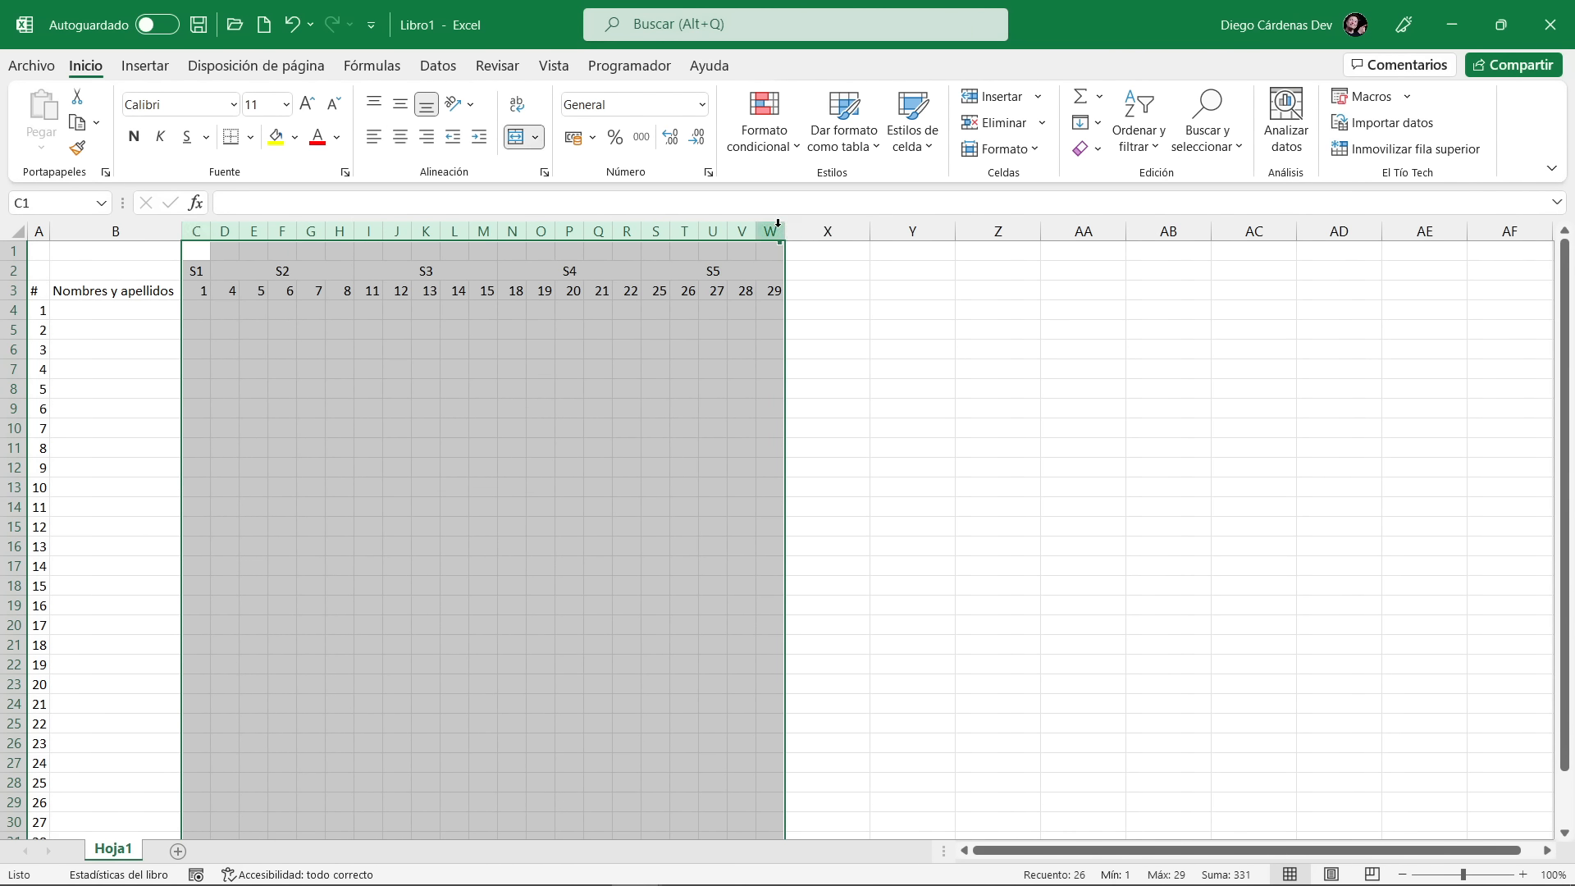
click(399, 136)
click(400, 106)
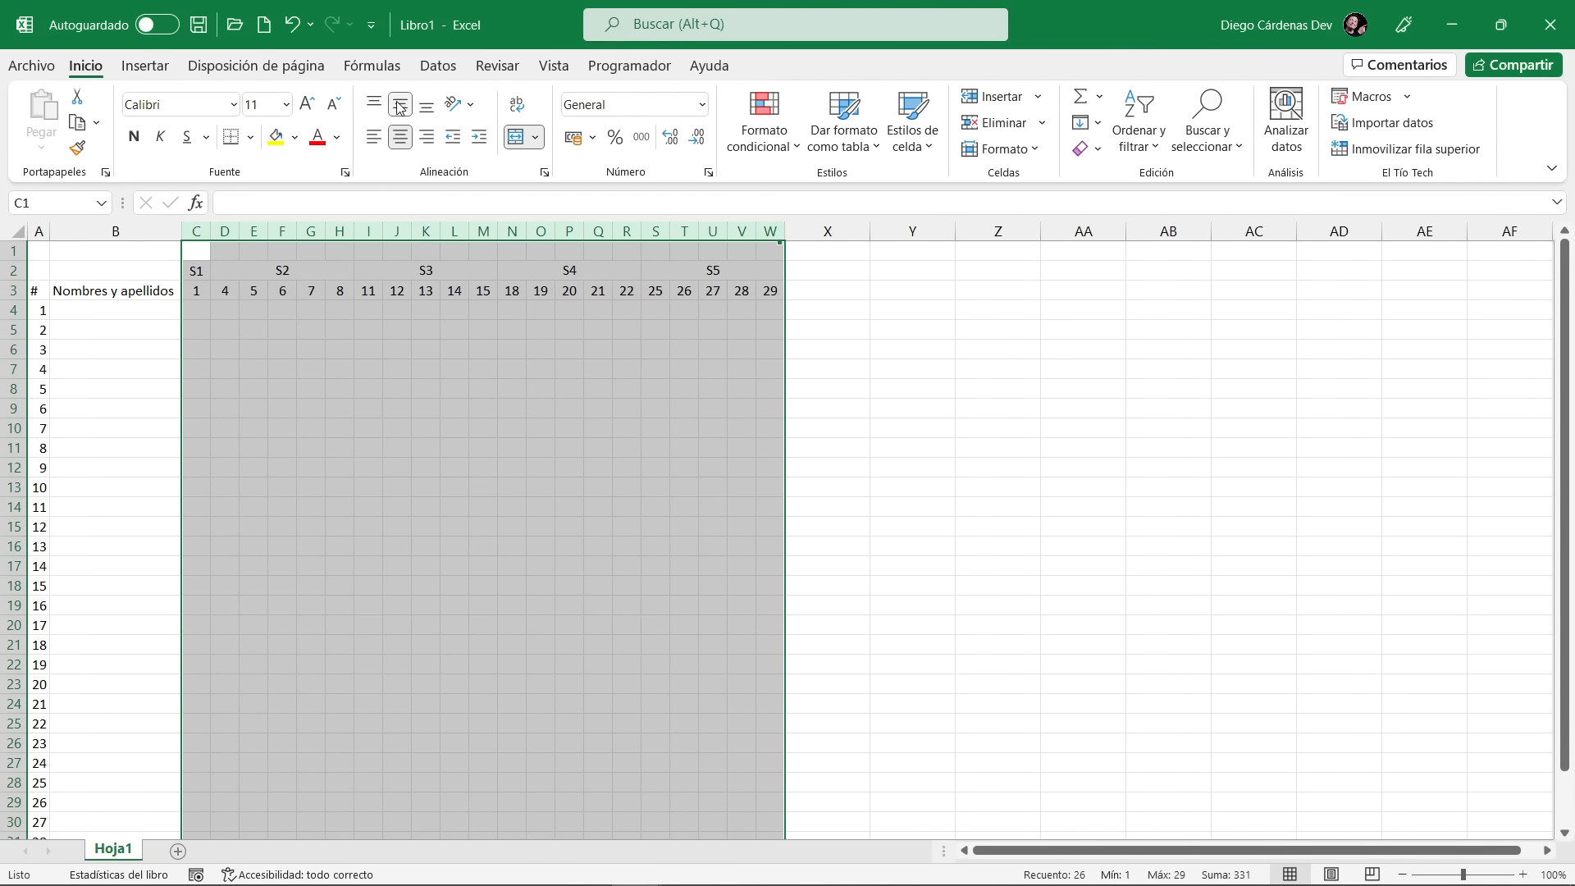
click(402, 330)
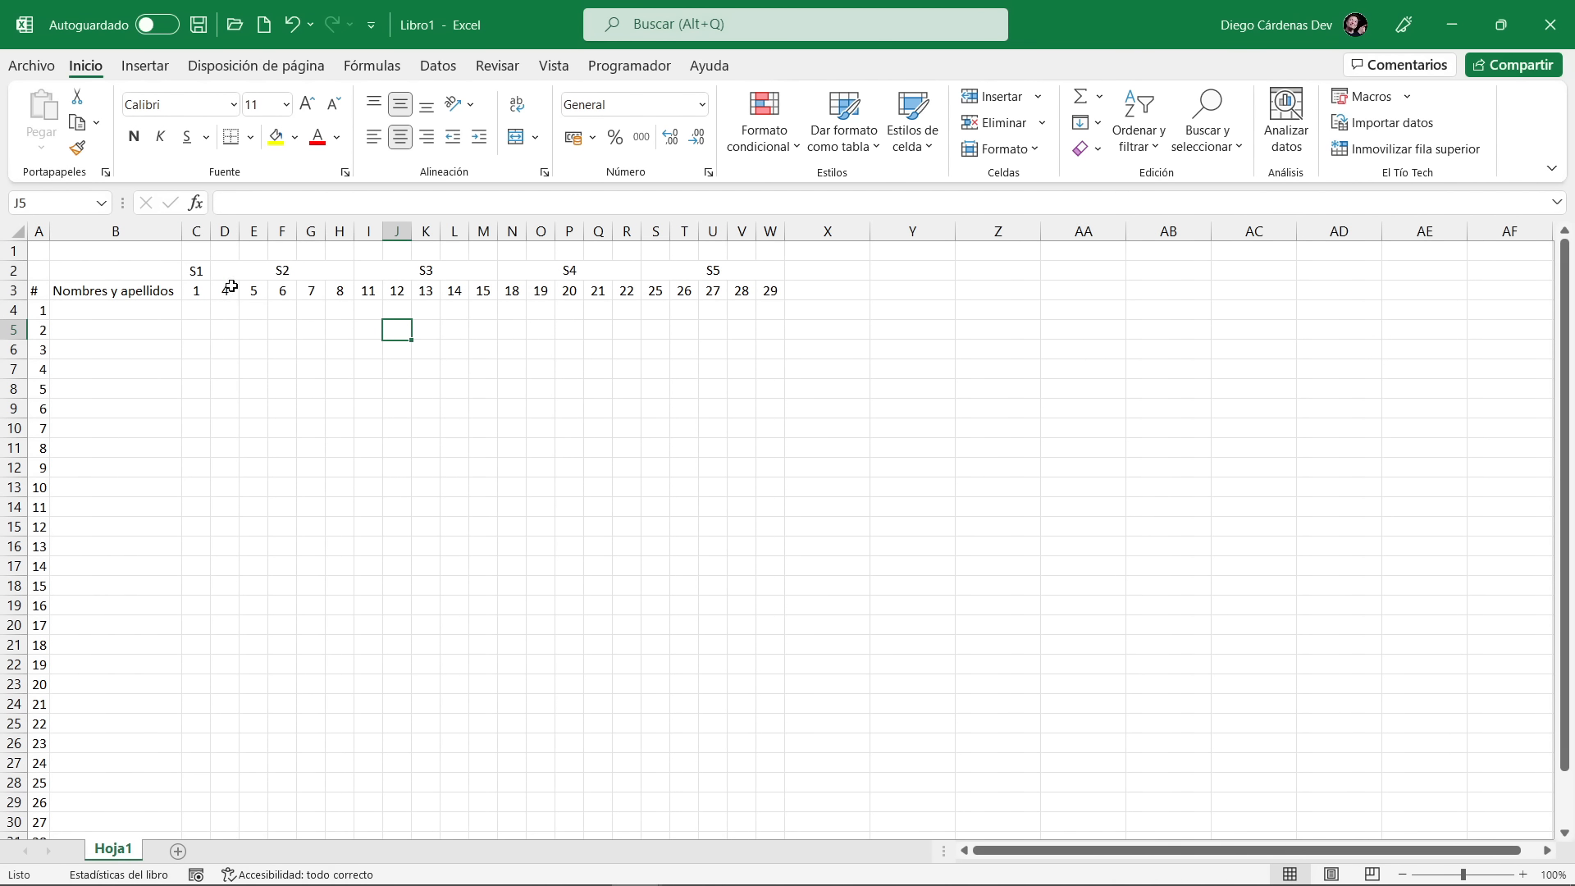
Merge and center C1:W1 and enter the title ASISTENCIA DEL MES DE JULIO
drag(197, 247, 763, 243)
click(515, 136)
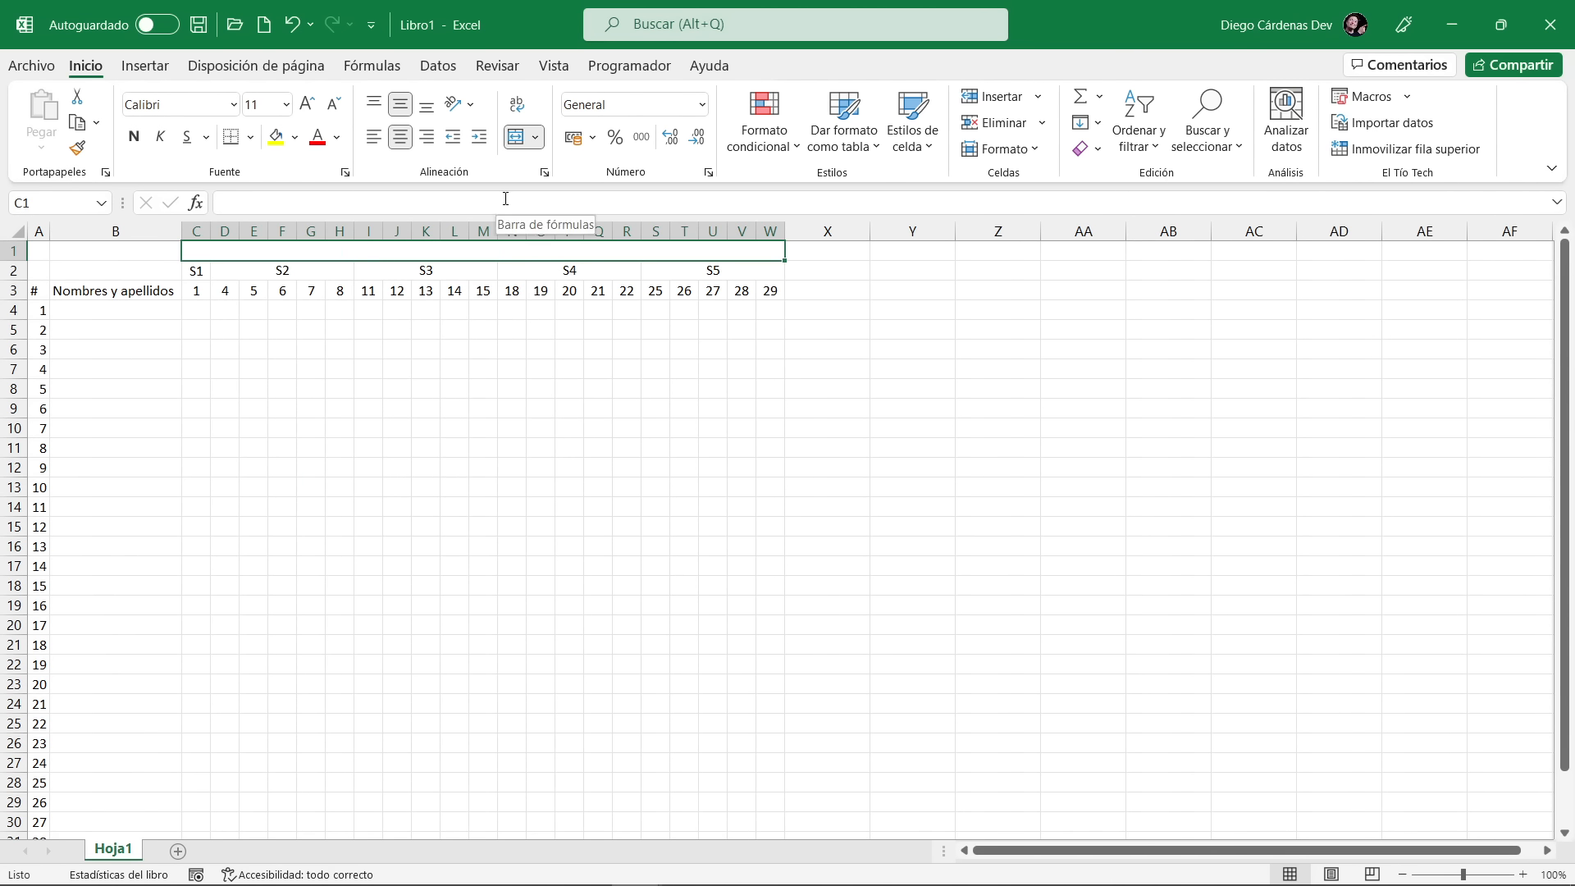
text(ASISTENCIA)
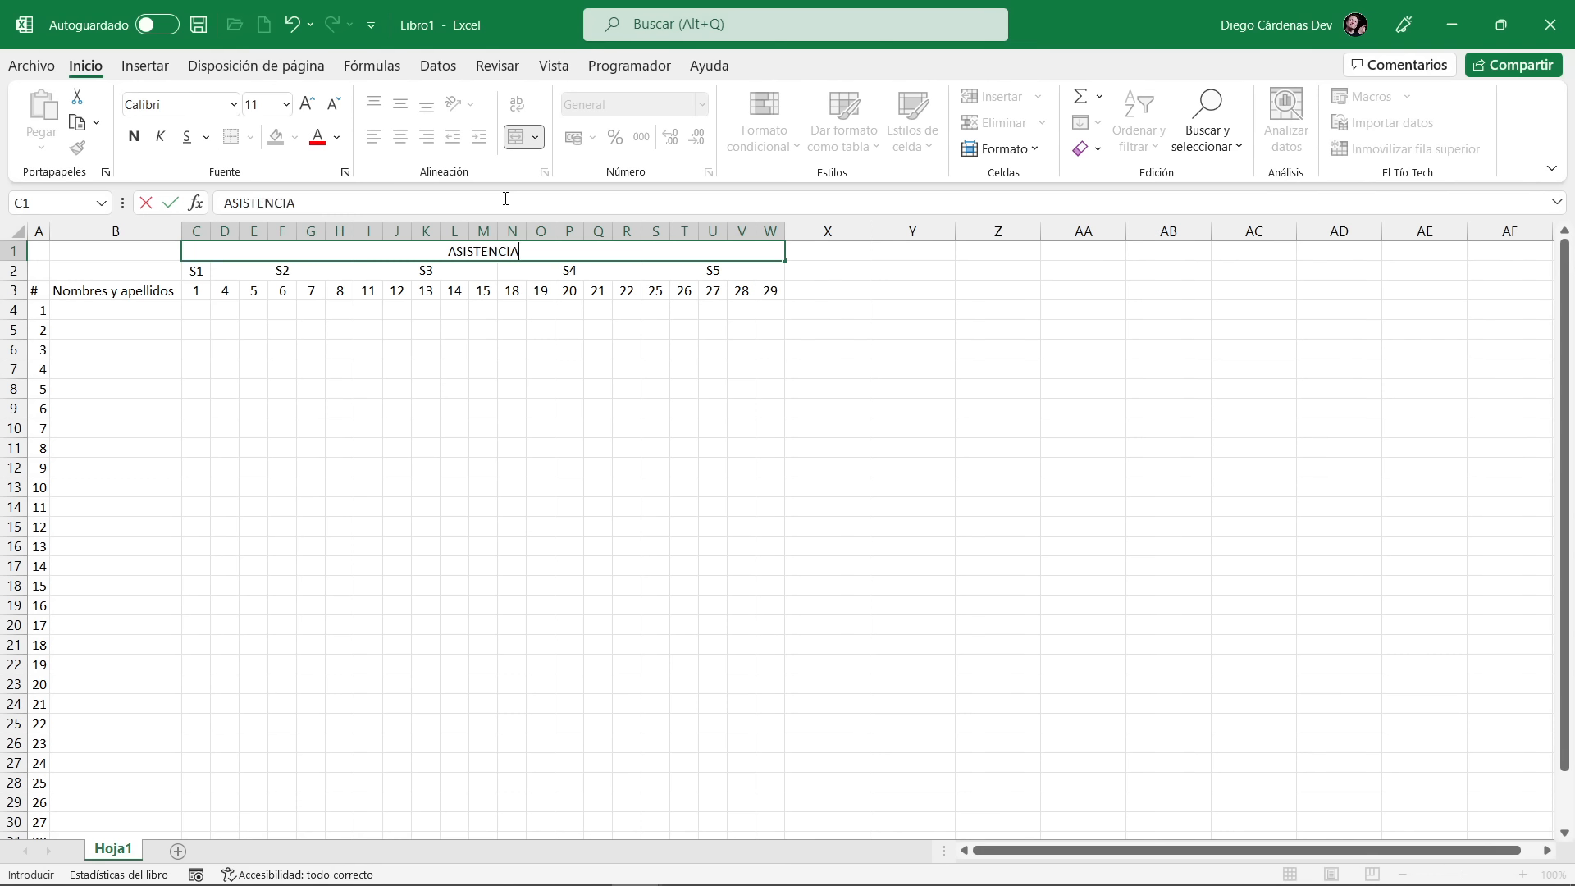
text( DEL MES DE J)
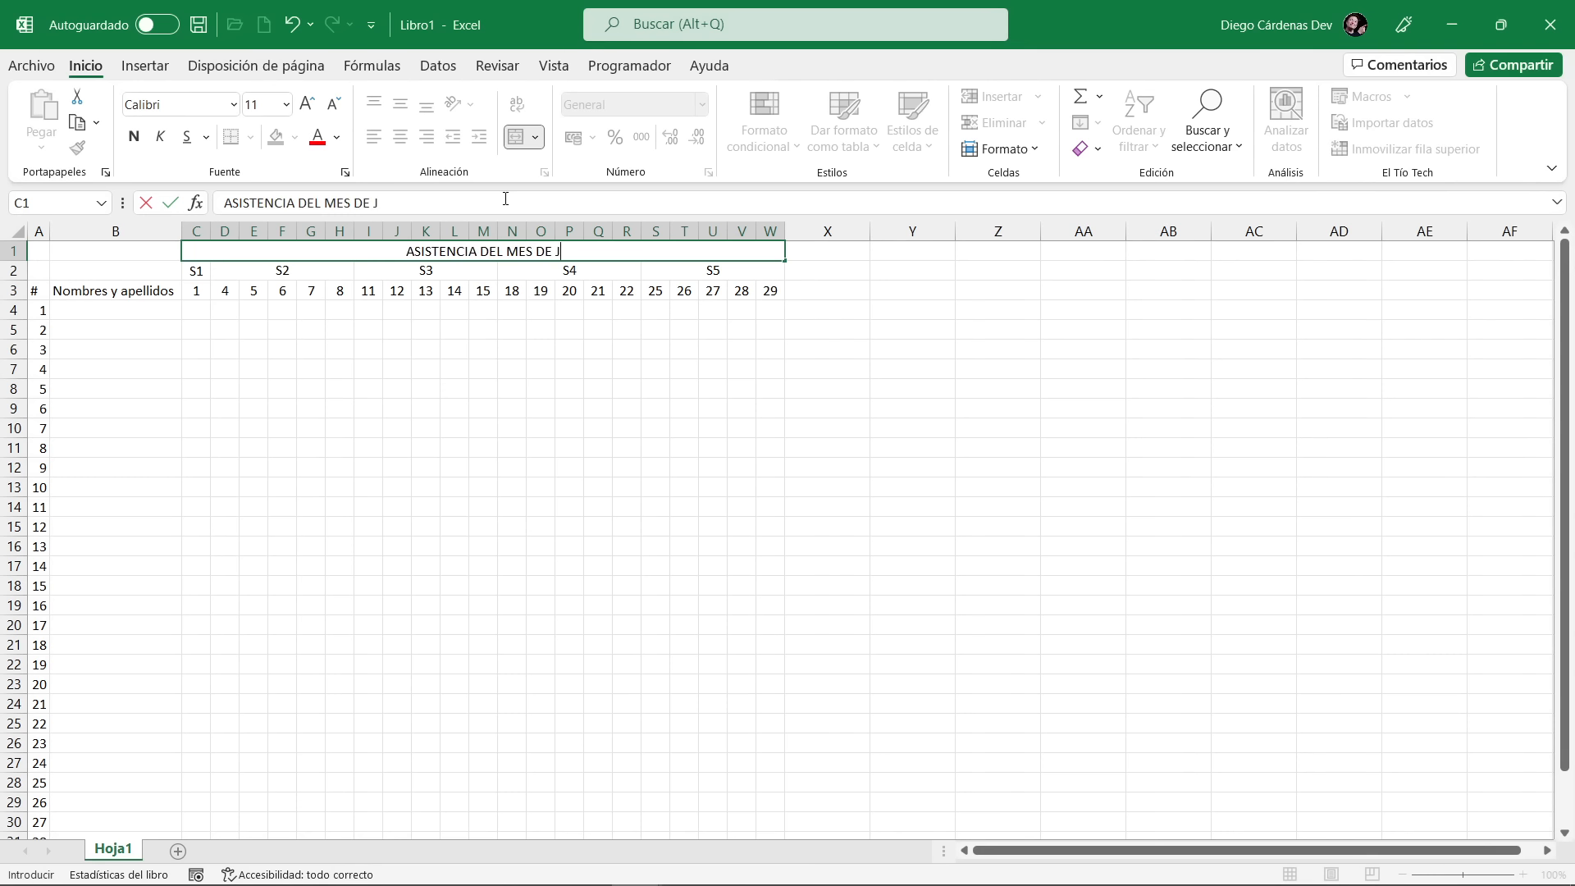
text(ULIO)
key(Return)
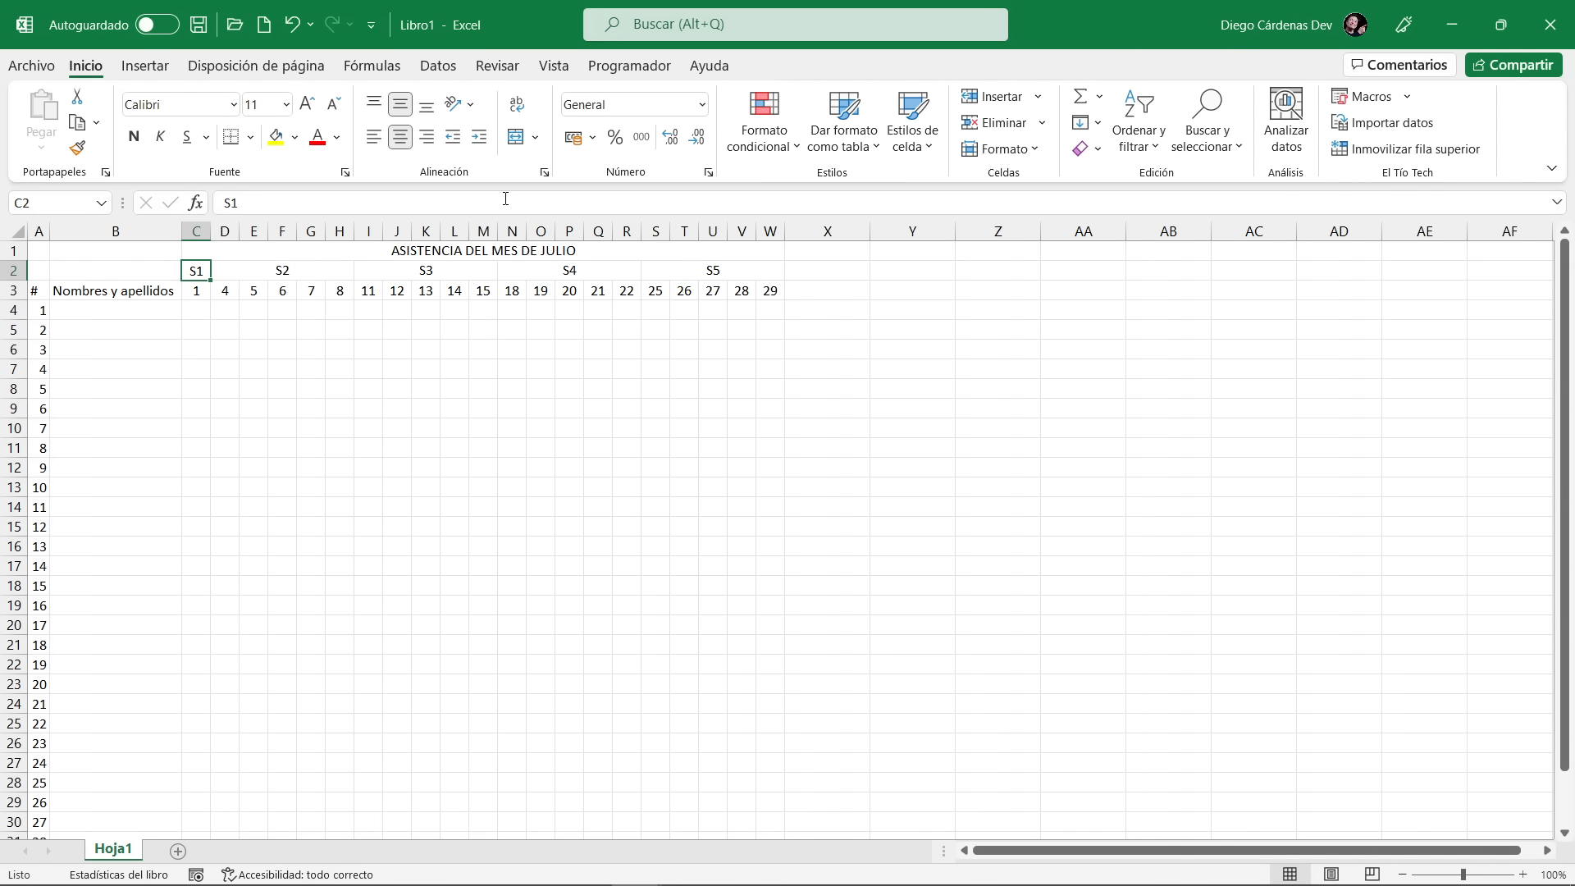
Switch to the workbook Nombres y apellidos de alumnos and copy the student names in A2:A31
key(ctrl+c)
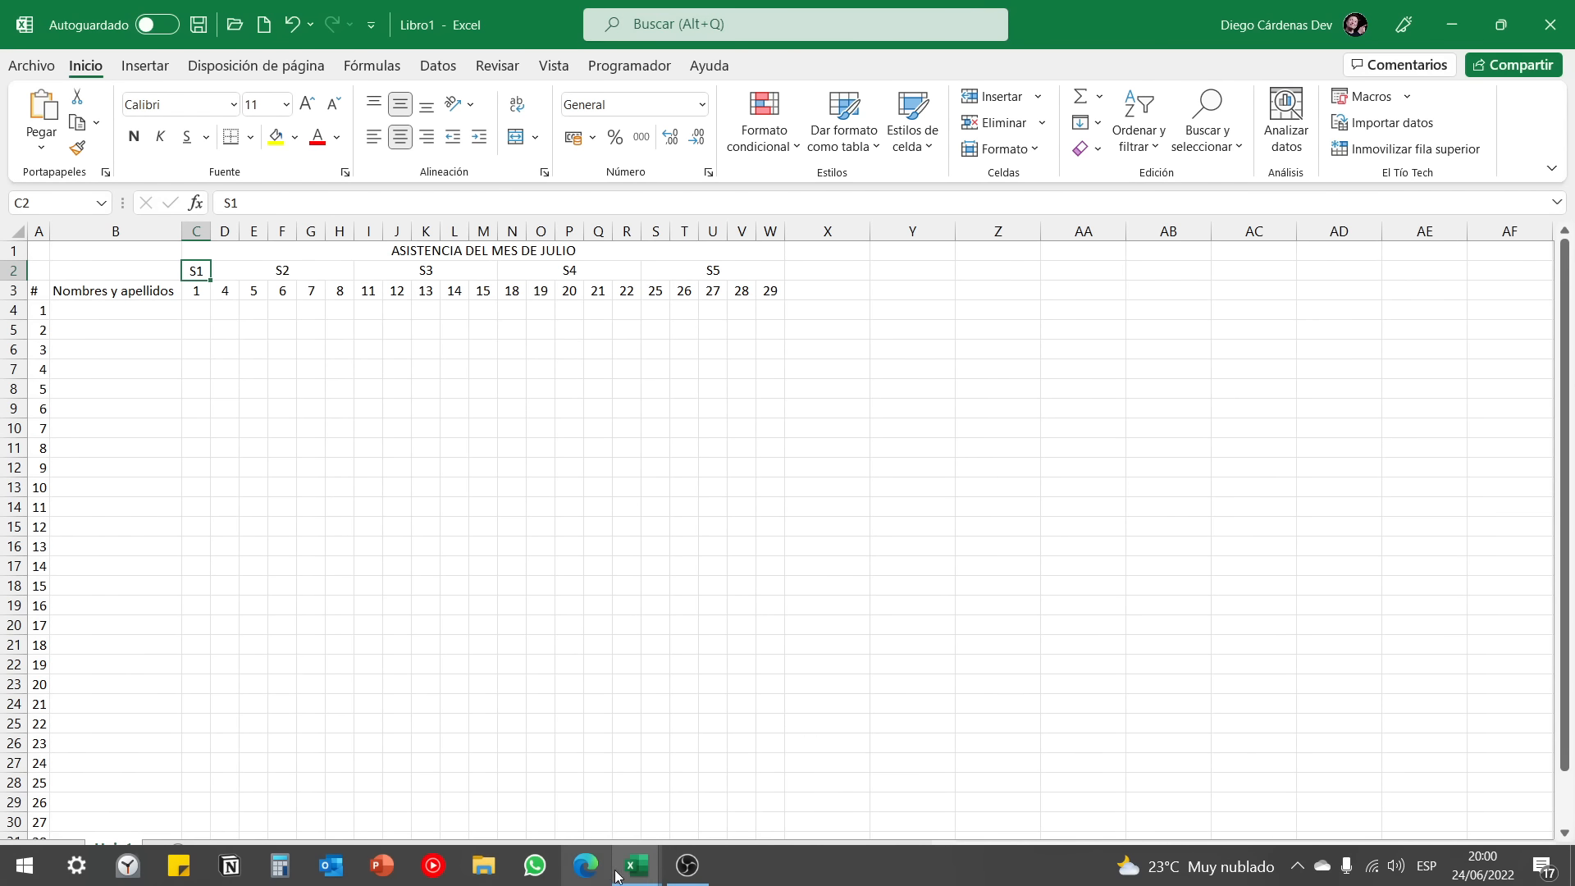
click(634, 876)
click(573, 801)
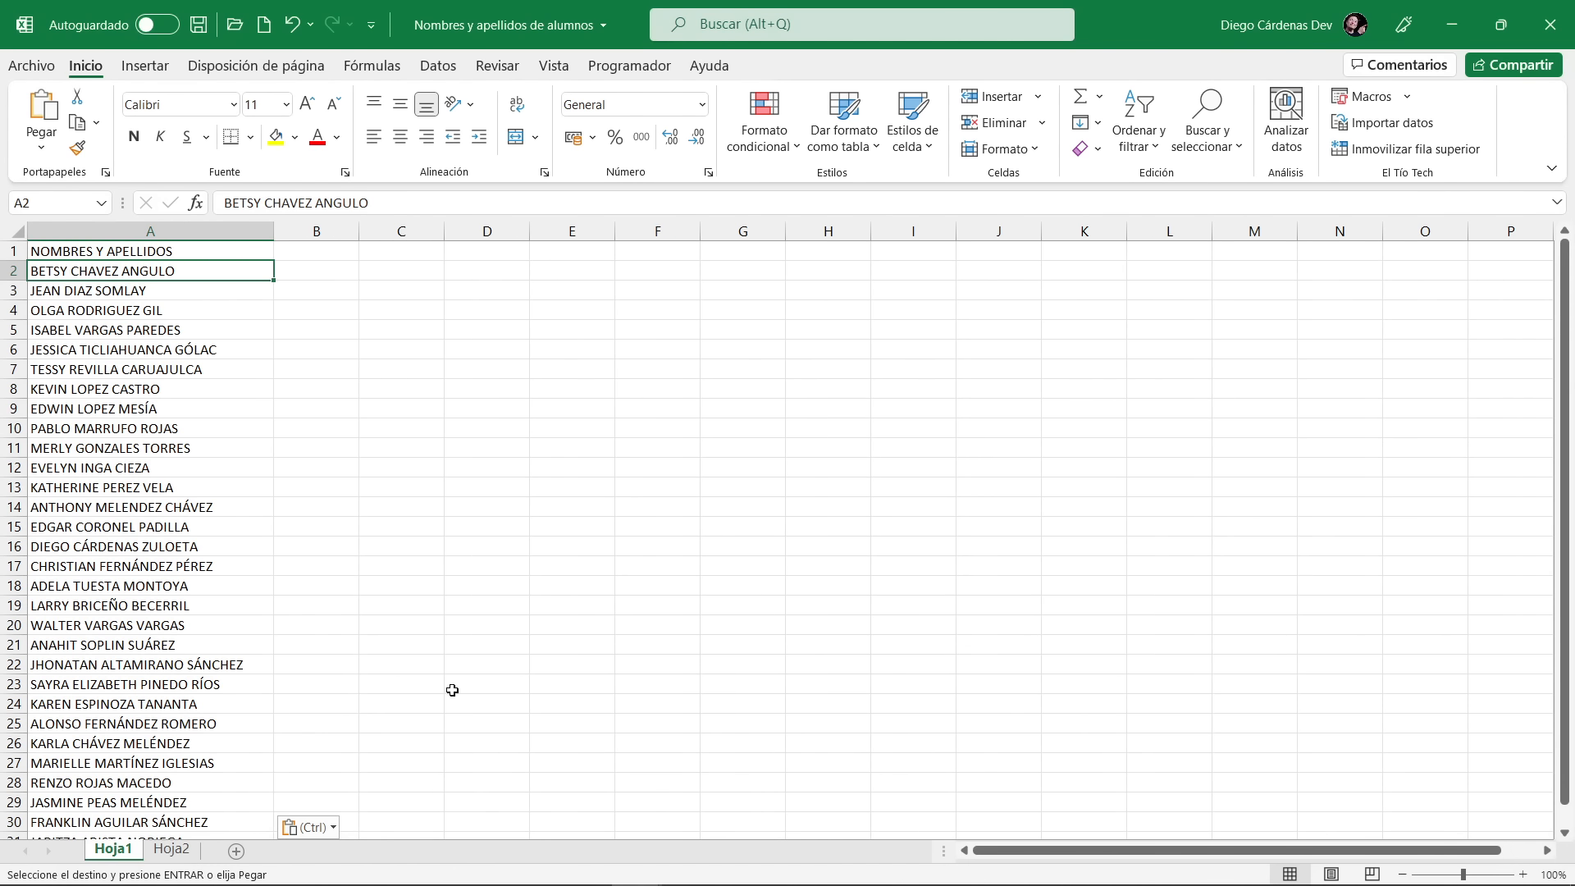
drag(108, 276, 144, 753)
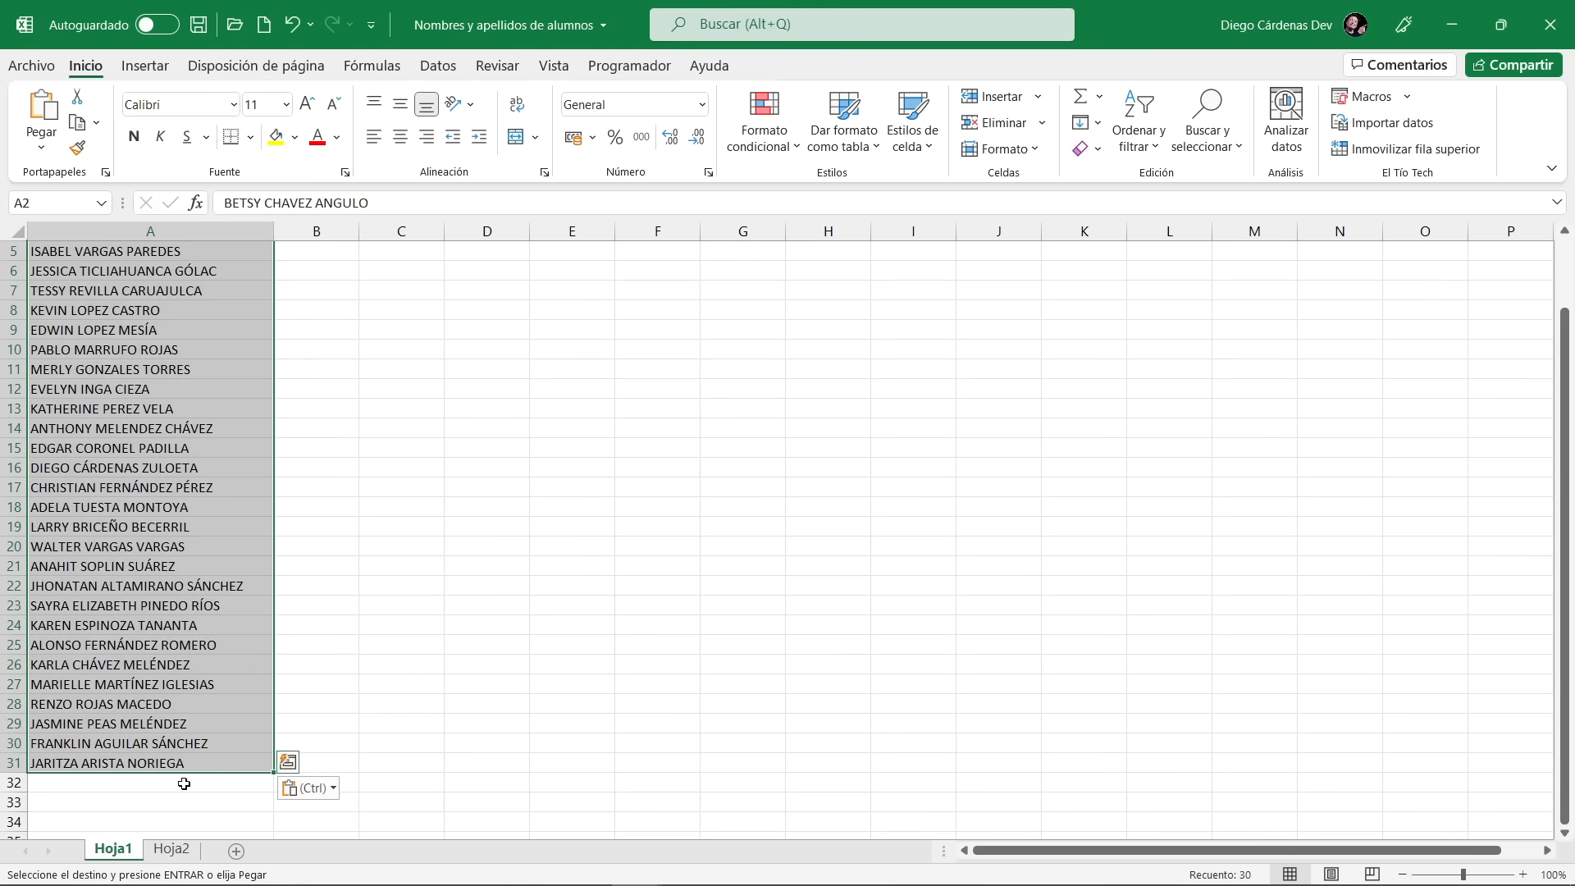
key(ctrl+c)
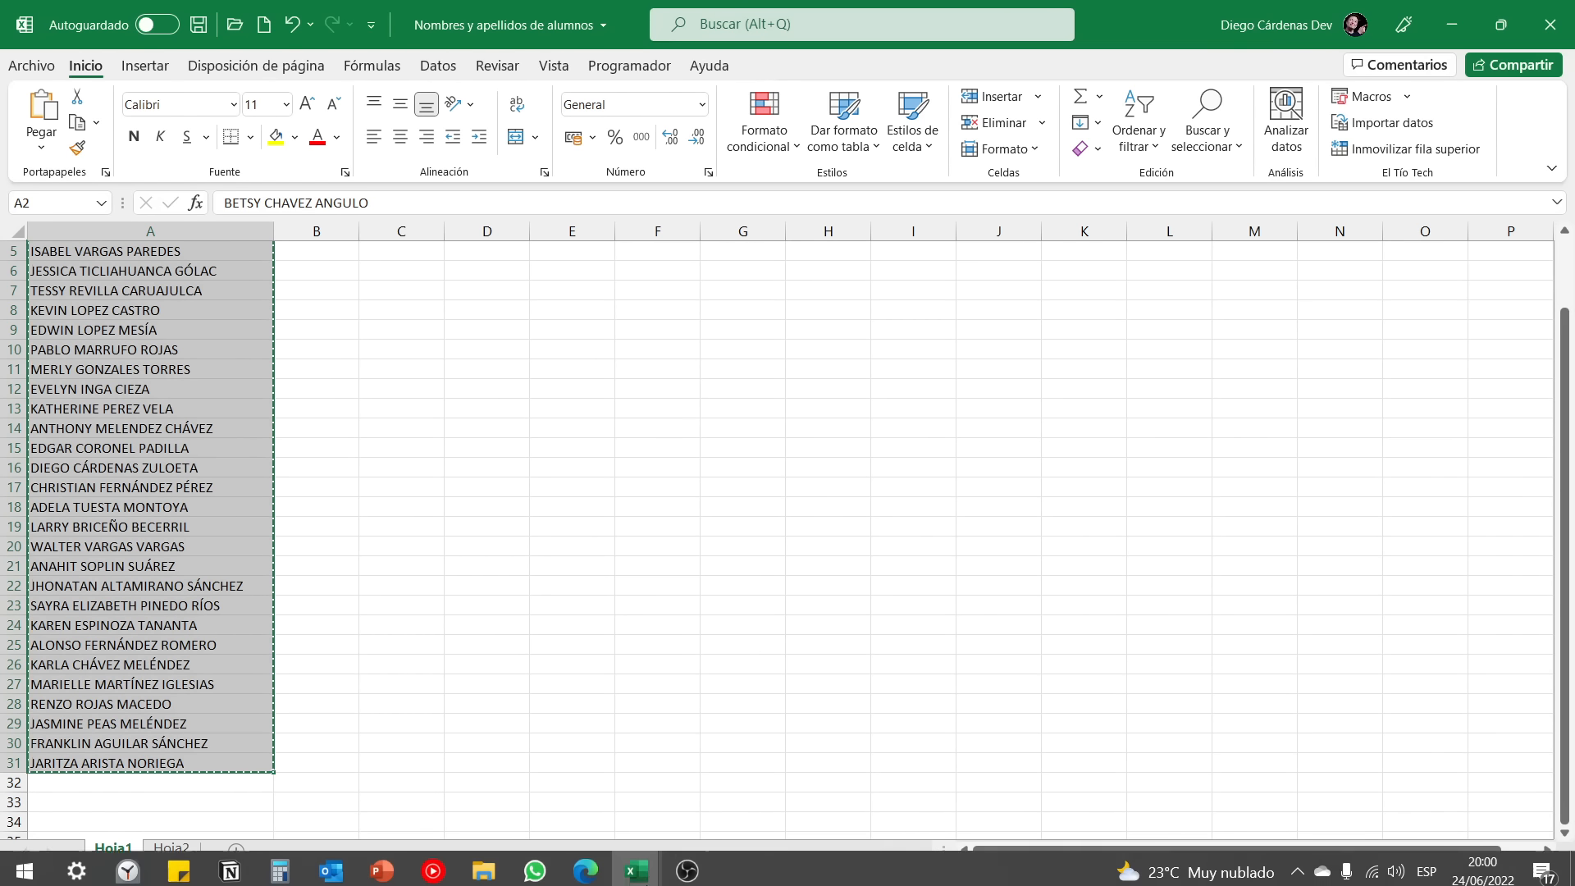
Return to the Libro1 workbook and paste the copied student names starting at B4
mouse_move(637, 866)
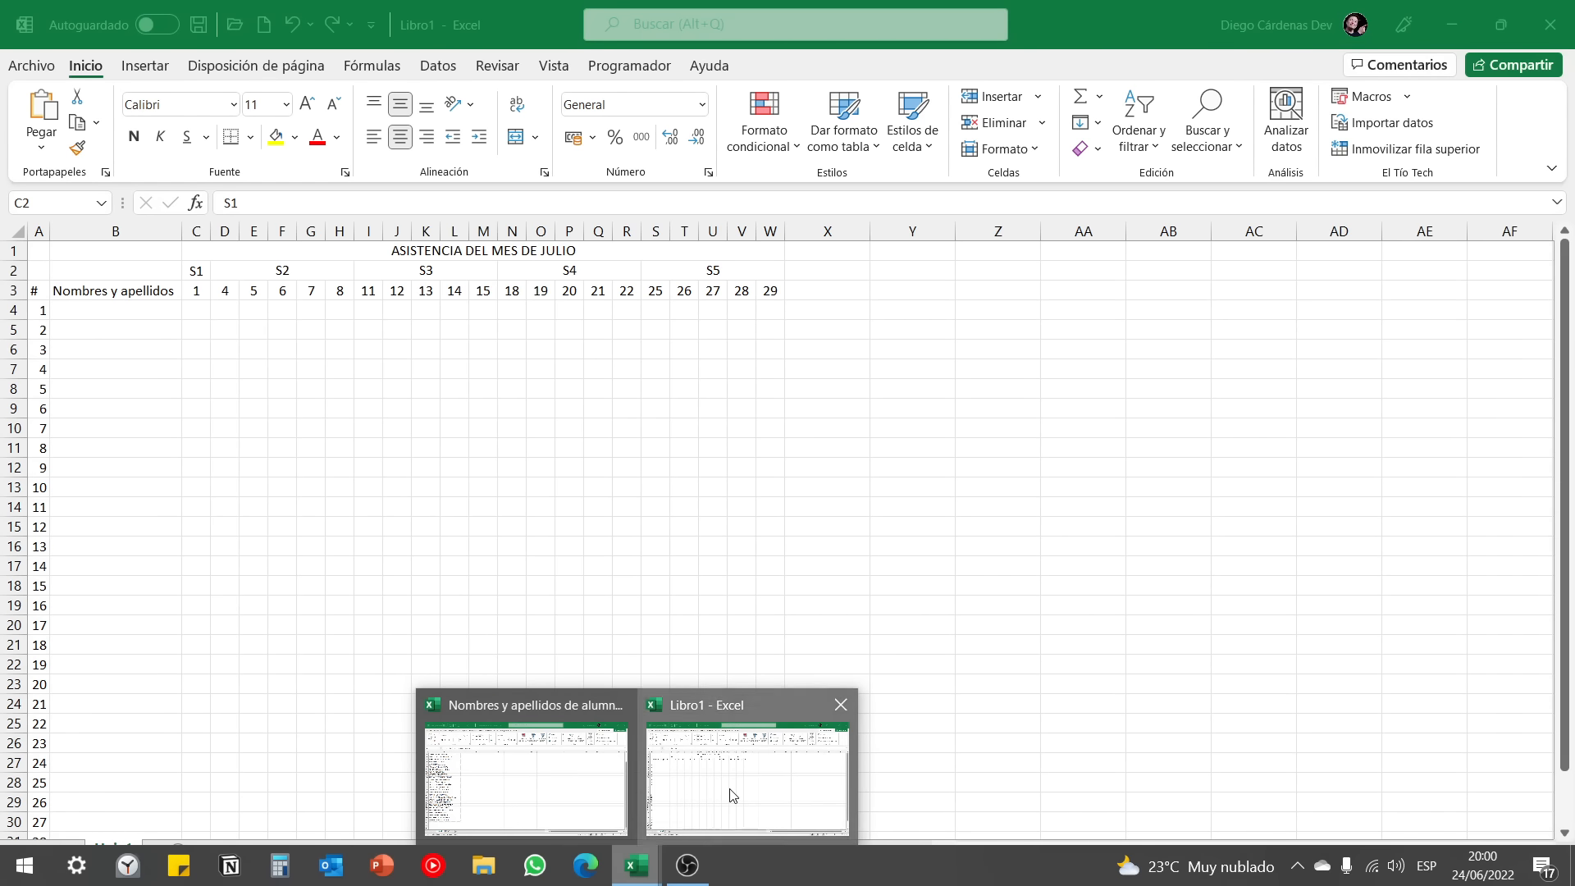
click(732, 795)
click(113, 305)
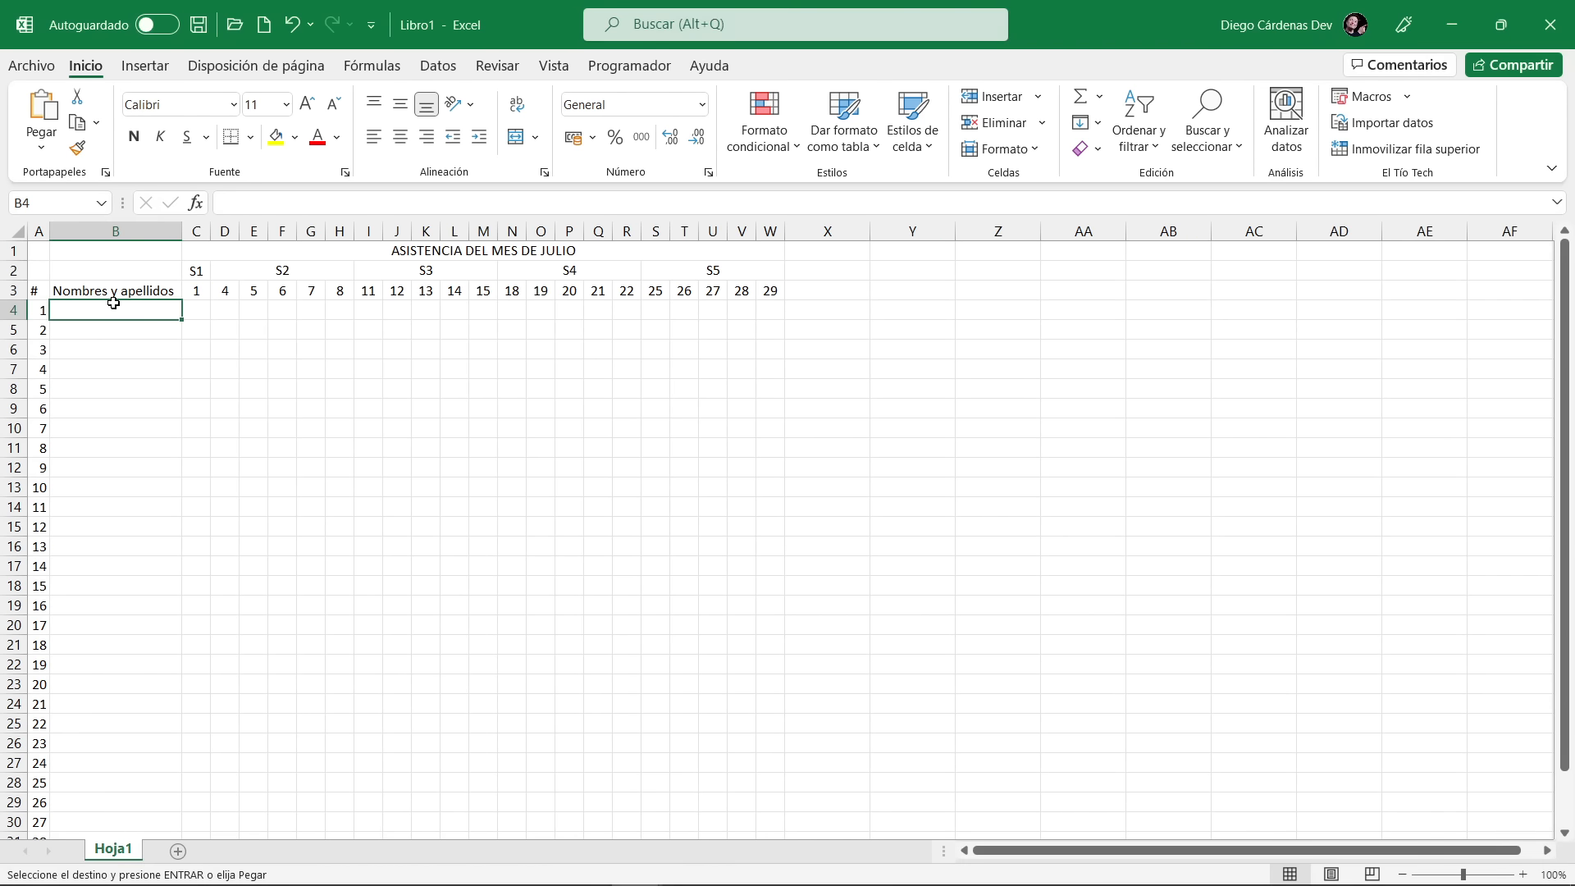
key(ctrl+v)
key(ctrl)
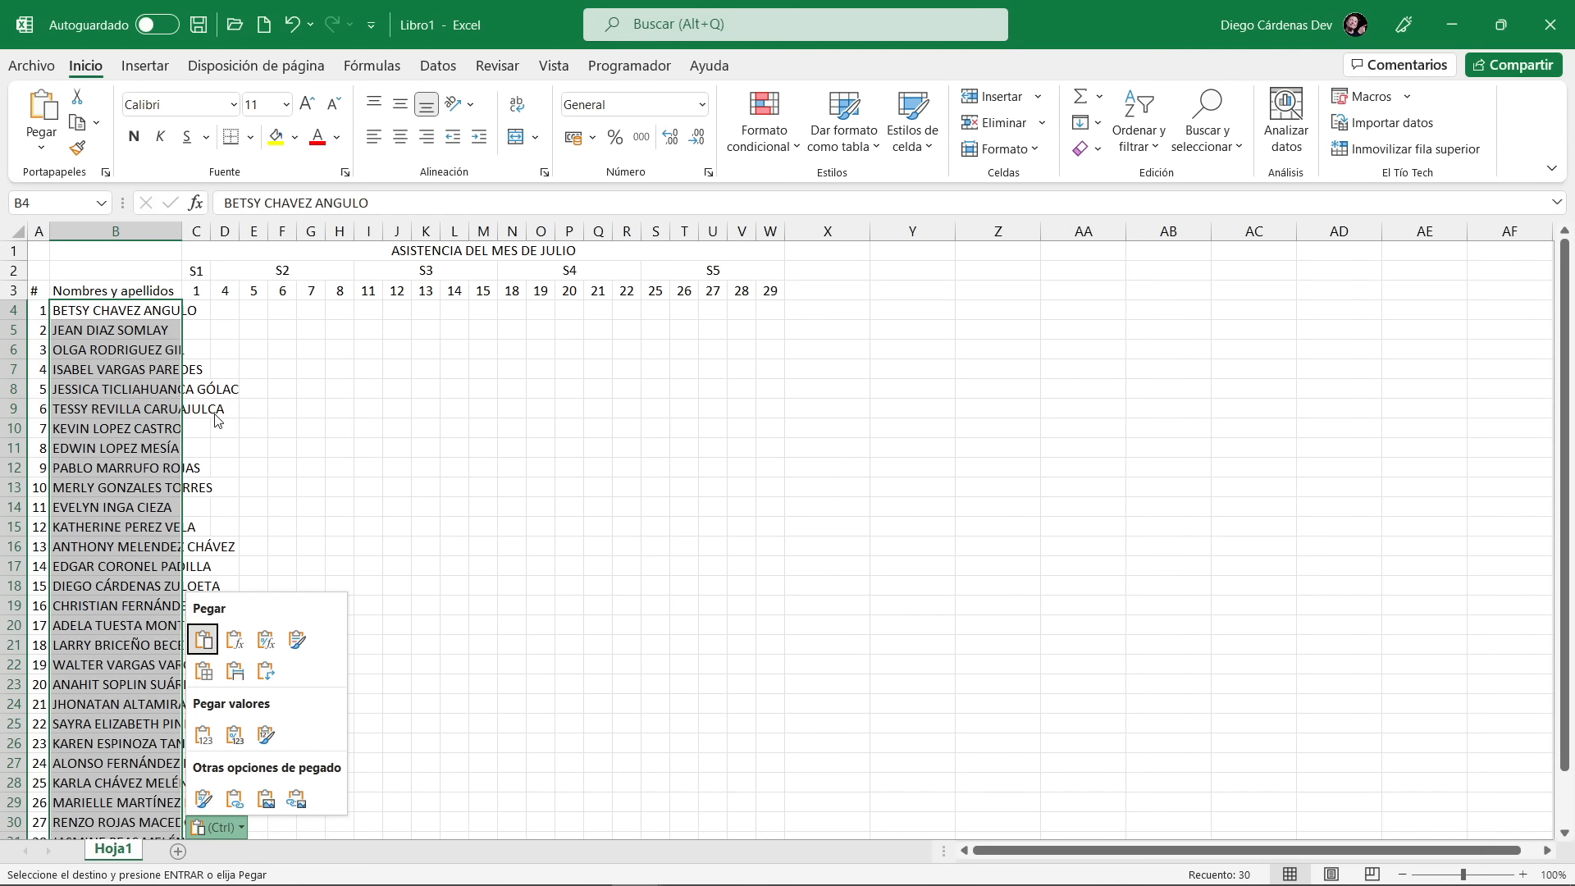
key(Escape)
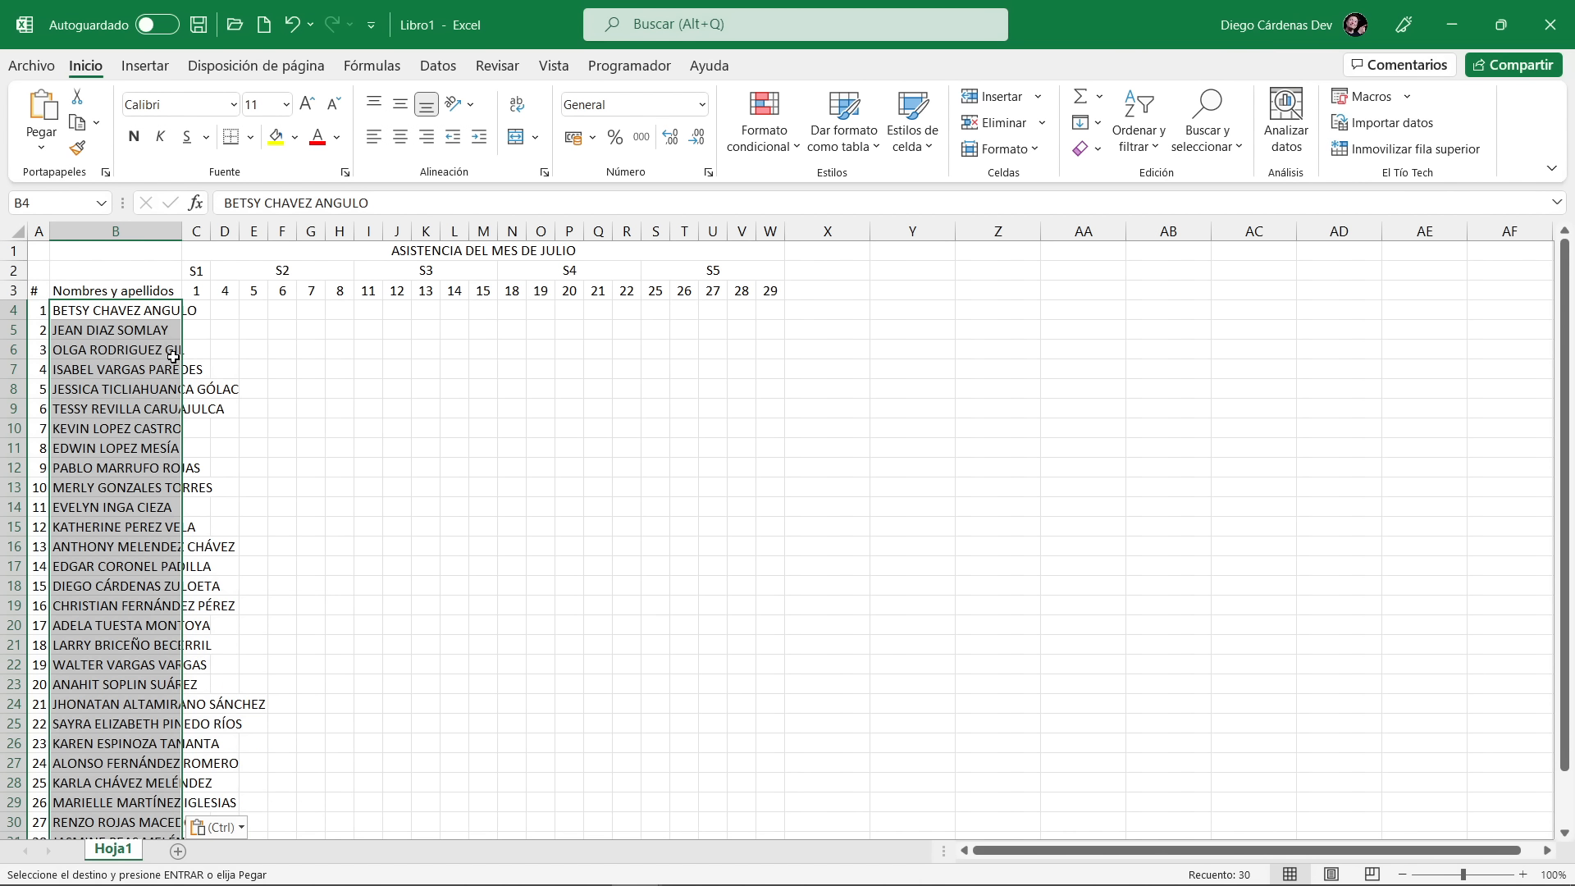
Autofit column B to the student names and check the list down to its last row
click(172, 368)
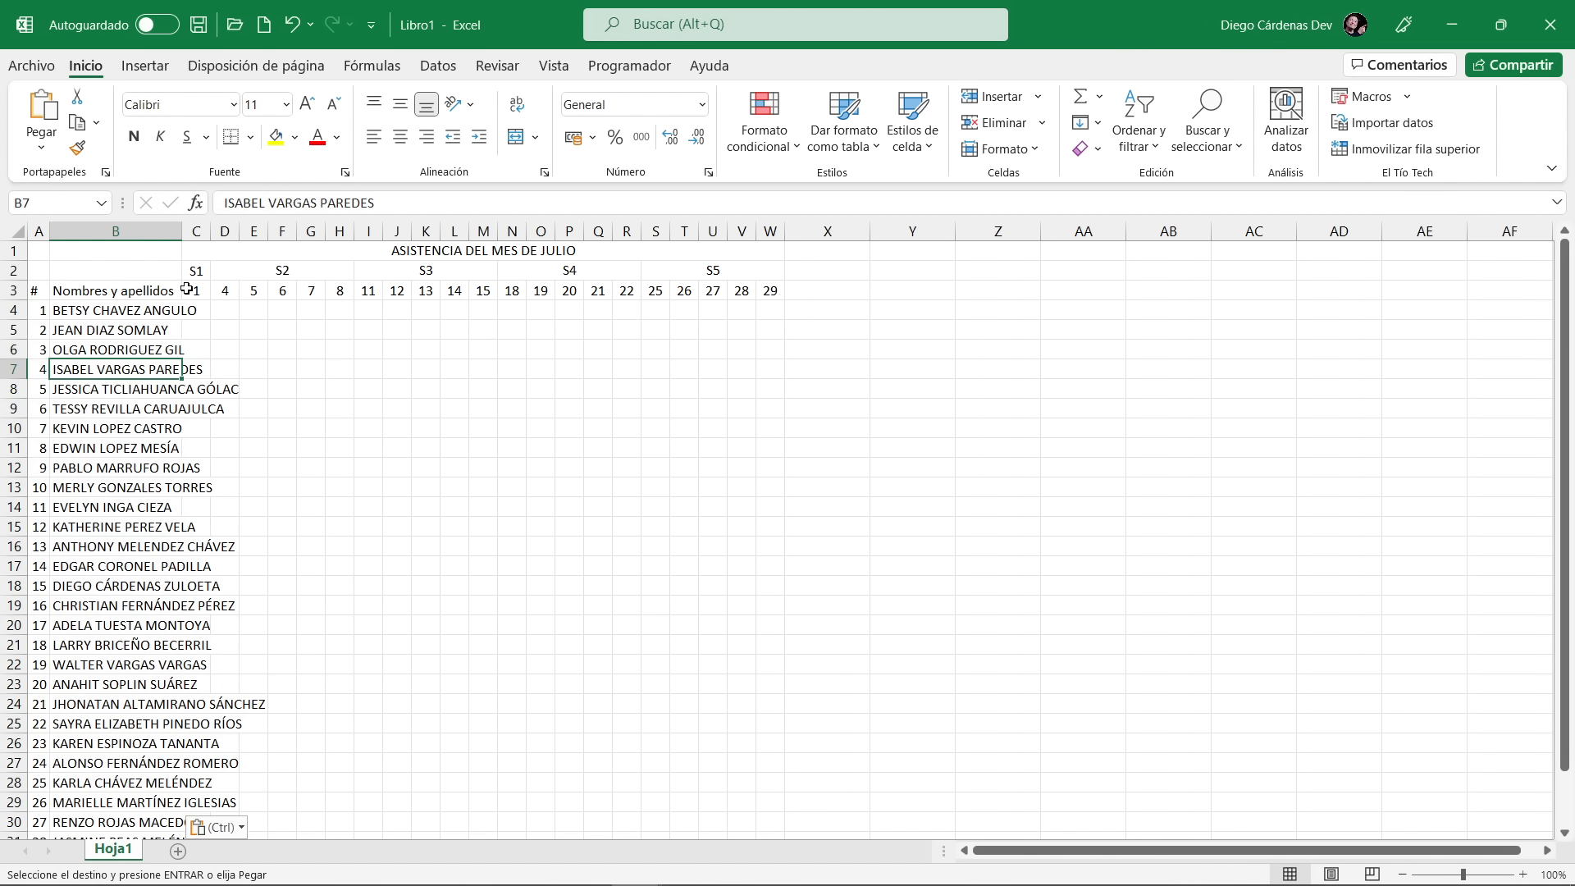
double_click(179, 230)
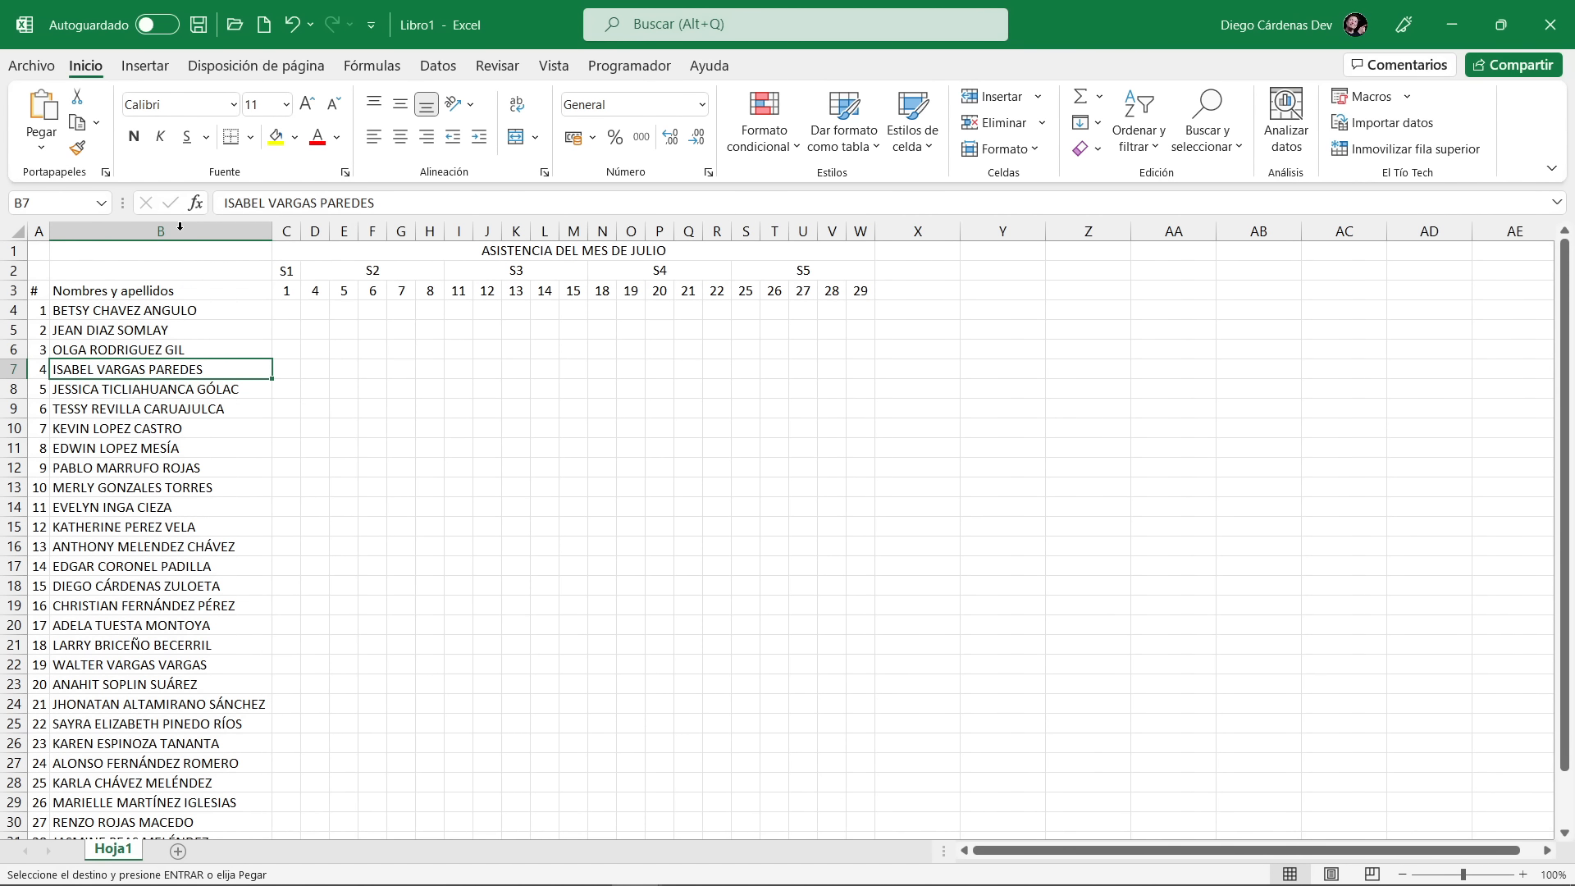
scroll(214, 316, down, 2)
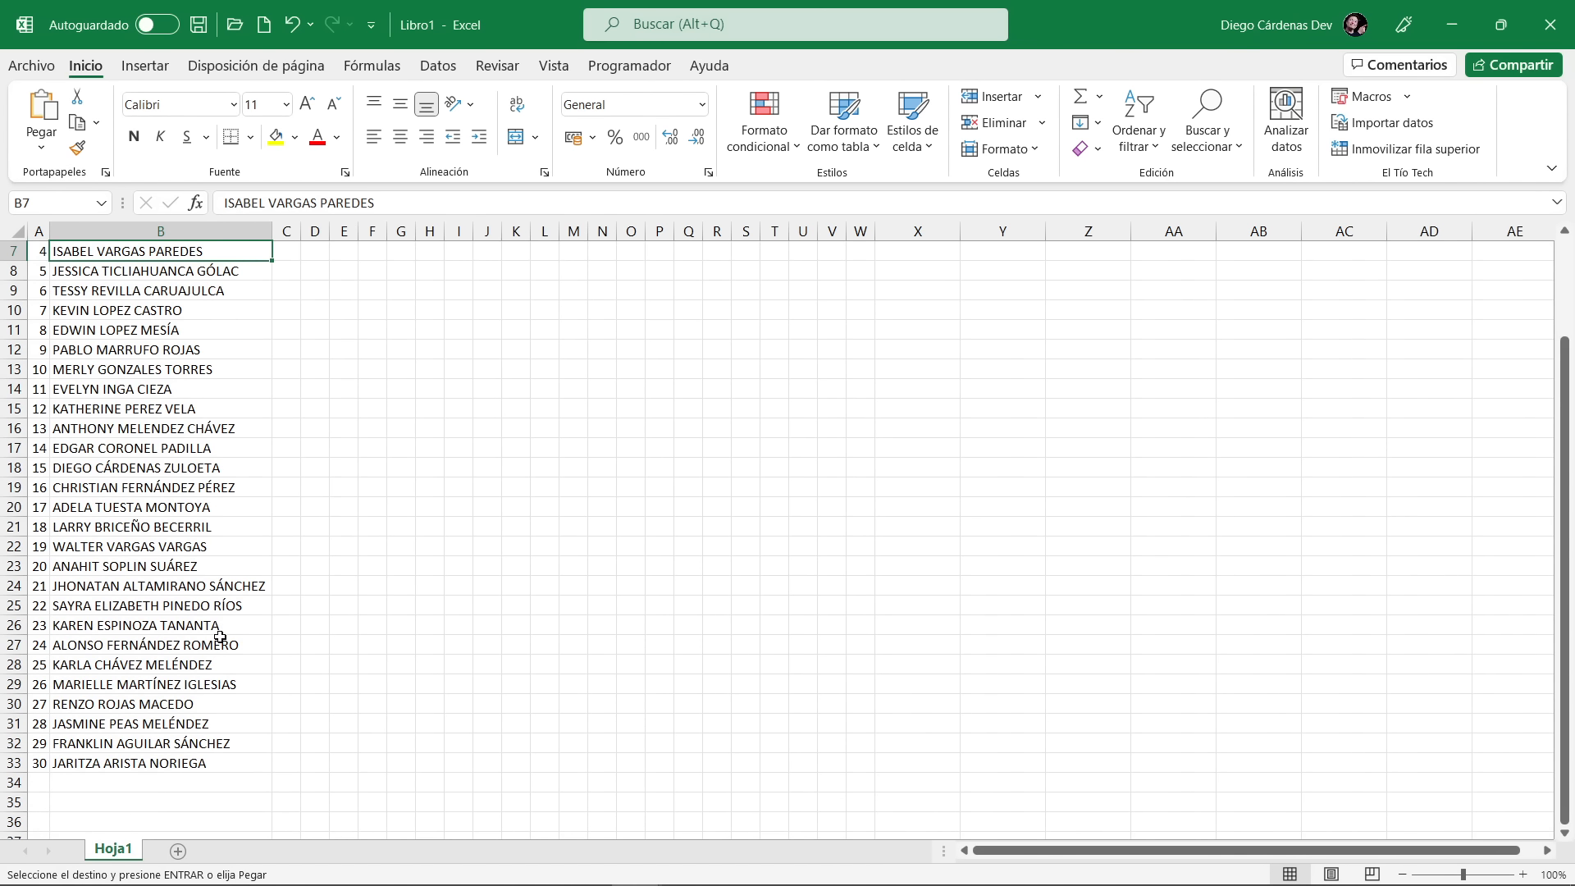
scroll(220, 638, up, 2)
Replace the names column header in B3 with NOMBRES Y APELLIDOS in capitals
click(111, 294)
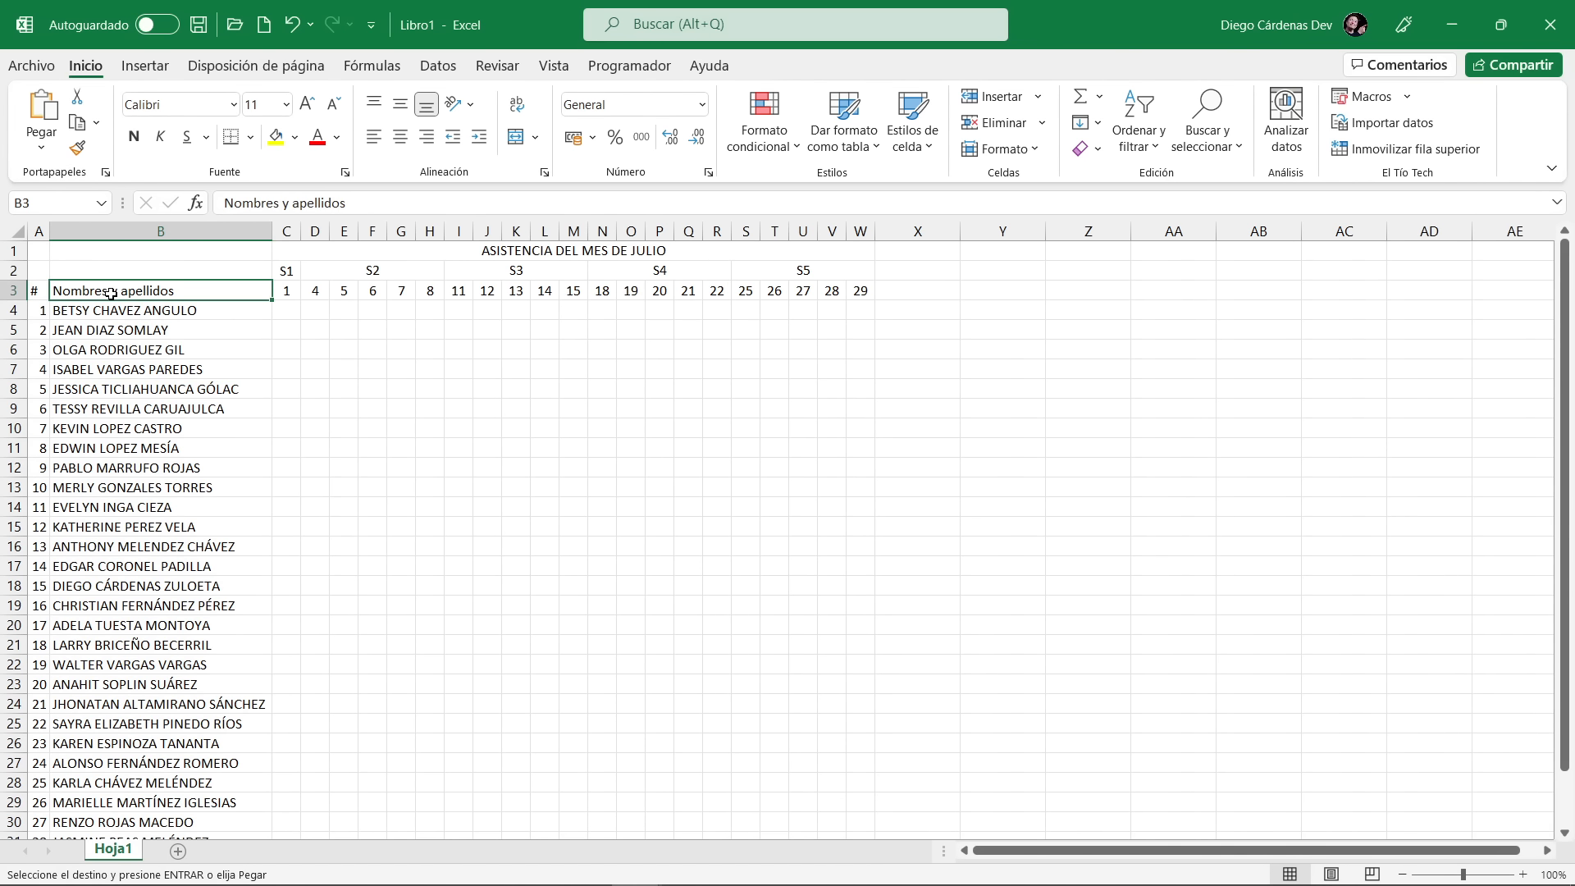
text(nom)
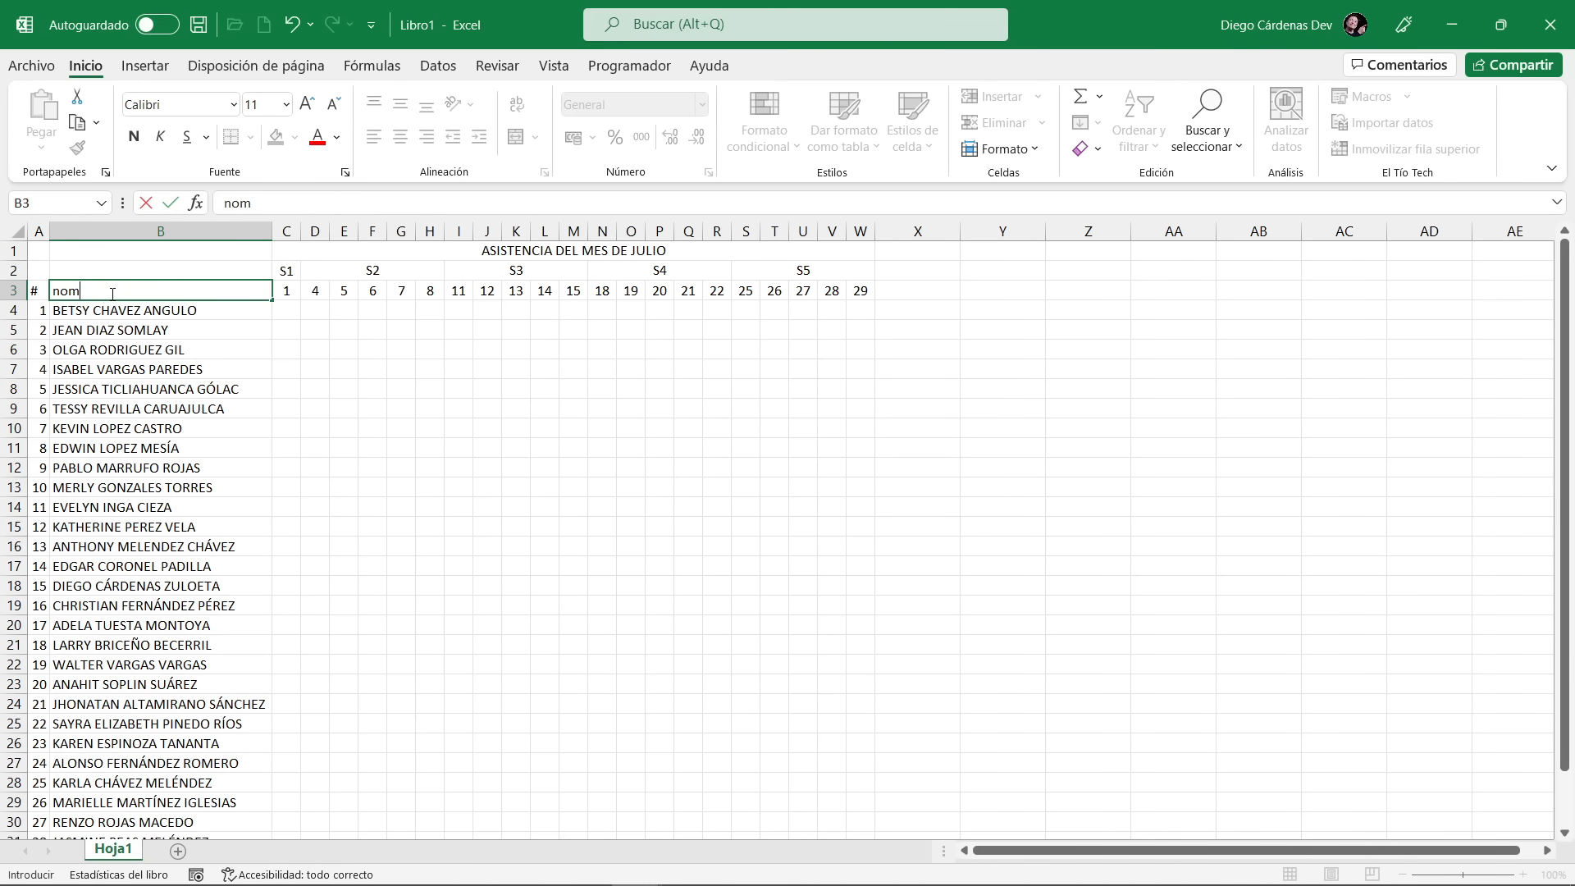
key(BackSpace)
key(BackSpace)
key(BackSpace)
text(NOMBRES Y APELLIDOS)
key(Return)
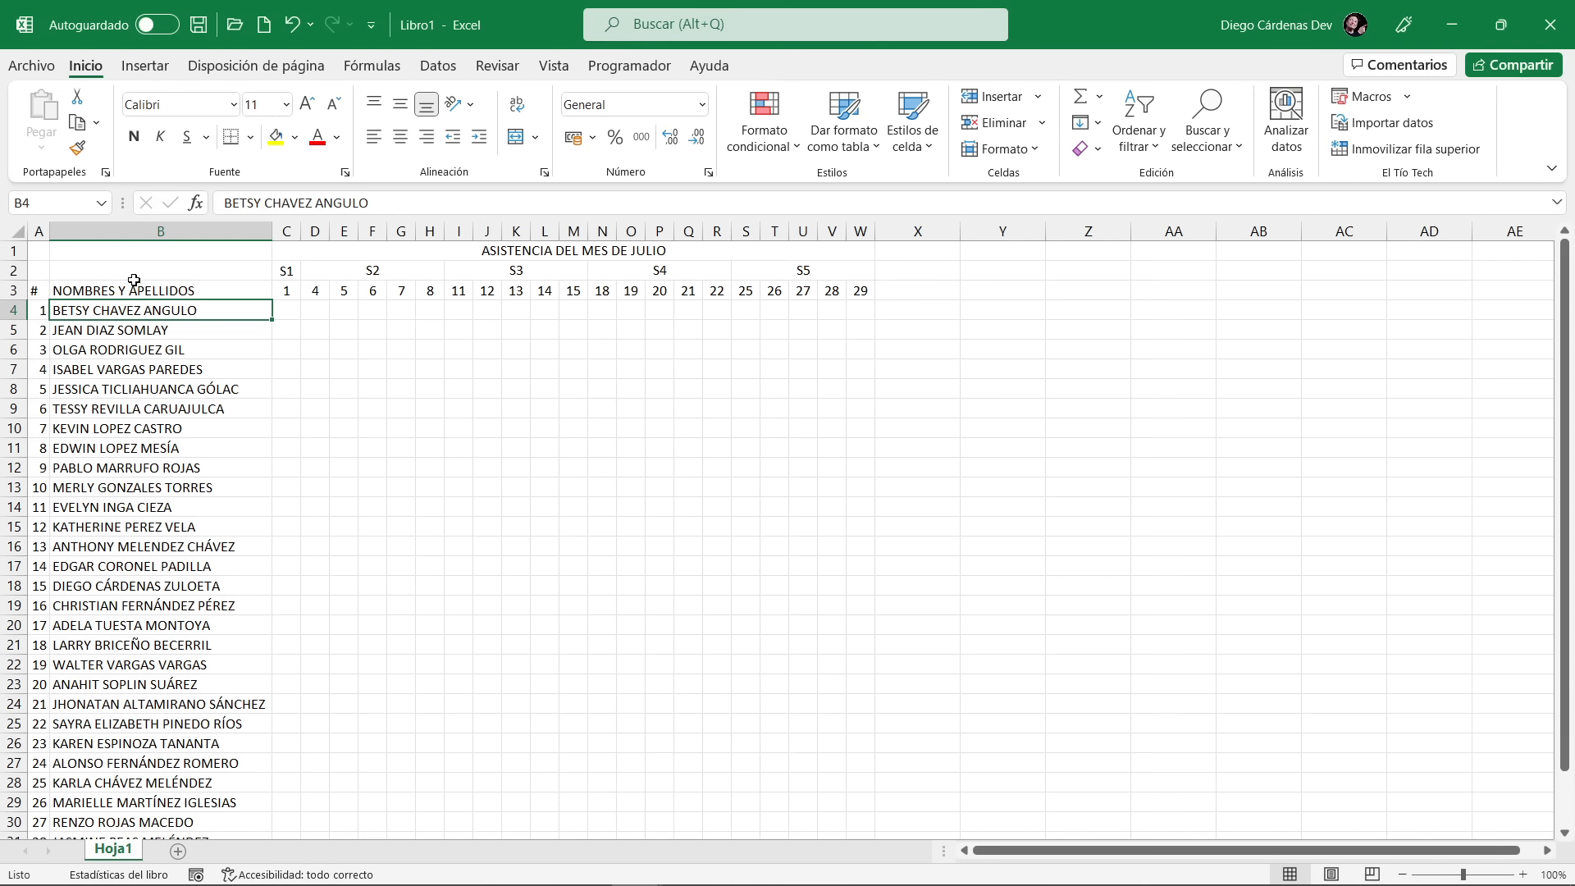
Enter the attendance marks A in C4 and X in C5 for the first two students on day 1
click(294, 315)
text(A)
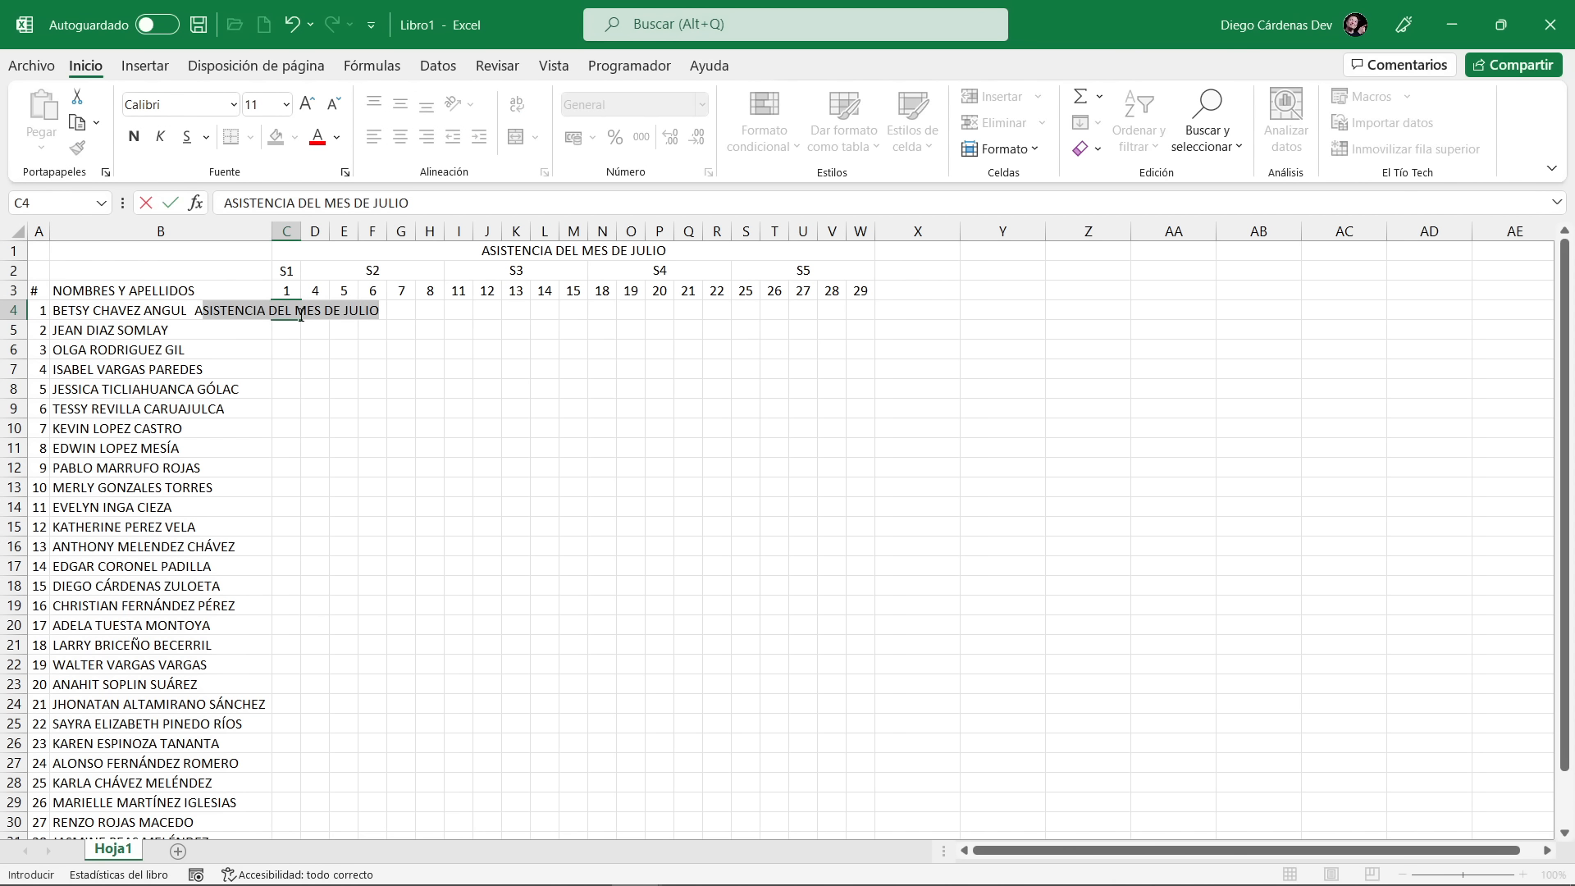
key(Delete)
key(Return)
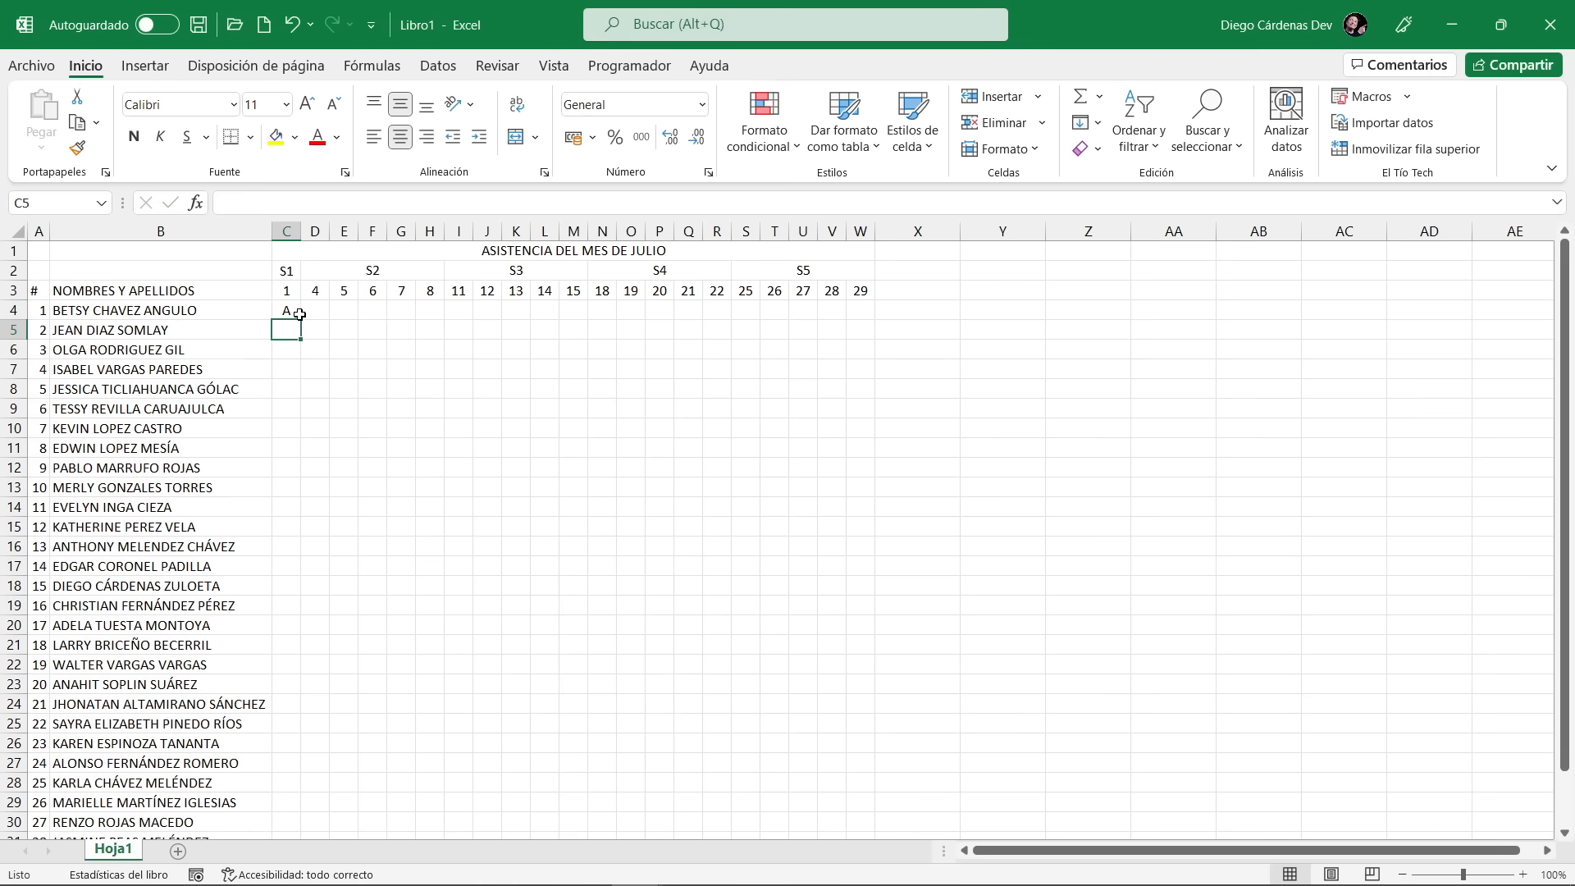
text(X)
key(Return)
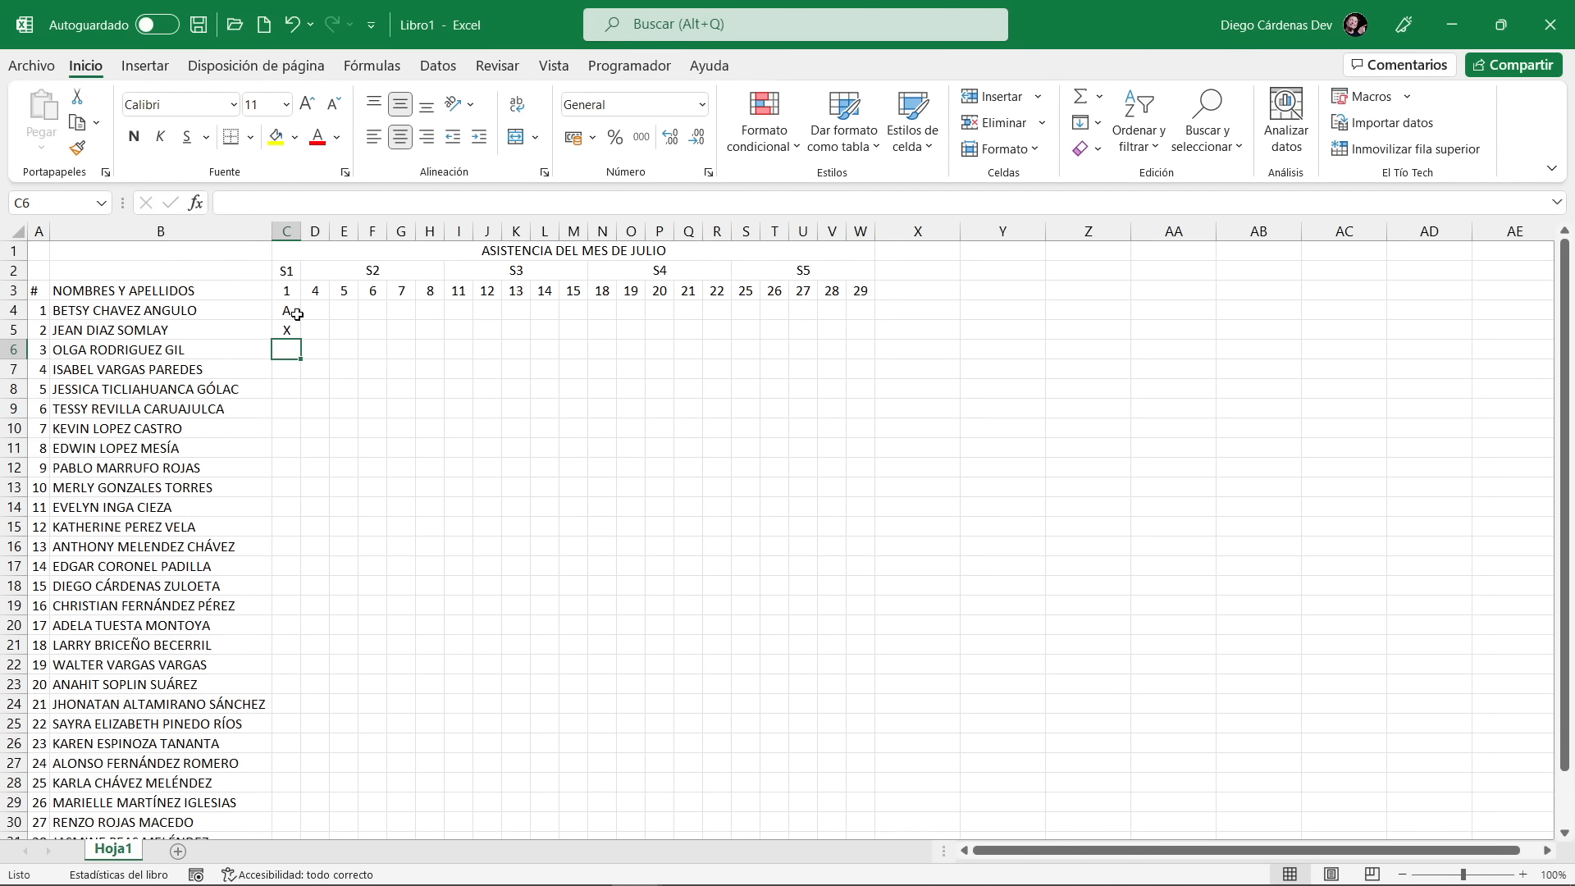
Clear the attendance marks from C4:C5 for the first two students
drag(289, 315, 287, 331)
key(Delete)
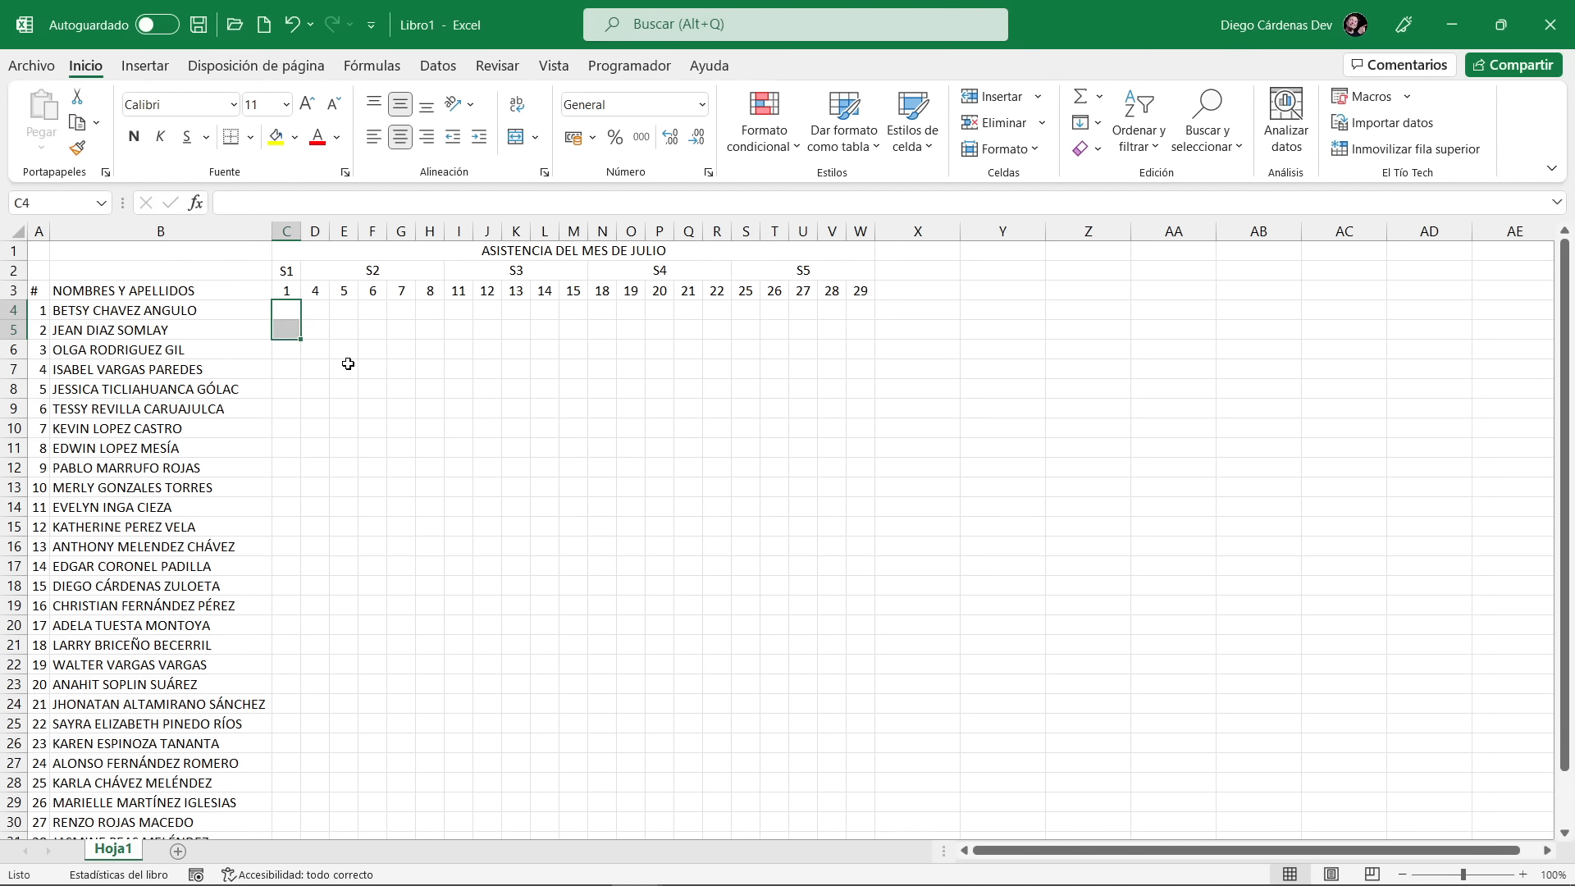
Apply the uncircled check, exclamation and cross icon set as conditional formatting to the attendance range C4:W33
scroll(372, 376, down, 1)
scroll(400, 383, up, 1)
scroll(549, 394, down, 3)
scroll(518, 546, up, 3)
scroll(518, 546, up, 1)
drag(286, 310, 856, 796)
scroll(857, 793, up, 2)
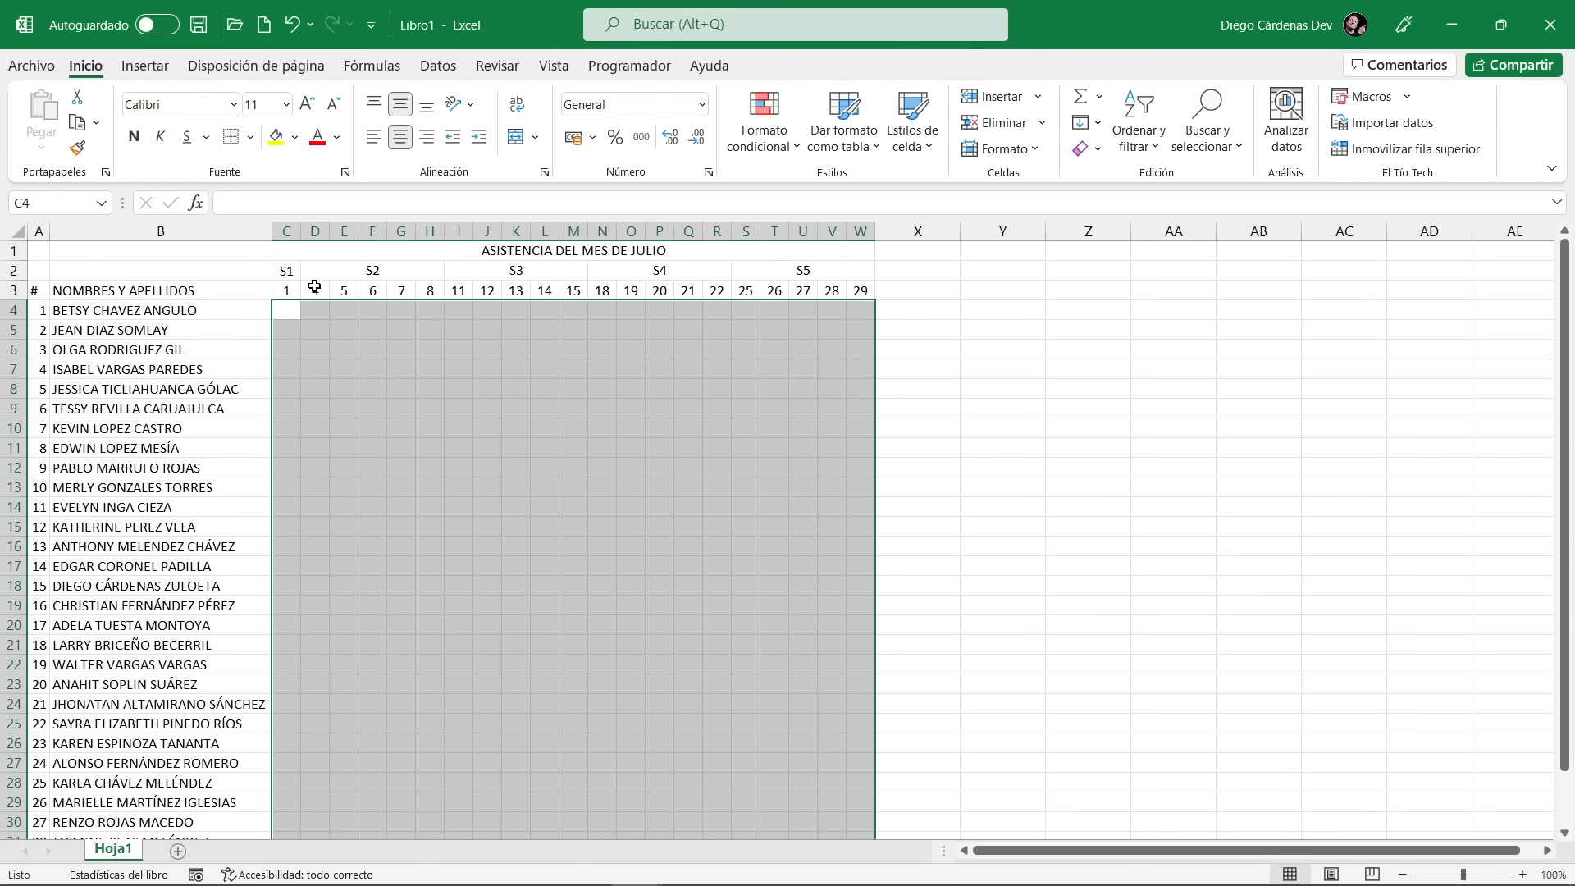
scroll(153, 364, down, 3)
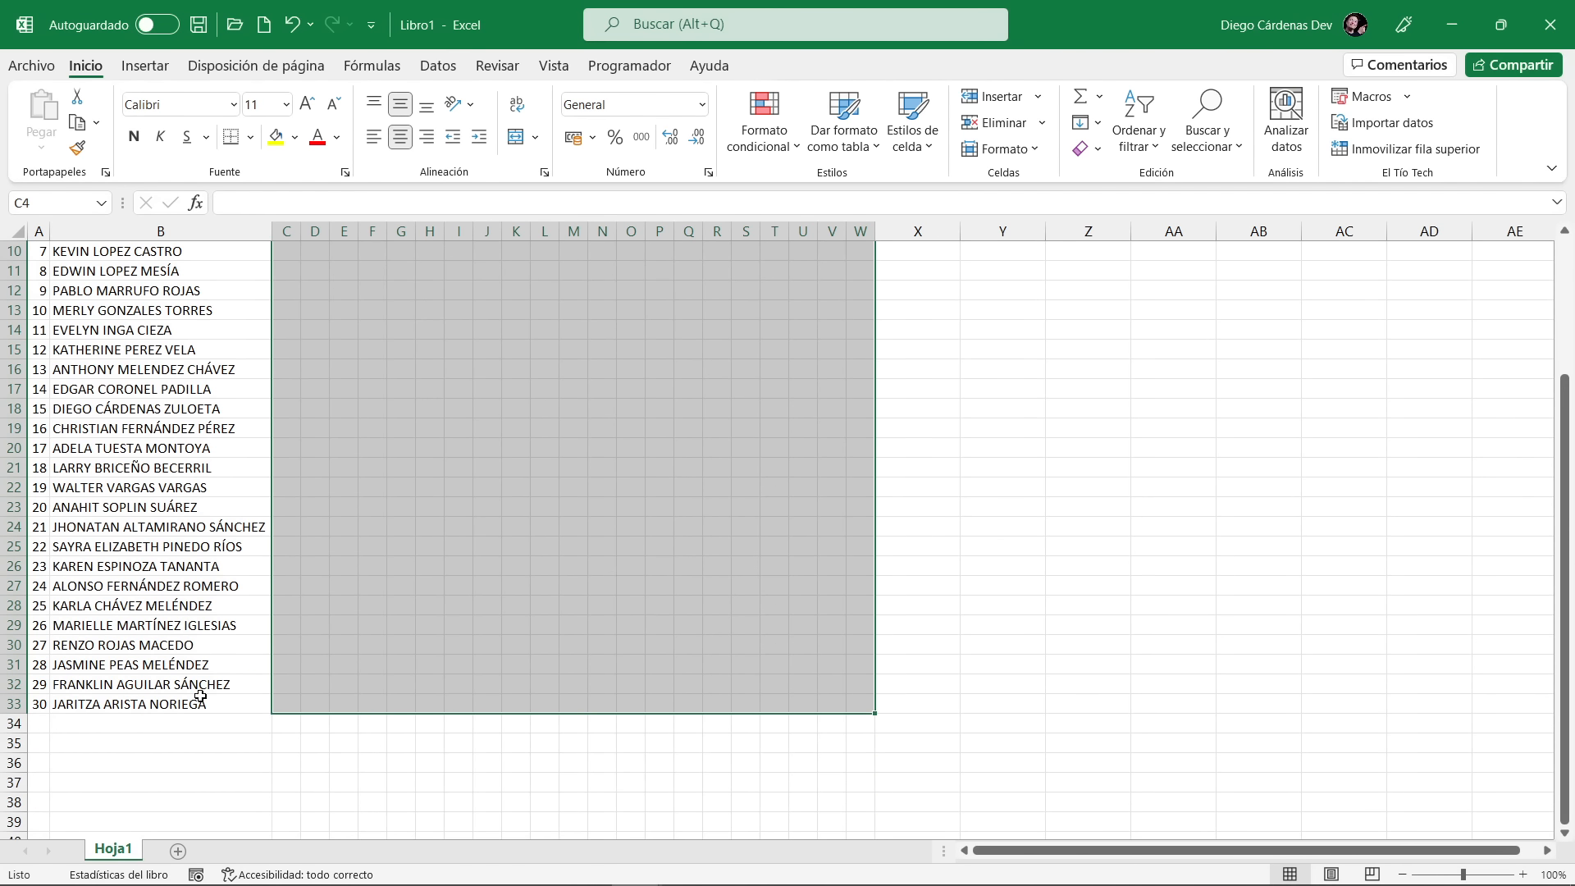
scroll(215, 712, up, 3)
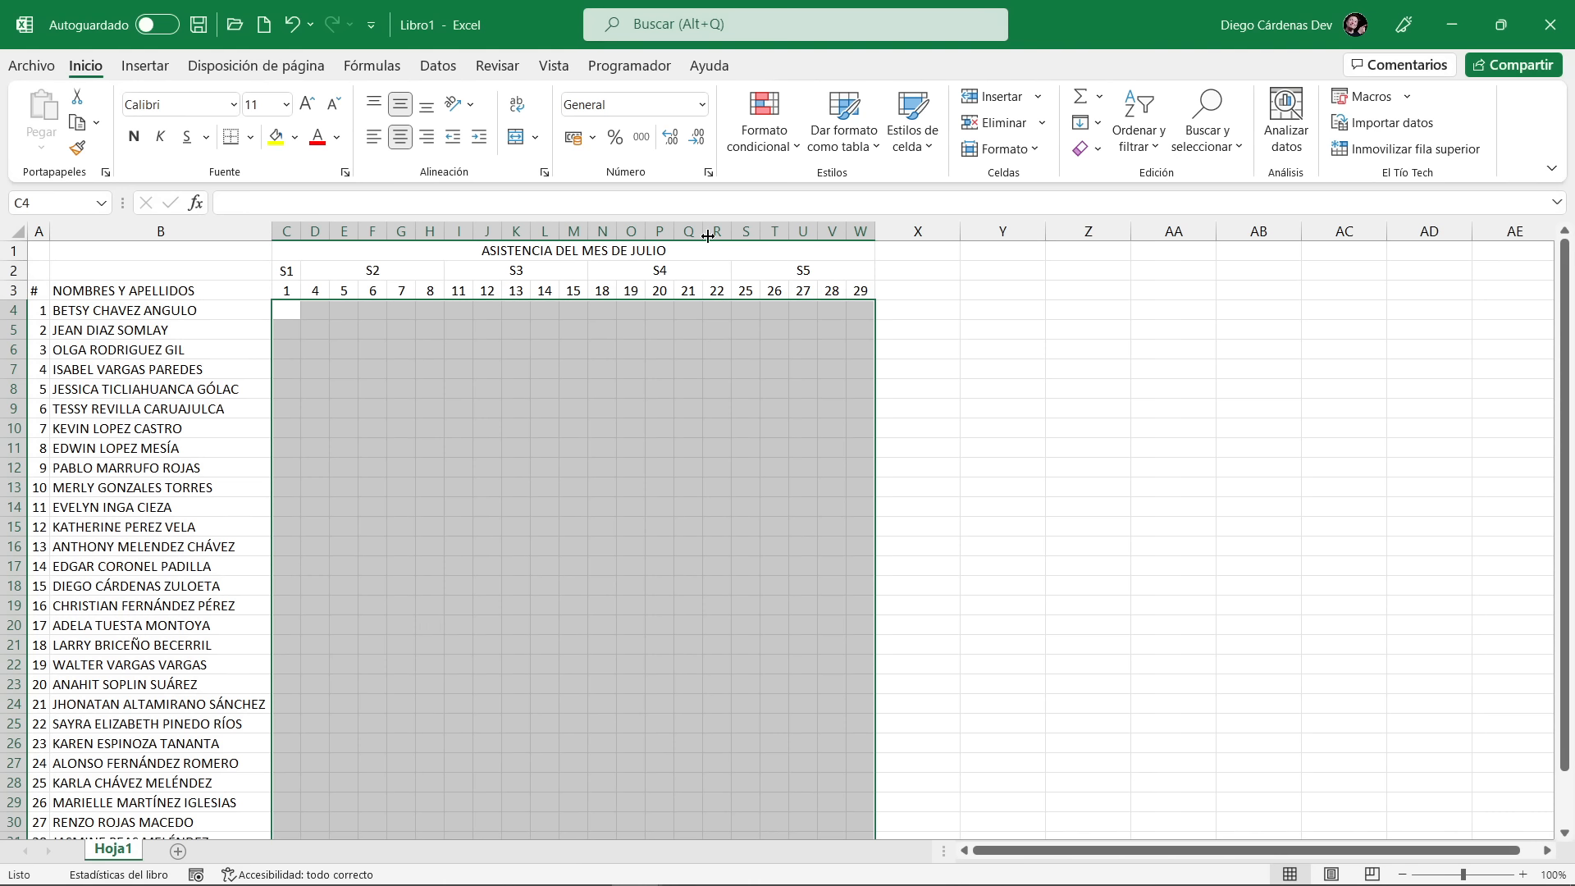
click(763, 139)
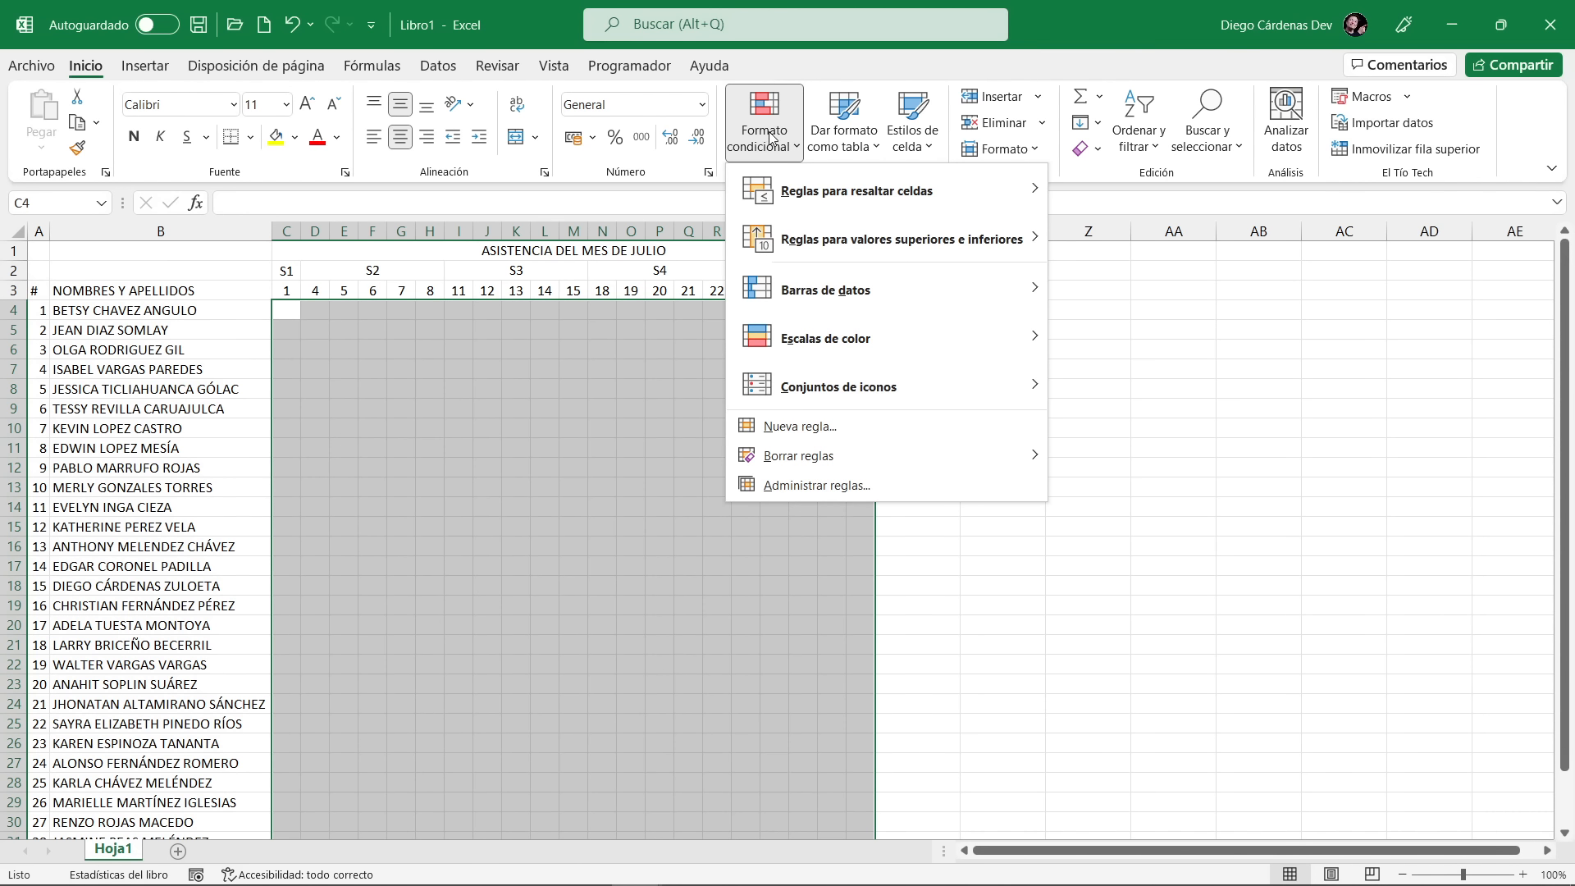
mouse_move(775, 400)
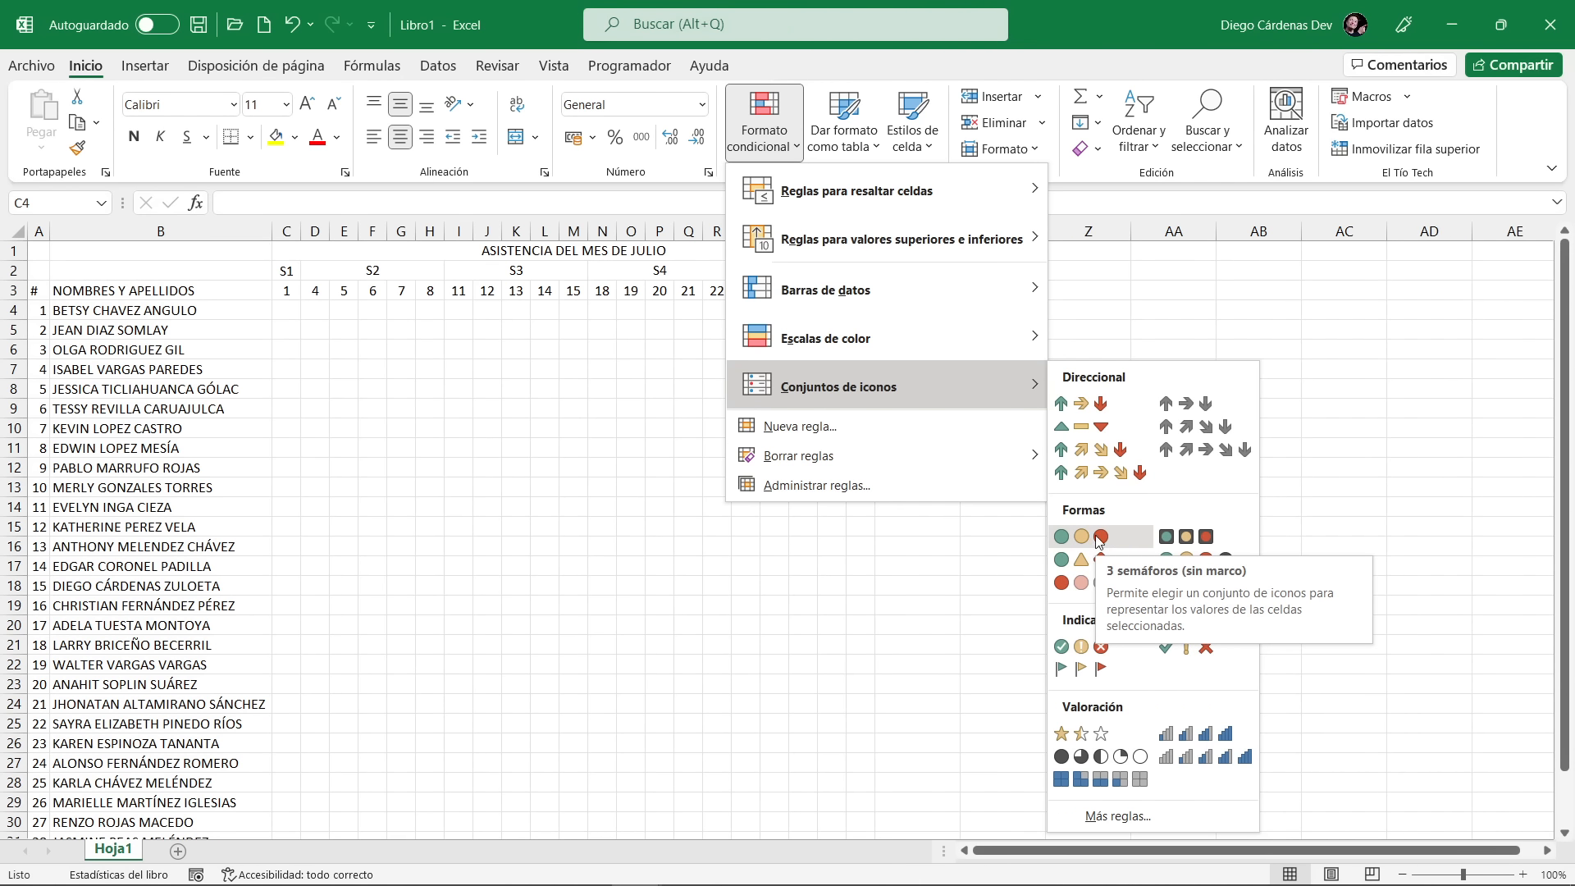
click(1193, 650)
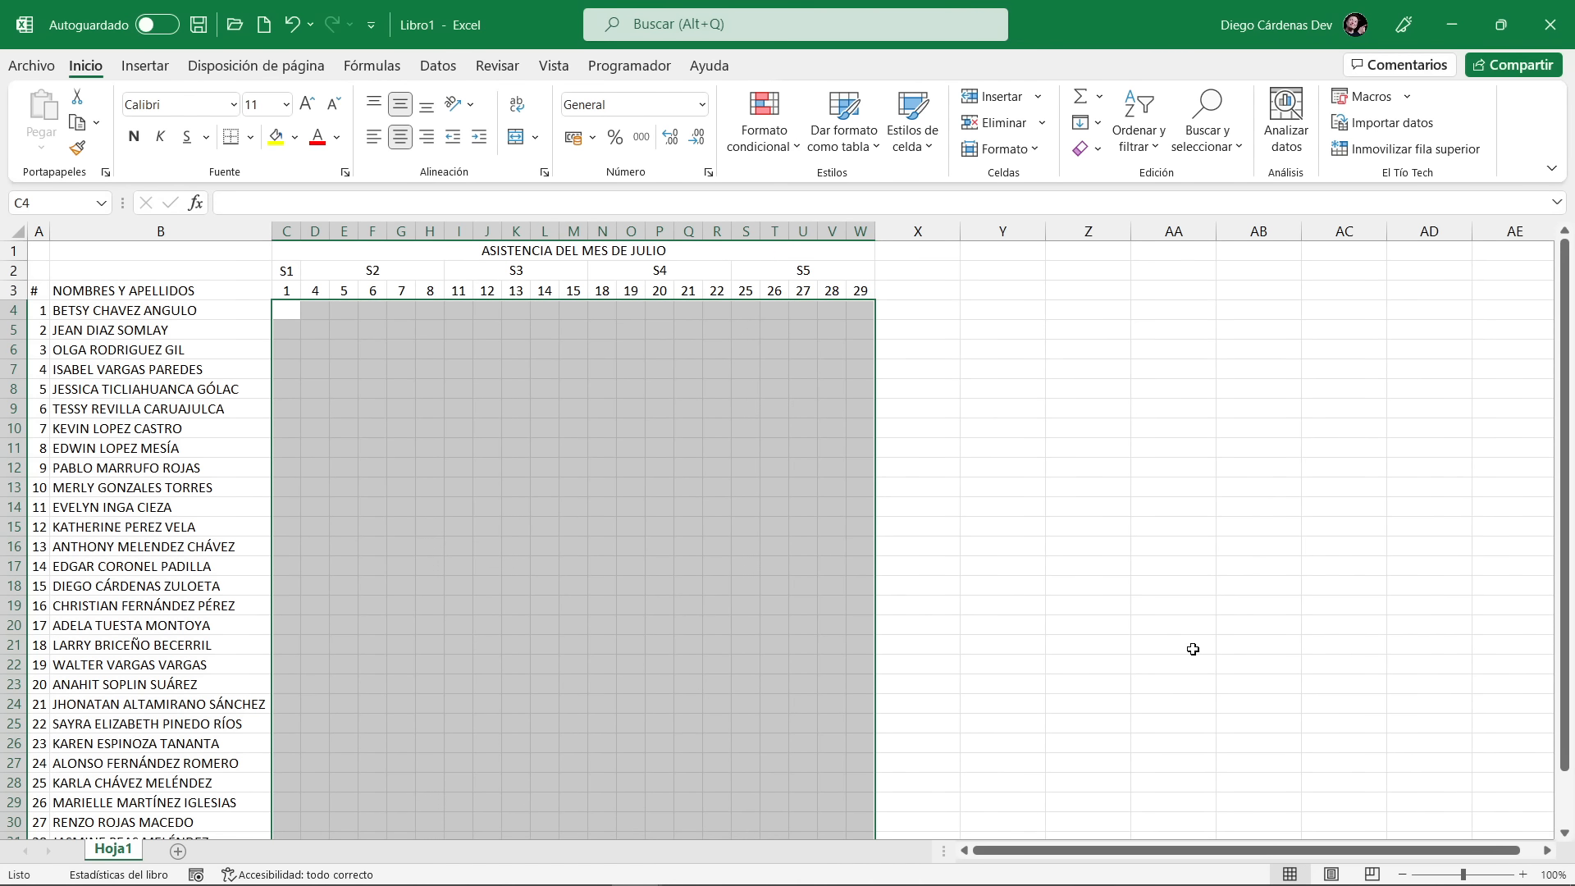
Edit the icon set rule for C4:W33 to show only icons and use the red cross as the middle icon
click(763, 148)
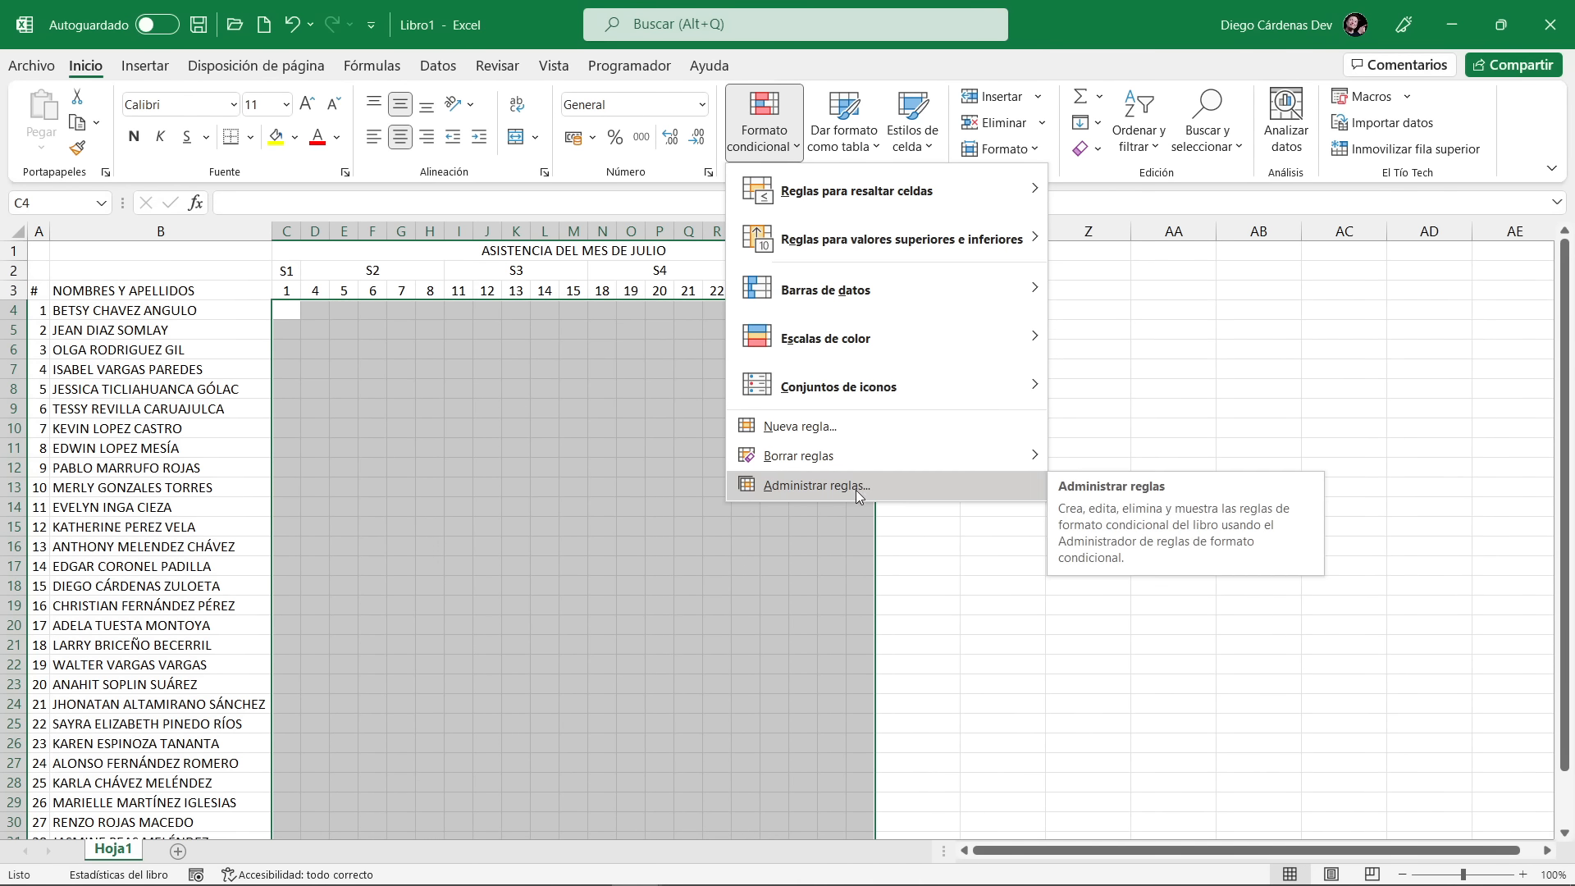
click(804, 489)
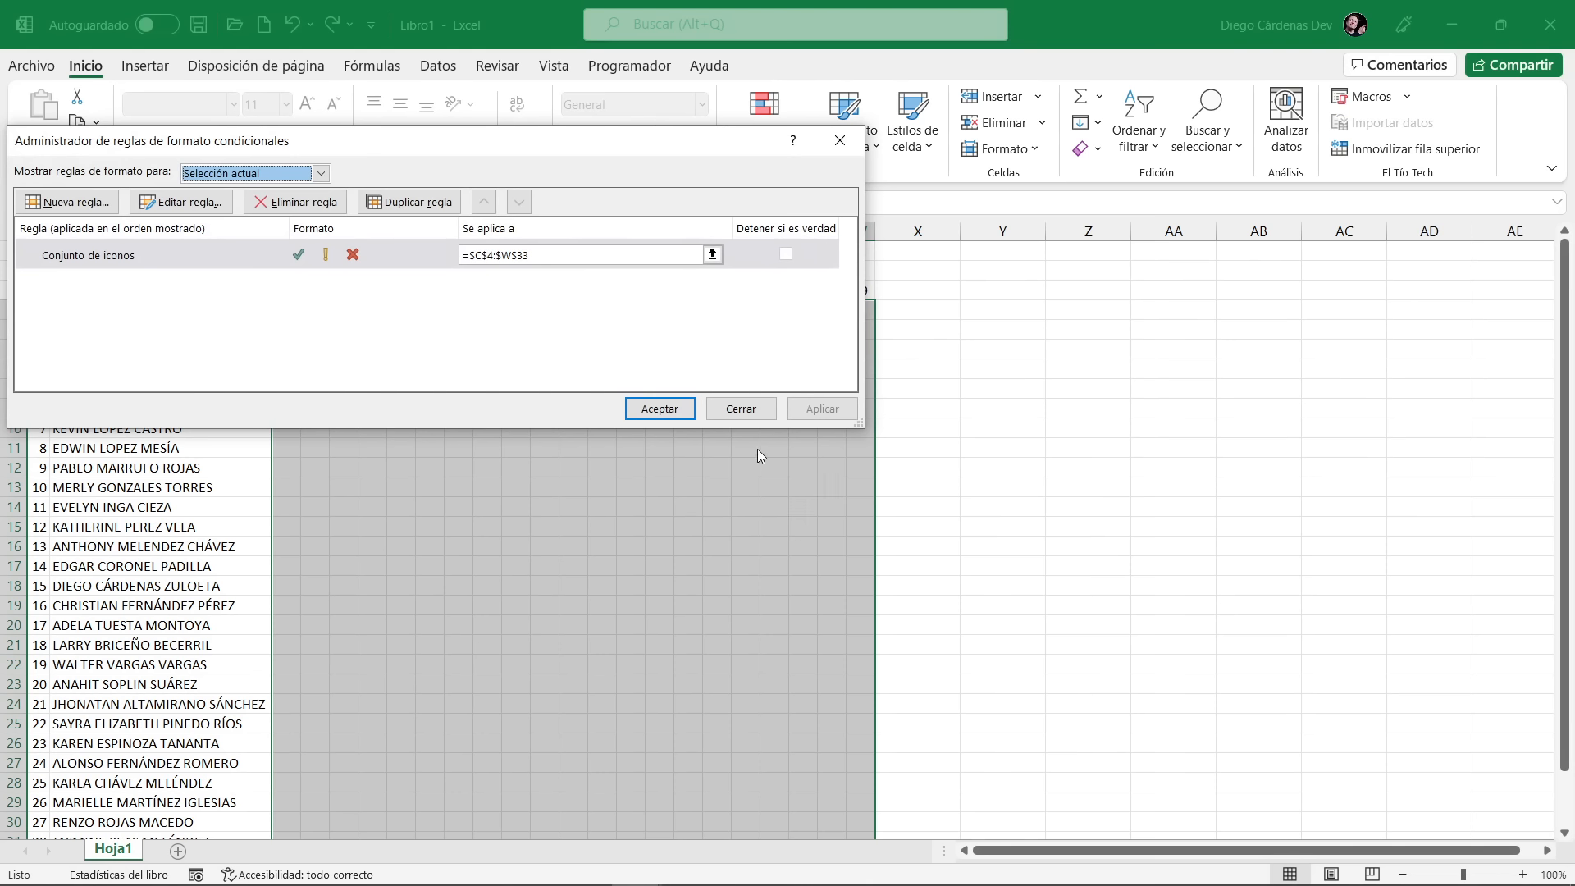
drag(532, 148, 949, 348)
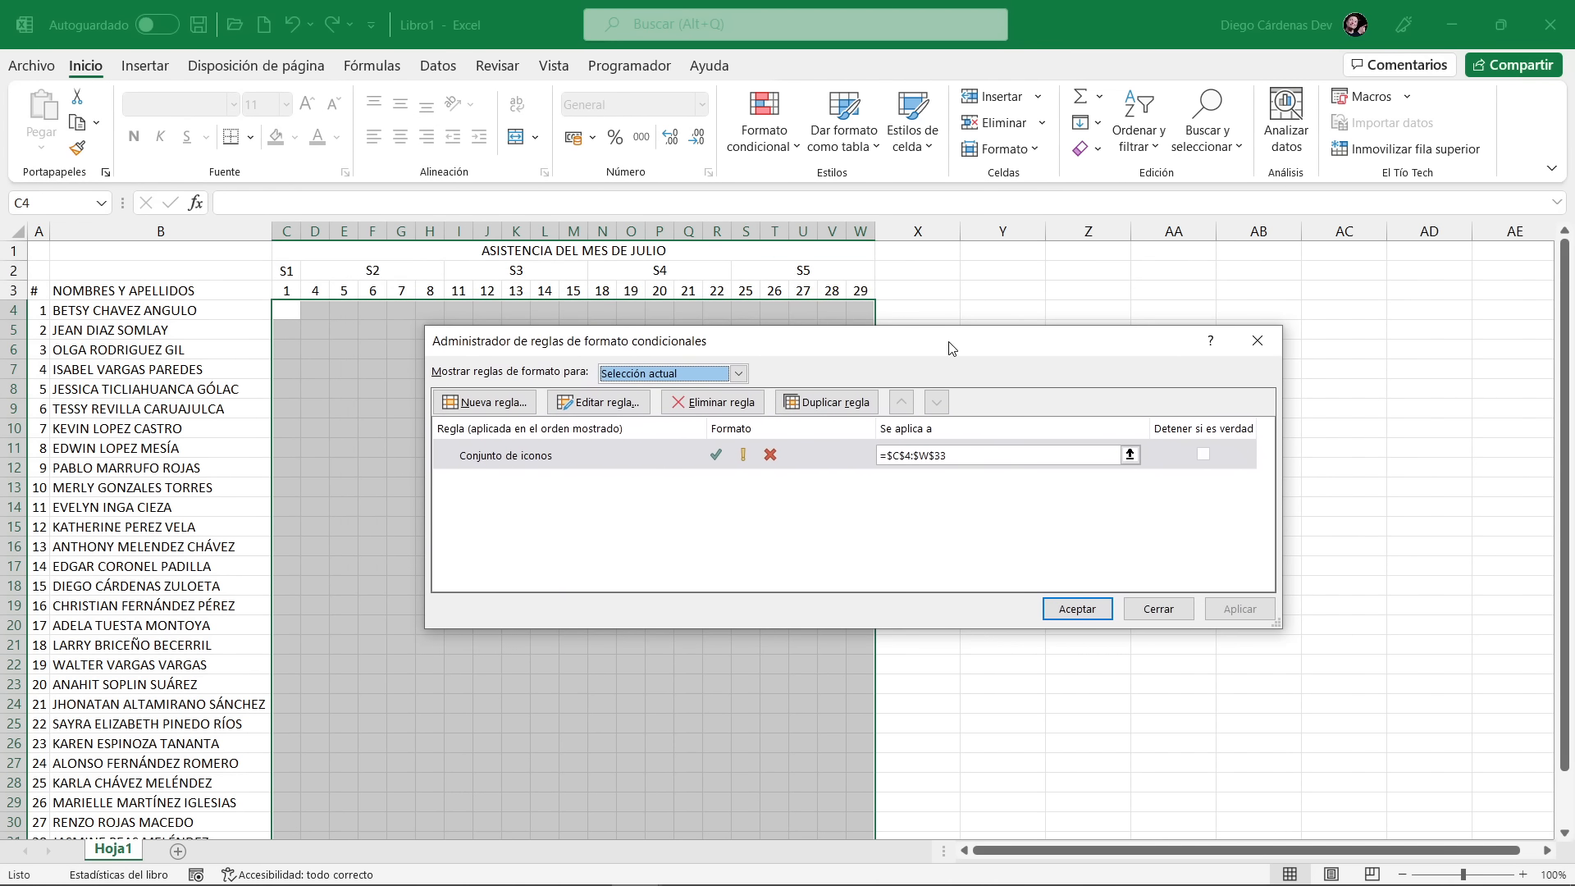
click(576, 455)
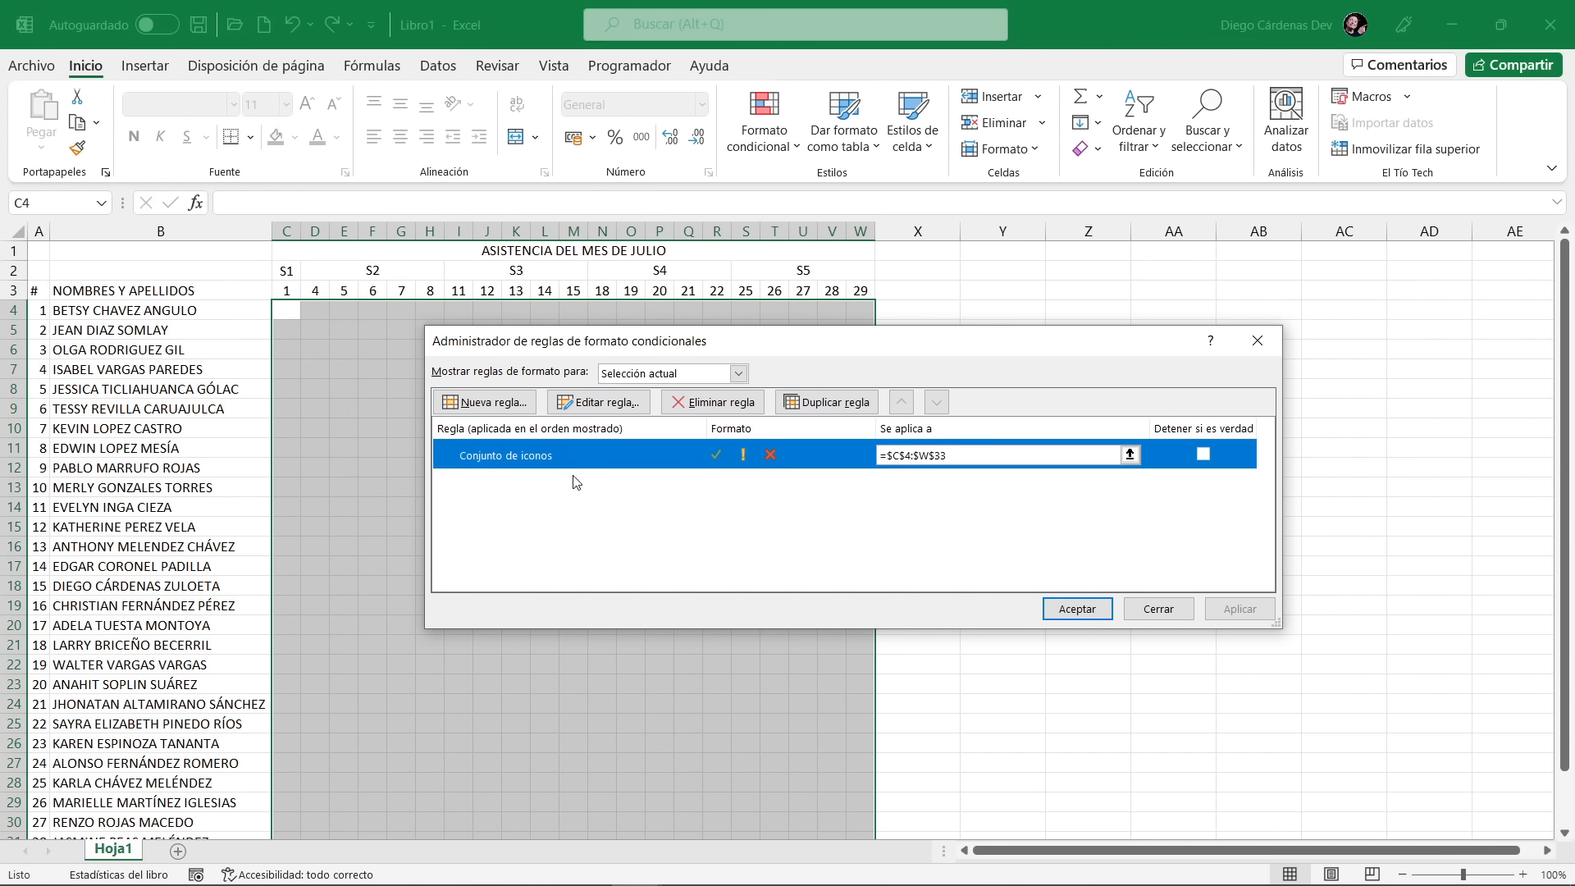
click(591, 402)
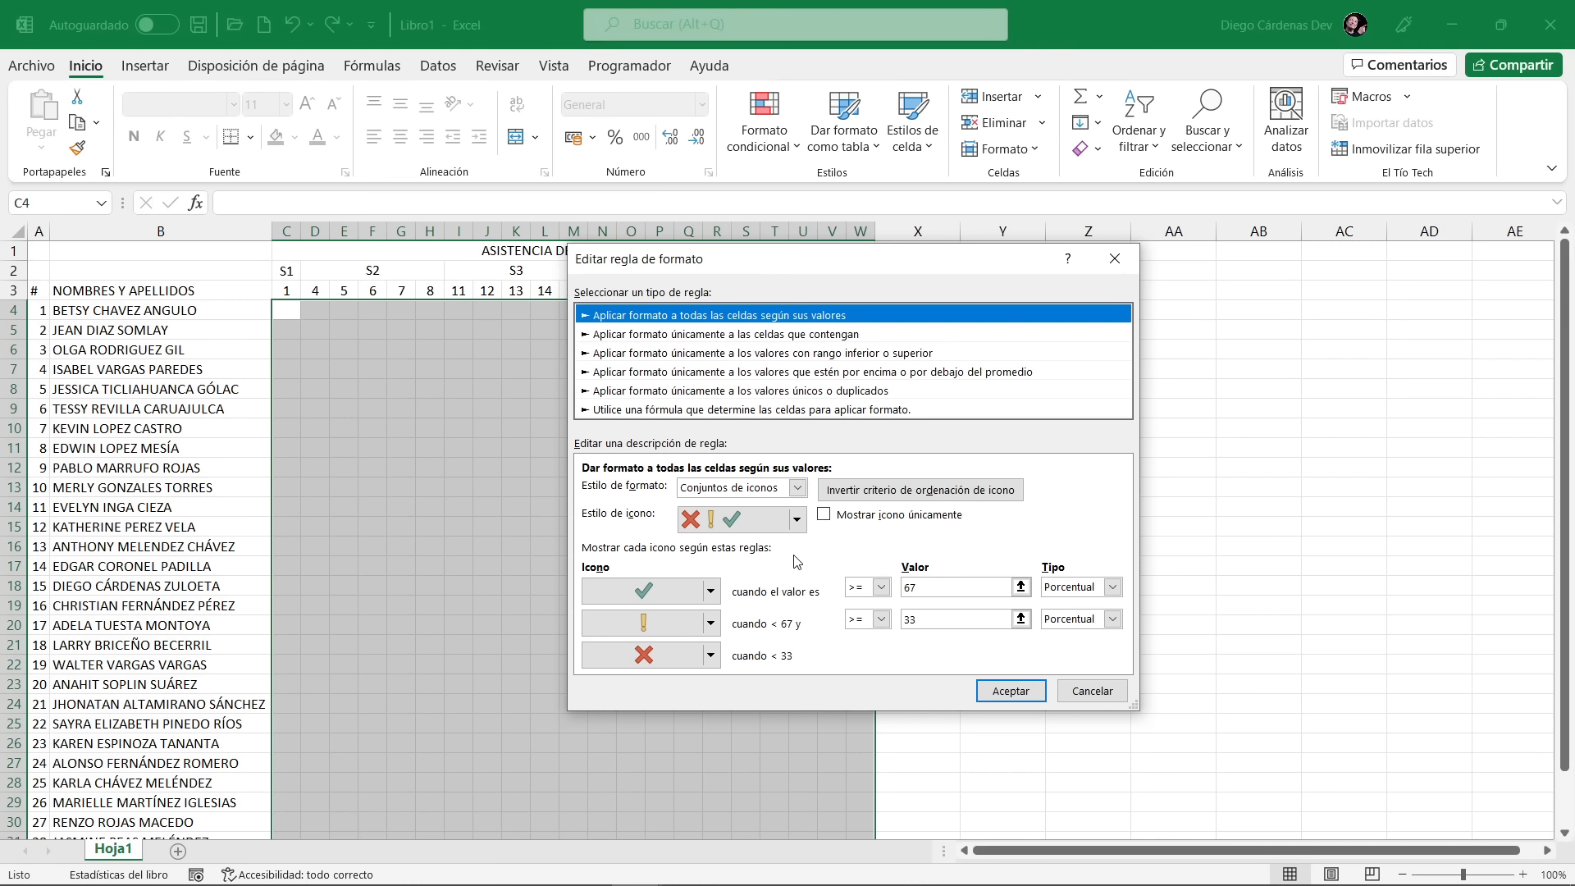
click(824, 515)
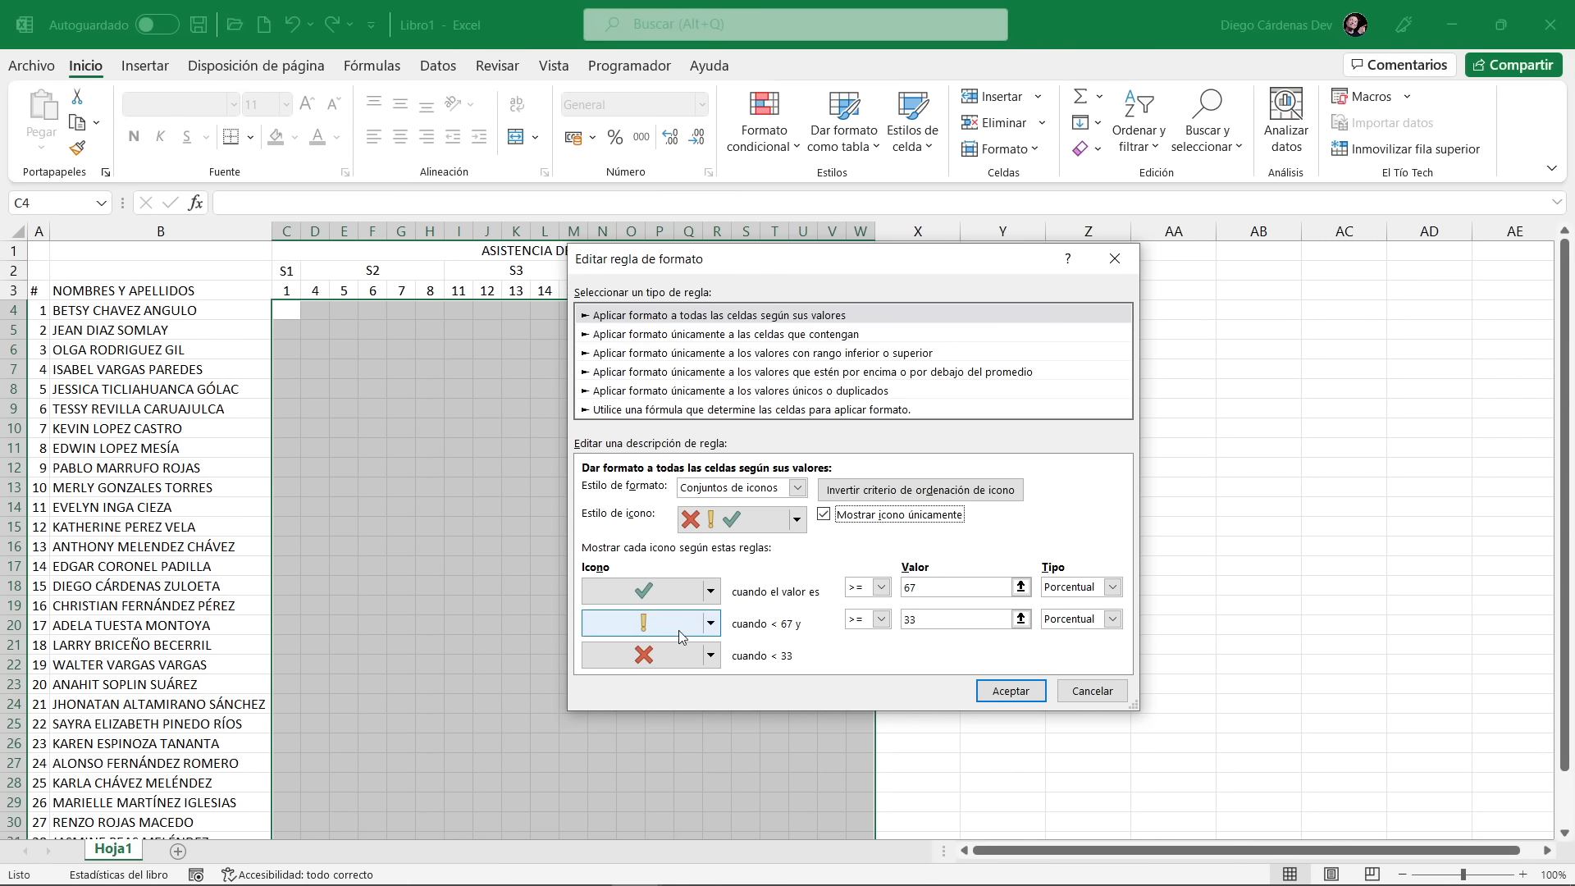
click(711, 625)
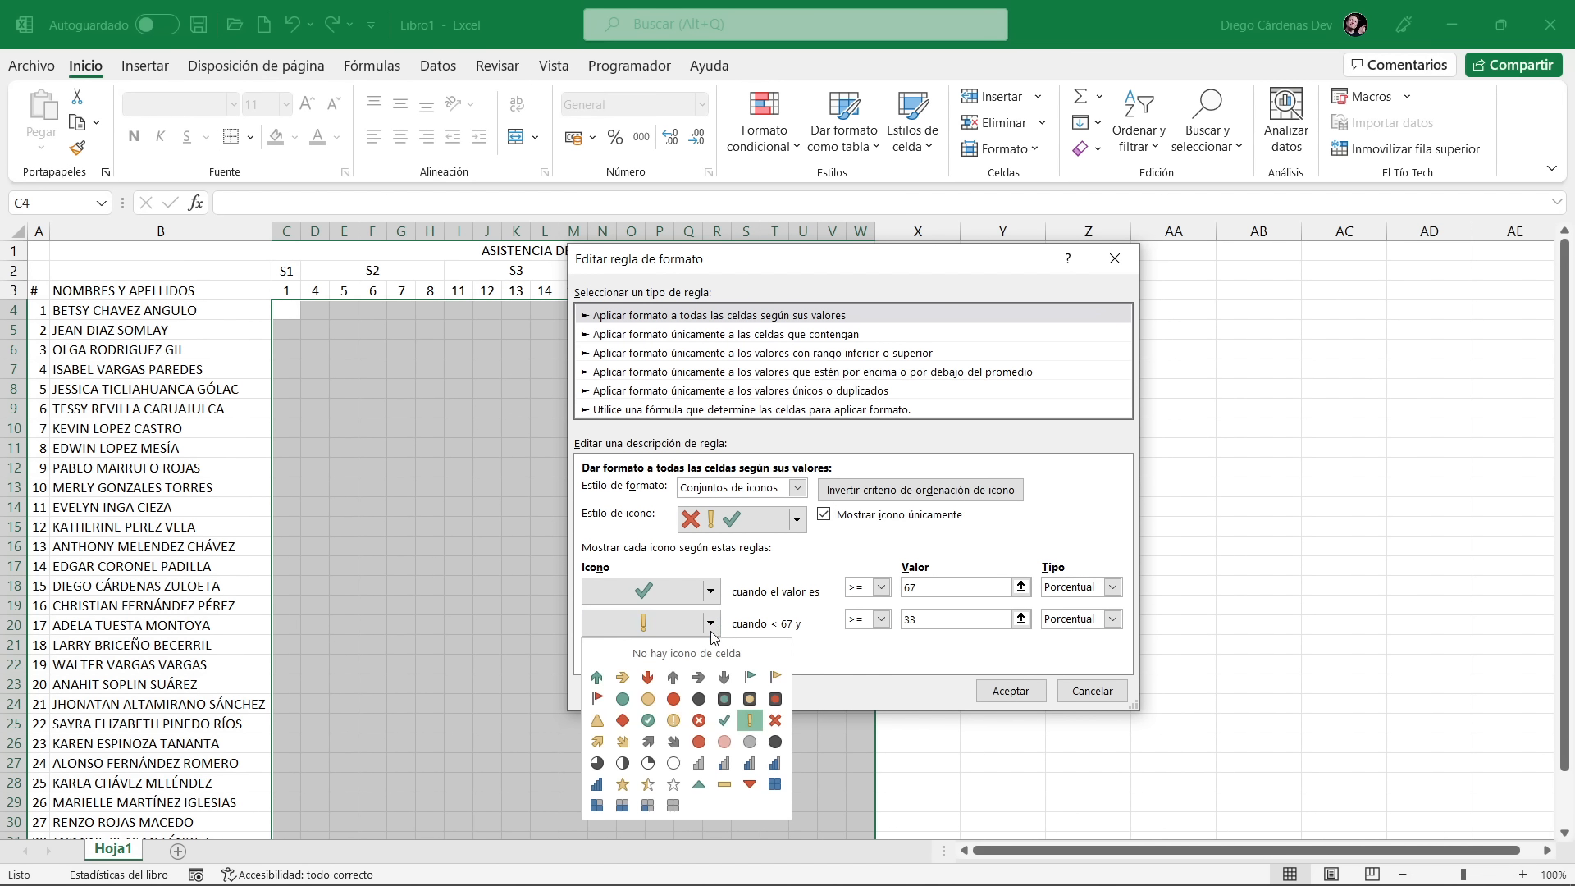
click(775, 724)
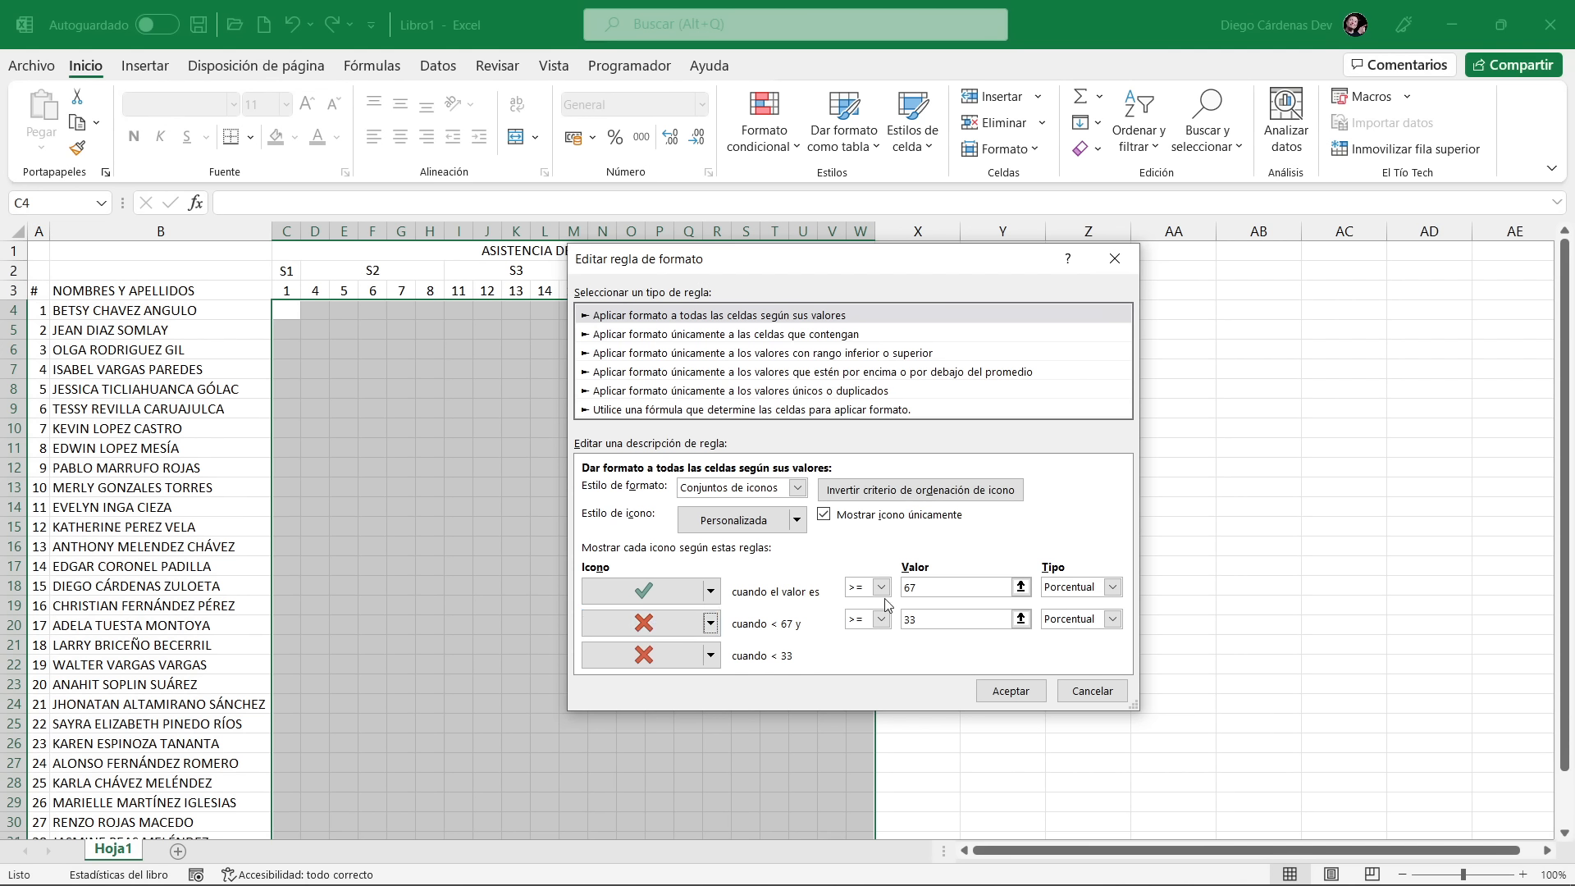
Set both icon thresholds to type Número, with 1 as the green check's minimum value, and apply the rule
click(1102, 594)
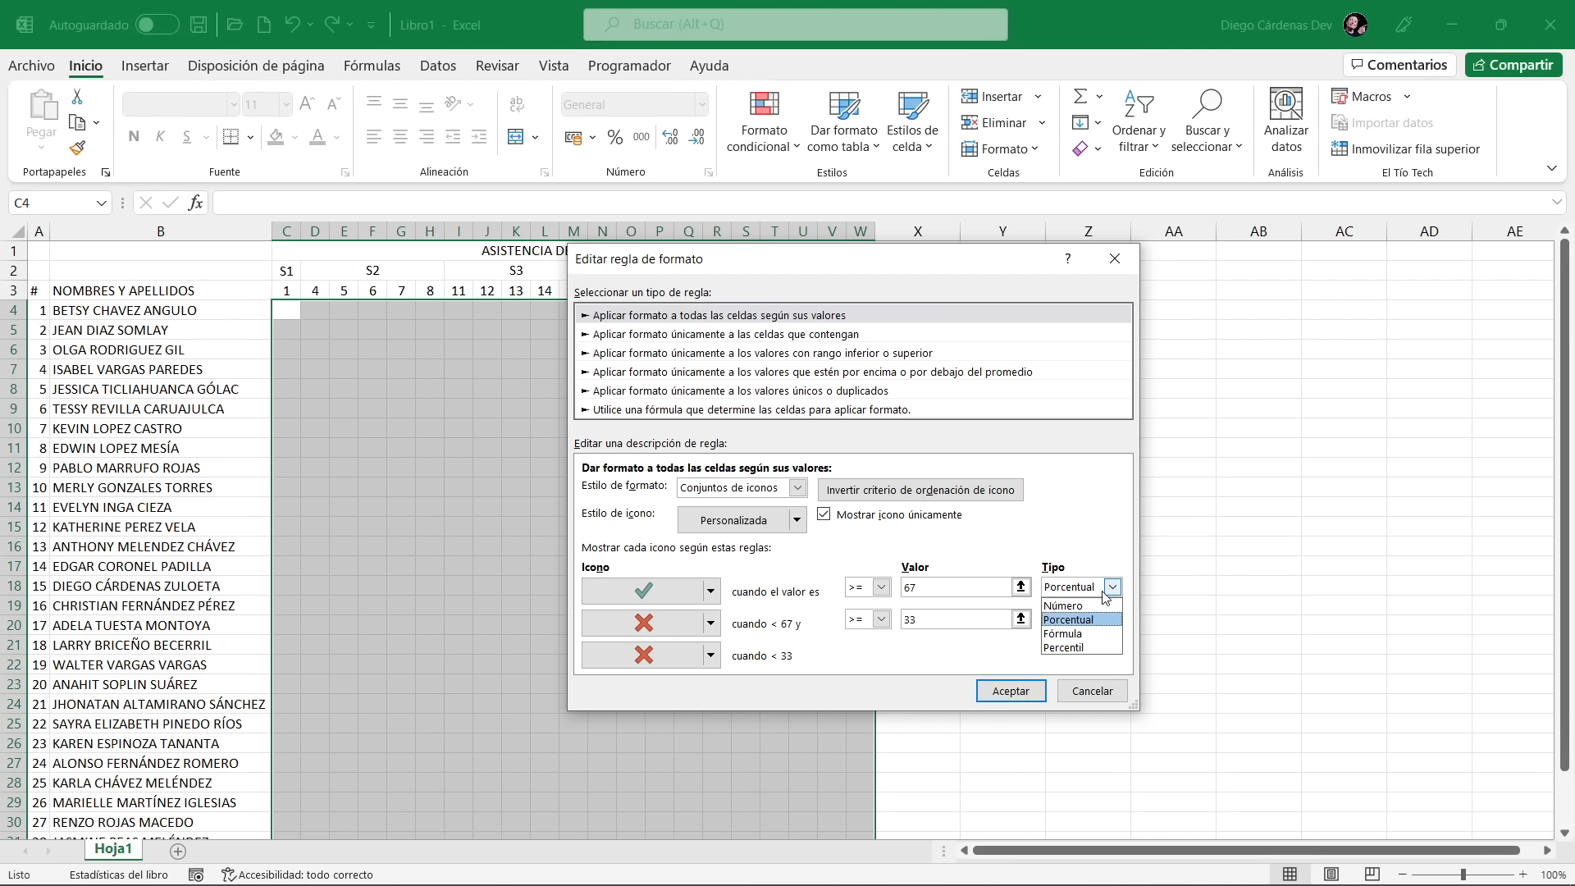
click(1083, 606)
click(1113, 621)
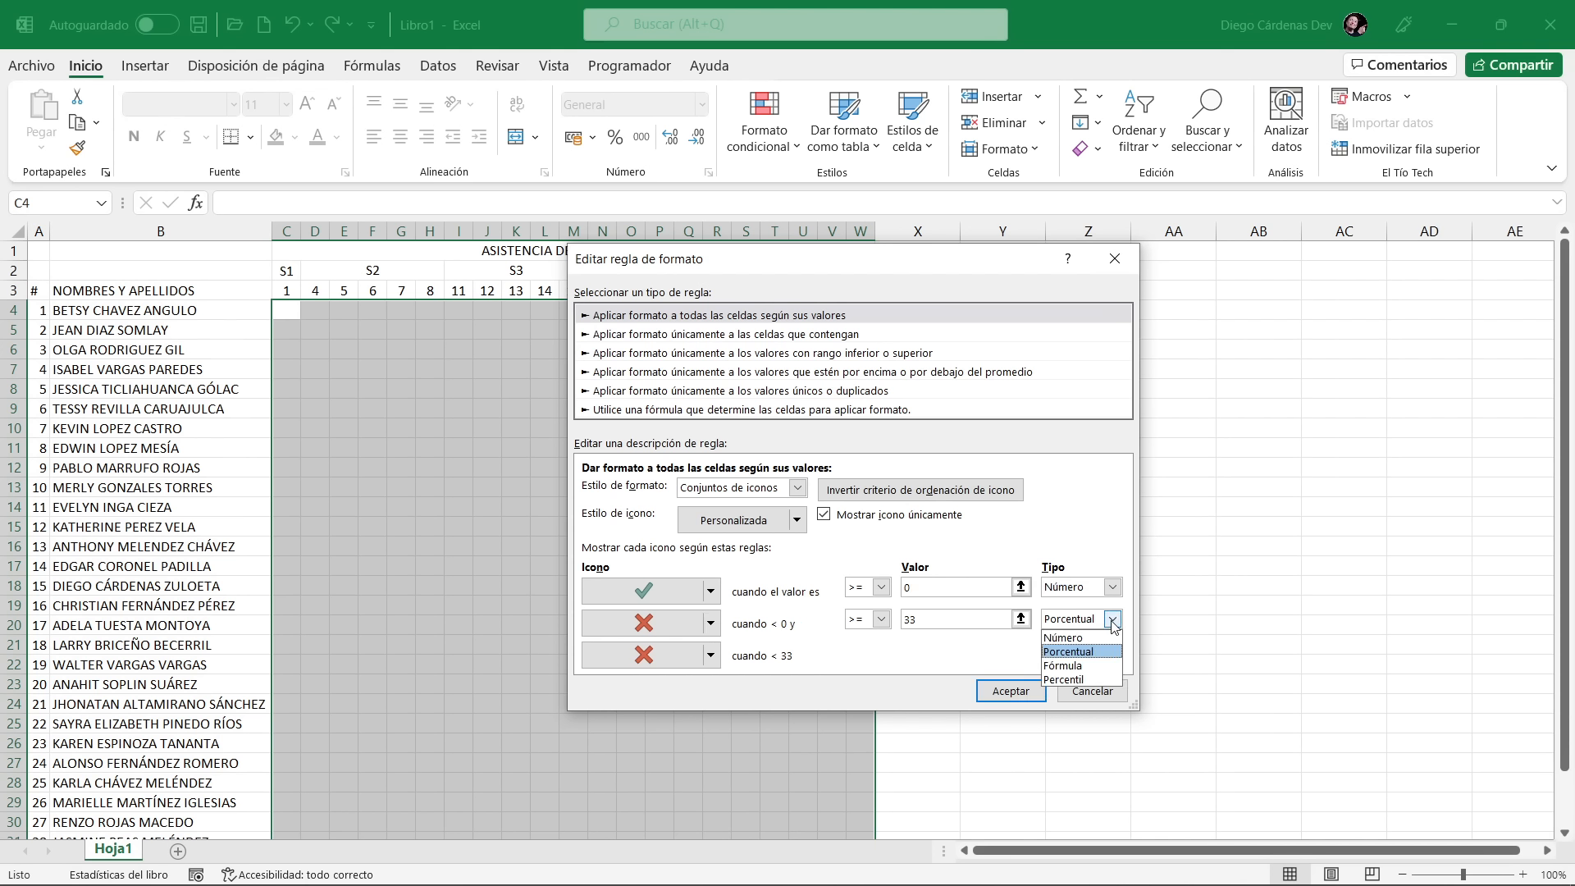
click(1084, 644)
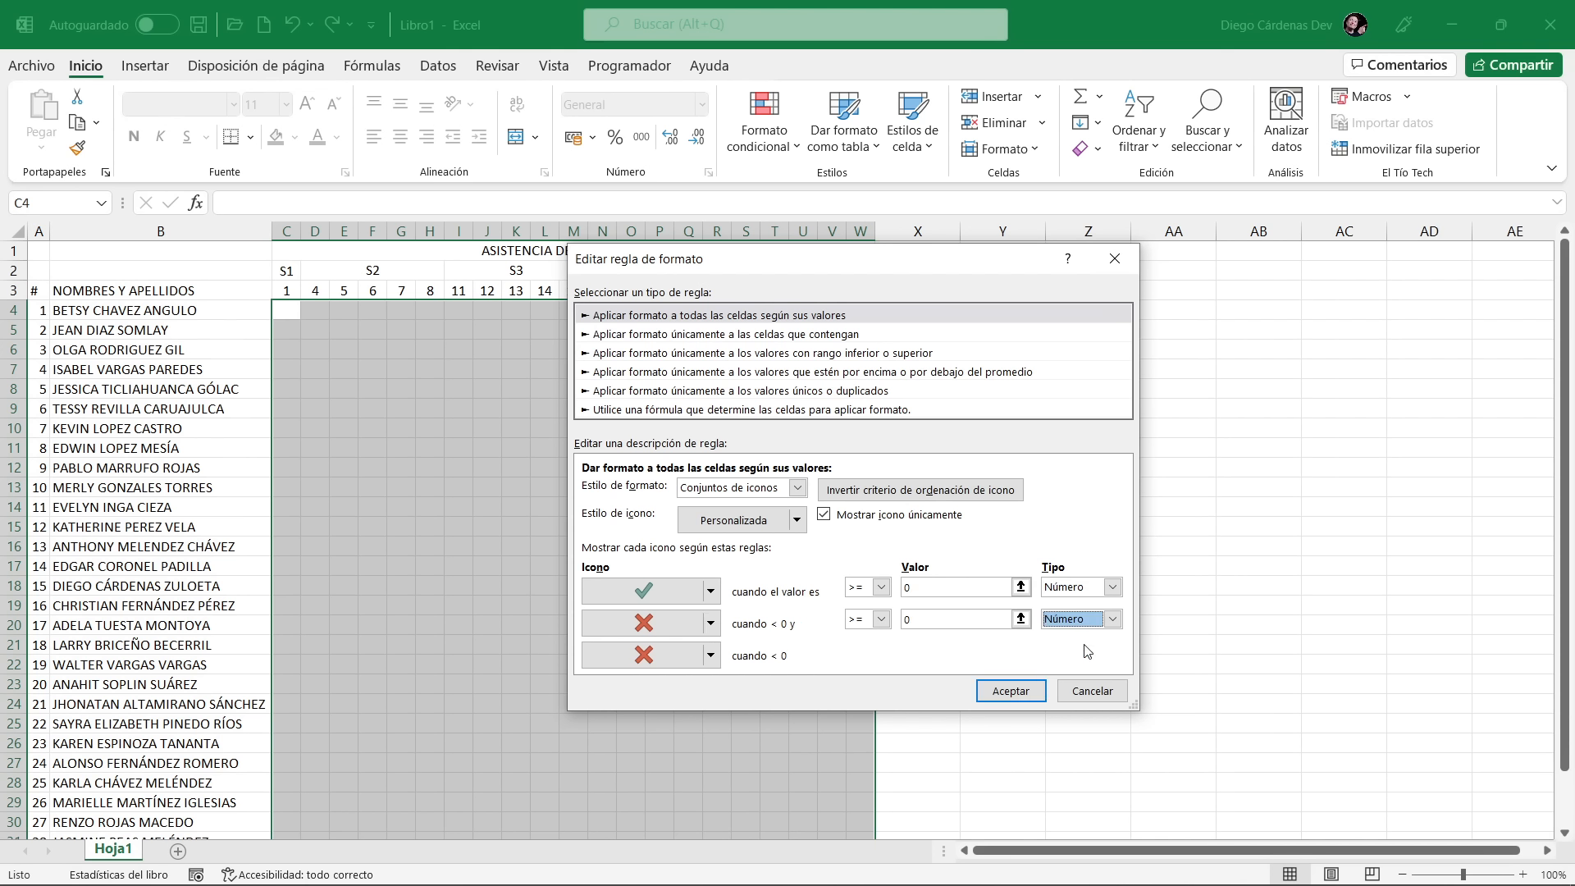
click(925, 585)
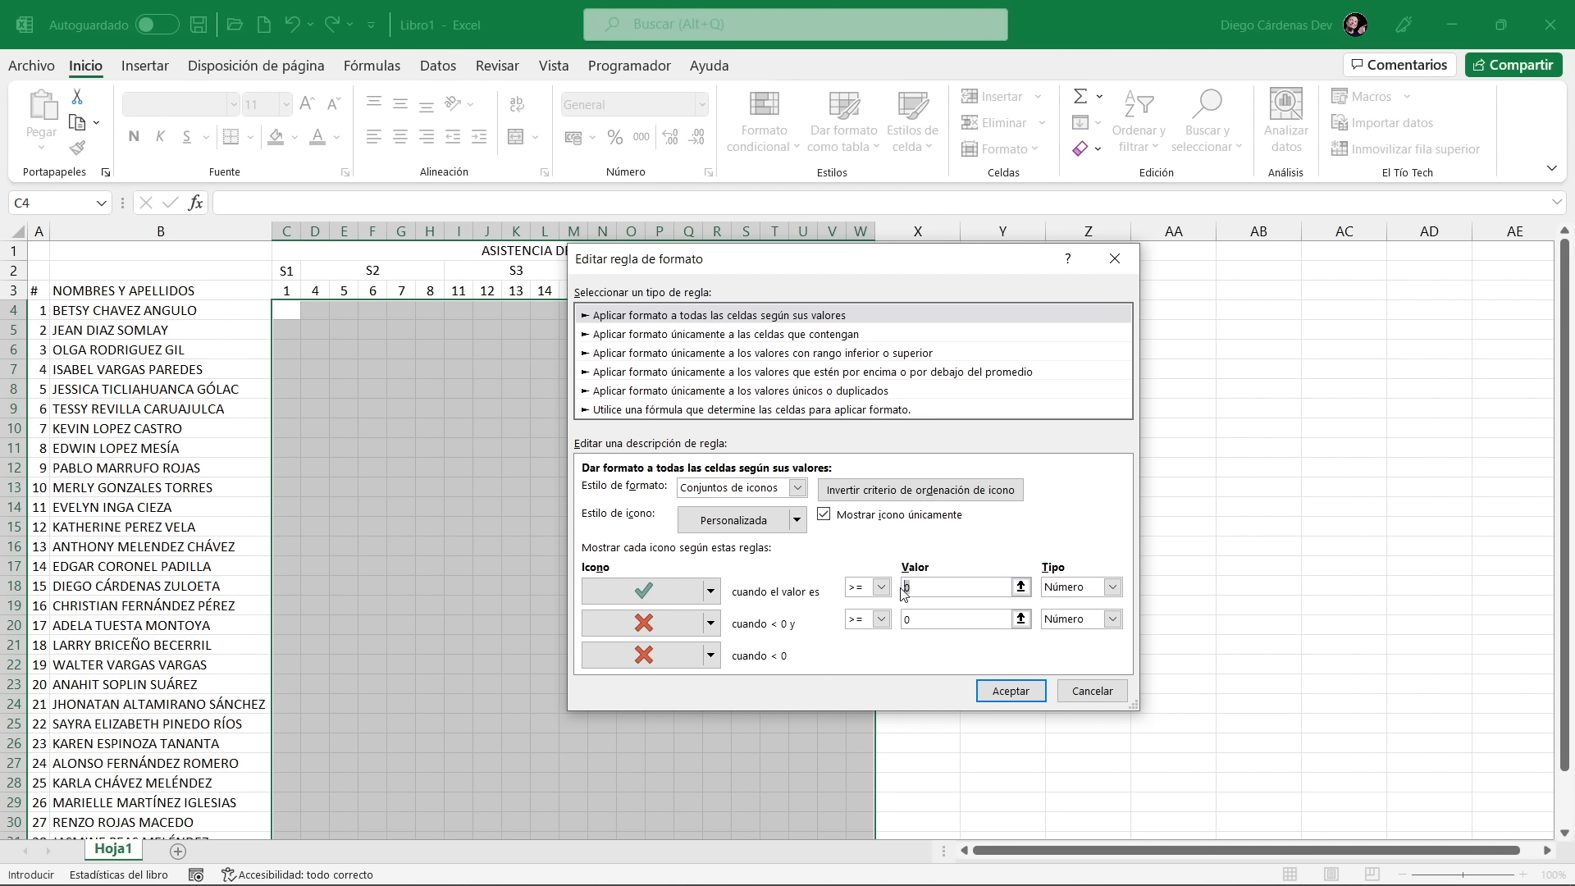
text(1)
click(1023, 695)
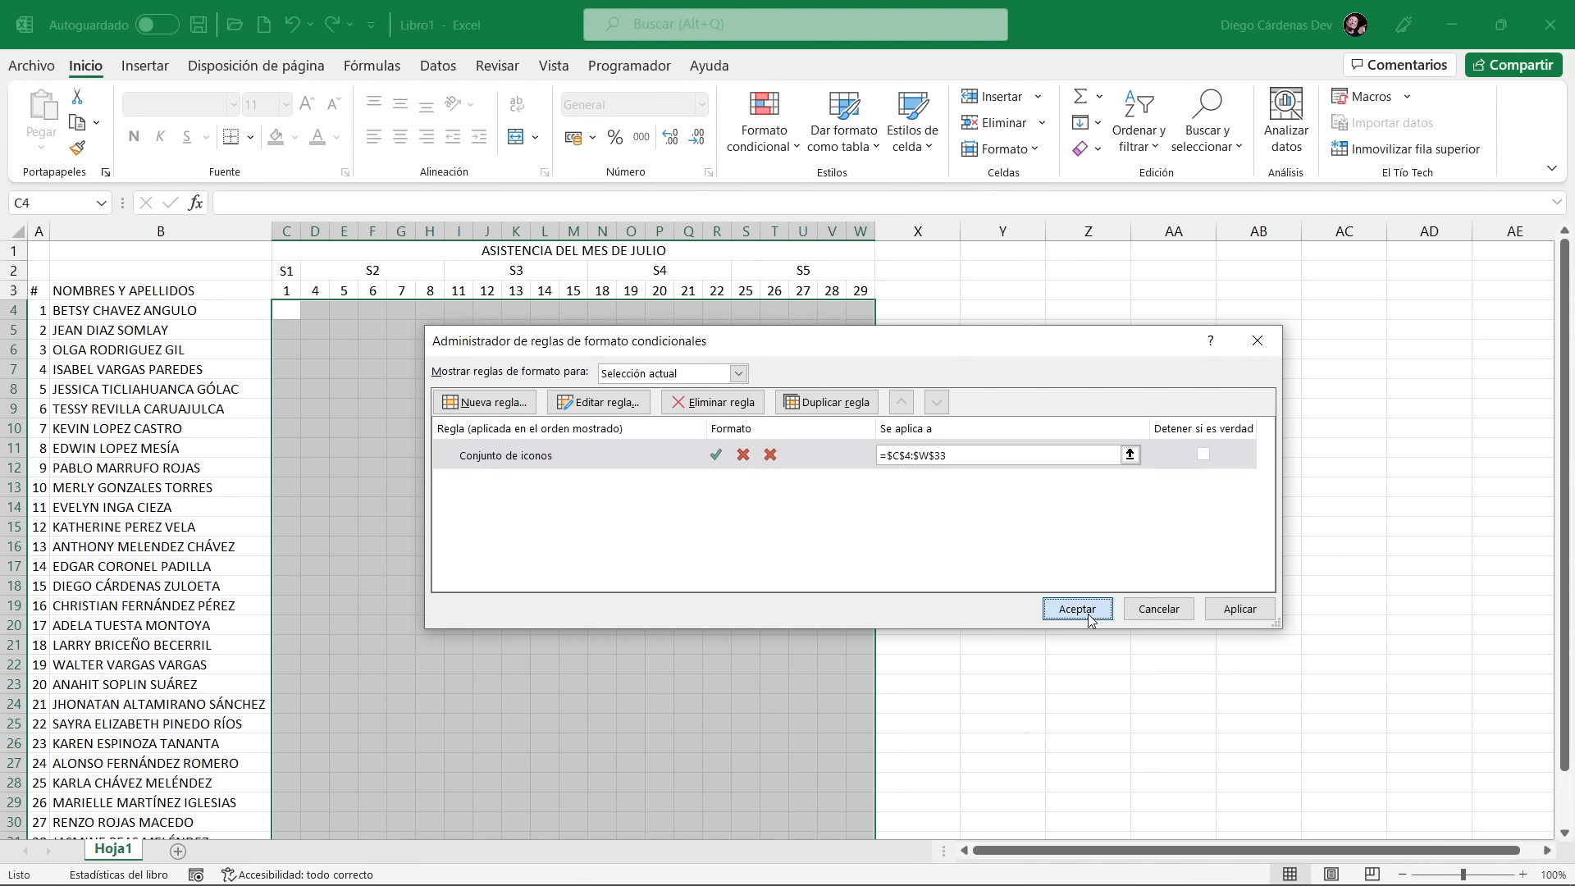
click(1076, 608)
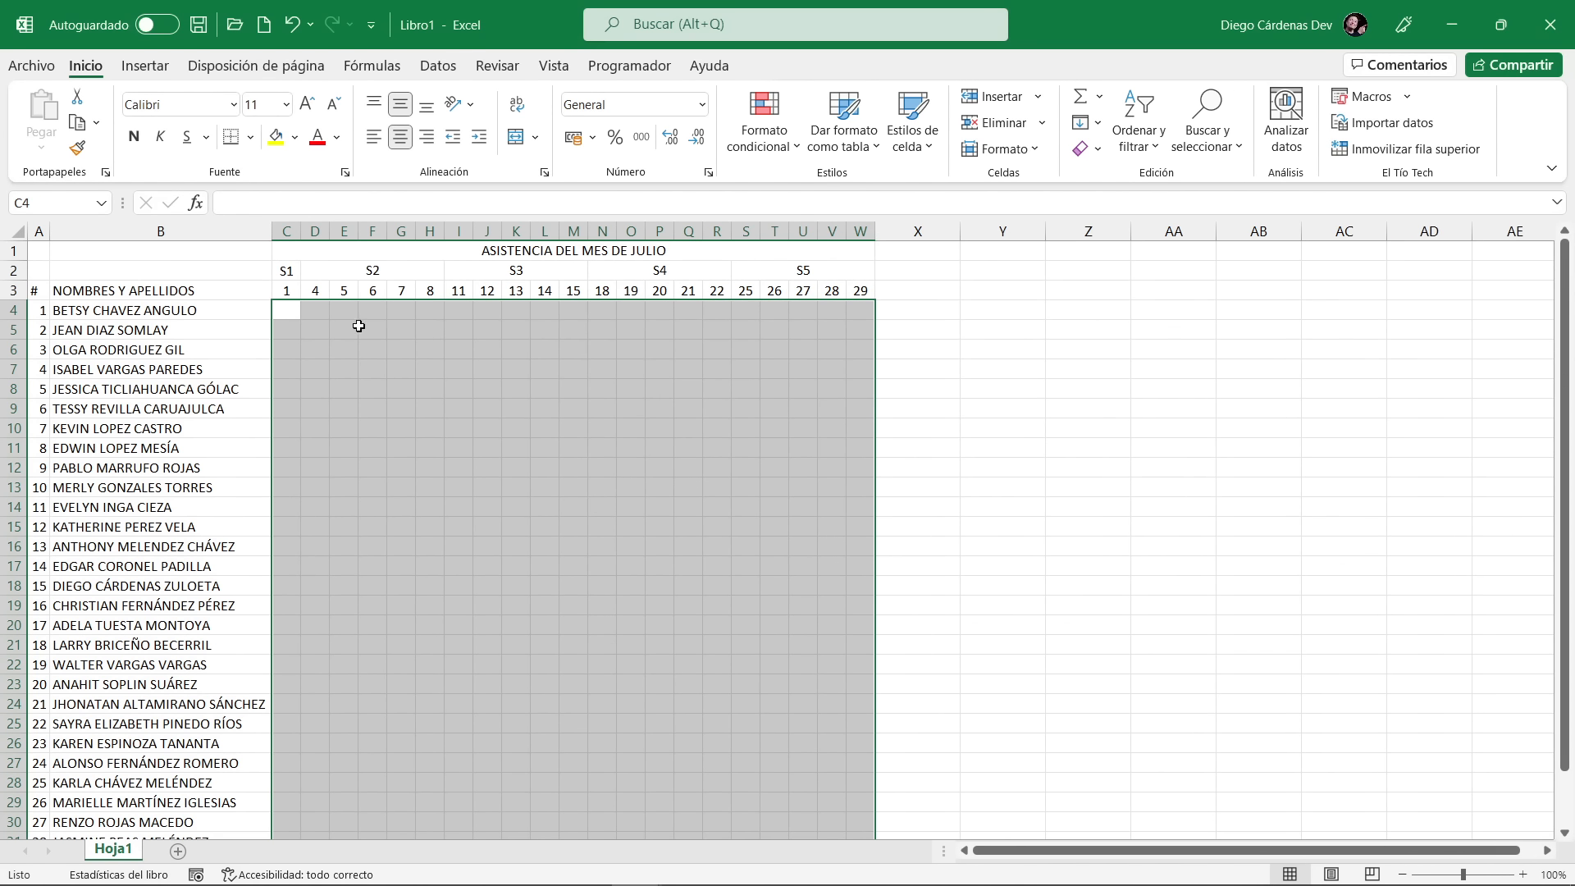
Enter 1 in C4 and 0 in C5 as the first two students' attendance for day 1
click(289, 313)
text(1)
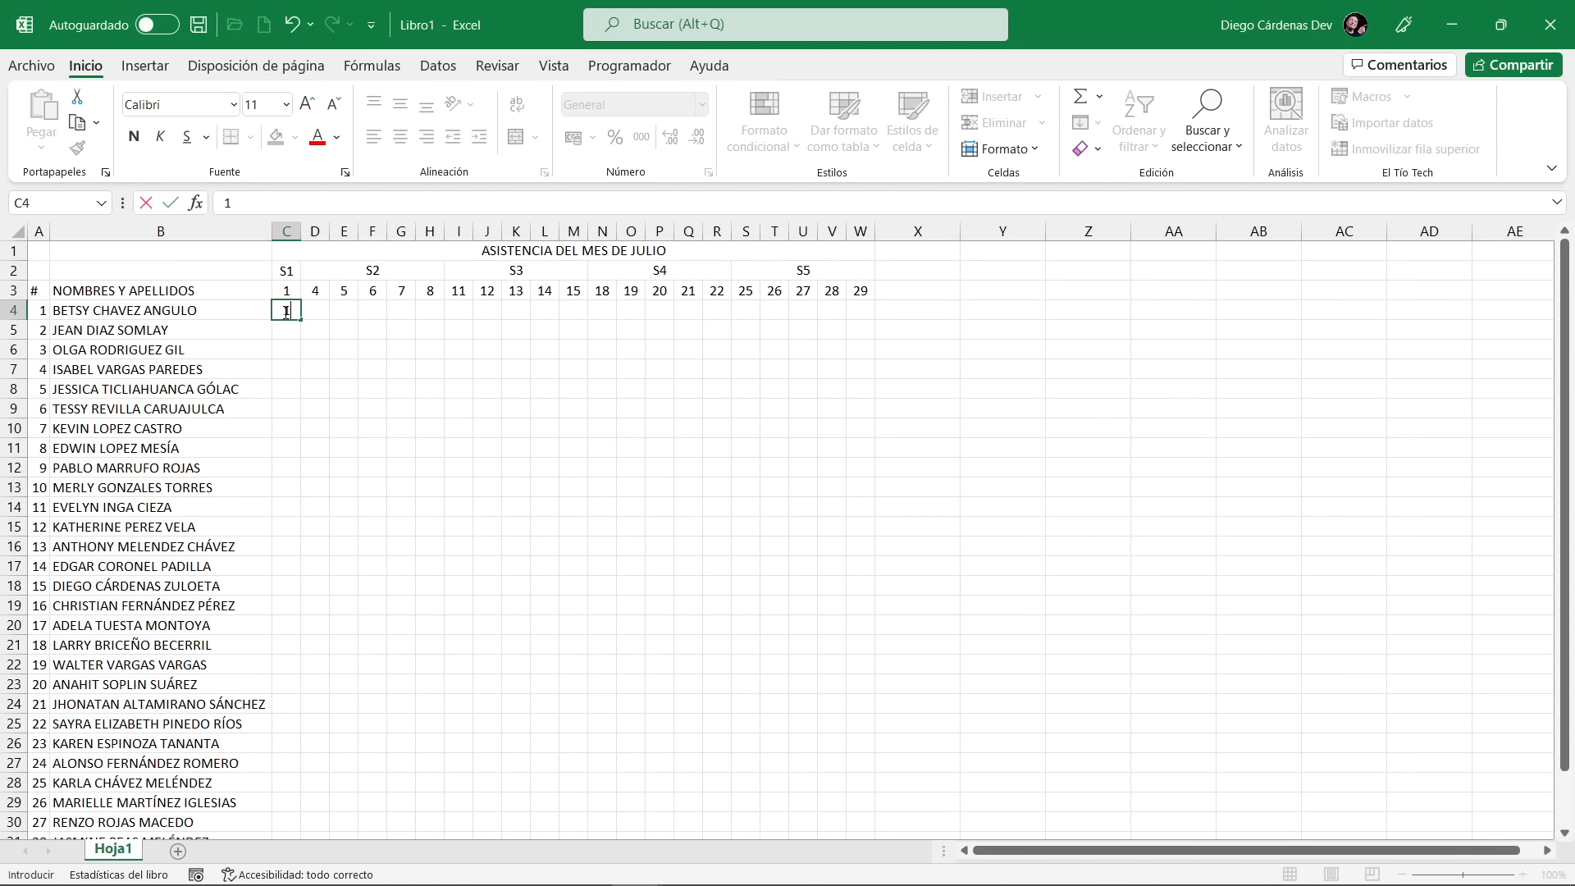
key(Return)
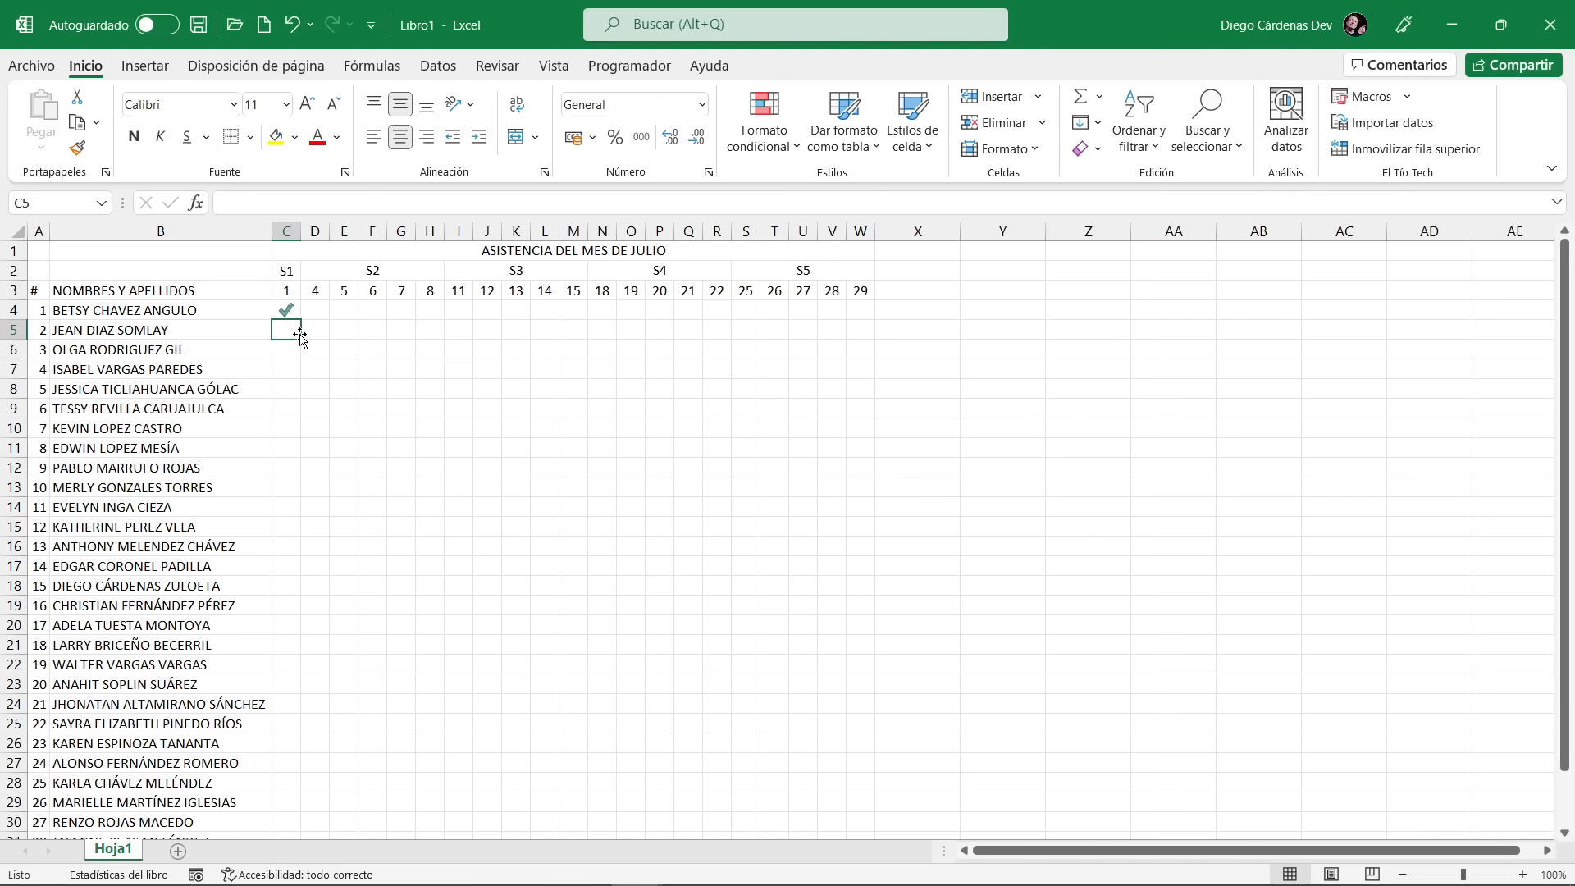
text(0)
key(Return)
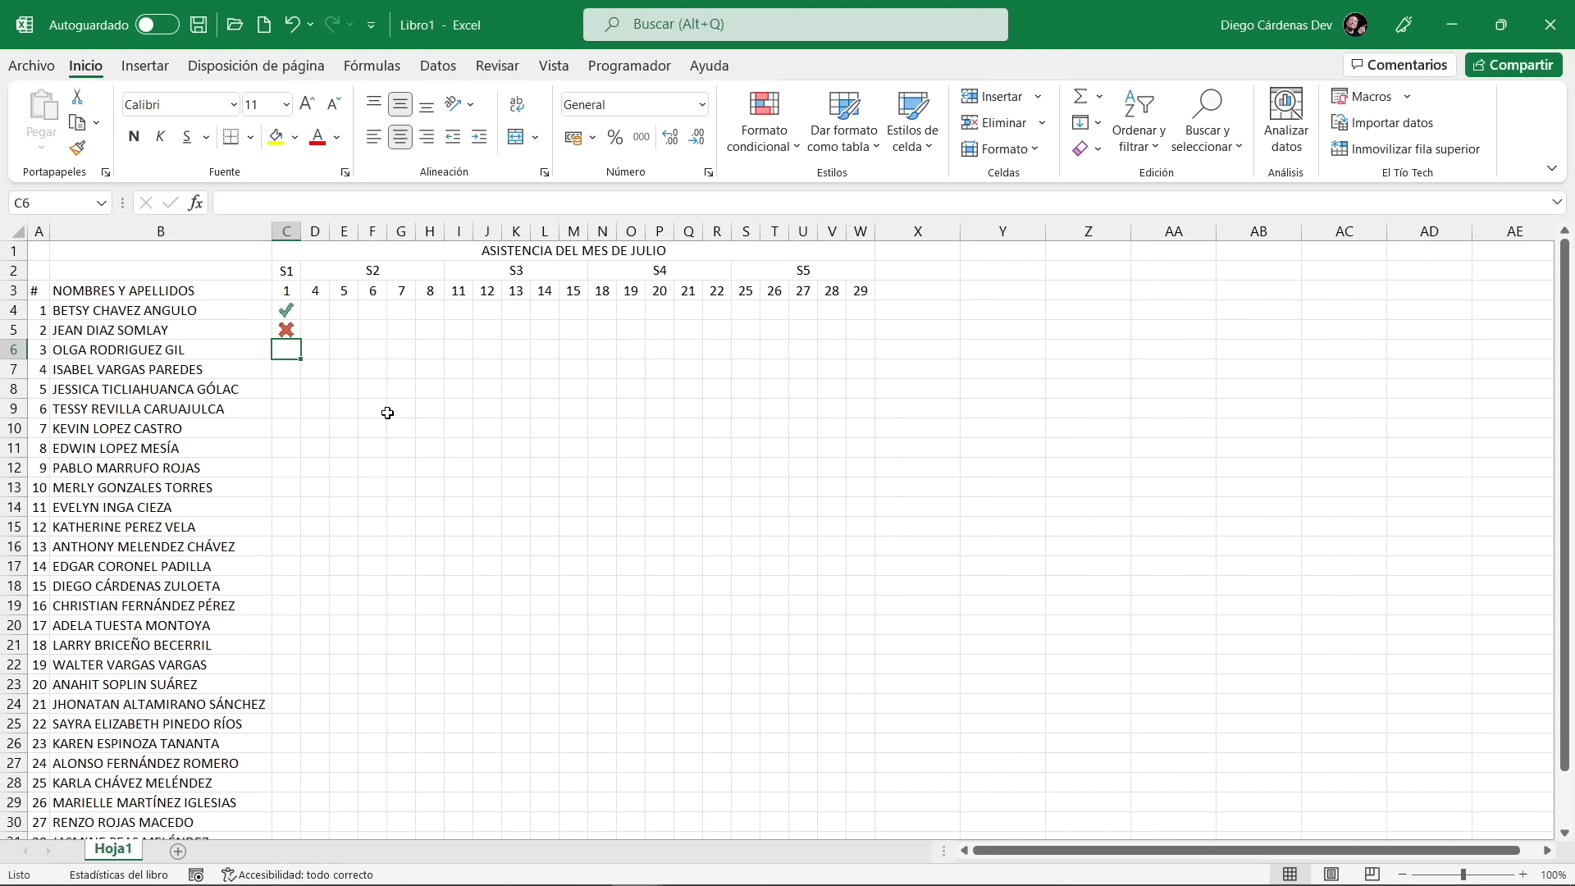
Enter 1 in each cell from C6 to C14 to mark students 3 to 11 present on day 1
text(1)
key(Return)
text(1)
key(Return)
text(1)
key(Return)
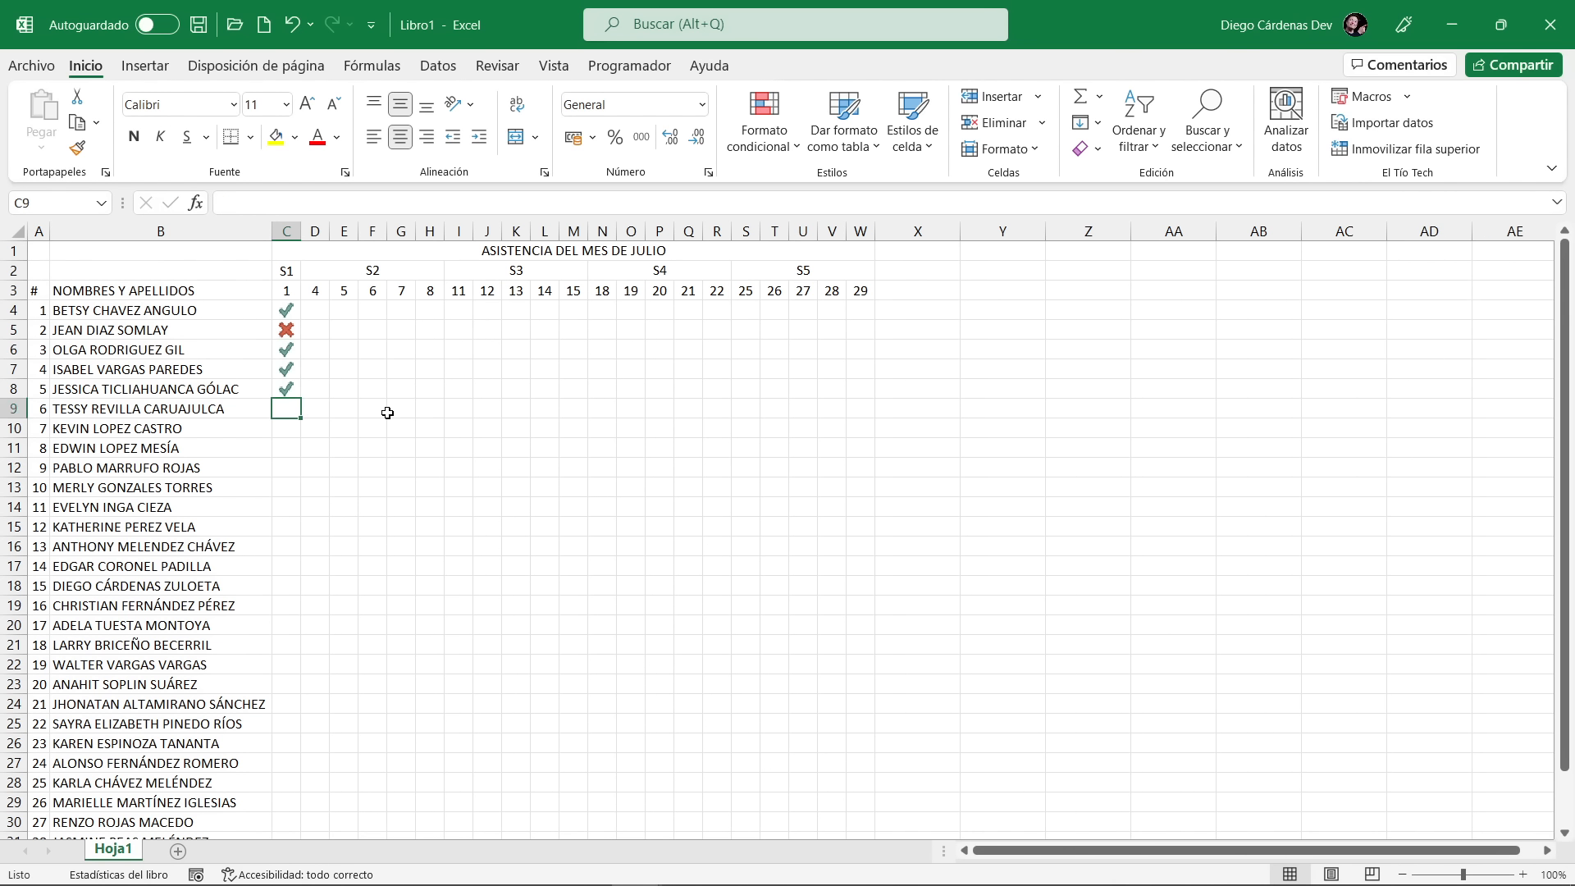
text(1)
key(Return)
text(1)
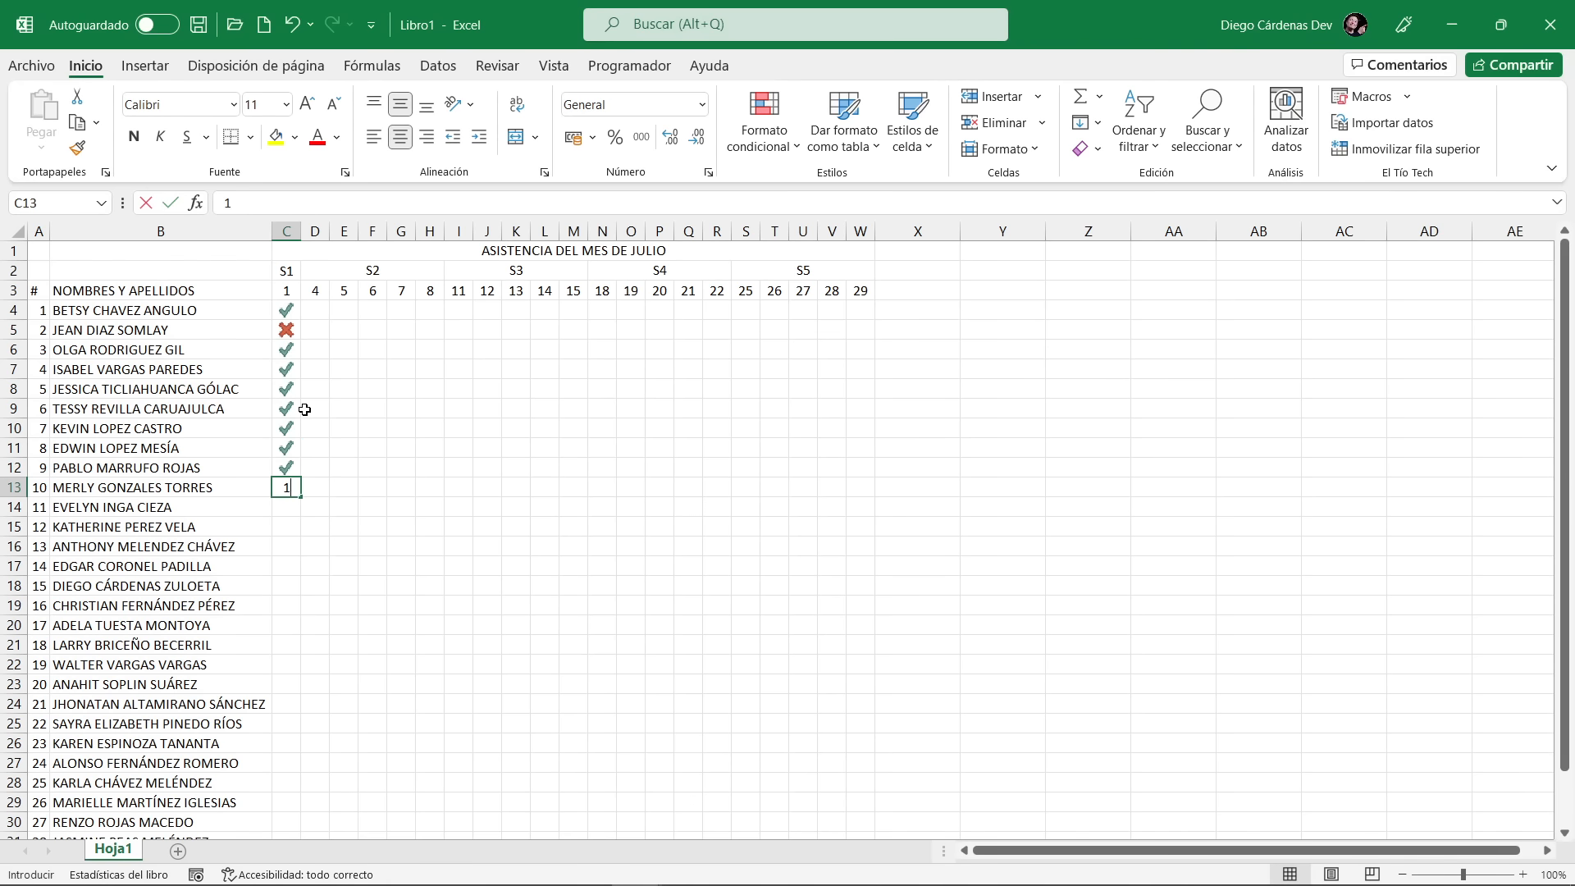
text( 1 1 1 1)
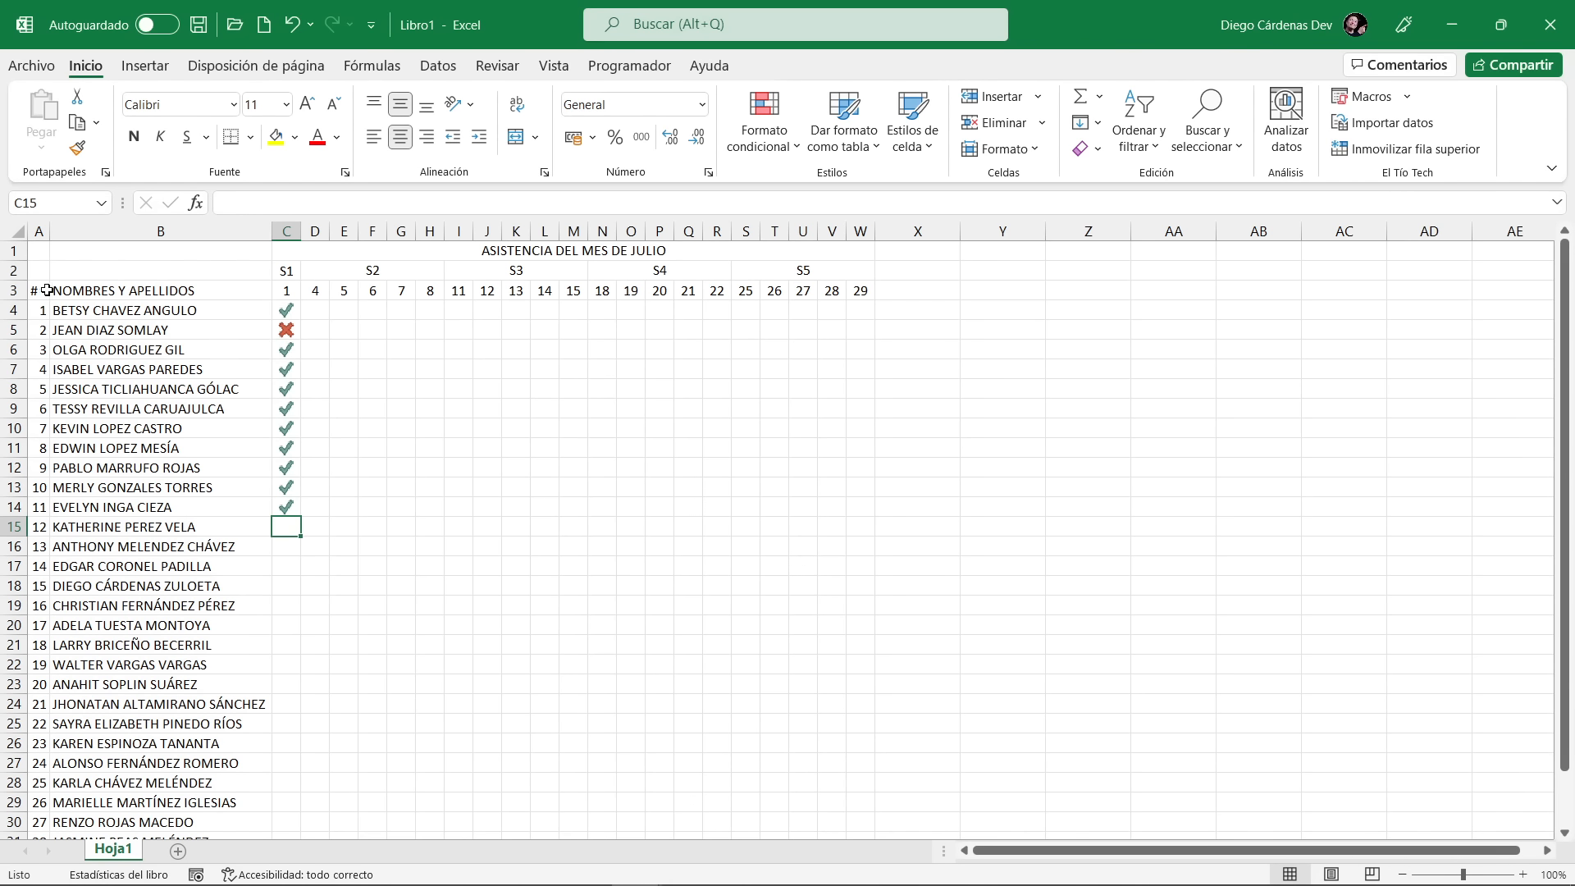
scroll(407, 443, down, 1)
scroll(431, 482, up, 1)
drag(912, 250, 1168, 297)
Enter T in D4 and J in E4 for the first student on days 4 and 5
click(316, 313)
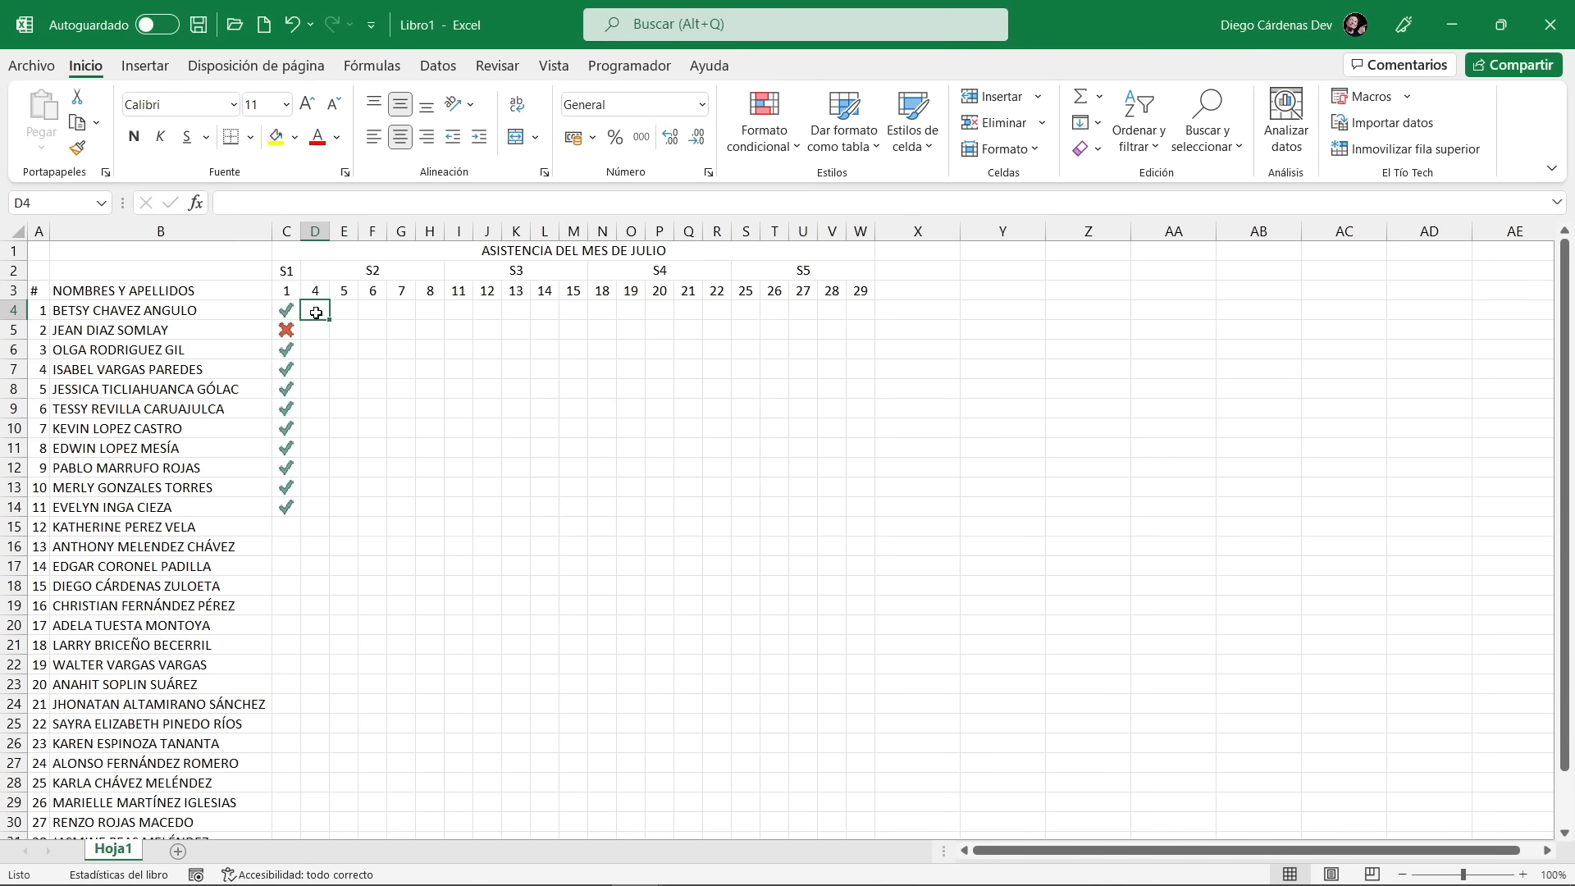
text(T)
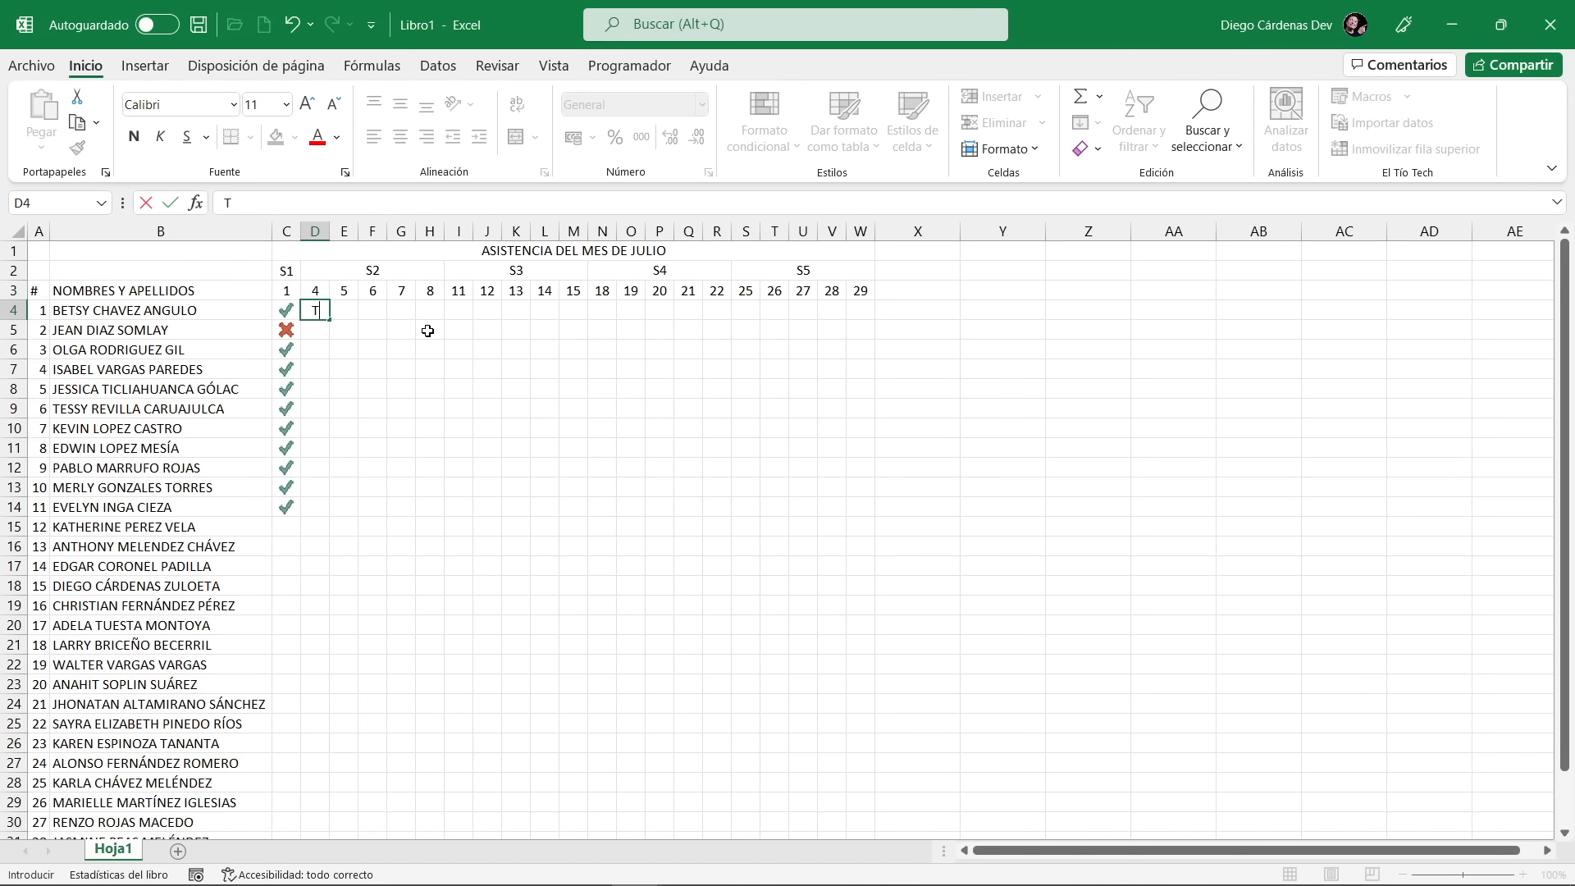
click(347, 310)
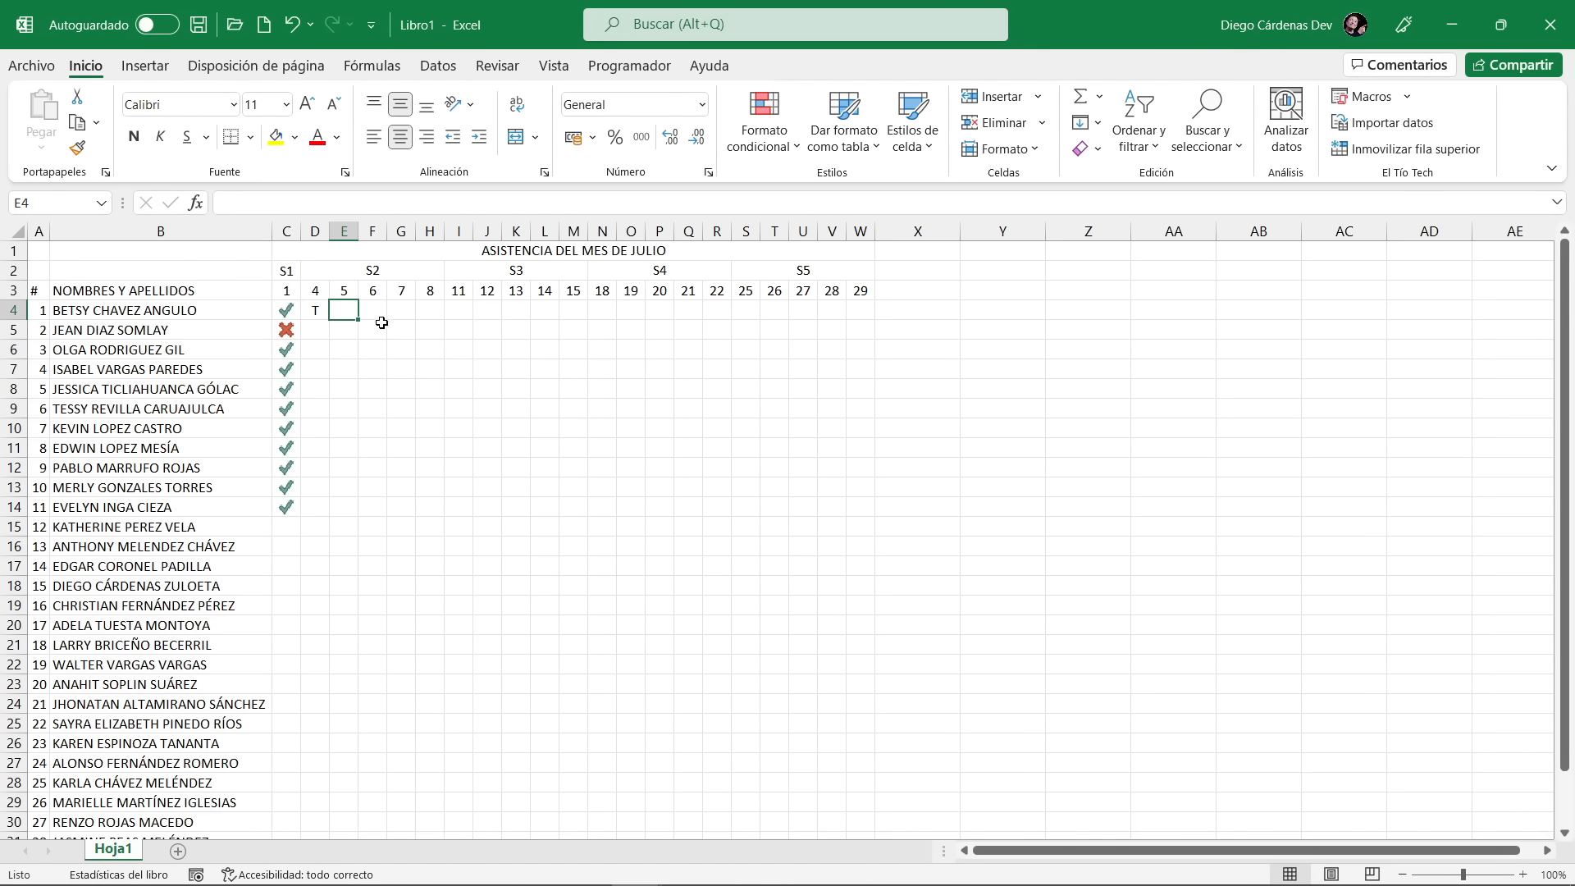
text(J)
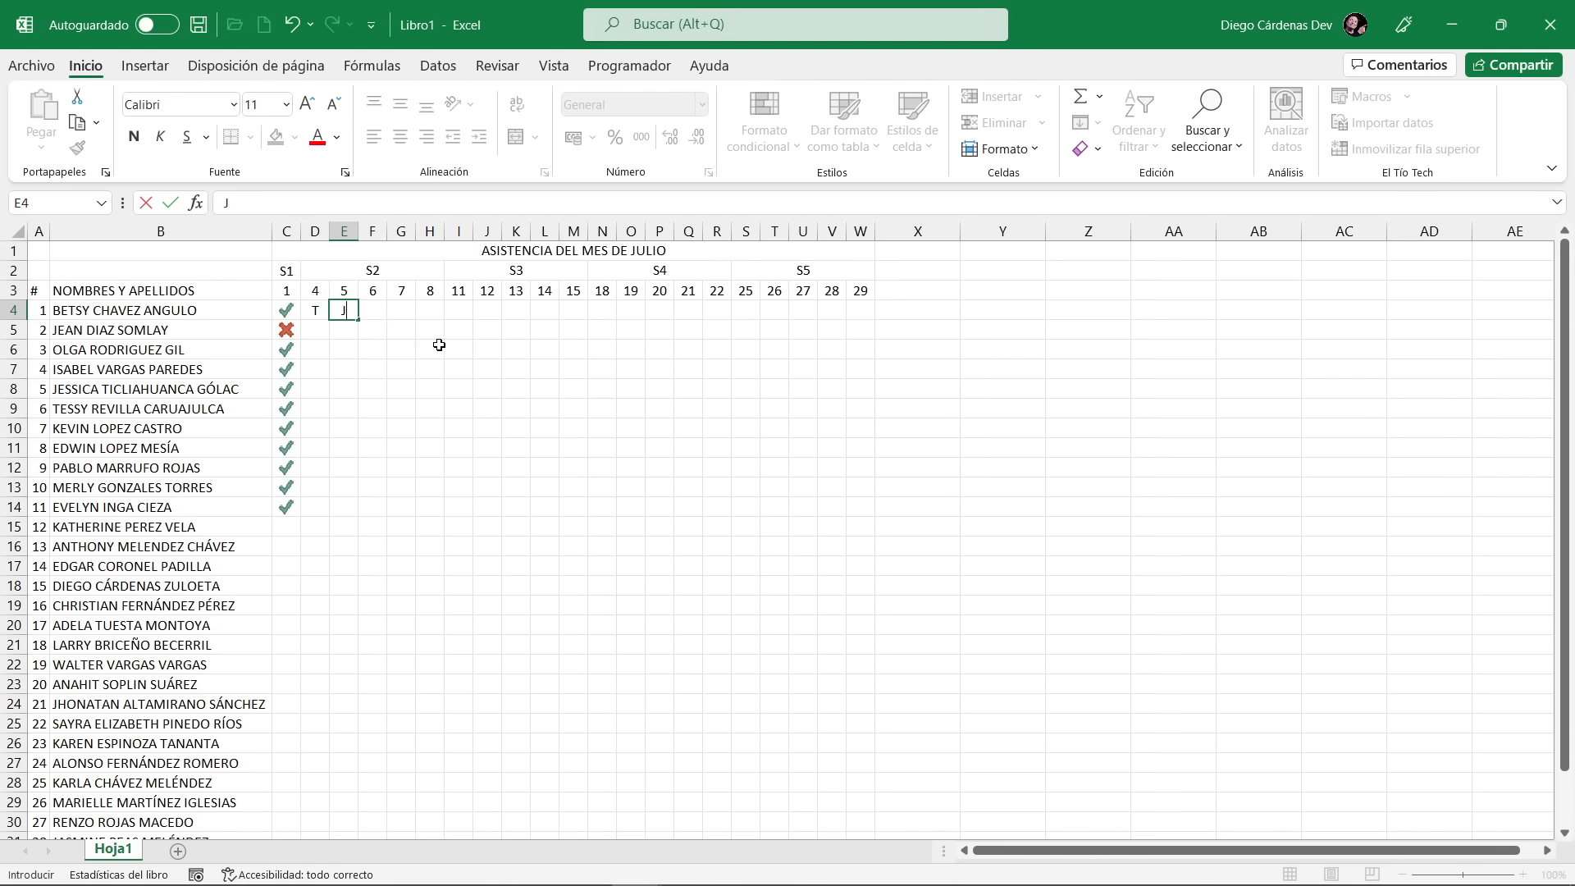
click(319, 326)
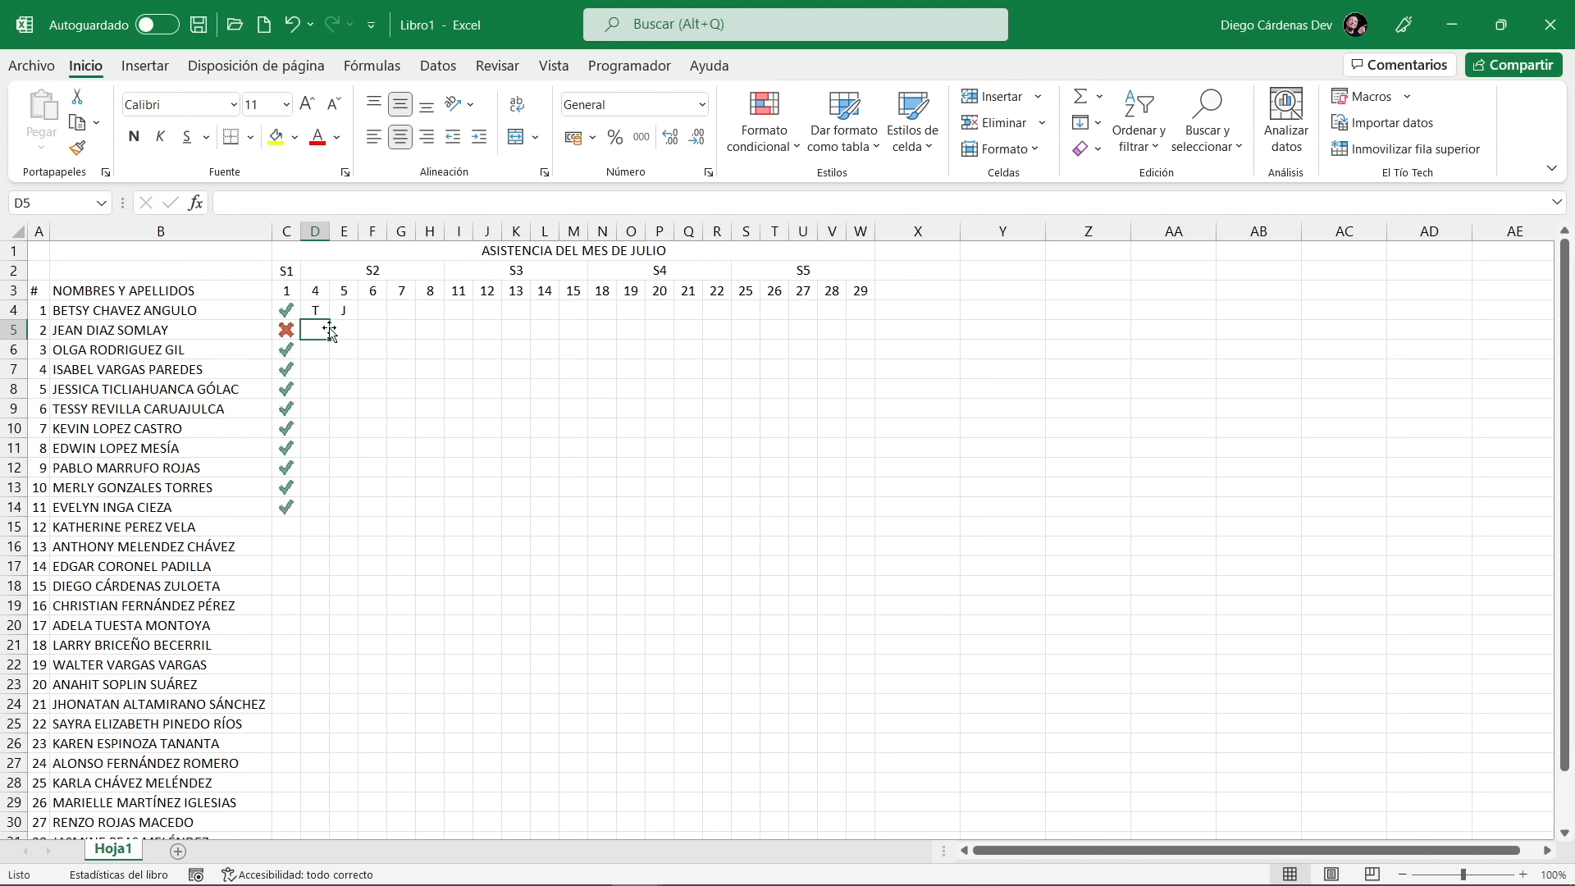
click(346, 330)
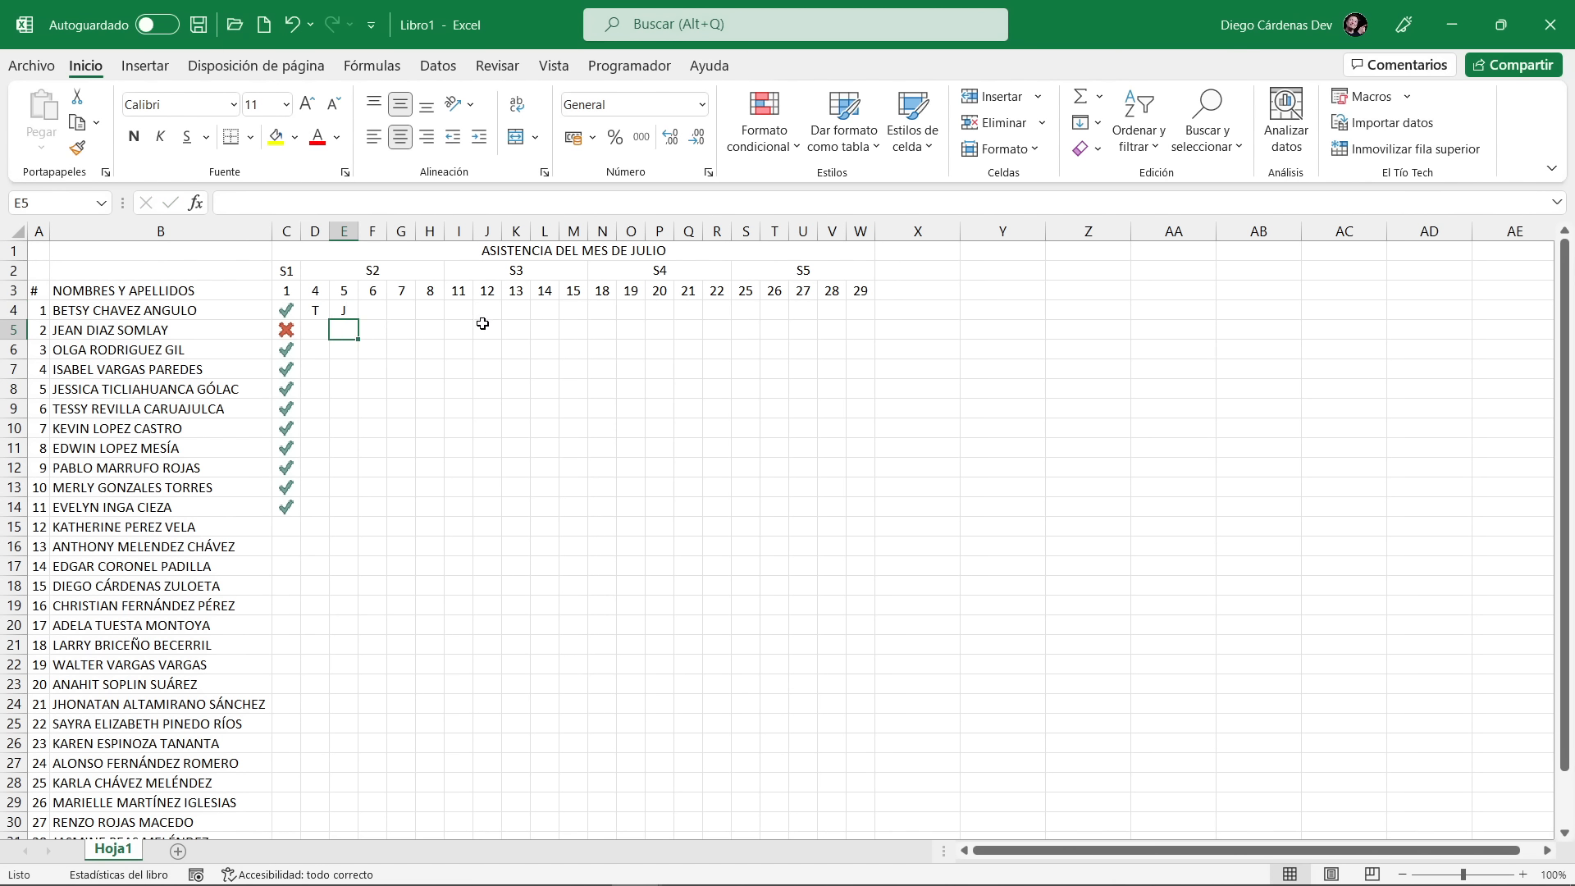
click(317, 310)
click(345, 309)
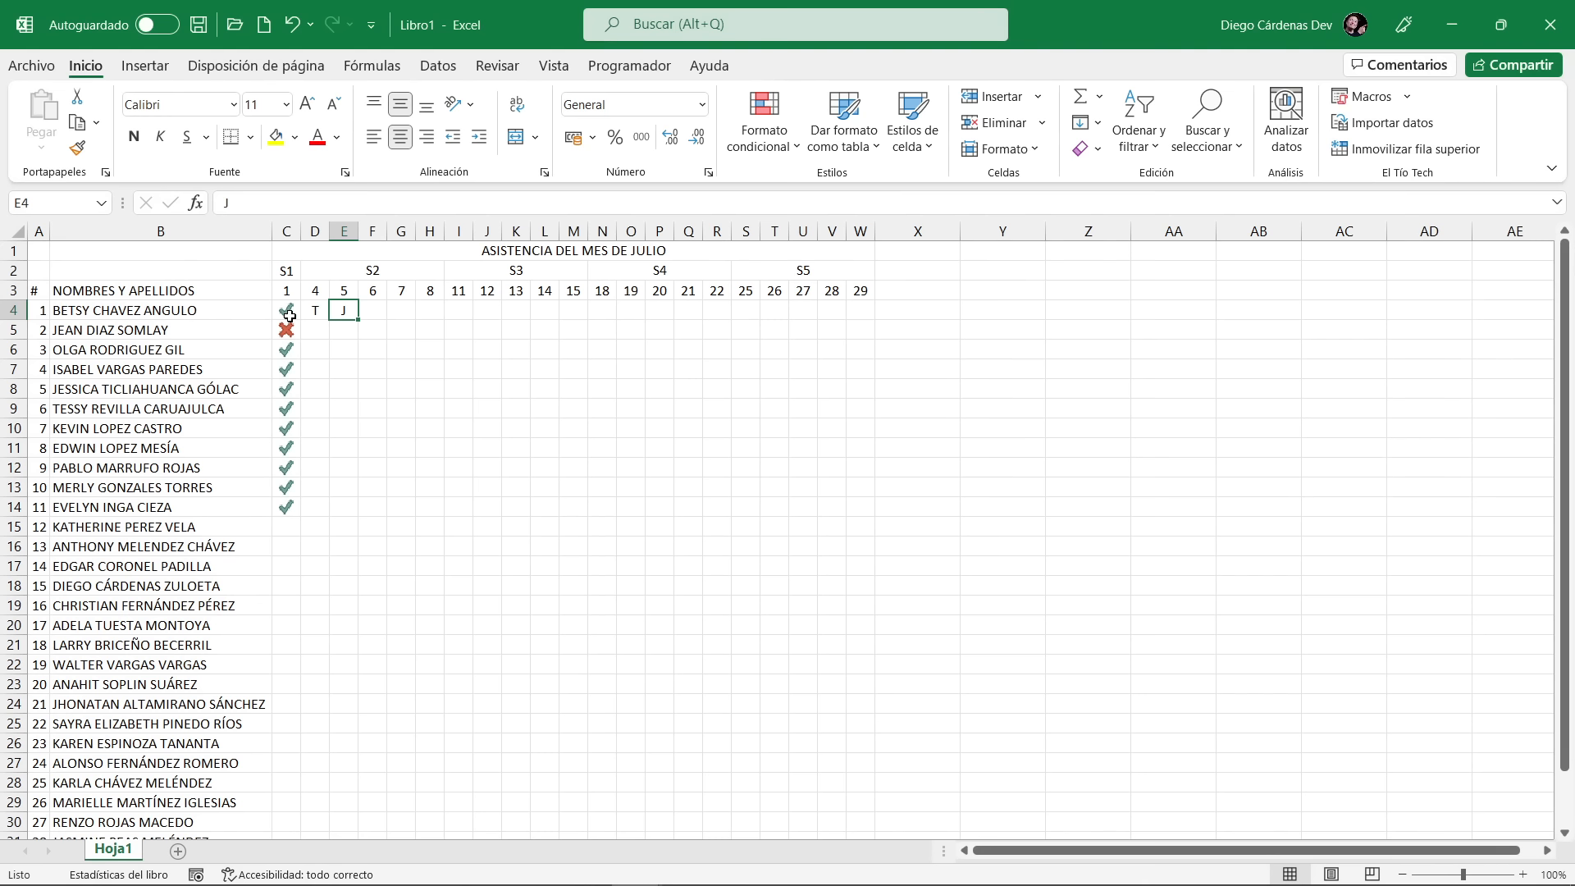
scroll(292, 316, down, 4)
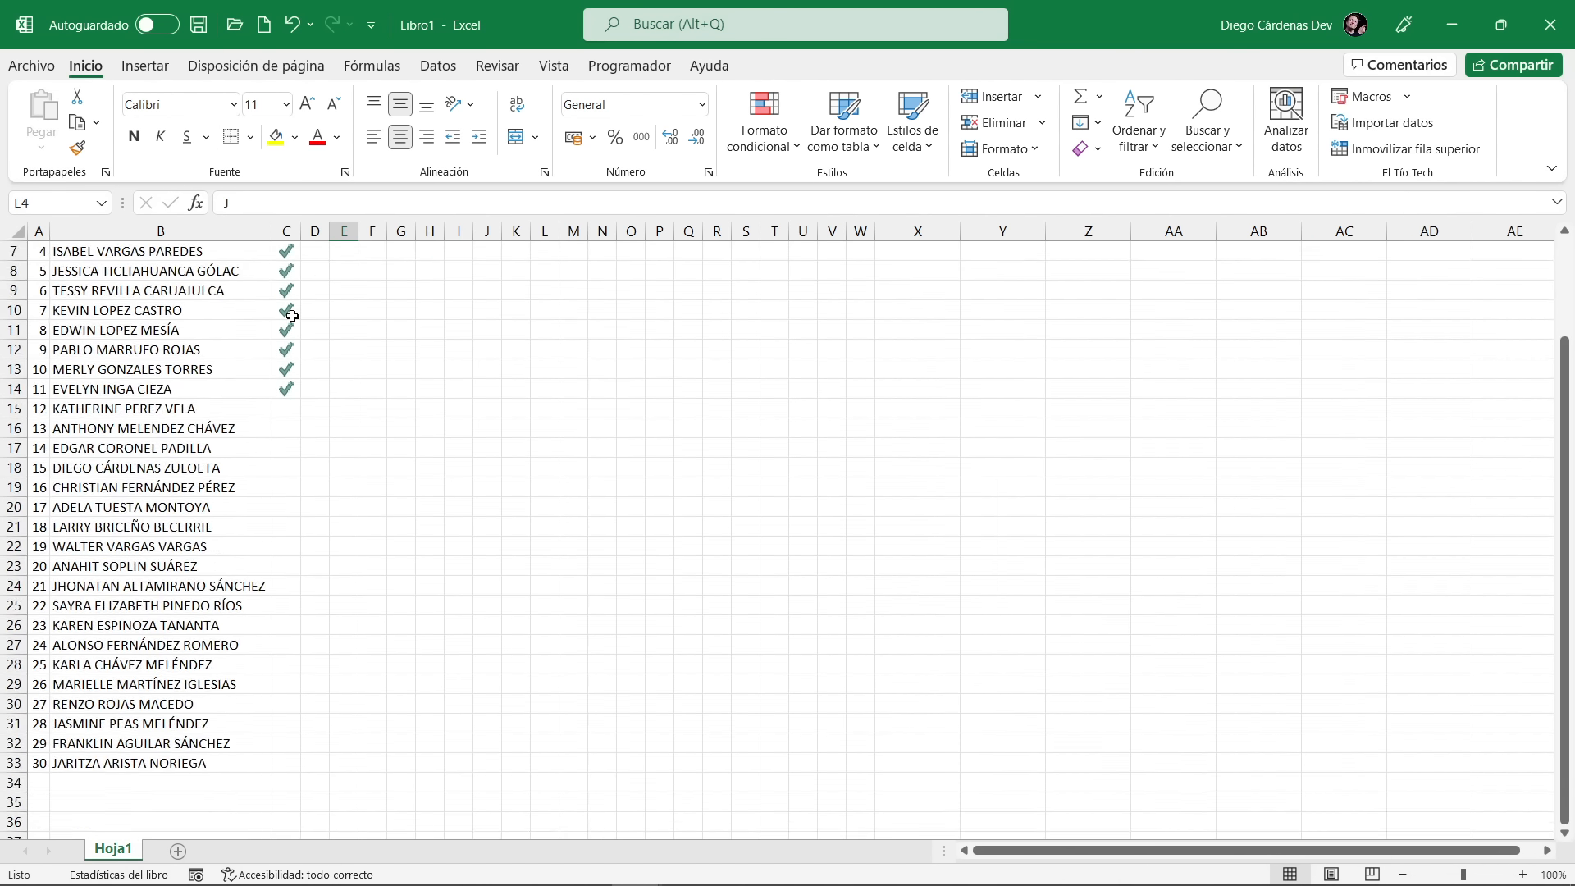
Enter the summary headers FALTAS, TARDANZAS, JUSTIFICADAS and ASISTENCIAS in cells X3 to AA3
scroll(271, 607, up, 4)
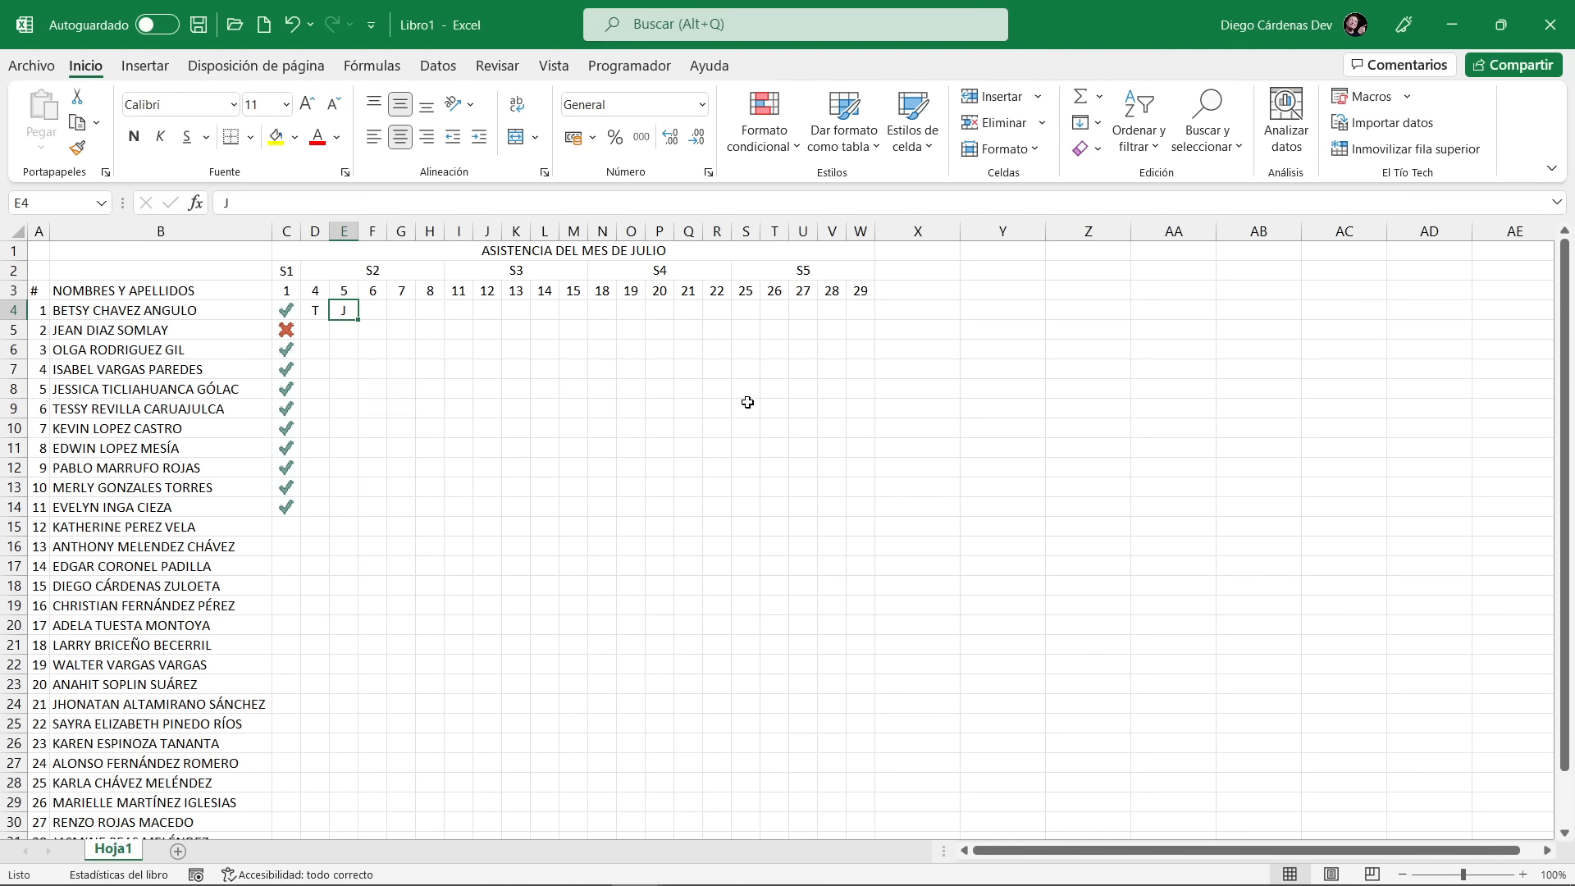
click(906, 288)
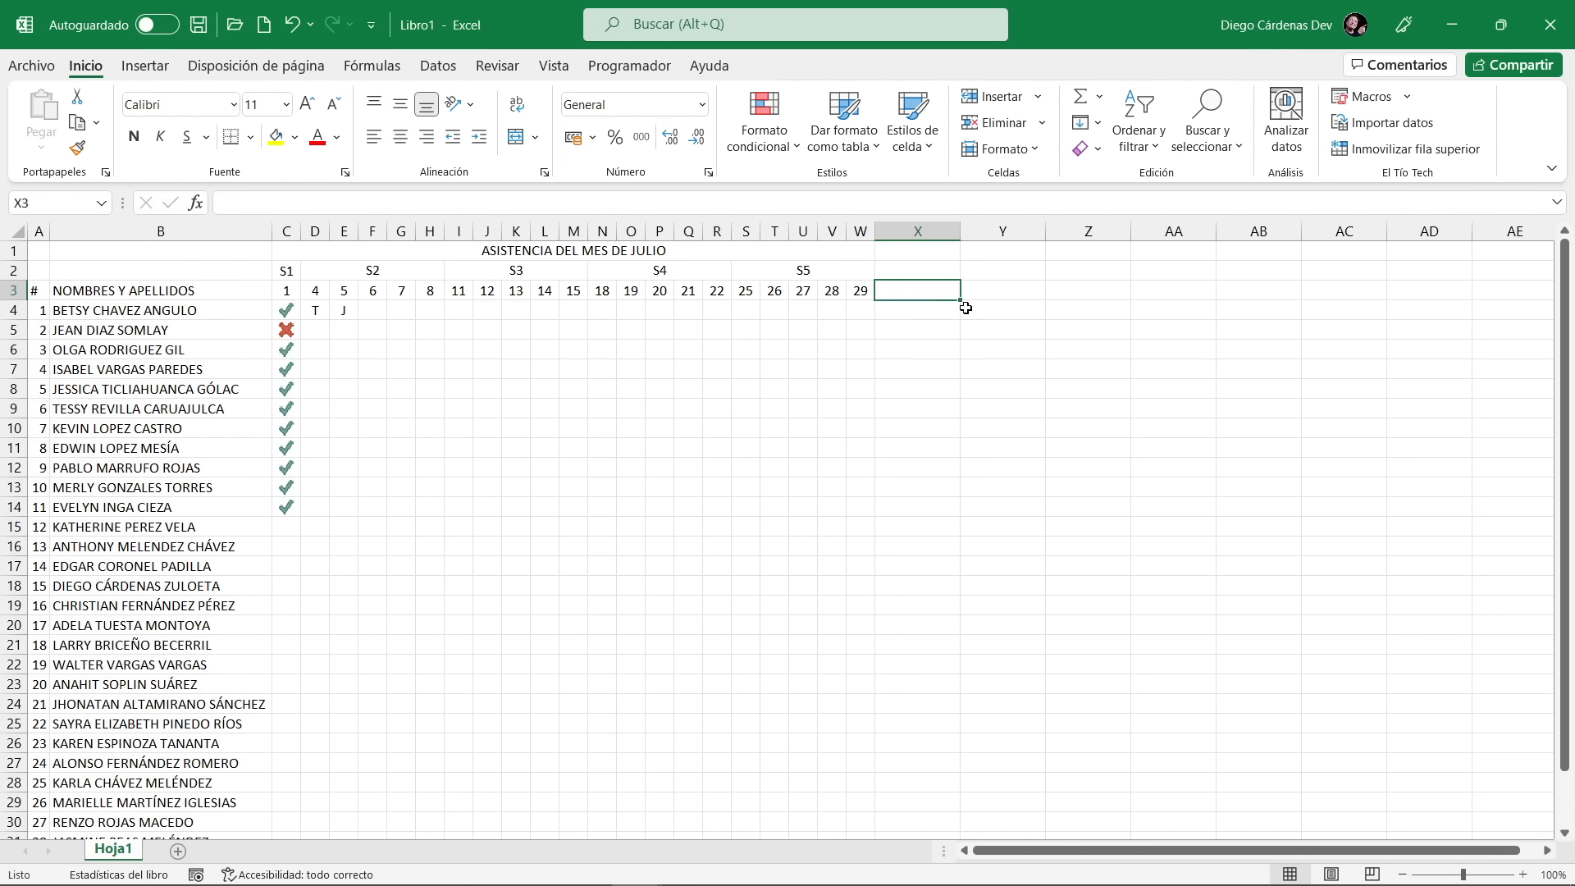
text(FALTAS)
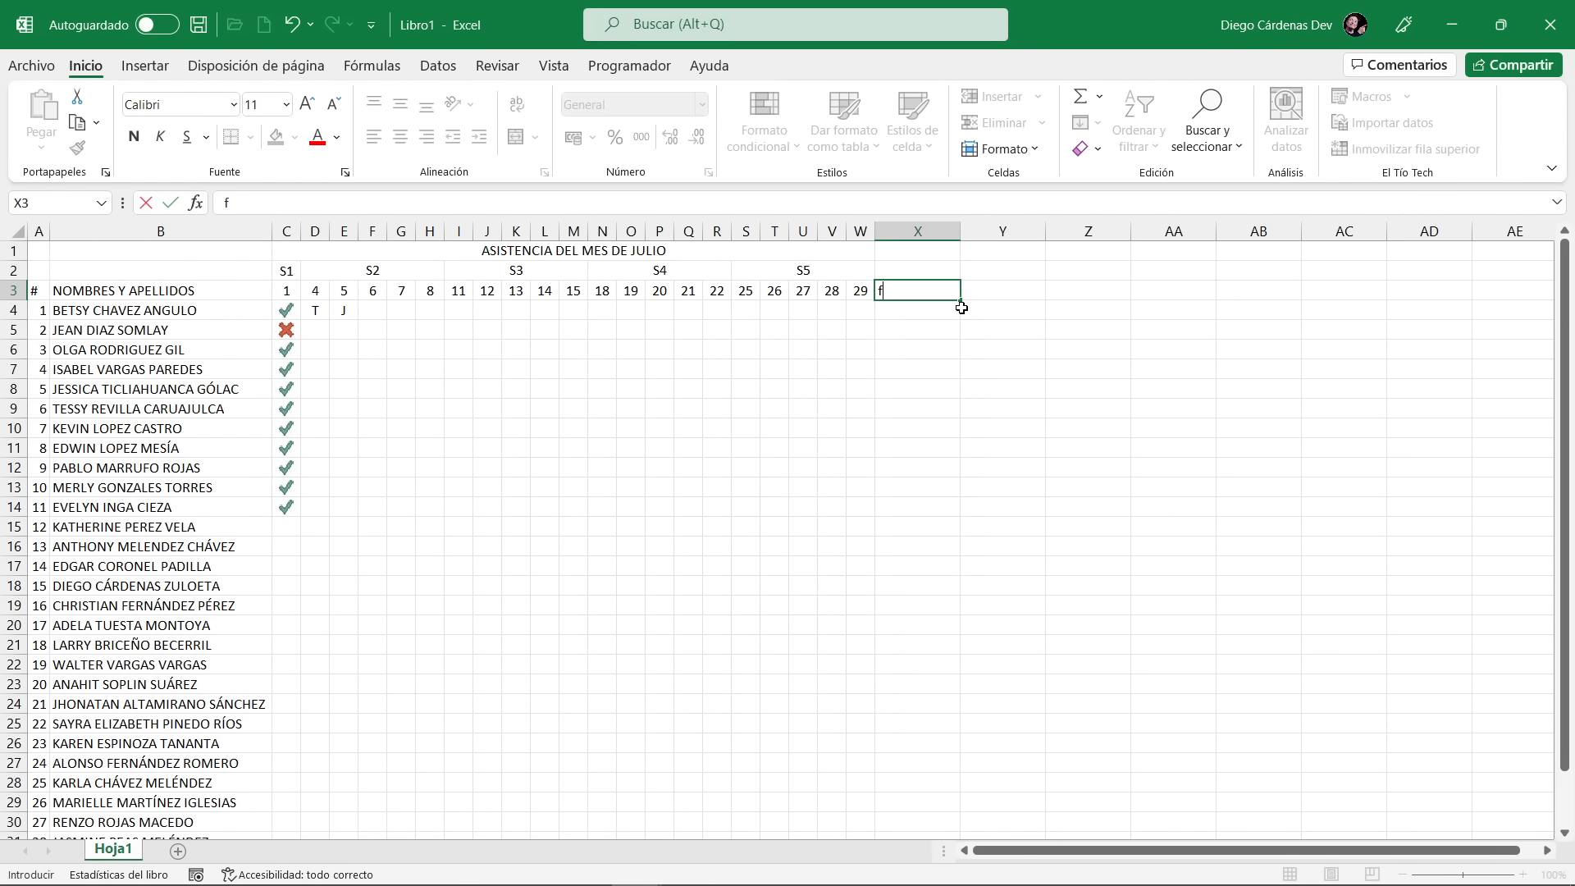
key(Tab)
text(TARDA)
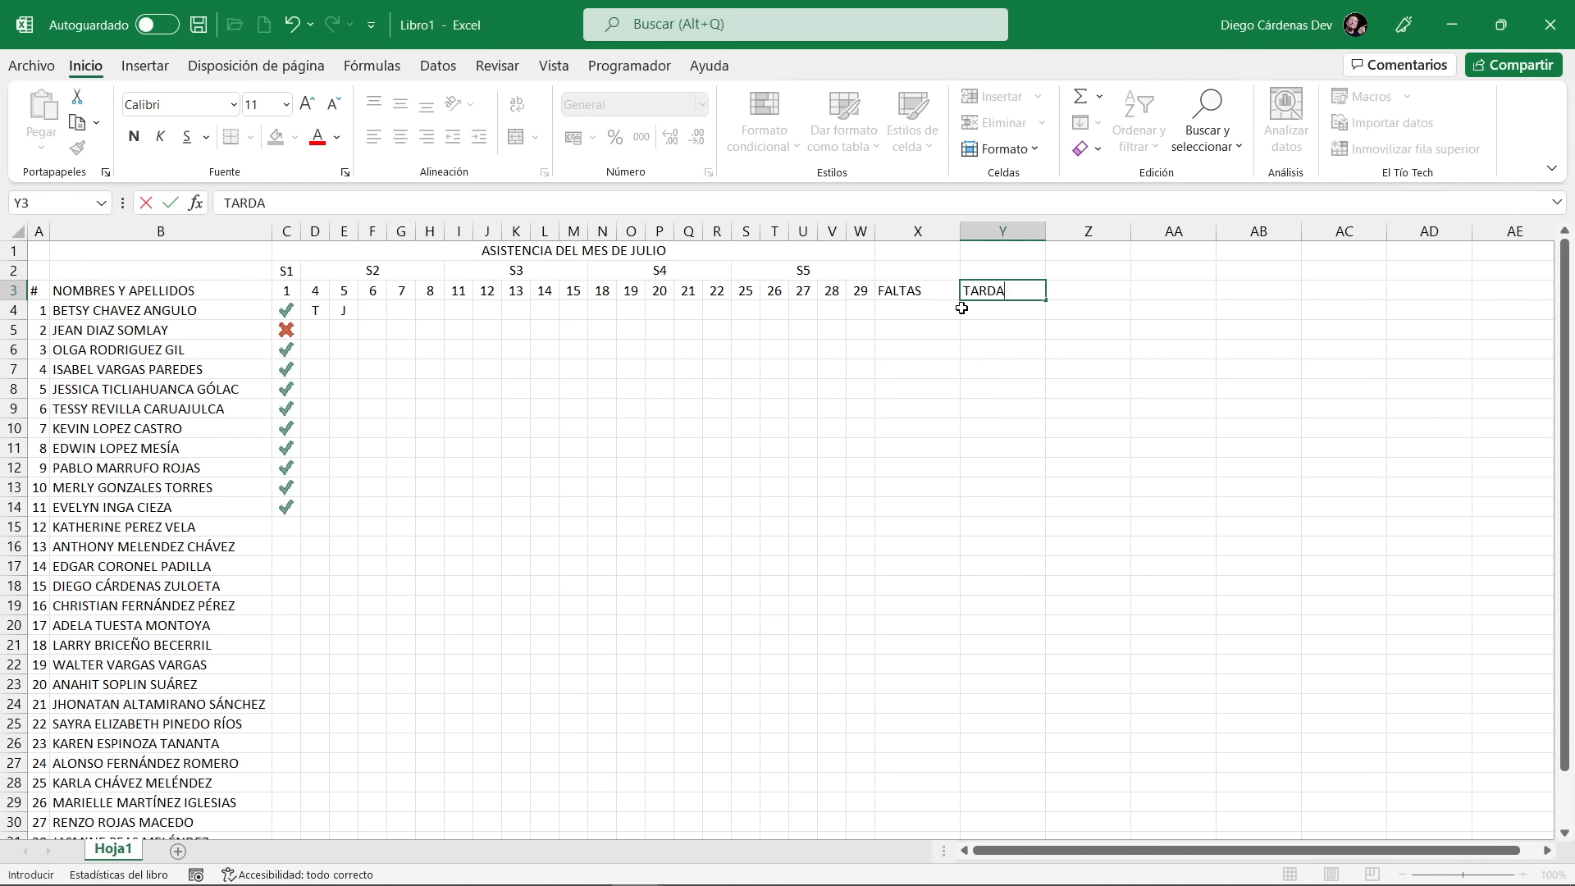
text(NZAS)
key(Tab)
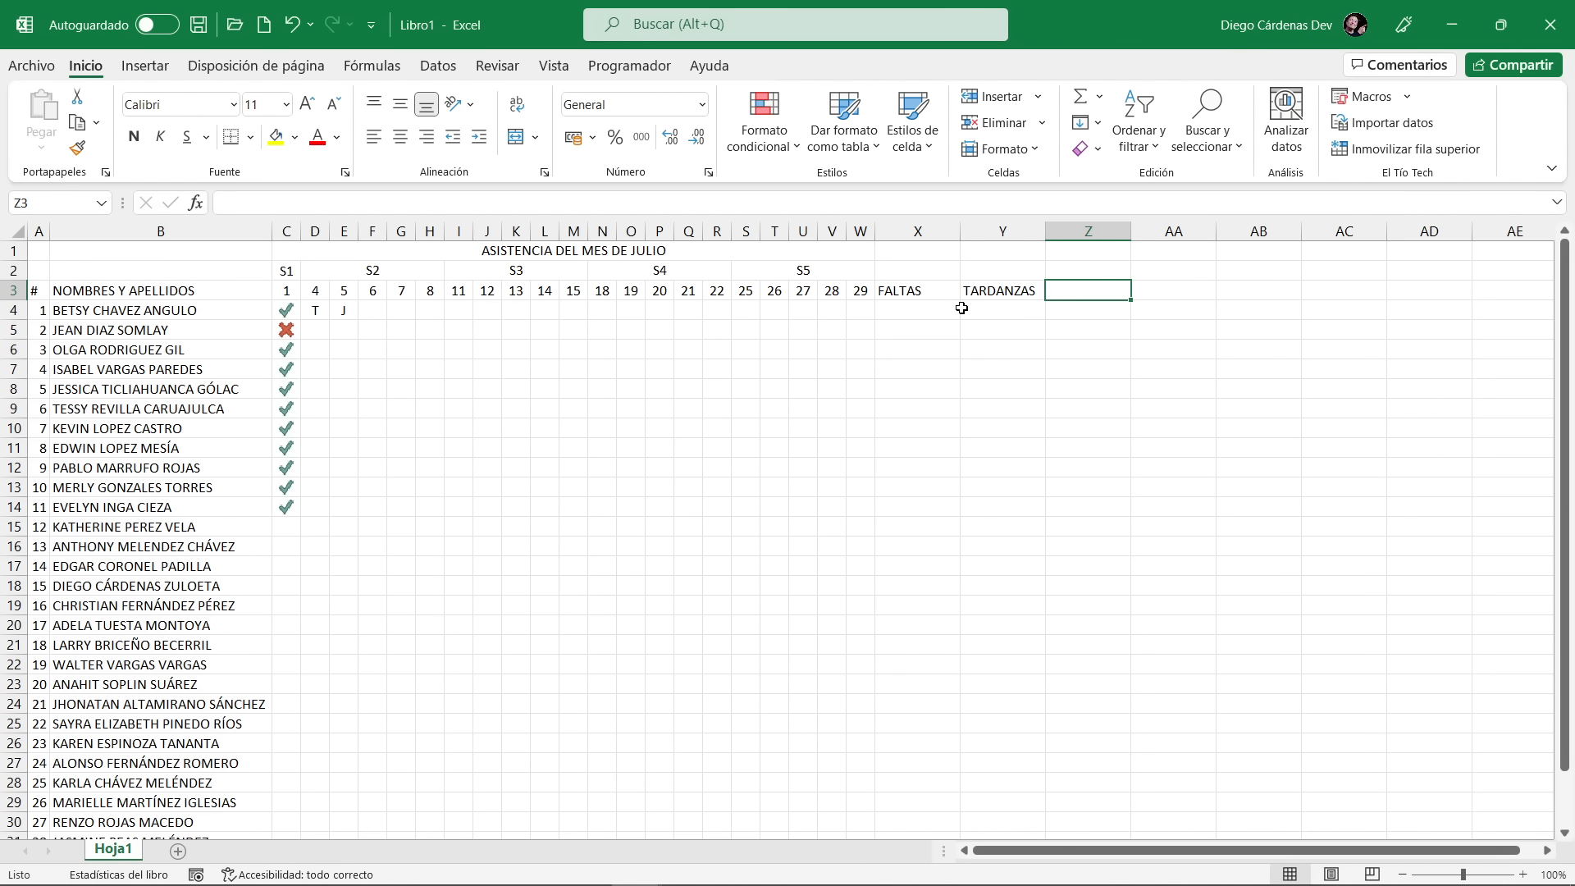
text(JUSTIFICADAS)
key(Tab)
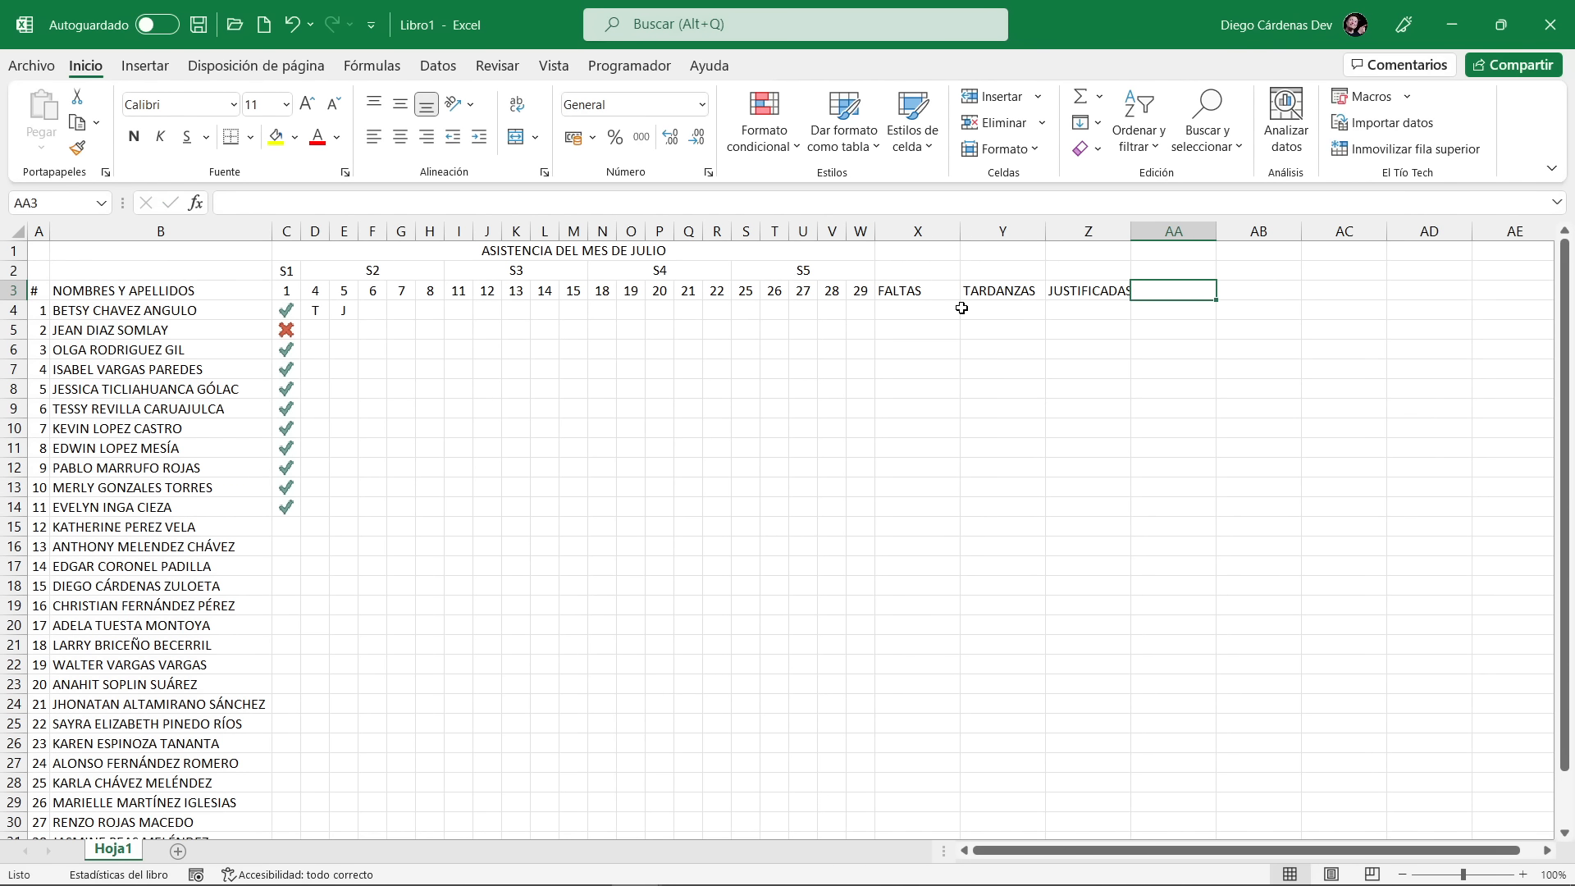
text(ASISTENCIAS)
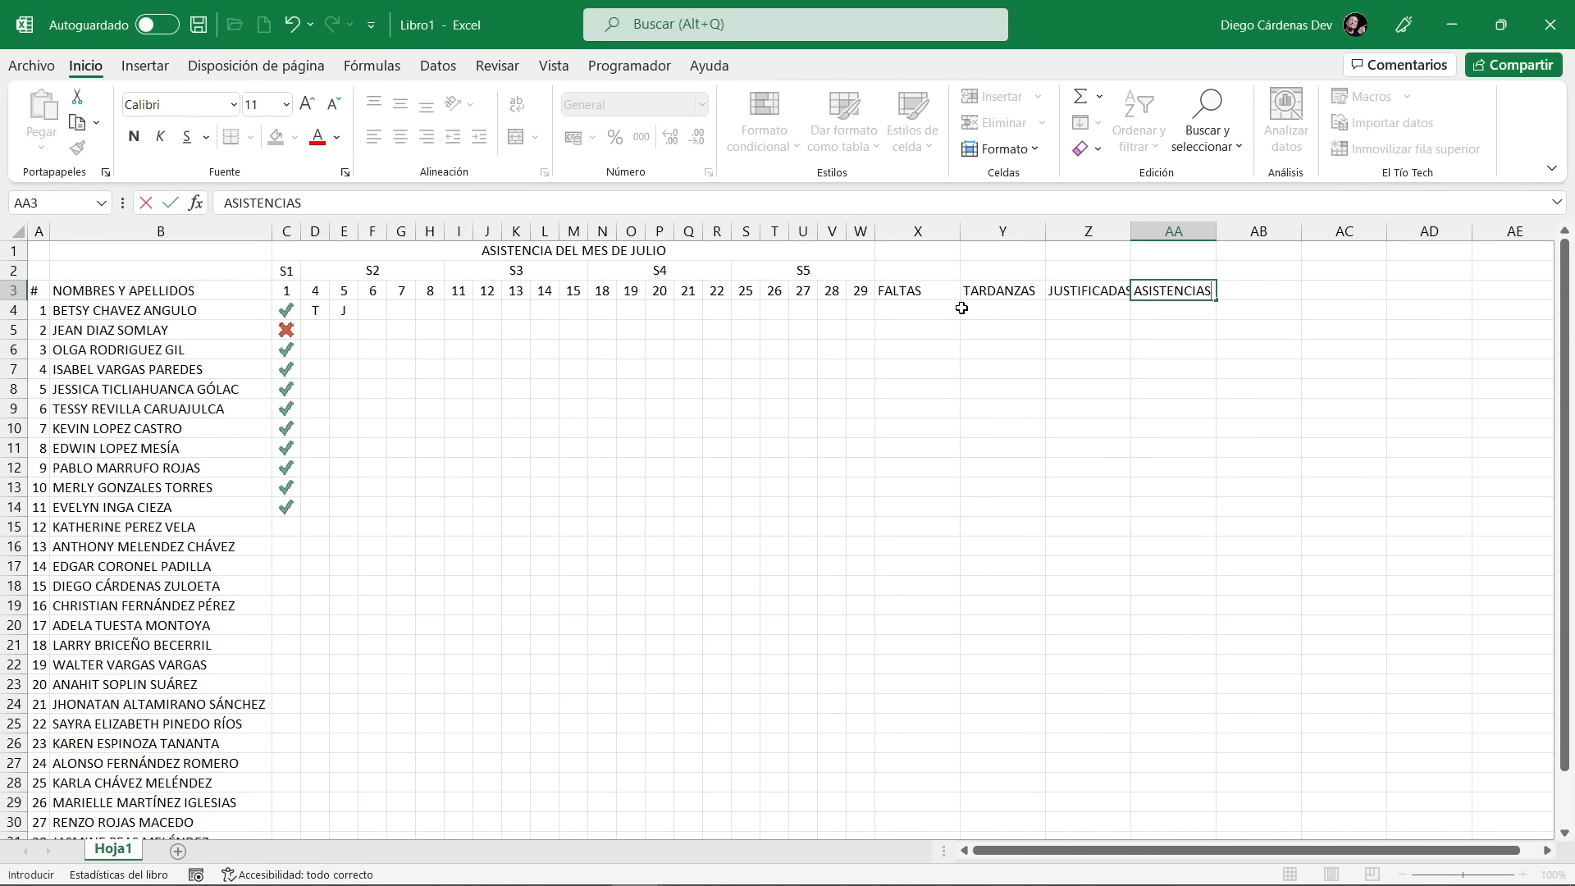
key(Tab)
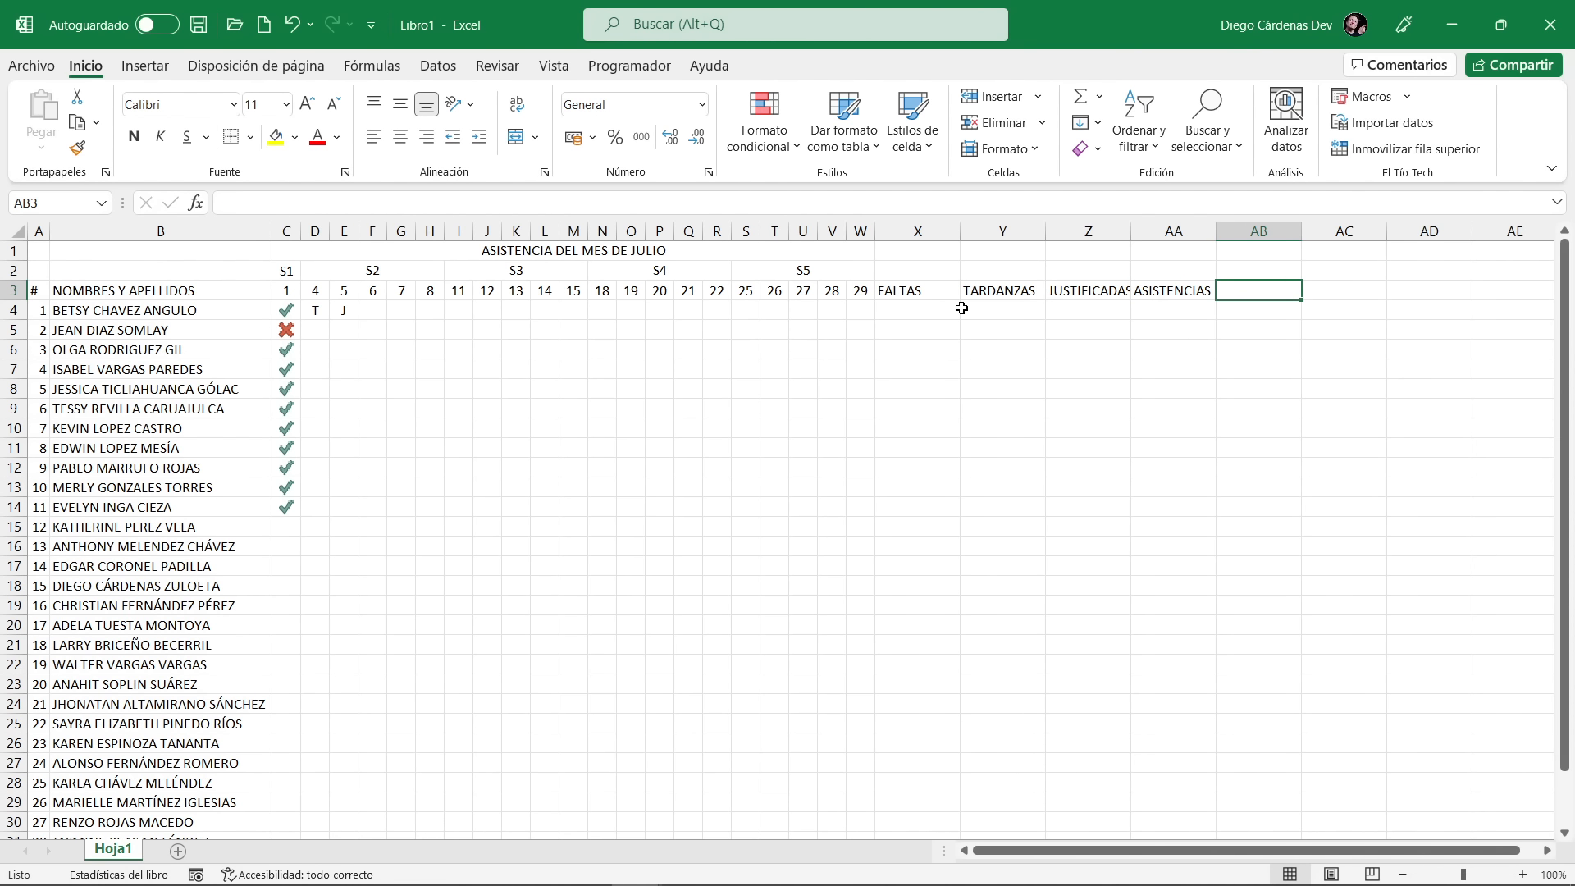
Enter the header % DE ASISTENCIA in cell AB3
text(%)
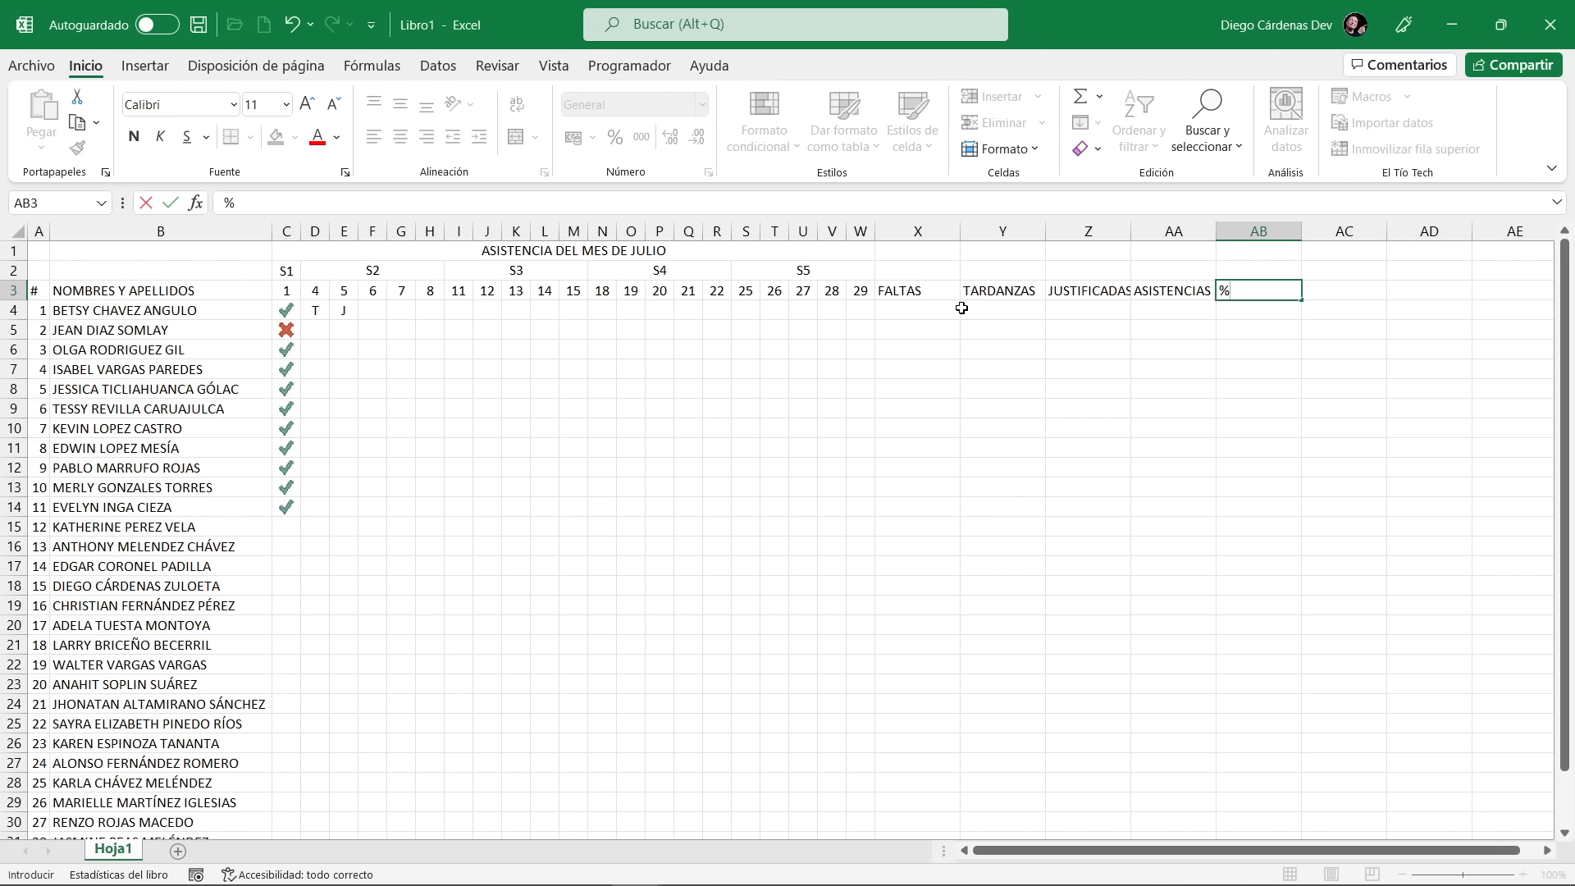
text( DE ASIS)
key(BackSpace)
key(BackSpace)
key(BackSpace)
key(BackSpace)
text(DE ASISN)
key(BackSpace)
text(TENCIA)
click(959, 309)
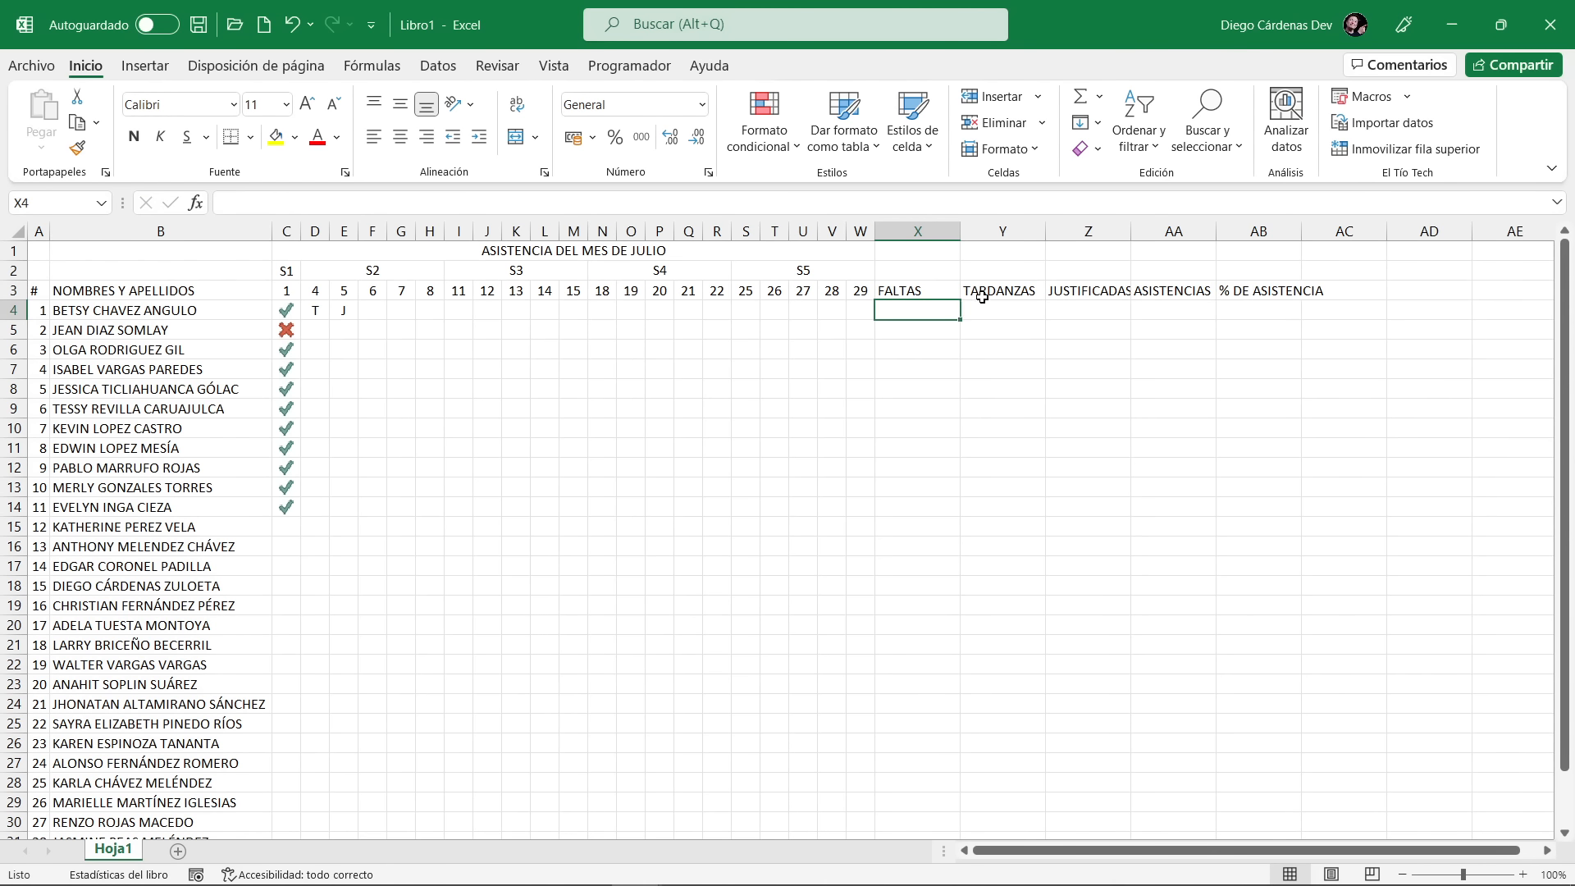
Narrow column X to fit its FALTAS header
drag(907, 292, 1283, 283)
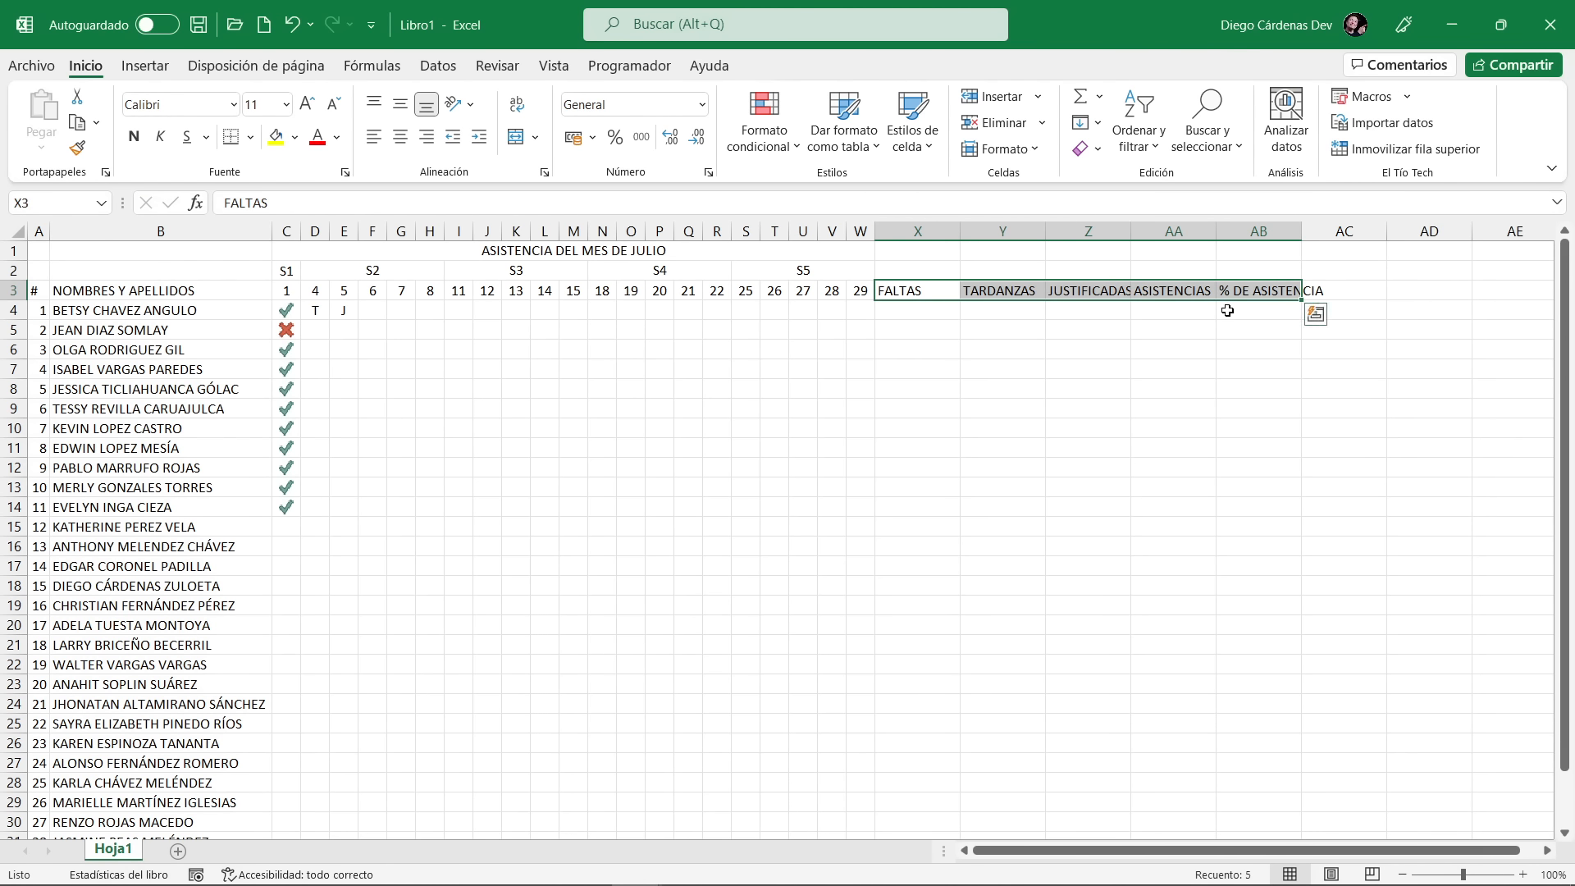
click(1094, 345)
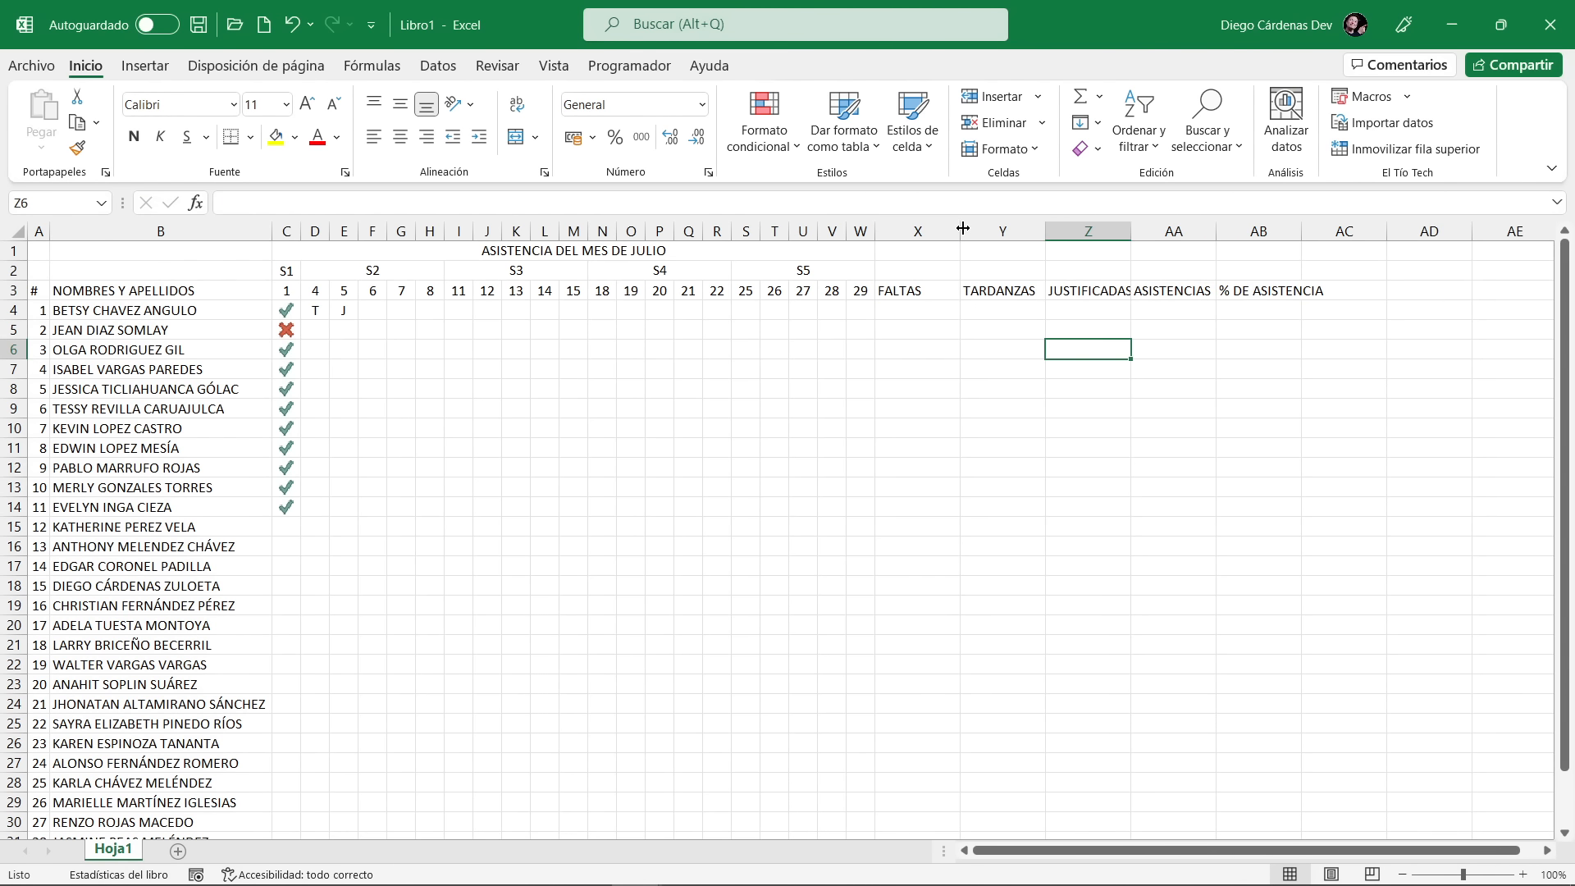
drag(961, 230, 930, 231)
mouse_move(902, 310)
mouse_down()
mouse_move(1044, 305)
mouse_move(902, 312)
mouse_up()
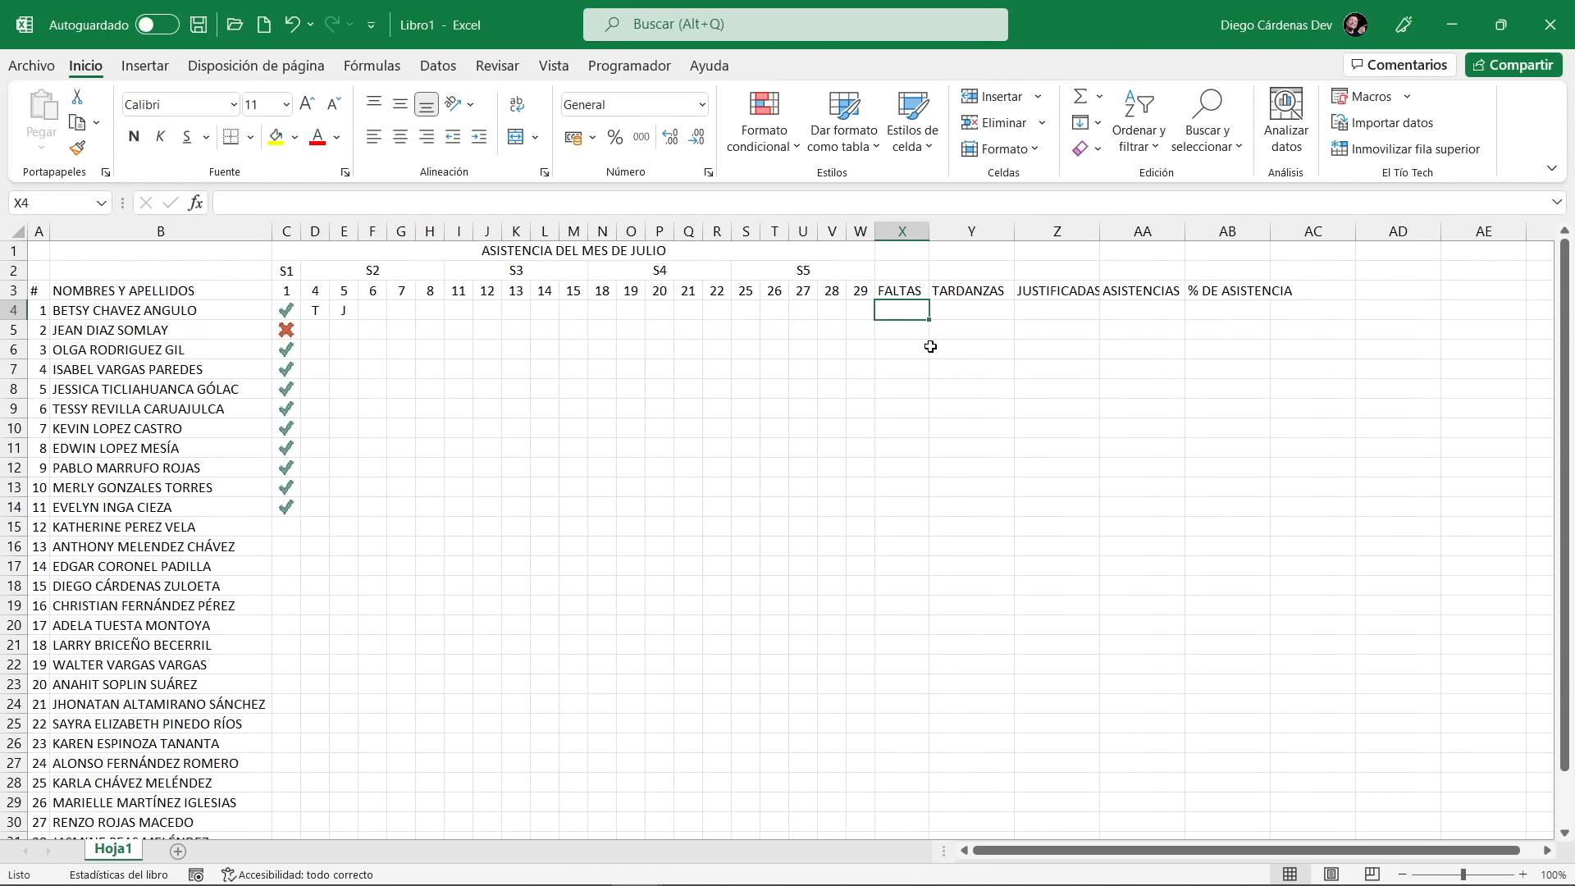
Merge and center rows 1 to 3 separately in each summary column from X to AB
drag(903, 246, 903, 294)
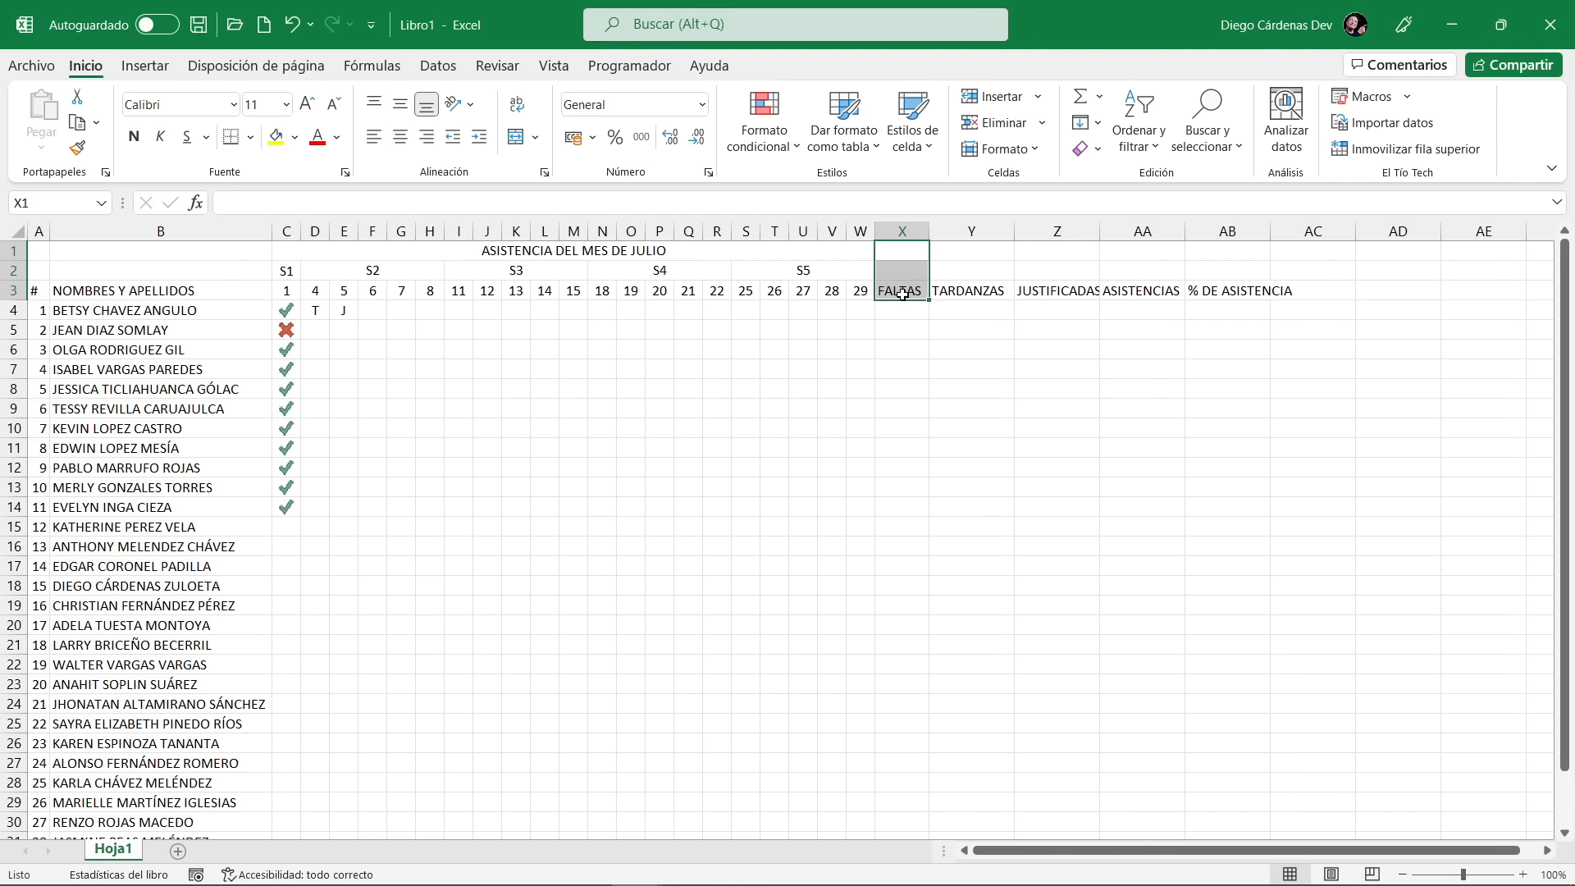
click(515, 136)
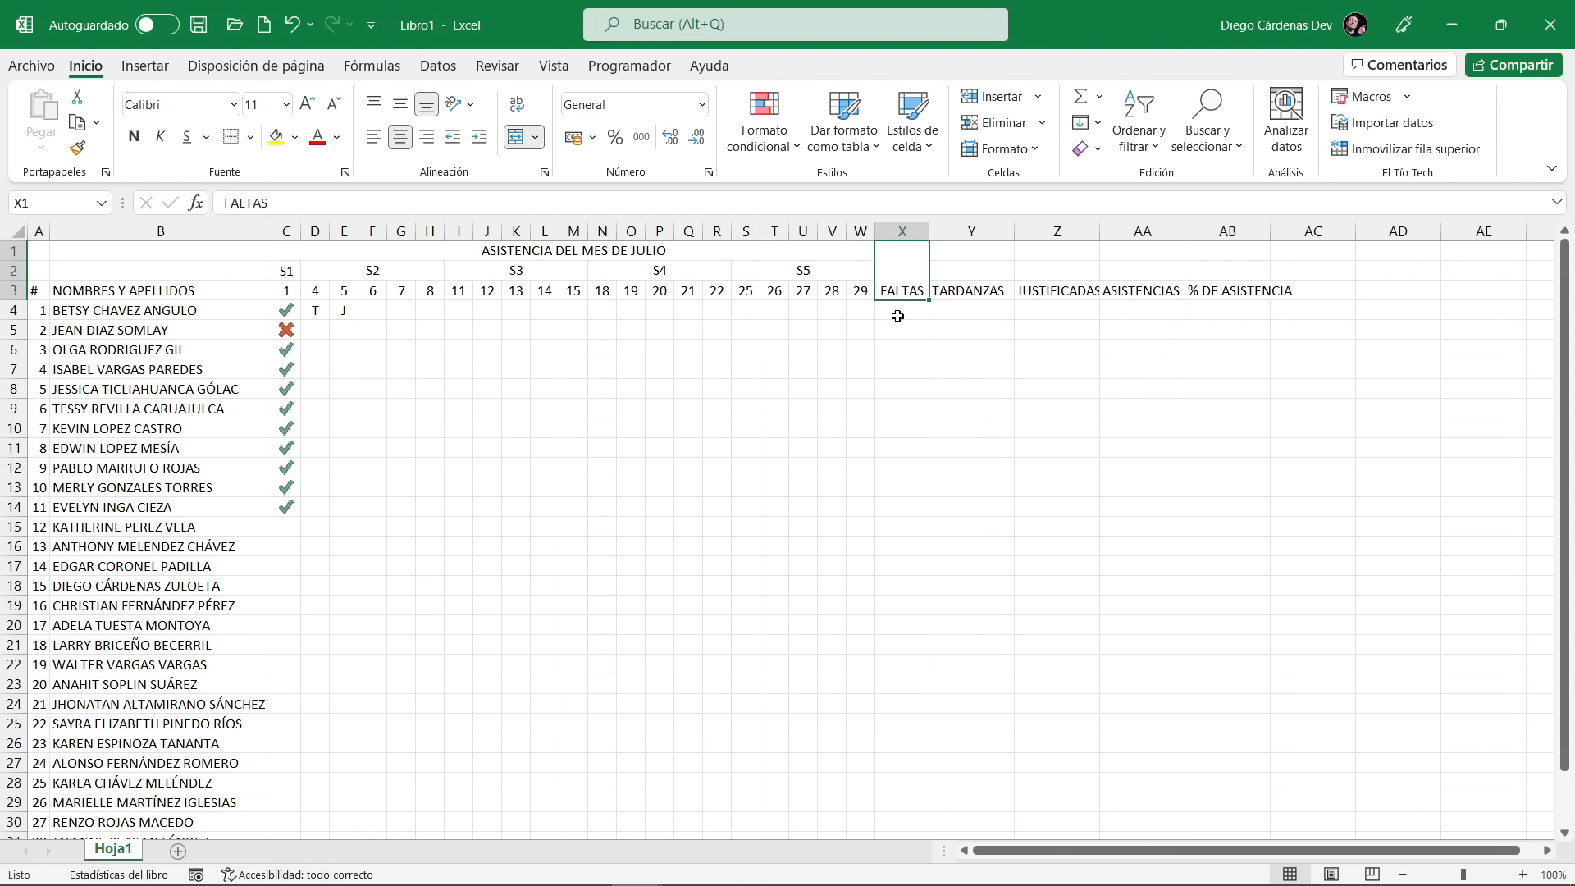
drag(960, 251, 964, 291)
click(513, 138)
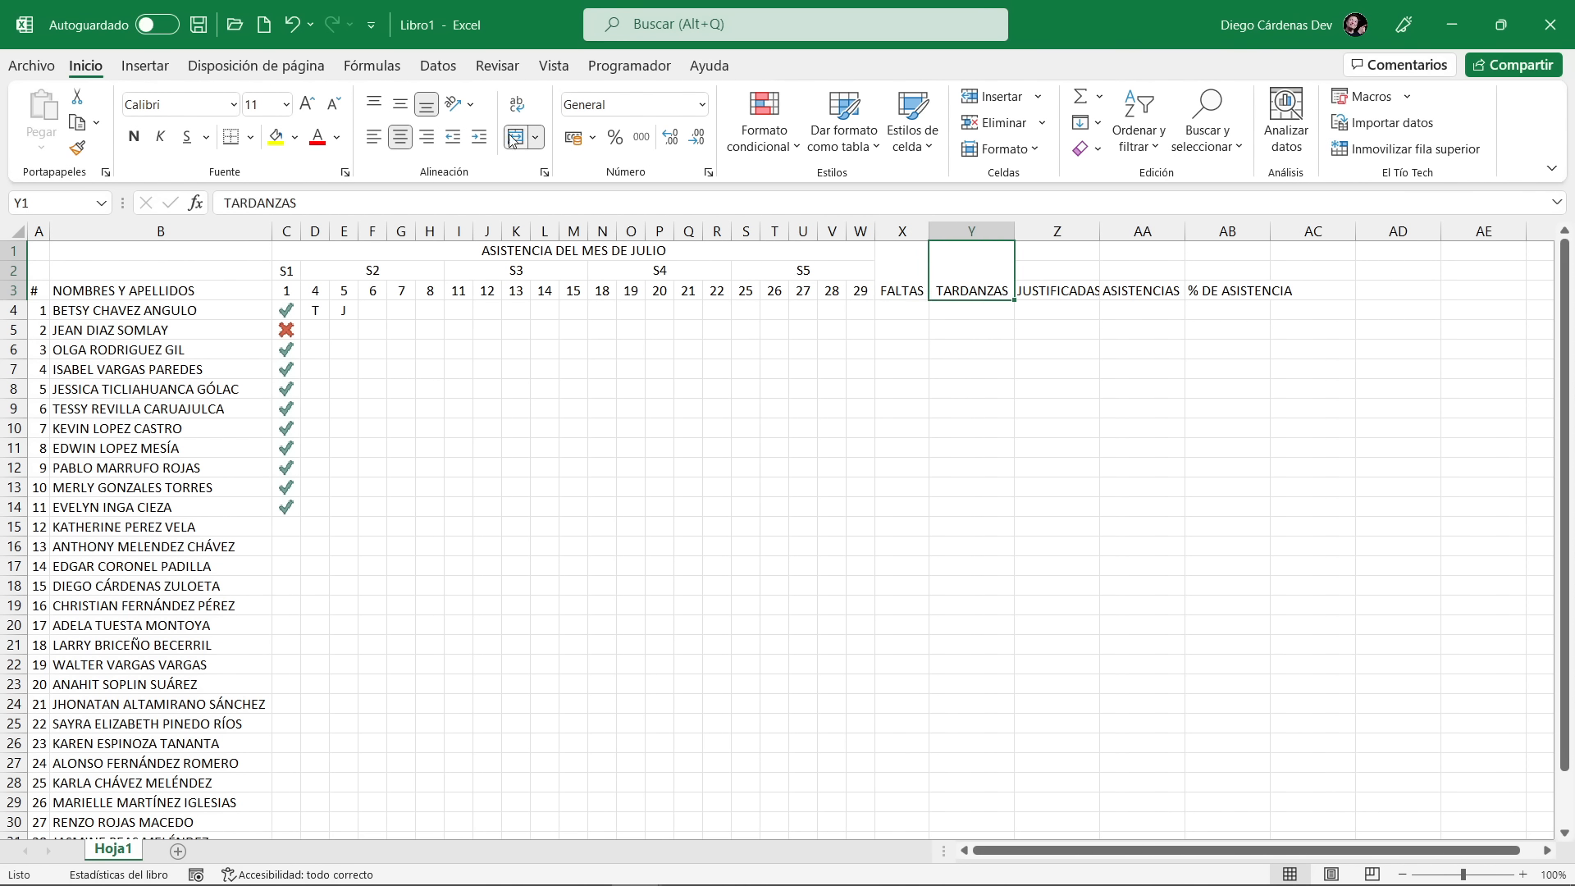
drag(1053, 254, 1129, 291)
click(515, 137)
click(518, 141)
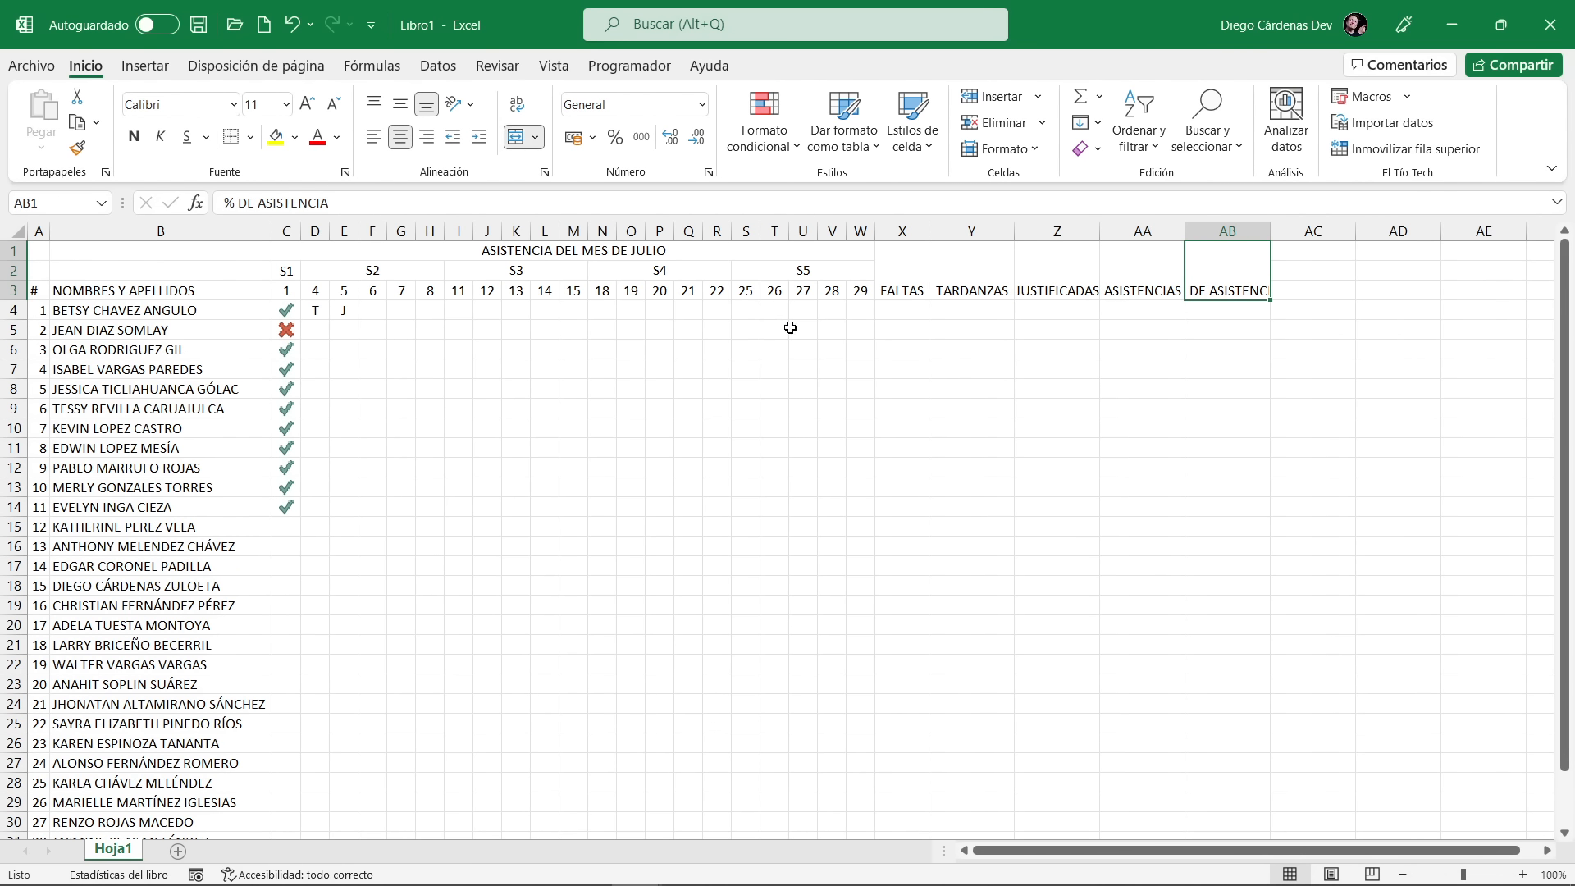
Rotate the five summary headers in X1:AB3 to read upward and reduce their font size to 10
drag(909, 270, 1227, 275)
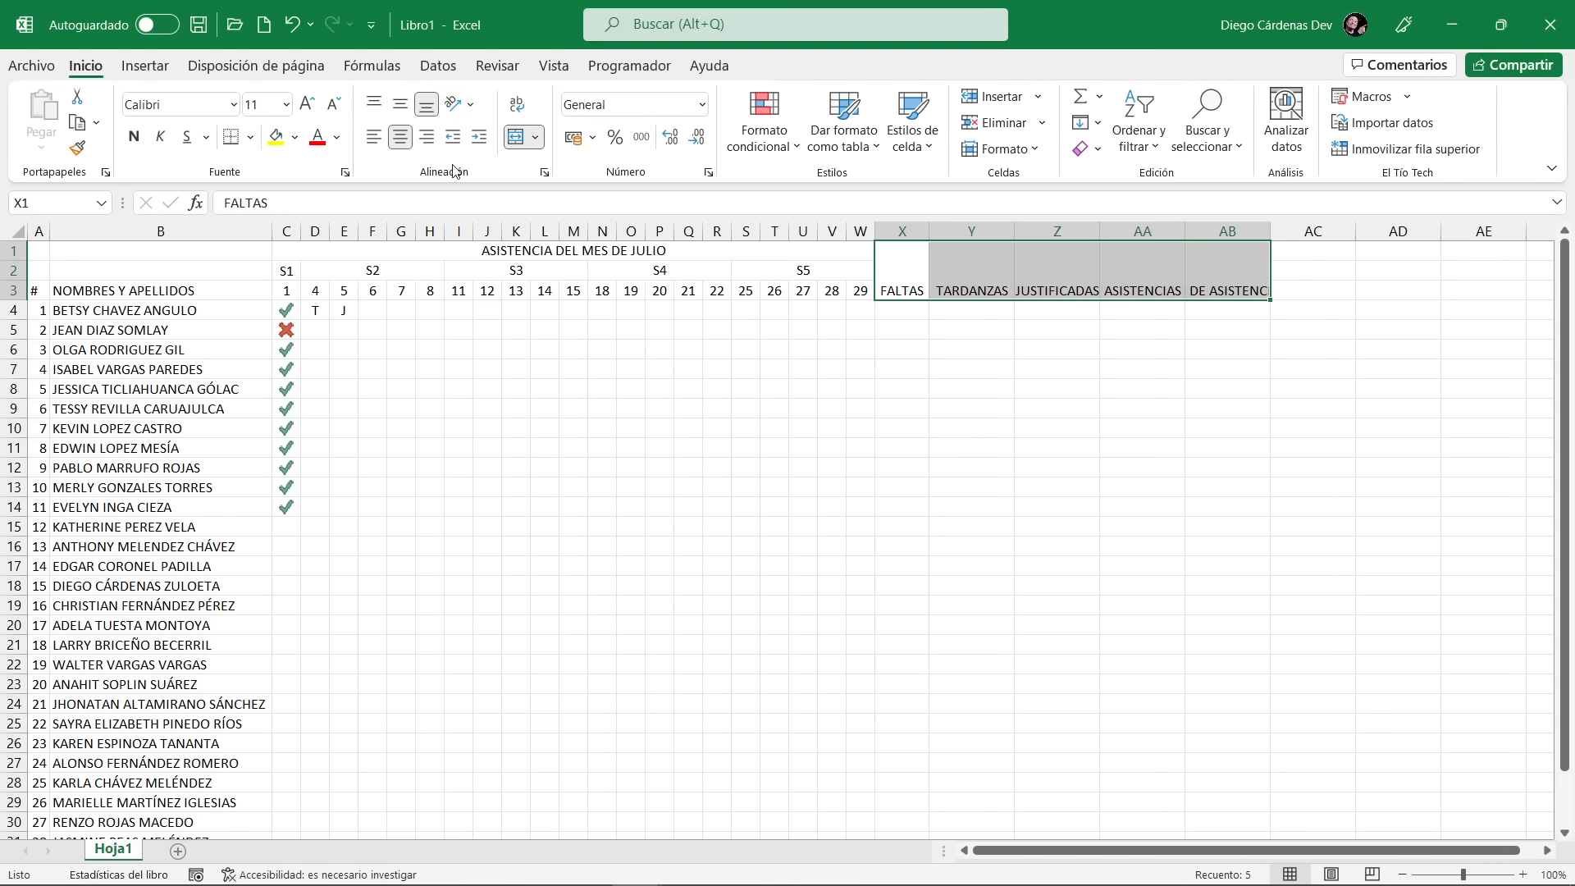
click(459, 108)
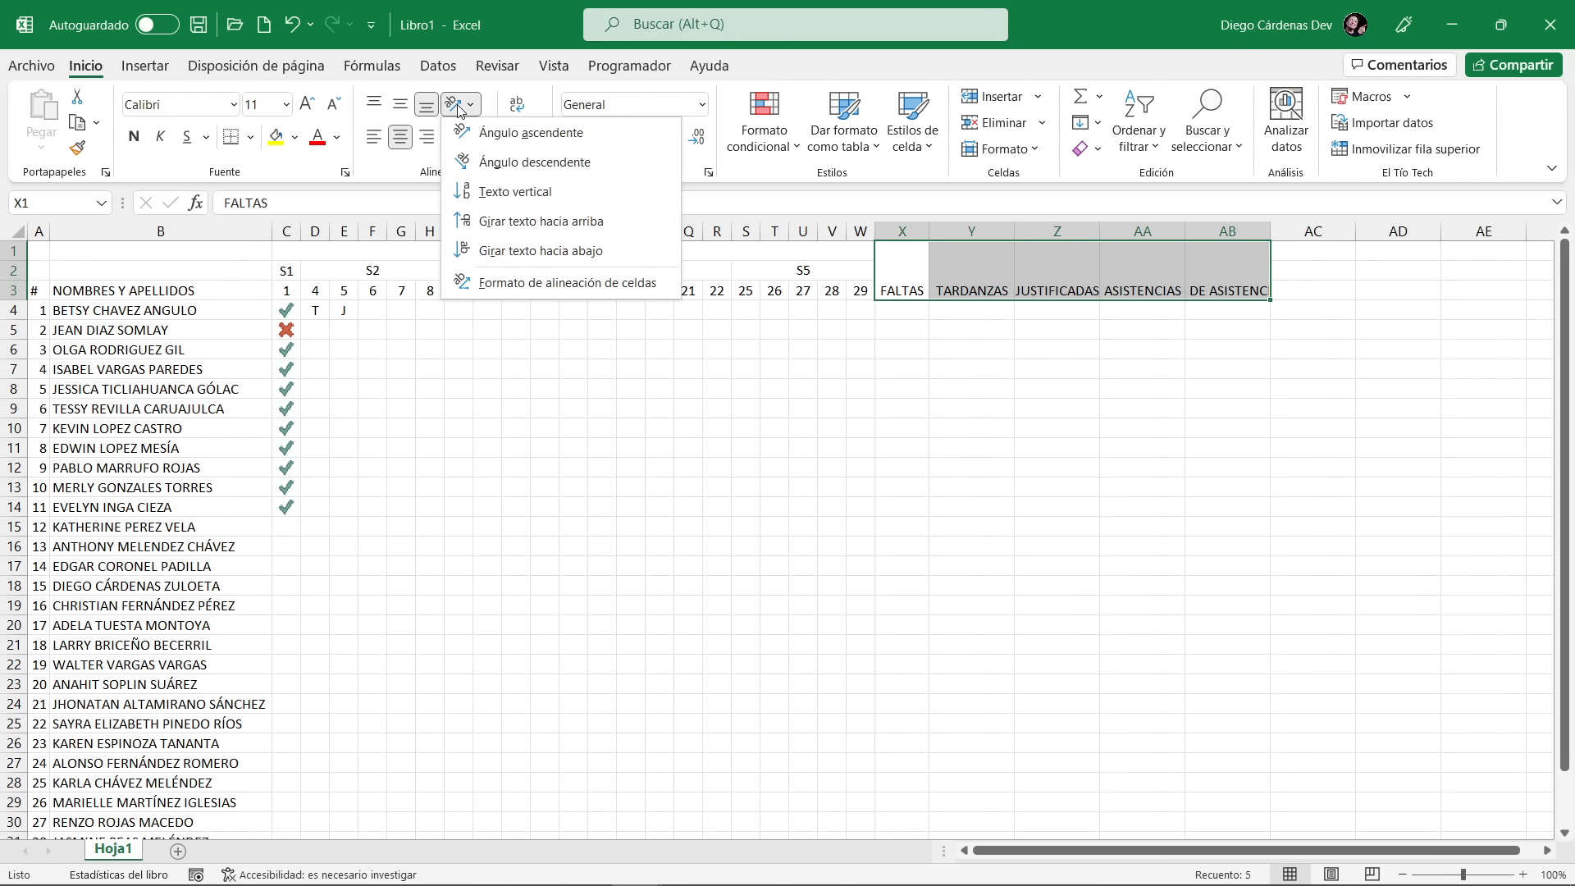
click(488, 223)
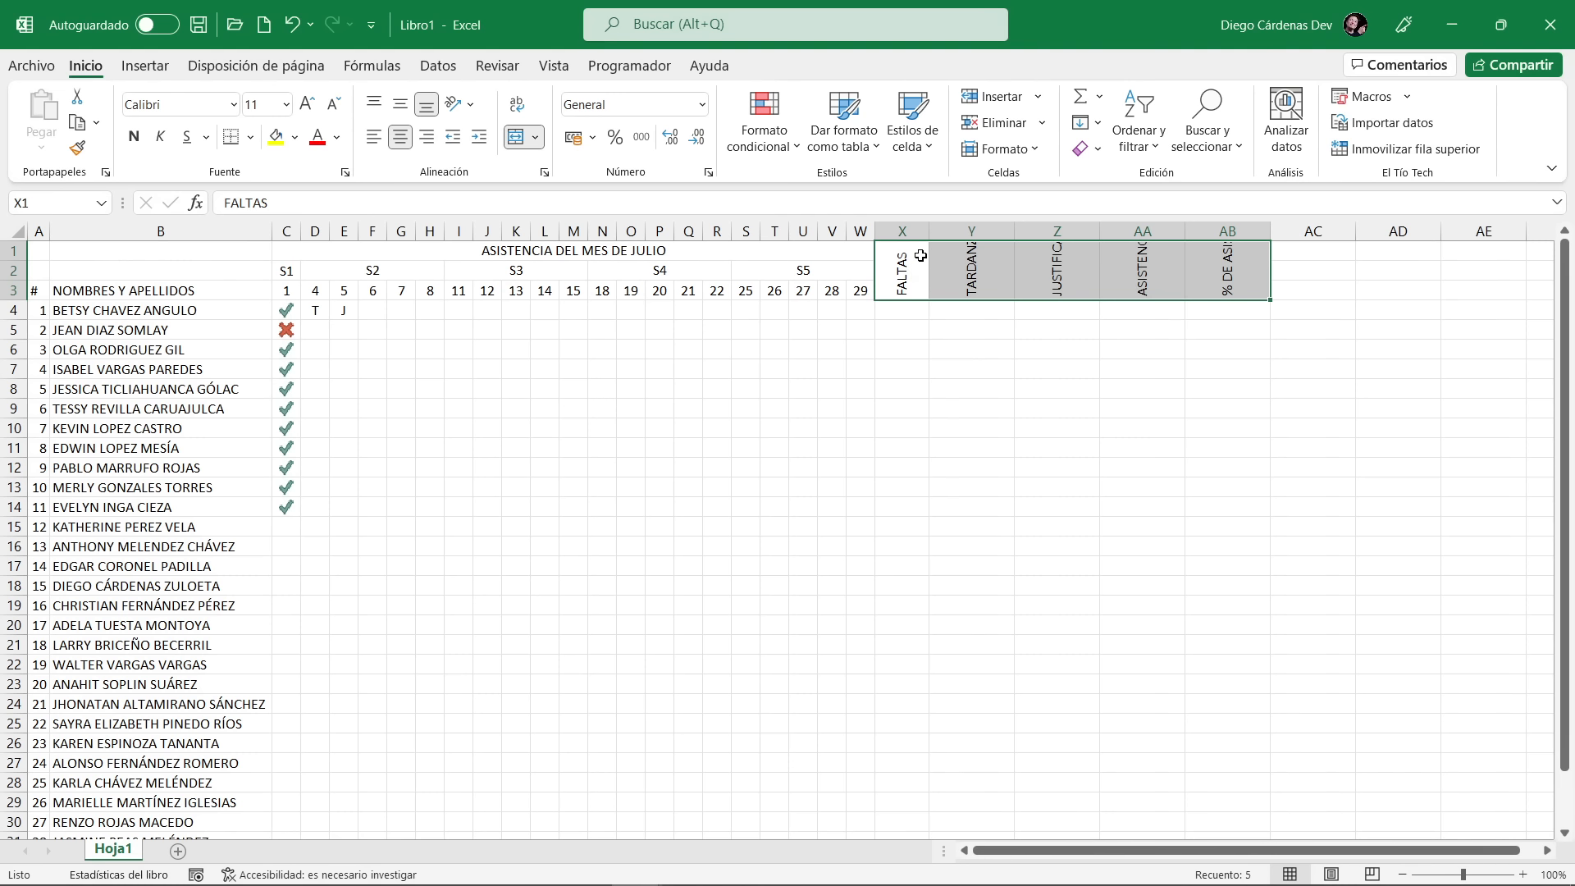
click(334, 104)
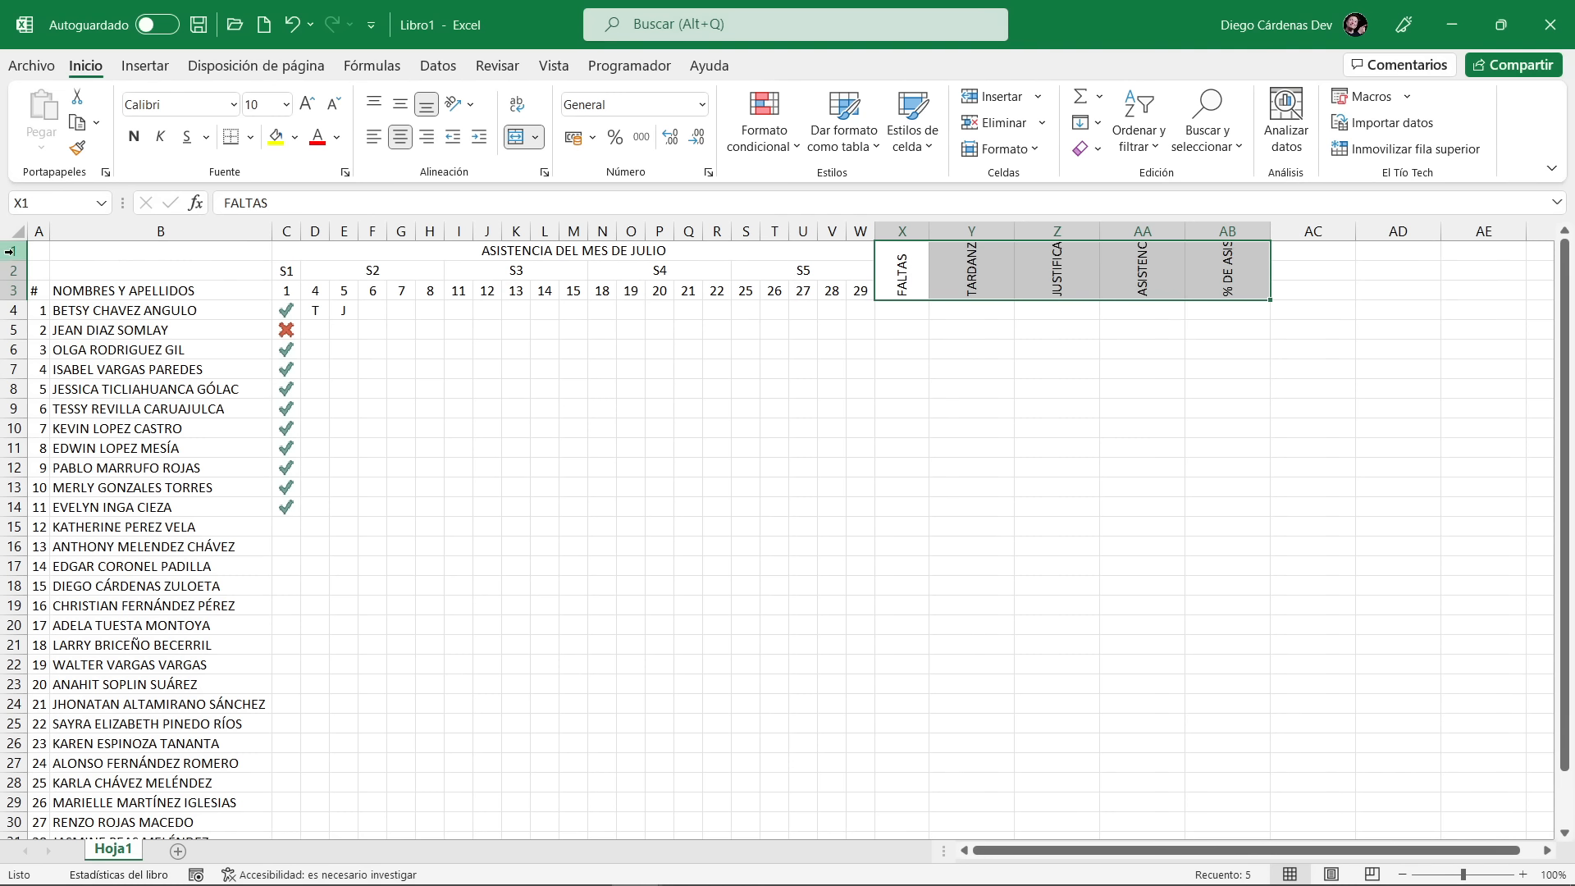
Increase the height of rows 1 to 3 and wrap the text of the % DE ASISTENCIA header
drag(10, 251, 16, 328)
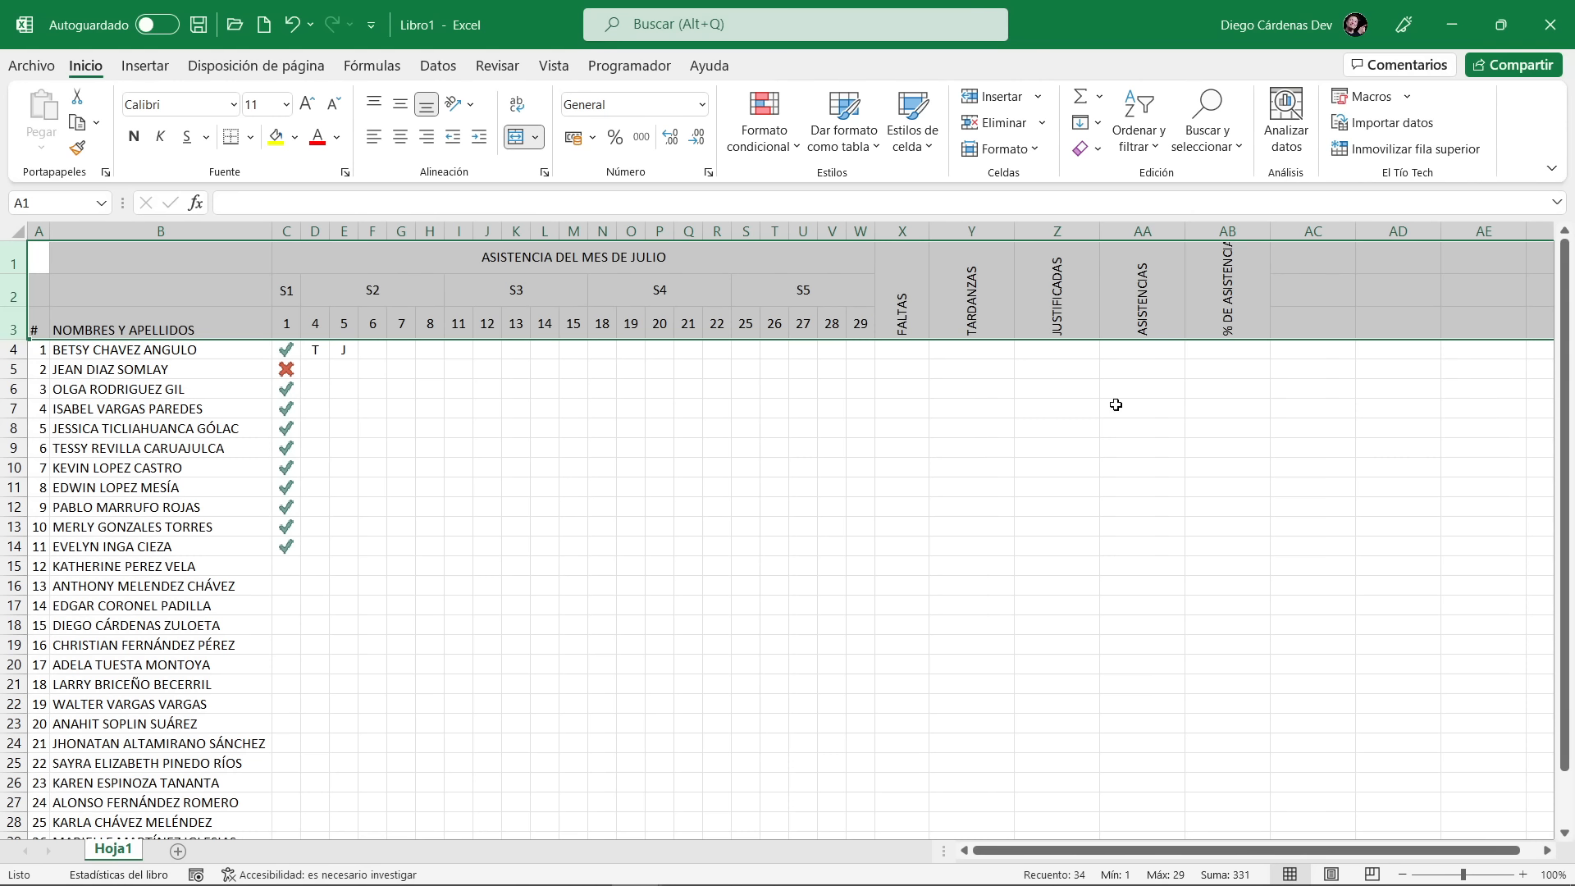
click(1239, 310)
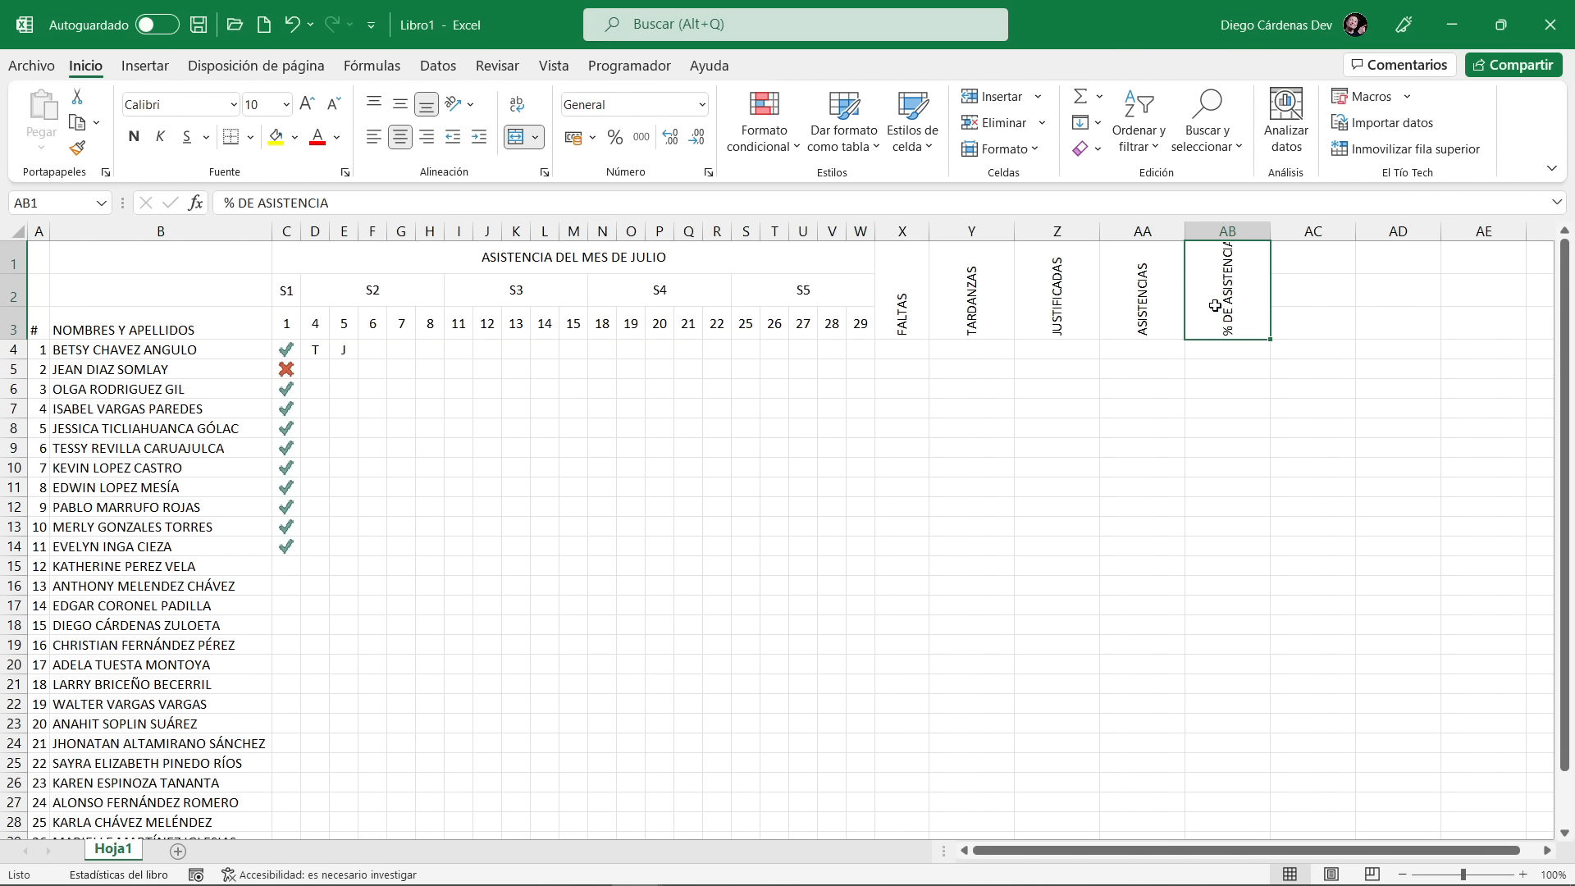
click(519, 105)
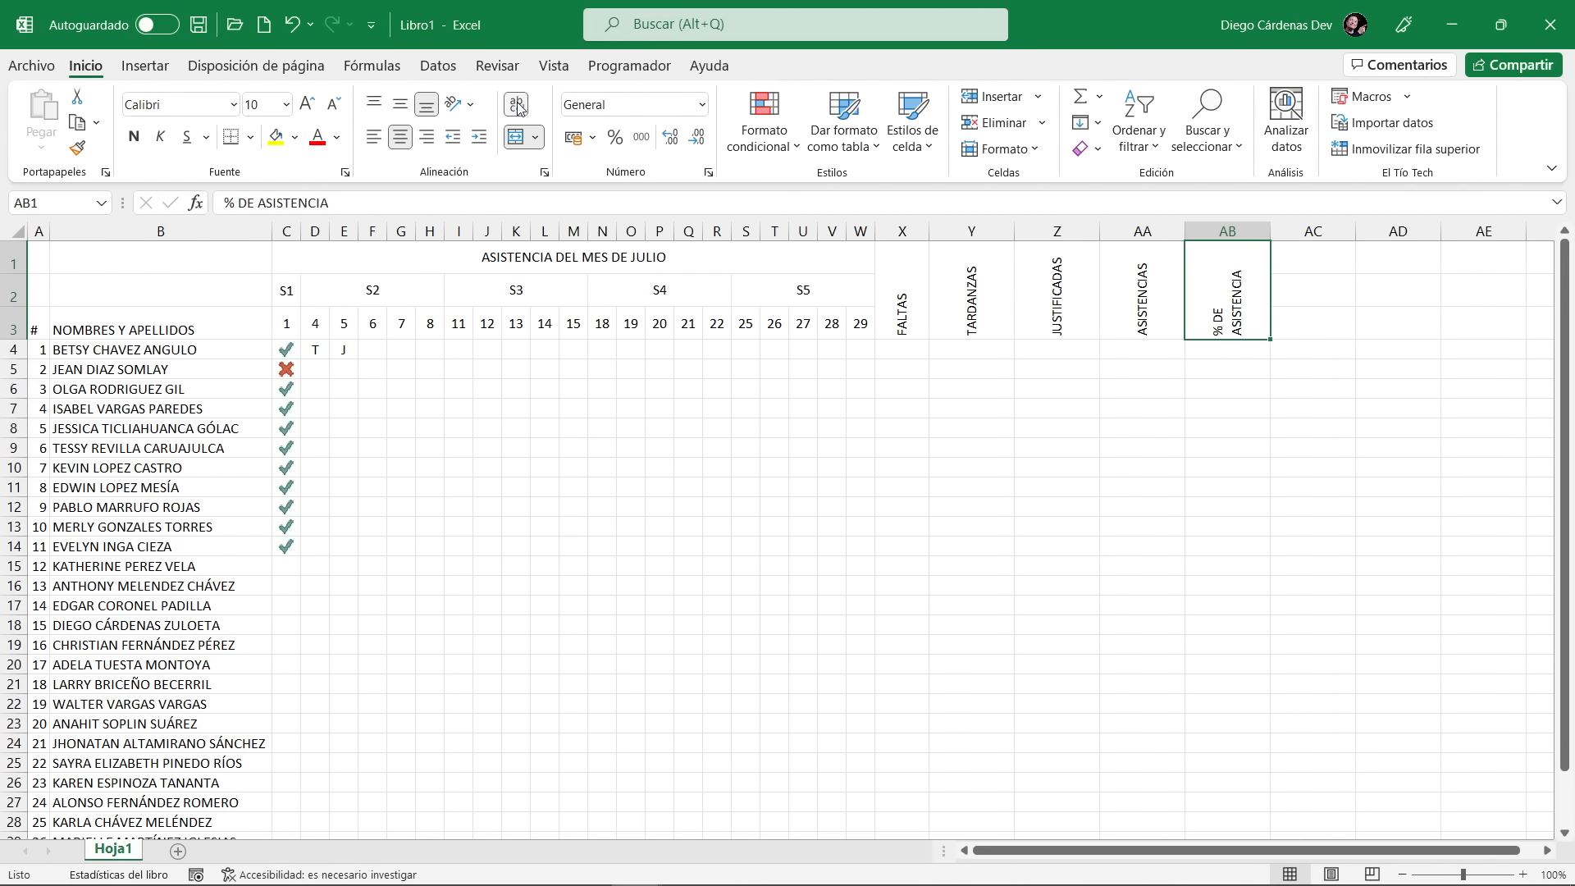
Middle-align the five summary headers vertically and narrow columns X to AB to an equal width
drag(906, 283, 1231, 324)
click(400, 104)
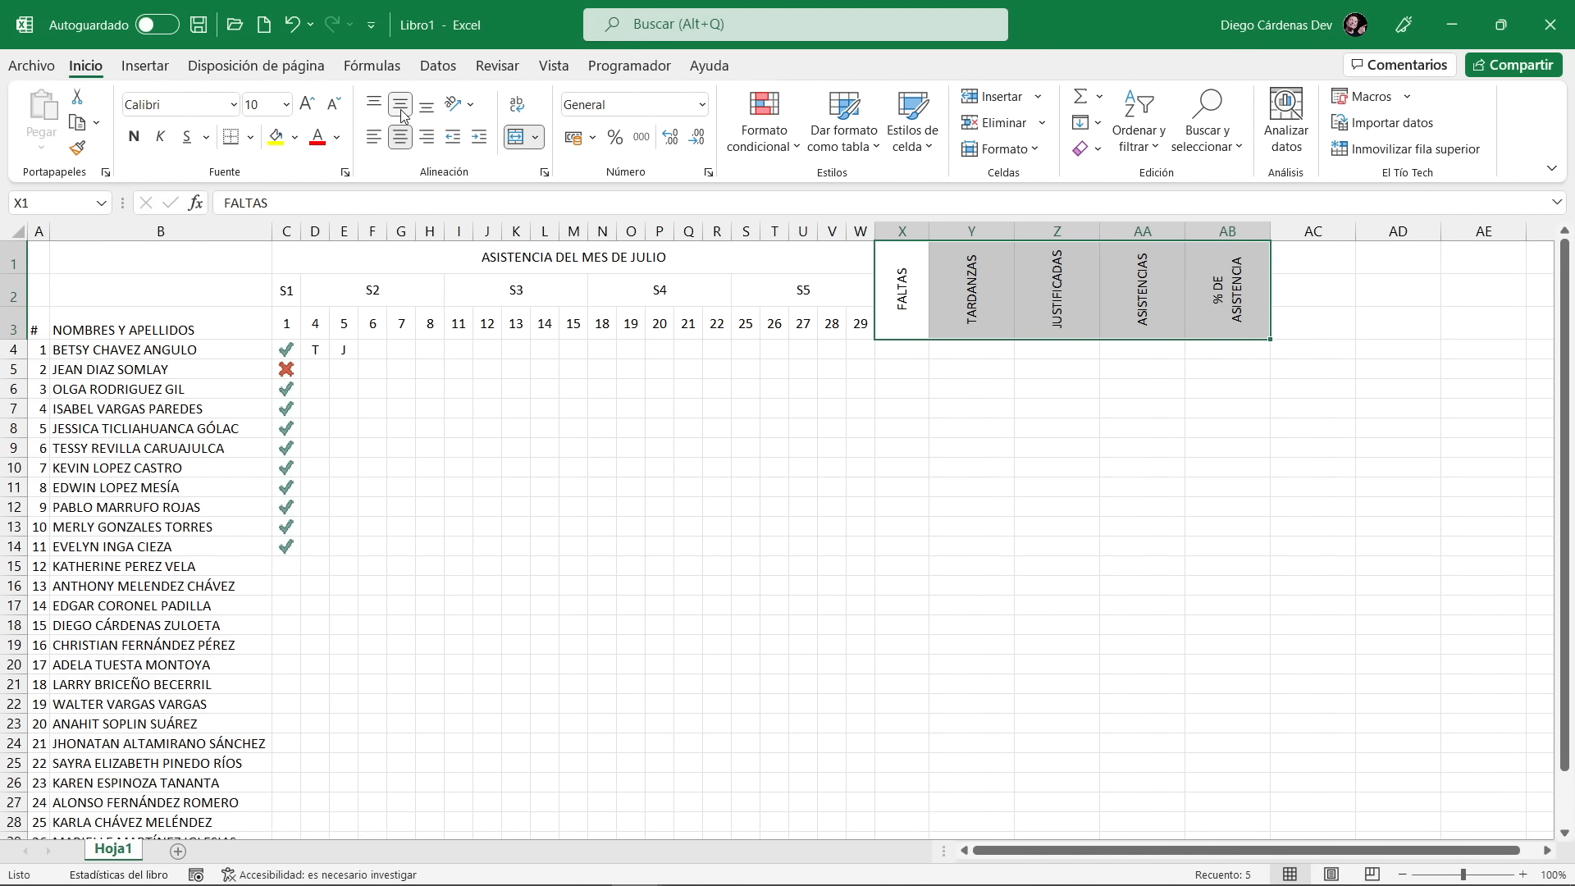
click(991, 400)
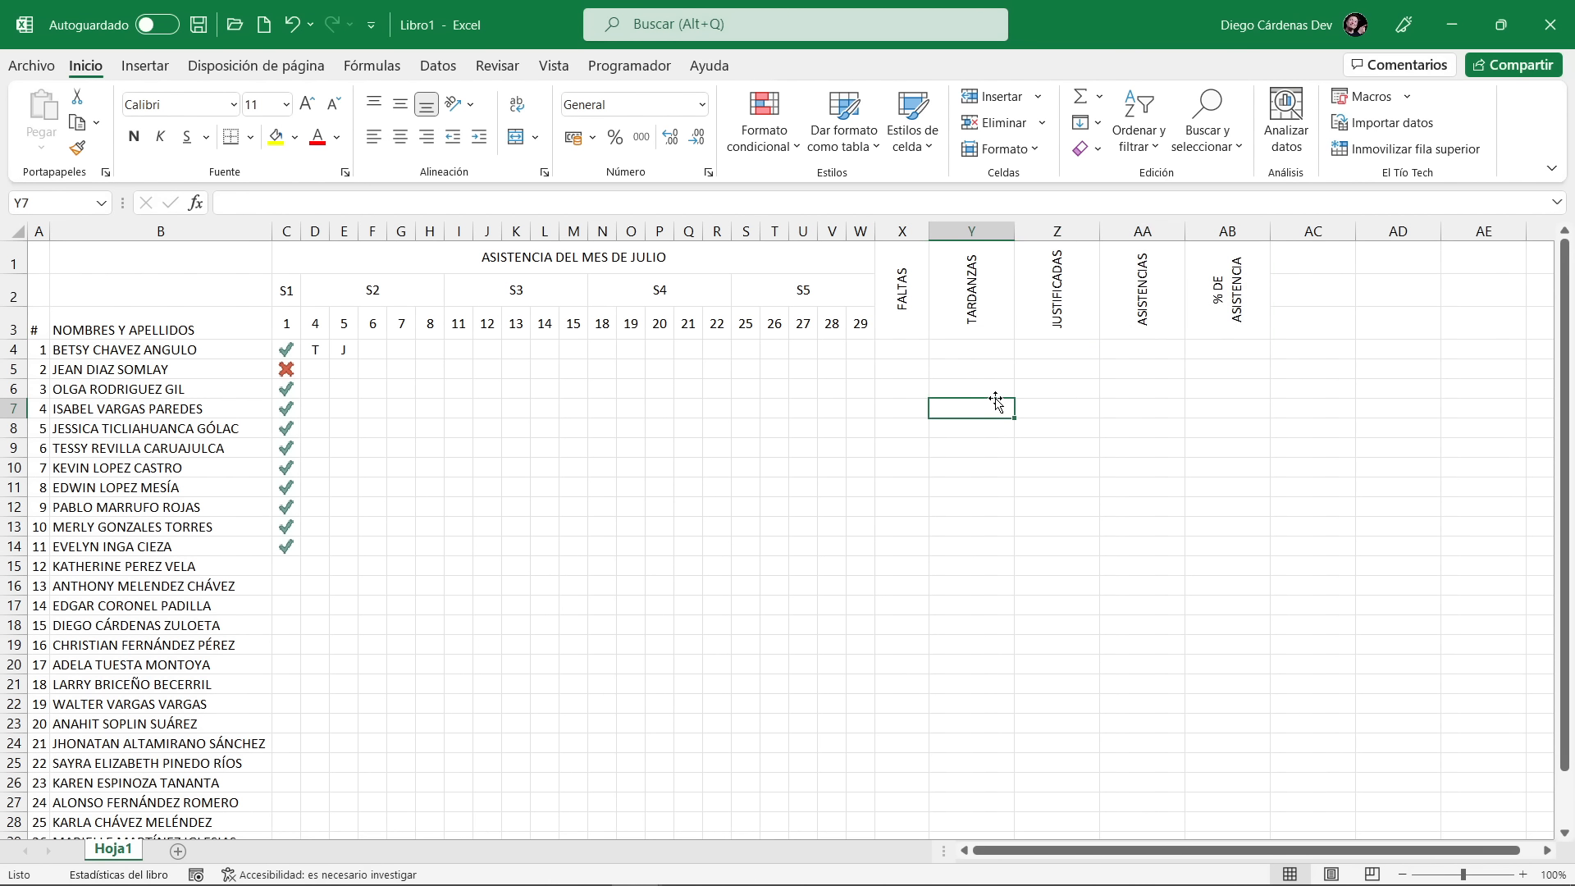
drag(886, 230, 1089, 231)
click(909, 370)
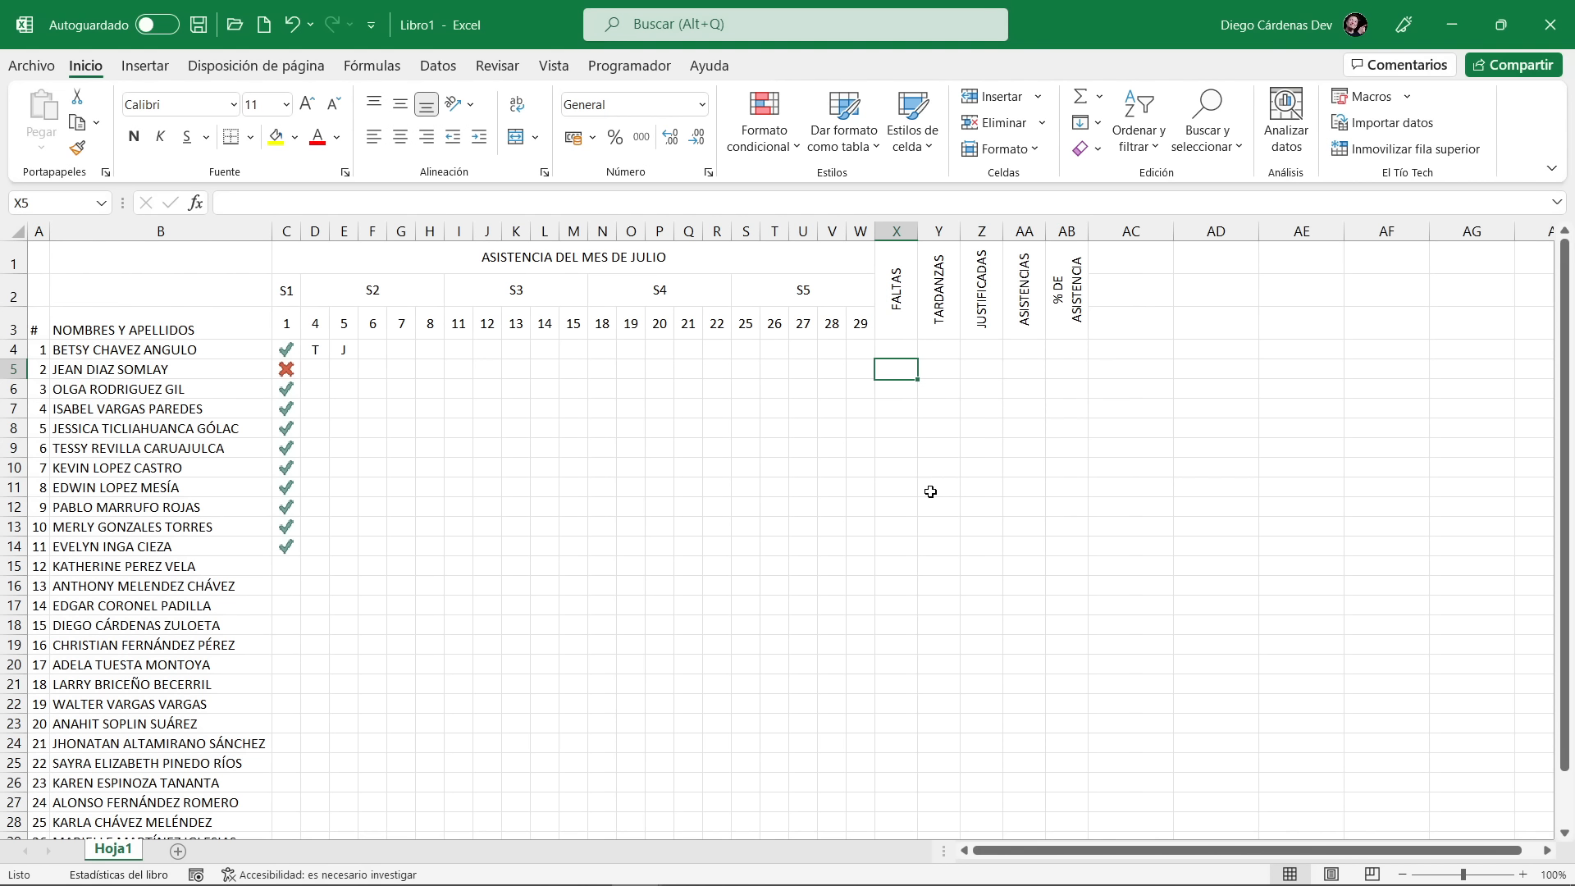
Enter =CONTAR.SI(C4:W4;0) in X4 to count the first student's absences
click(899, 348)
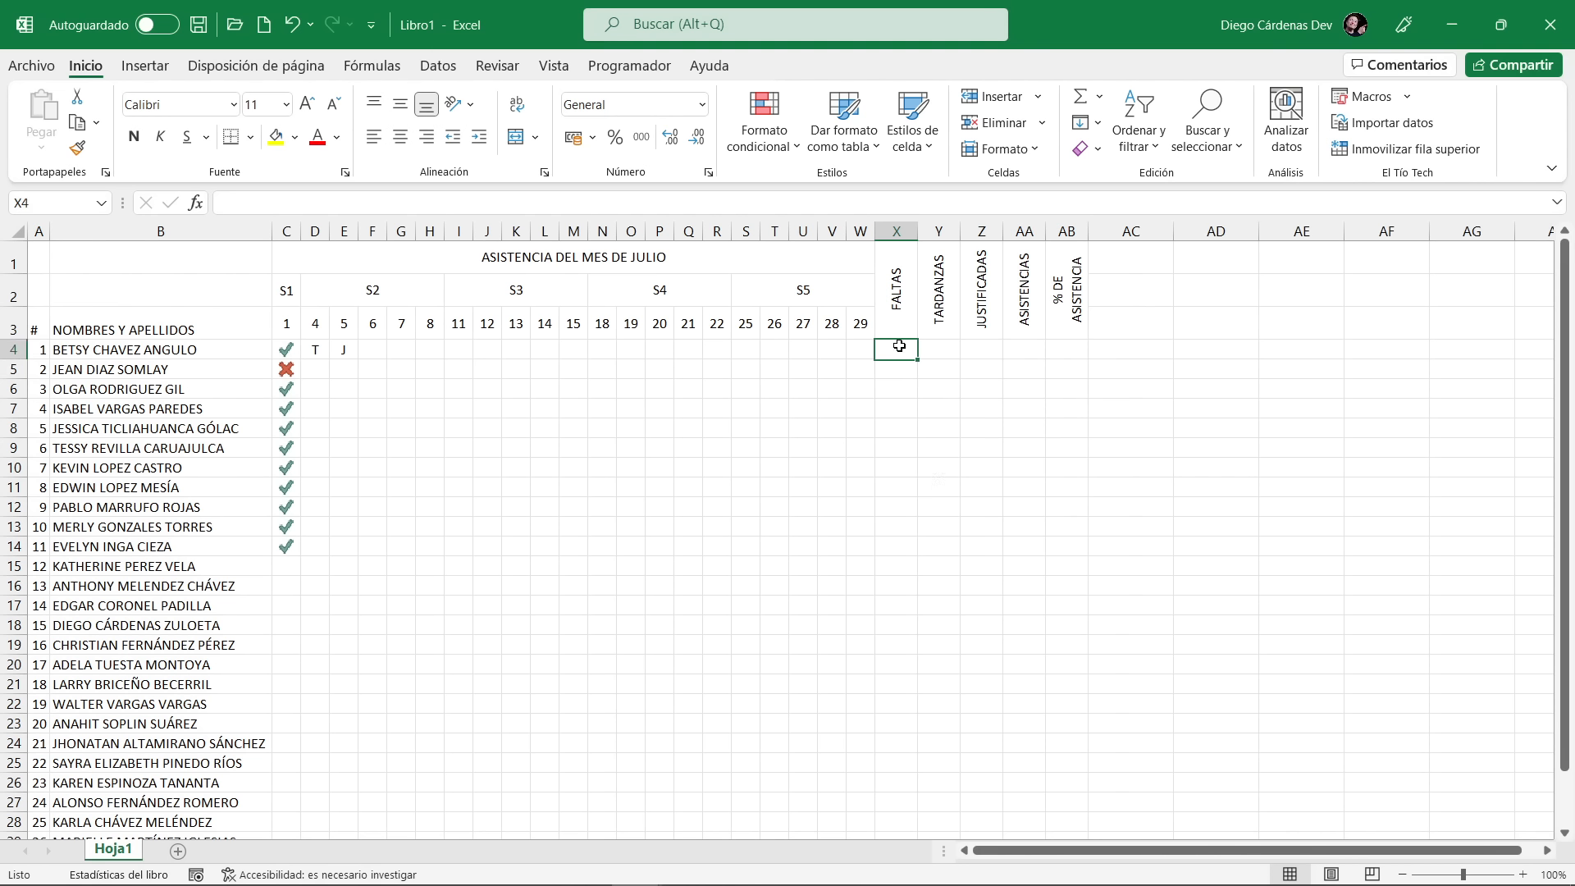
text(=)
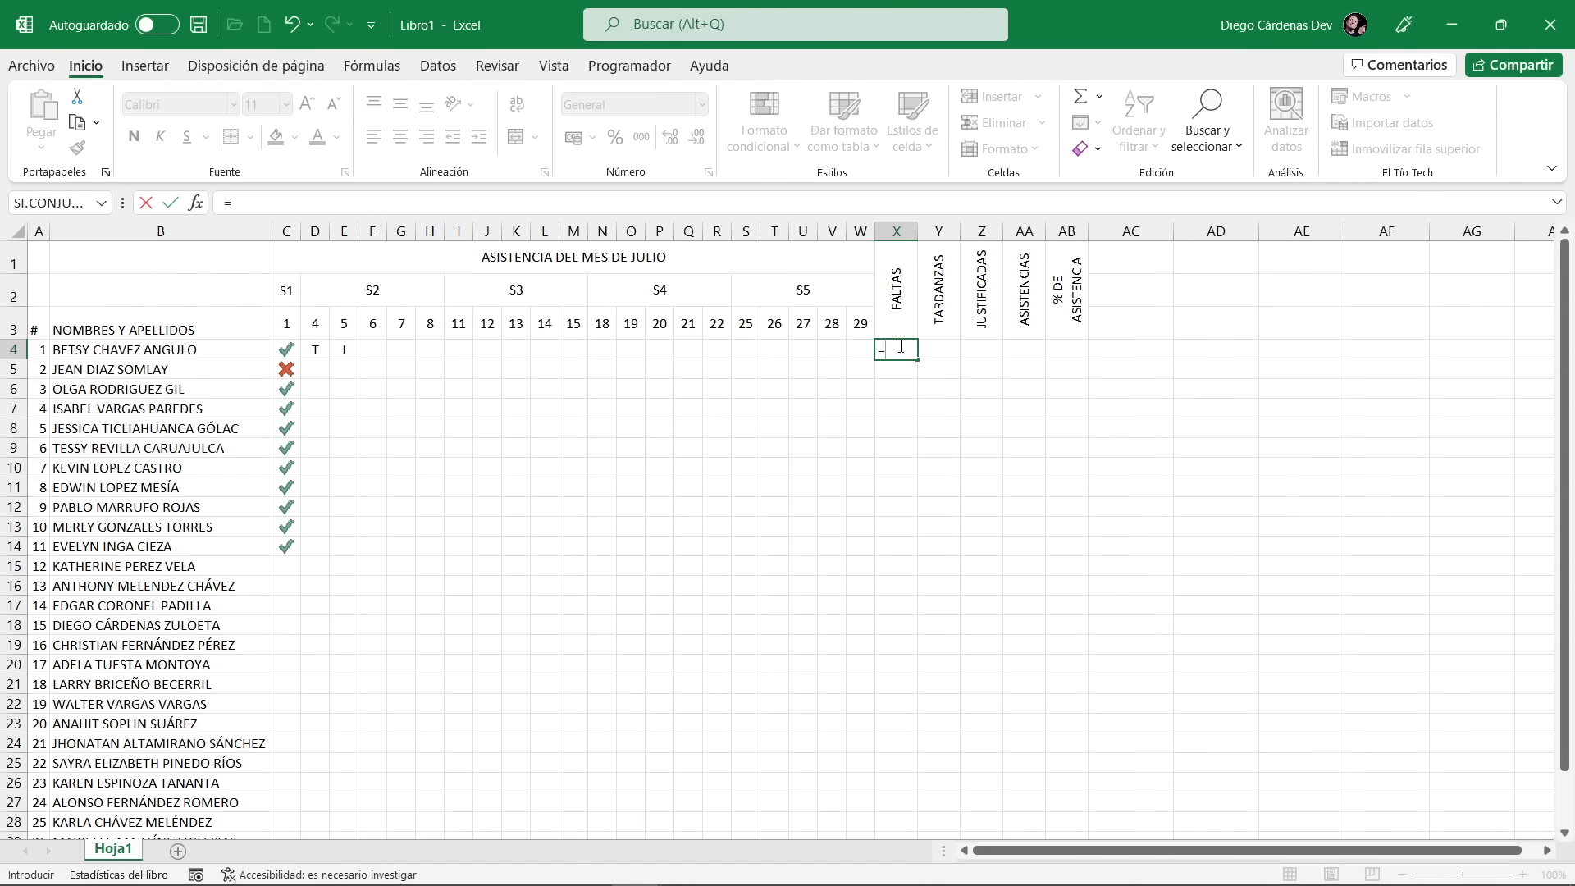
text(contar)
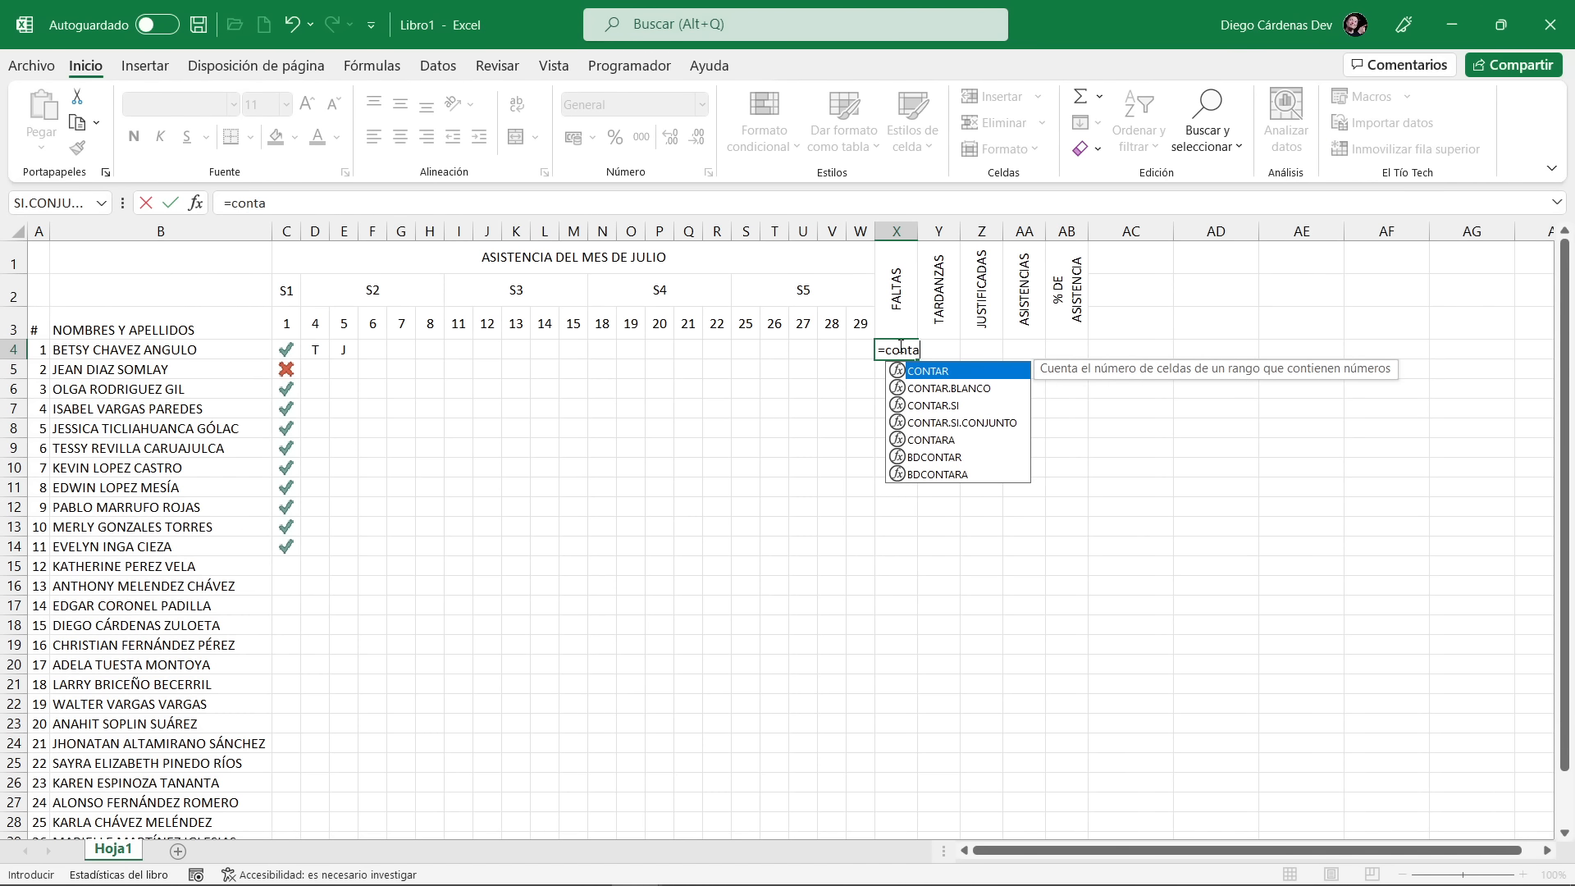
click(933, 407)
double_click(933, 405)
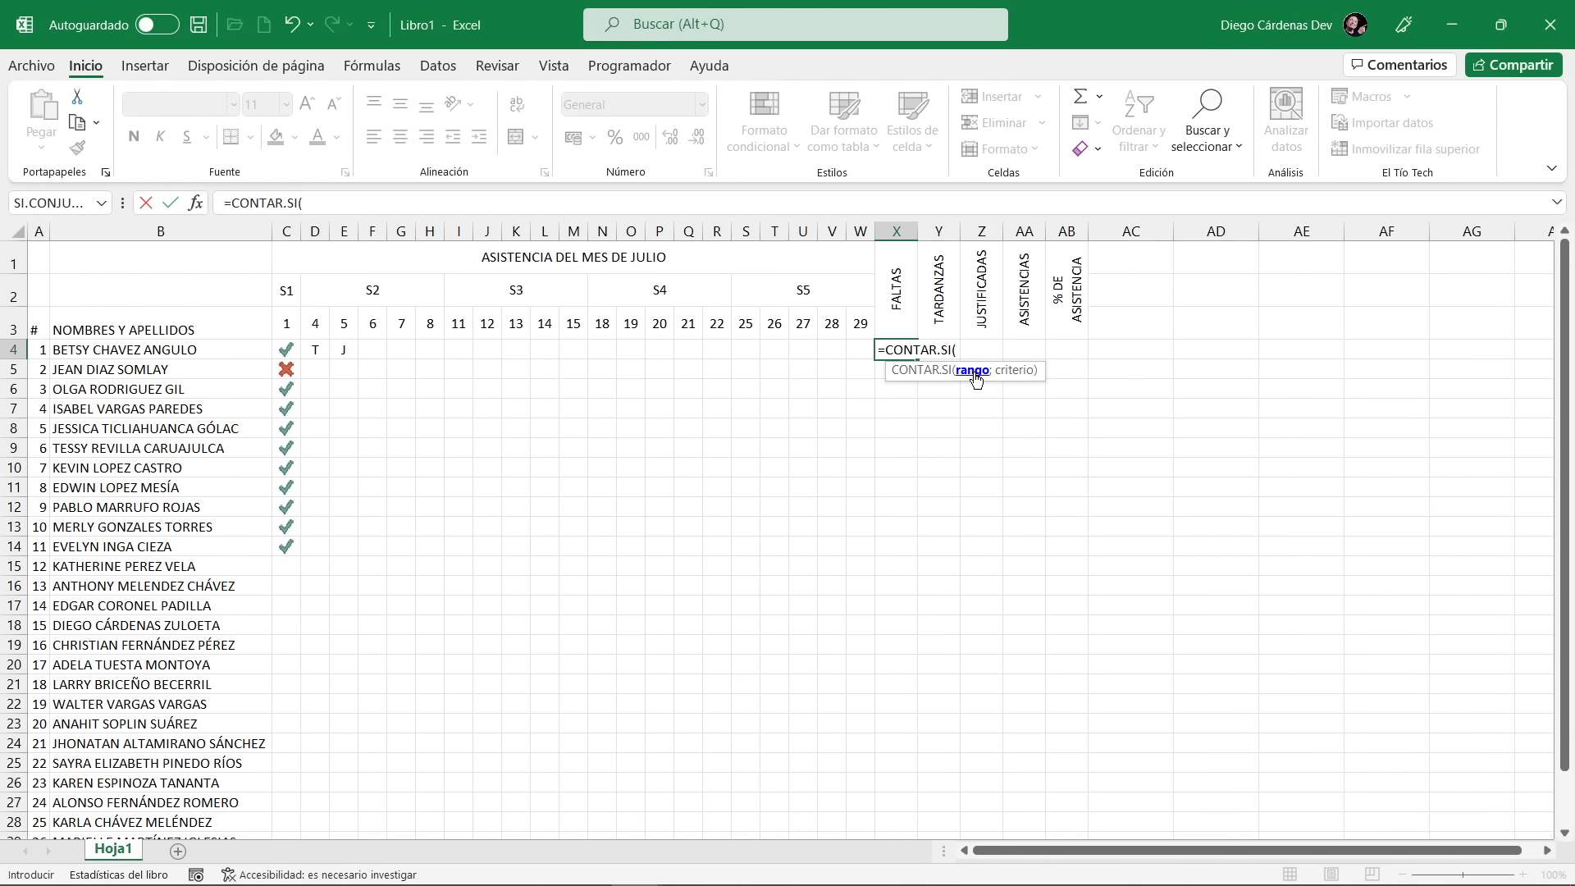
drag(285, 349, 868, 349)
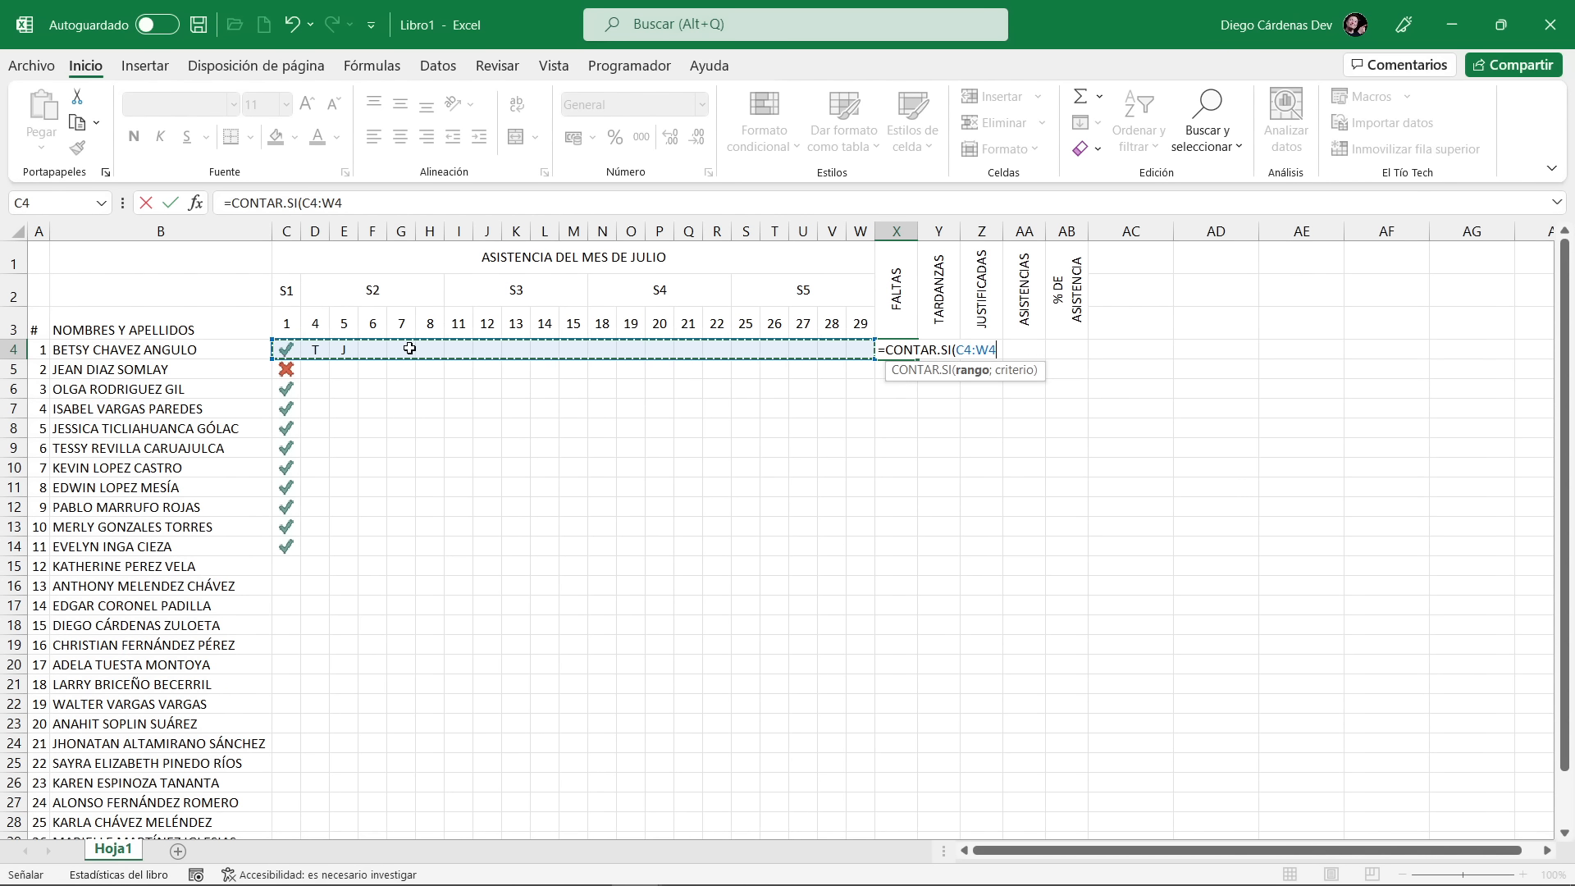
text(;)
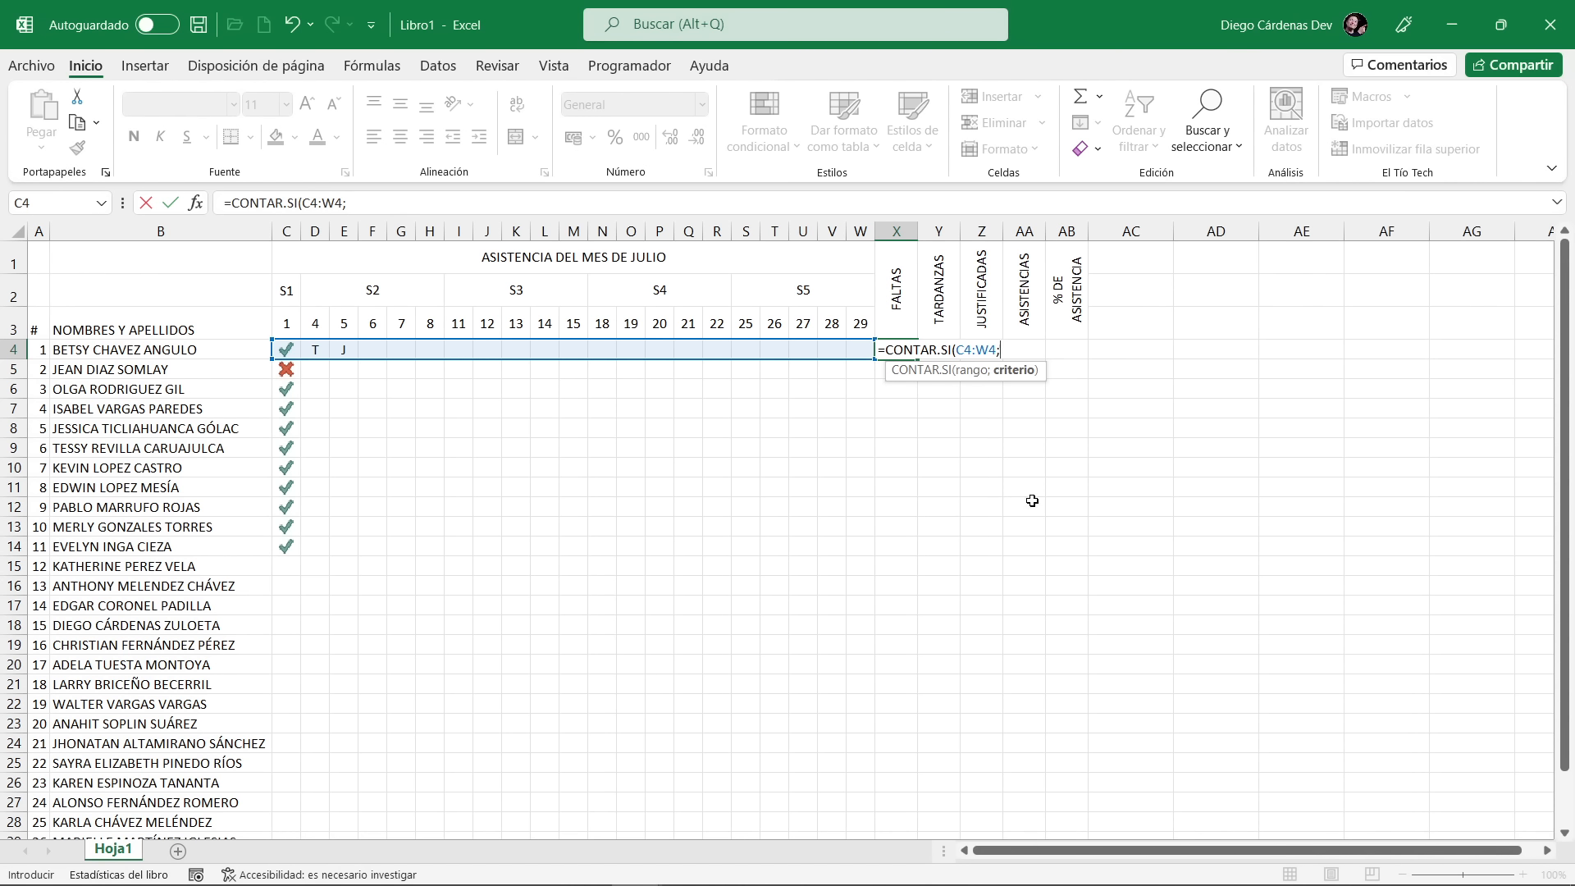
text(0))
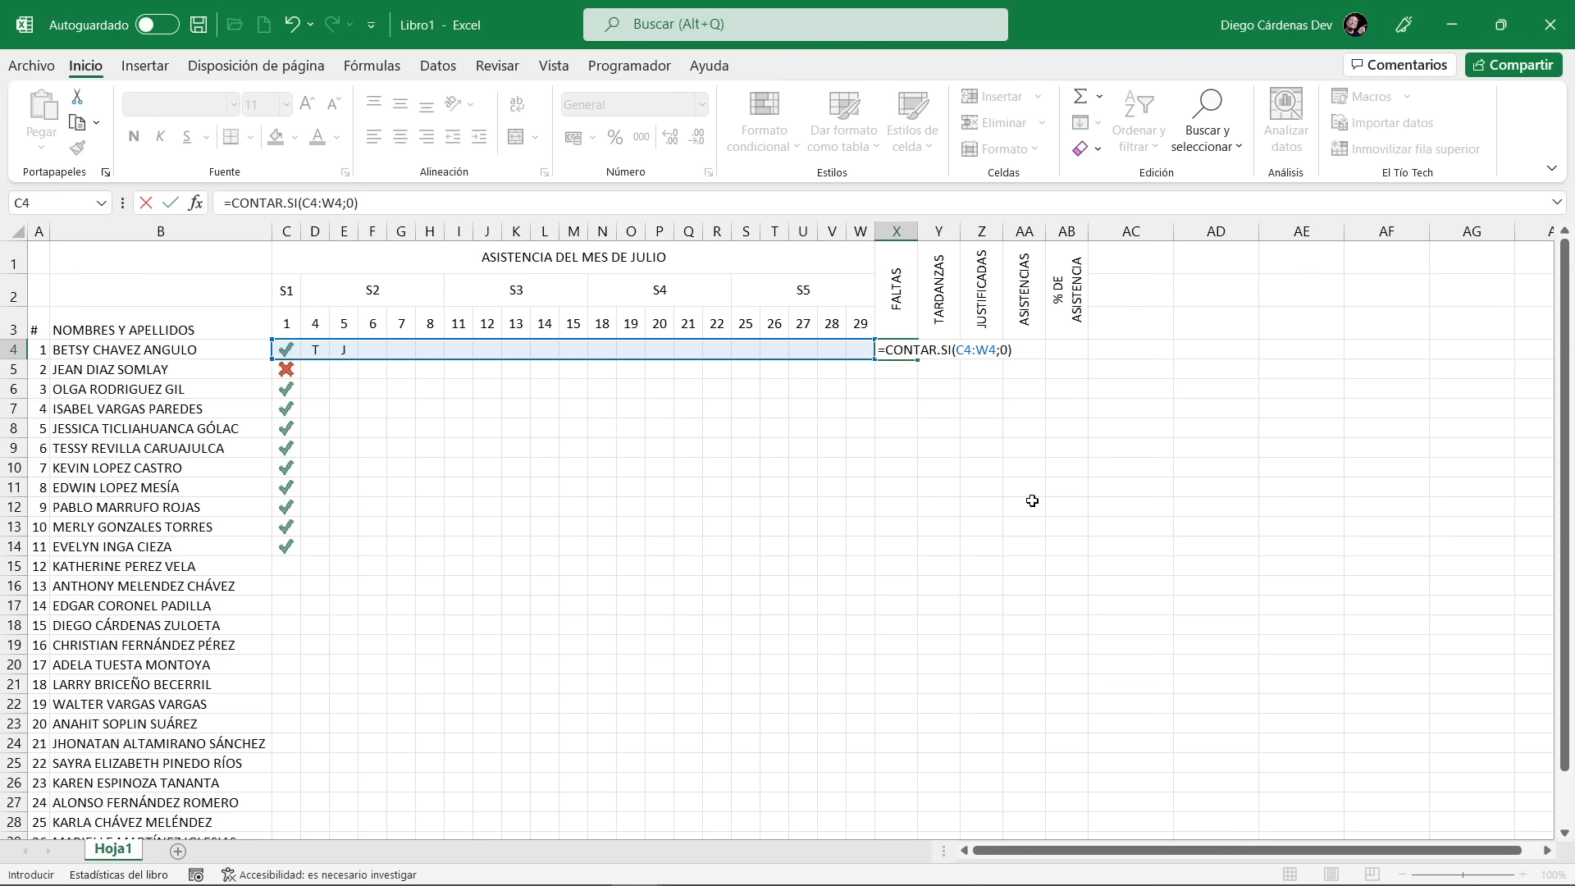
key(Return)
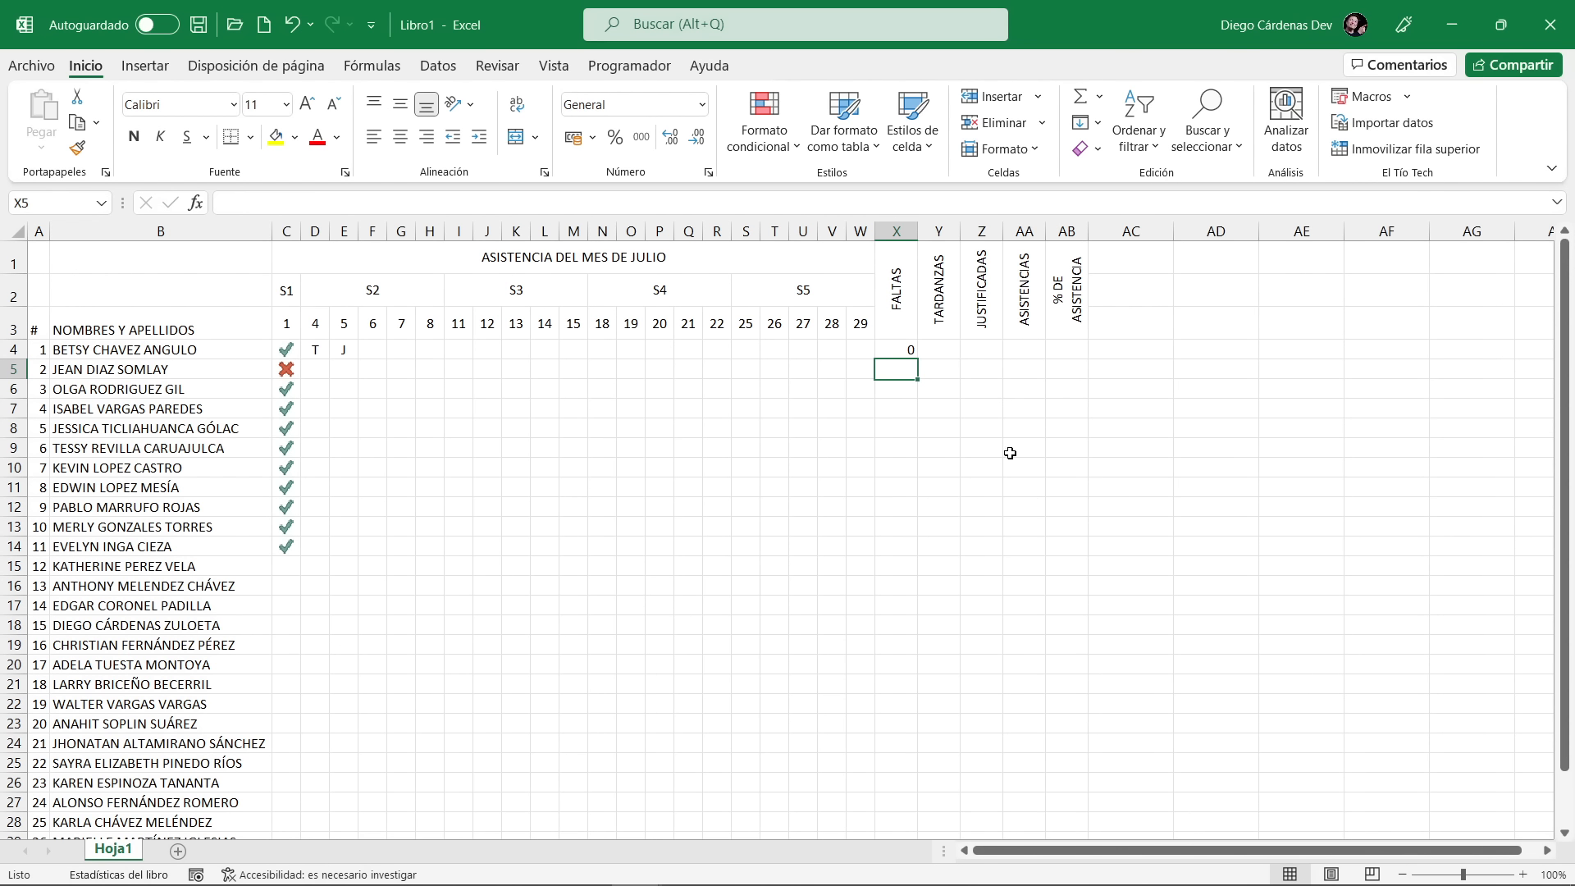
Fill in the first student's attendance in F4:K4, days 6 to 13, with 0, 0, 1, 0, 1 and 0
click(367, 348)
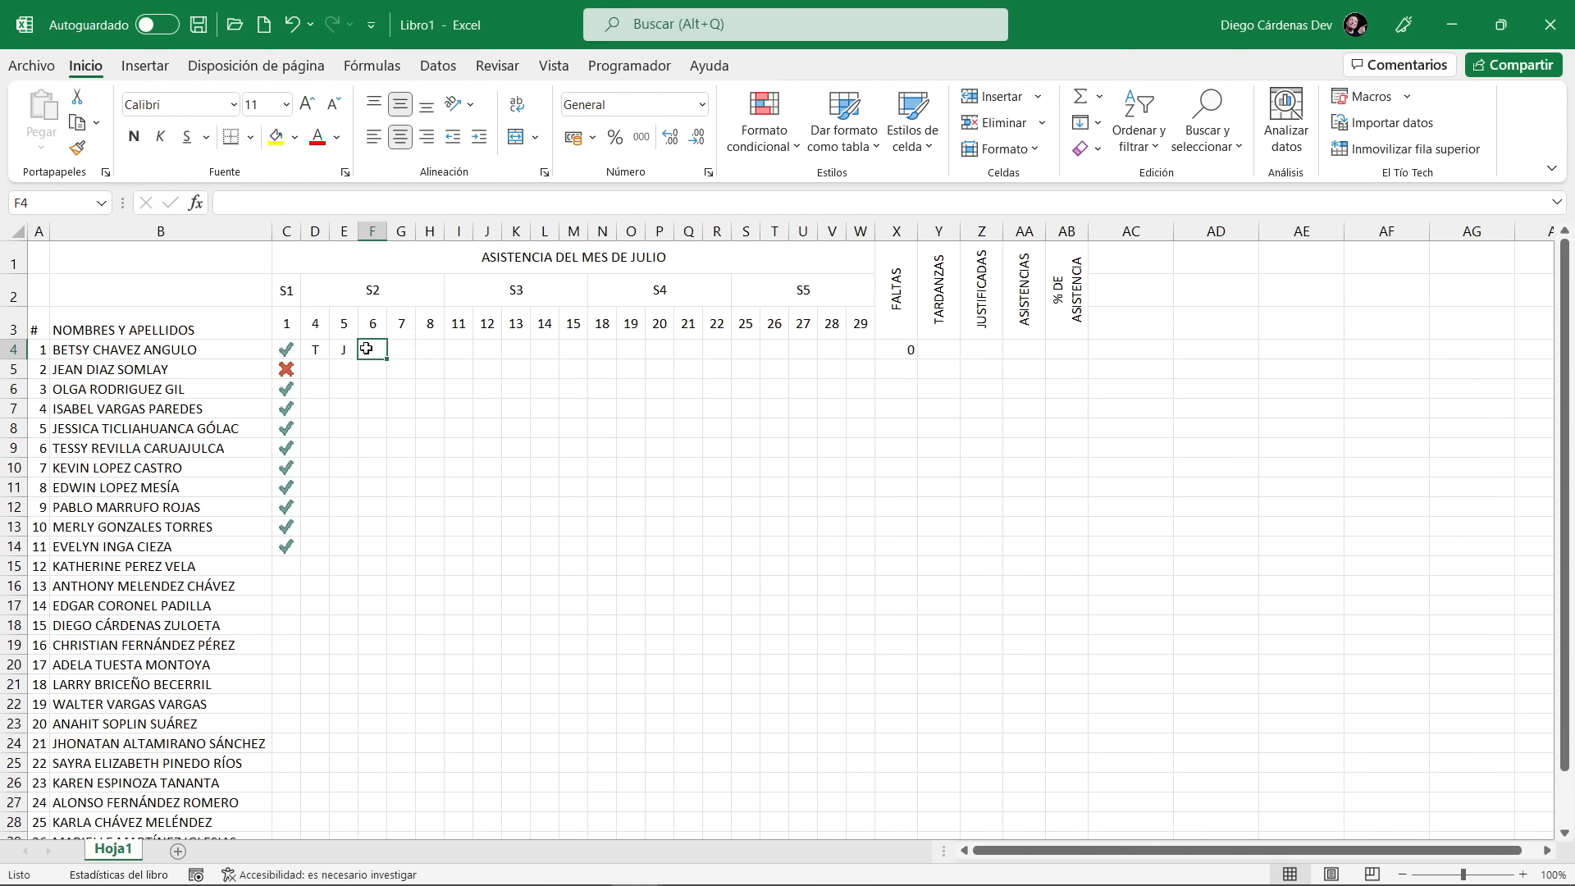
text(0)
key(Return)
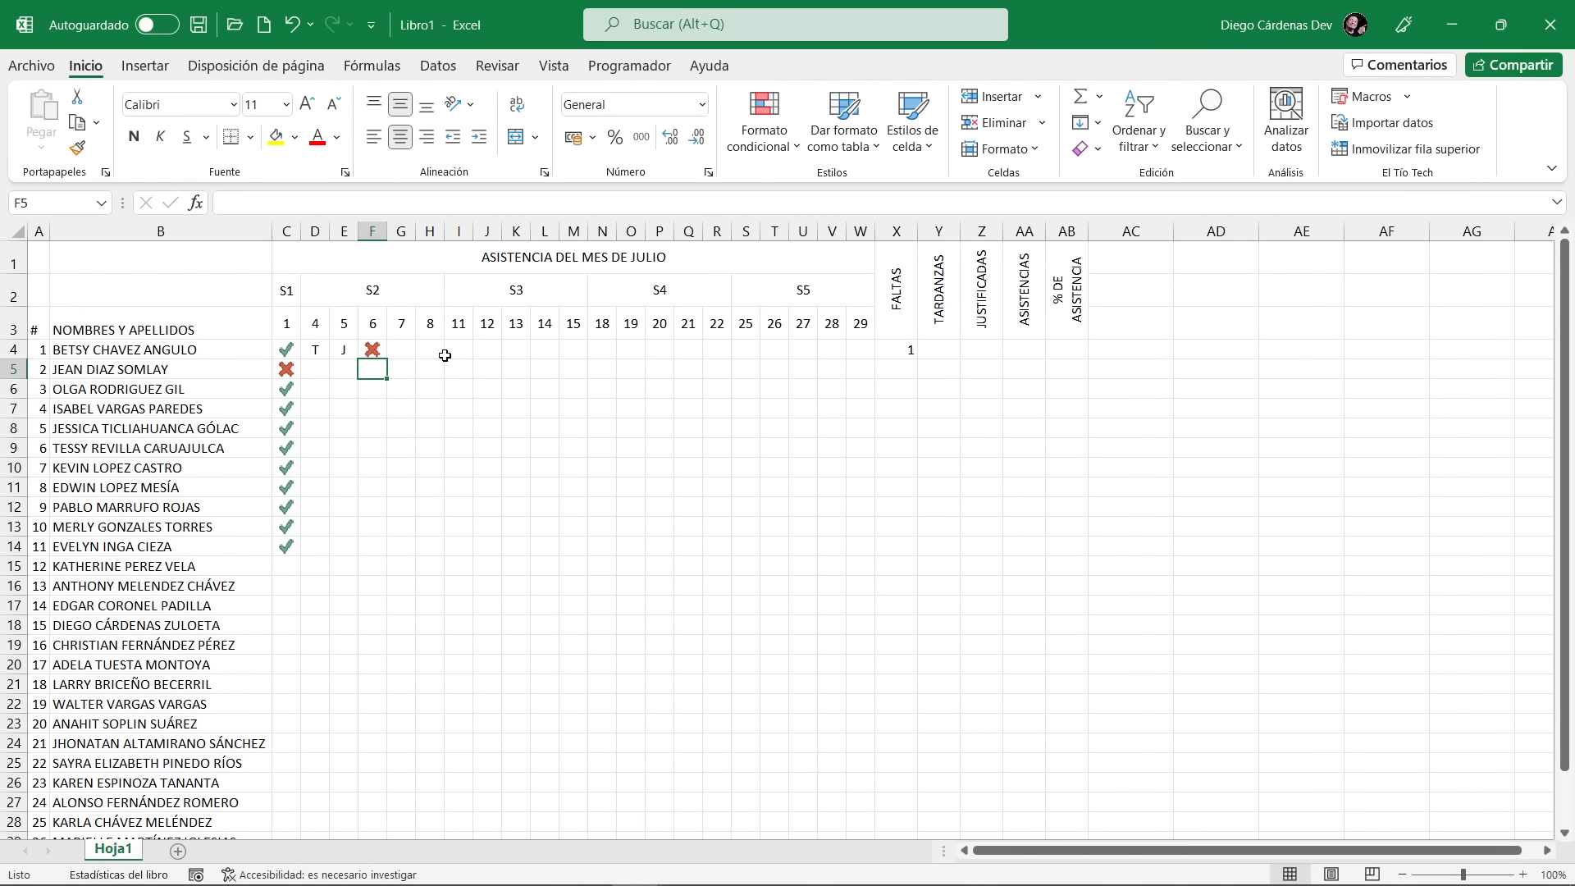
click(398, 348)
text(0)
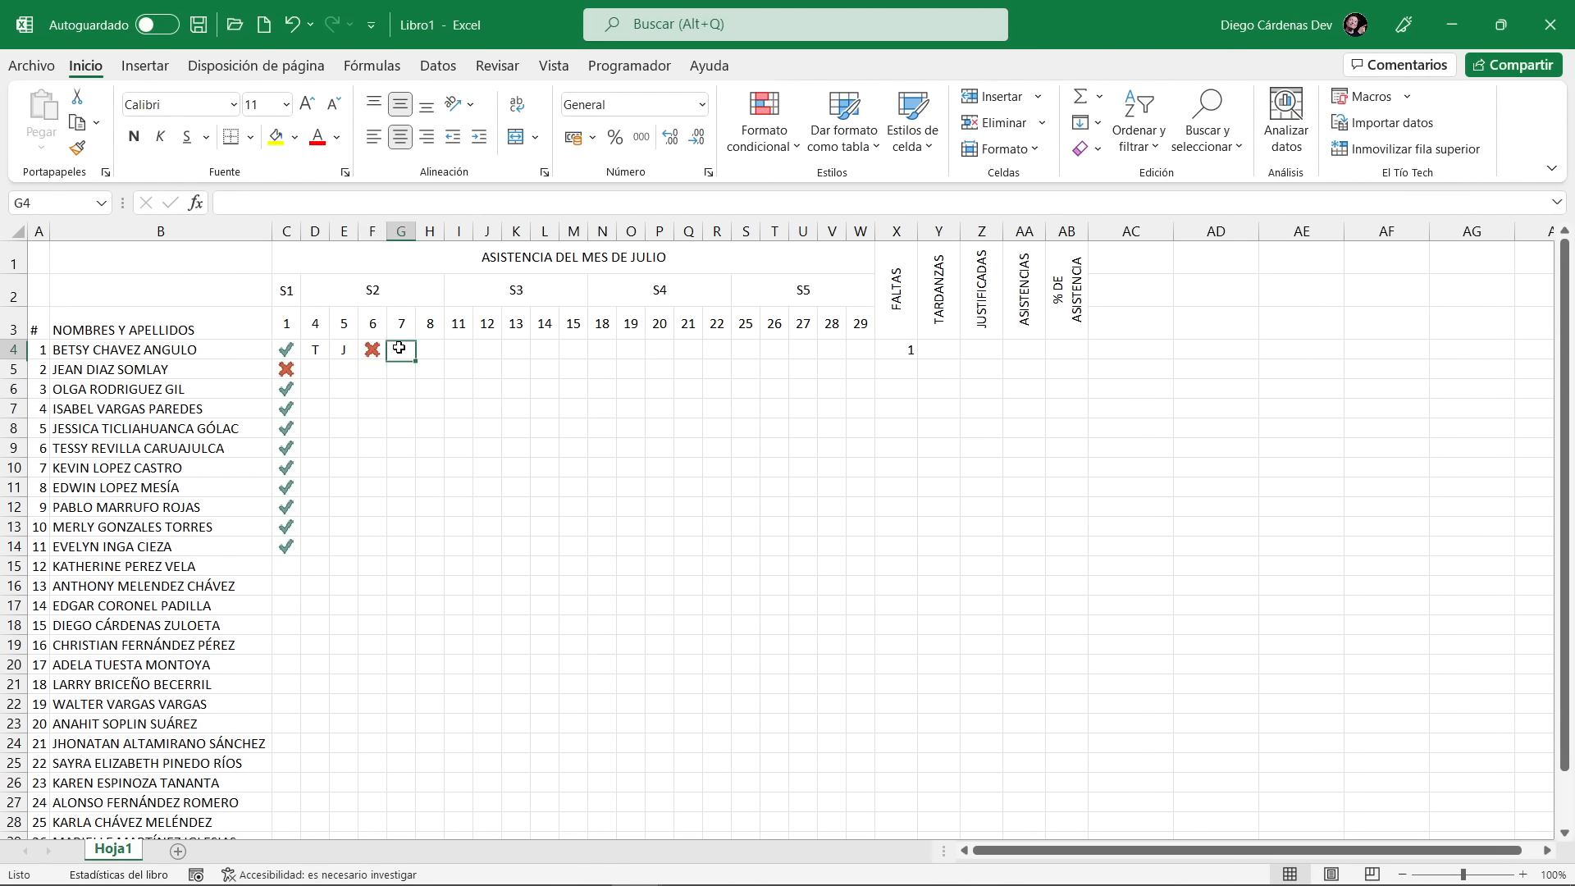
key(Tab)
key(Tab)
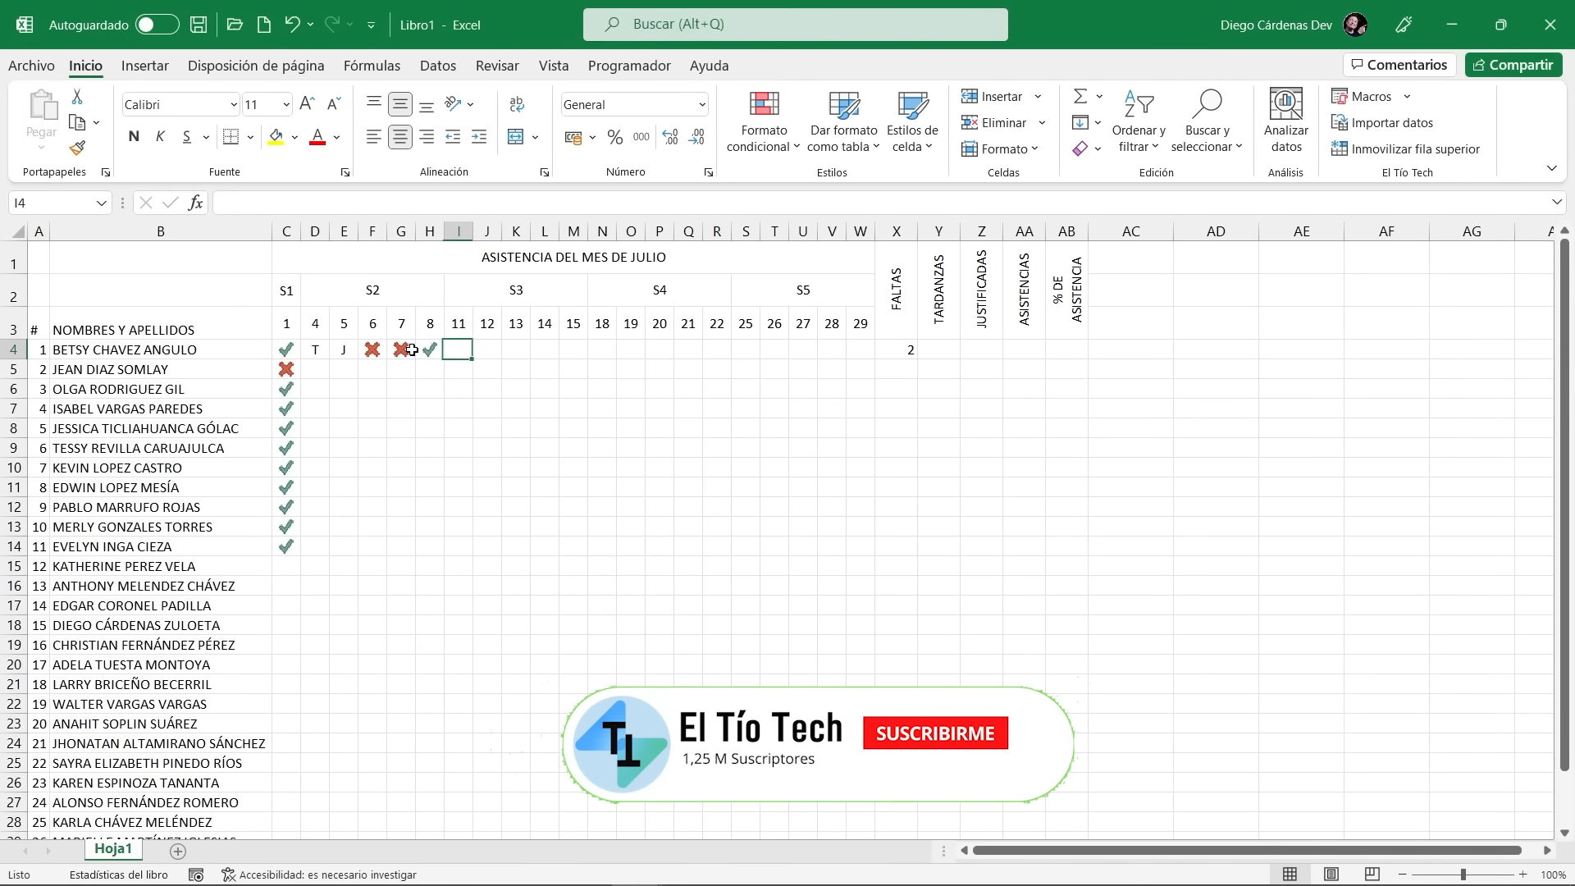
text(0)
key(Tab)
text(1)
key(Tab)
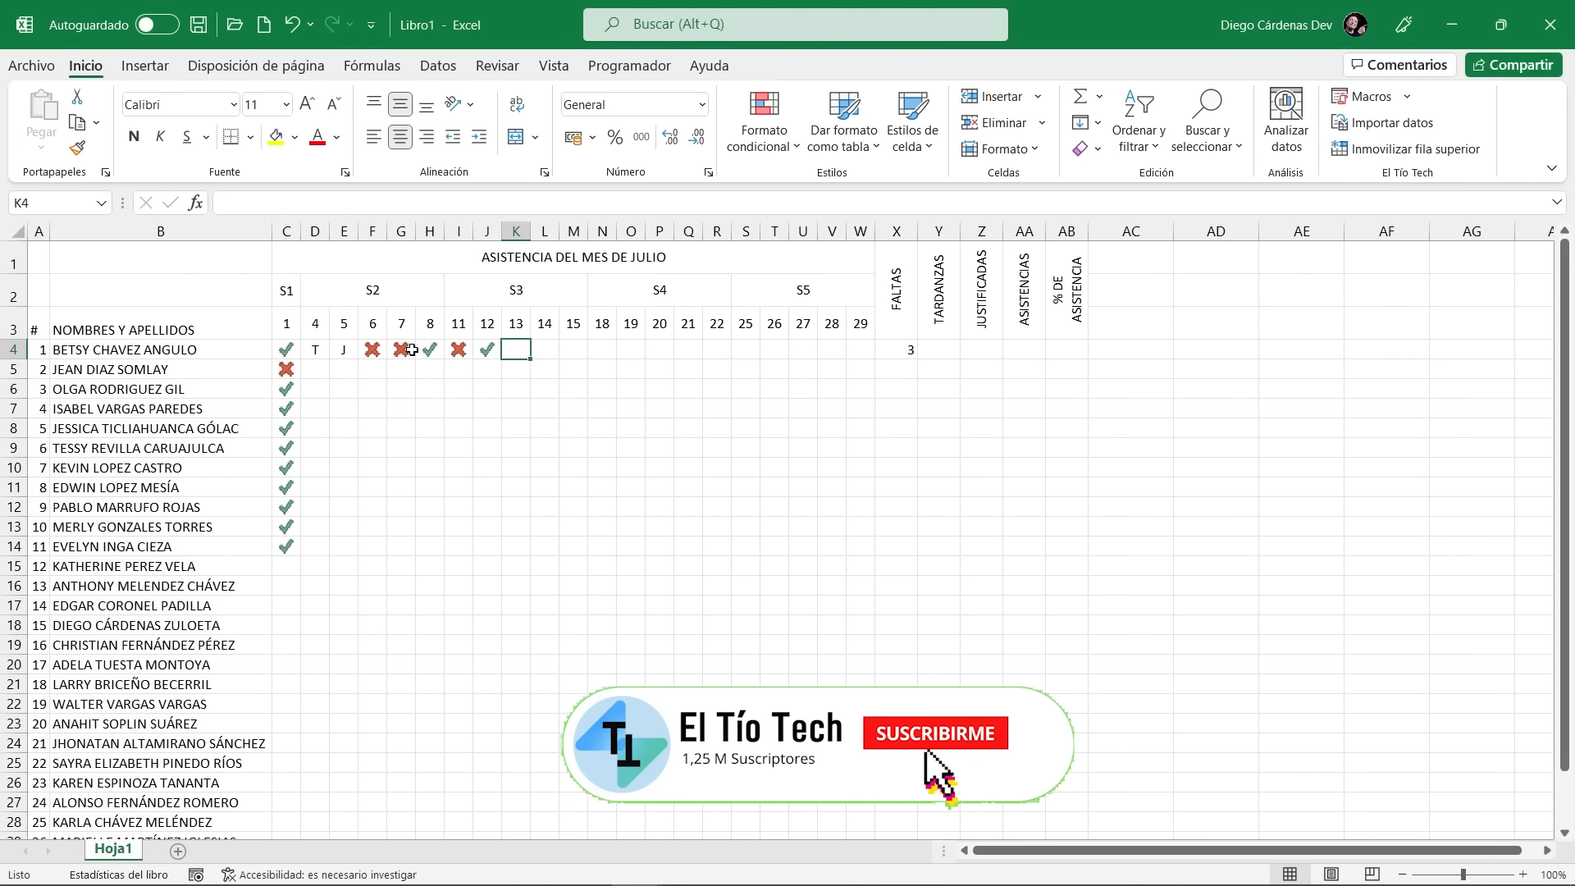
text(0)
key(Tab)
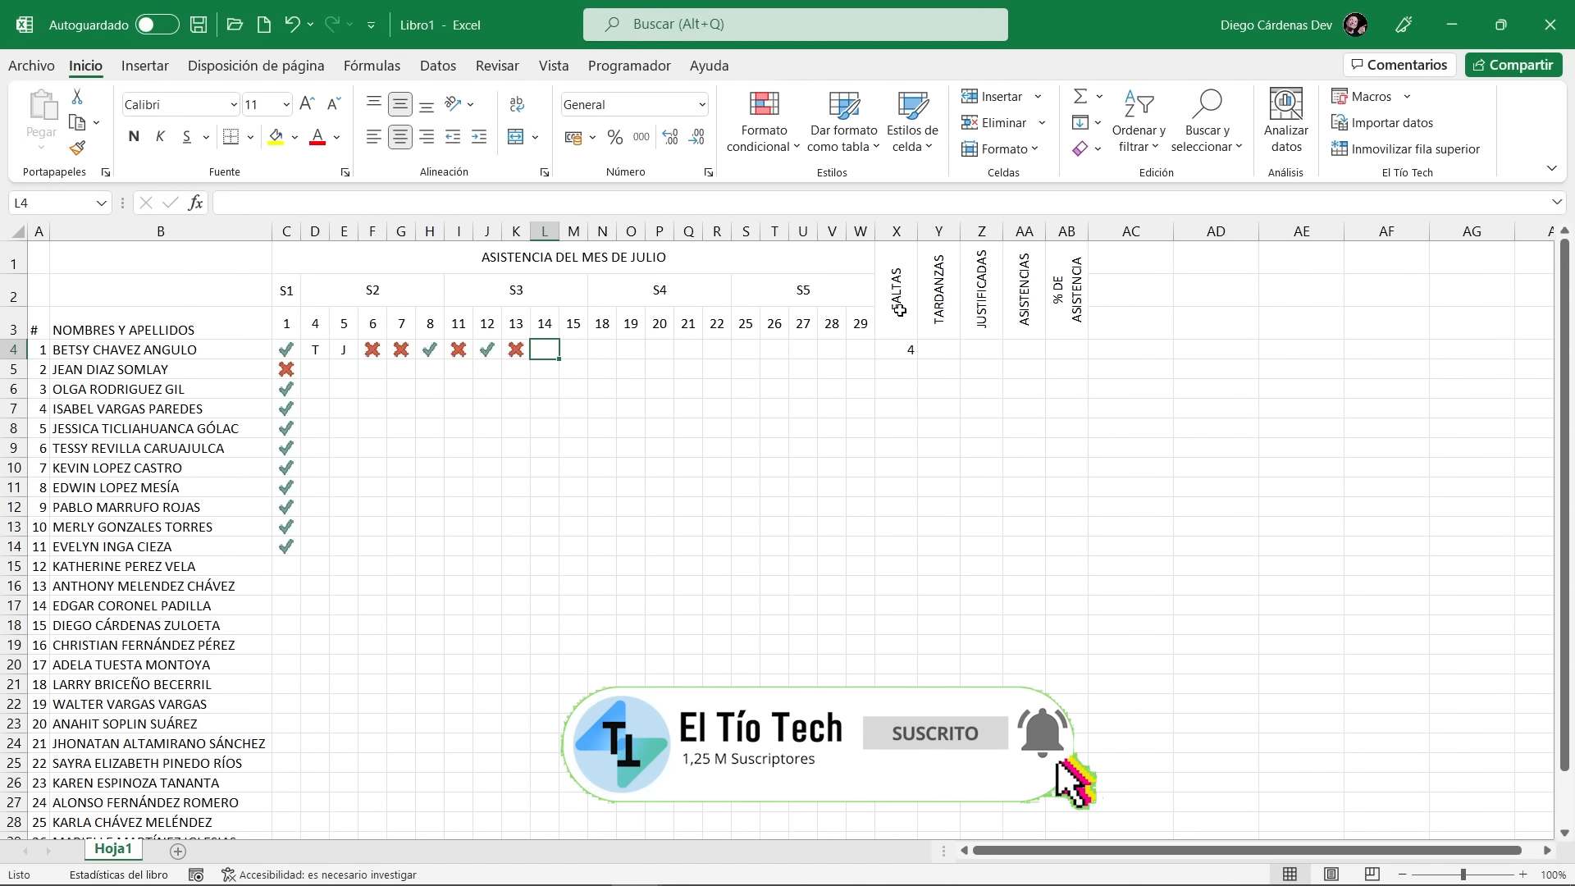
Enter =CONTAR.SI(C4:W4;"T") in Y4 to count the first student's late arrivals
click(946, 347)
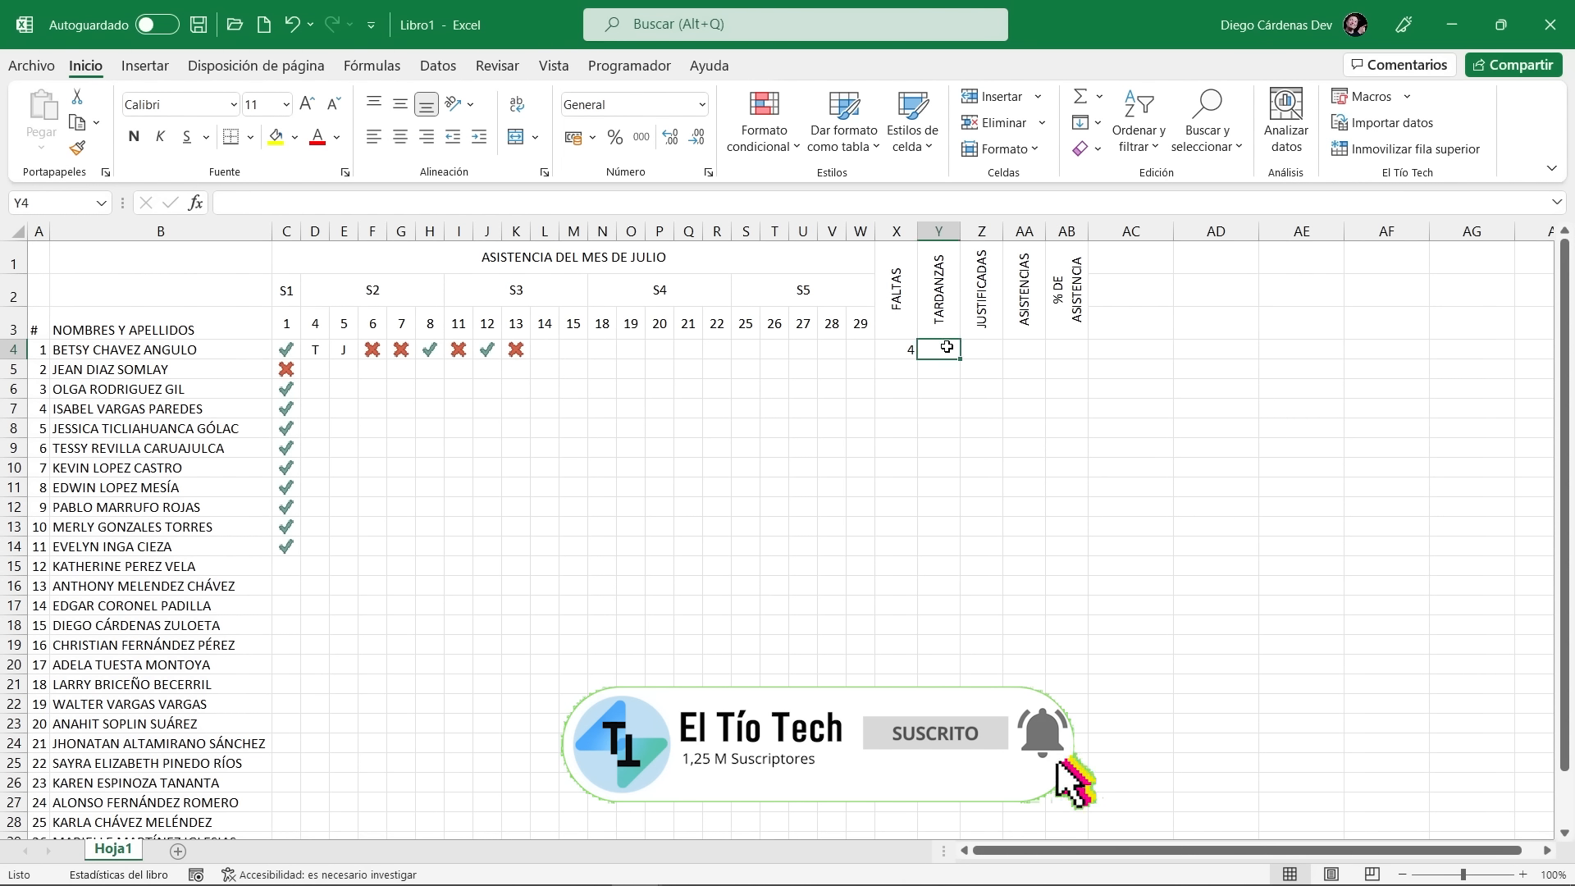
text(=)
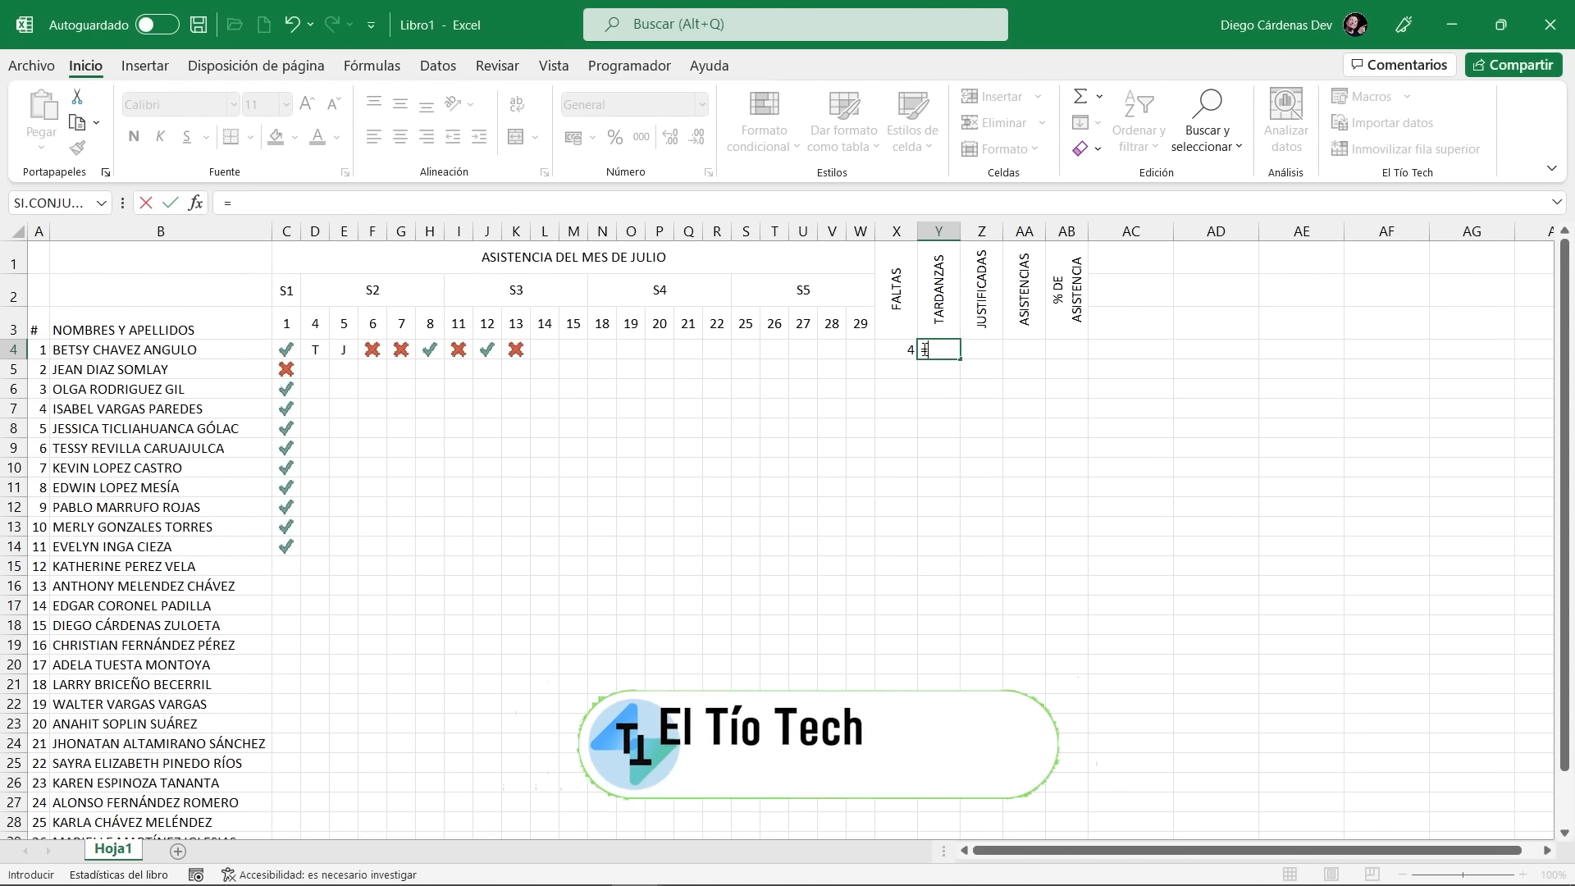
text(cont)
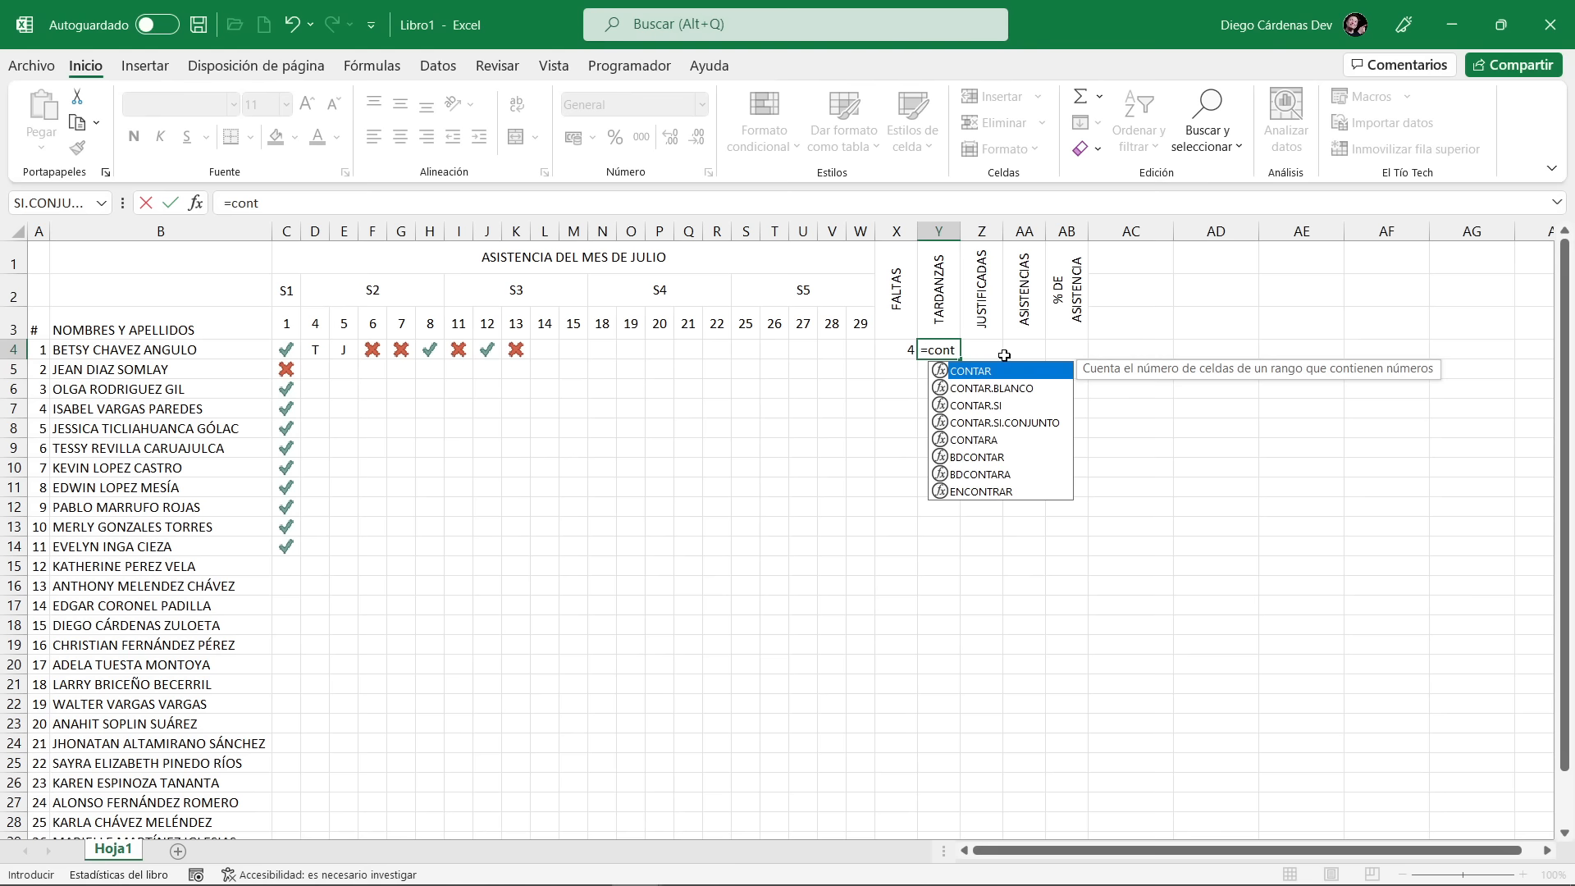
double_click(989, 406)
drag(285, 350, 861, 352)
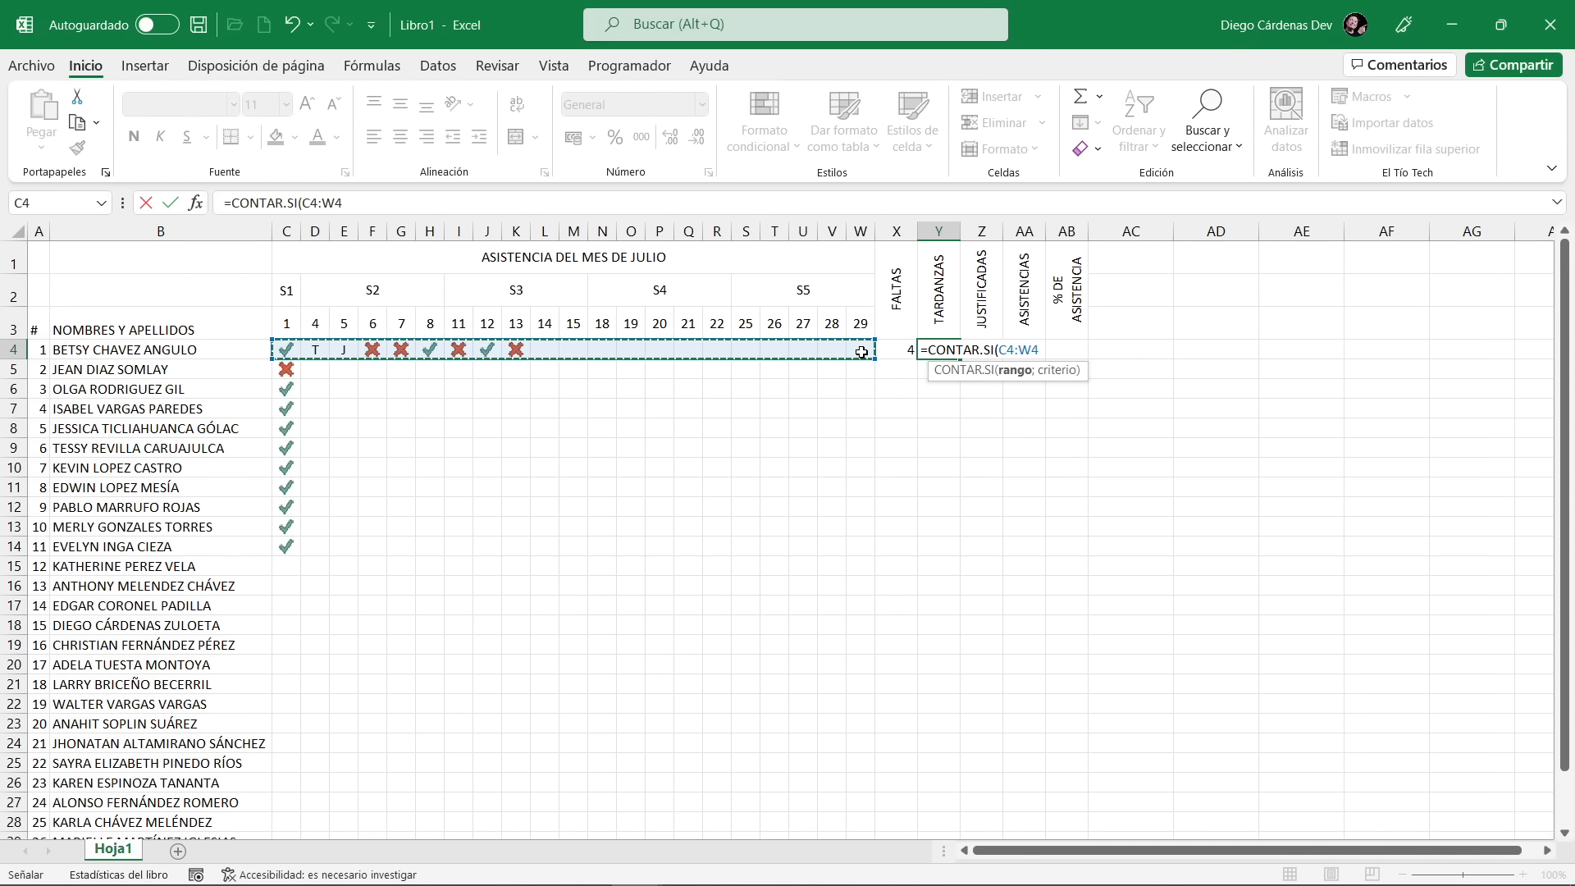
text(;)
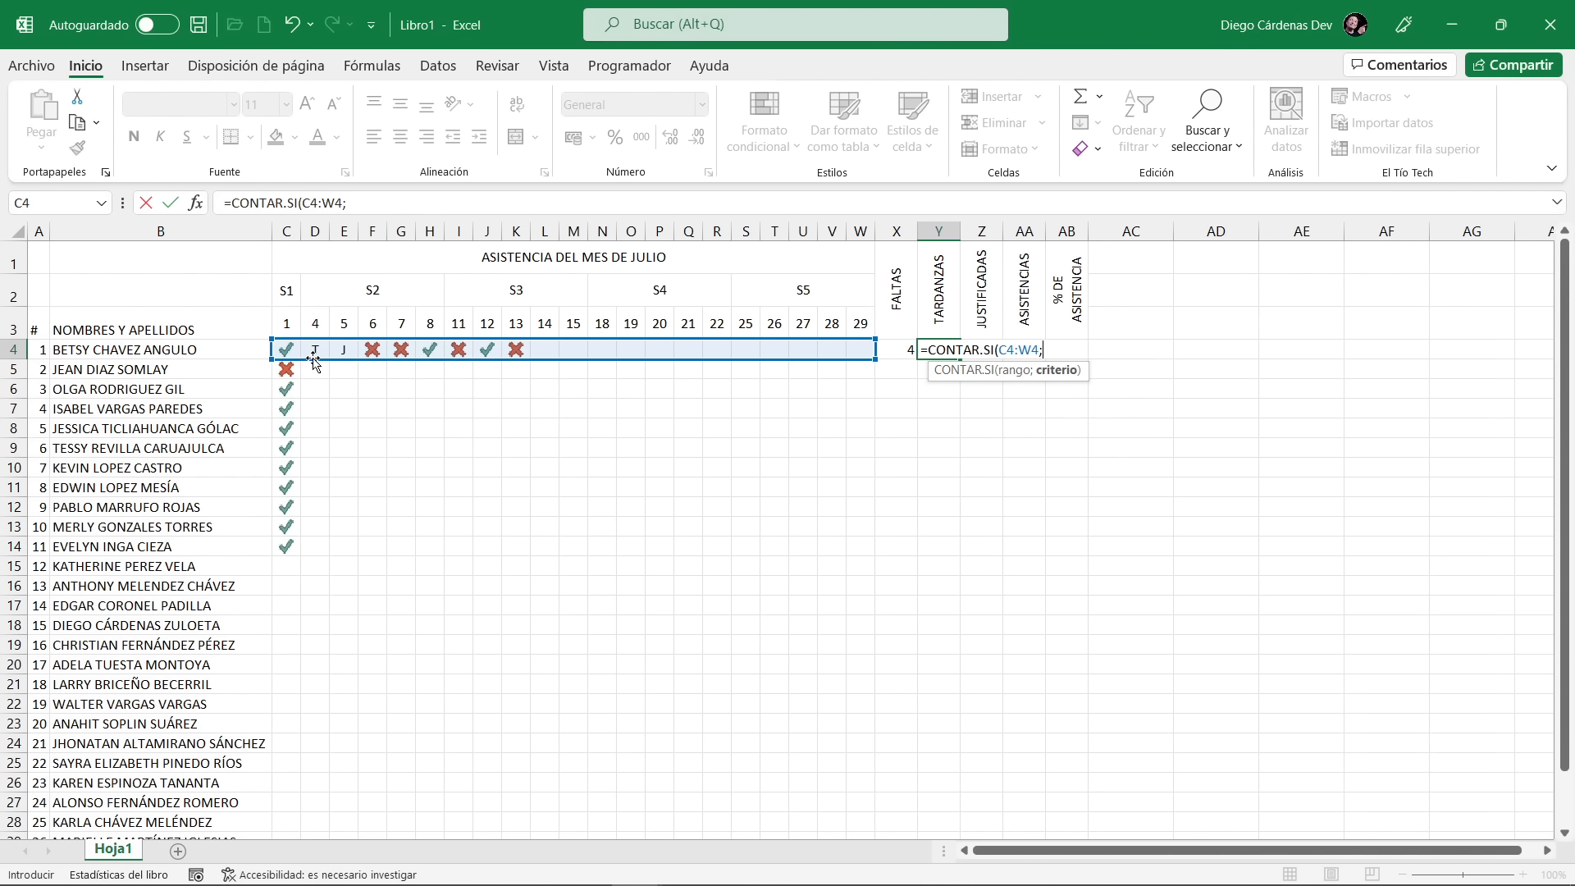
text(T)
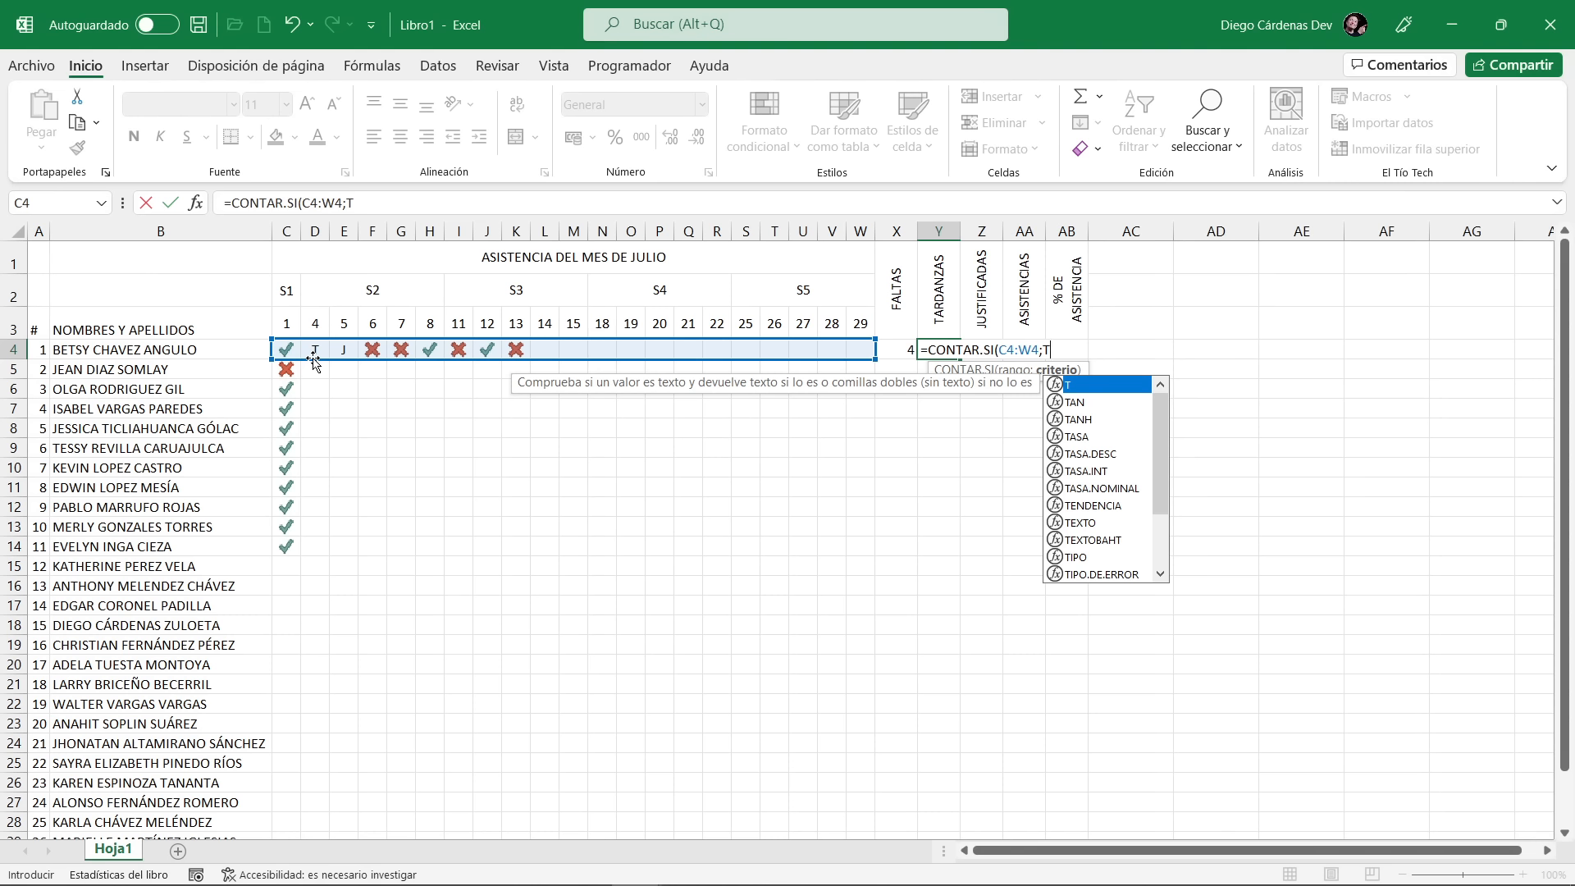
key(BackSpace)
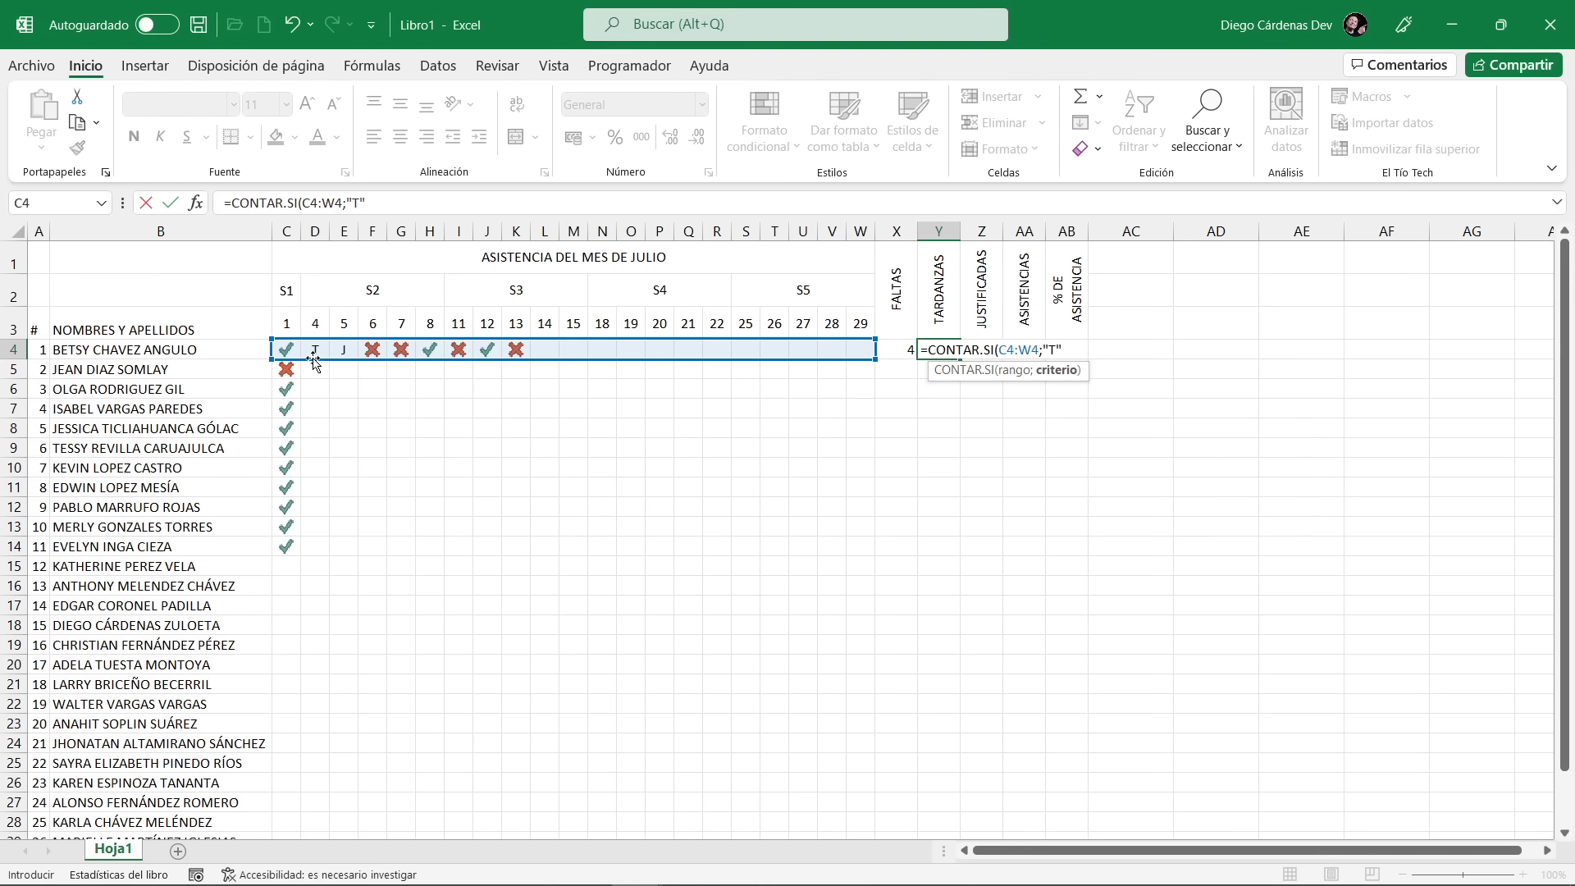
text())
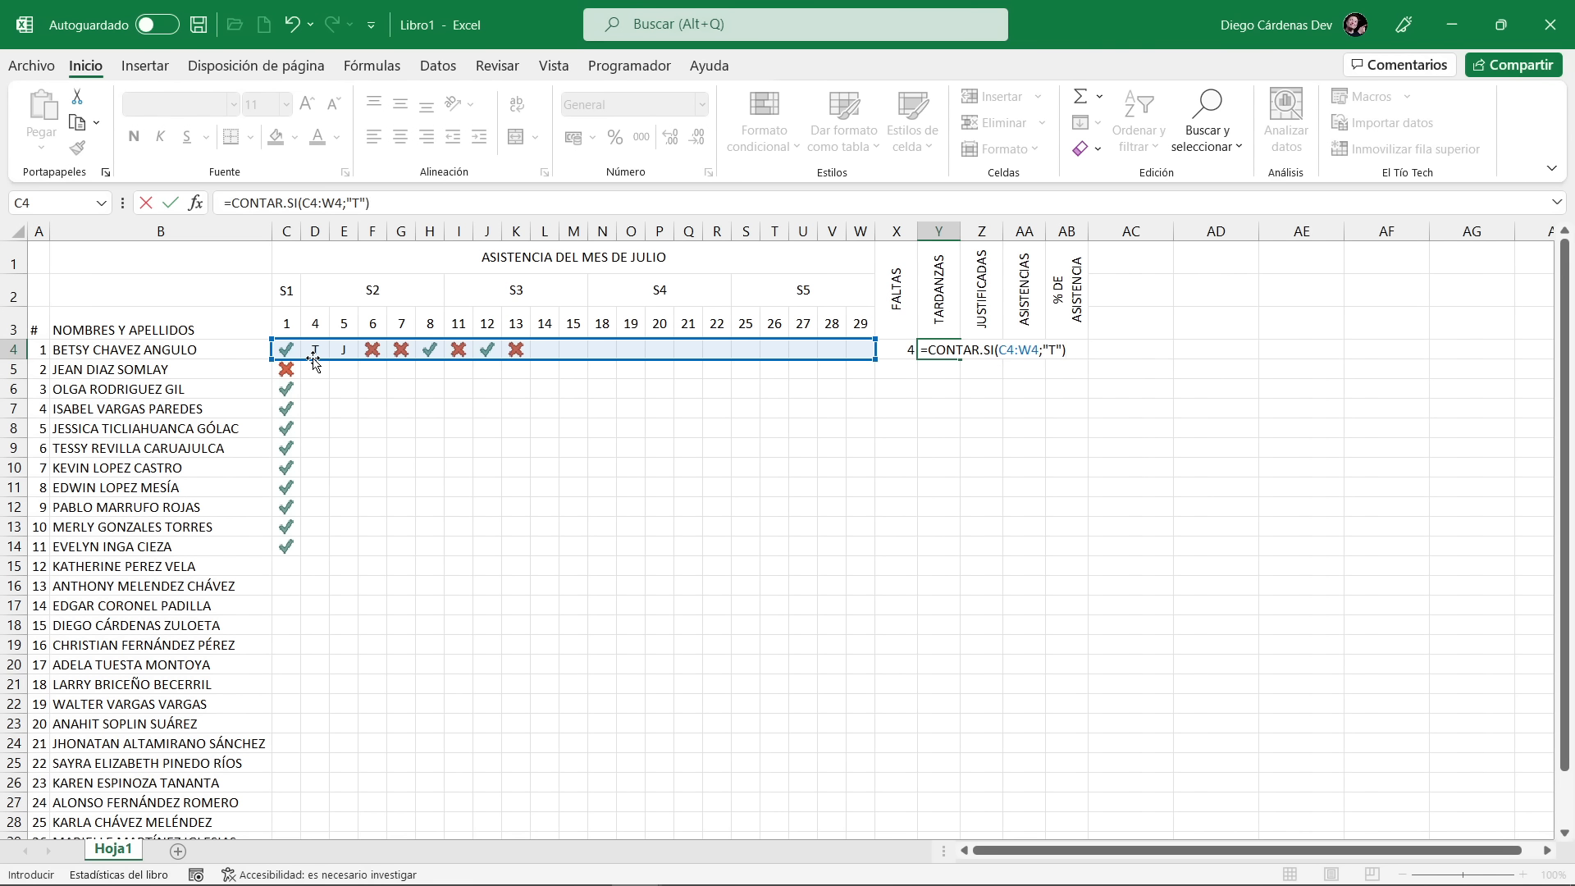
key(Return)
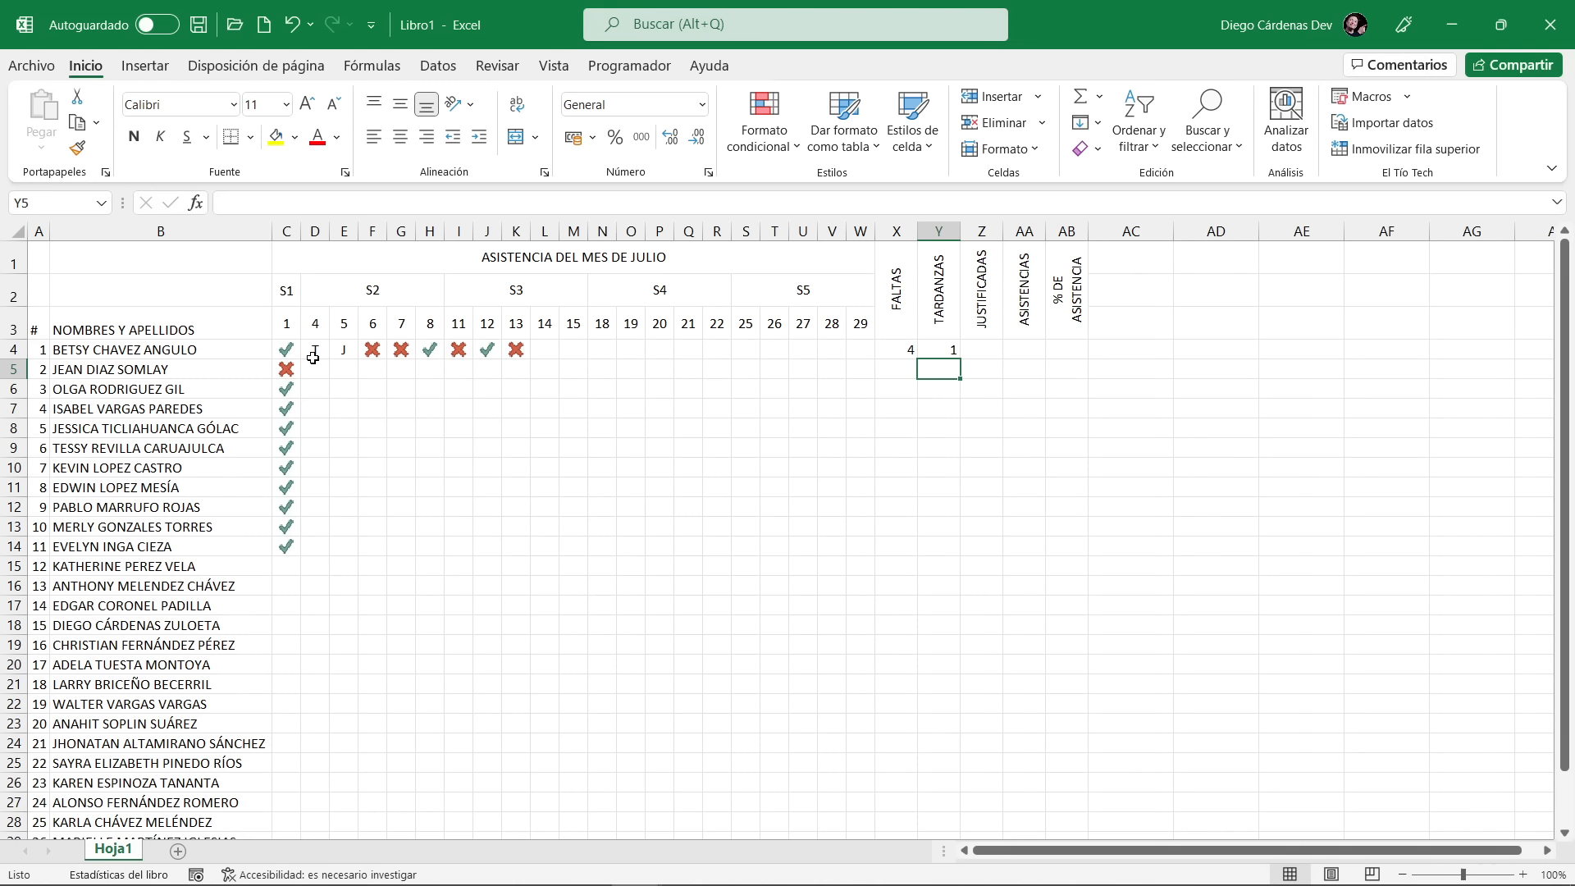
Mark the first student late on day 14 with a t in L4
click(544, 349)
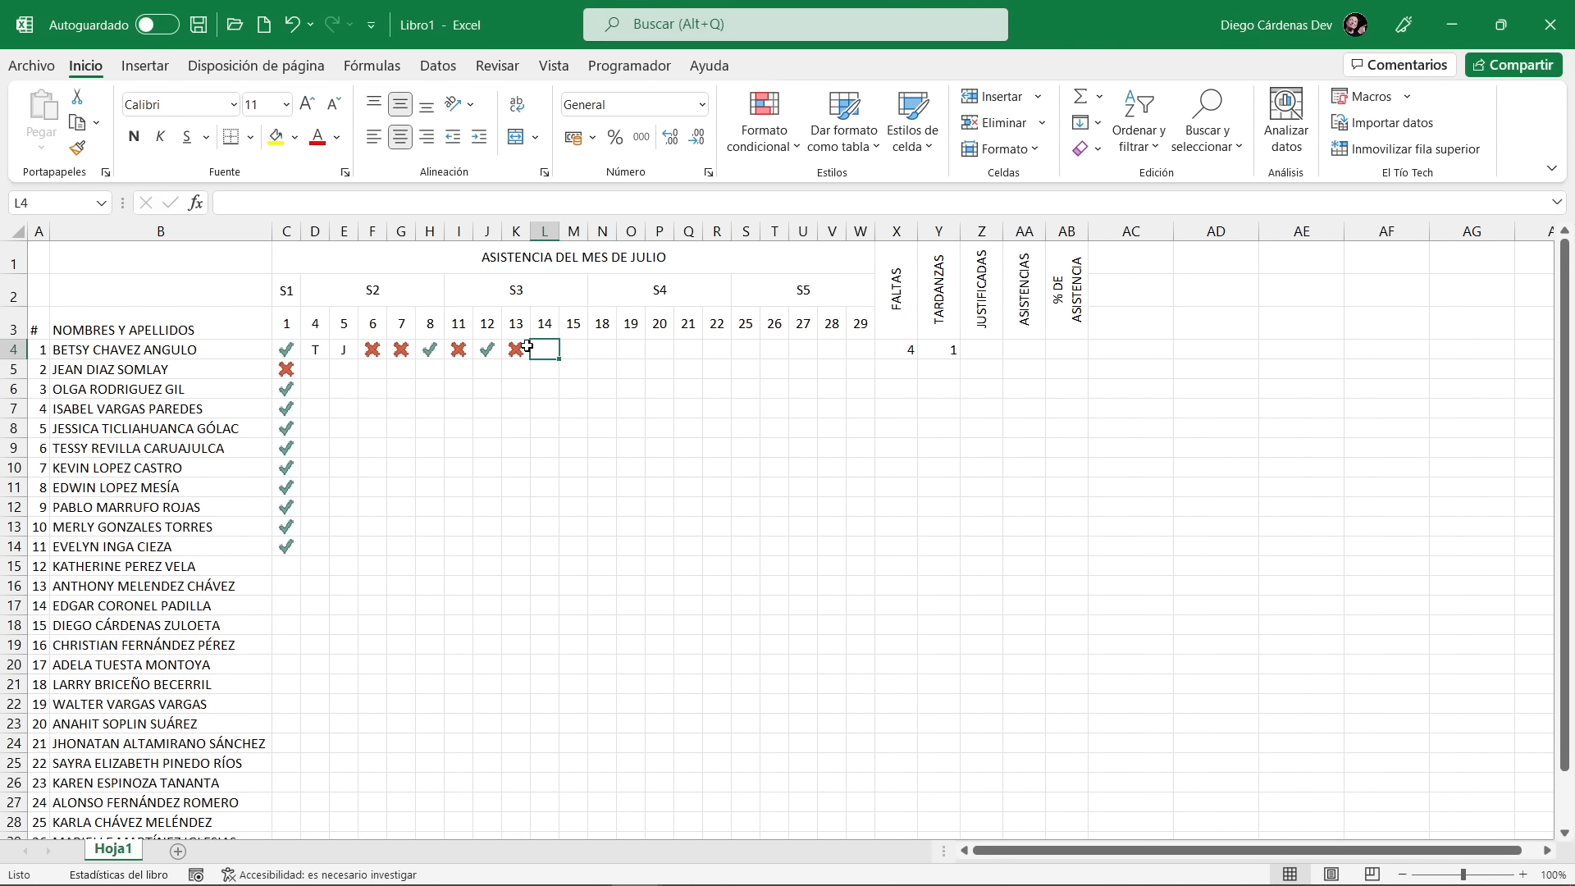
text(t)
key(Return)
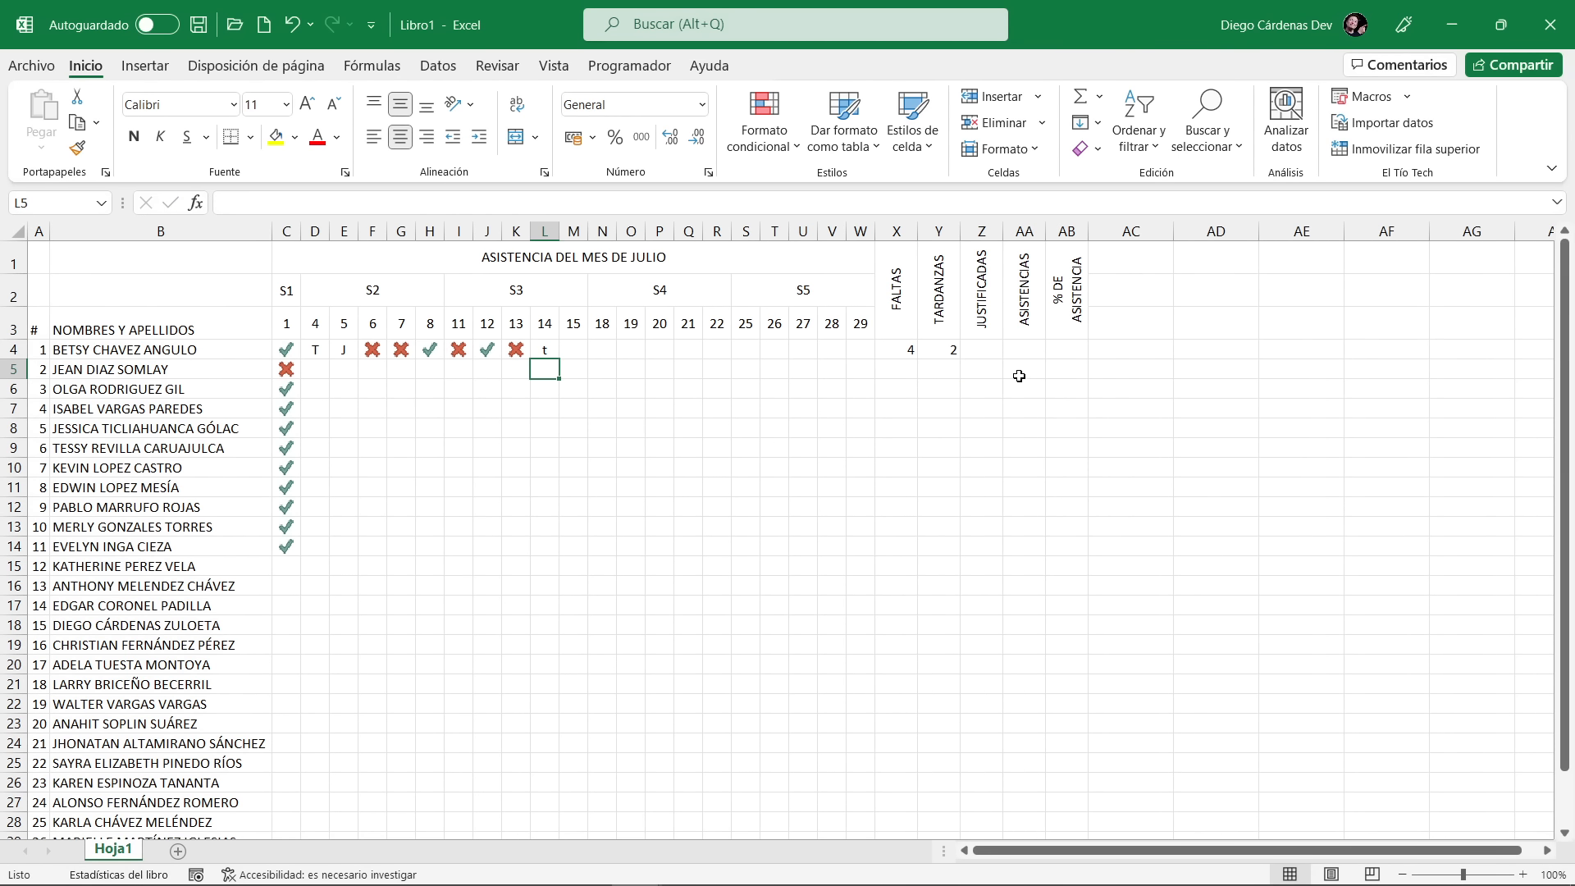
Enter =CONTAR.SI(C4:W4;"J") in Z4 to count the first student's justified absences
click(992, 352)
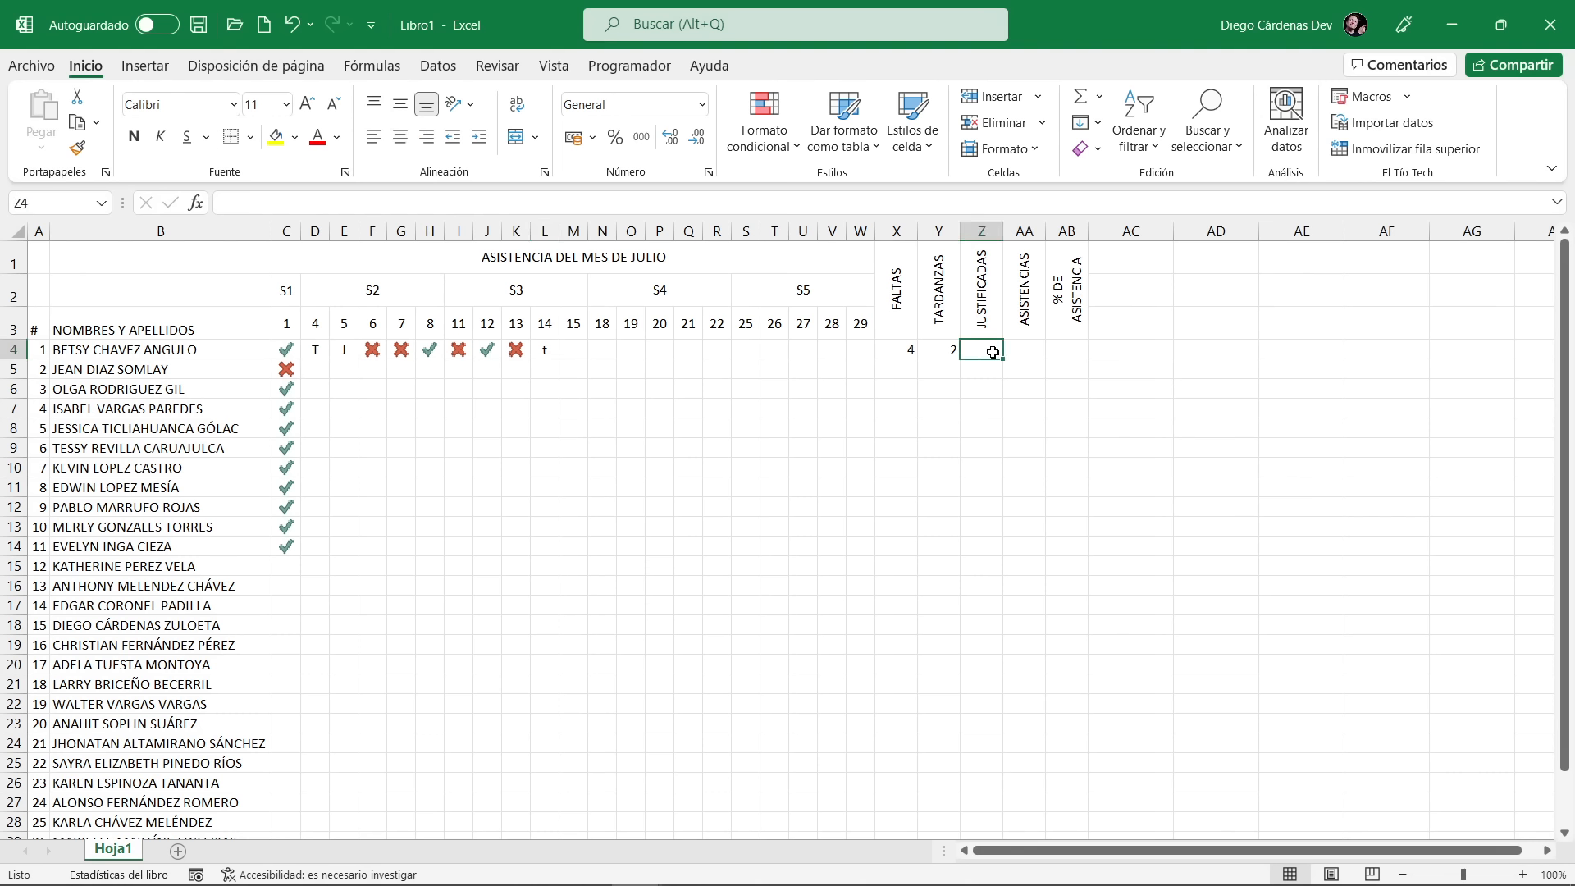
text(=)
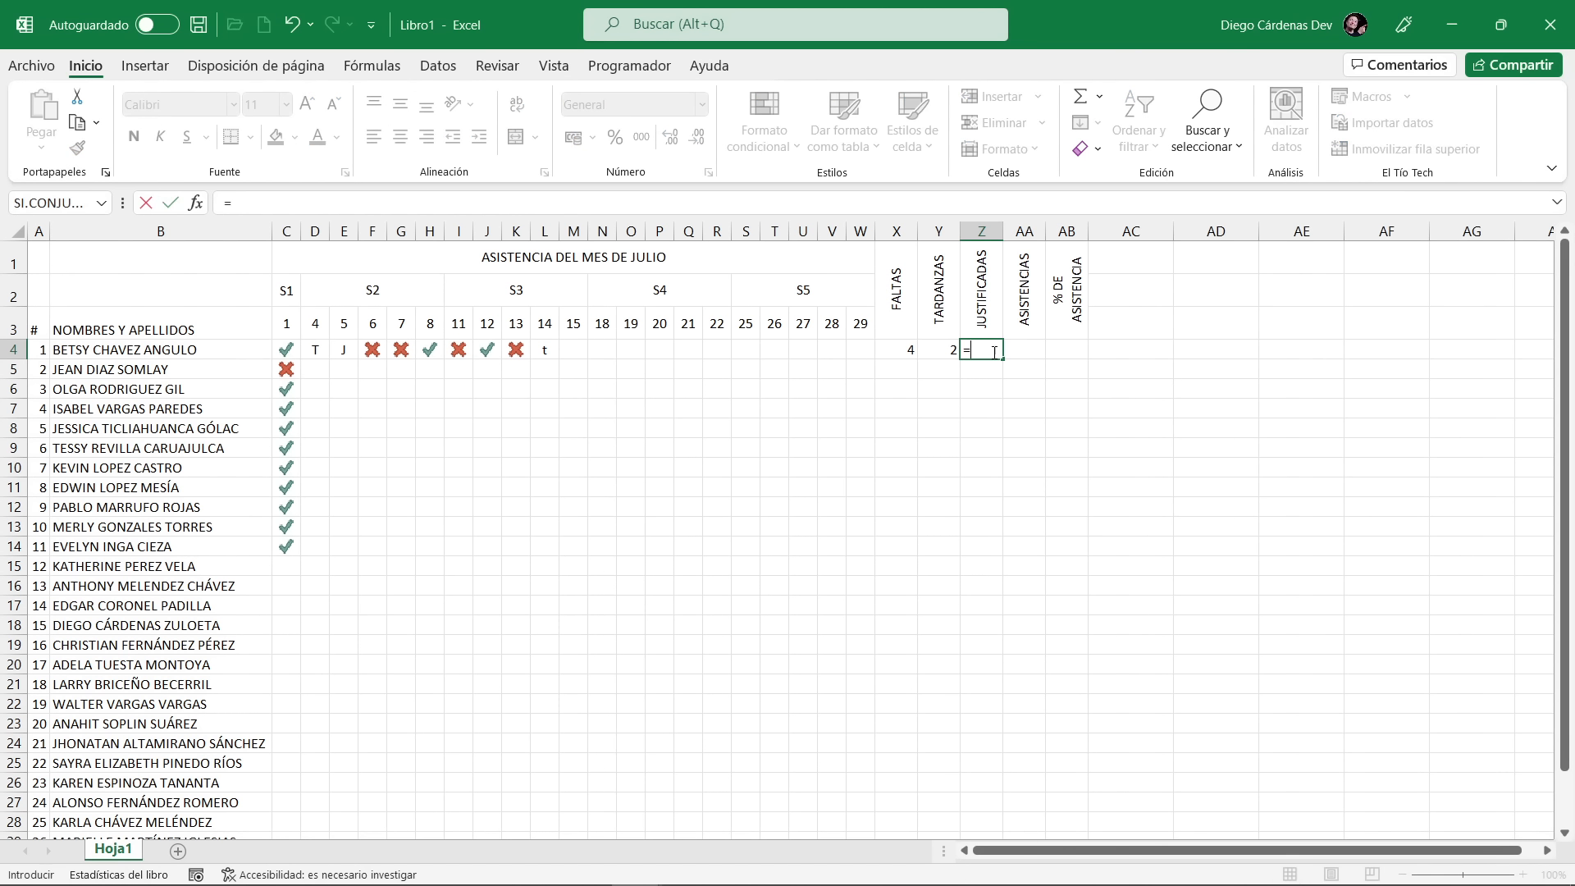
text(CONT)
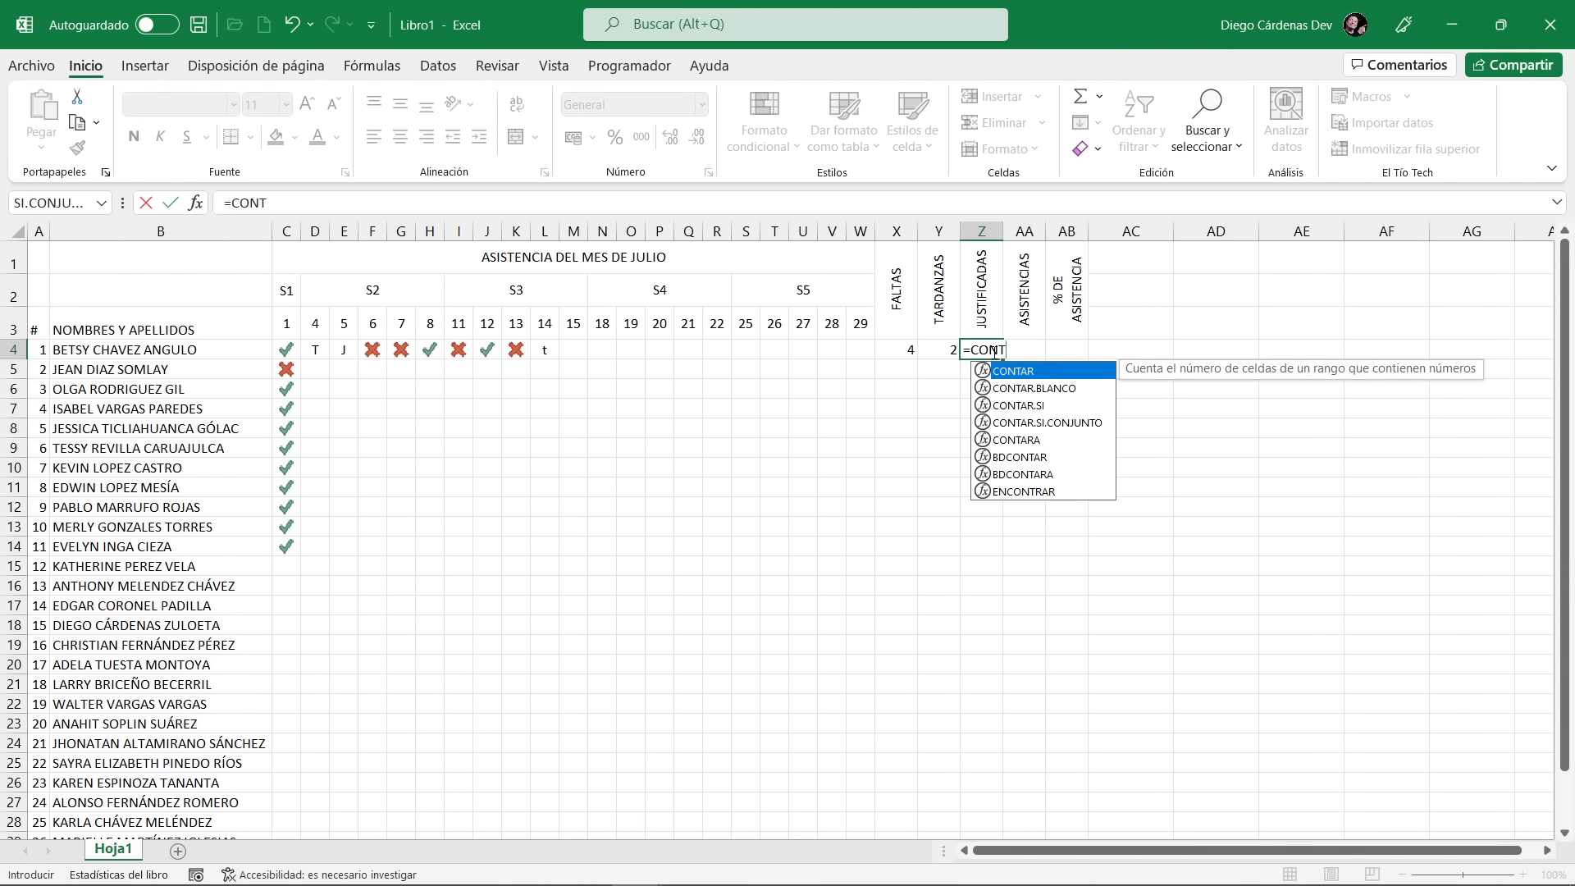
double_click(1018, 405)
drag(287, 349, 863, 348)
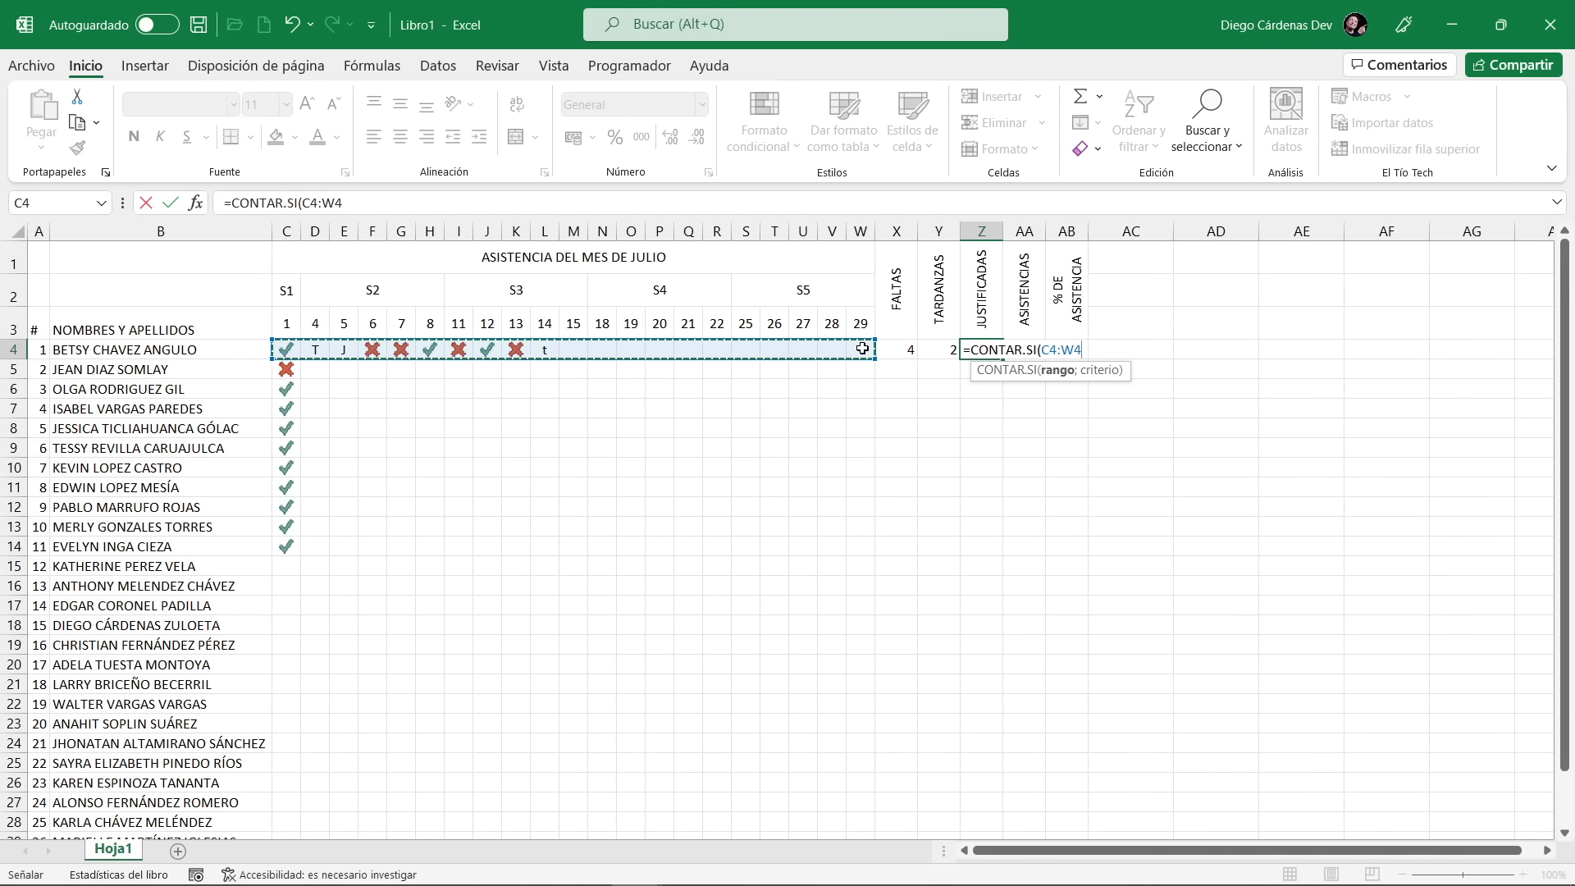
text(;)
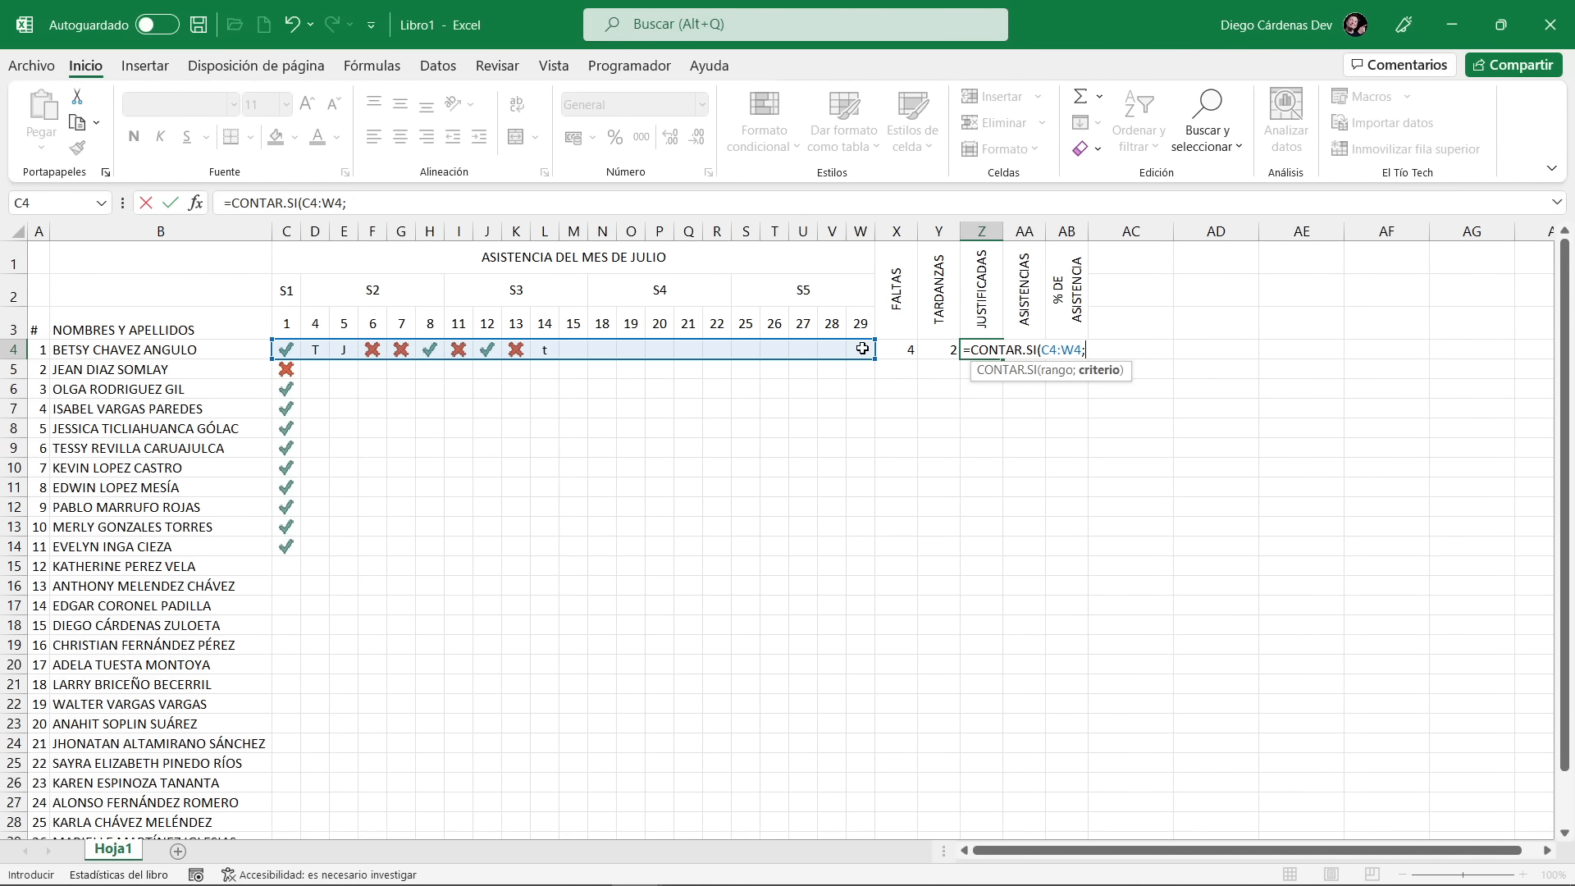
text("J"))
key(Return)
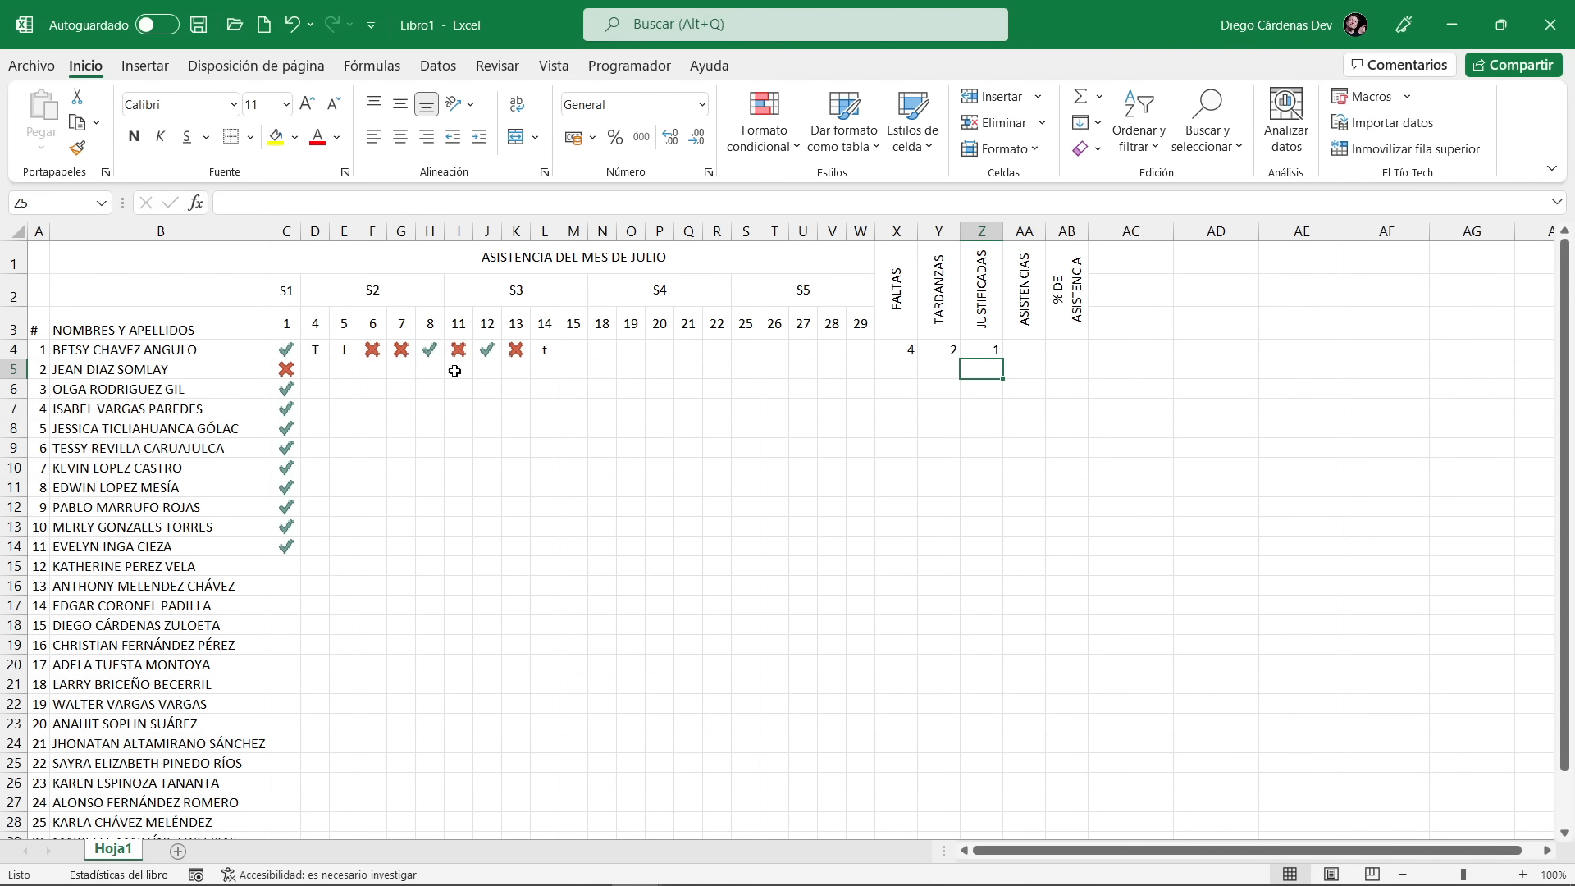
Mark the first student's absences on days 15 and 18 as justified with a j in M4 and N4
click(582, 348)
text(j)
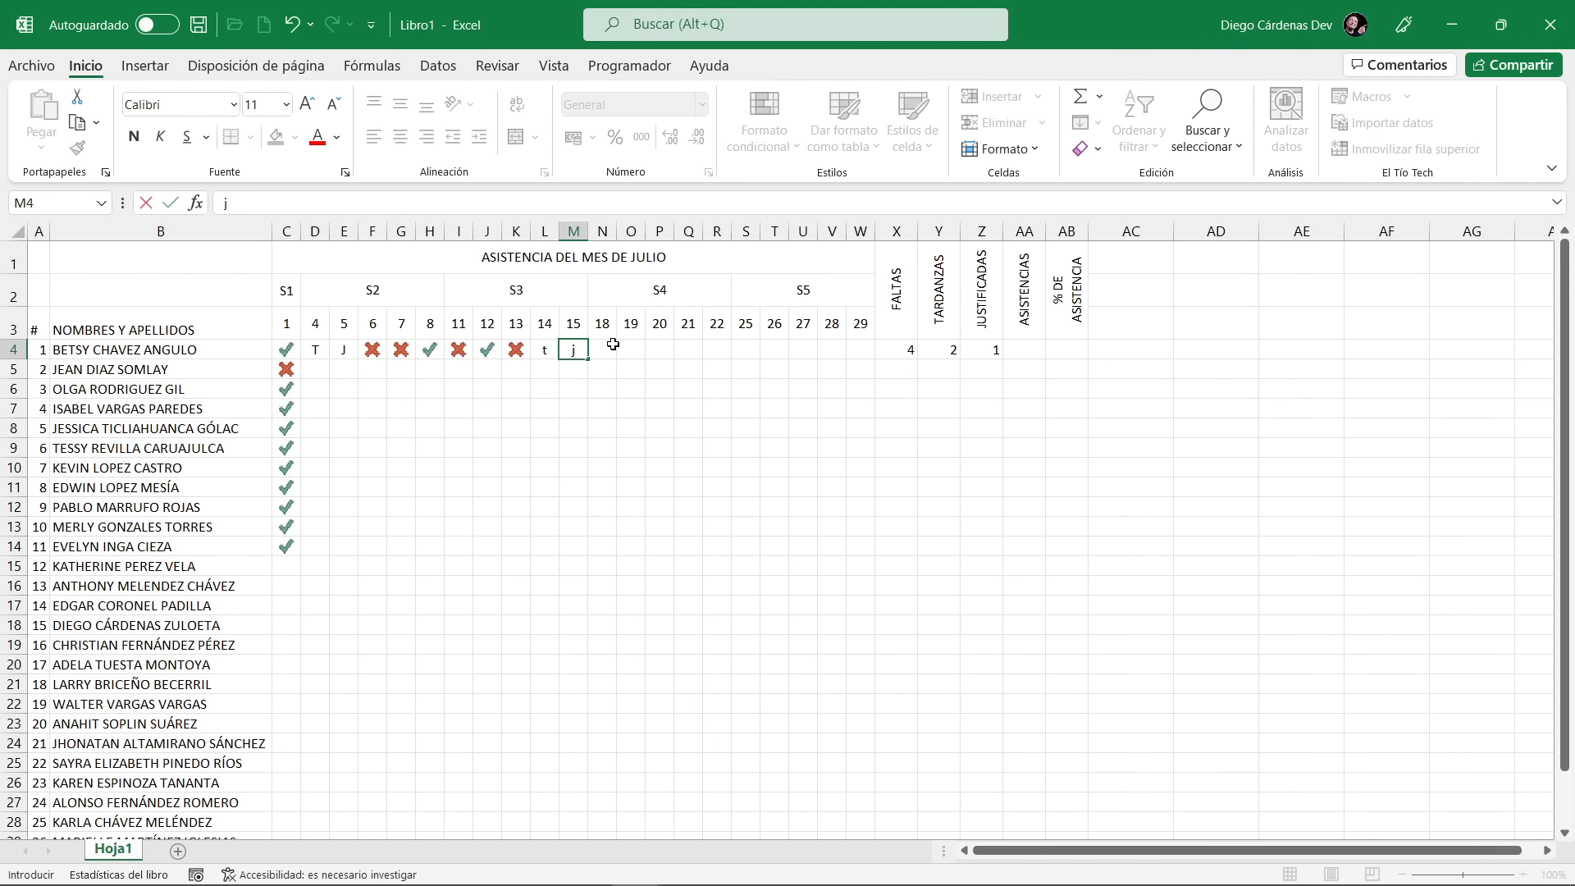
key(Tab)
text(j)
click(694, 405)
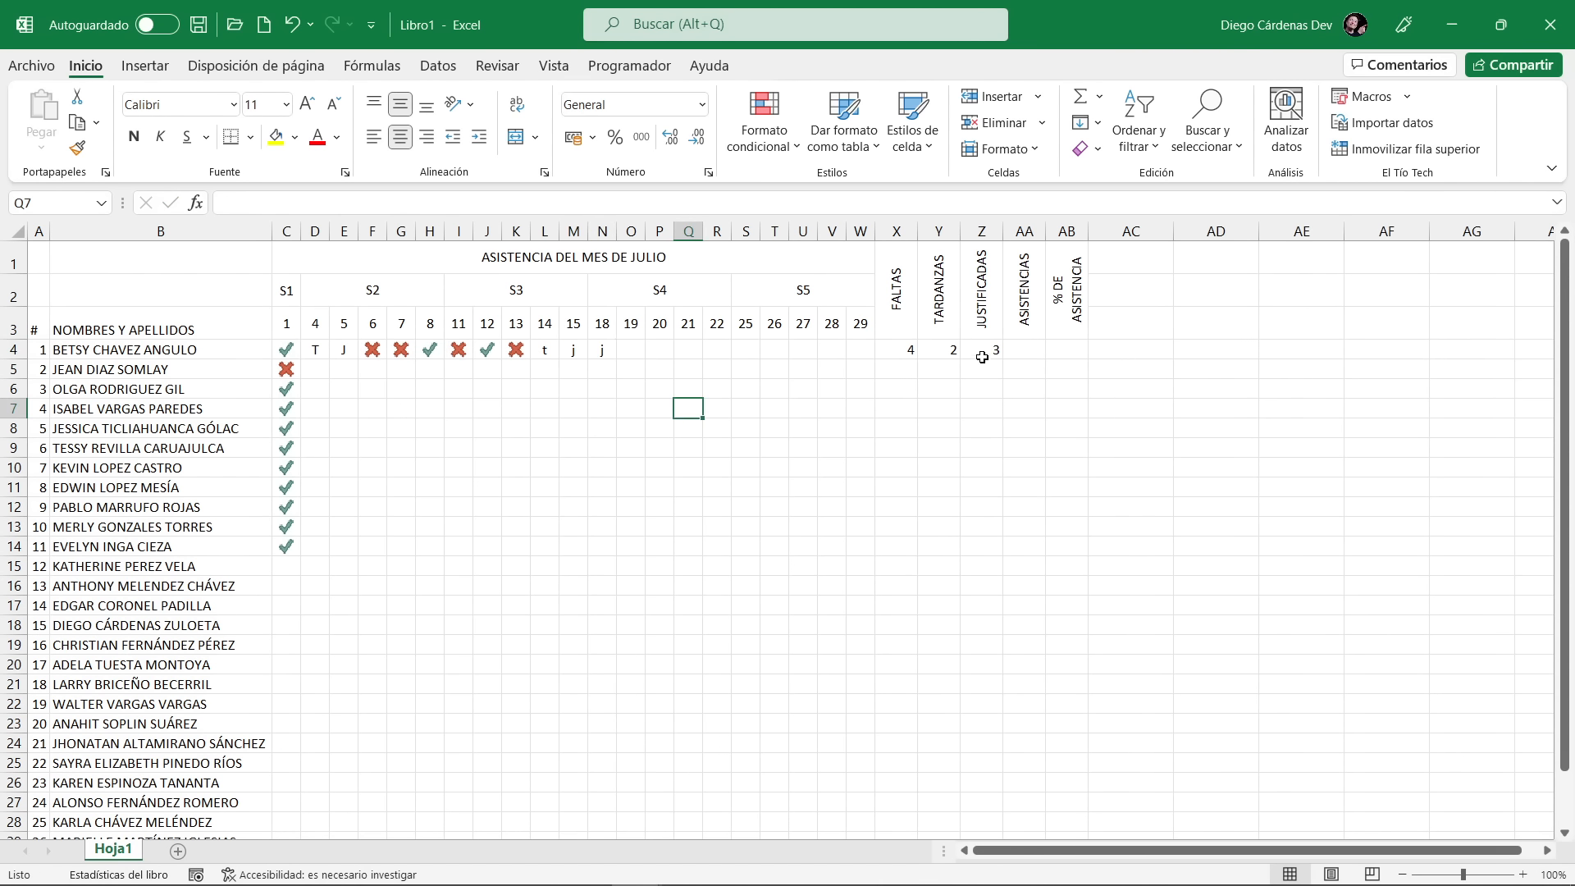
Enter =CONTAR.SI(C4:W4;1) in AA4 to count the first student's attendances
click(1033, 350)
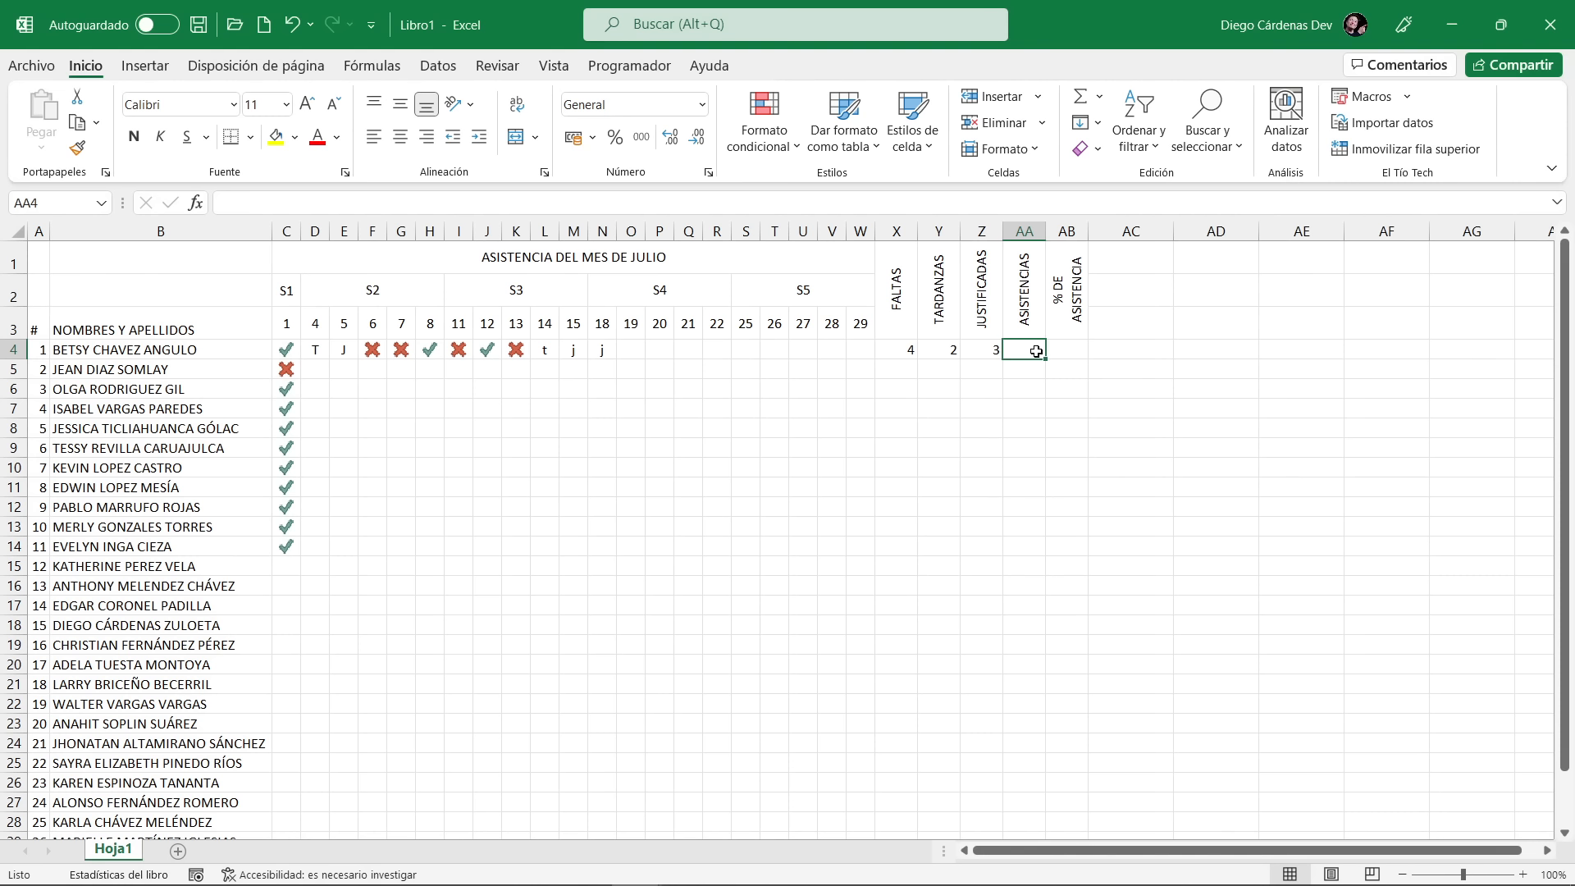
text(=CNT)
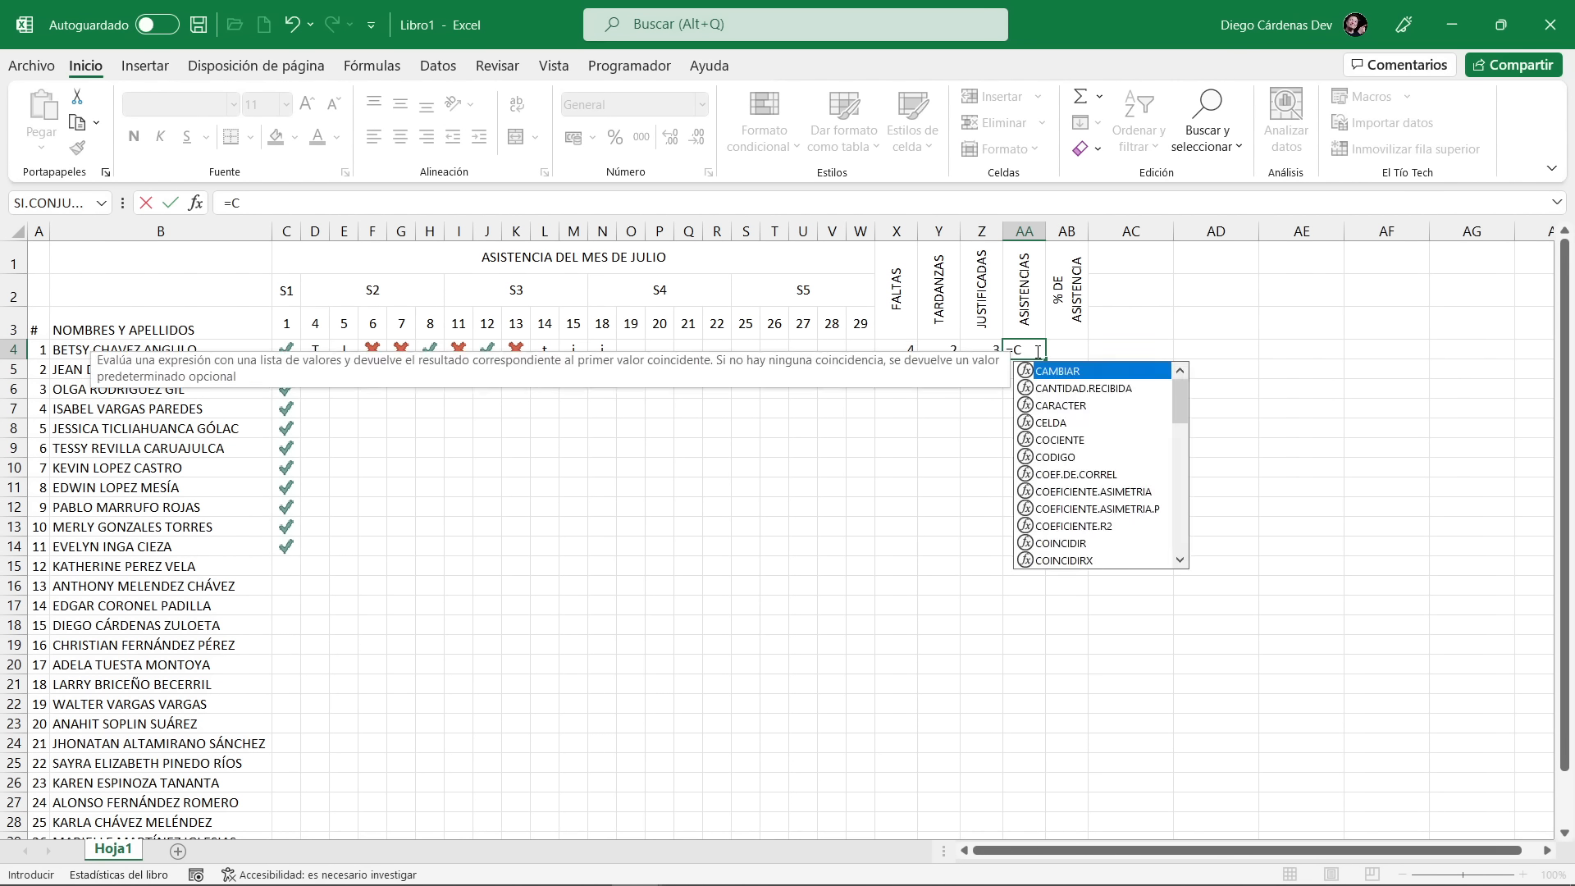
key(BackSpace)
text(ONT)
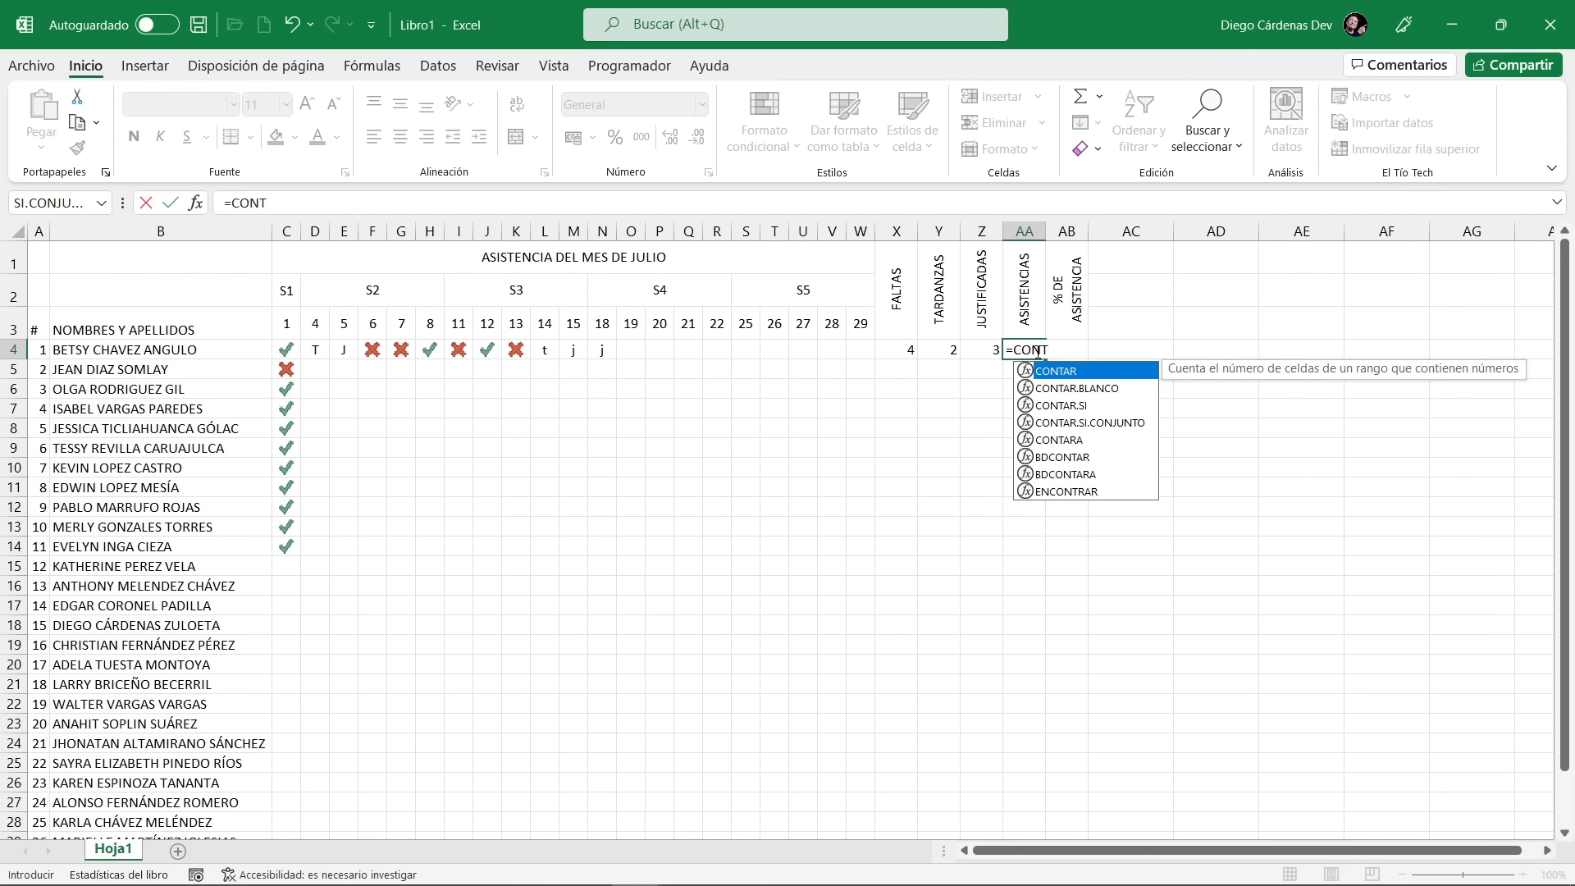
double_click(1066, 405)
drag(286, 349, 856, 355)
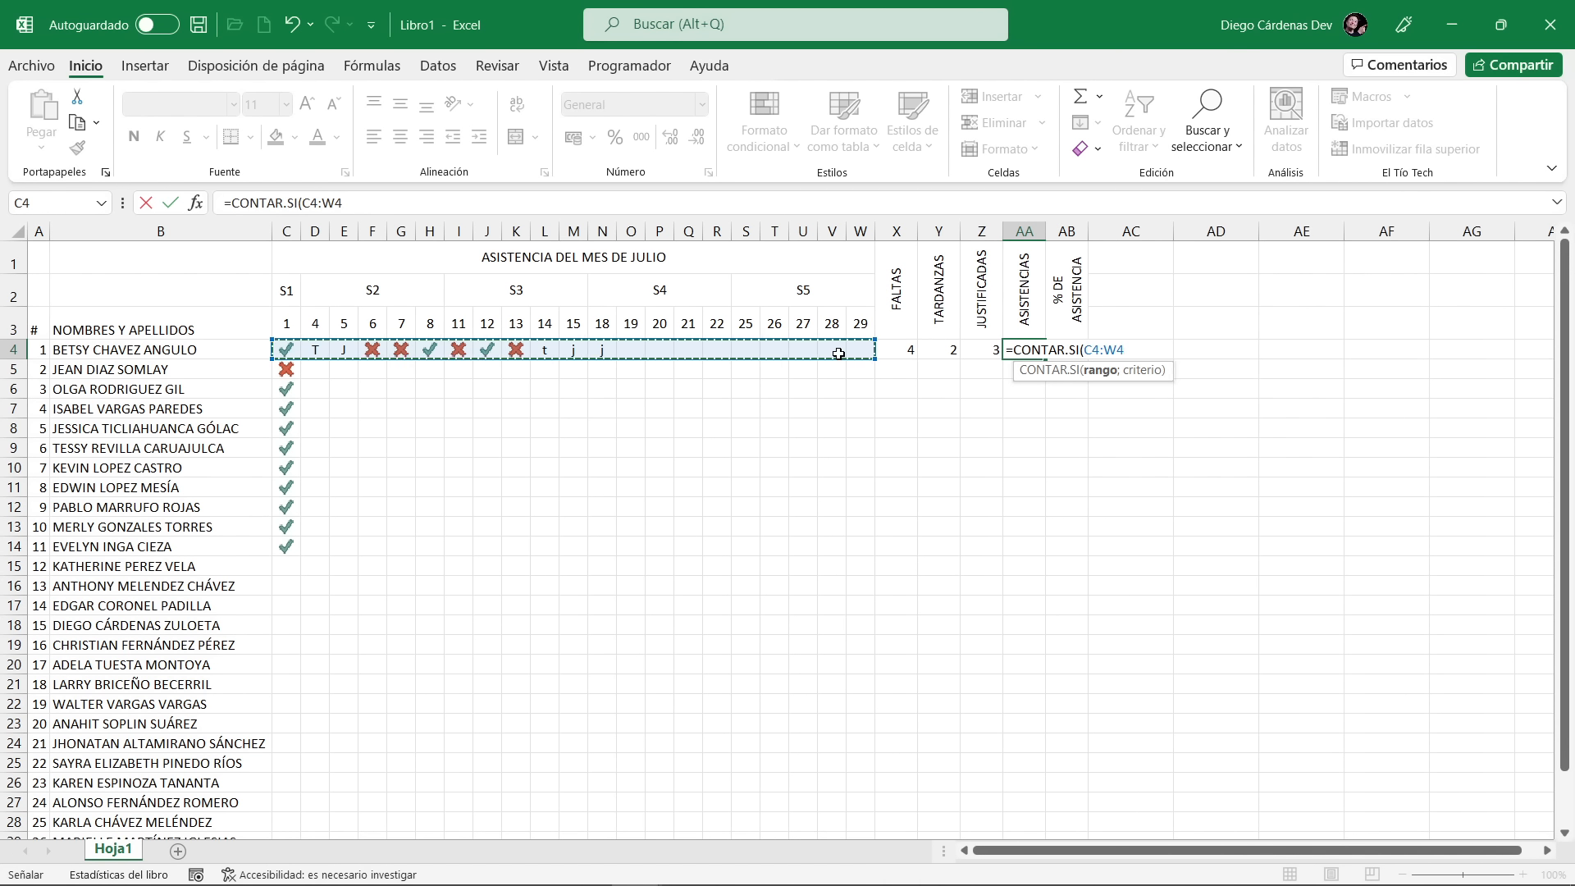
text(;)
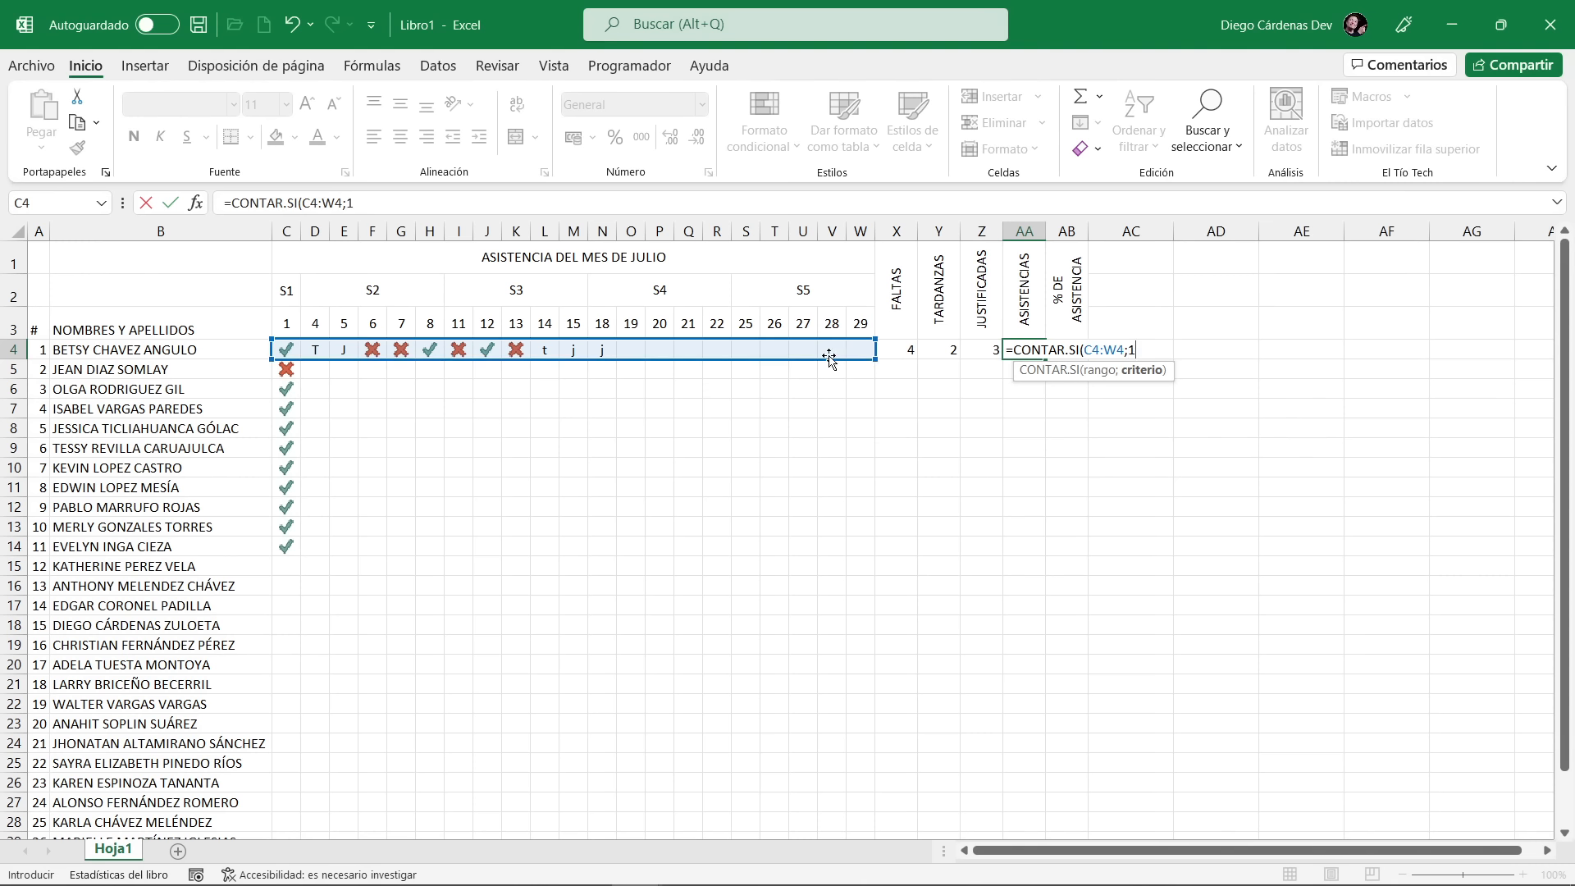
text(1))
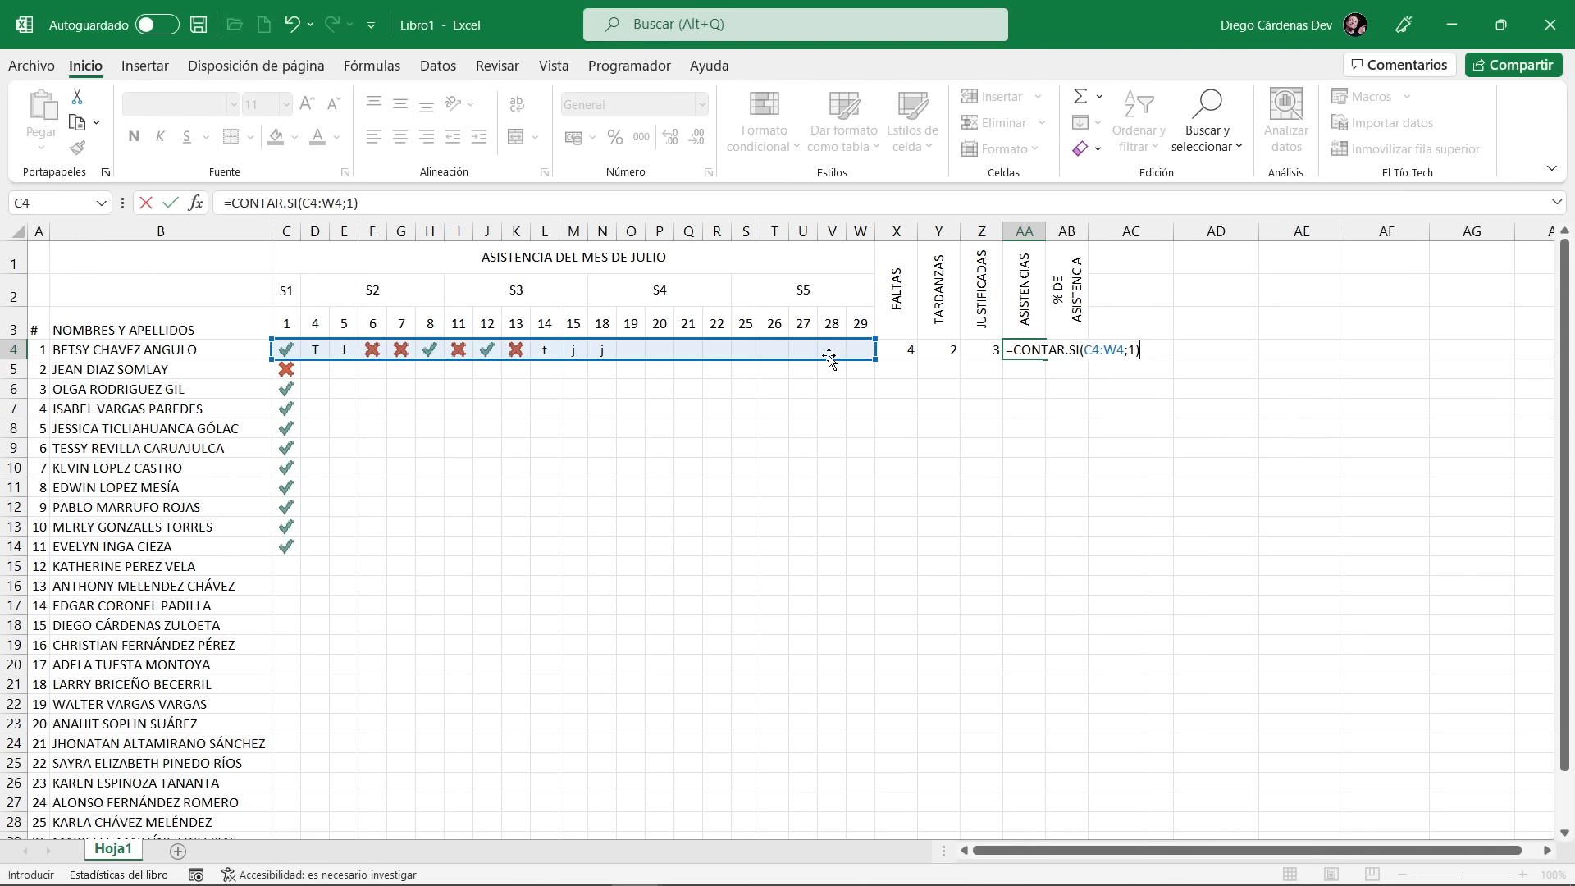
key(Return)
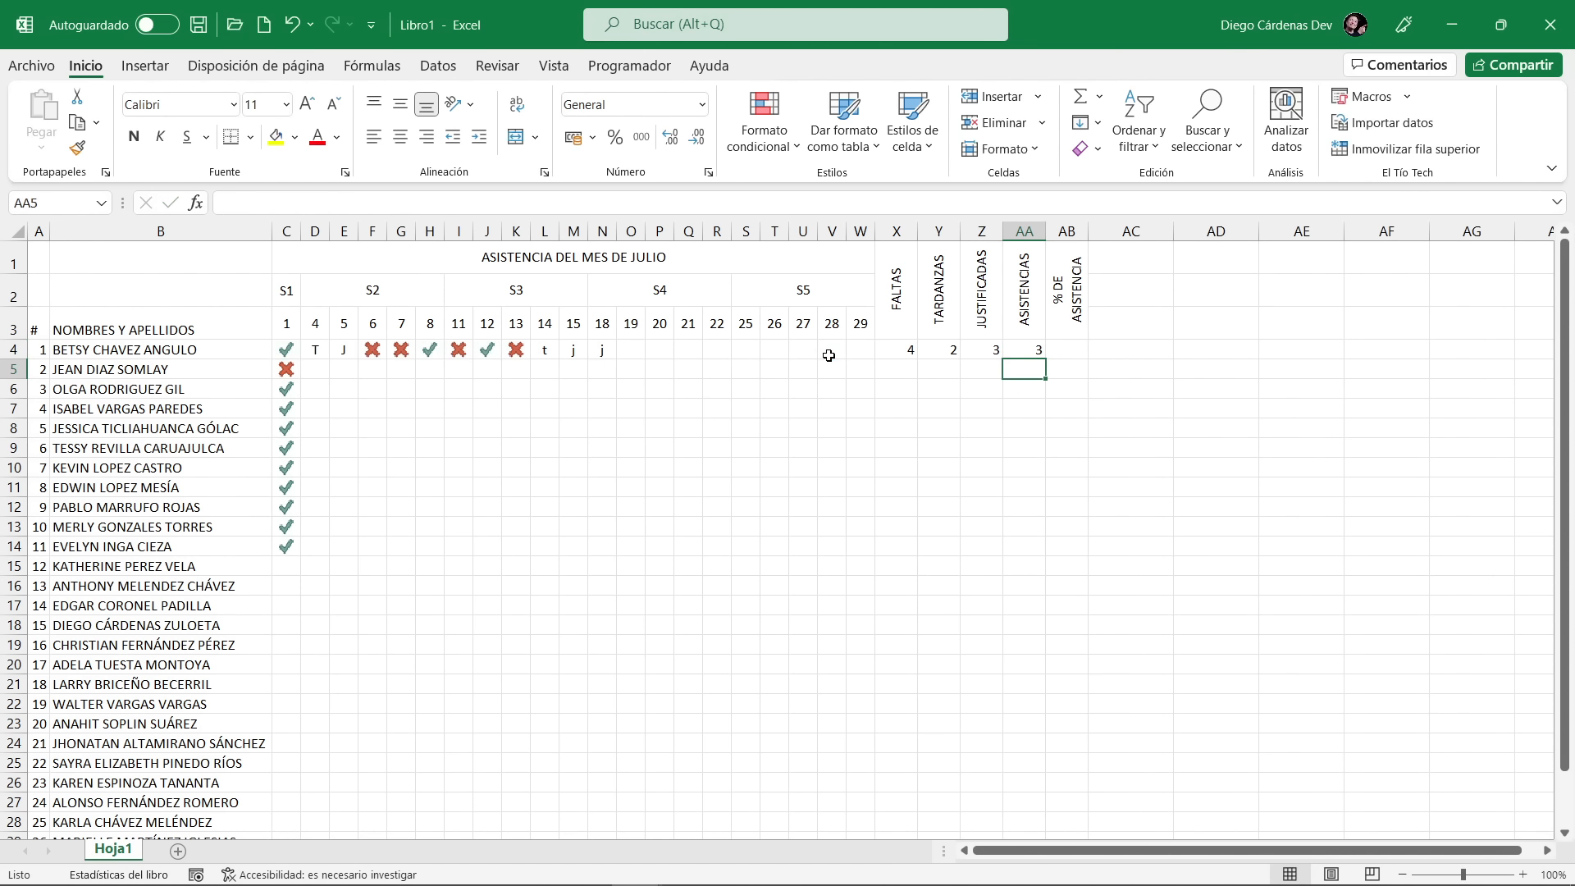
Mark the first student present with a 1 on days 18 to 29, in N4 through W4
click(602, 350)
text(1)
key(Tab)
text(1)
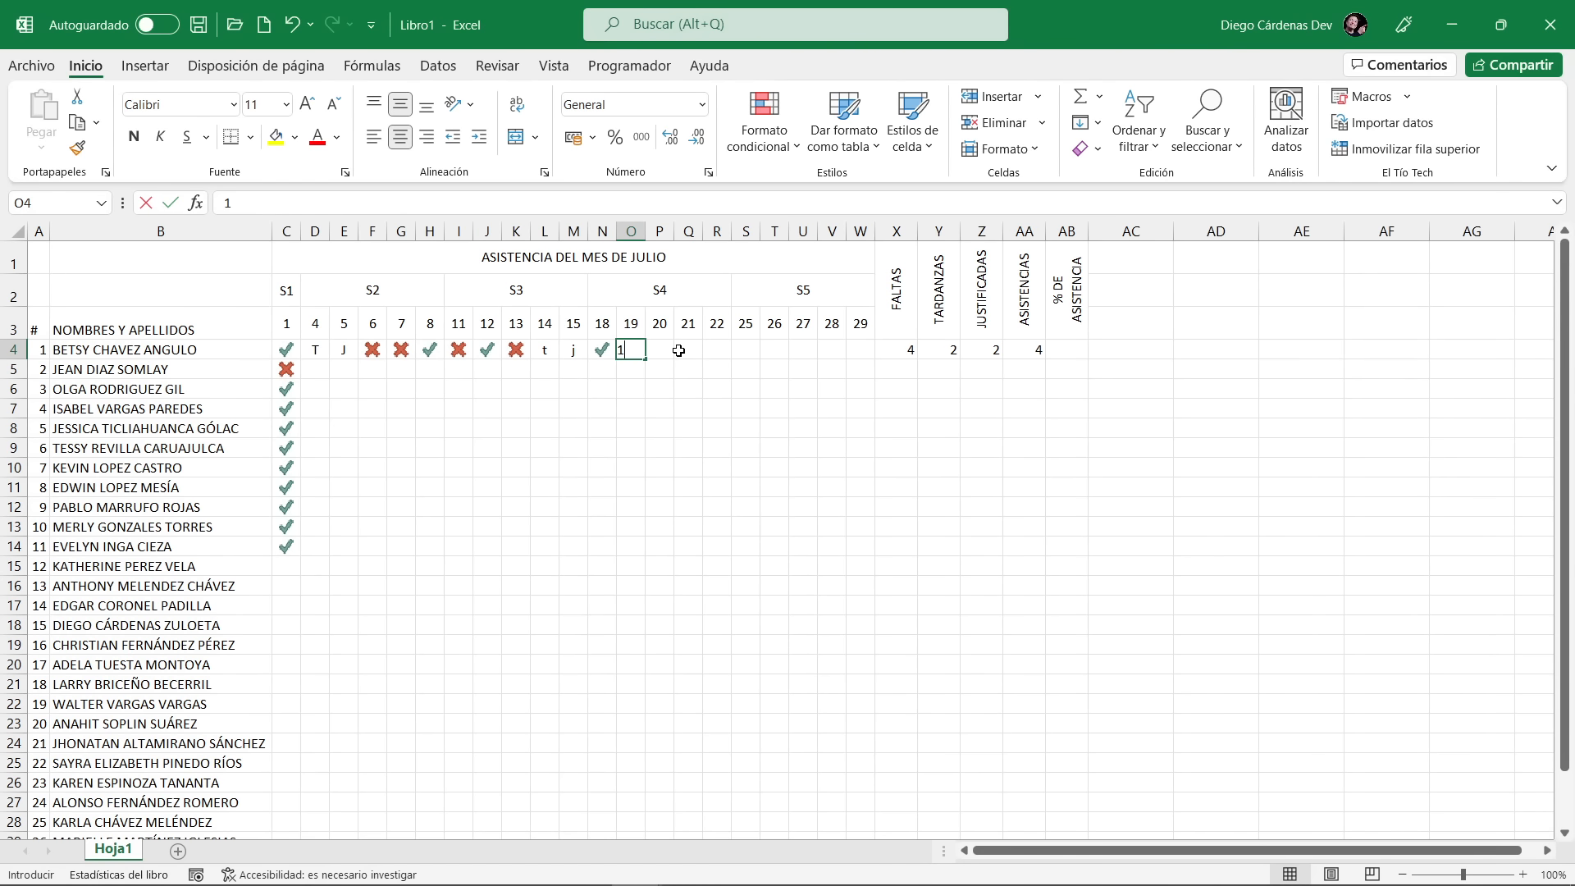
click(680, 350)
text(1)
click(710, 351)
text(1)
click(637, 351)
click(658, 351)
text(1)
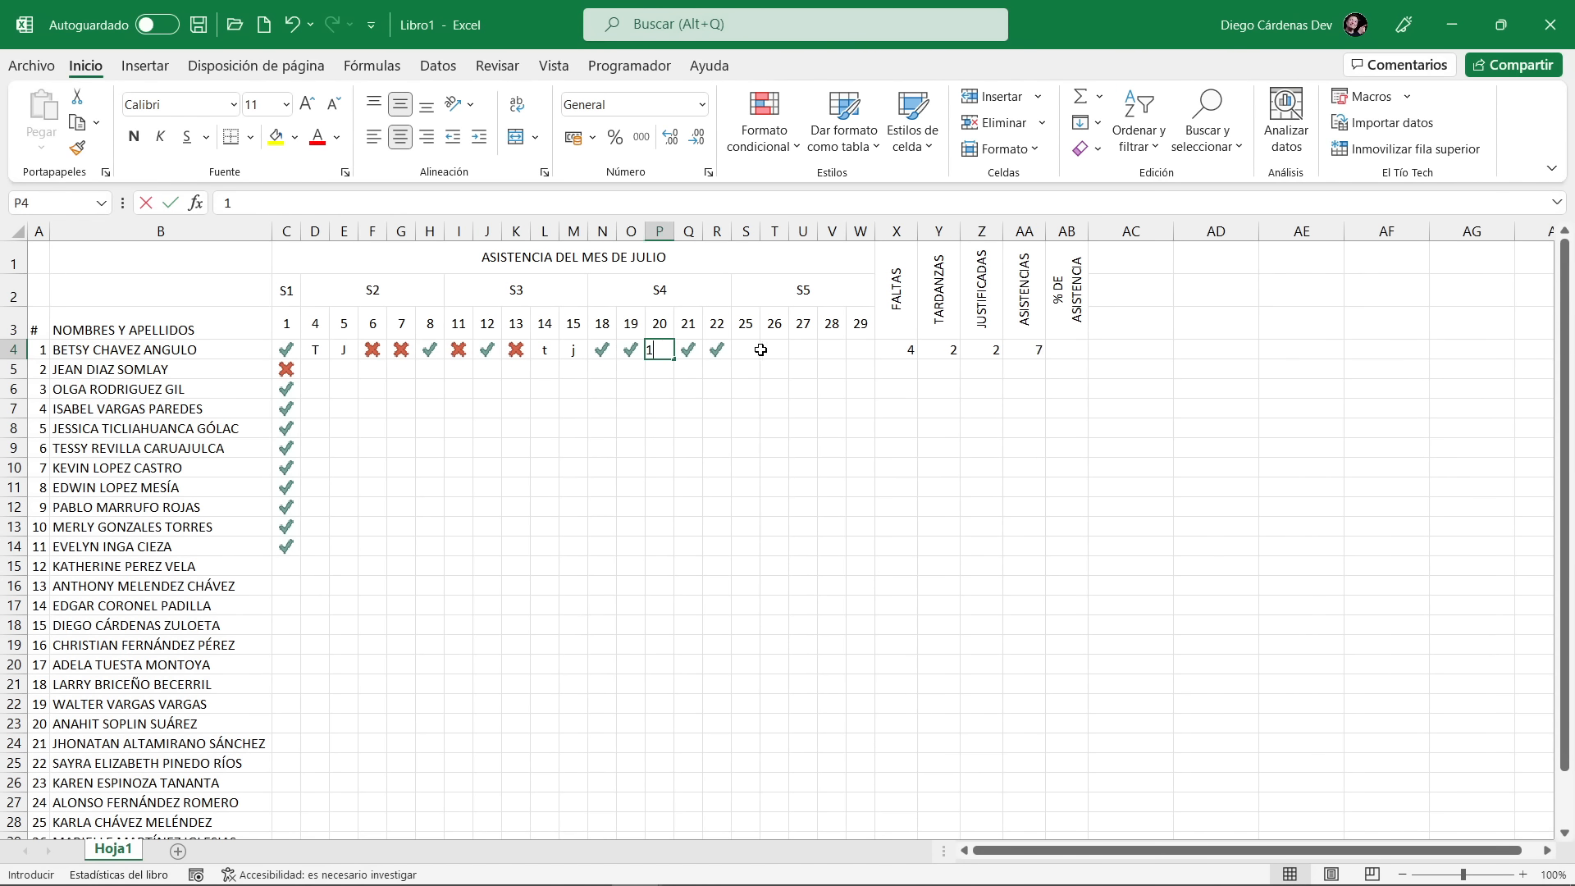
click(765, 350)
text(1)
click(753, 351)
text(1)
click(807, 357)
text(1)
click(827, 357)
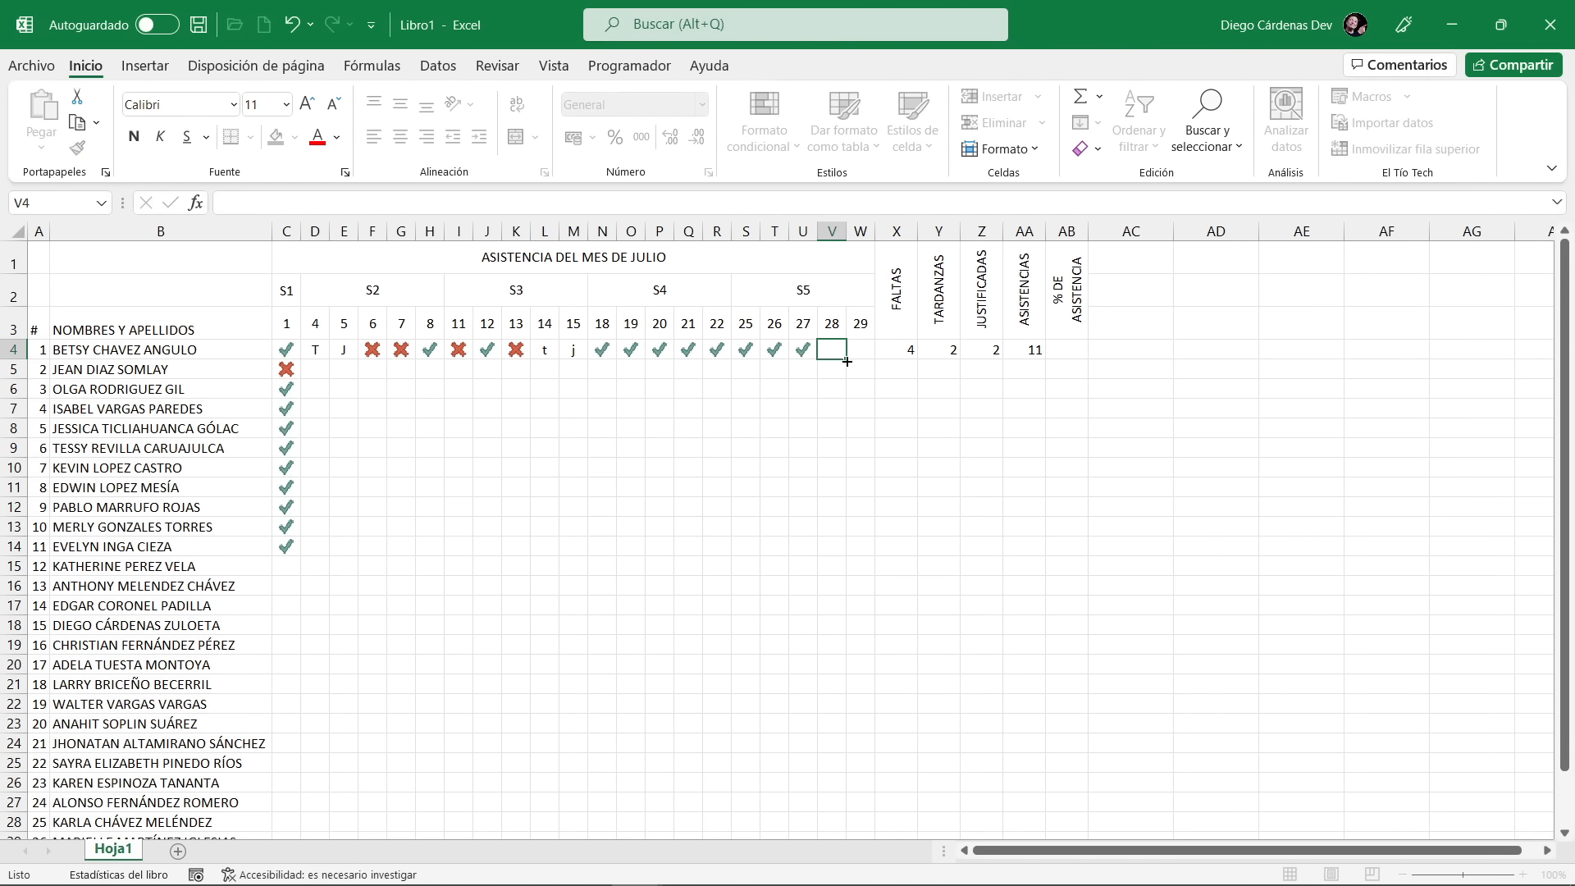
text(1)
click(857, 351)
text(1)
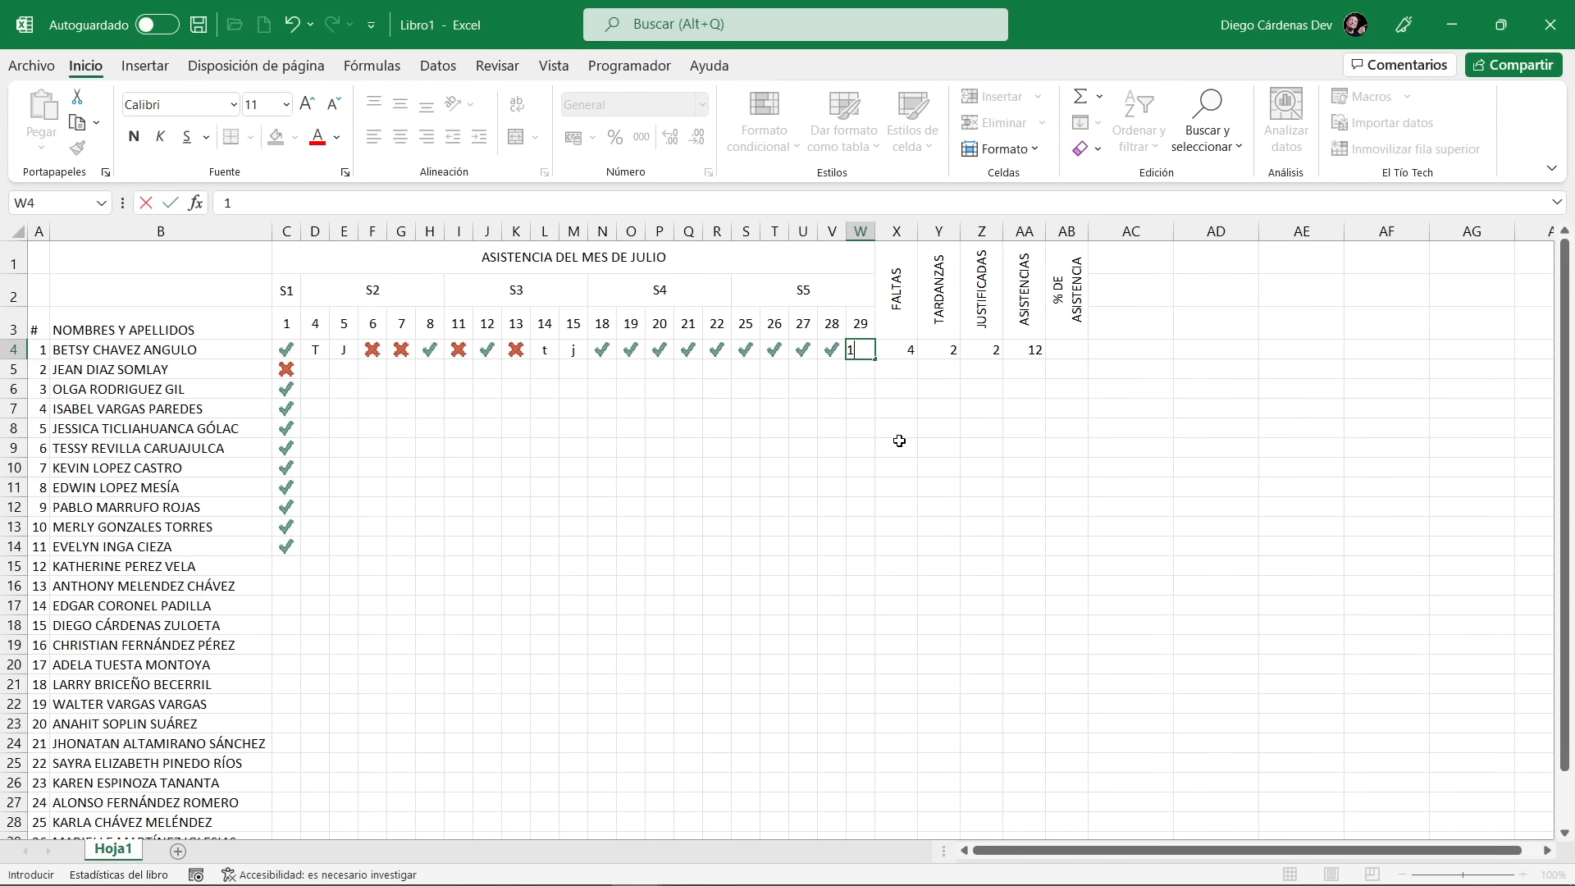
key(Return)
Format the % DE ASISTENCIA column AB as a percentage
click(1071, 348)
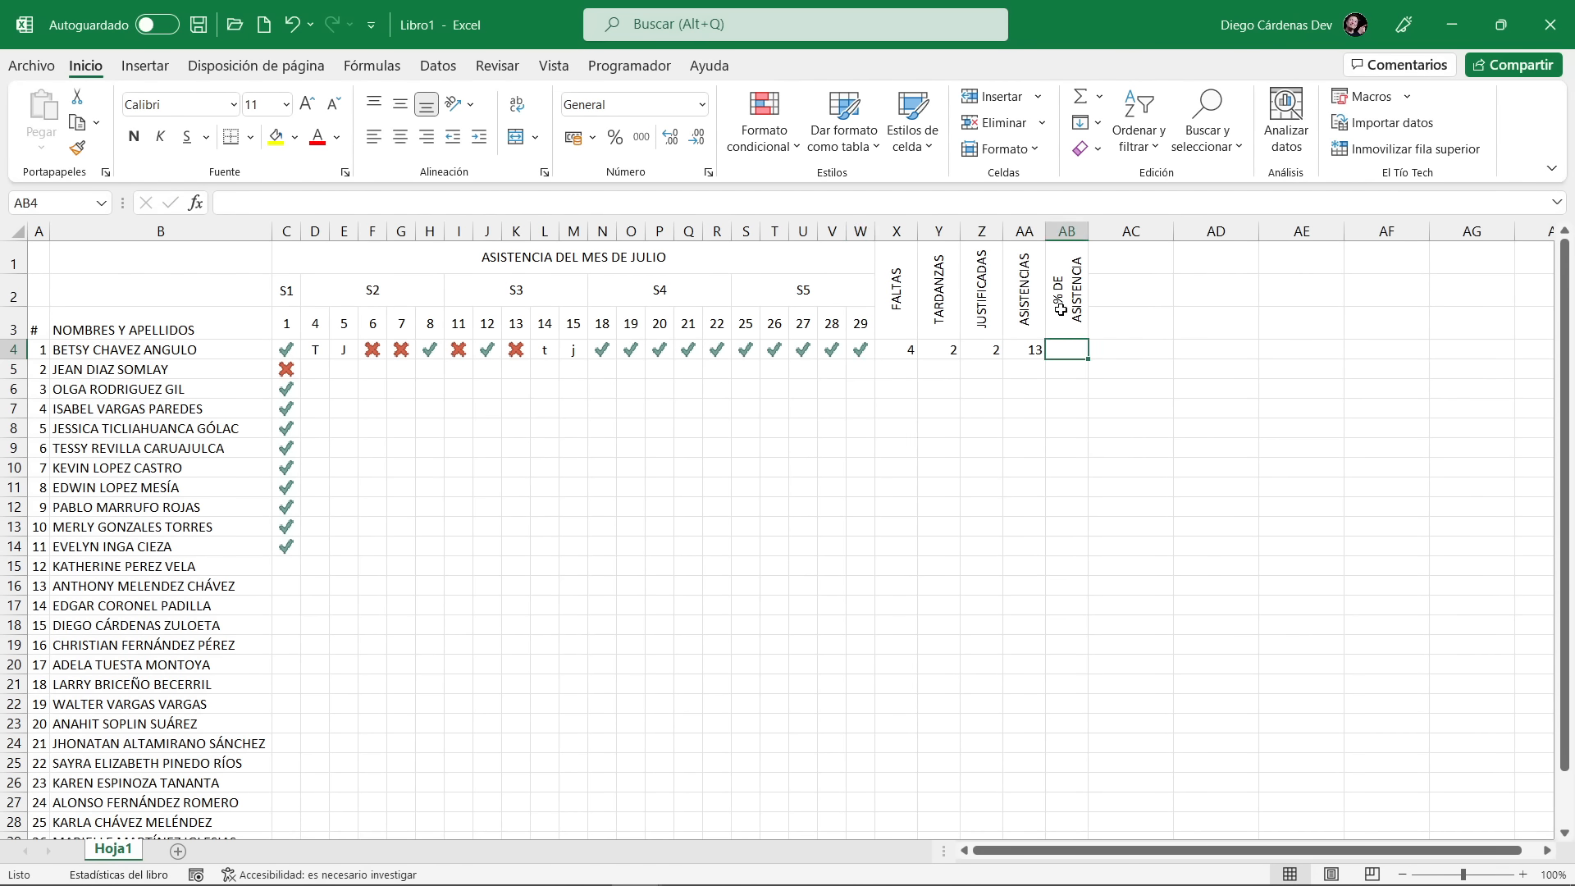
click(1064, 226)
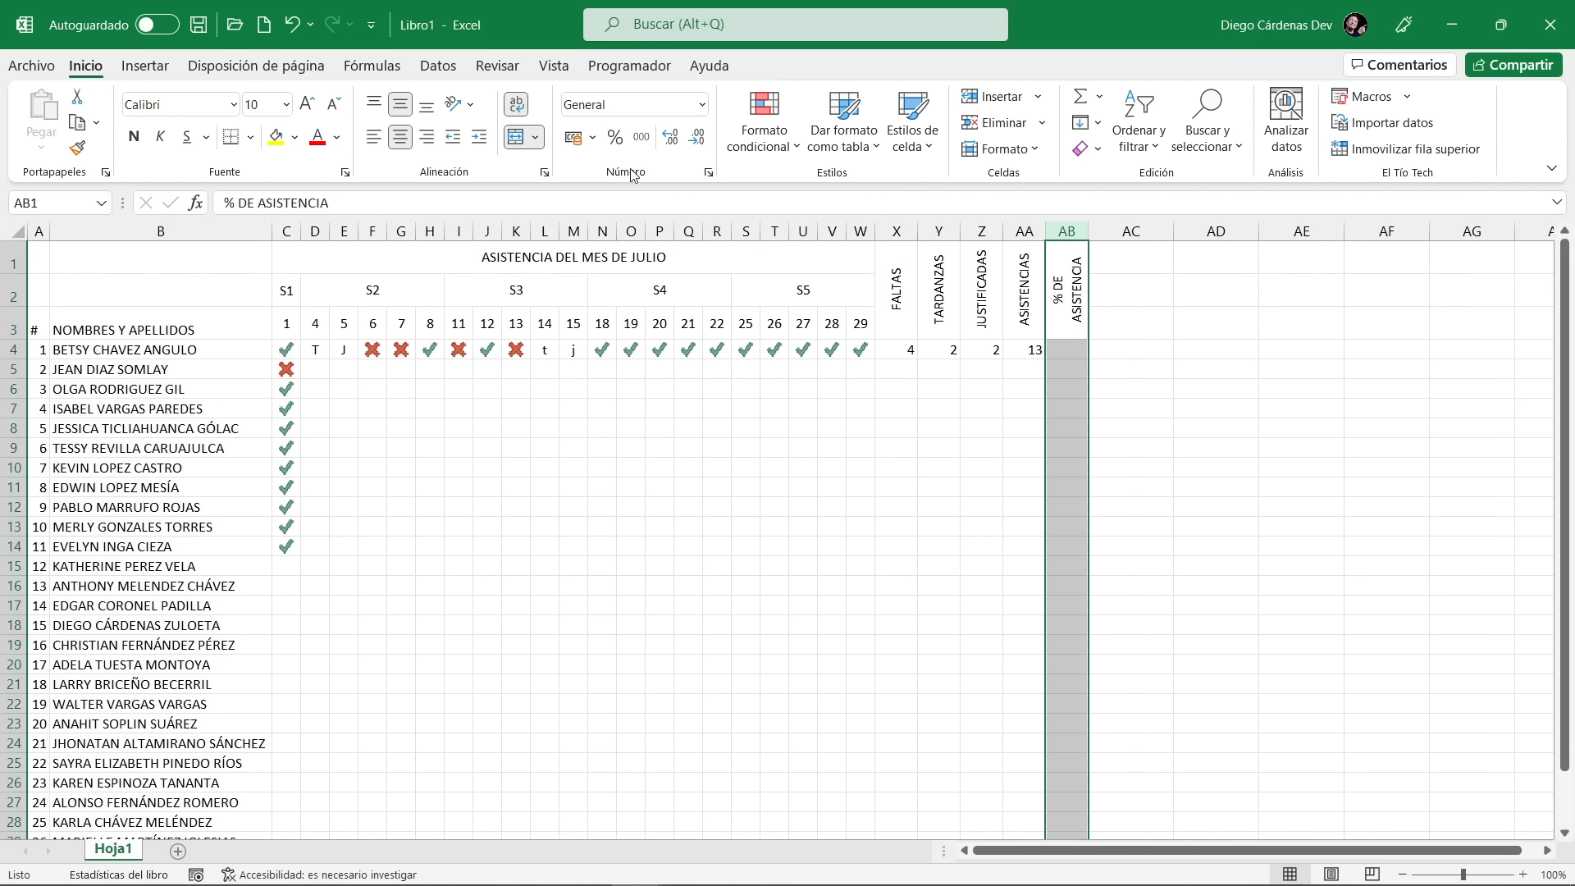
click(615, 138)
Enter =AA4/21 in AB4 to calculate the first student's attendance percentage
click(1072, 350)
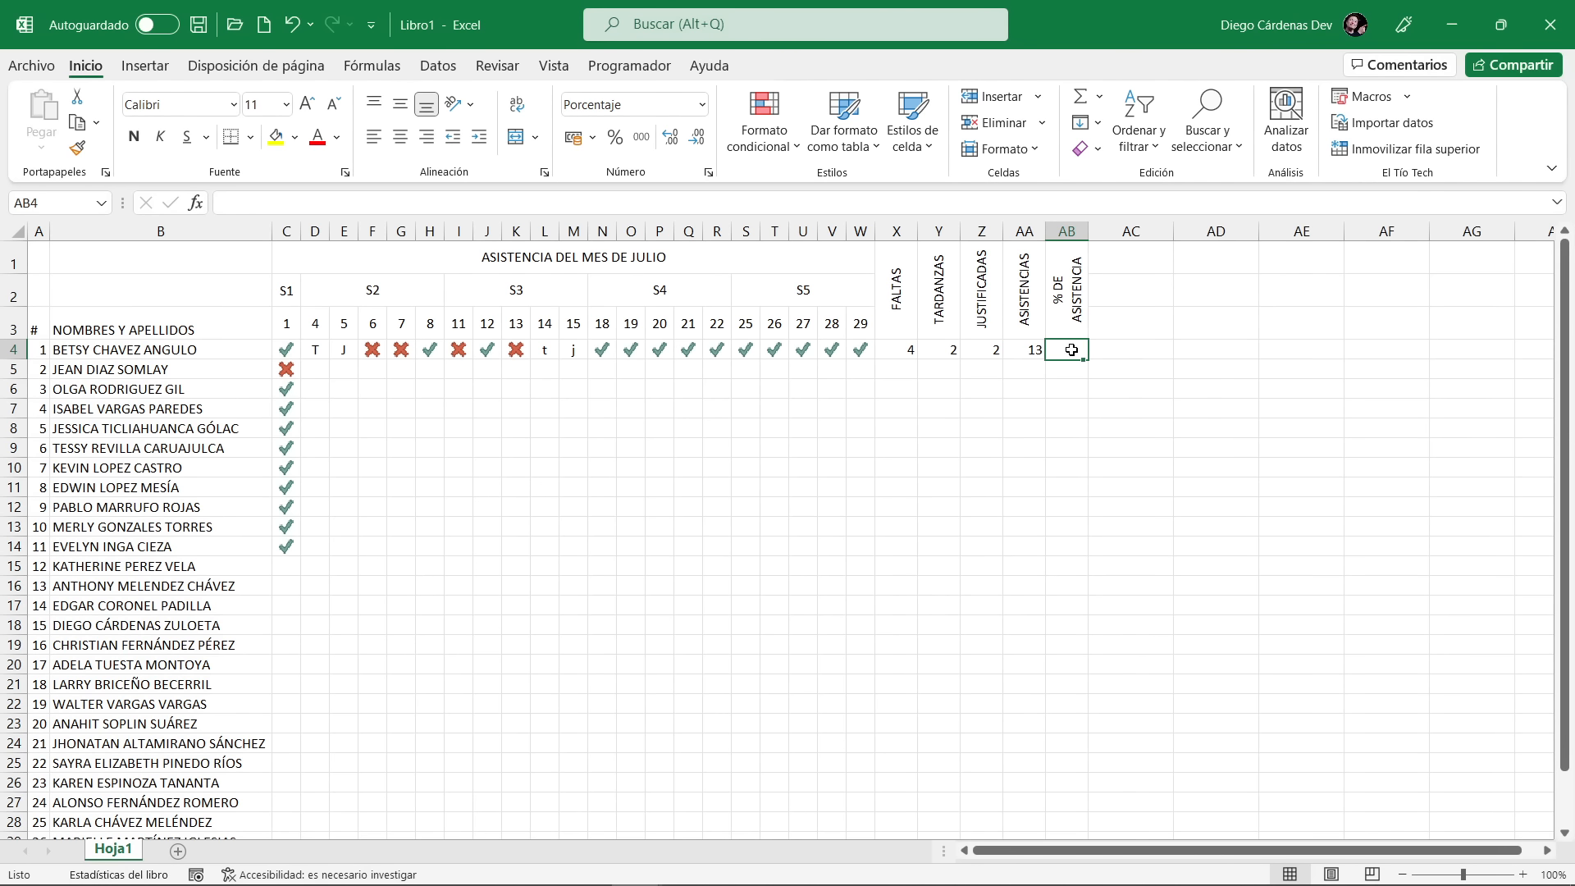
text(=)
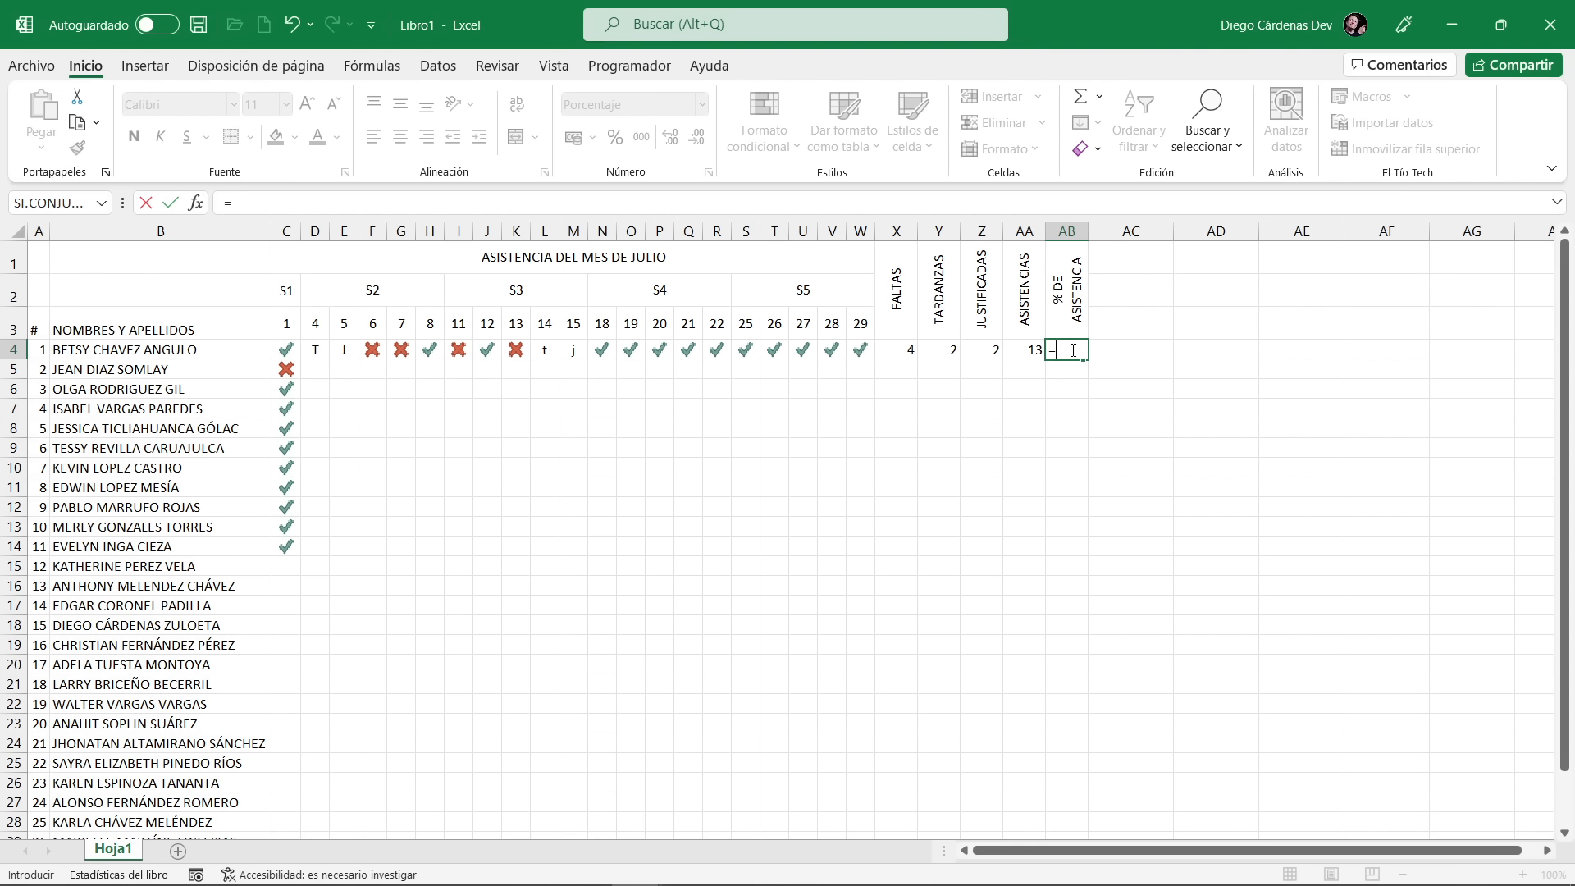
click(1025, 348)
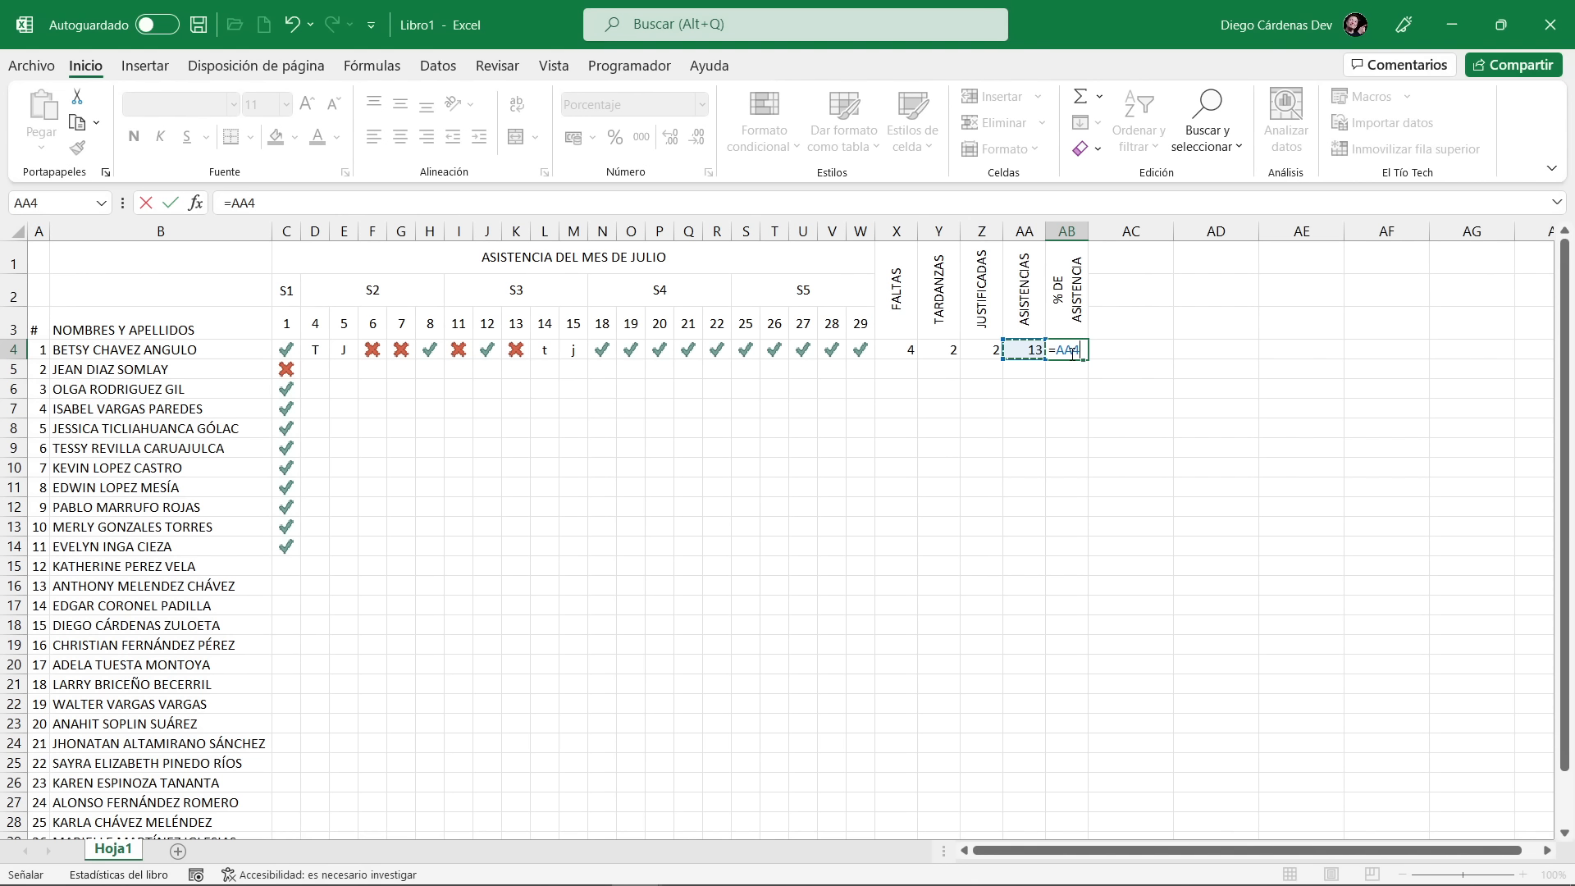
text(/)
text(21)
key(Return)
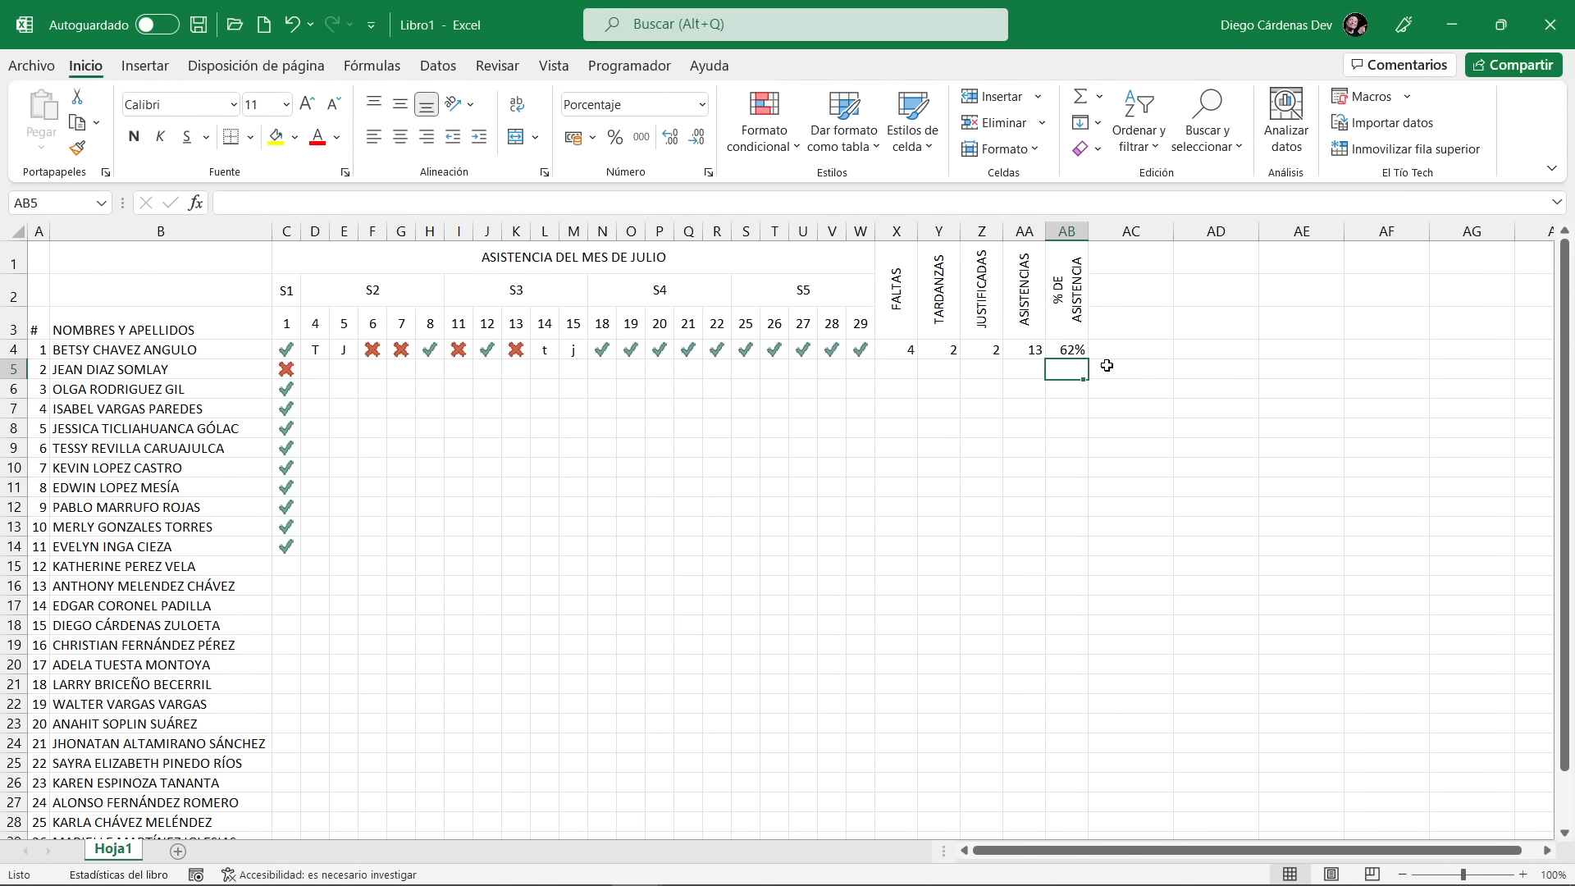
Replace the first student's remaining absences, lates and justified marks in D4:G4, I4 and K4:M4 with 1
click(316, 348)
text(1)
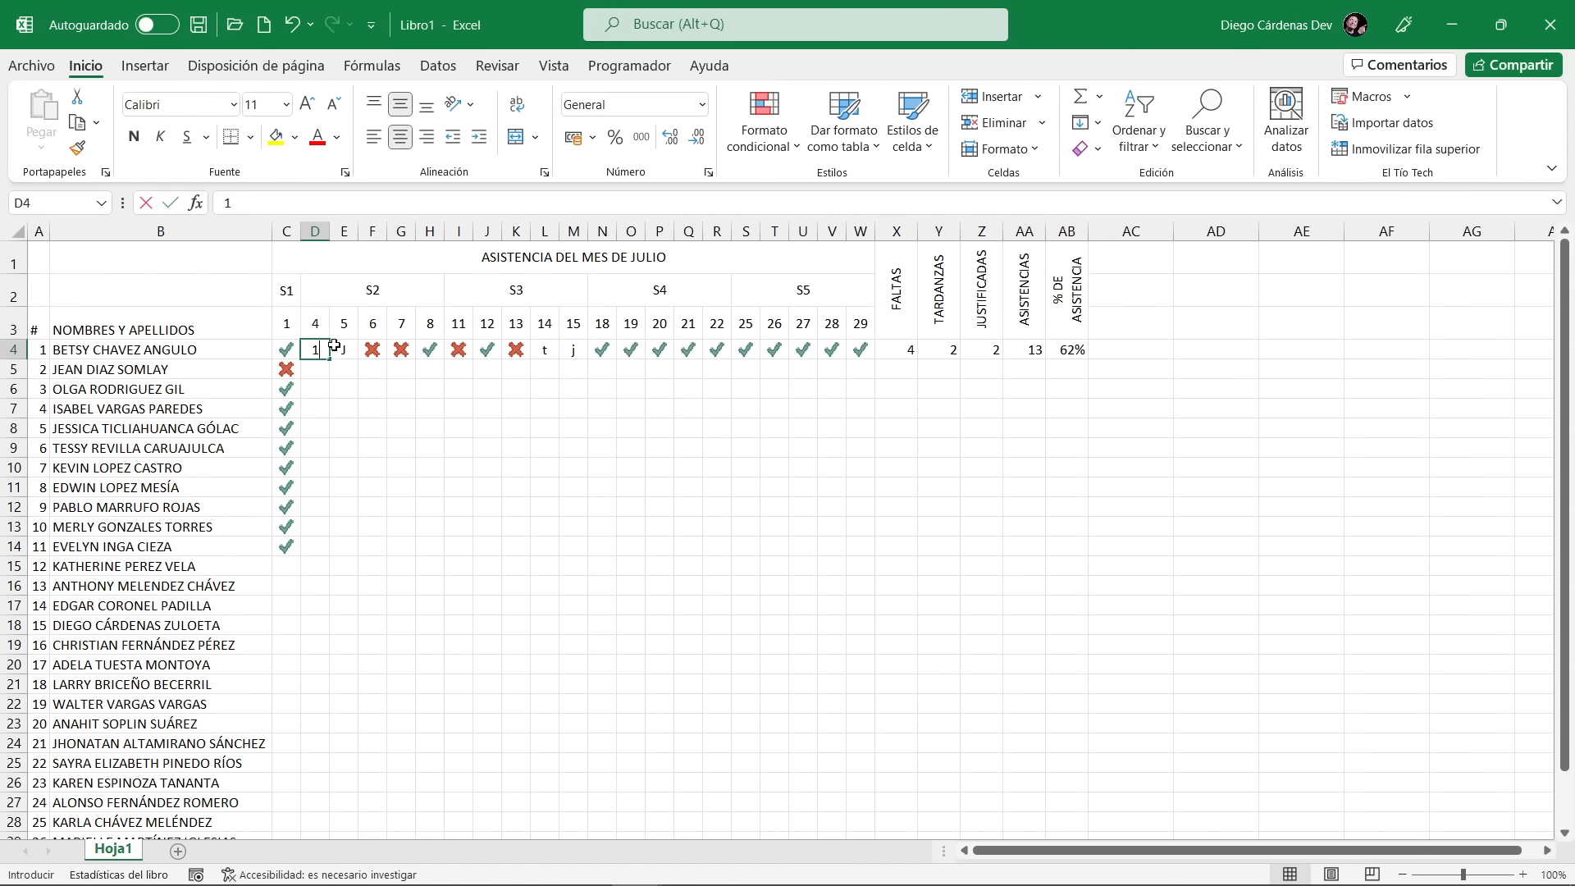
click(343, 349)
text(1)
click(366, 348)
text(1)
click(401, 348)
text(1)
click(458, 348)
text(1)
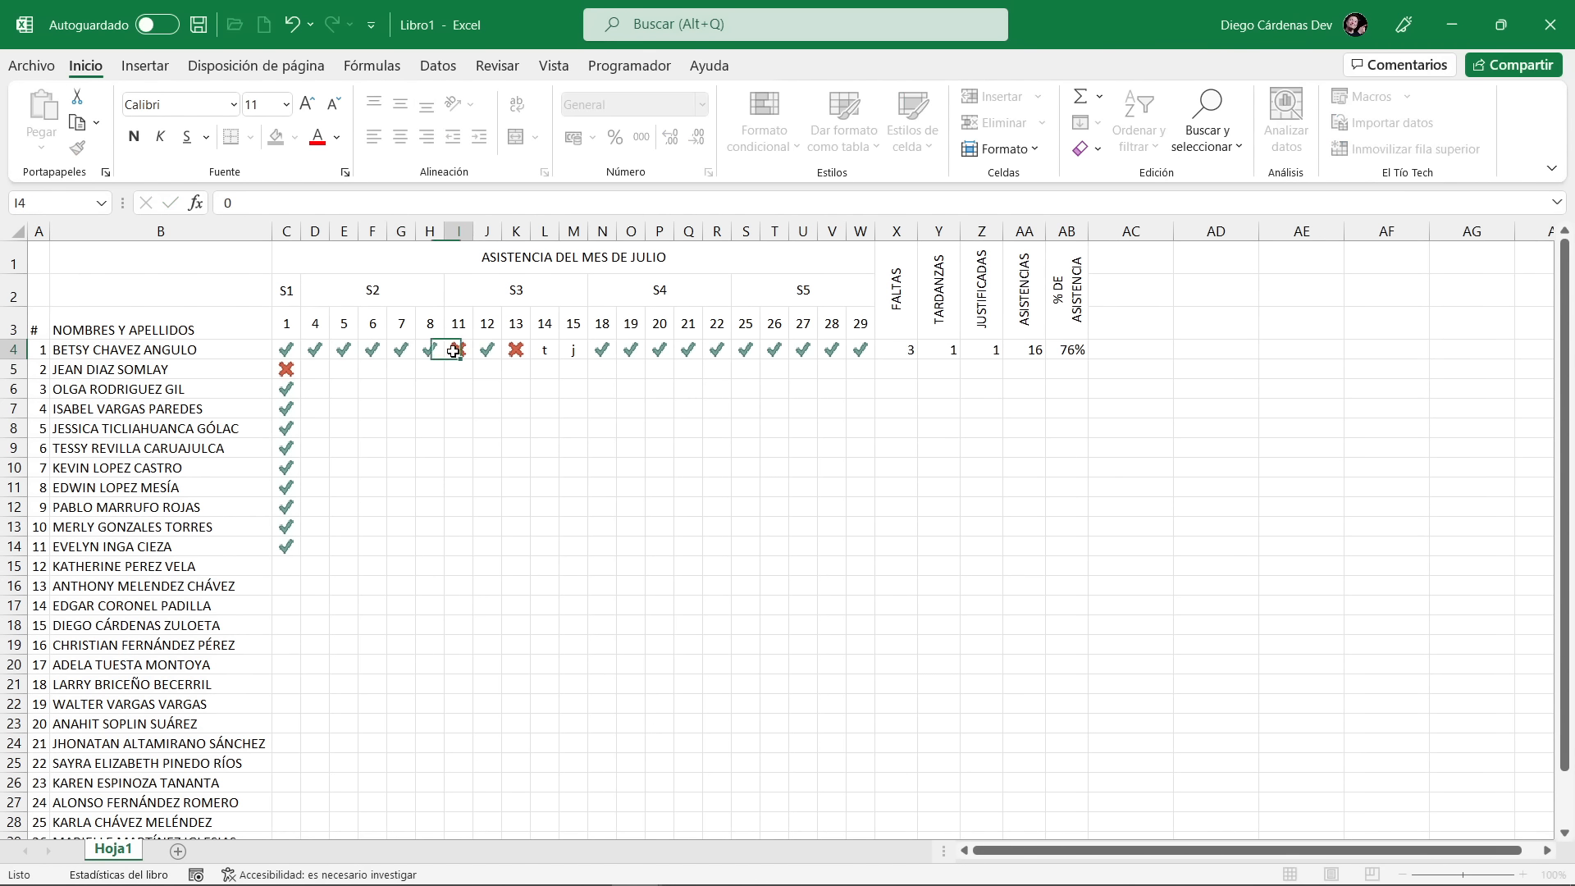
click(509, 355)
text(1)
click(539, 353)
text(1)
click(580, 352)
text(1)
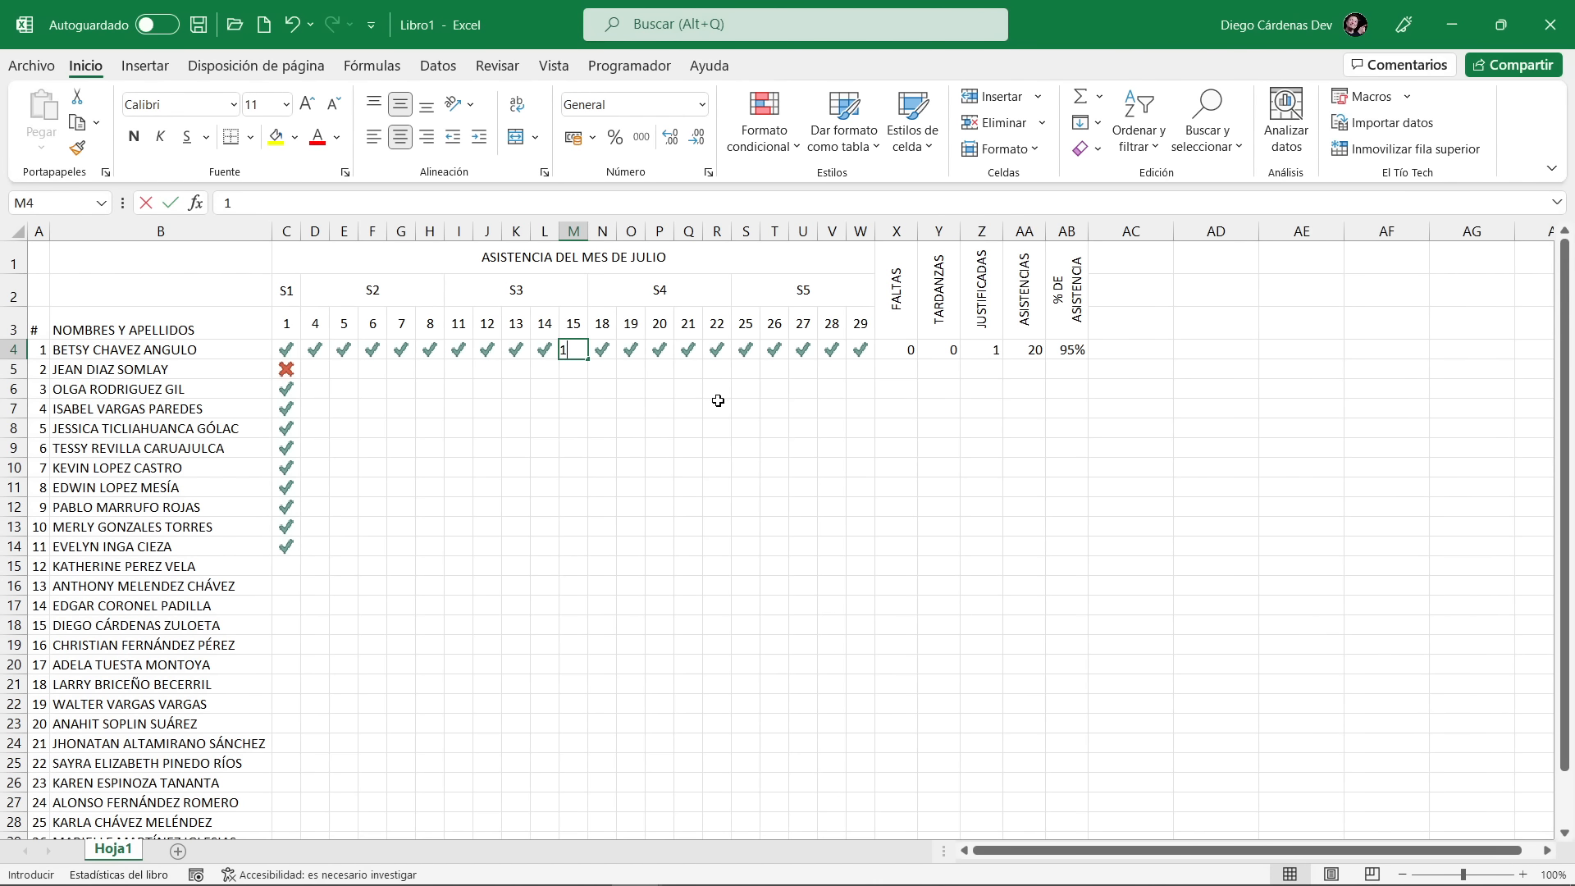
click(717, 397)
Fill the summary formulas in X4:AB4 down to the last student in row 33
click(1067, 353)
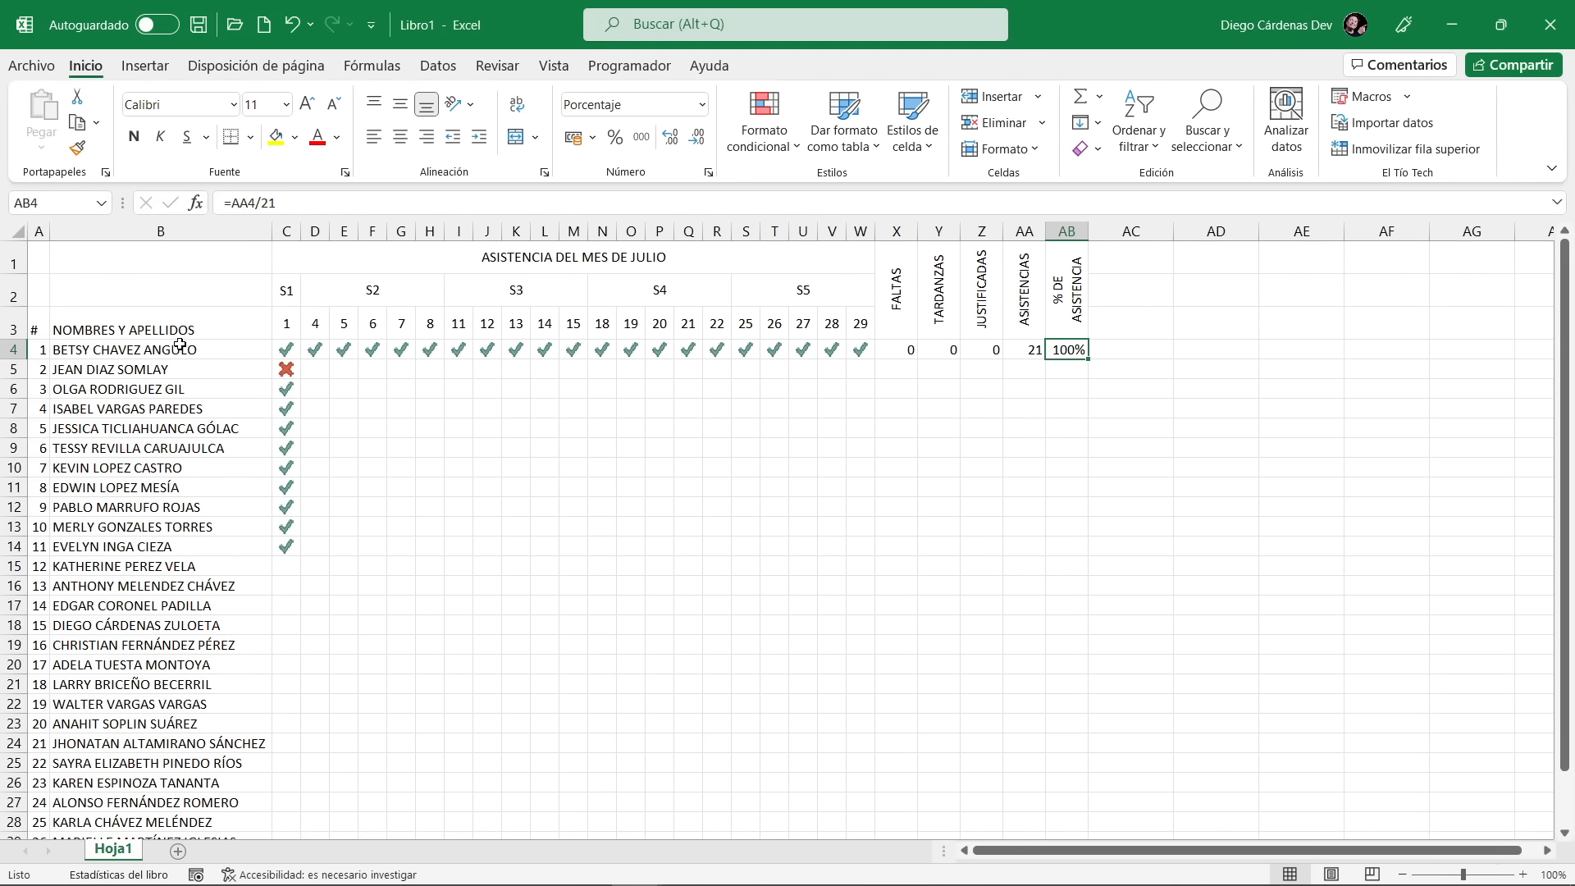
click(894, 352)
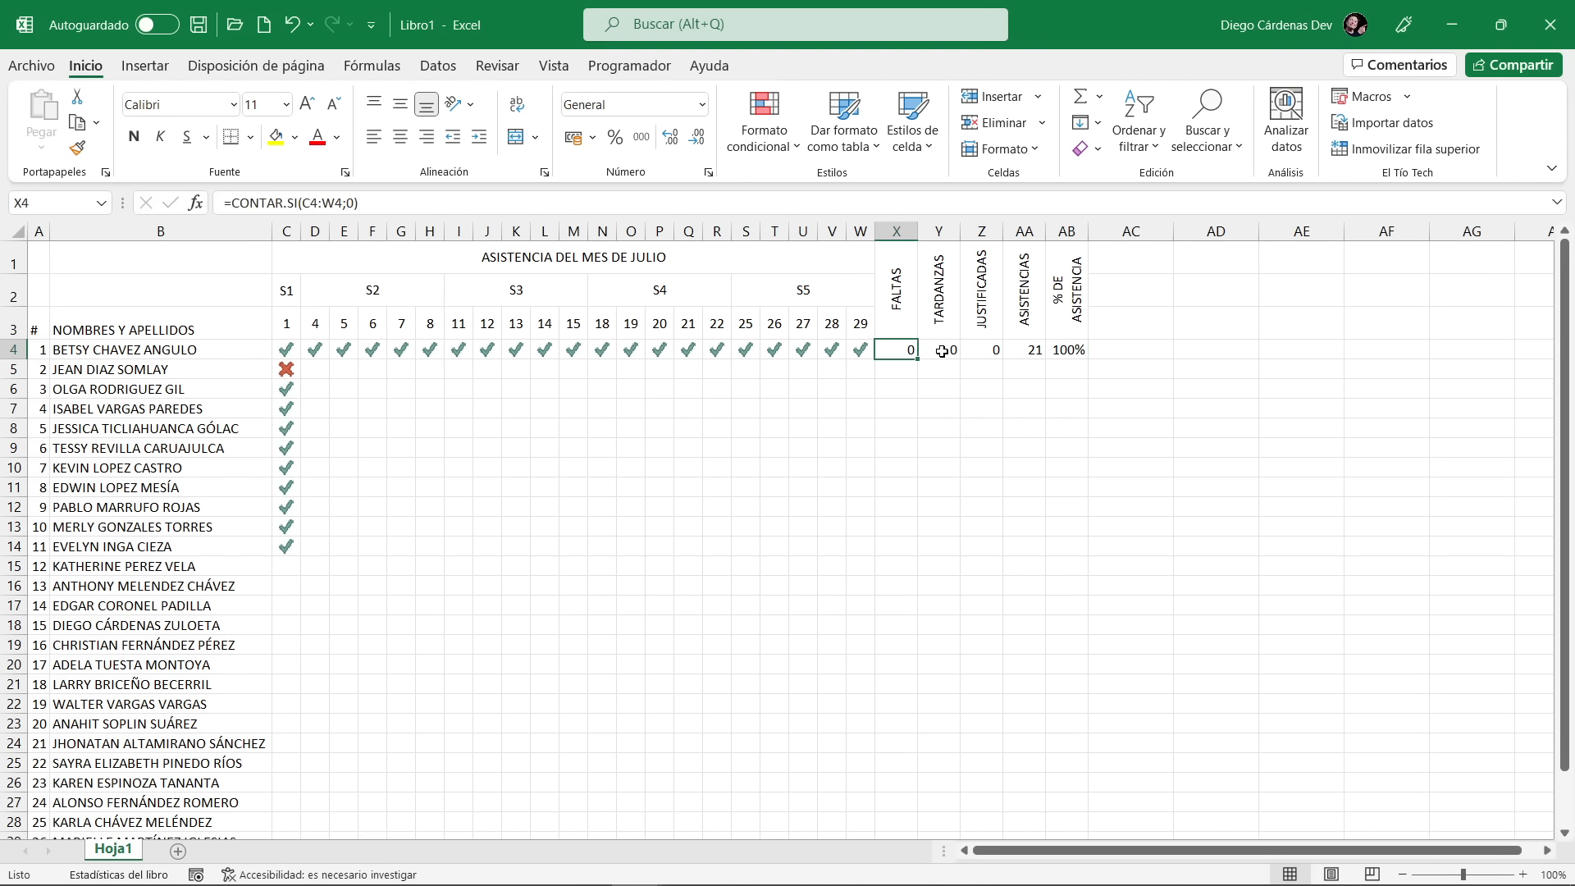
click(942, 352)
click(994, 348)
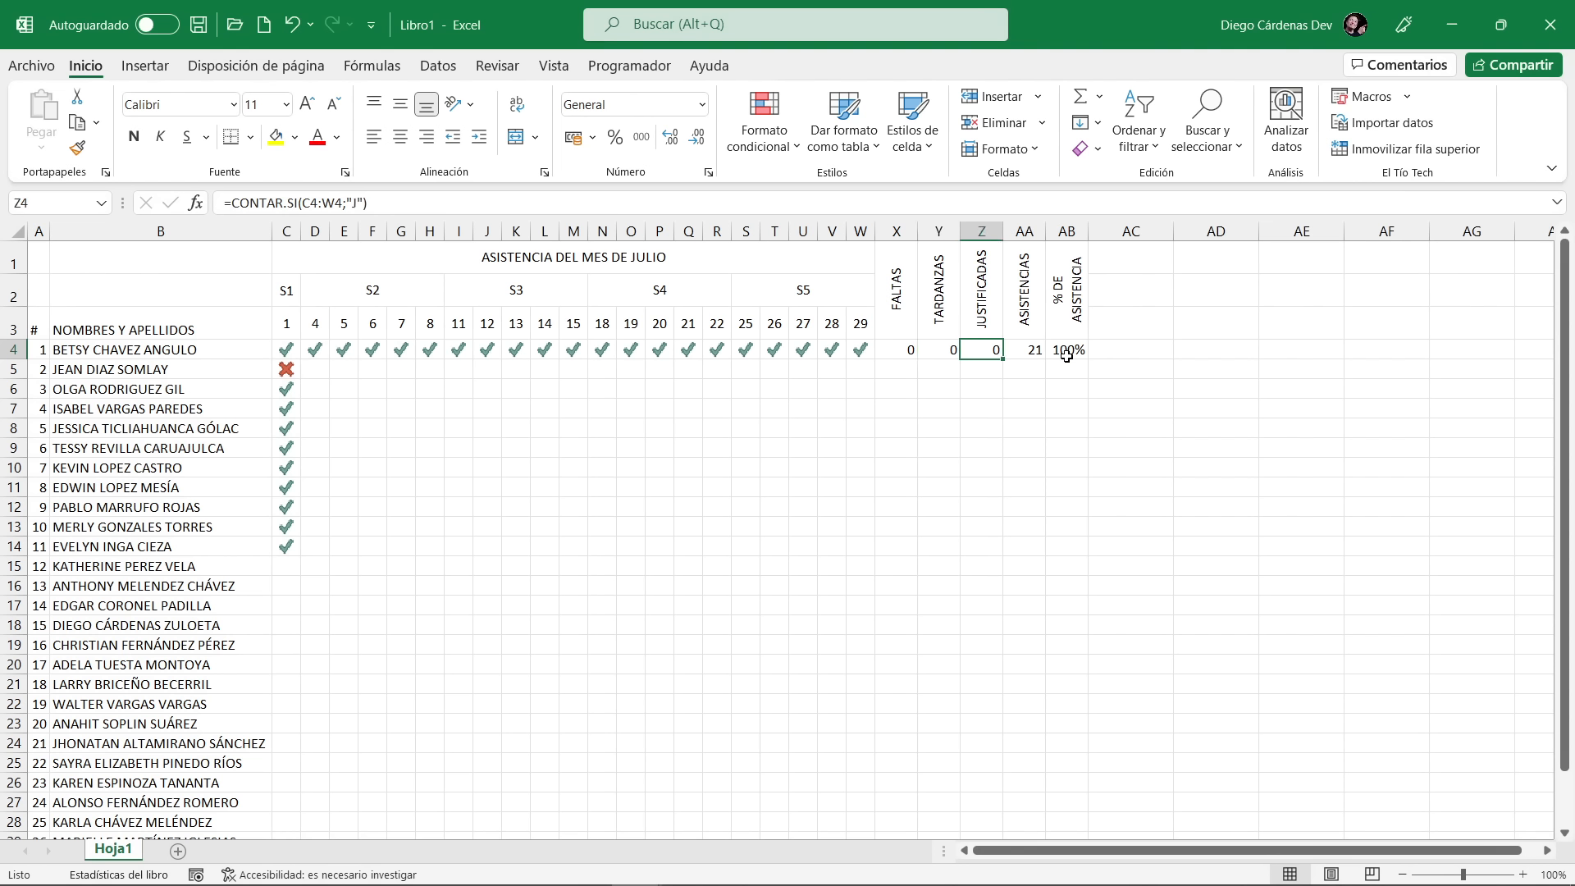
drag(901, 352, 1071, 350)
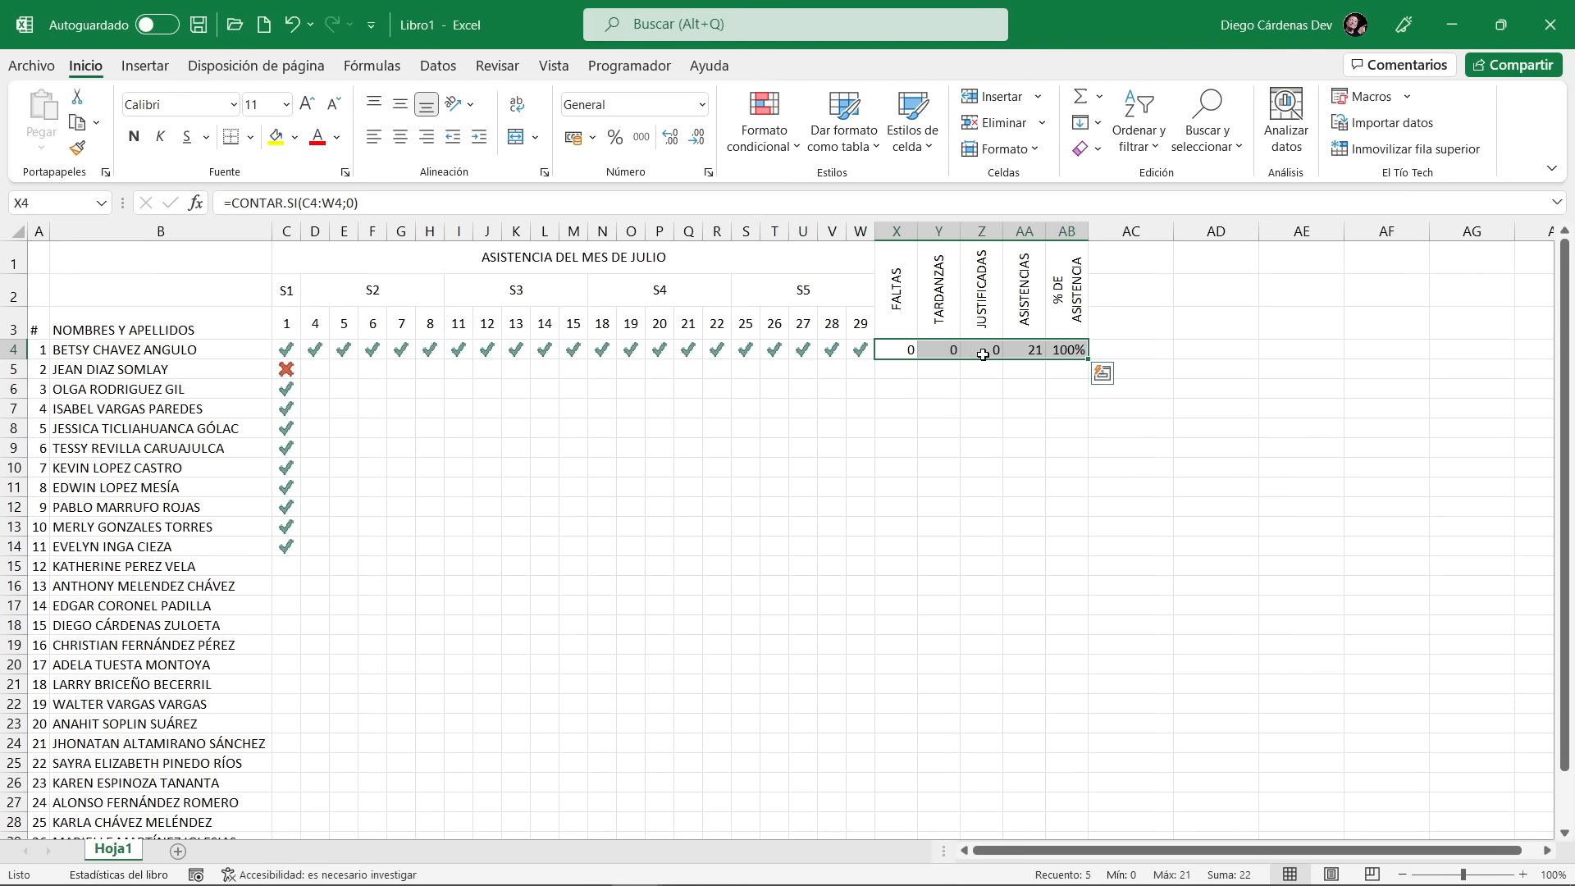
double_click(1090, 359)
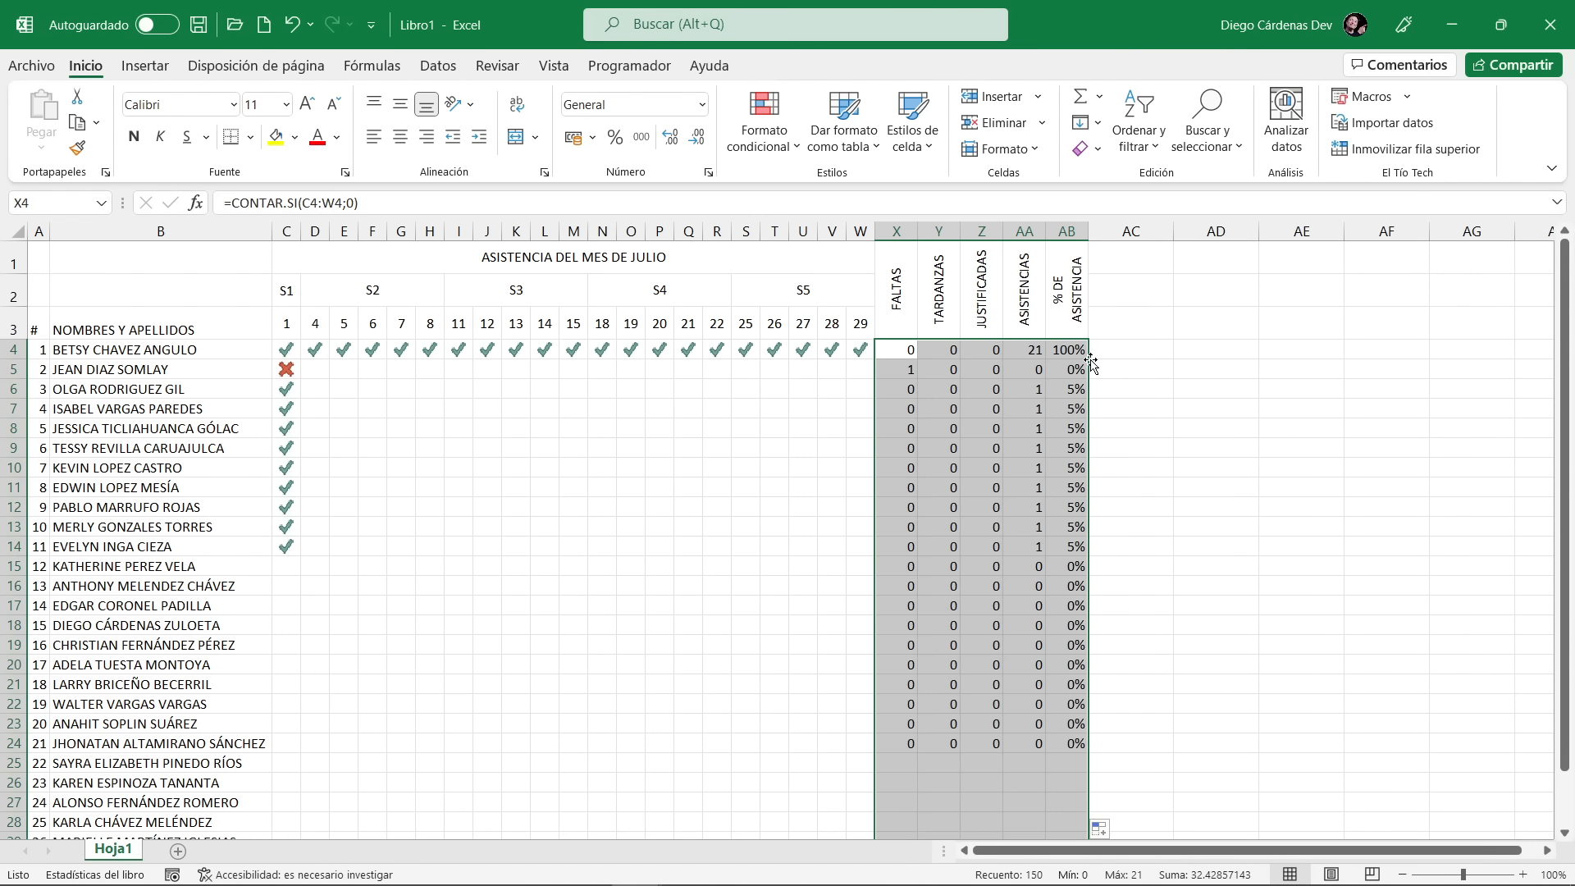
scroll(999, 435, down, 4)
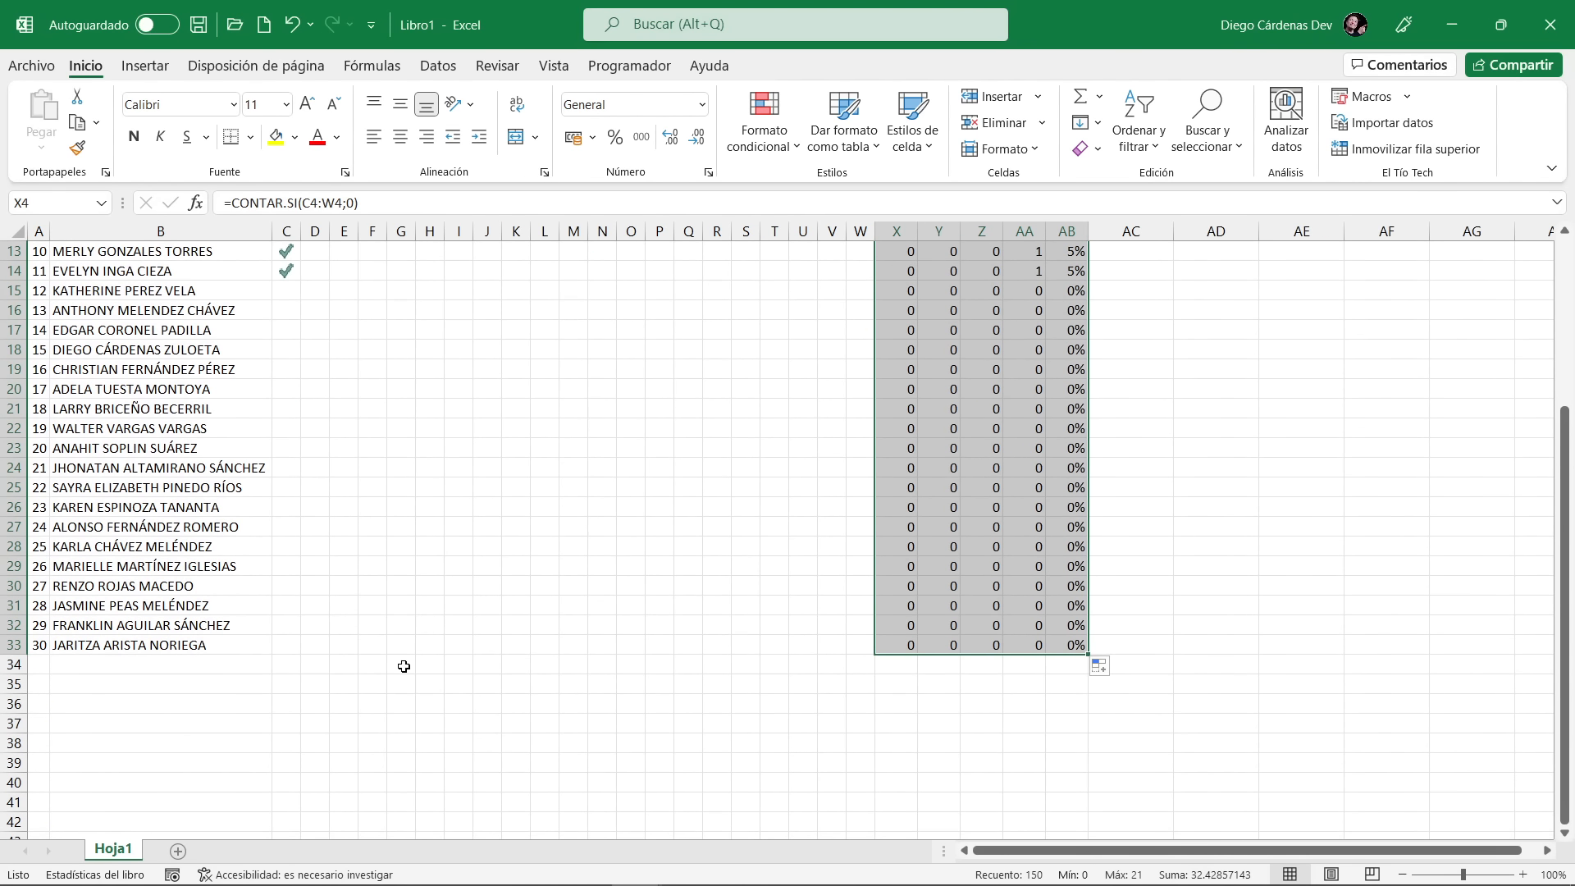
scroll(1079, 650, up, 3)
scroll(1079, 650, up, 1)
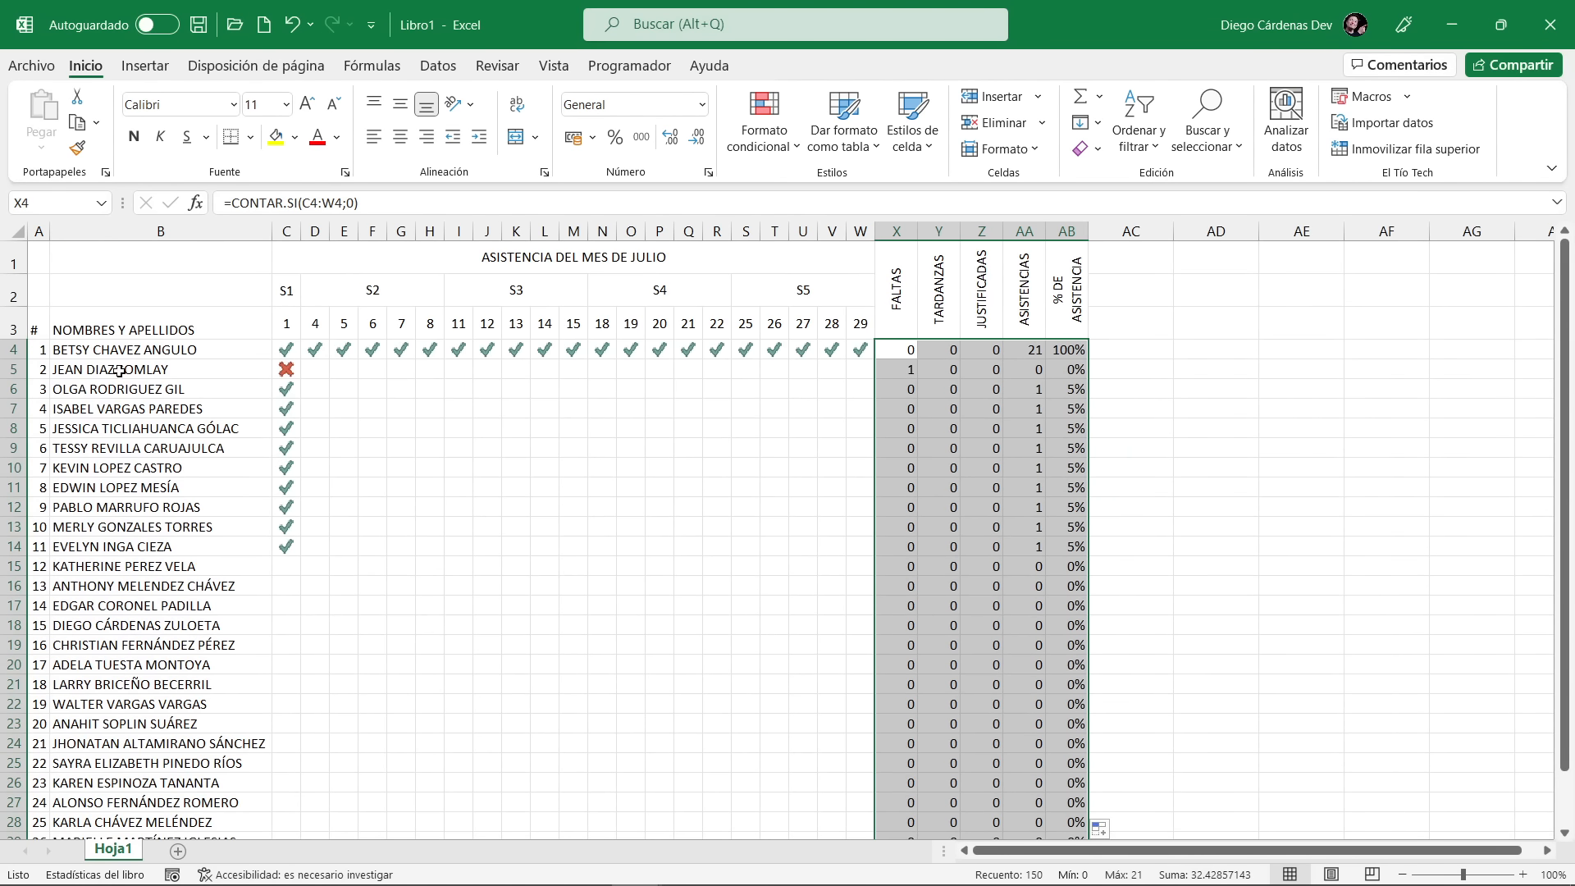
Enter sample attendances with a 1 in H8, K12, N17, Q19, S11 and K9
click(427, 429)
click(514, 505)
click(609, 607)
double_click(617, 611)
double_click(687, 645)
double_click(745, 487)
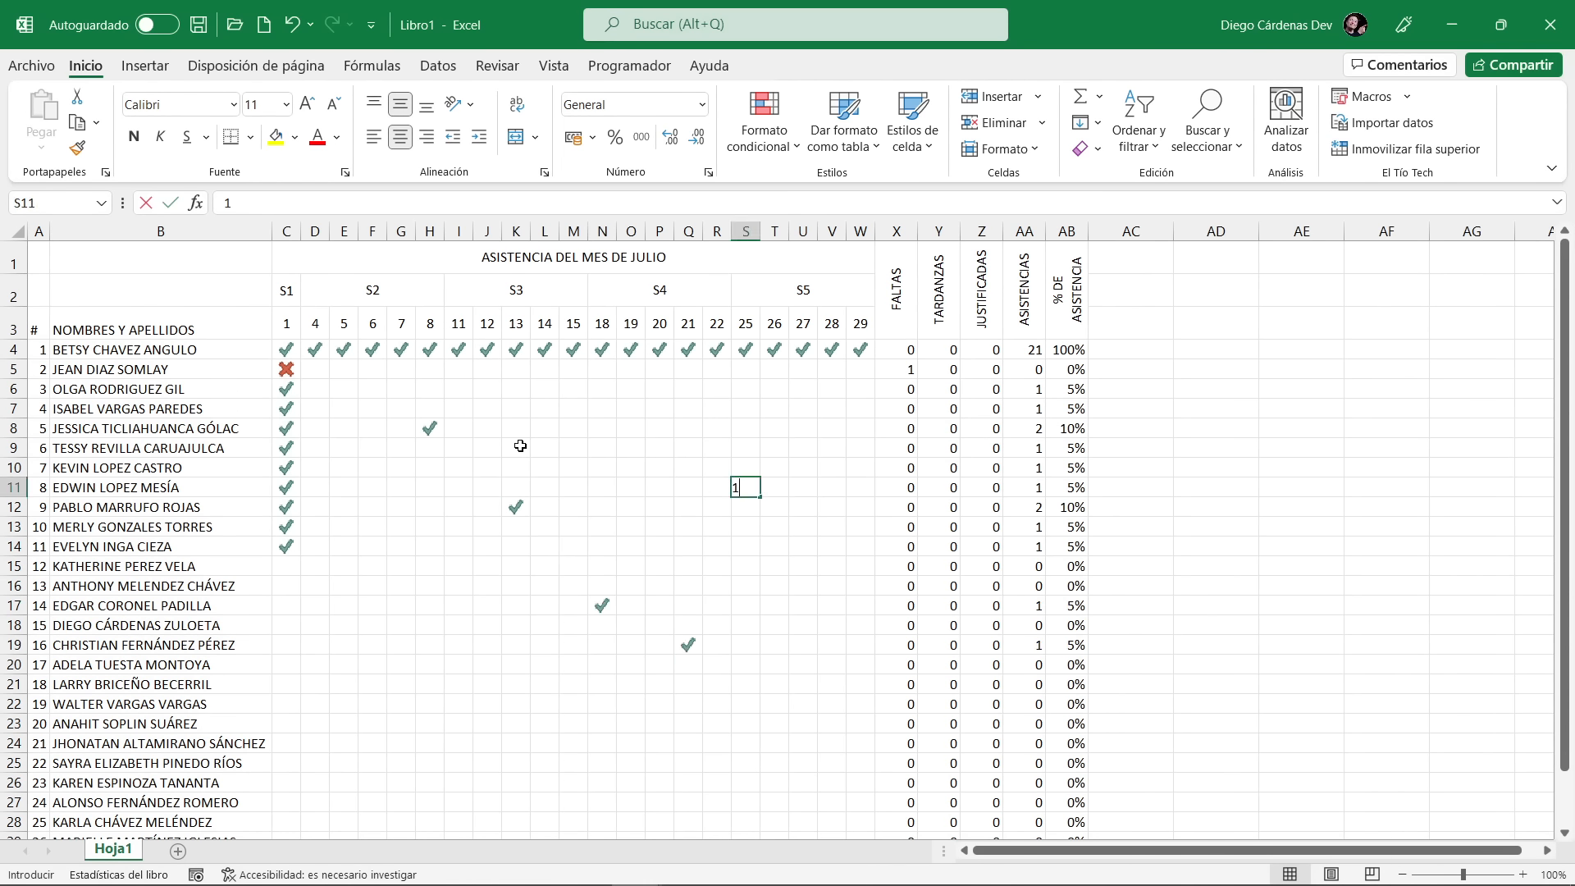
double_click(515, 448)
Enter sample absences with a 0 in L14, Q15, U16, P11, U12, V8 and V5
click(685, 574)
text(0)
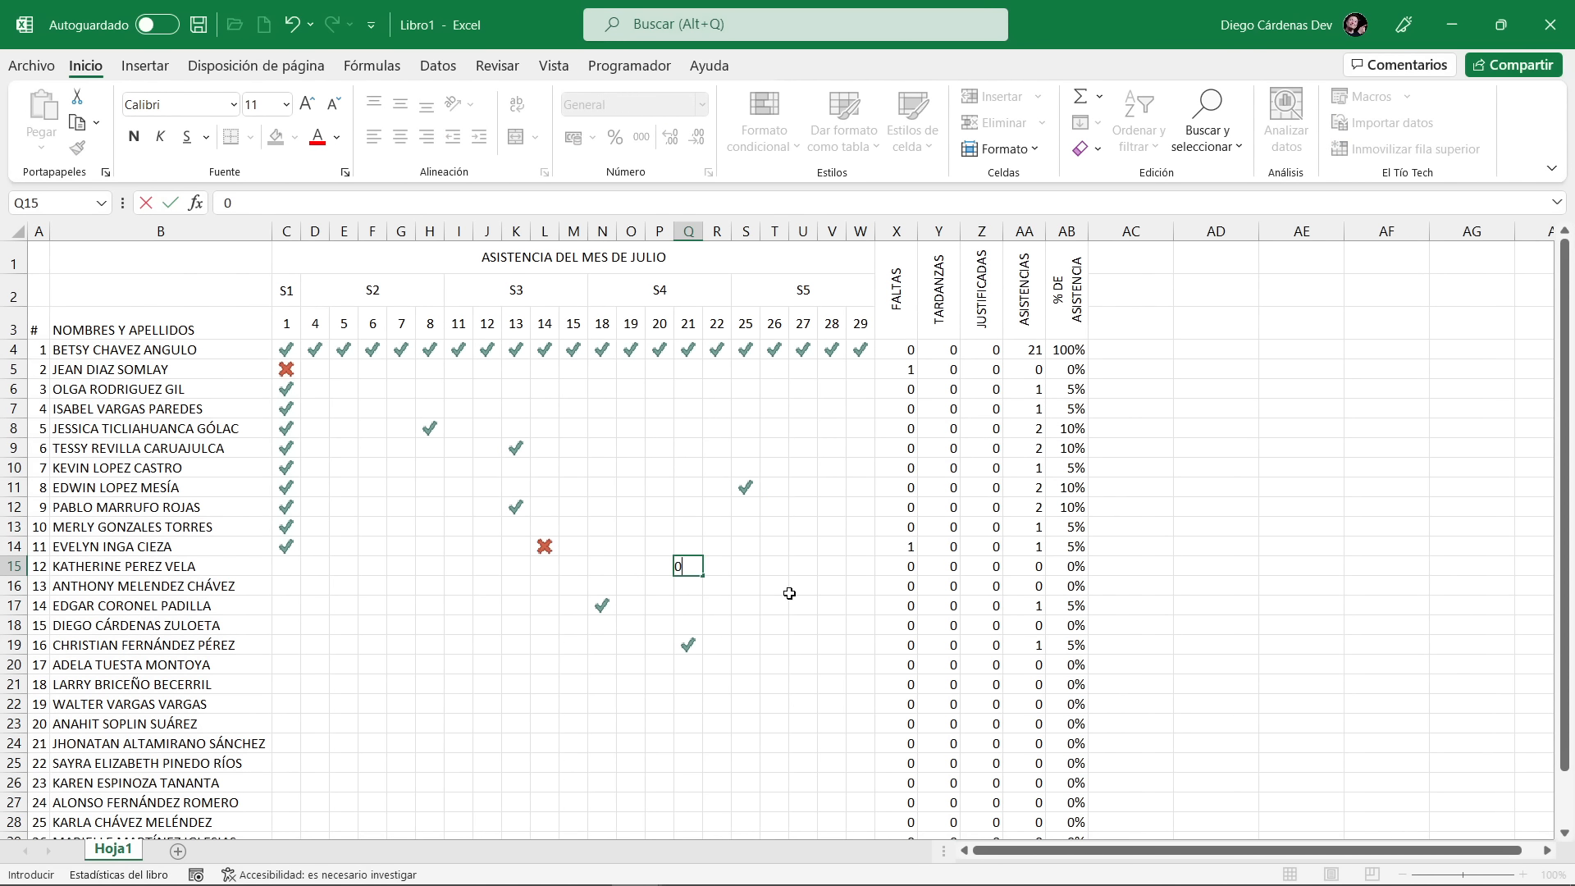
click(802, 586)
text(0)
click(659, 487)
text(0)
click(803, 507)
text(0)
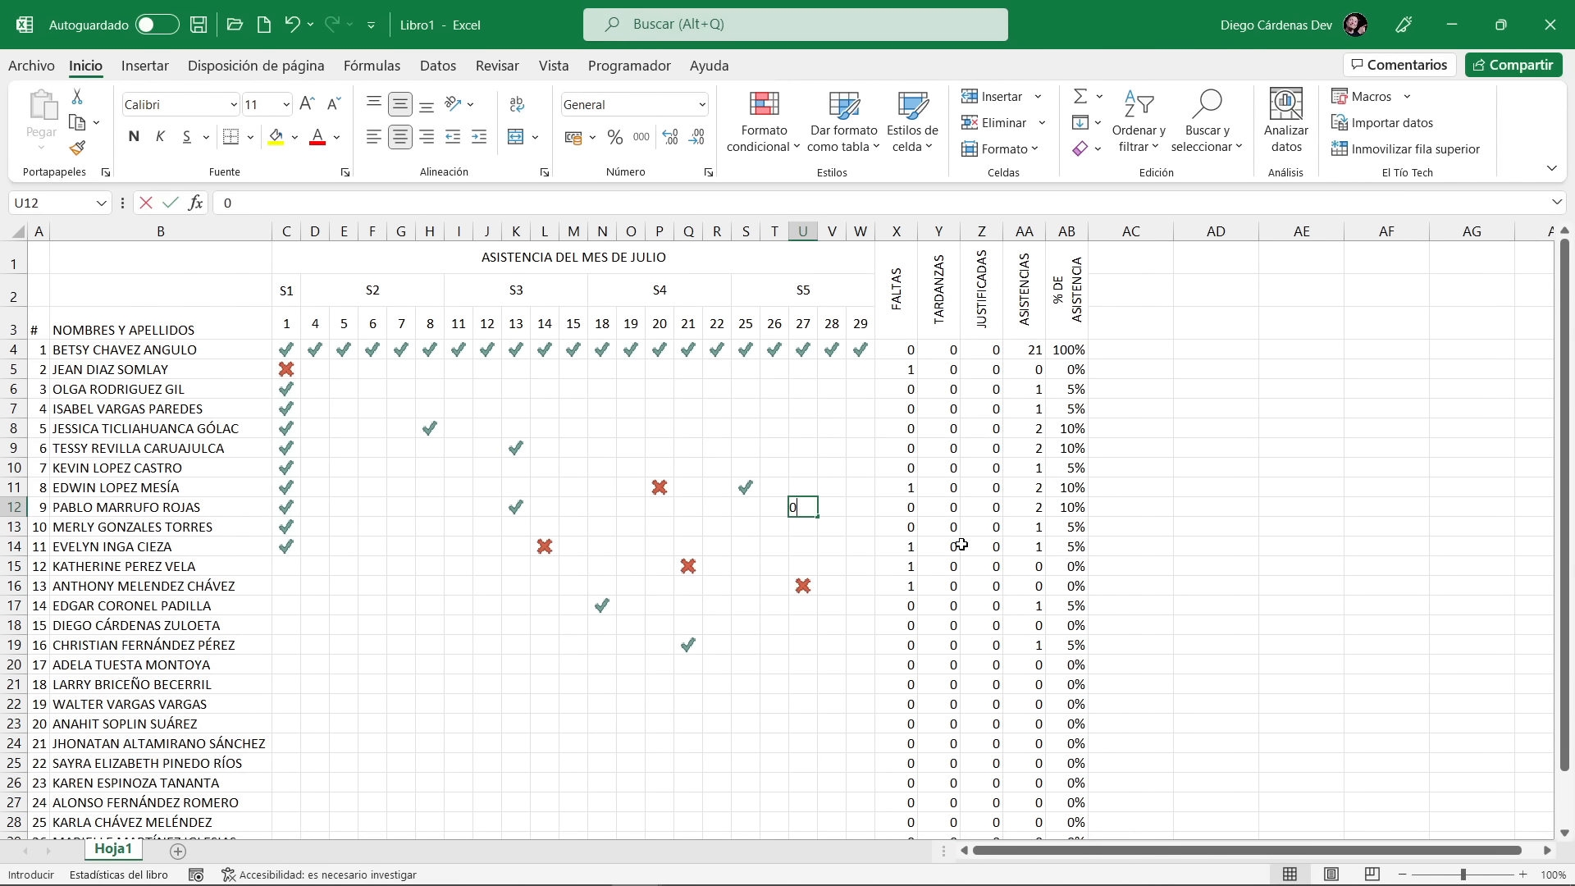
click(832, 428)
text(0)
click(832, 369)
text(0)
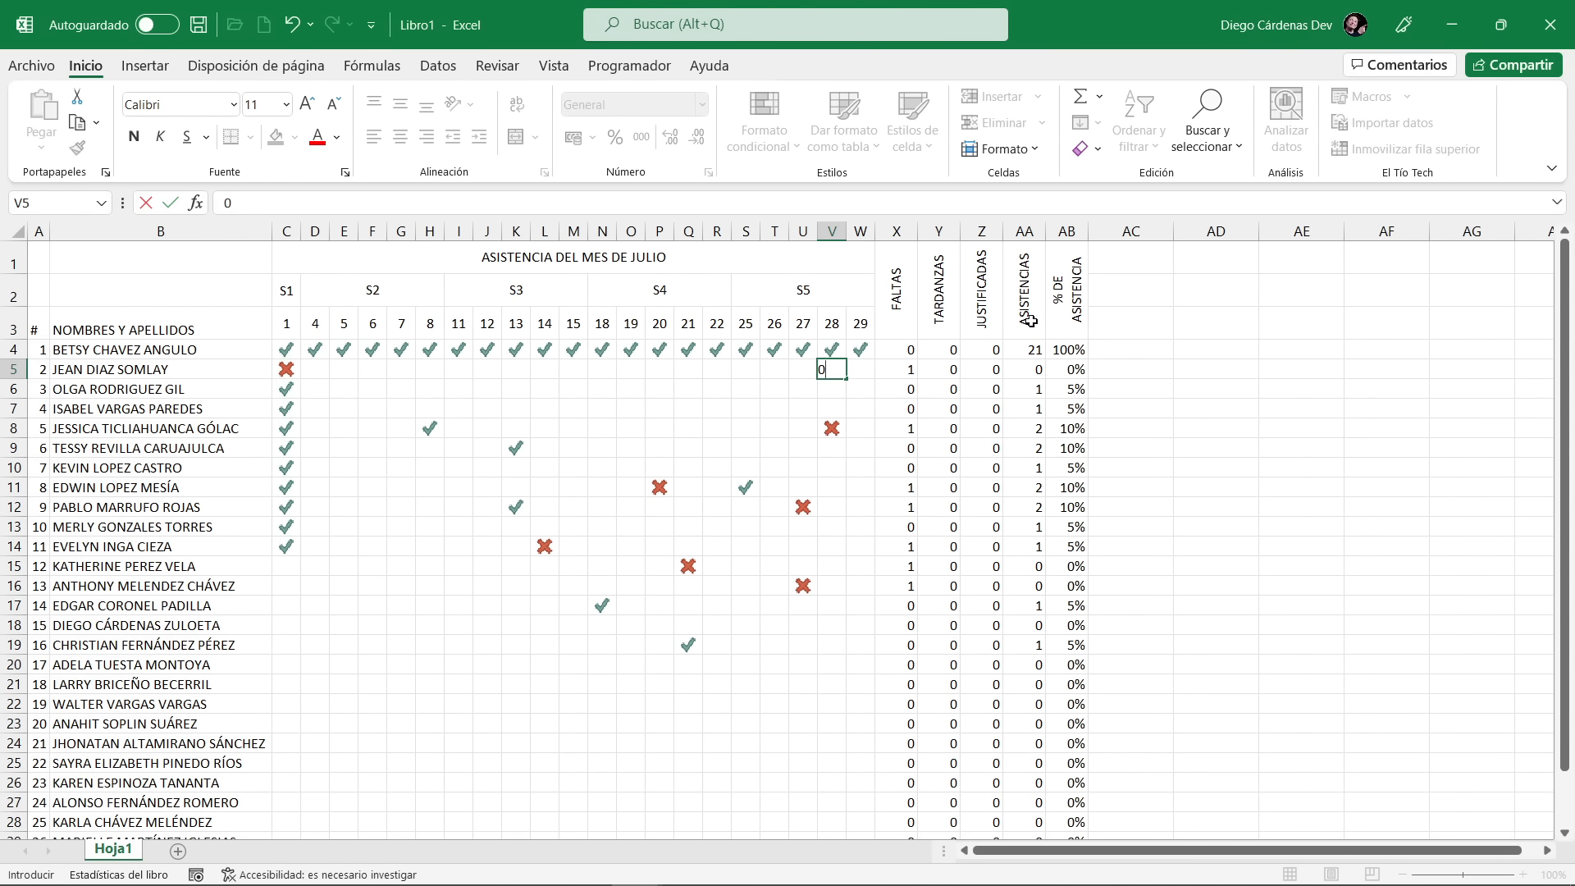
click(943, 425)
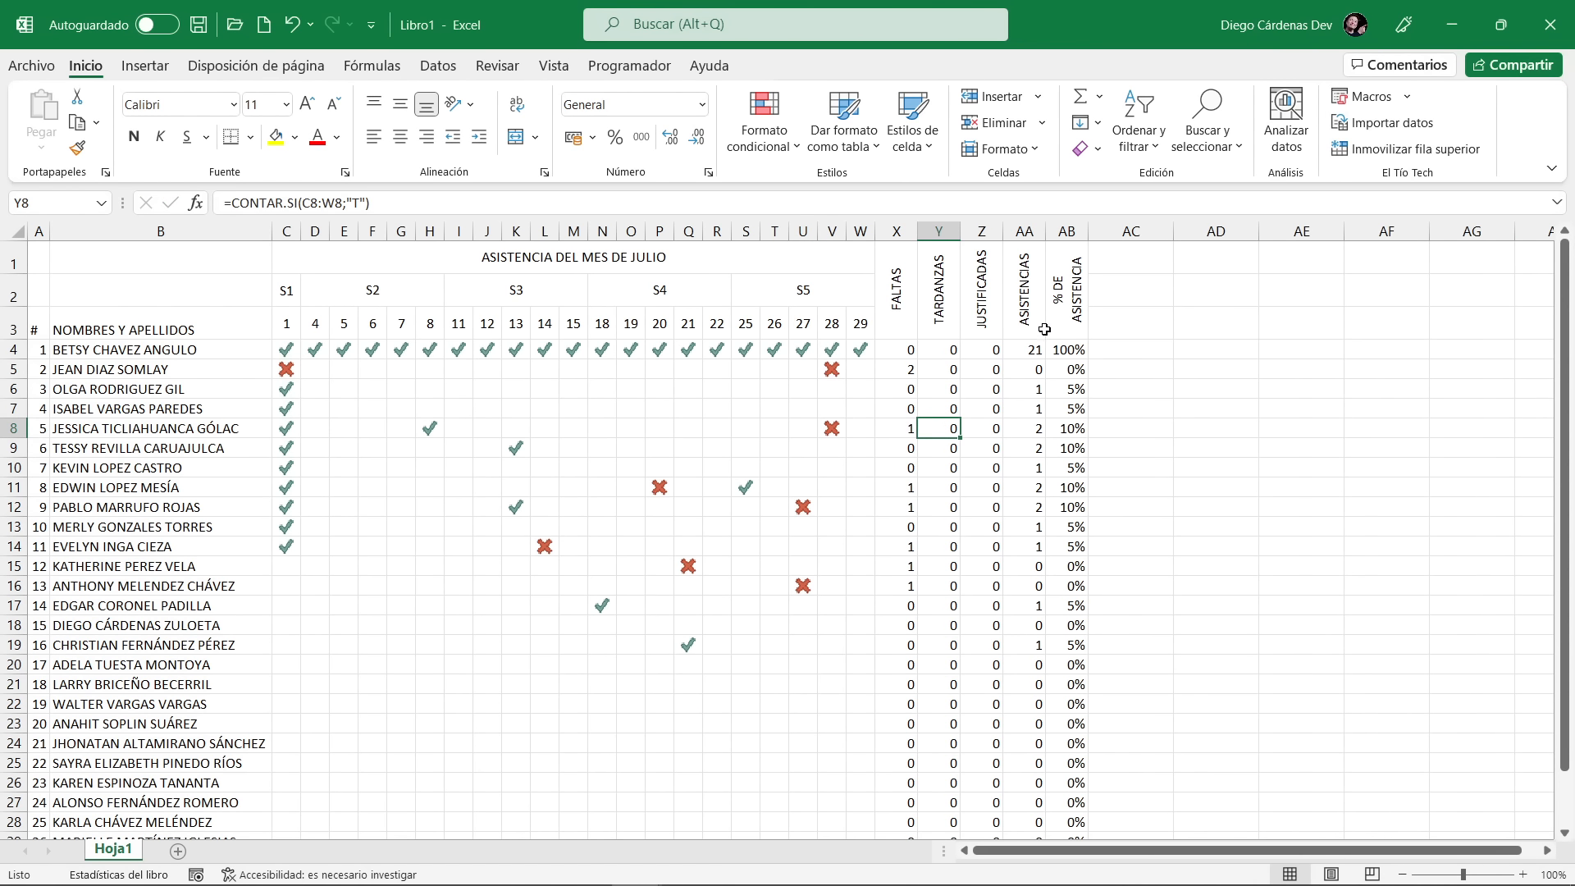
Review the summary headings, the day headings and the filled summary columns across the whole student list
scroll(970, 598, down, 3)
scroll(970, 598, up, 3)
key(shift+F10)
key(Escape)
click(906, 322)
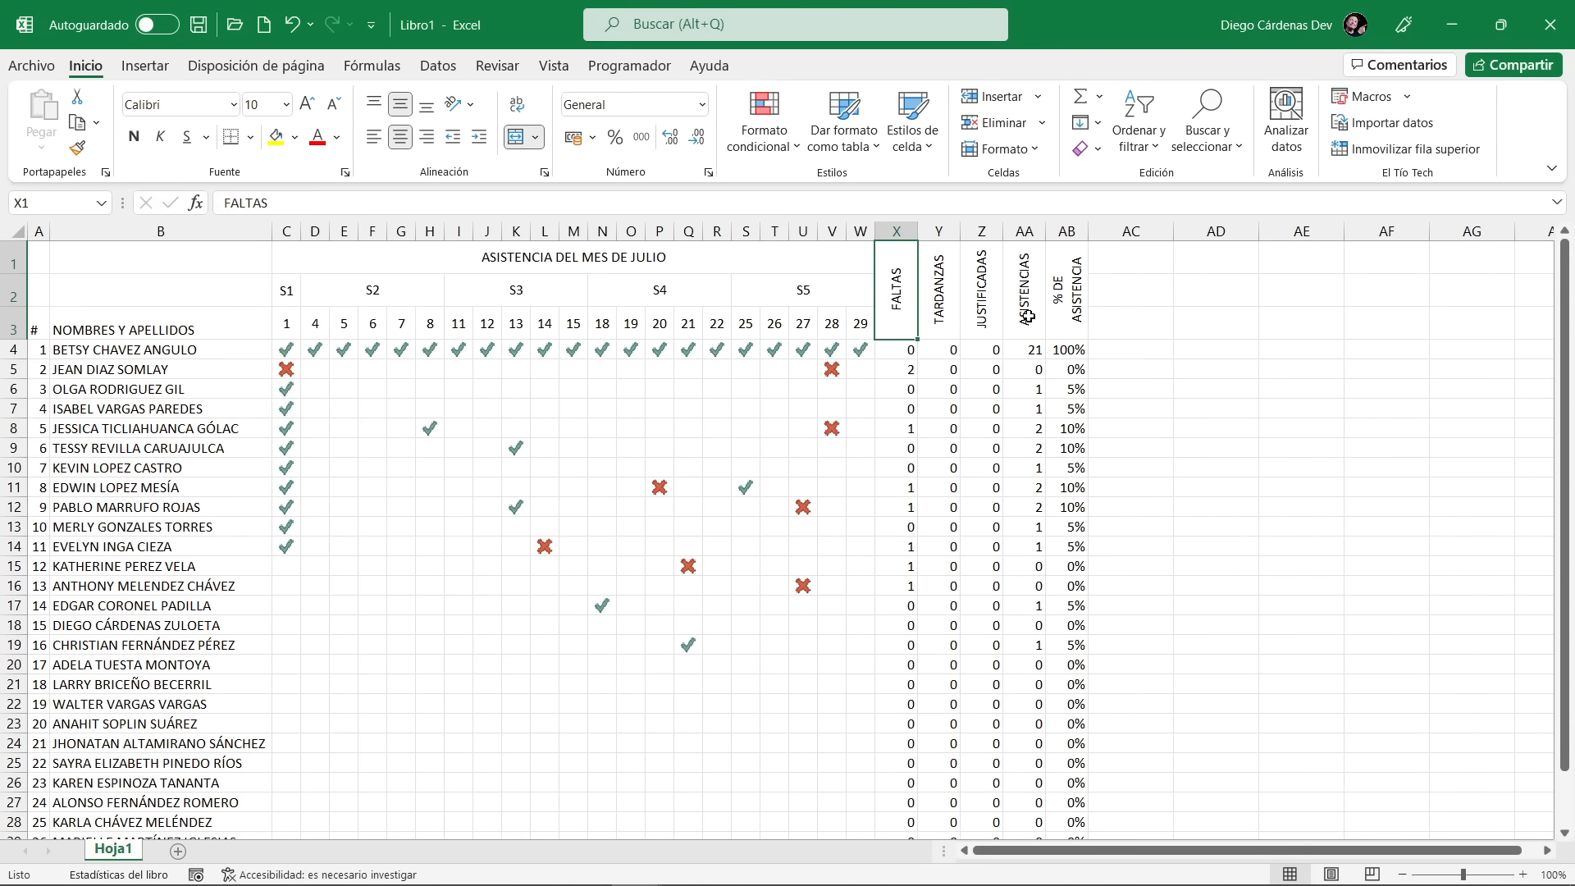
click(290, 322)
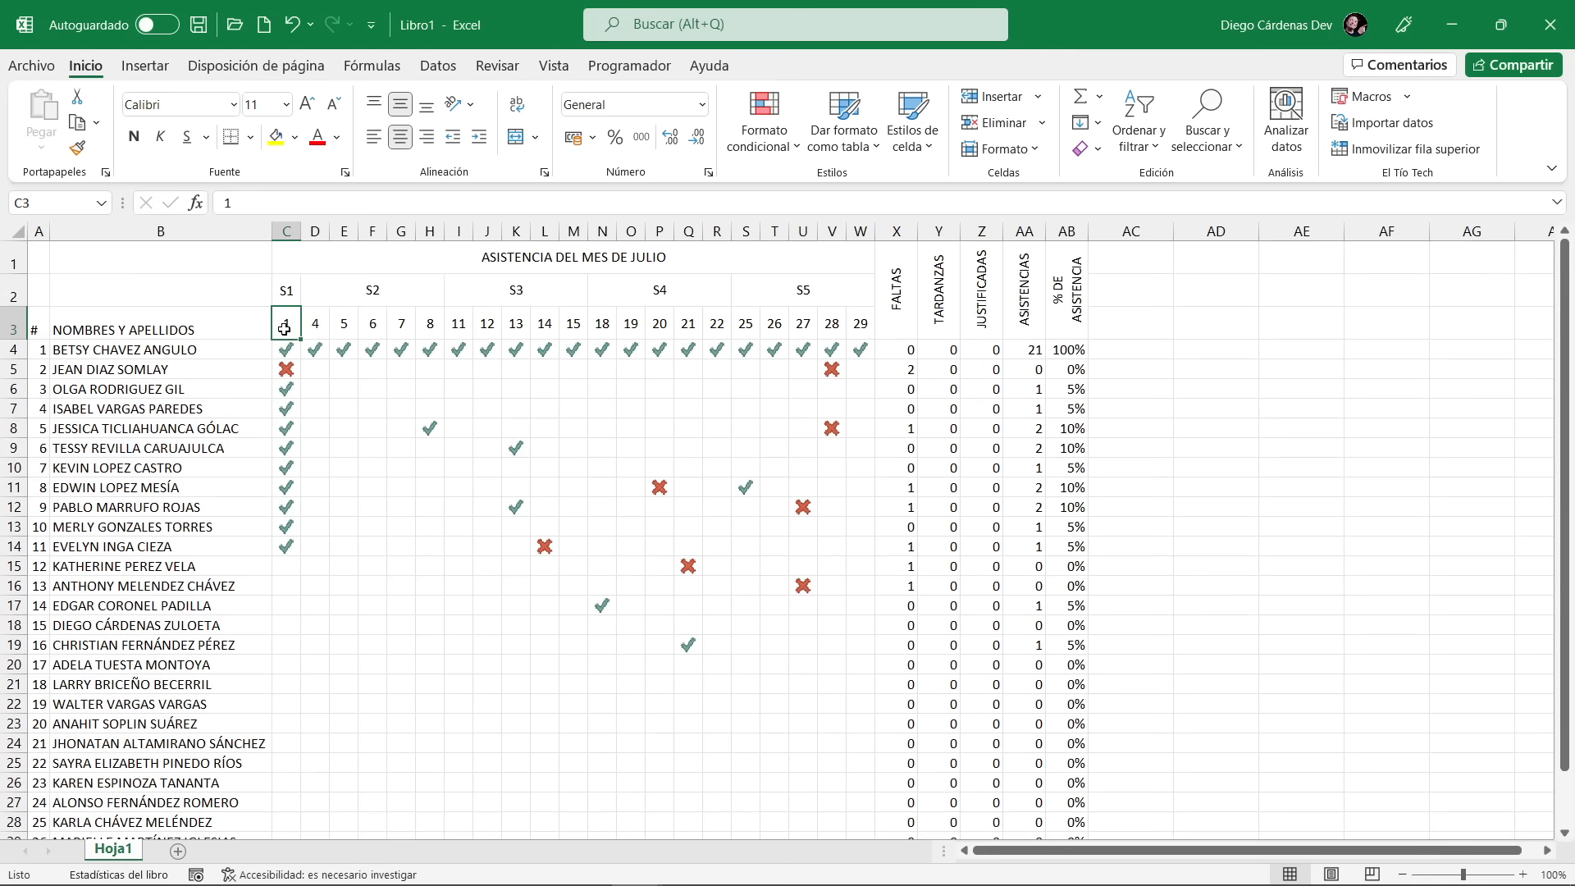
scroll(285, 329, down, 4)
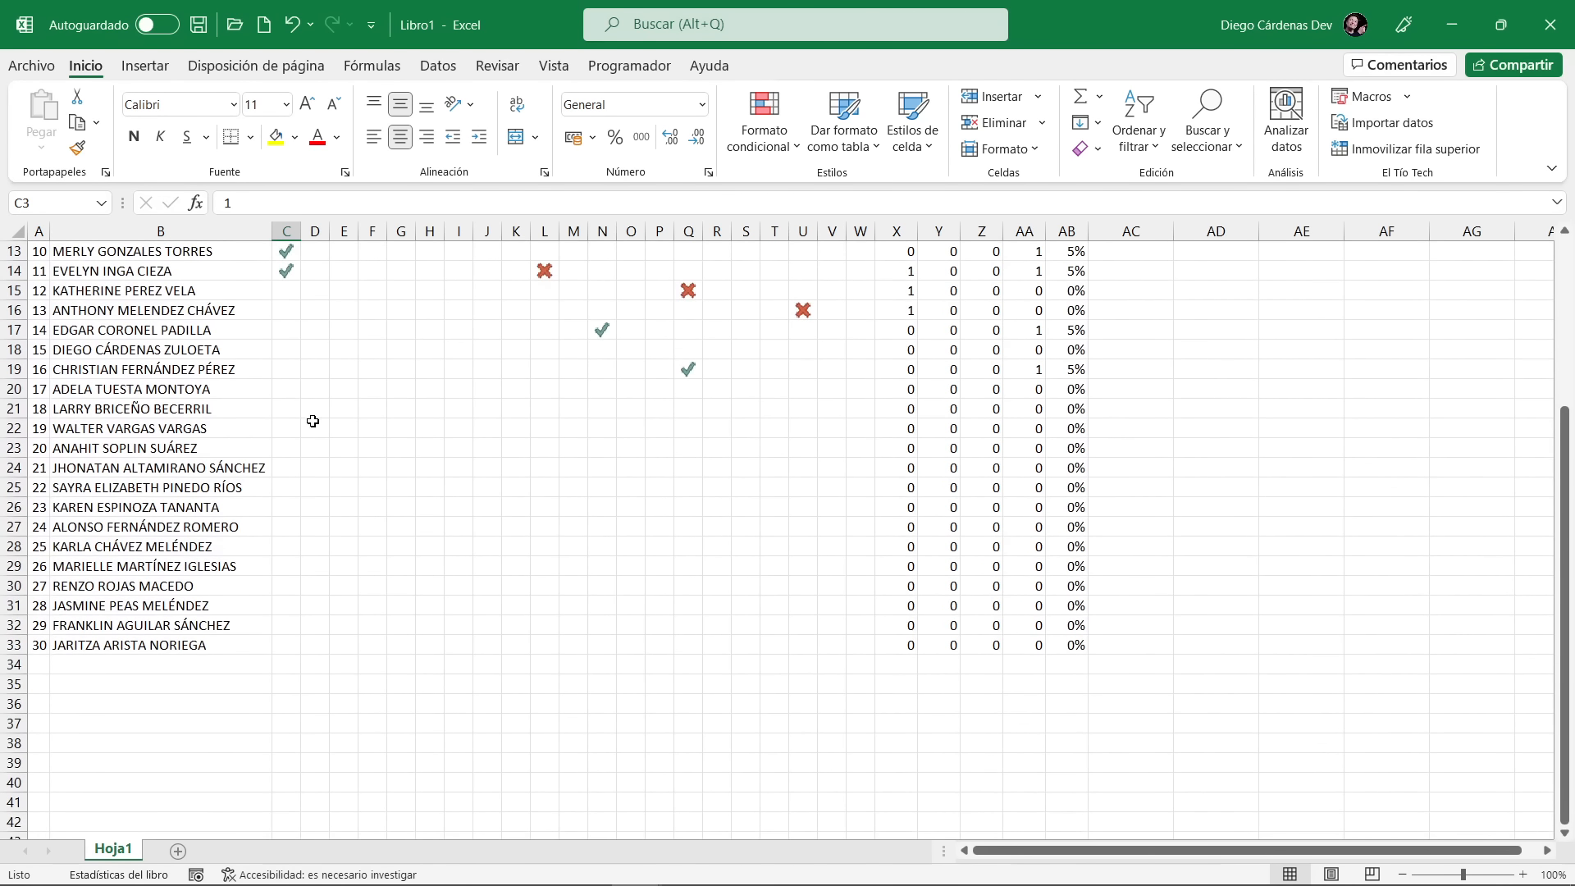
scroll(313, 420, up, 4)
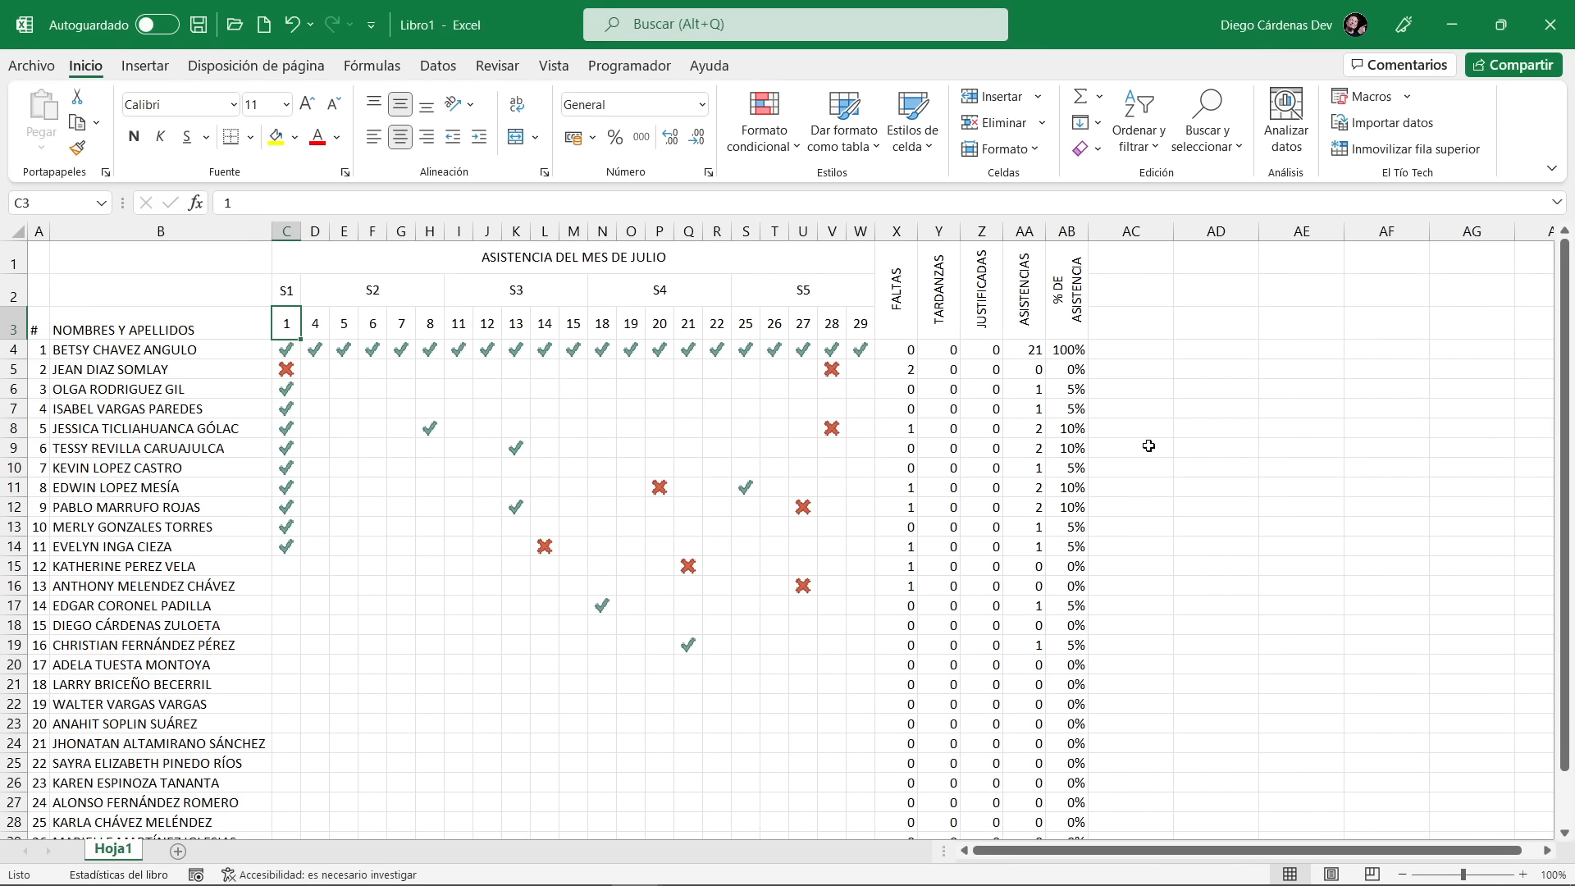
Copy the five summary headings from FALTAS to % DE ASISTENCIA and select B36 below the student list as the destination
drag(888, 301, 1062, 300)
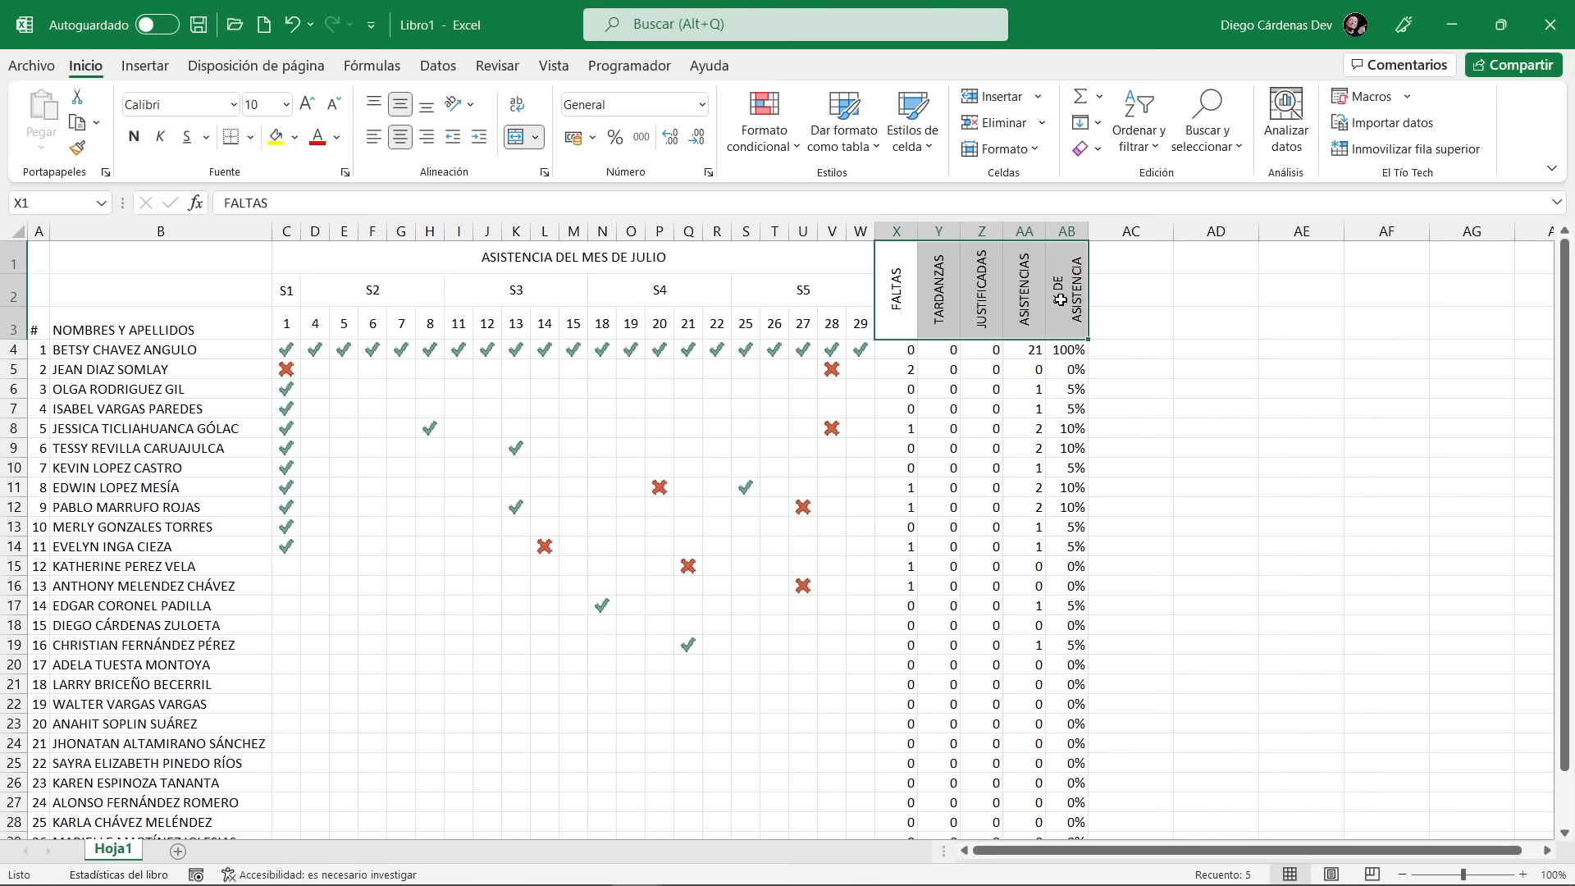
key(ctrl+c)
scroll(104, 553, down, 6)
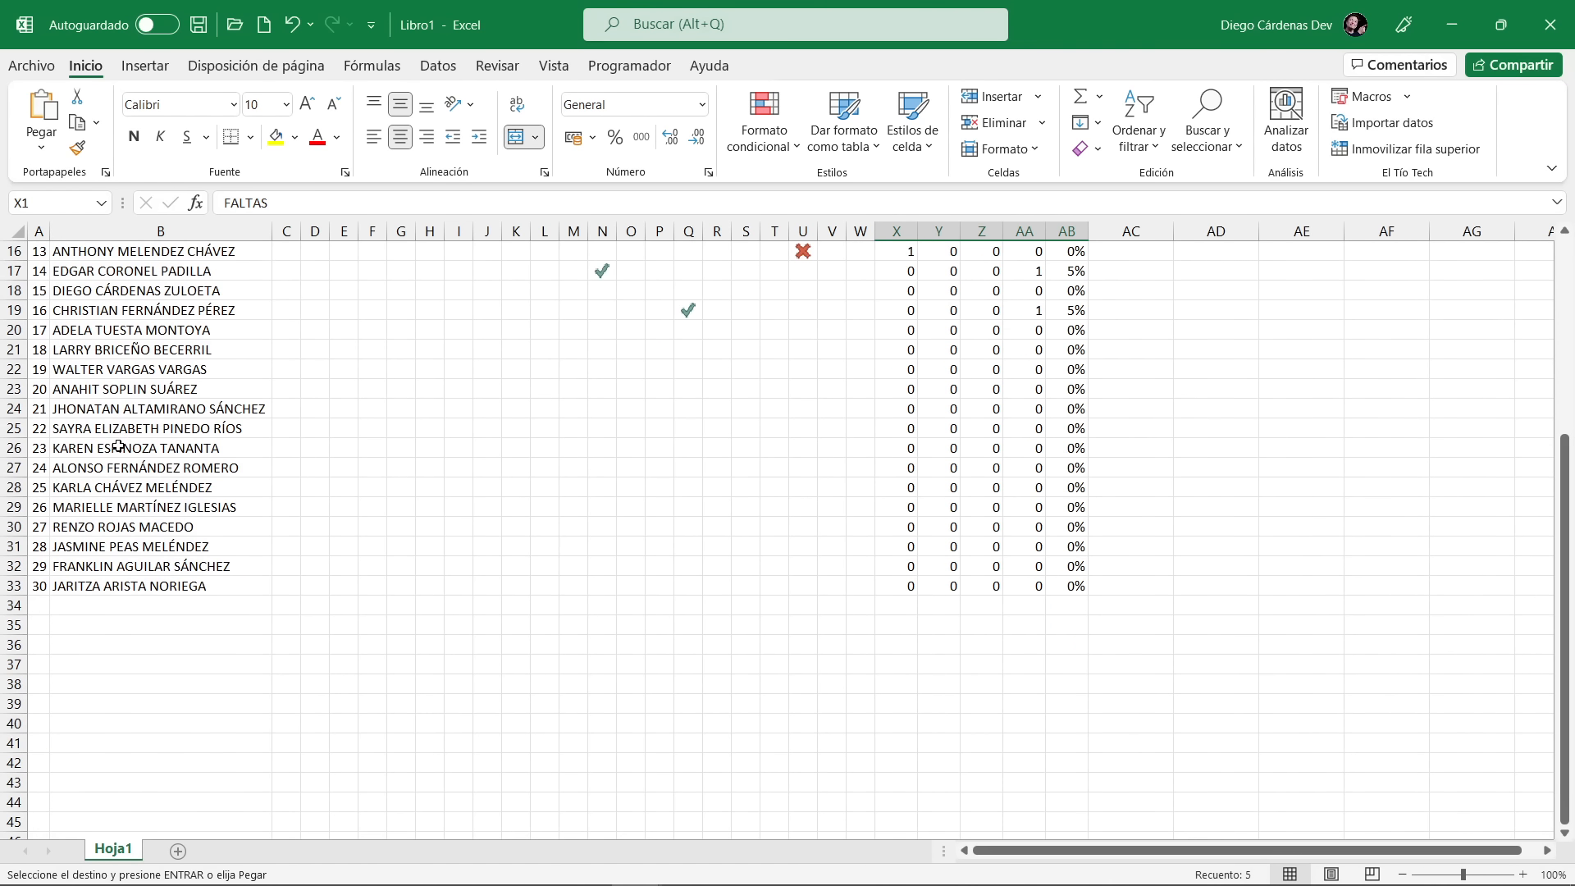
click(74, 562)
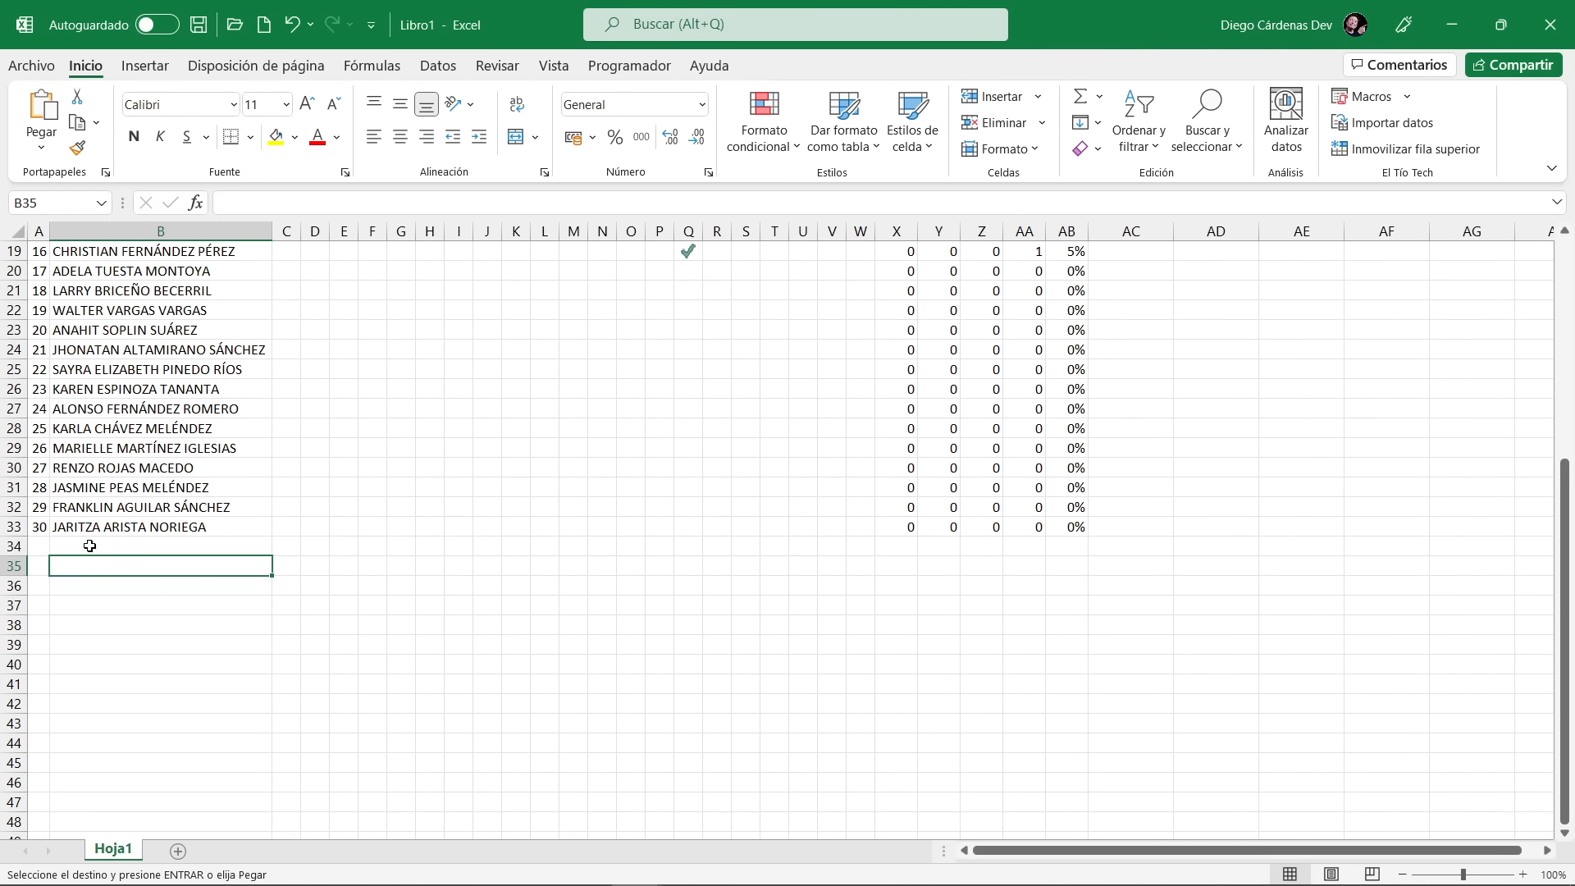
click(75, 586)
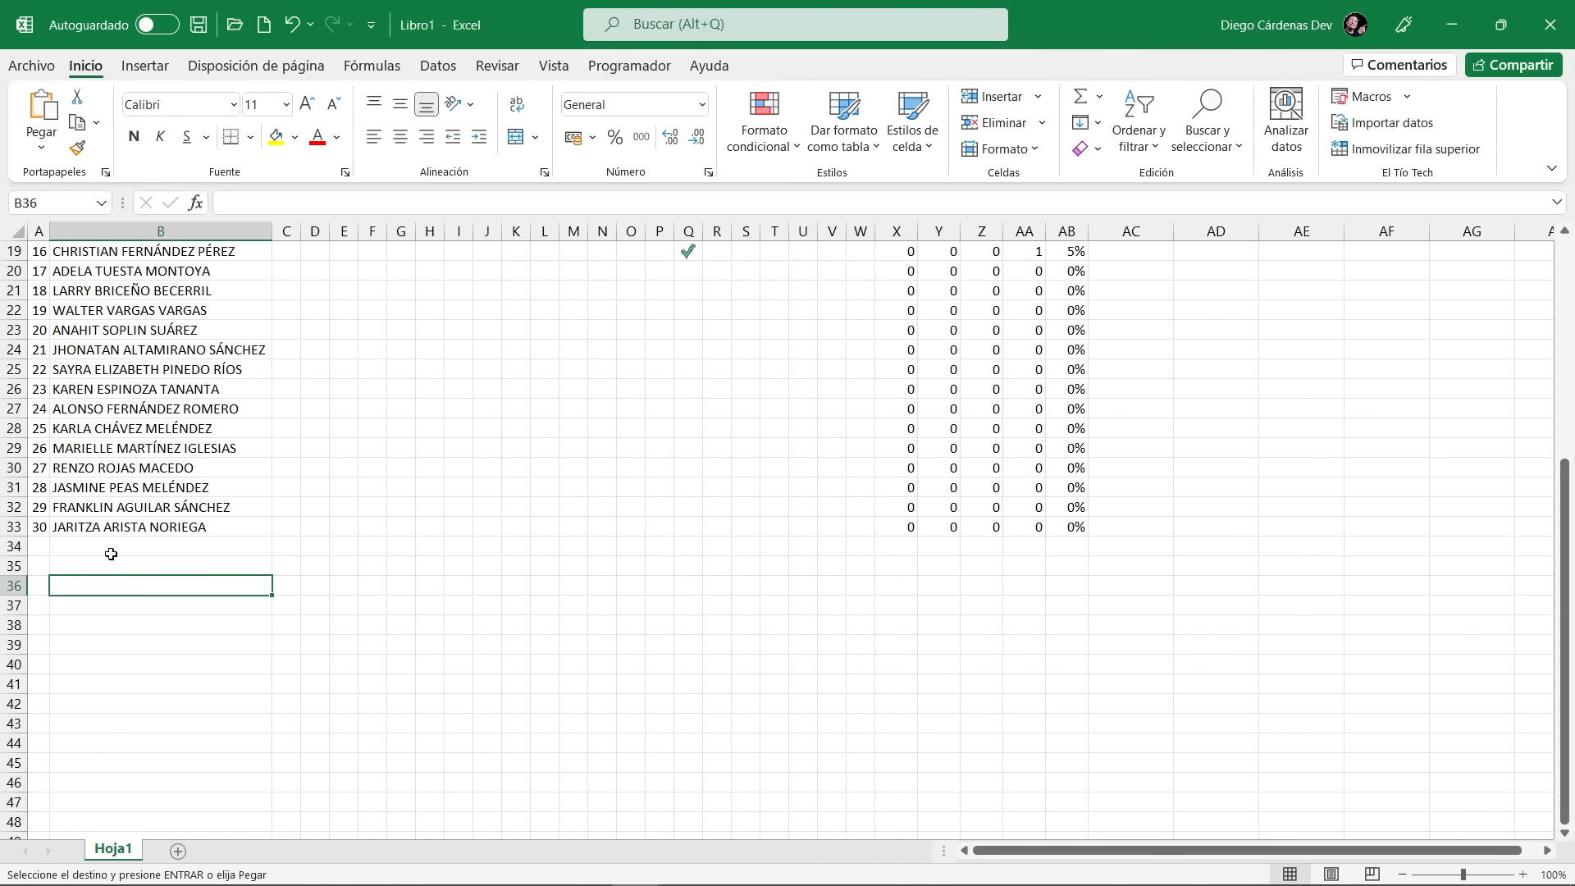
Paste the copied summary headings, FALTAS through % DE ASISTENCIA, transposed as a vertical list starting at B36
key(ctrl+v)
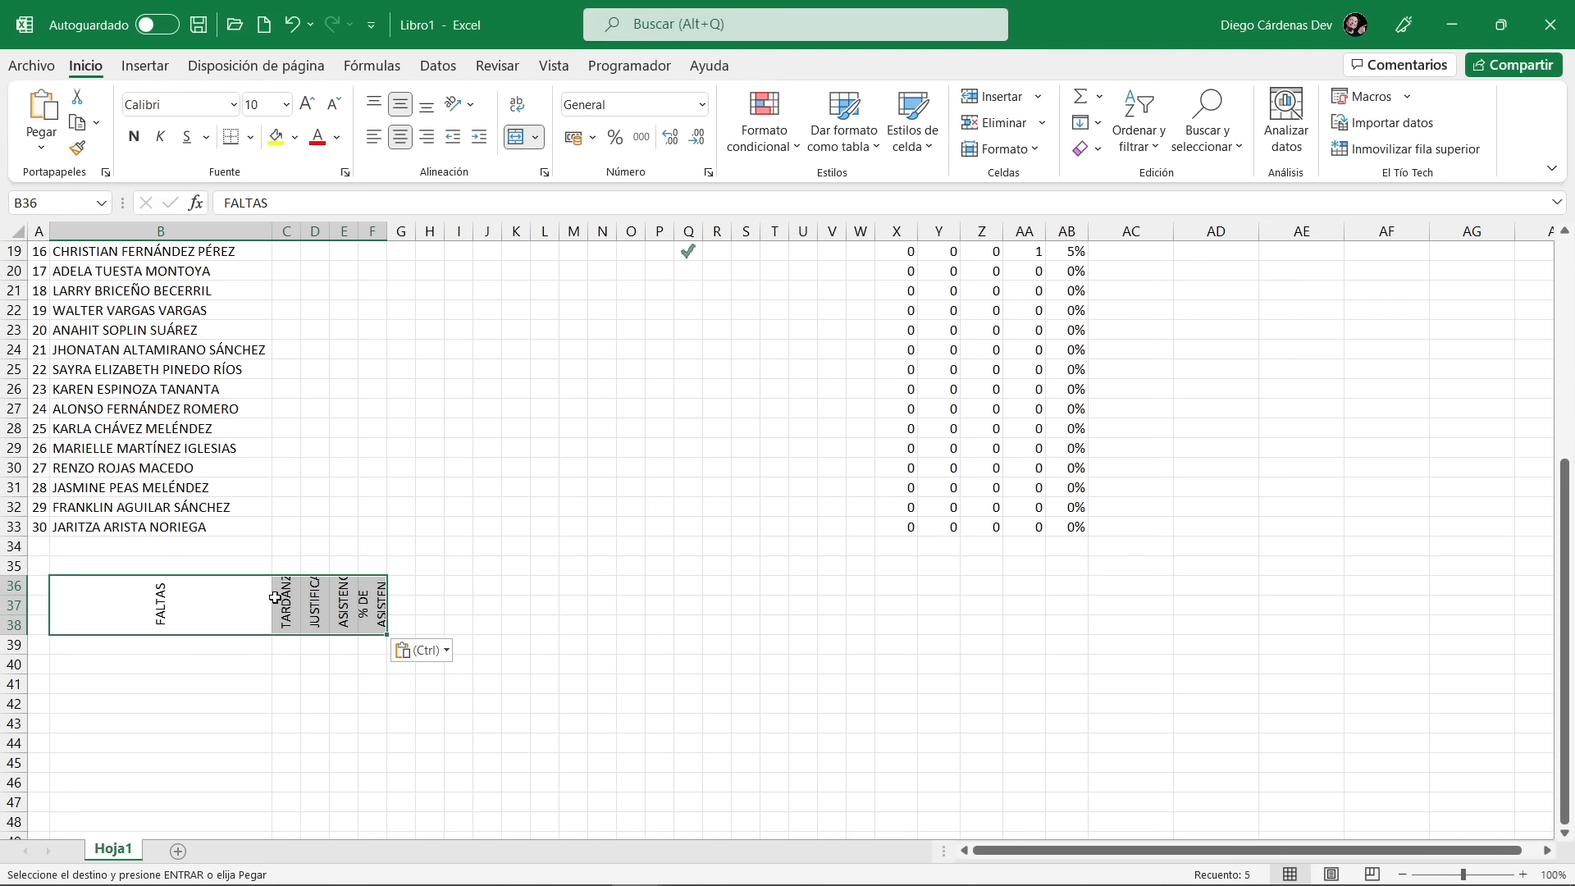
click(431, 655)
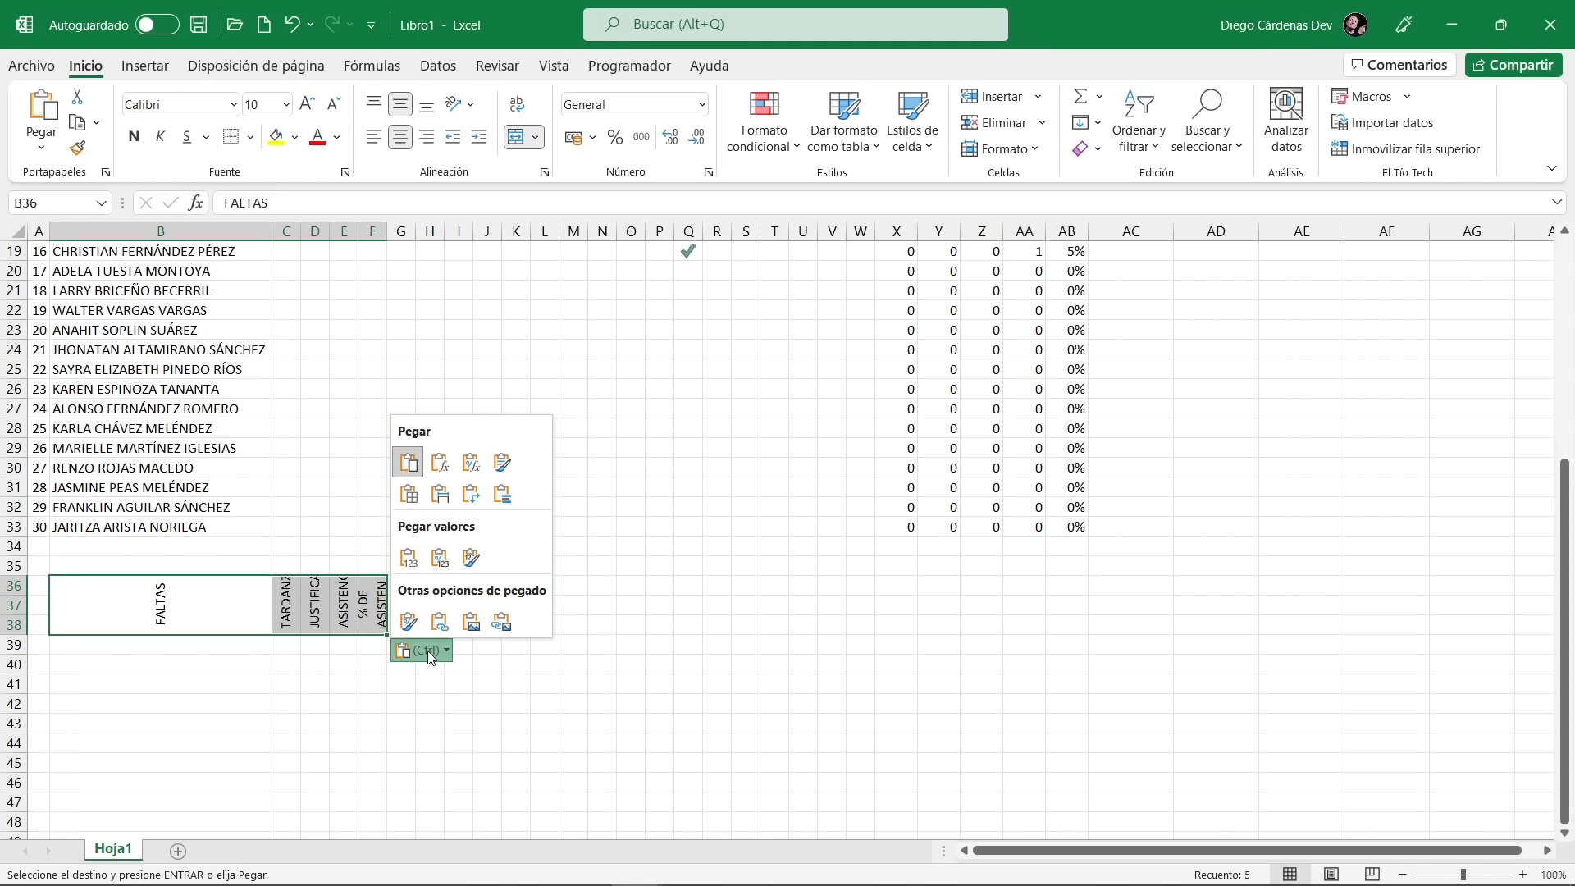
click(470, 497)
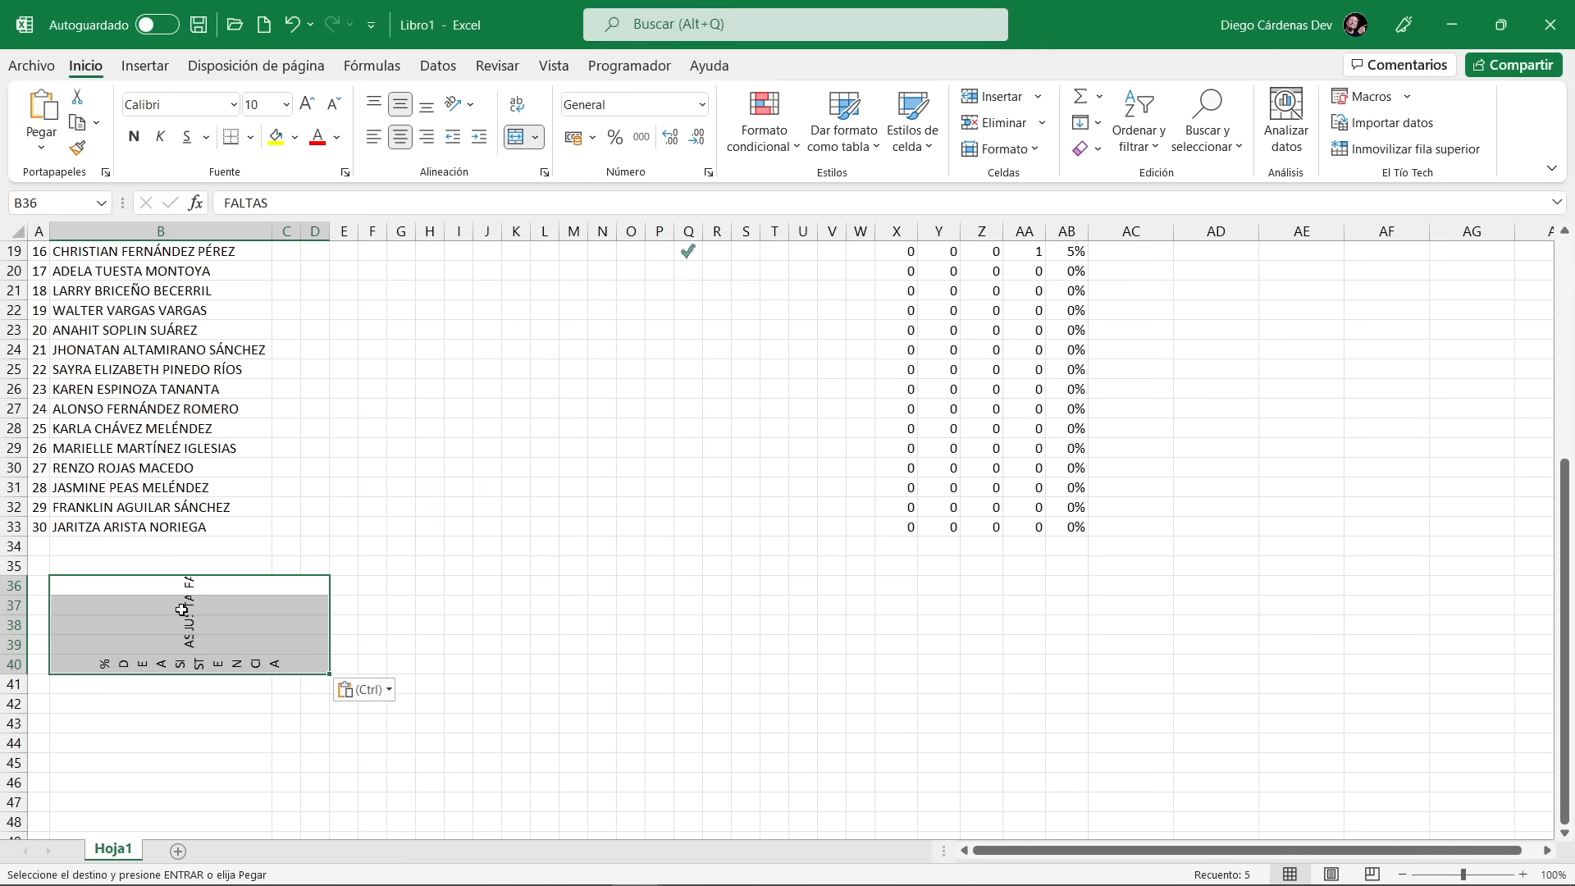
Set the text orientation of the pasted headings in rows 36 to 40 to 0 degrees
scroll(182, 580, up, 6)
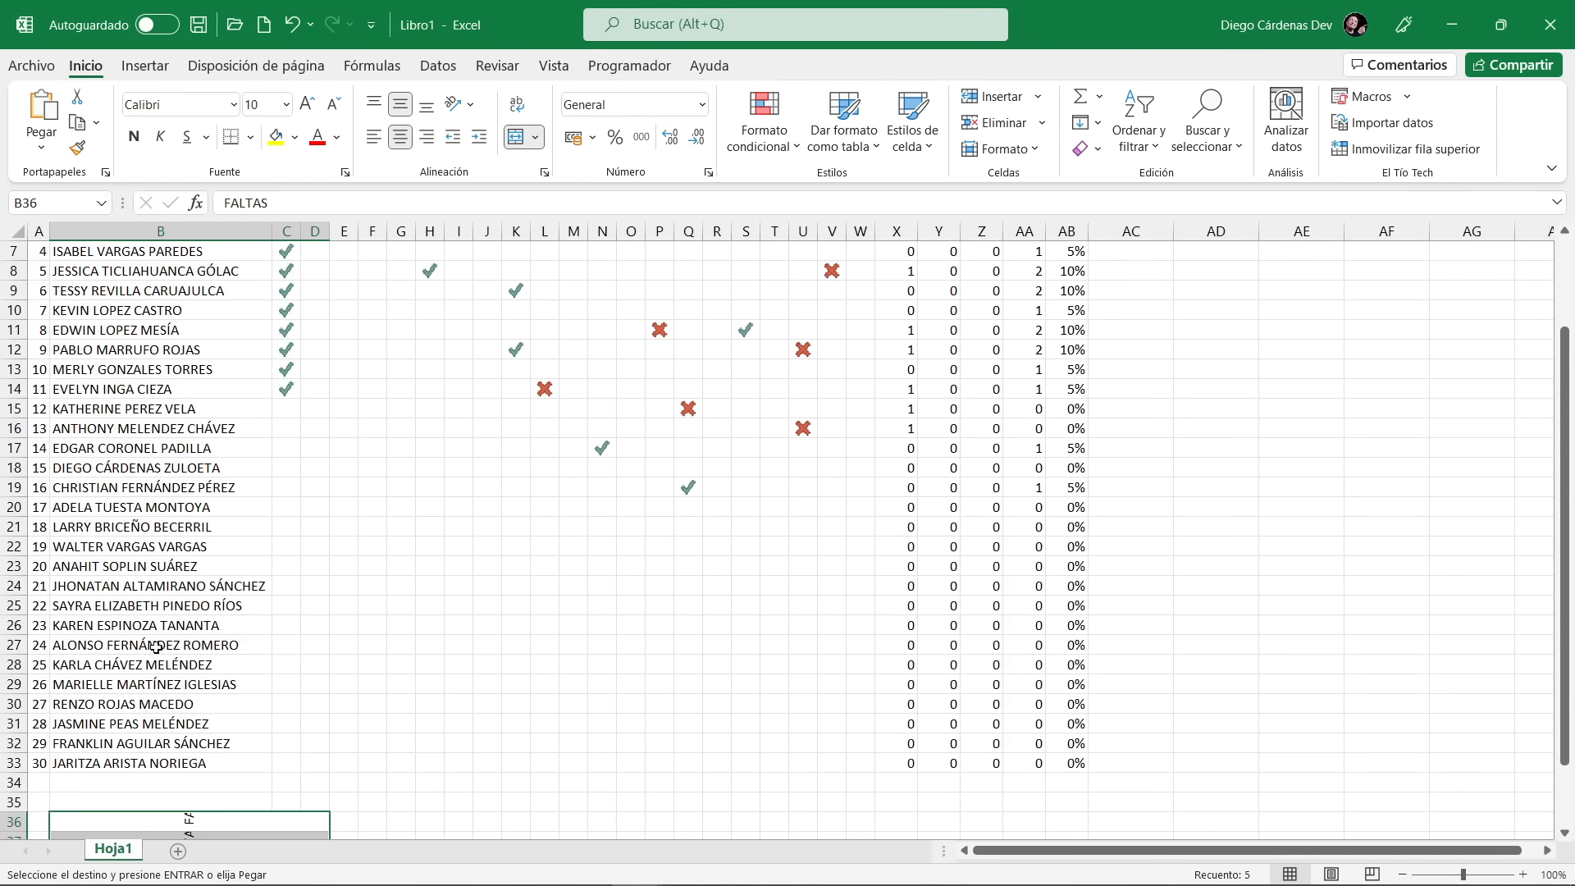
drag(900, 292, 1067, 291)
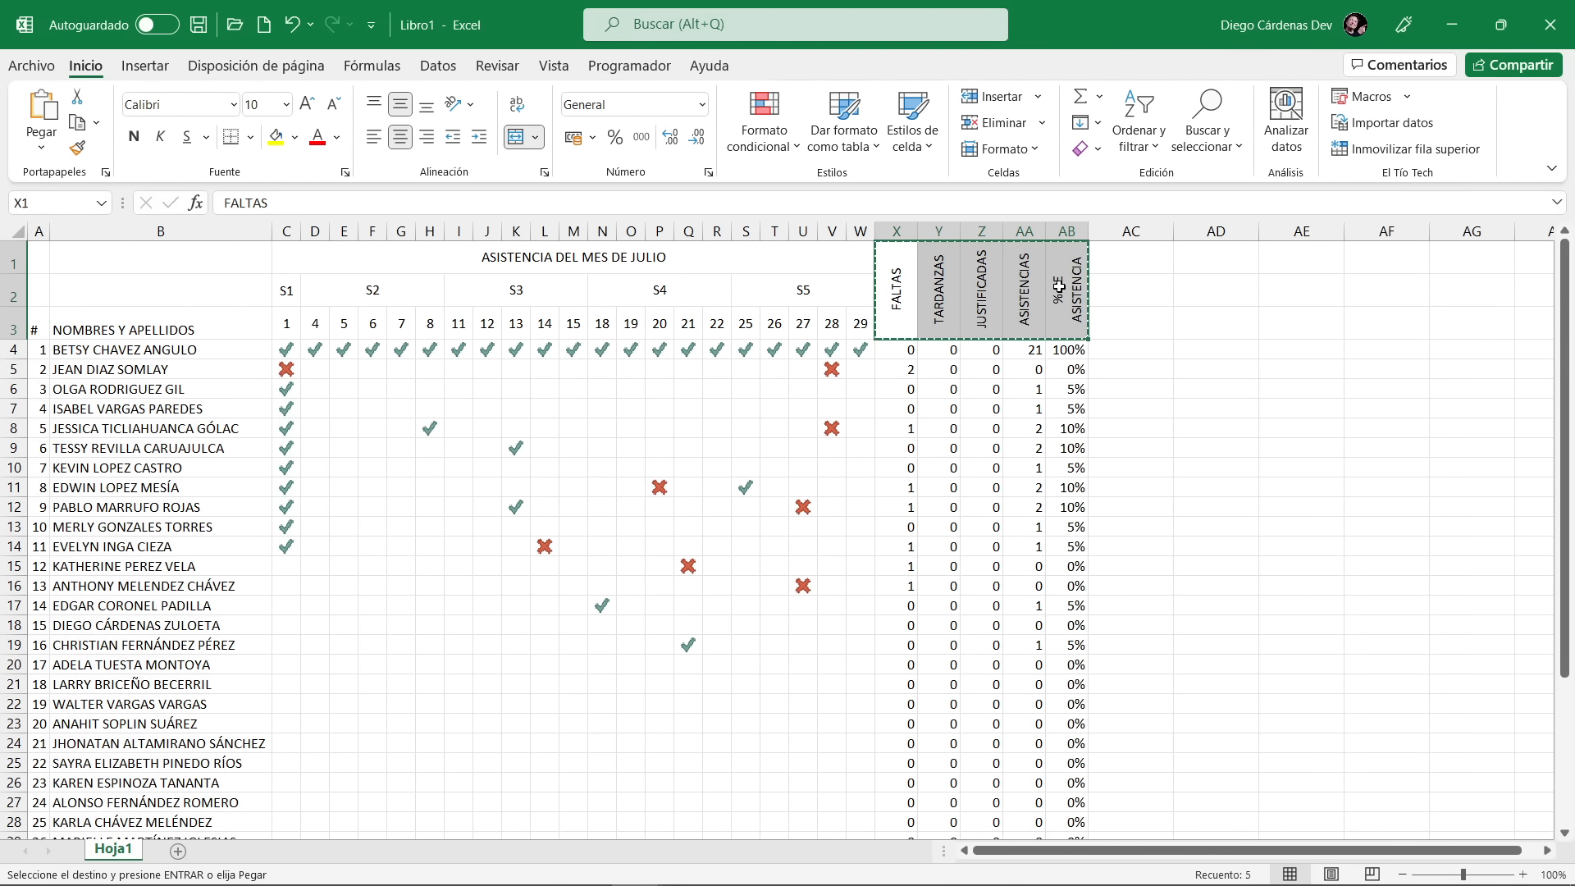
scroll(421, 454, down, 7)
drag(181, 534, 178, 600)
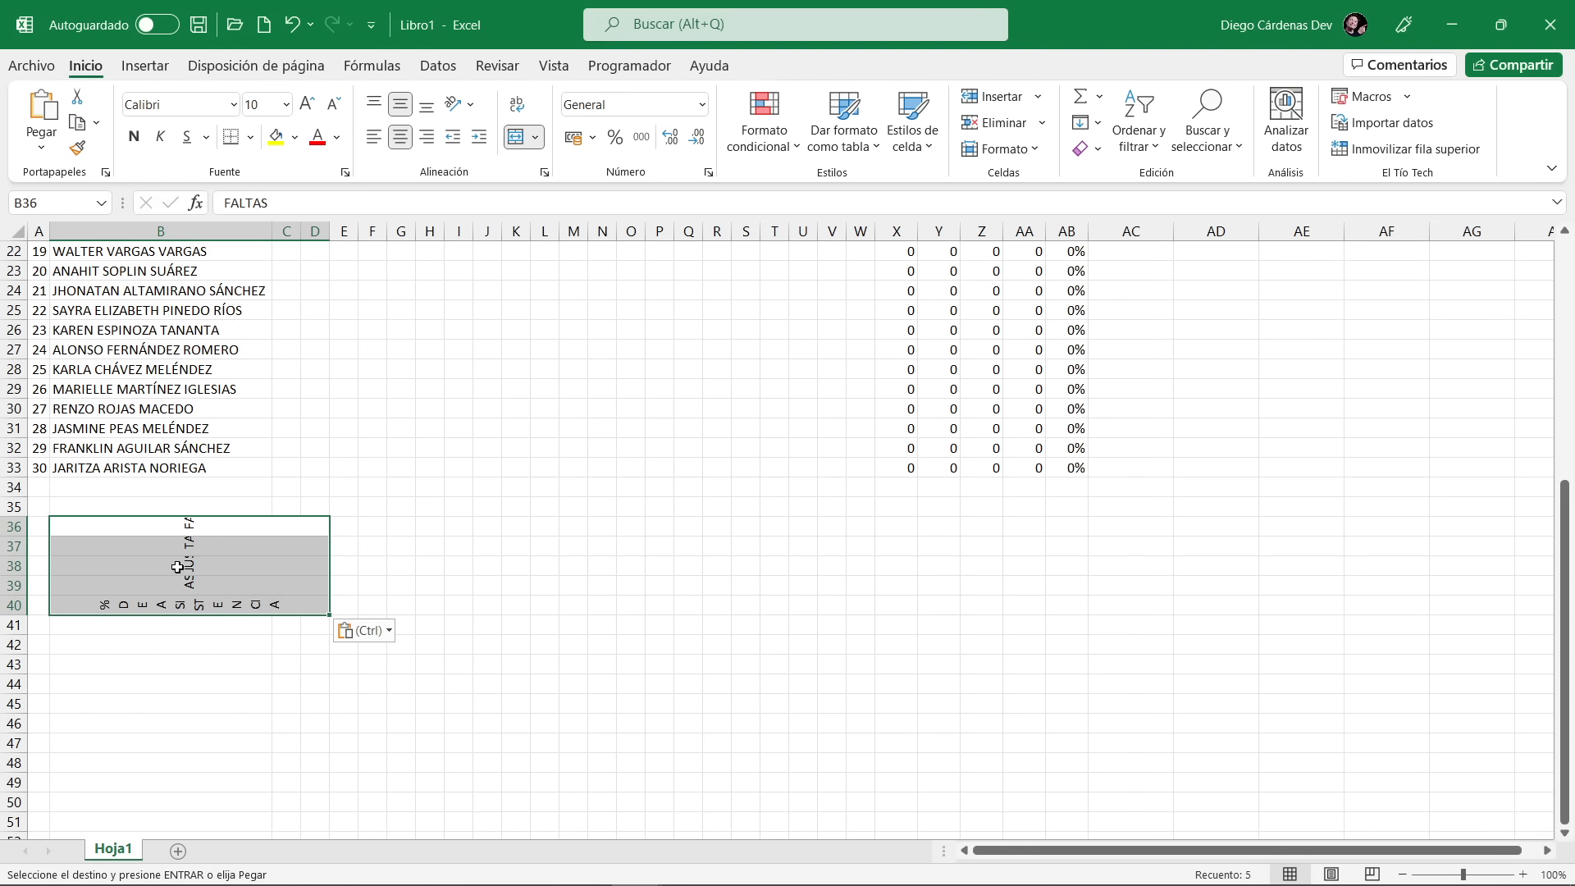
click(456, 111)
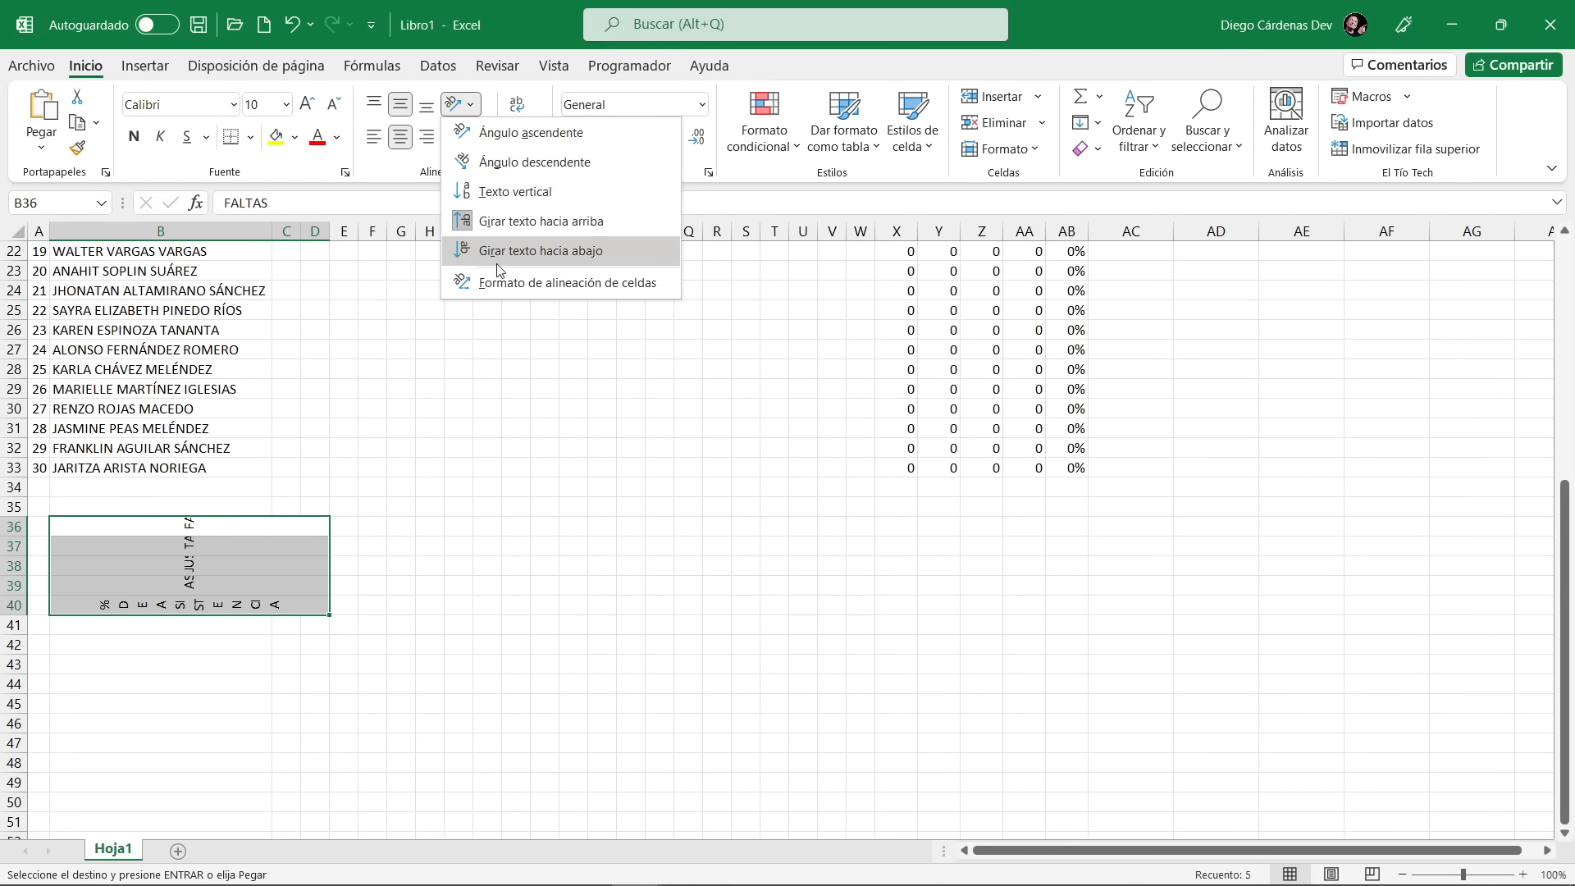
click(509, 283)
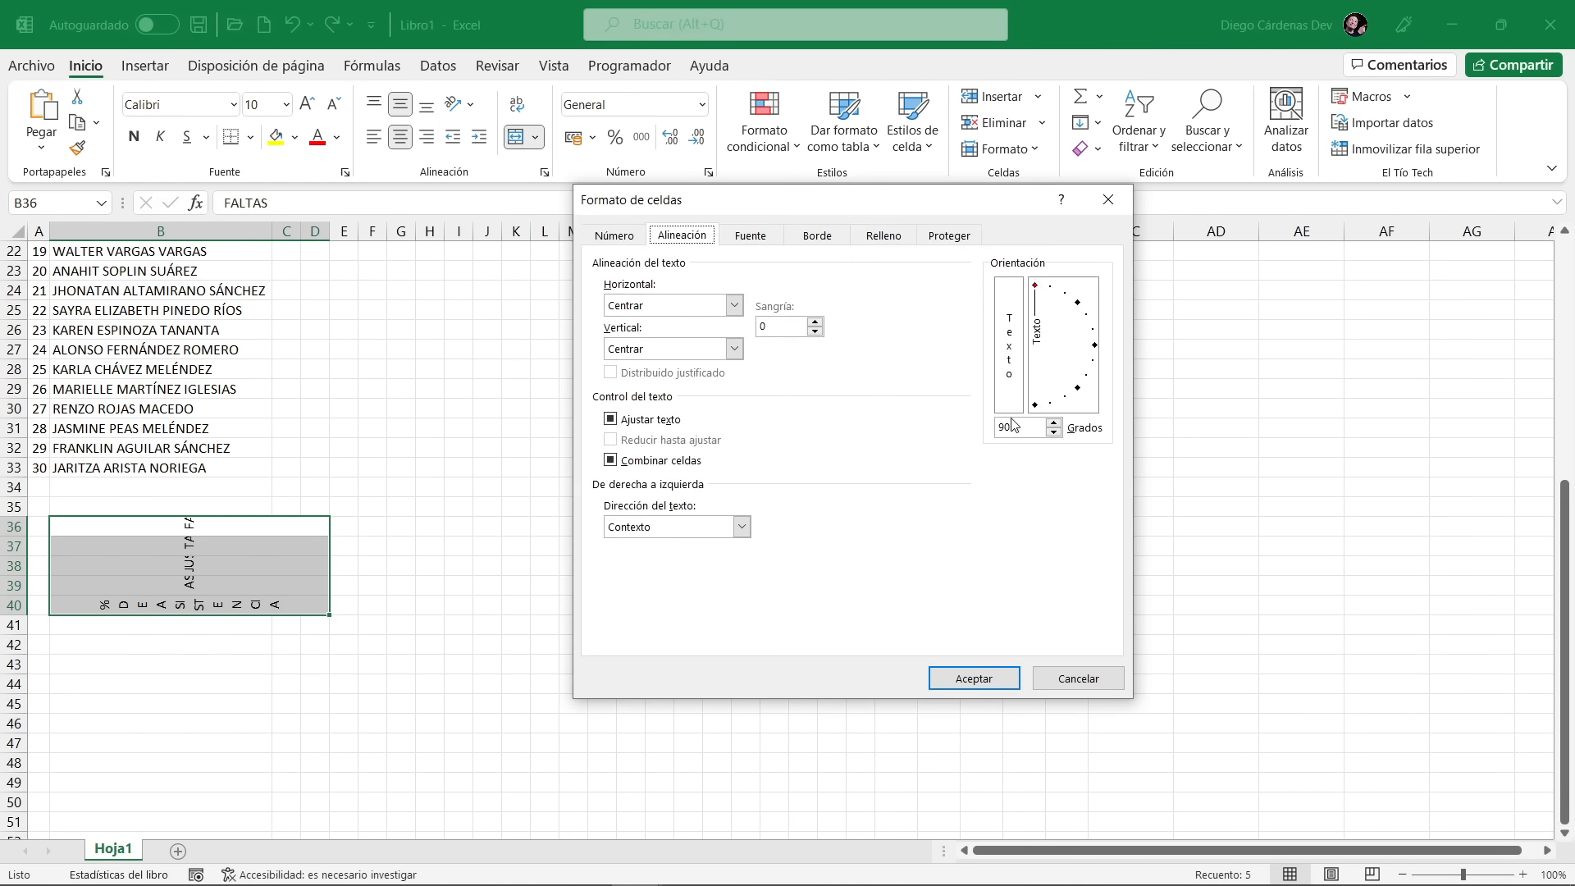
click(1000, 427)
text(0)
click(975, 678)
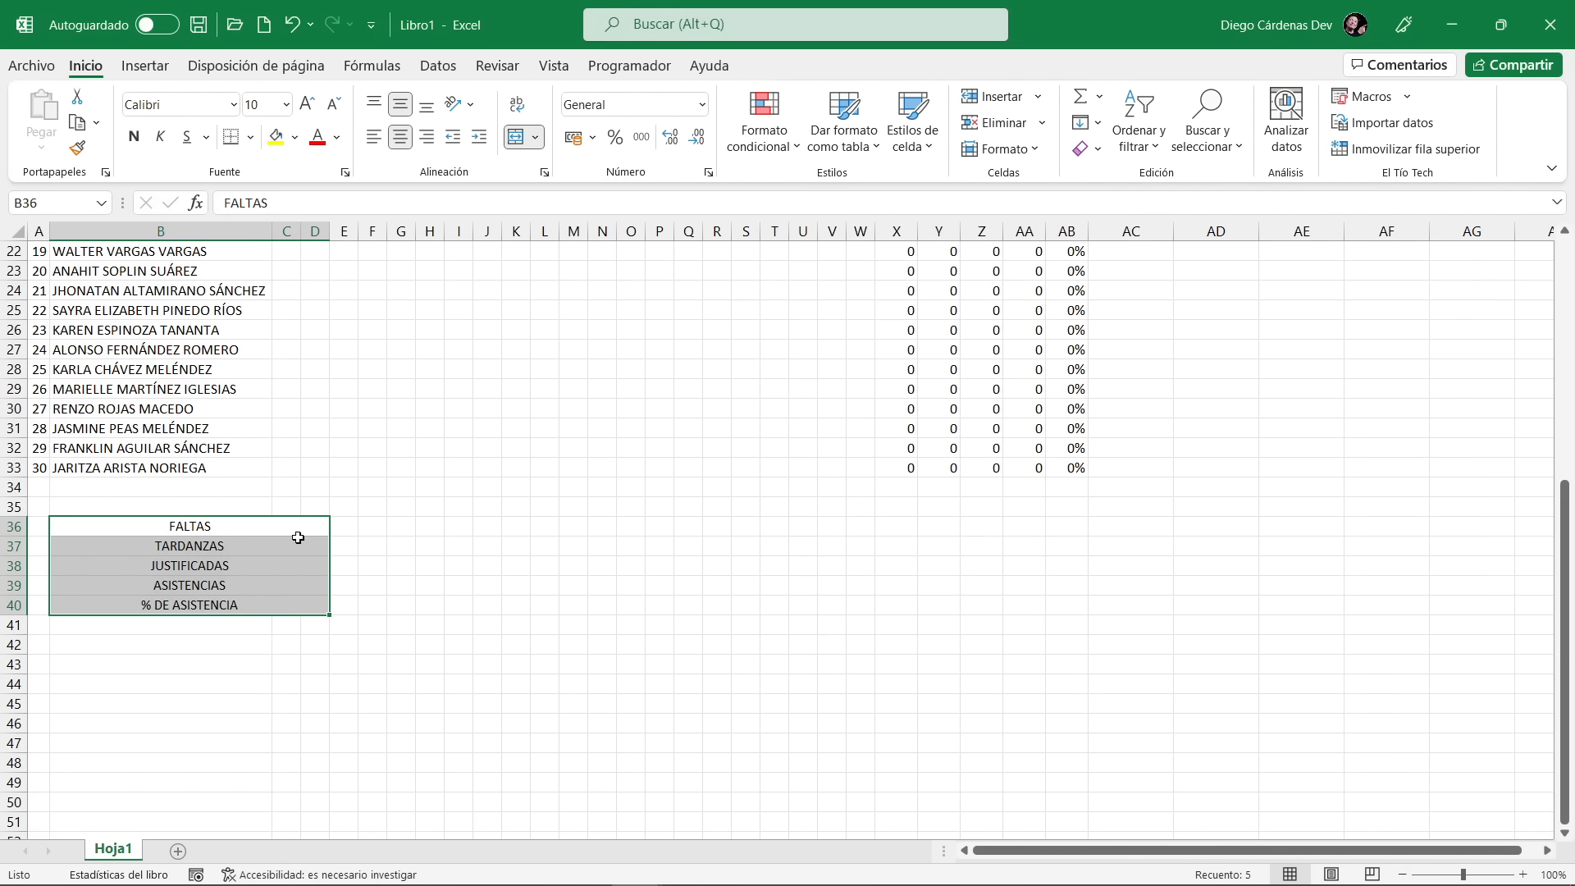
Unmerge the heading cells in B36:D40 so that the labels occupy only column B
click(292, 489)
drag(289, 525, 309, 605)
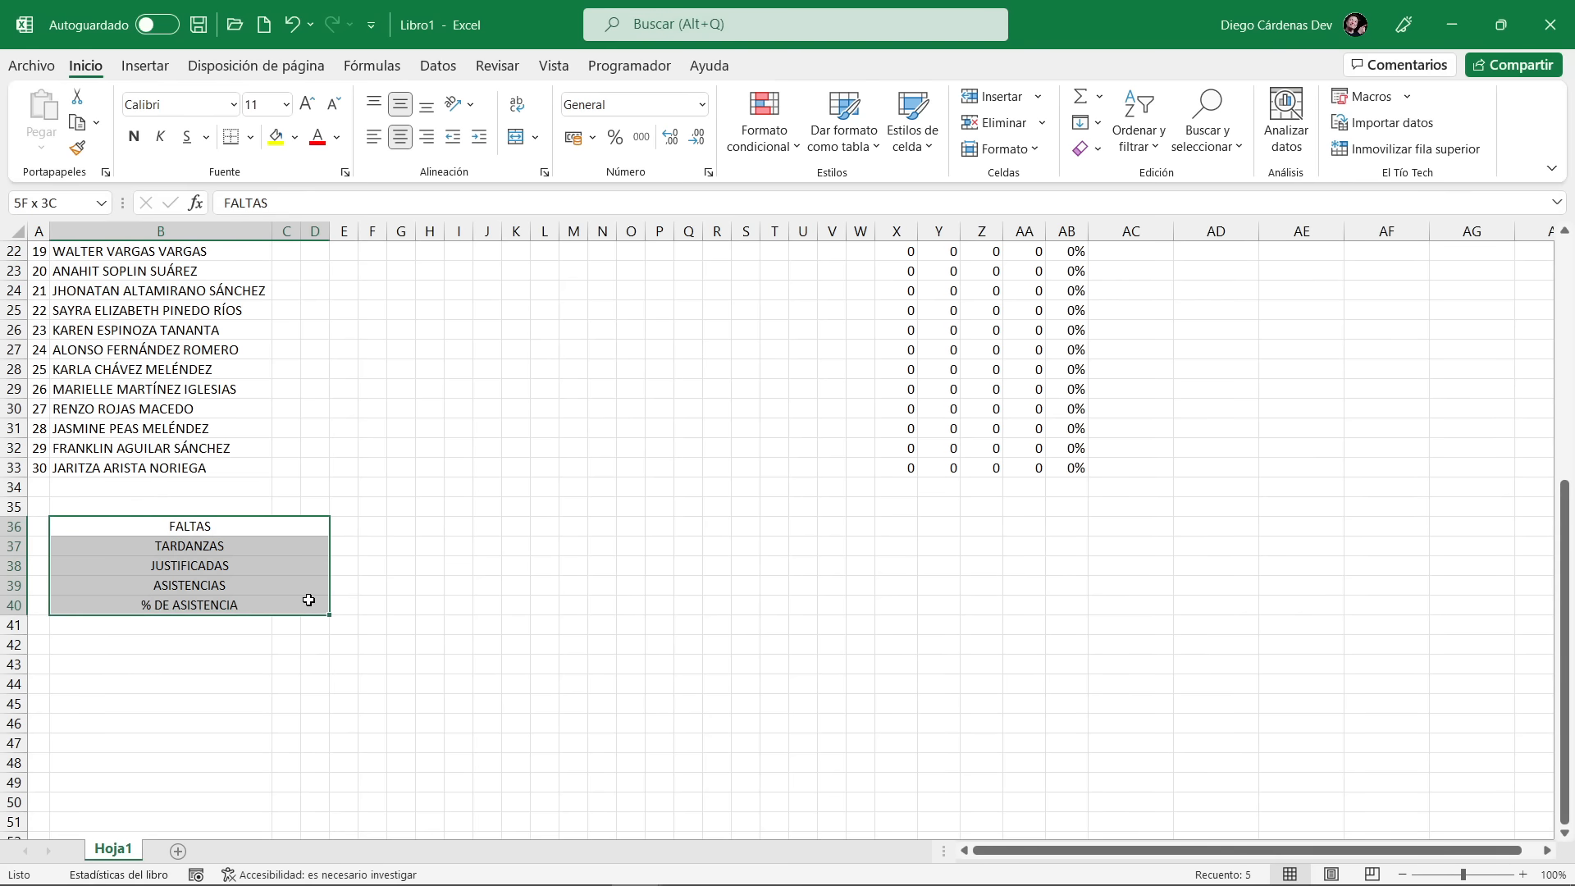
scroll(319, 494, up, 4)
scroll(319, 494, down, 3)
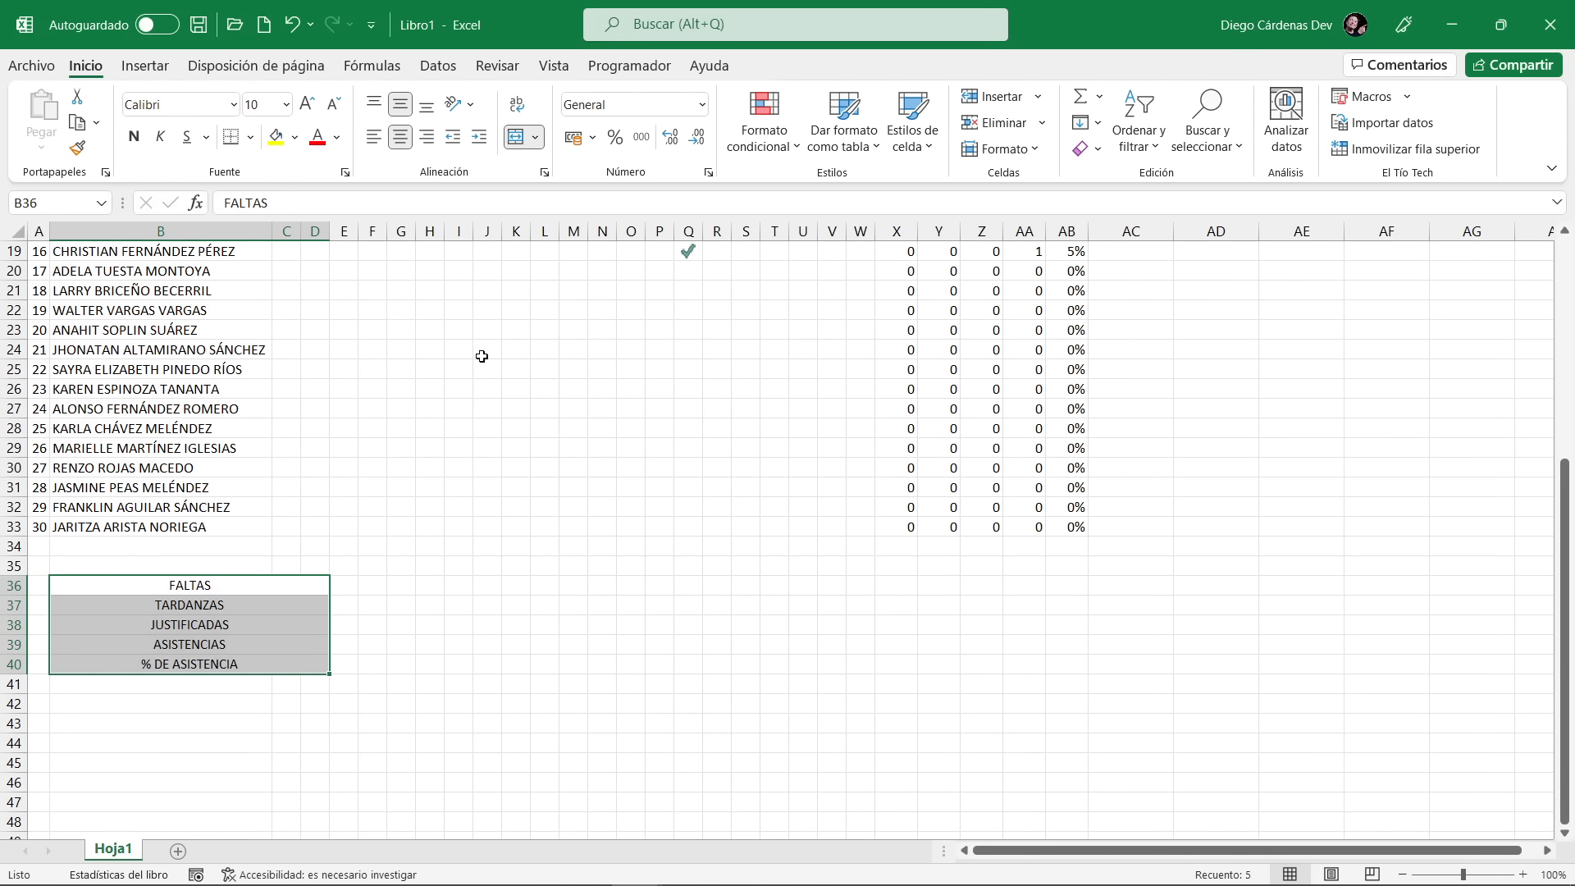
click(514, 140)
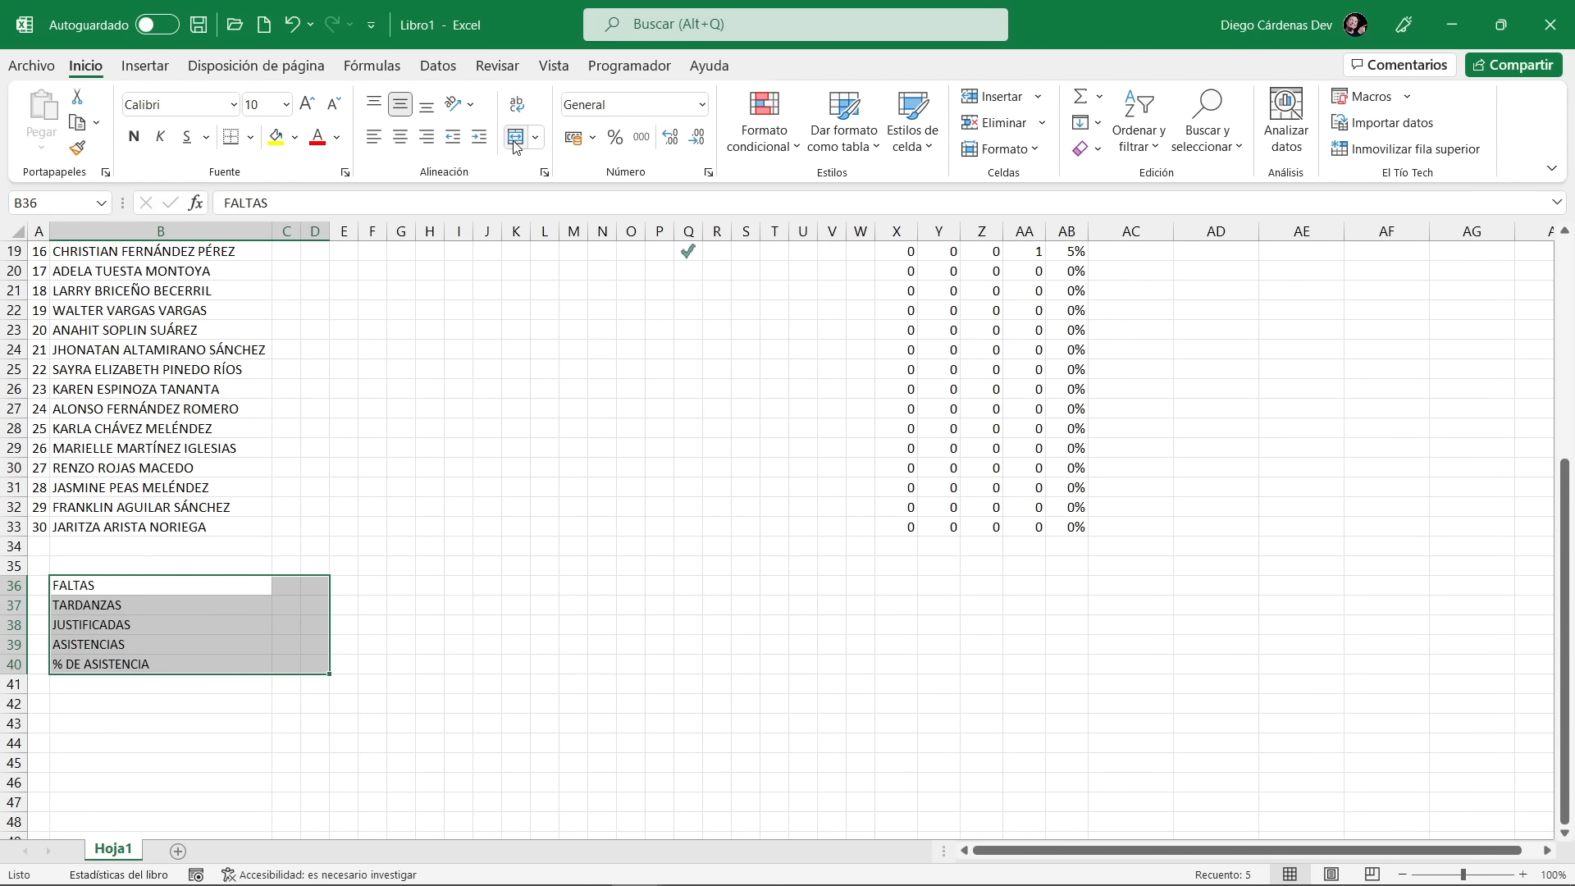
click(146, 658)
drag(68, 587, 92, 661)
Copy the summary formulas in X4:AB4 and paste them transposed at C36, beside the vertical headings
scroll(541, 585, up, 6)
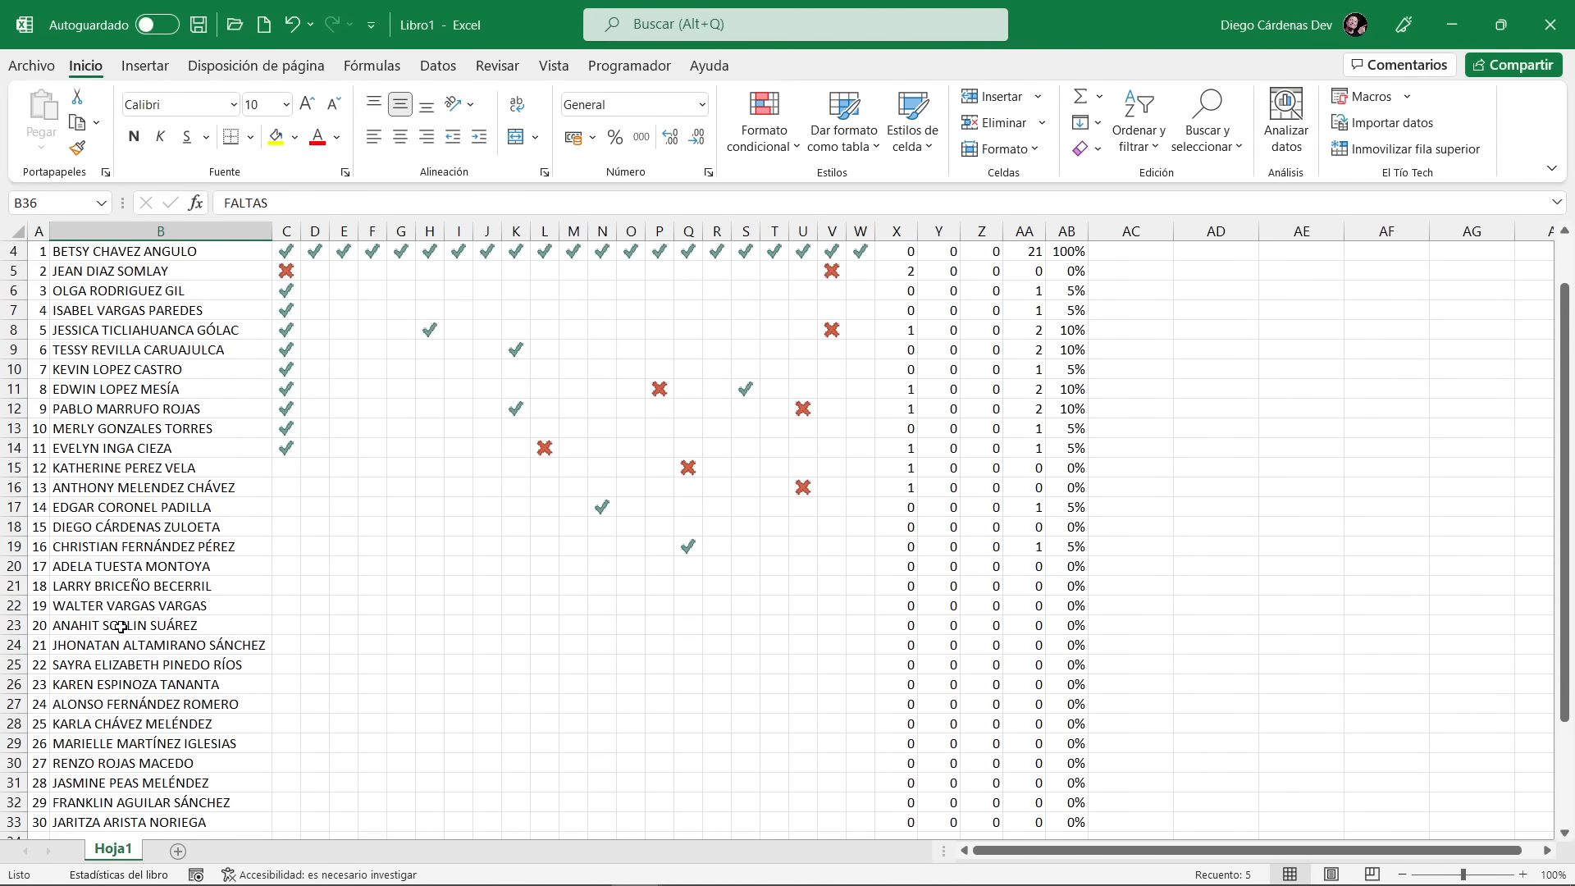
drag(902, 349, 1069, 348)
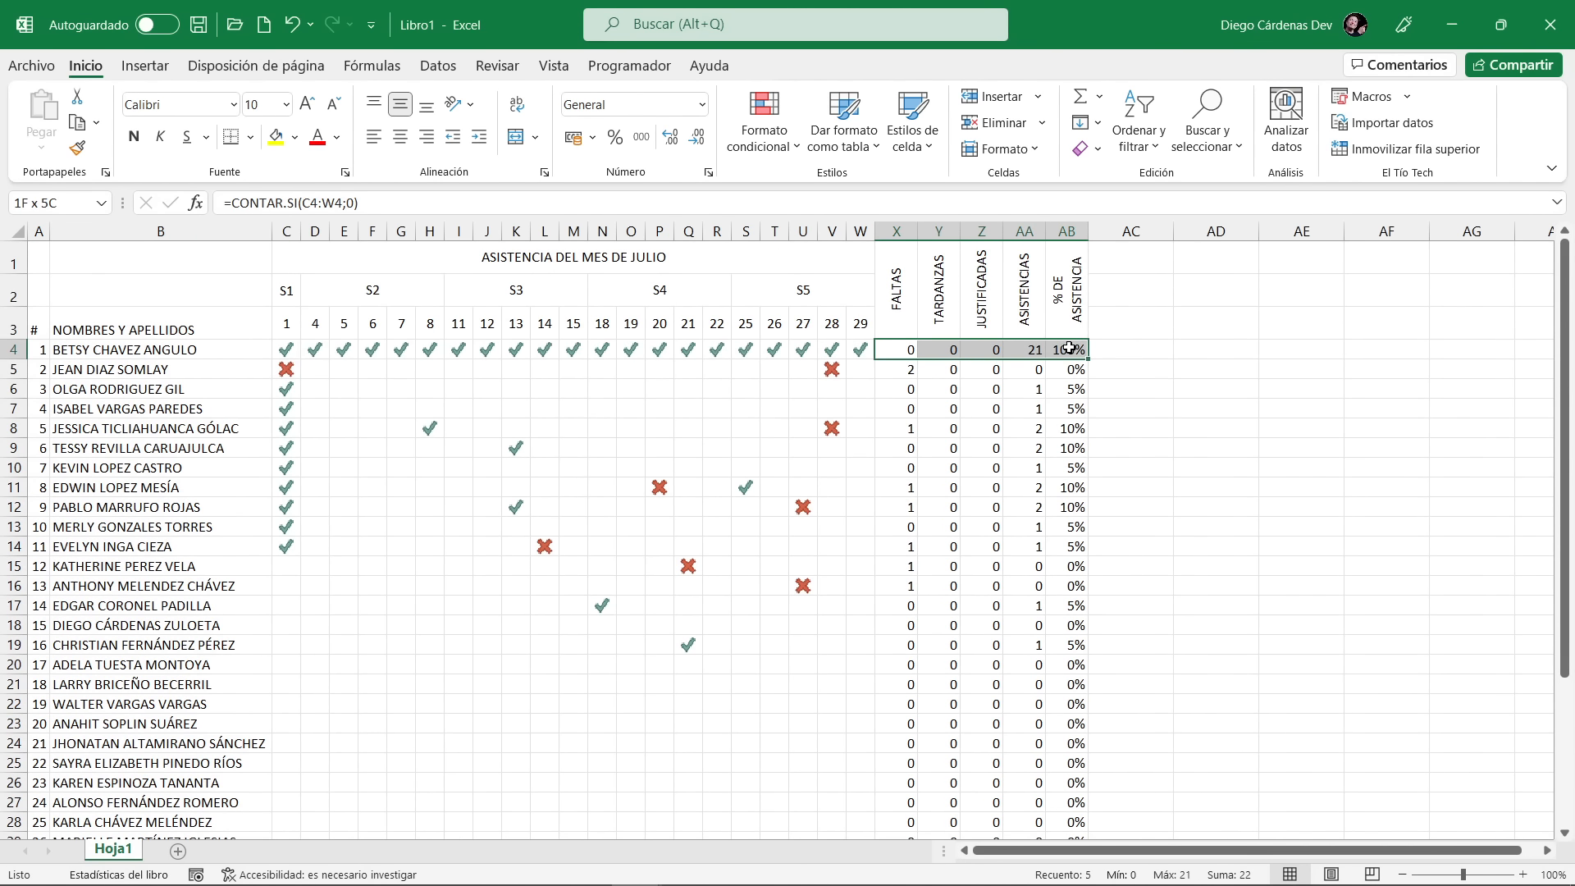
key(ctrl+c)
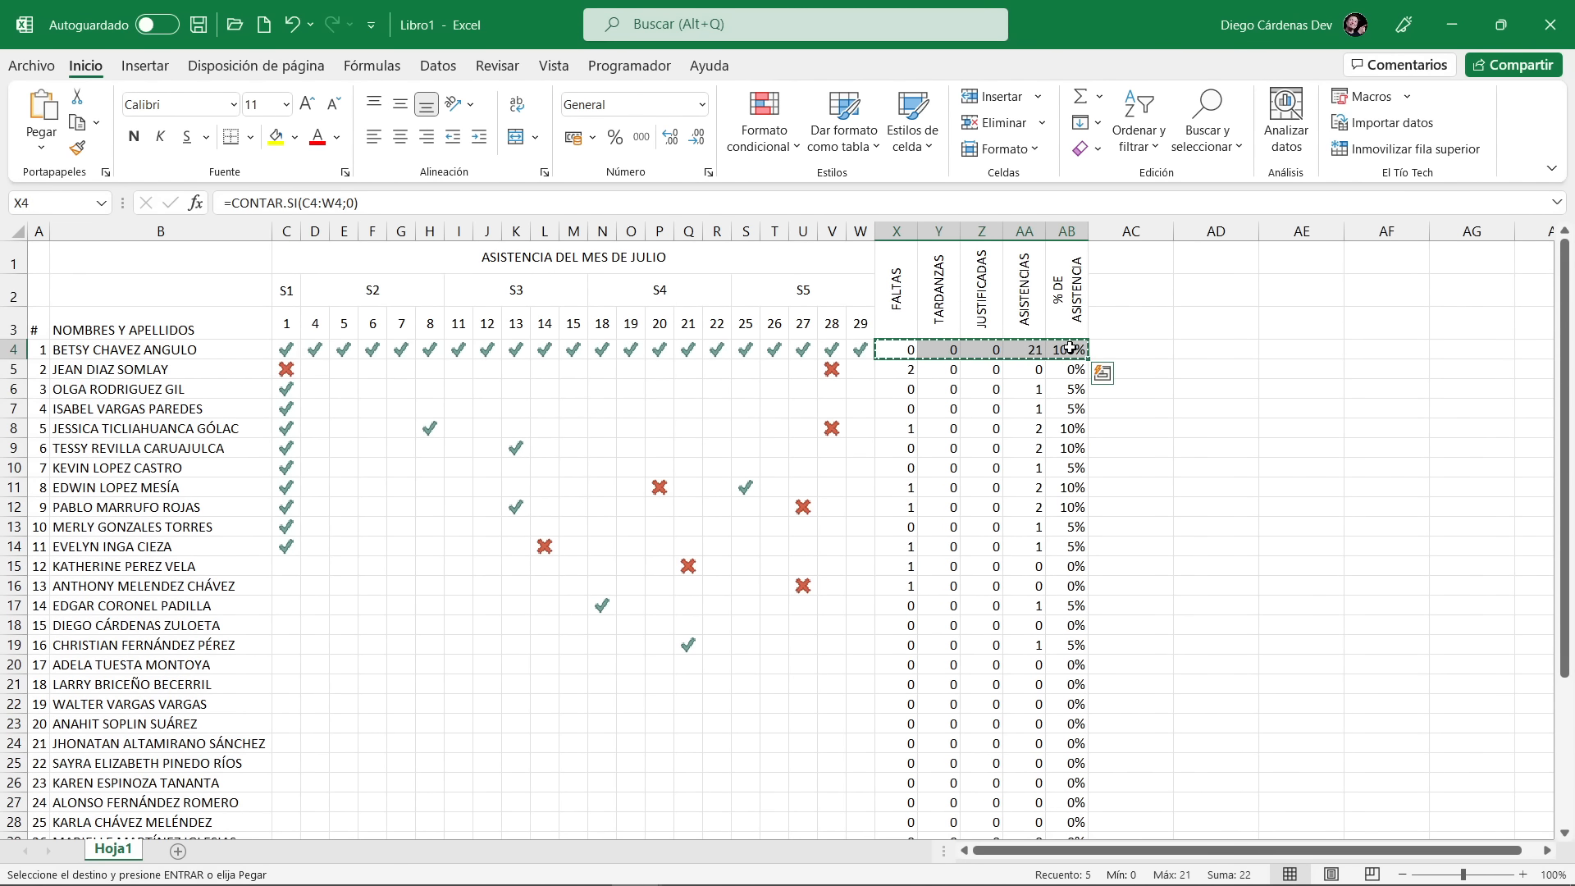
scroll(482, 493, down, 6)
click(285, 586)
key(ctrl+v)
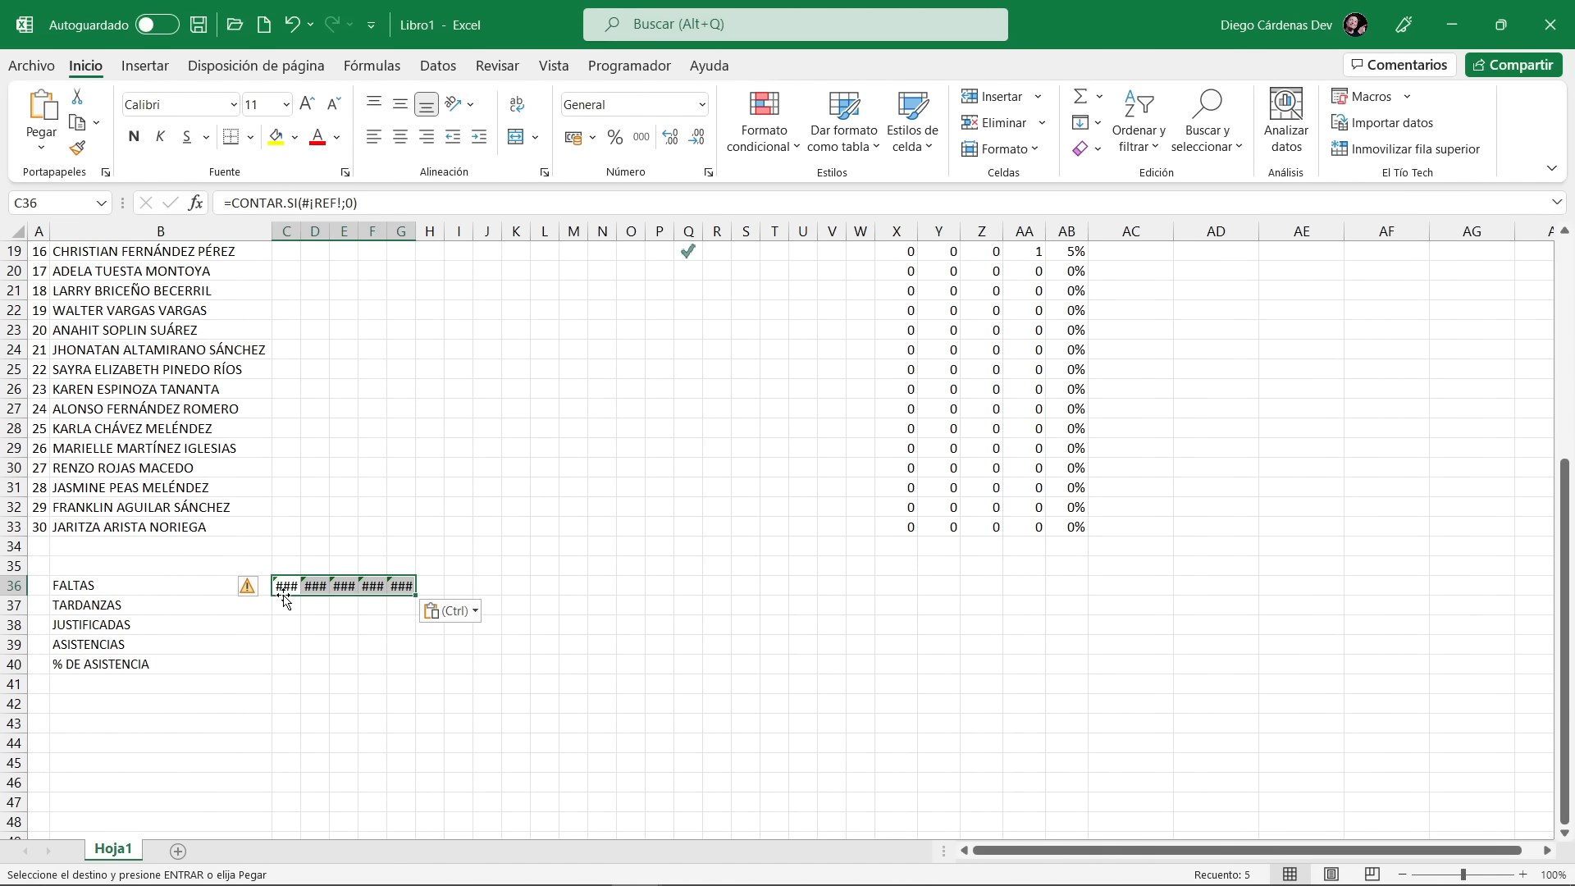
click(473, 612)
click(500, 702)
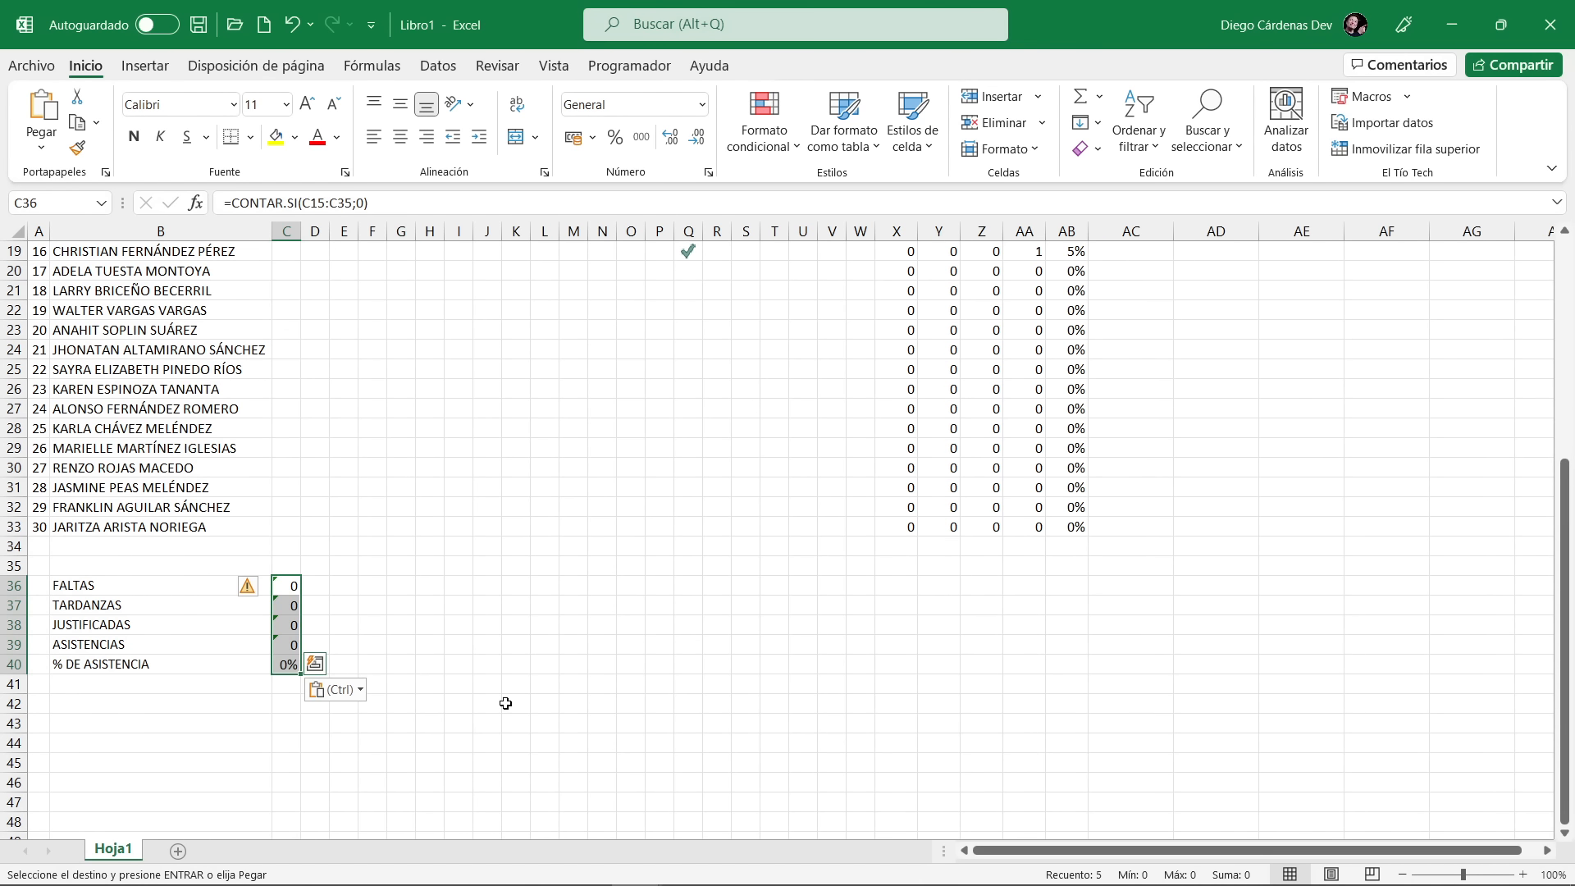
click(355, 629)
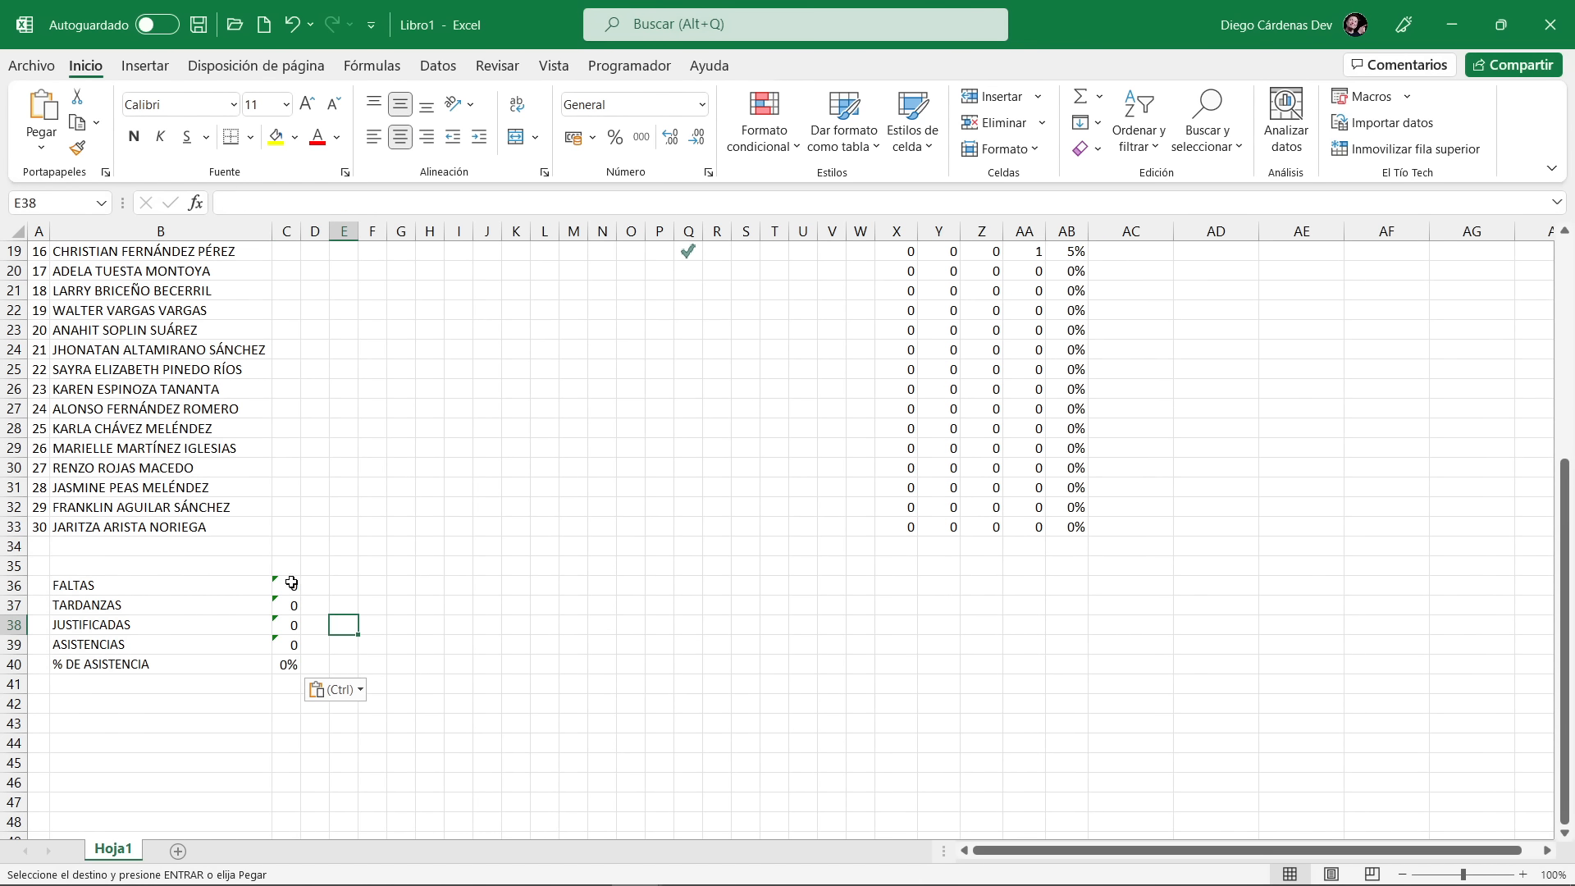
Compare the attendance range C4:W4 counted for the first student with the range in the pasted FALTAS formula in C36
scroll(281, 583, up, 4)
scroll(292, 592, down, 2)
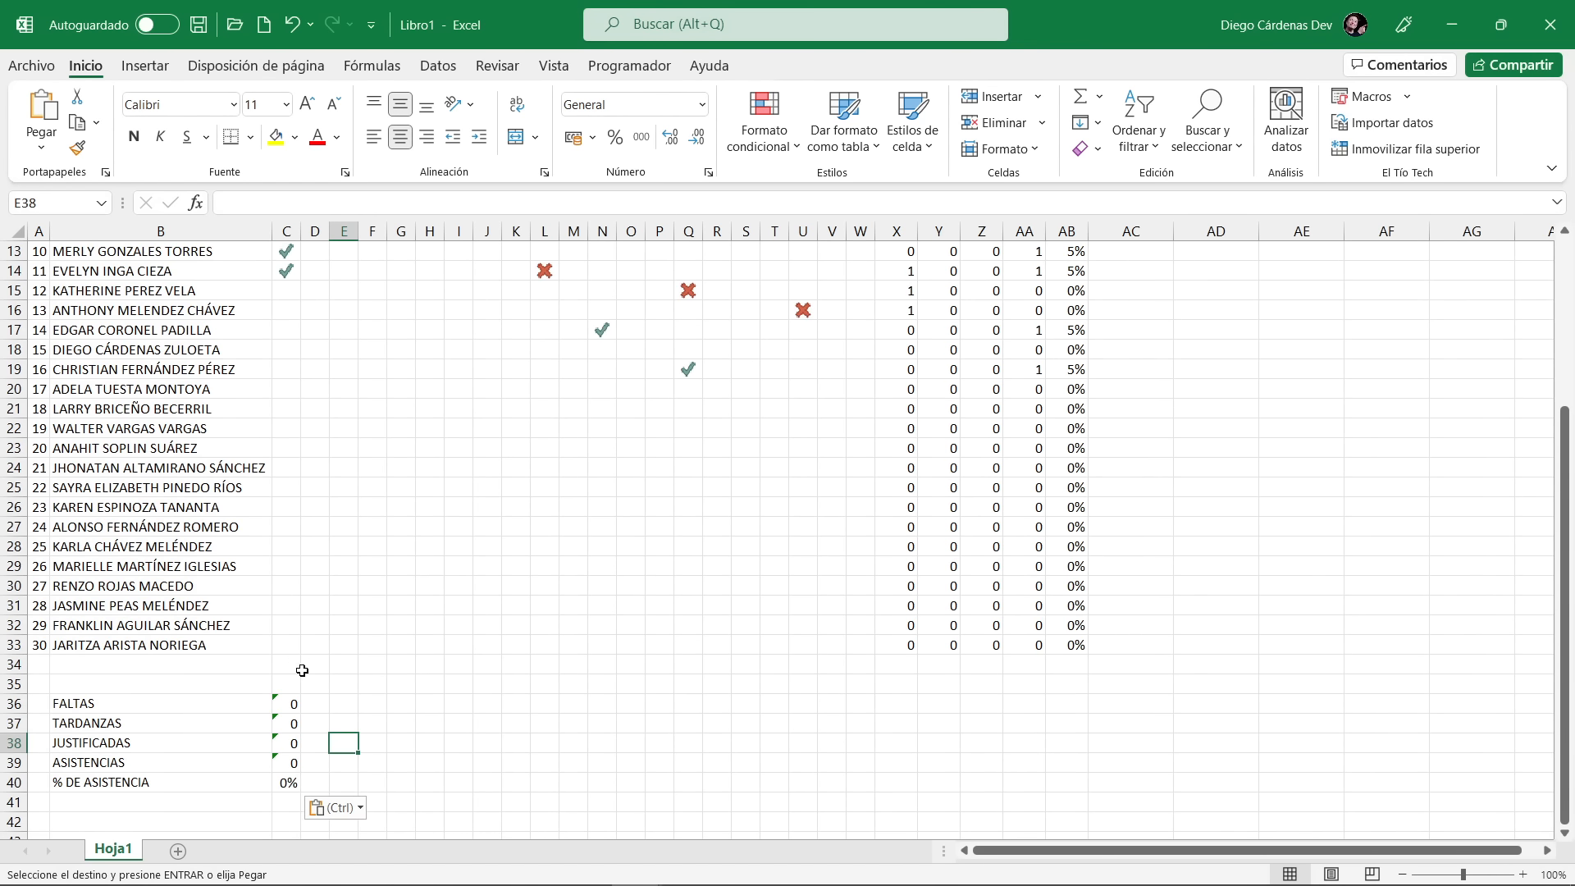
scroll(763, 666, up, 4)
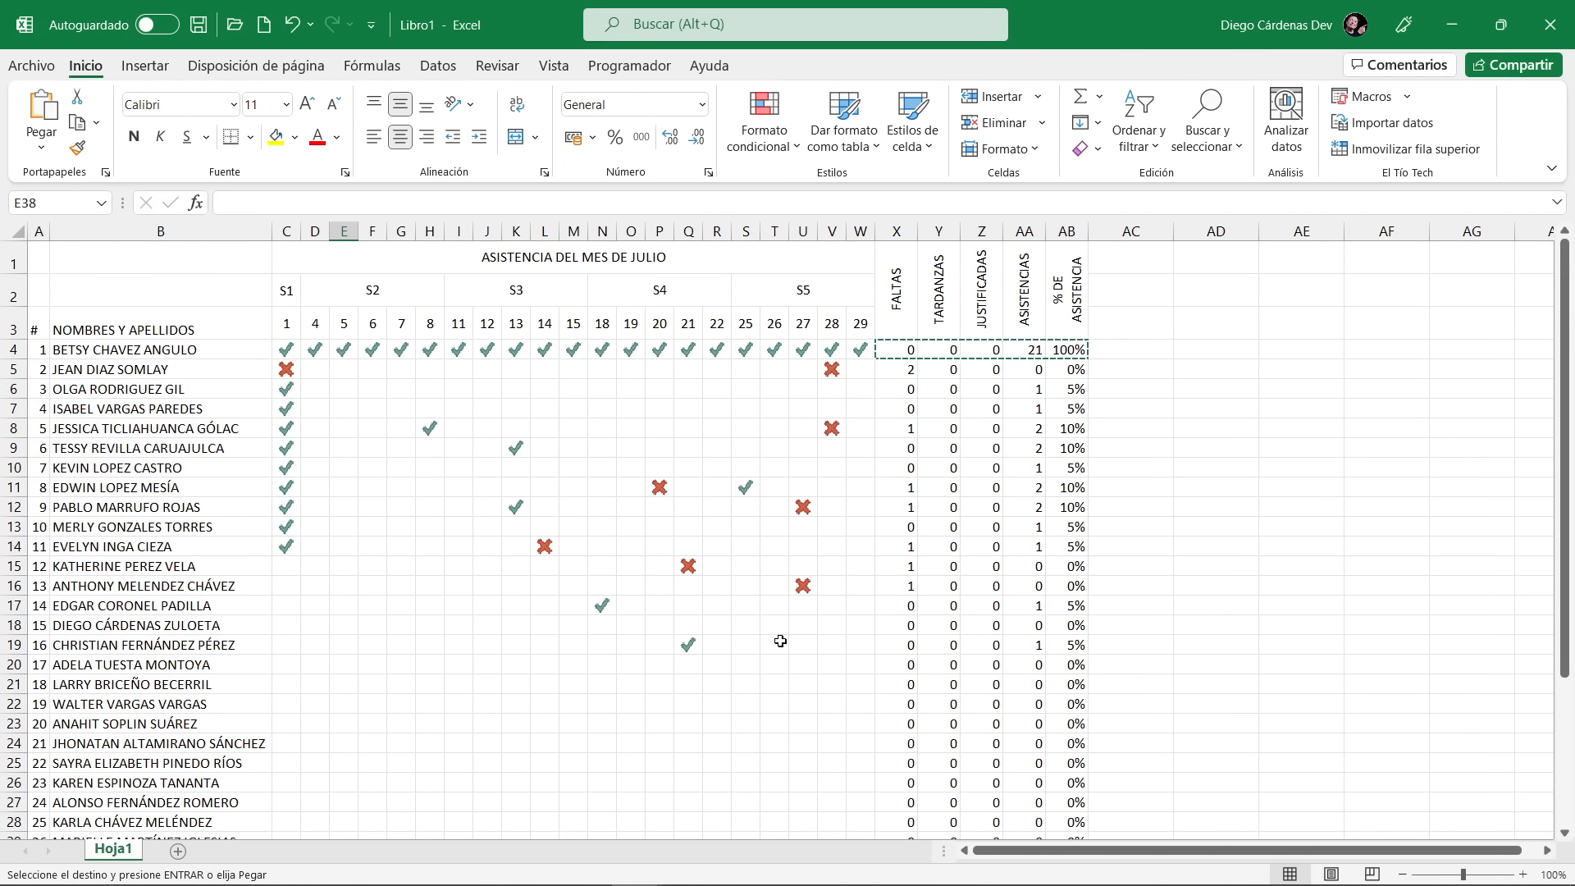
click(903, 353)
drag(284, 352, 858, 352)
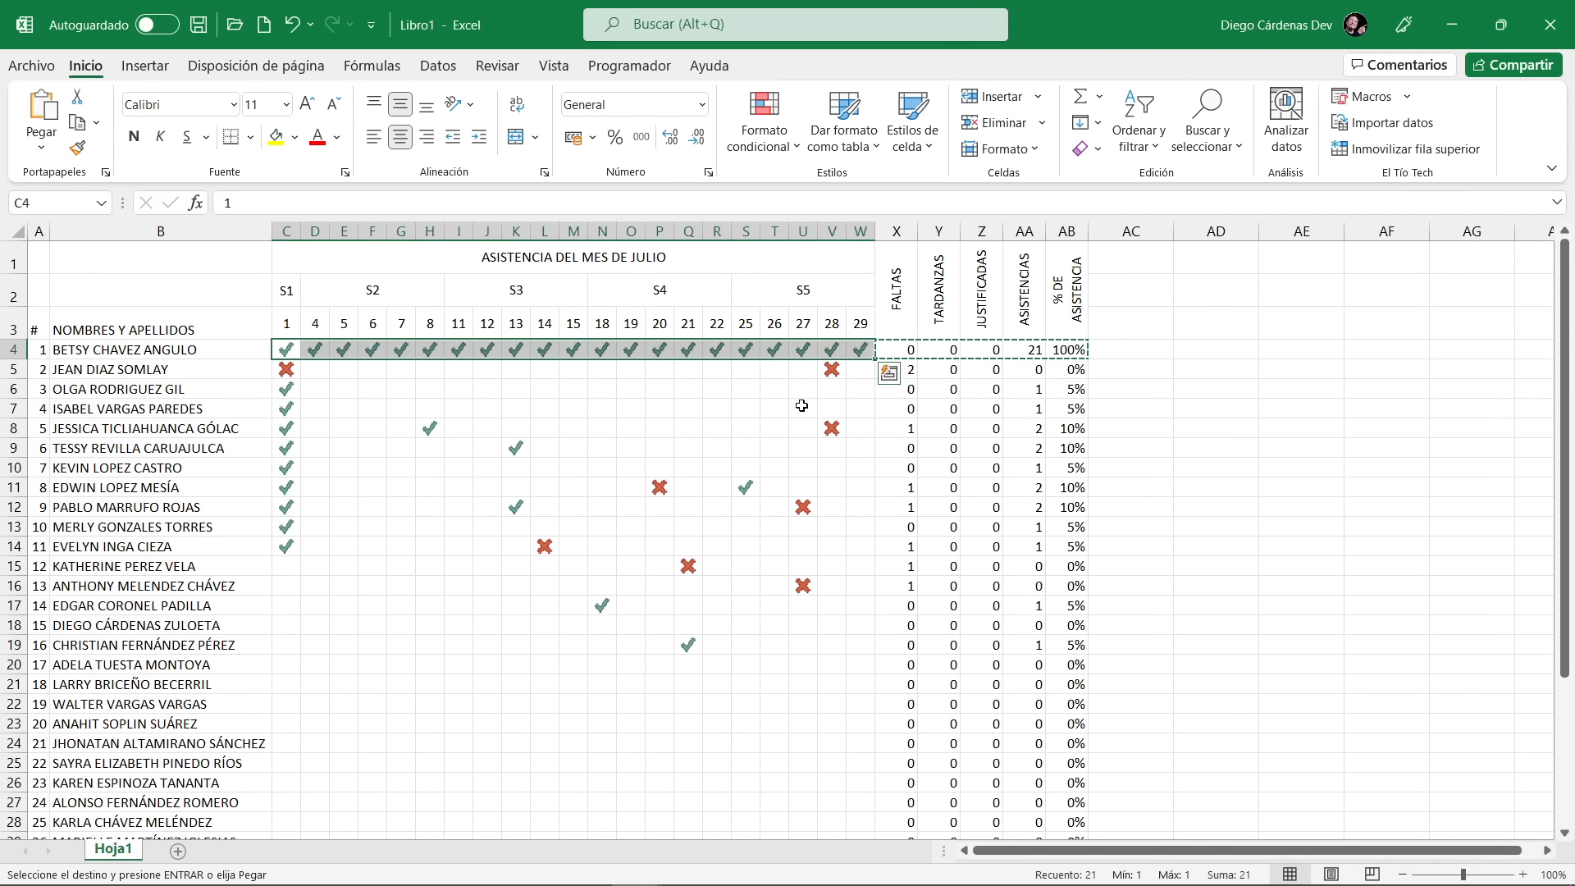
scroll(771, 435, down, 4)
click(289, 706)
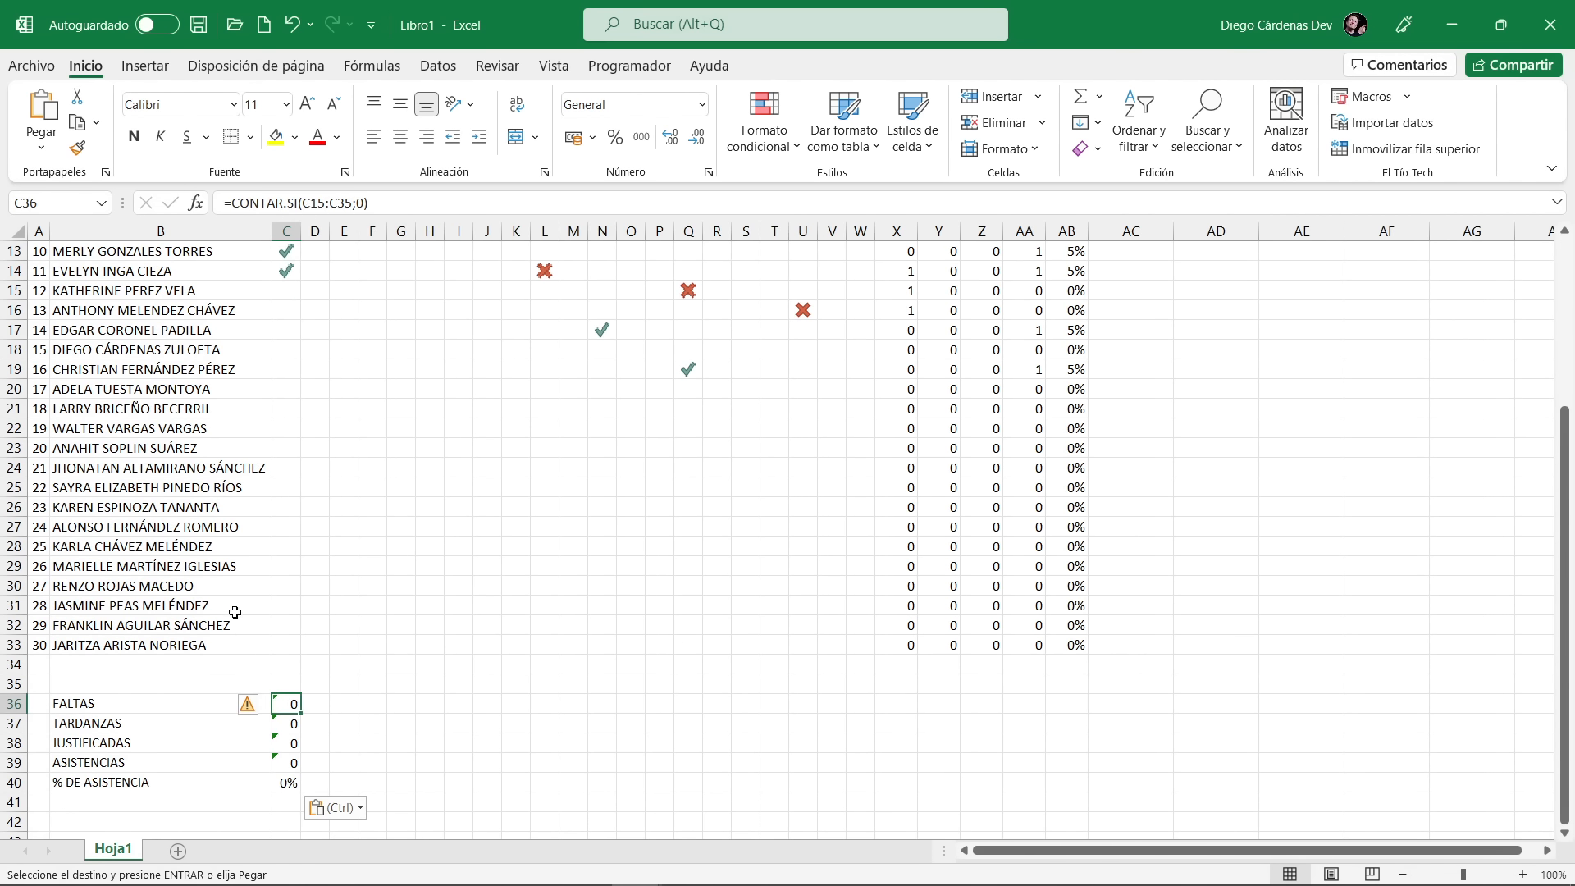
scroll(280, 701, up, 3)
scroll(280, 701, down, 2)
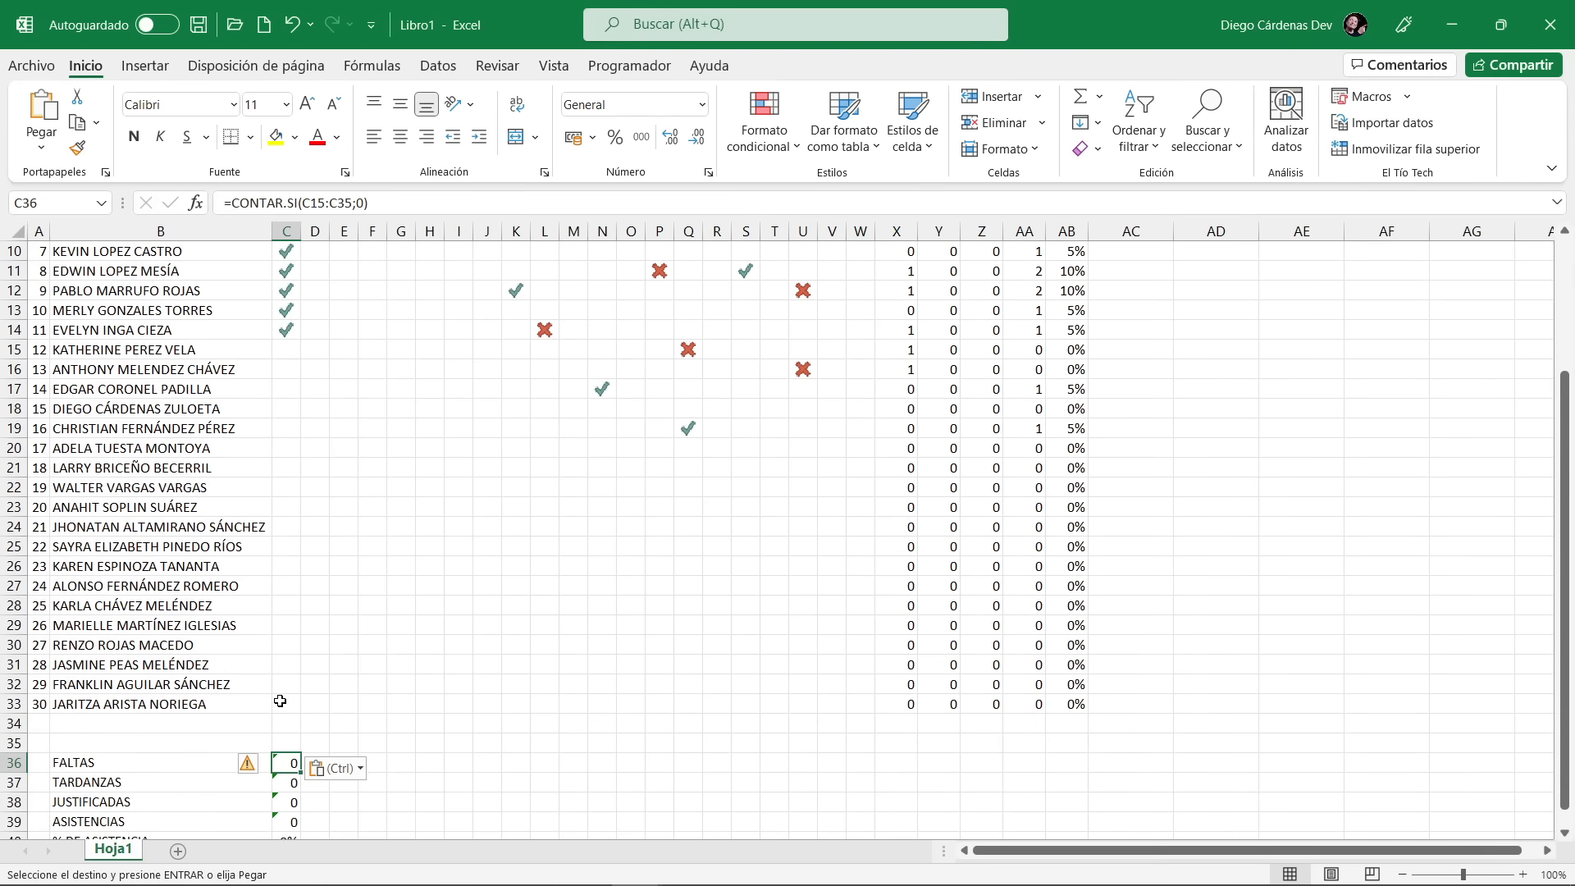
scroll(280, 701, down, 1)
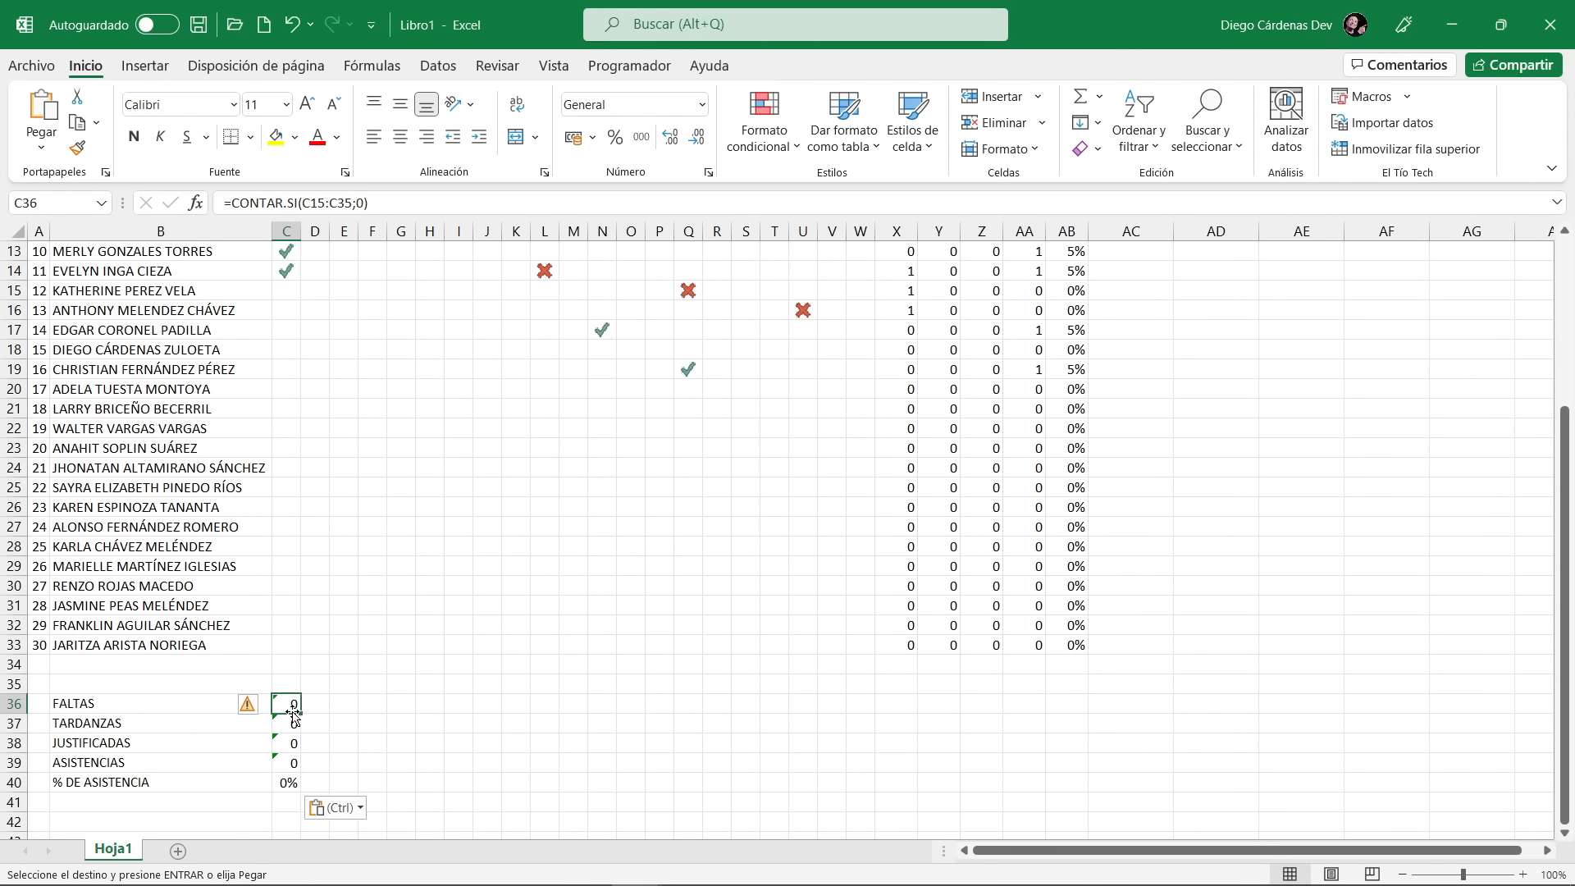
Review the counting criterion in each pasted formula for FALTAS, TARDANZAS, JUSTIFICADAS and ASISTENCIAS in C36:C39
mouse_move(294, 707)
mouse_down()
mouse_move(297, 762)
mouse_move(291, 703)
mouse_up()
click(360, 201)
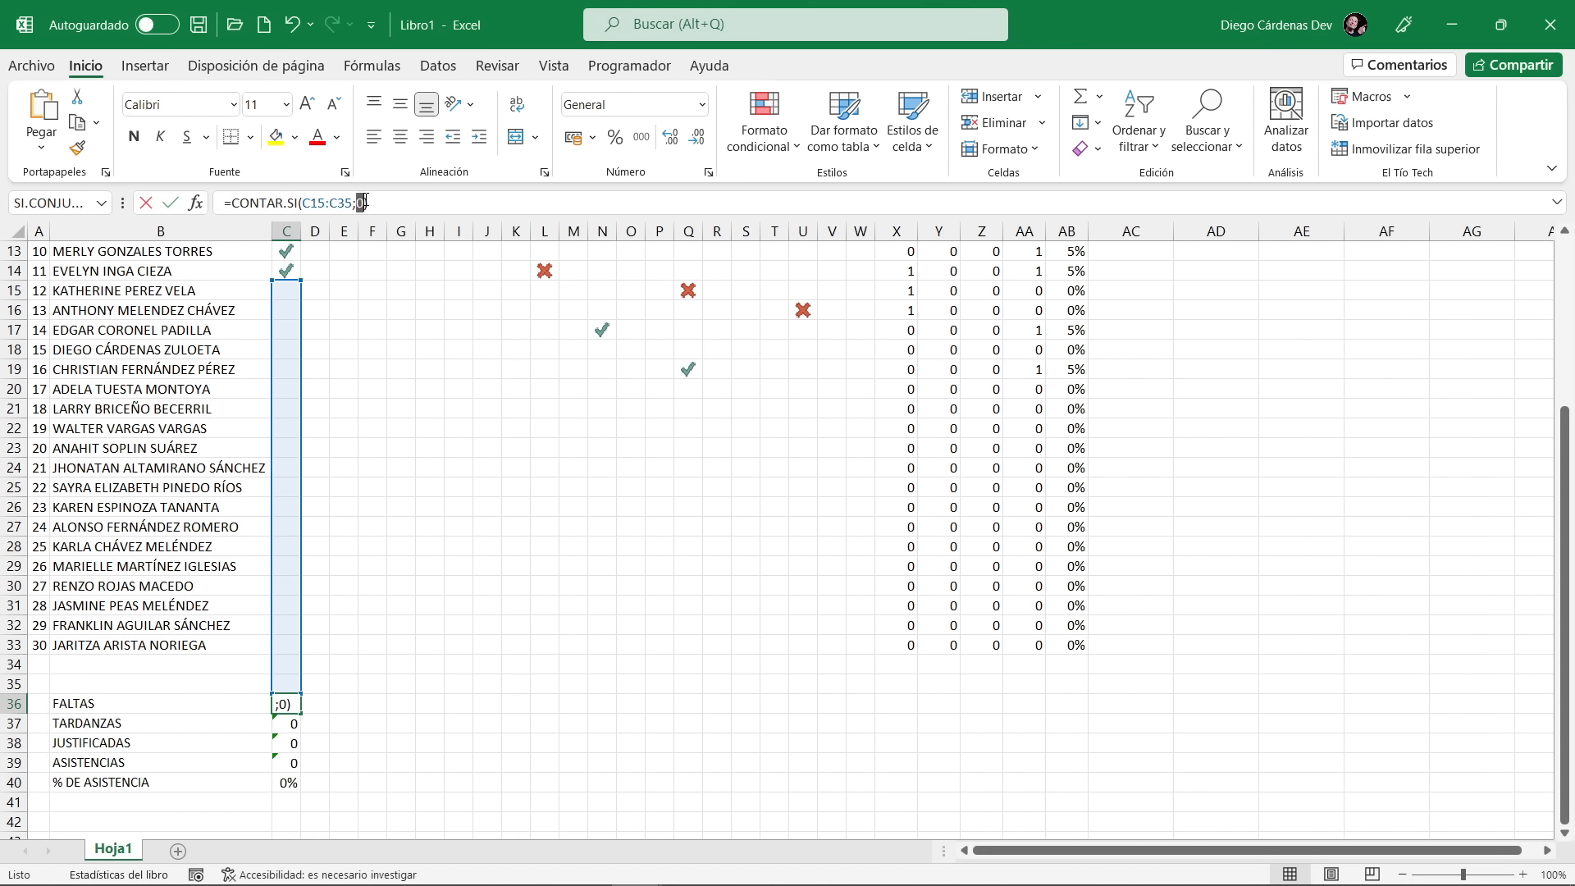
key(Escape)
click(305, 725)
click(294, 726)
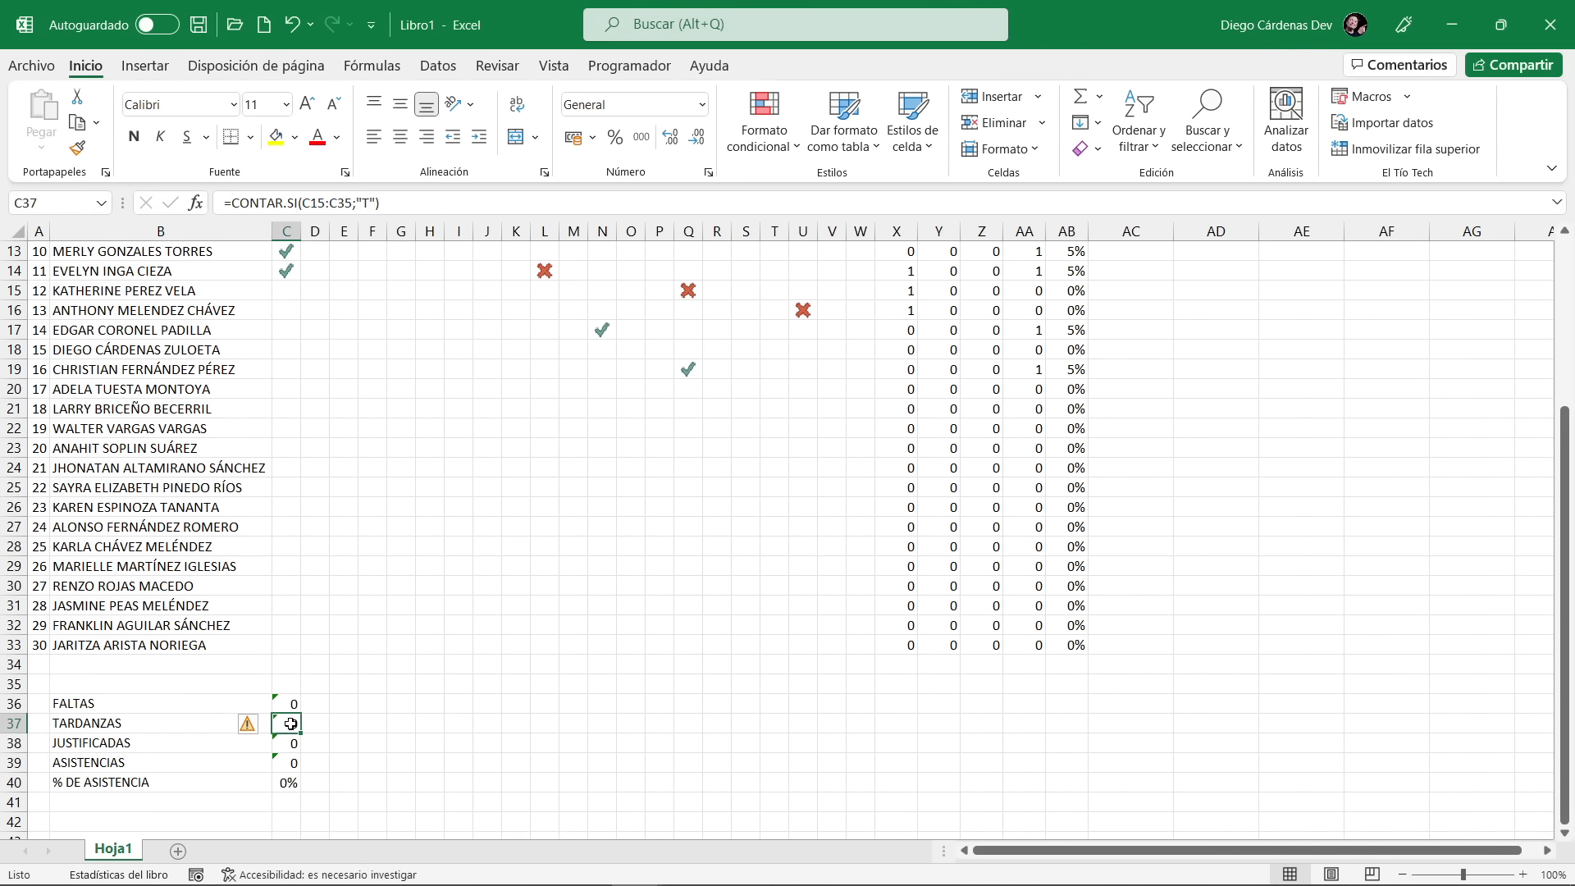
click(284, 749)
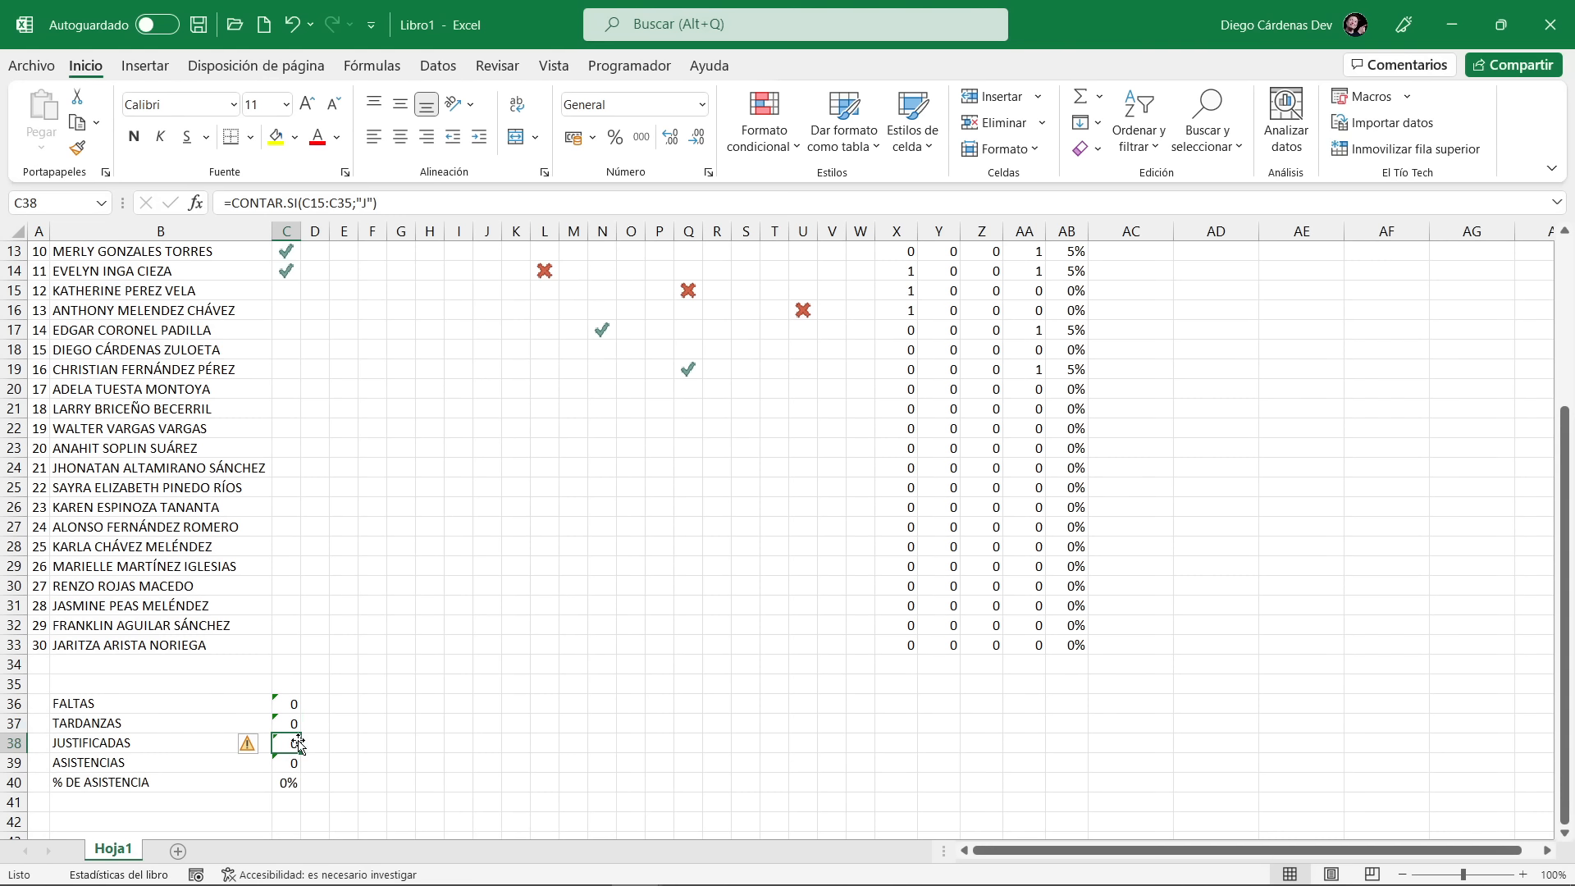
click(370, 201)
key(Return)
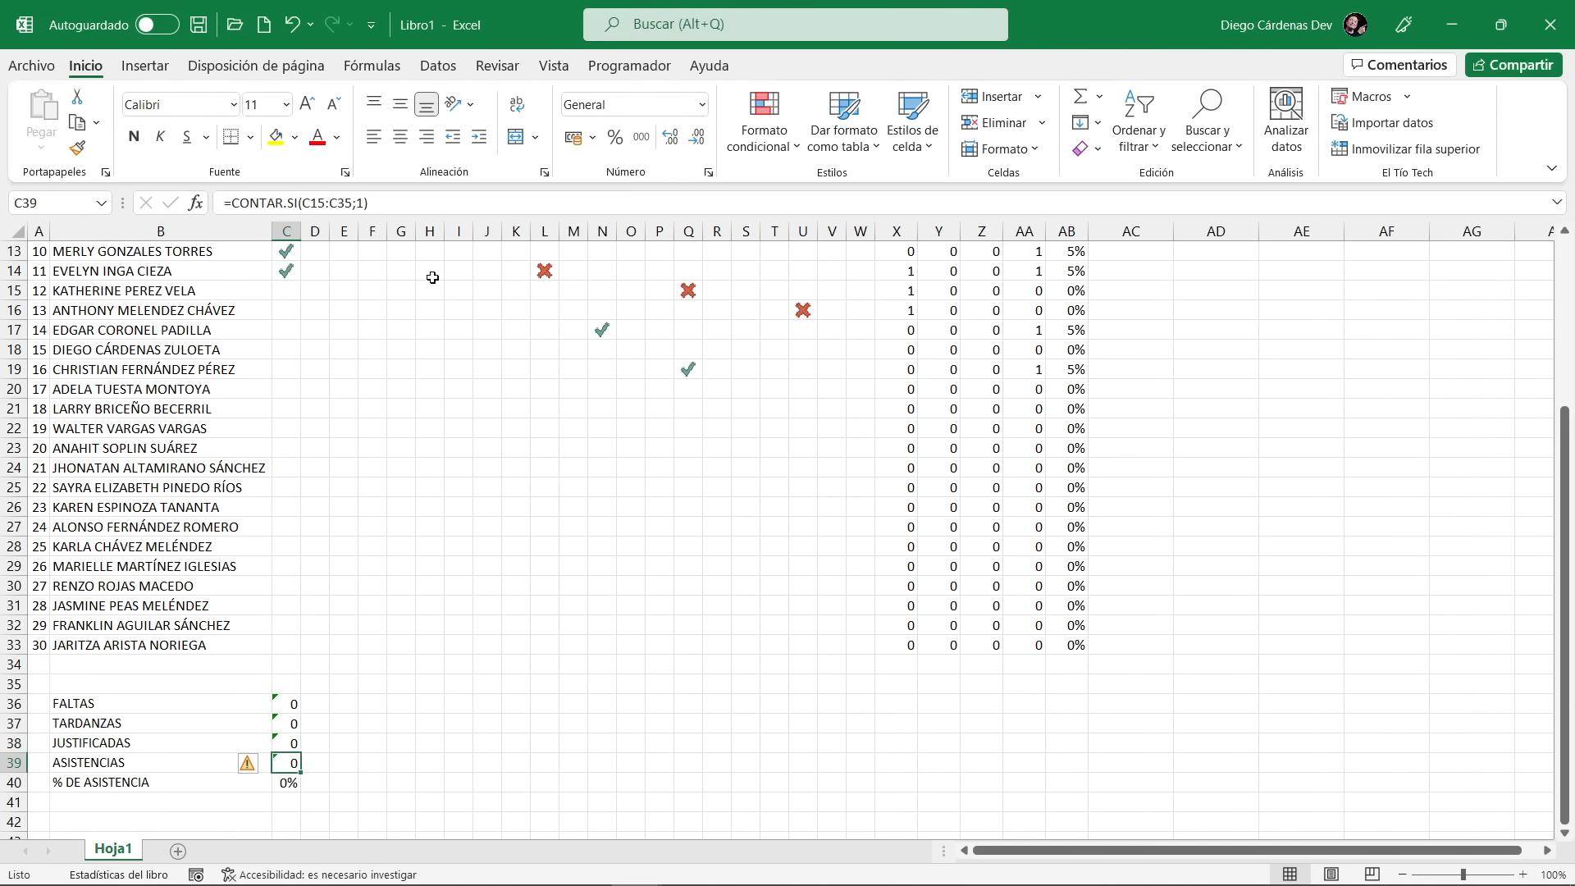
double_click(362, 202)
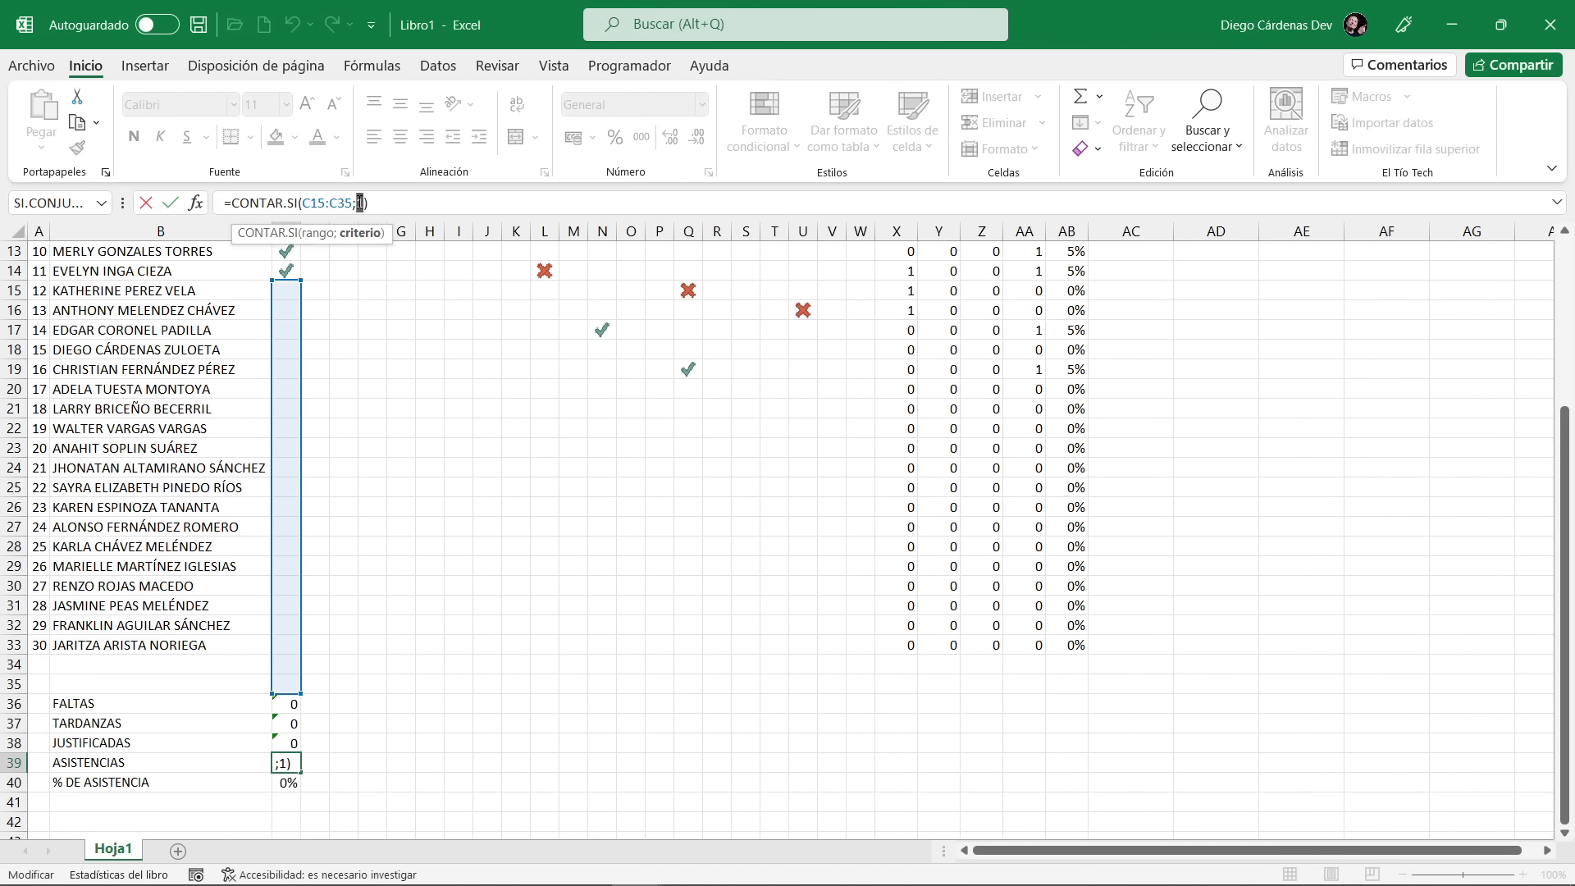
click(293, 704)
key(Escape)
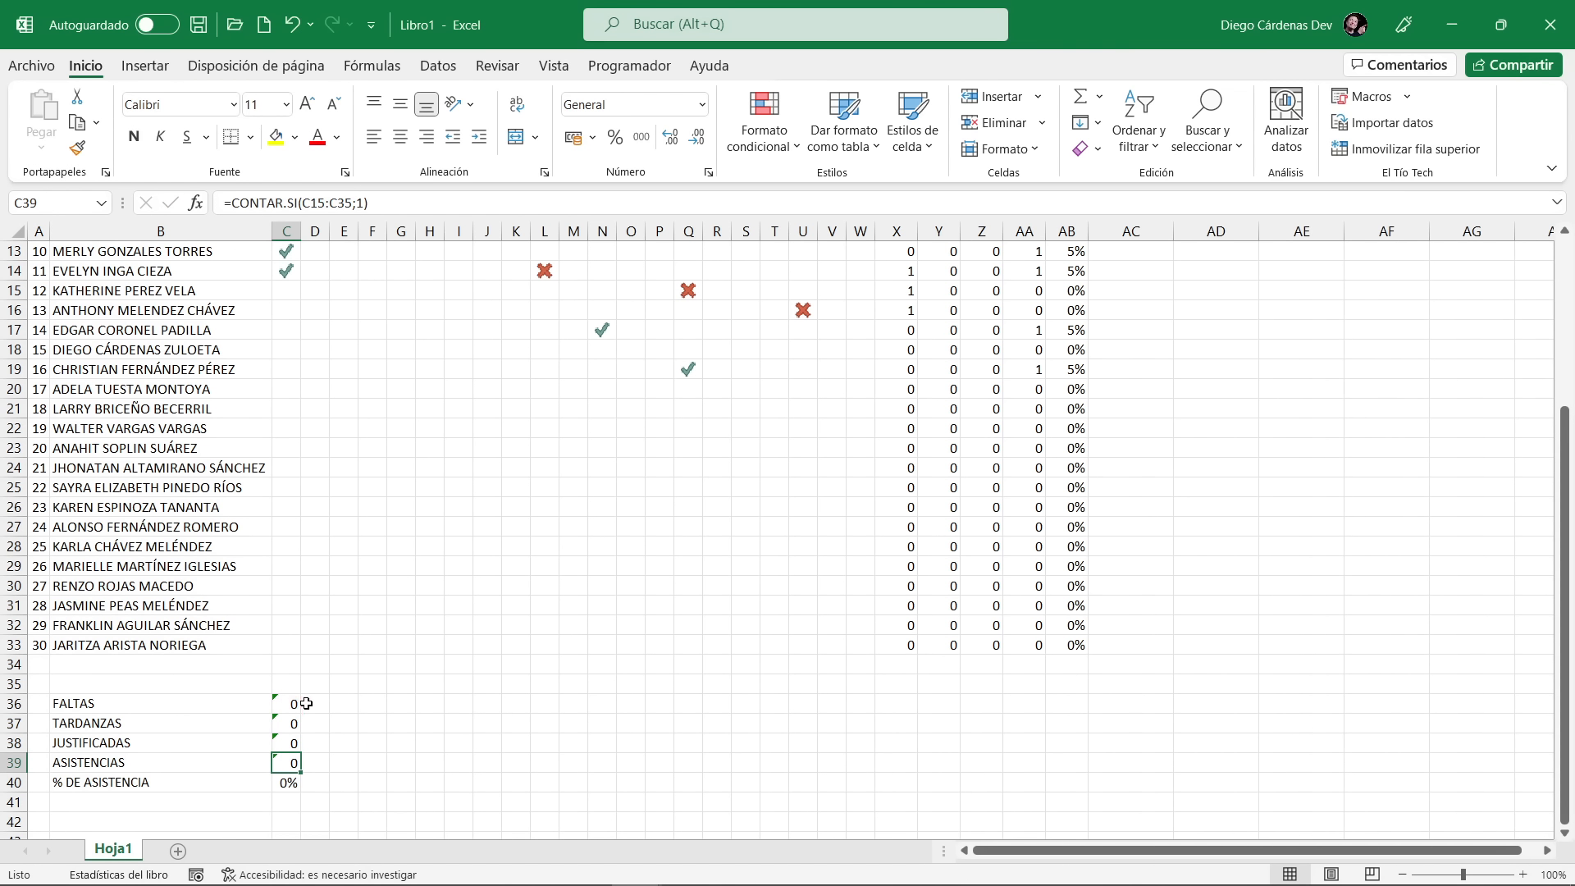
Correct the FALTAS formula in C36 so it counts the zeros in C4:C33
click(286, 706)
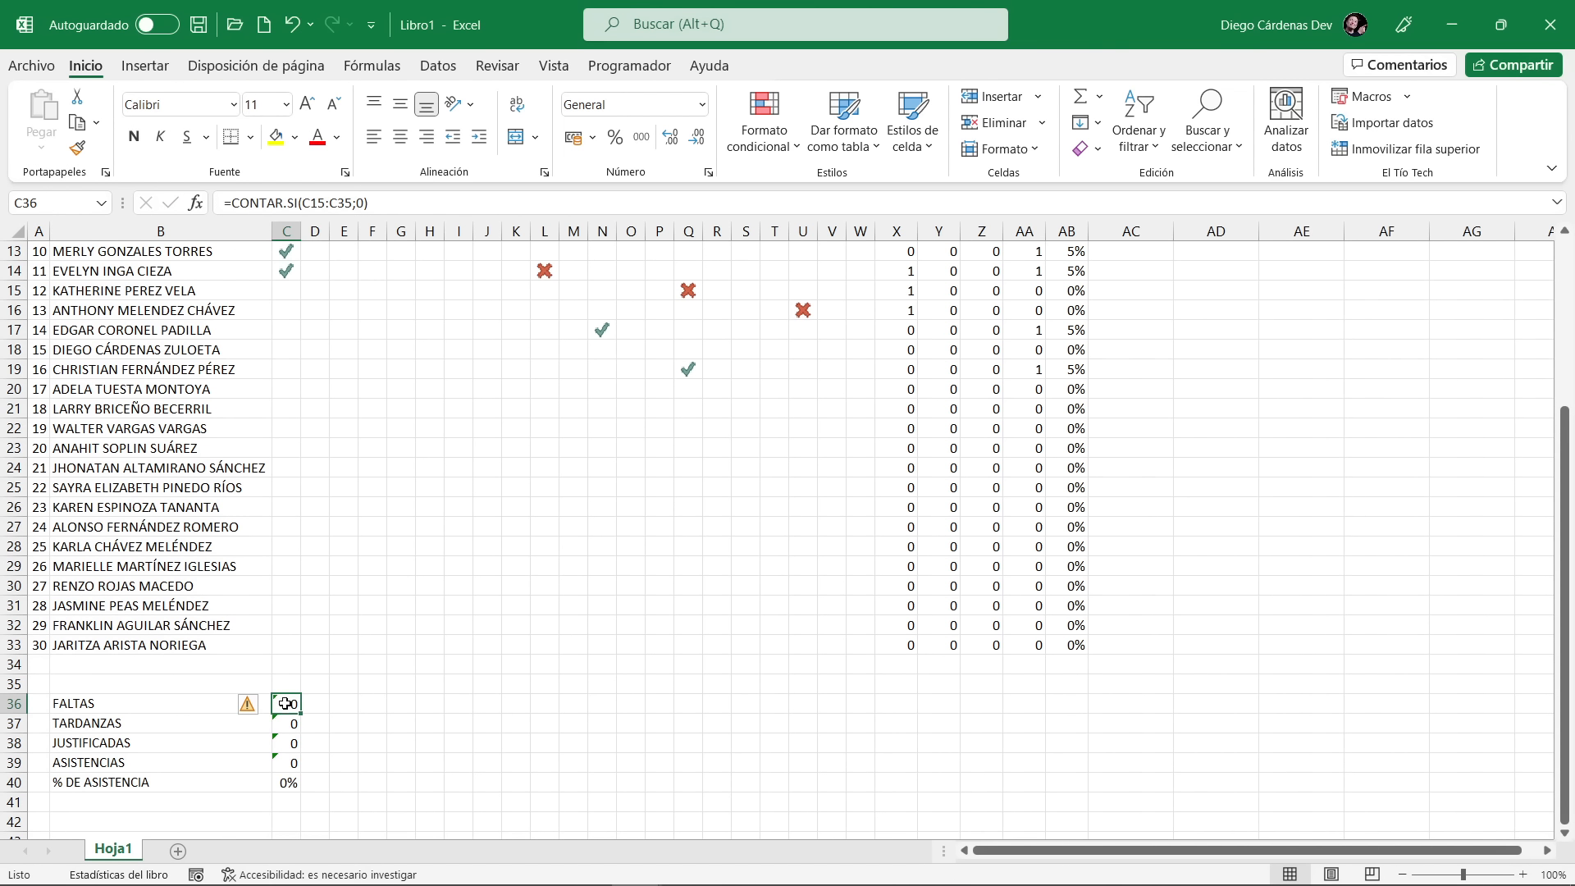
double_click(284, 704)
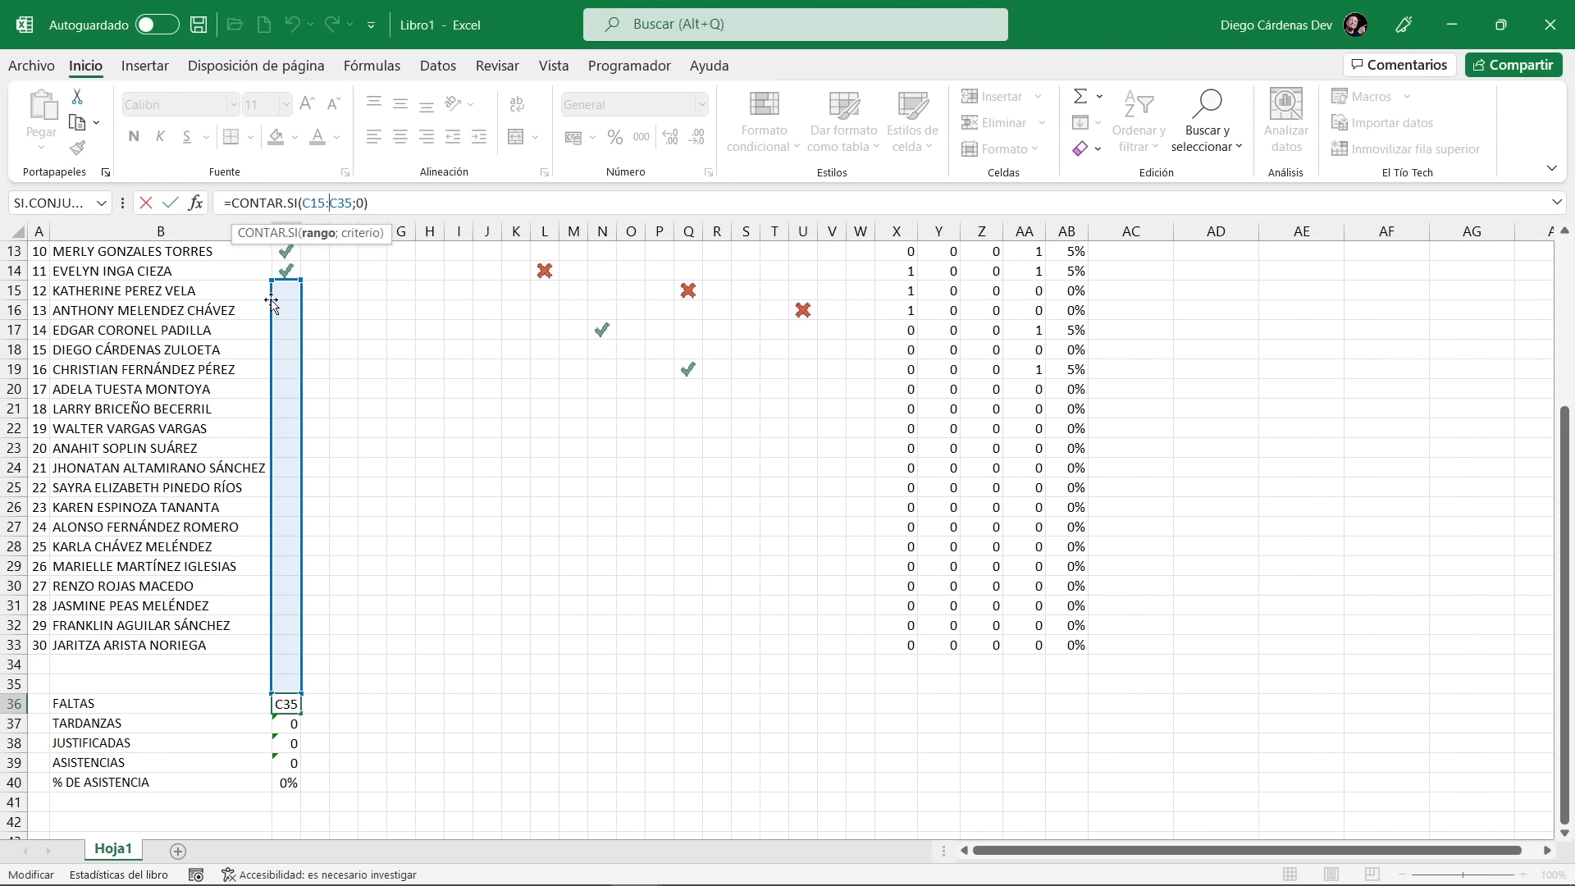
scroll(283, 341, up, 4)
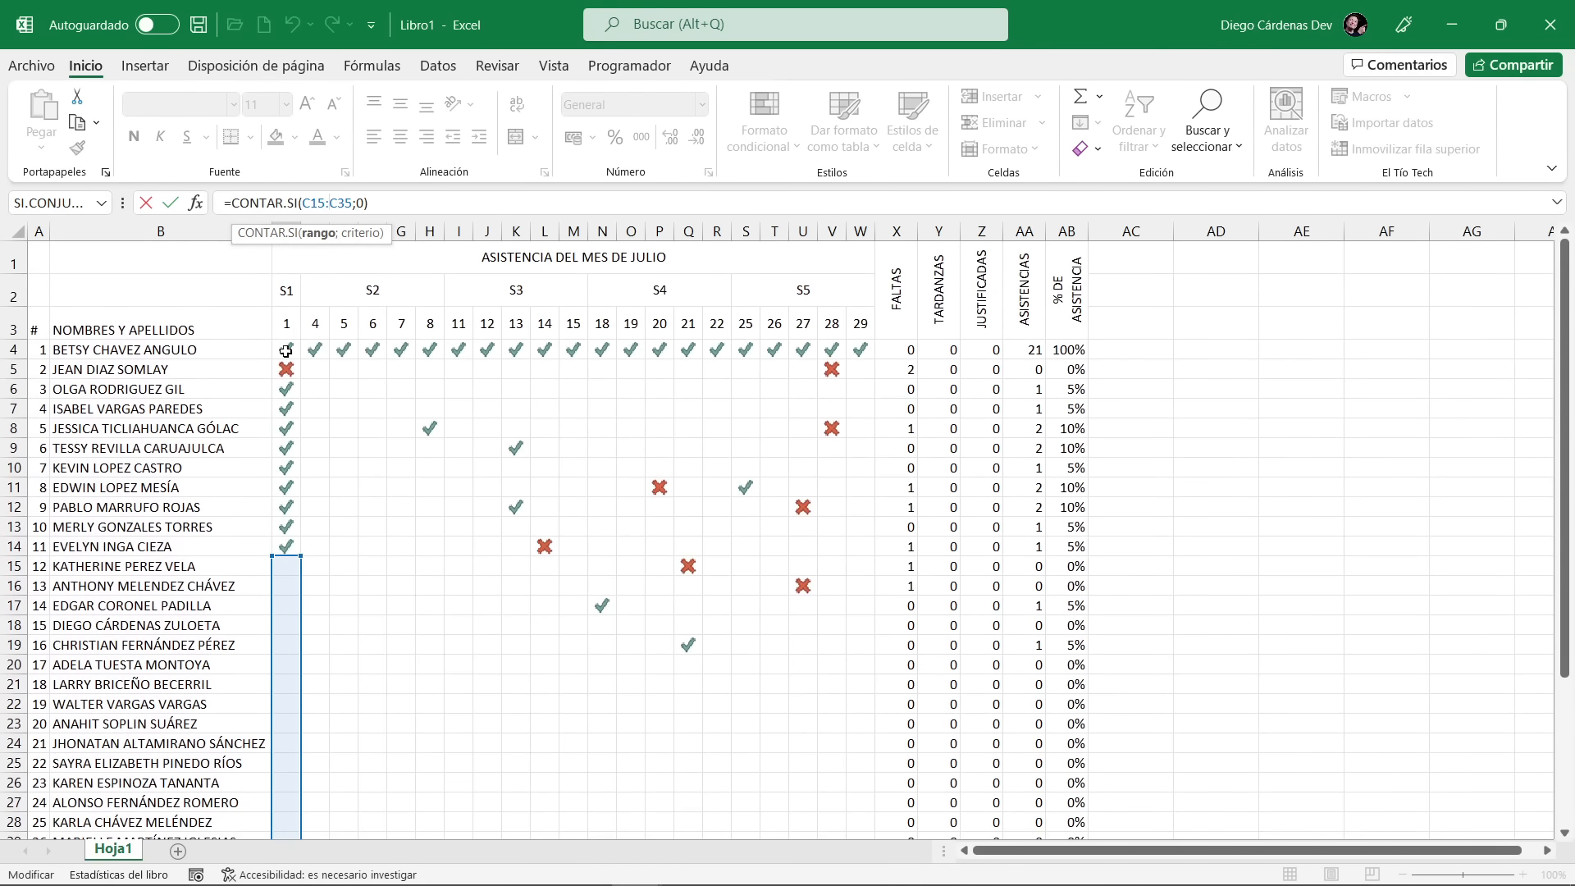
scroll(285, 352, down, 4)
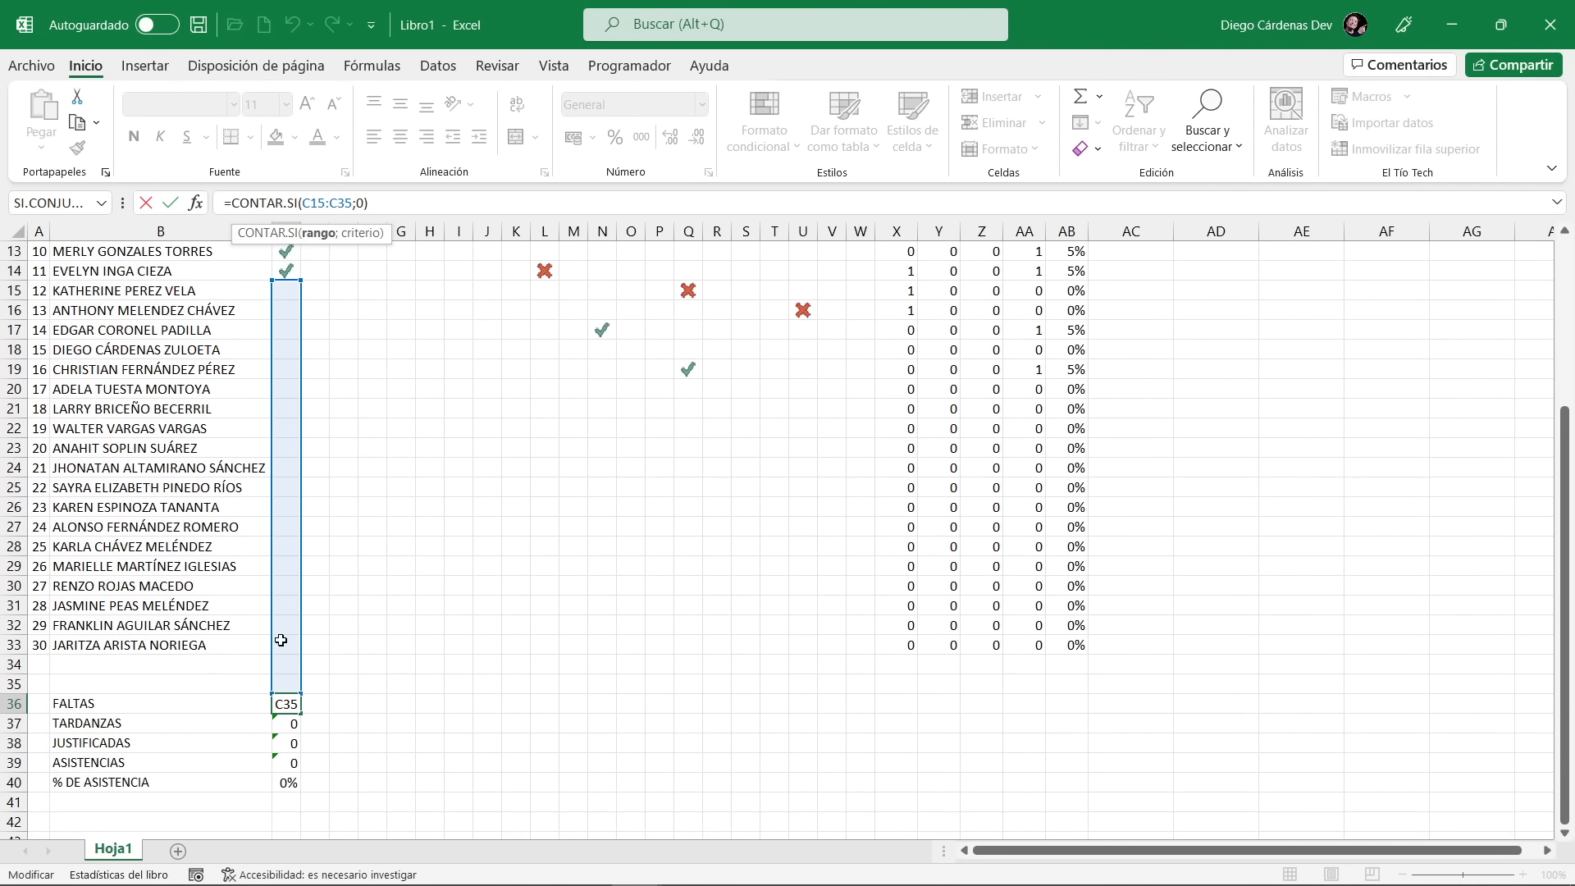
scroll(281, 640, up, 4)
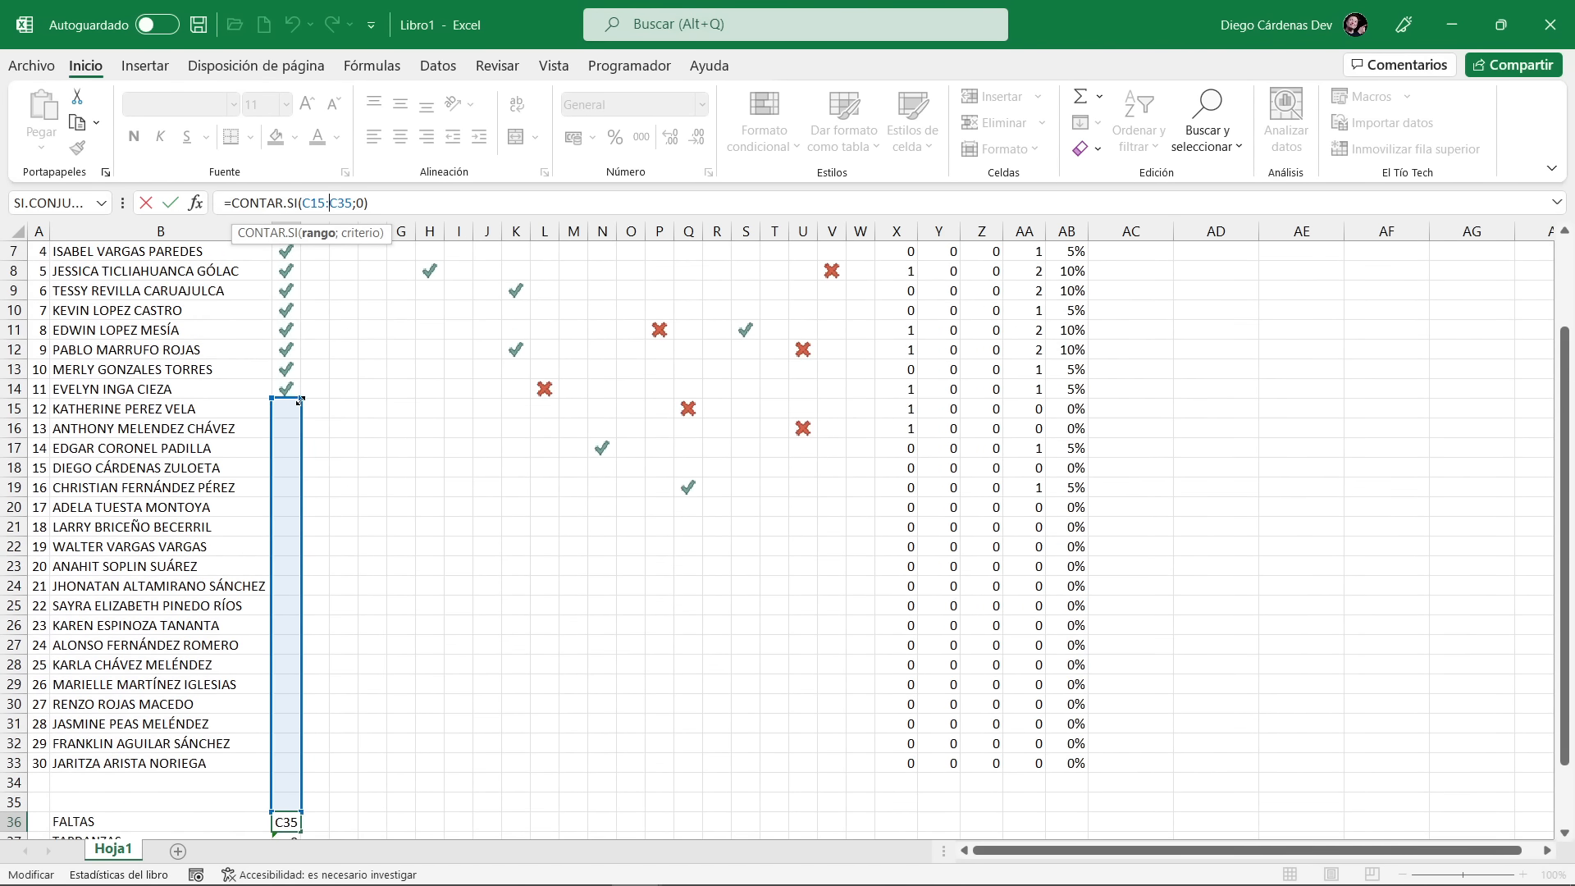
drag(300, 555, 301, 342)
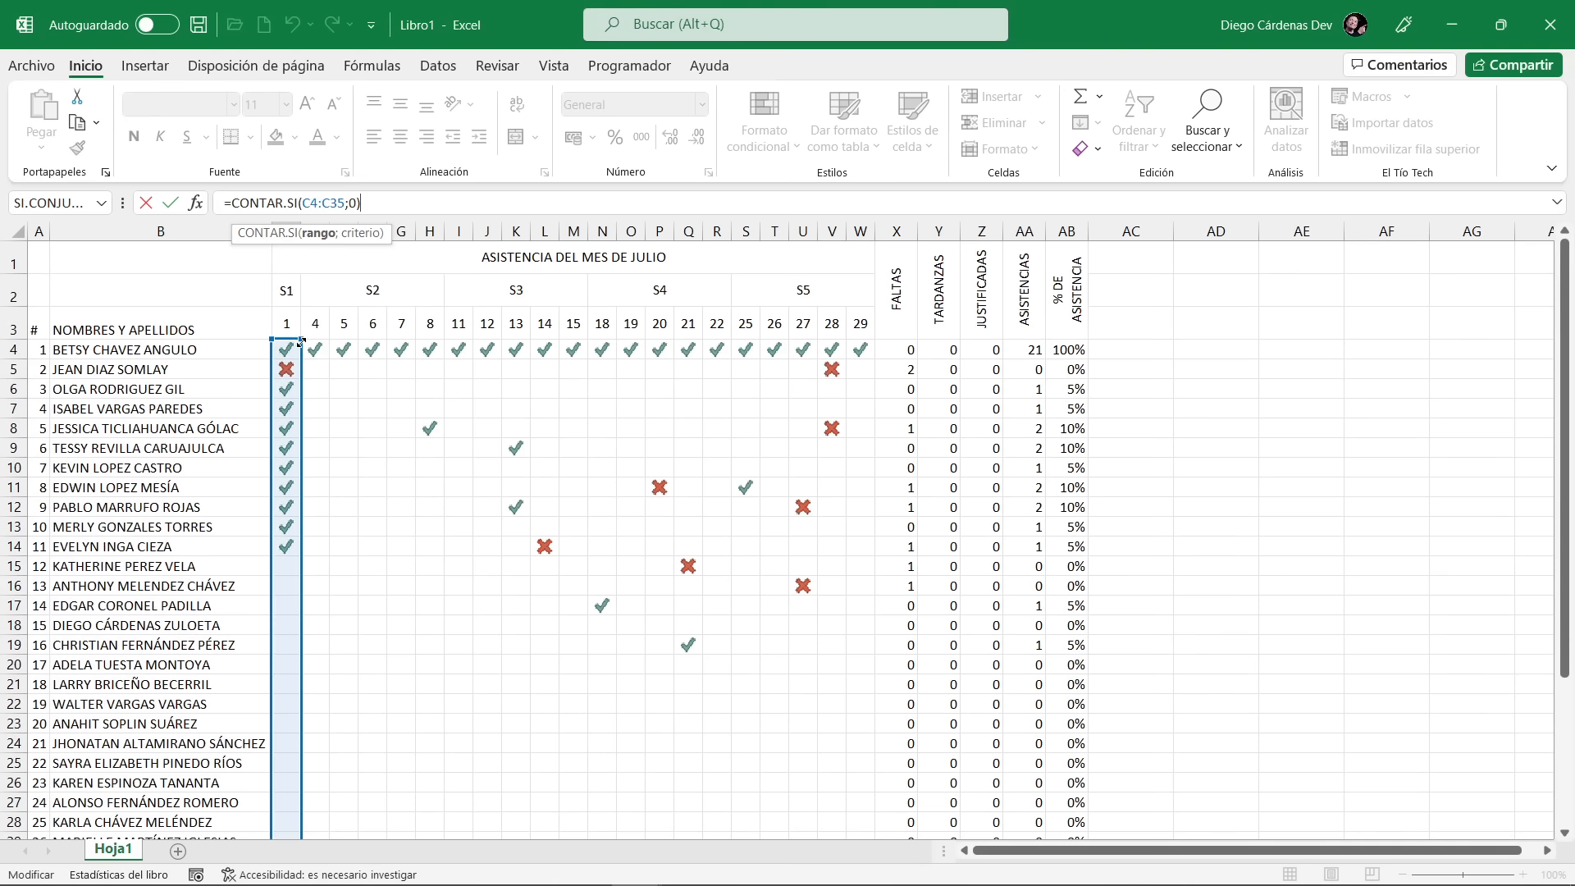
scroll(289, 486, down, 3)
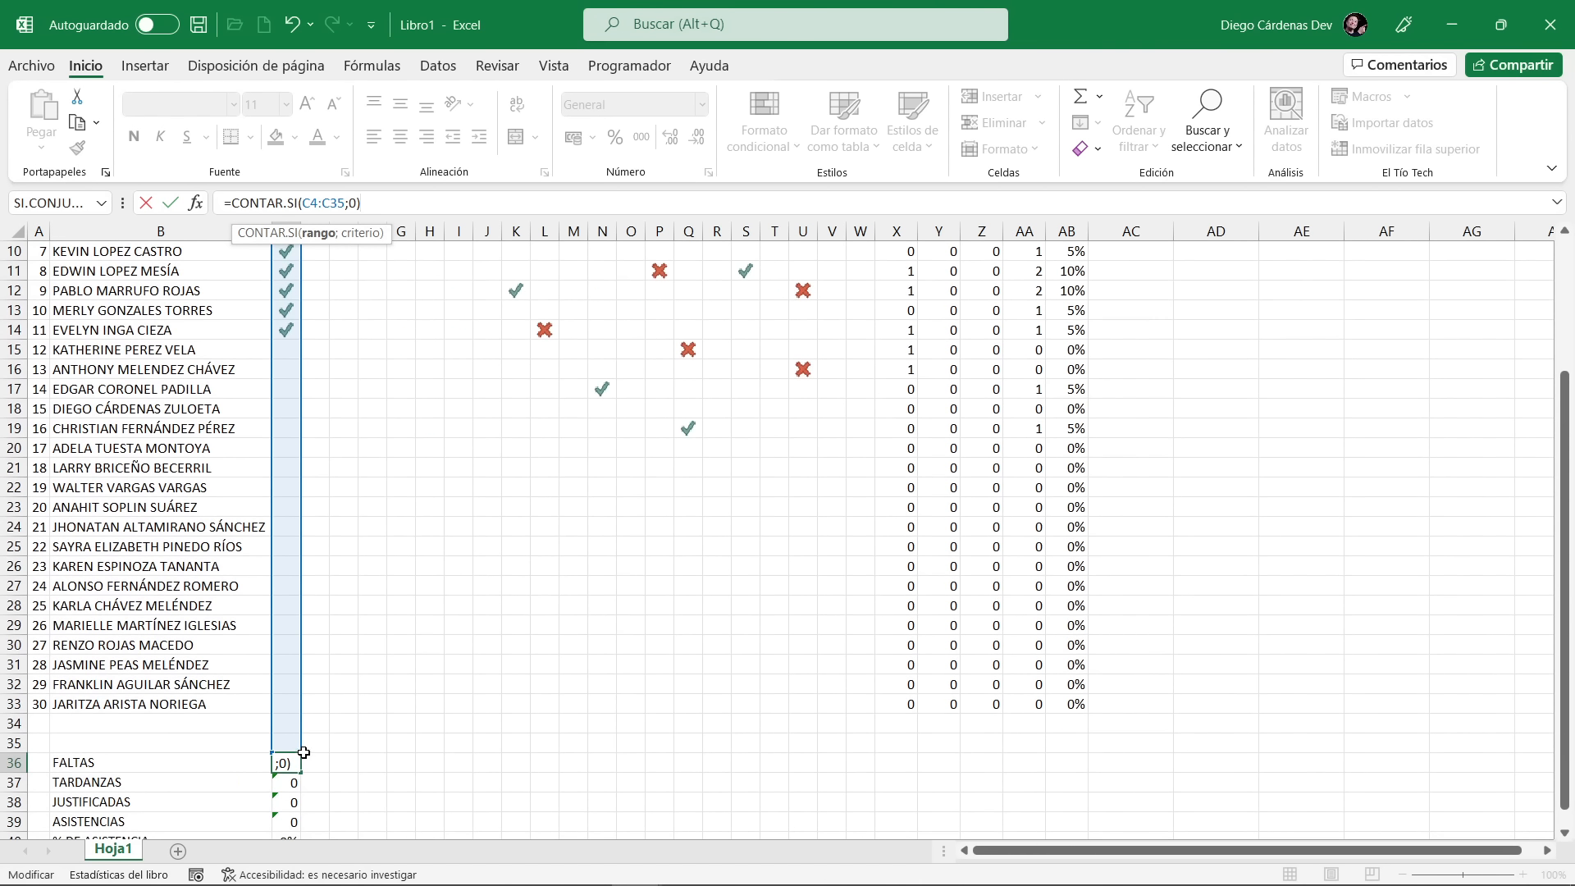
drag(301, 752, 303, 713)
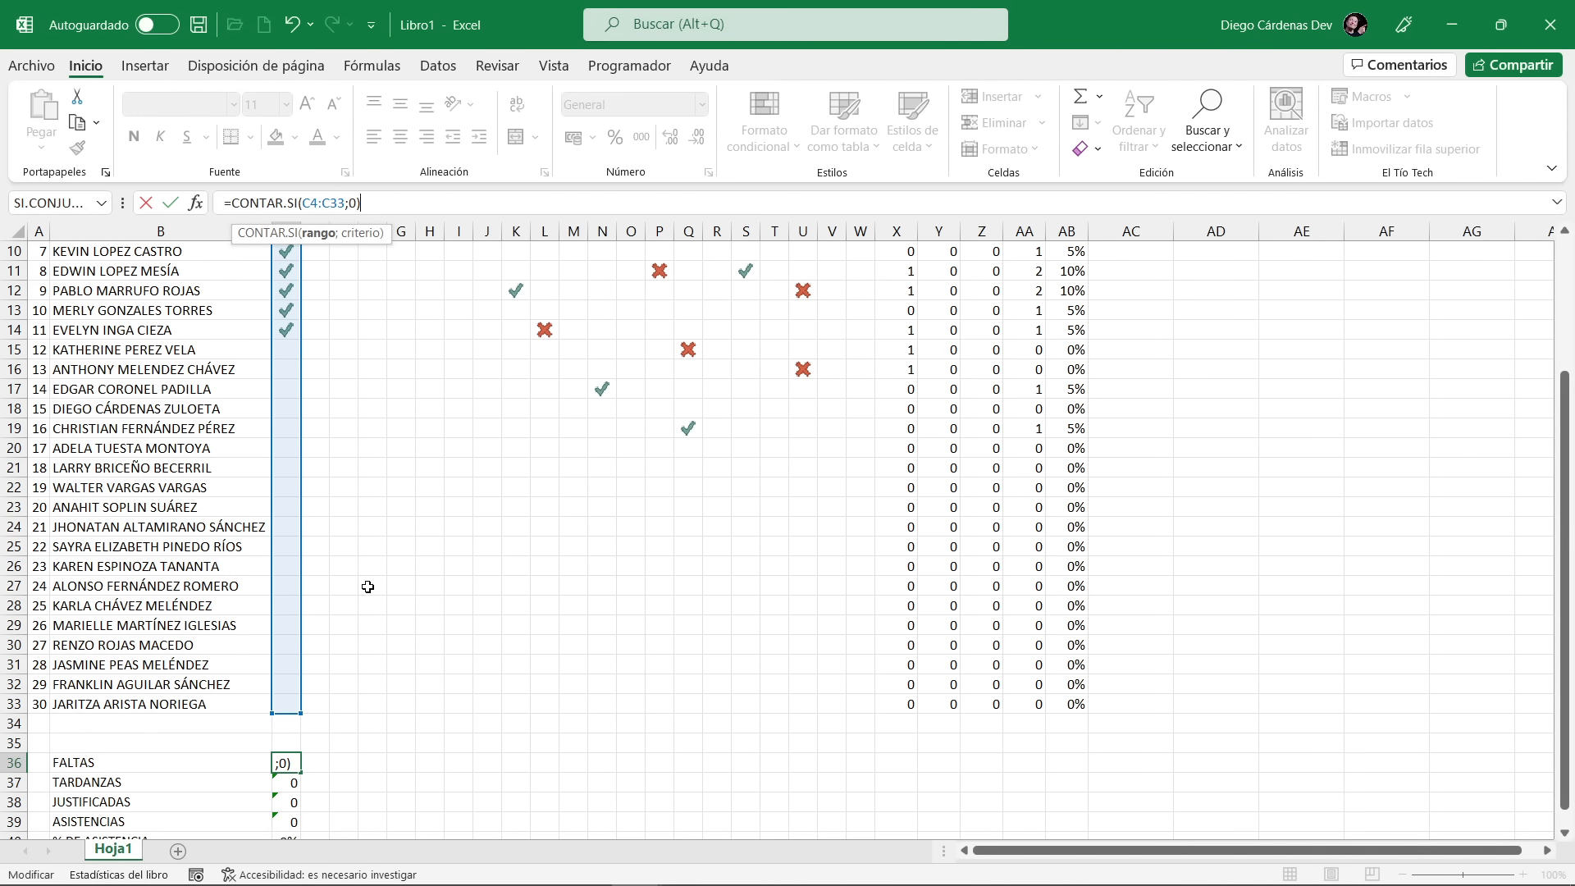
key(Return)
Mark an absence on day 1 for student number 20 in C23 to test the FALTAS count
scroll(367, 587, up, 3)
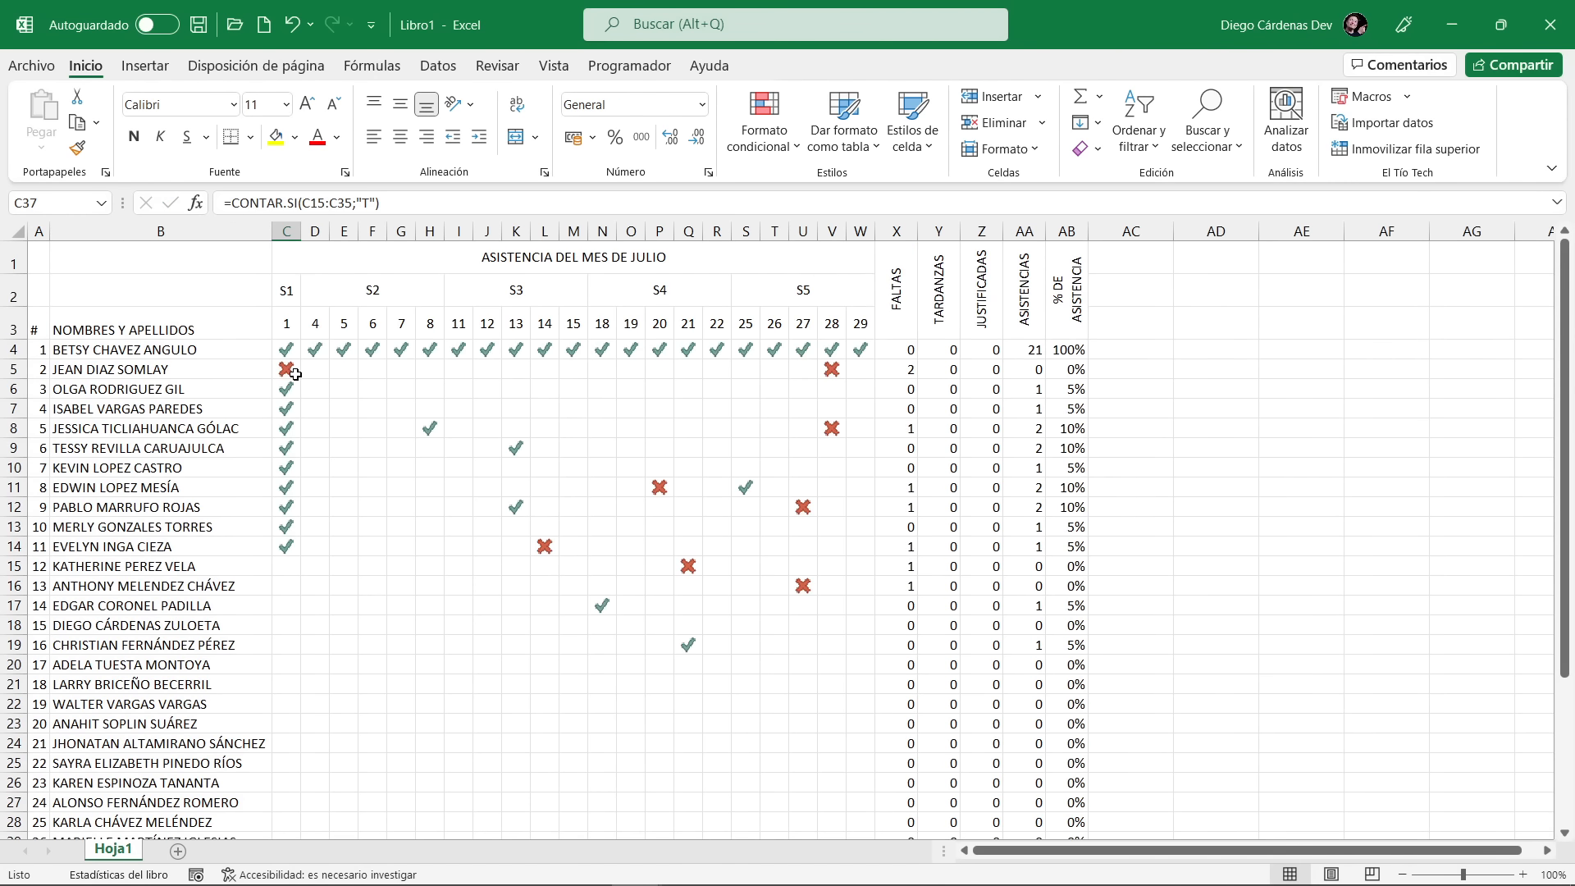
scroll(295, 374, down, 4)
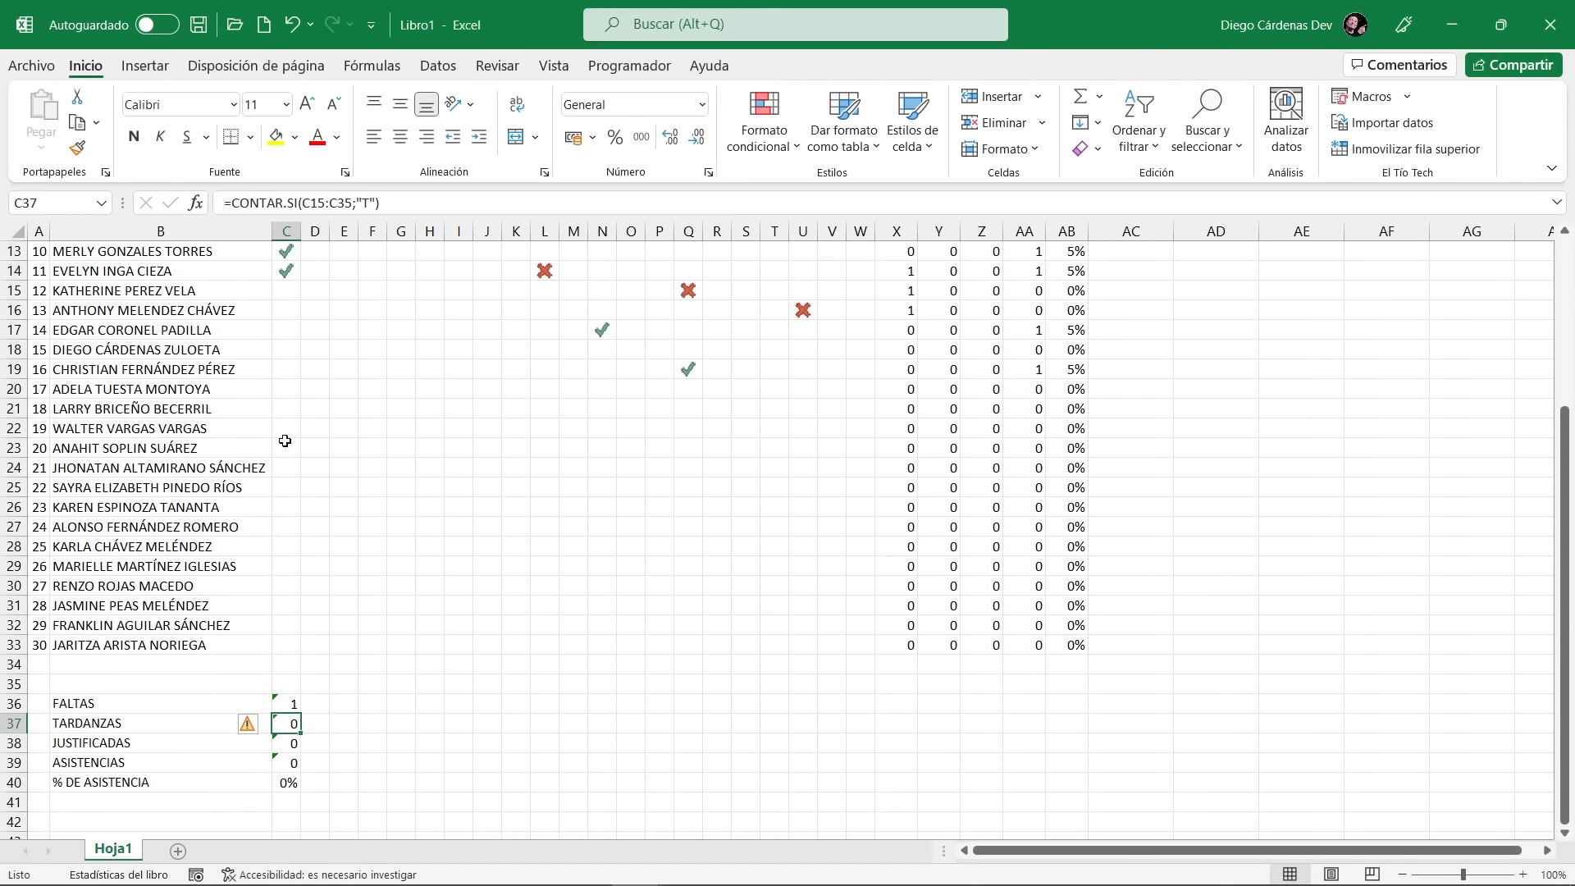
click(285, 447)
text(F)
key(Return)
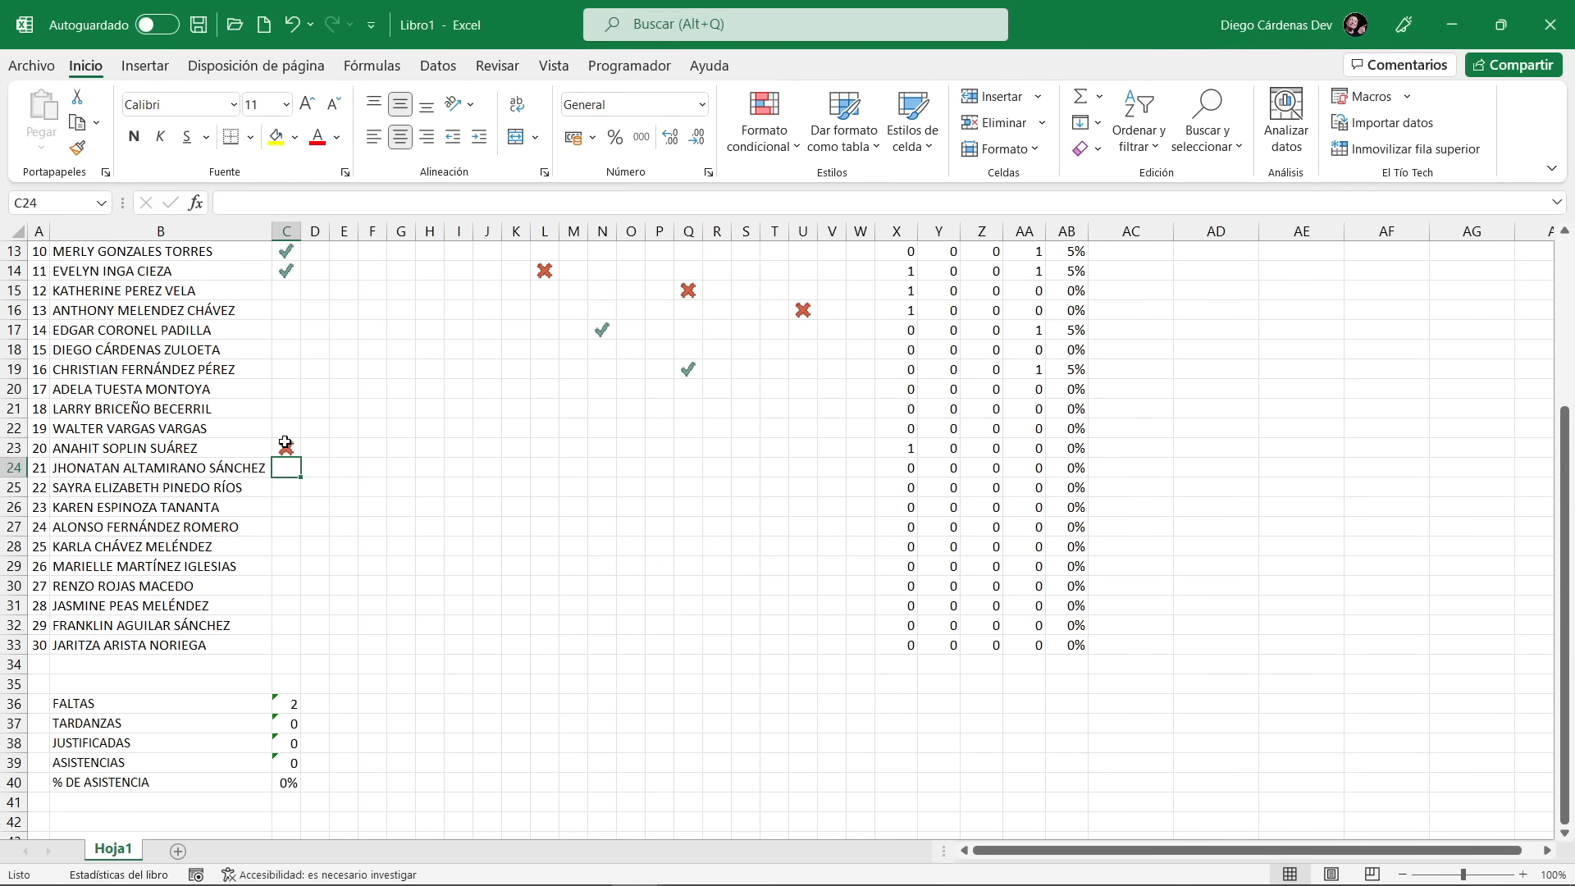
Correct the TARDANZAS formula in C37 so it counts "T" in the range C4:C33
click(292, 724)
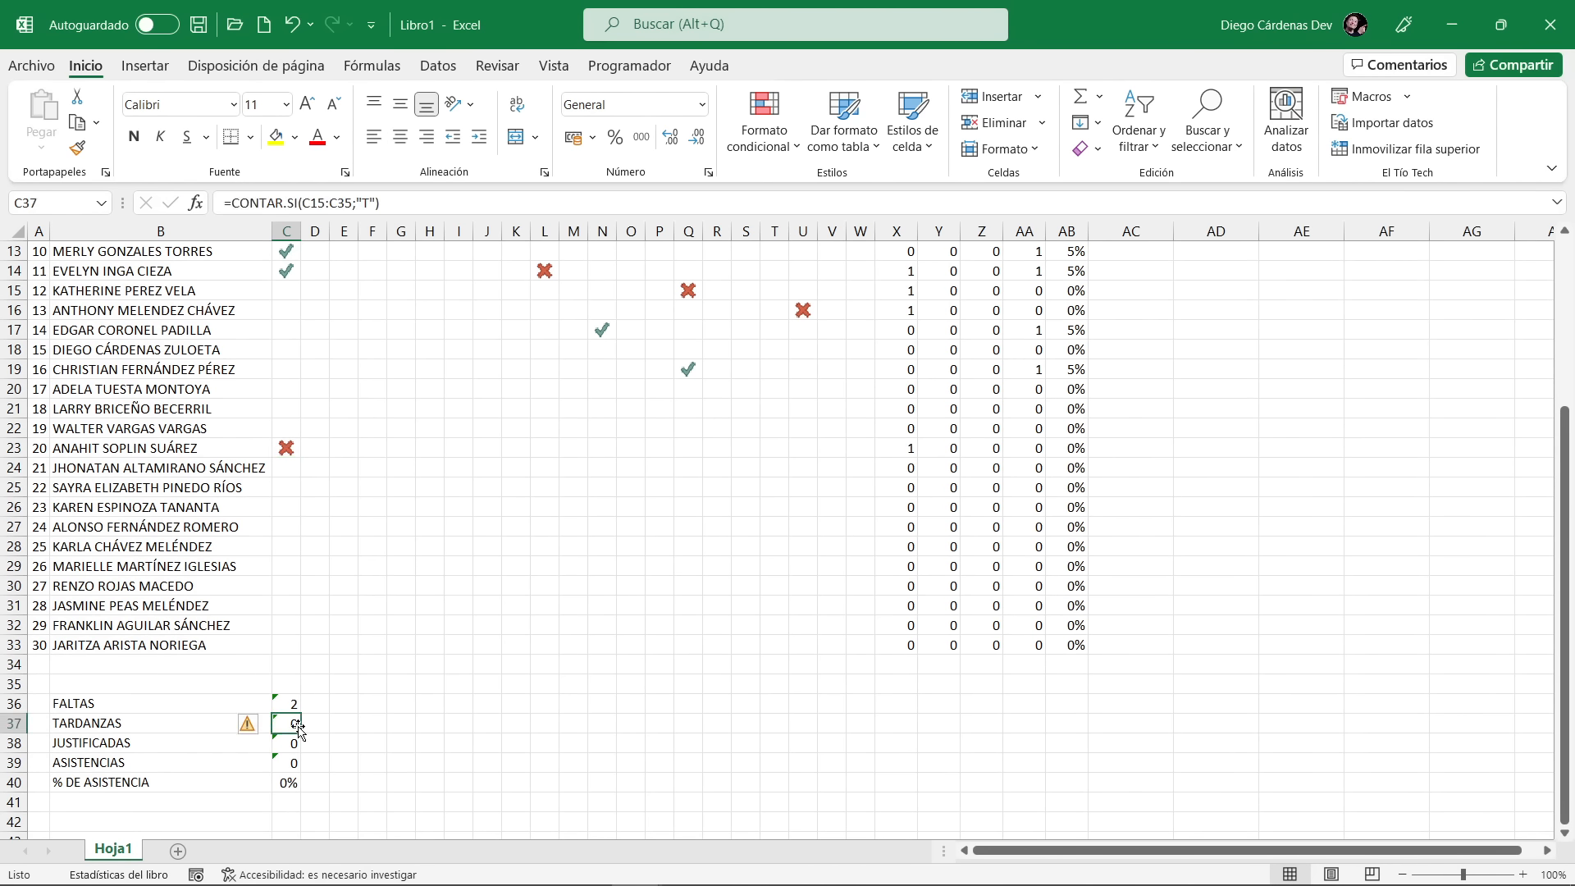
key(F2)
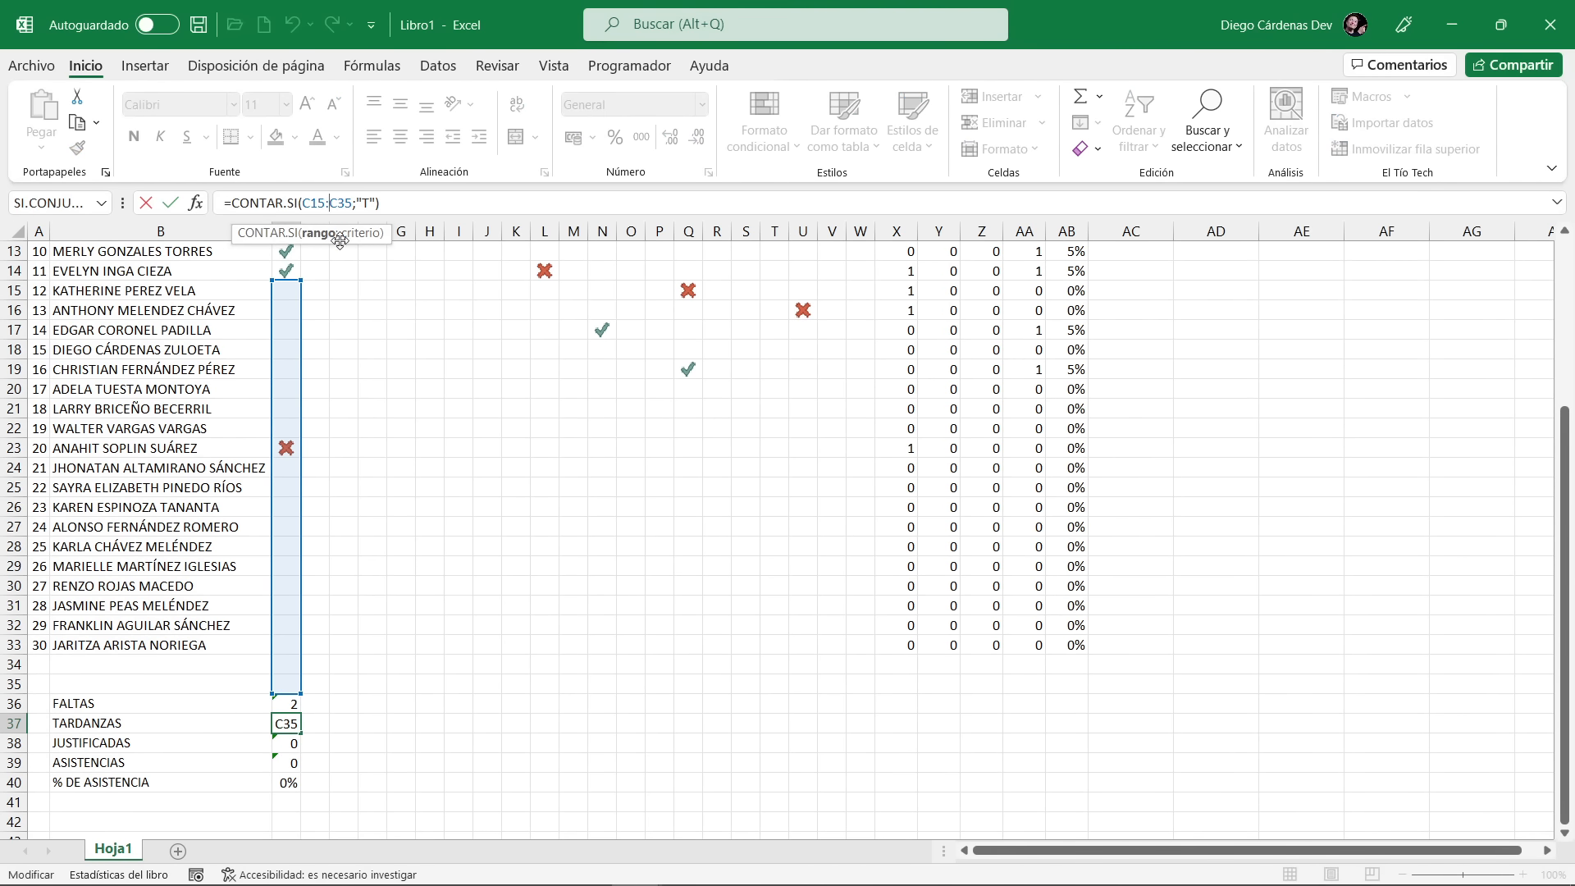
scroll(297, 283, up, 2)
scroll(302, 377, up, 2)
drag(302, 398, 301, 346)
scroll(328, 411, down, 4)
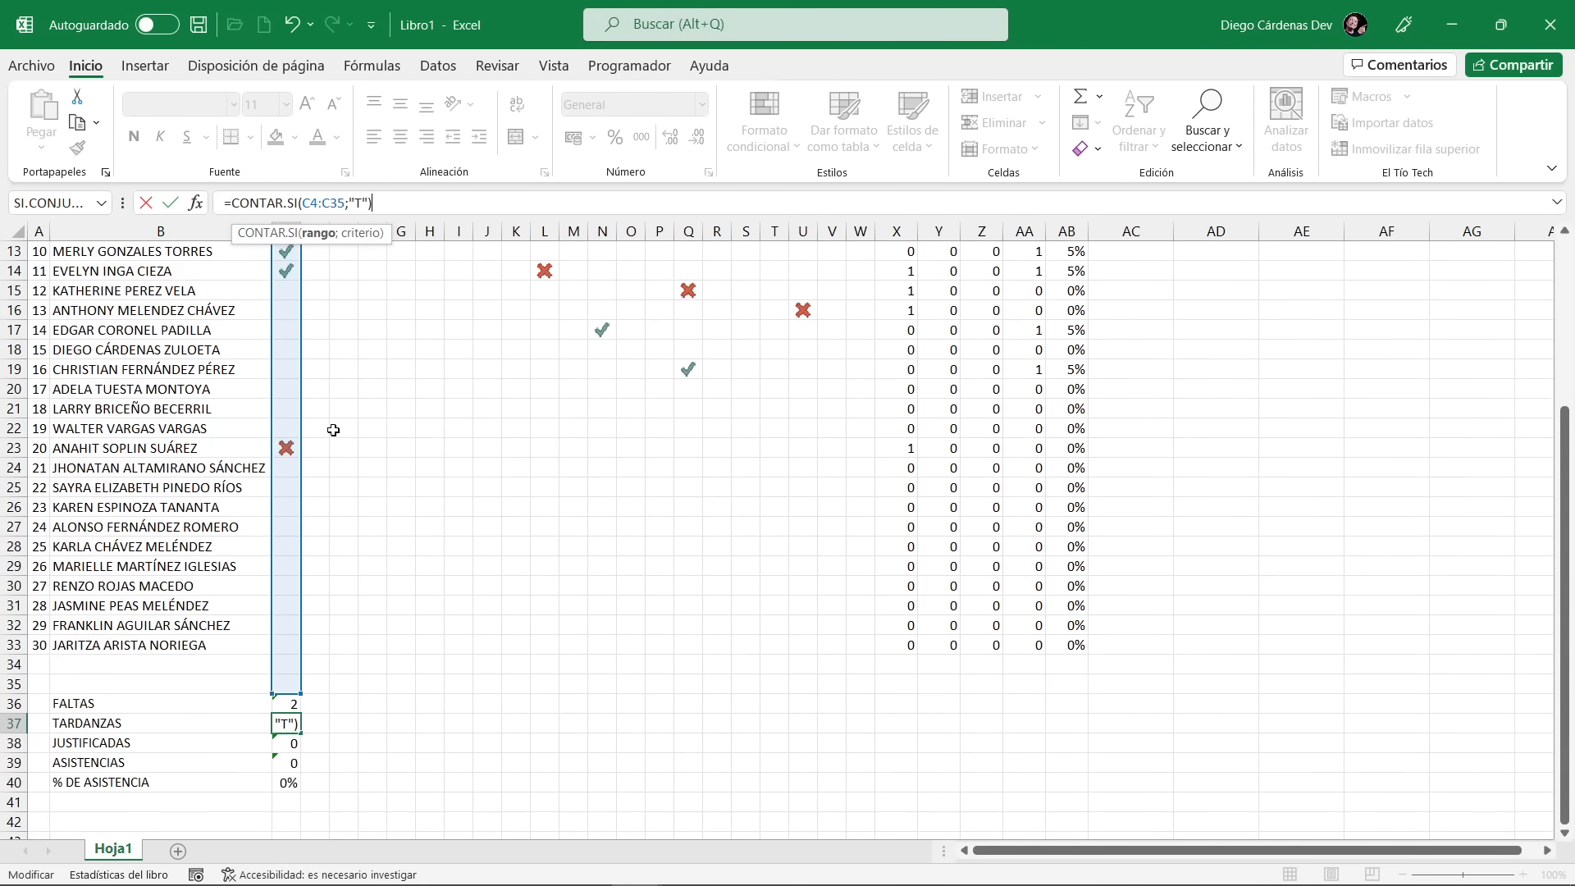
scroll(333, 430, down, 1)
drag(303, 636, 303, 594)
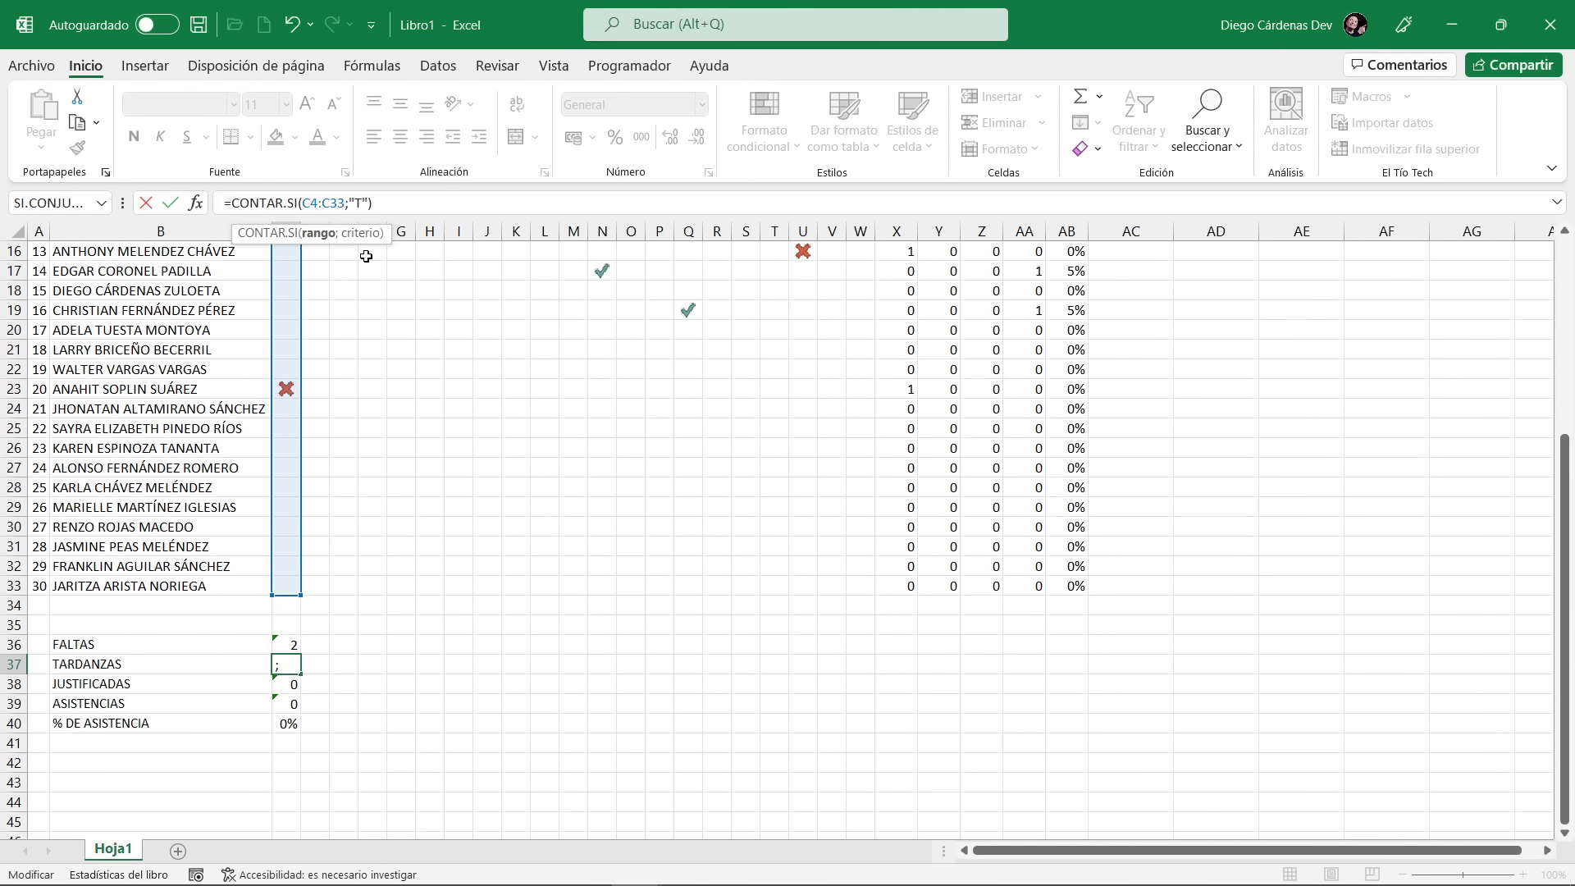
key(Return)
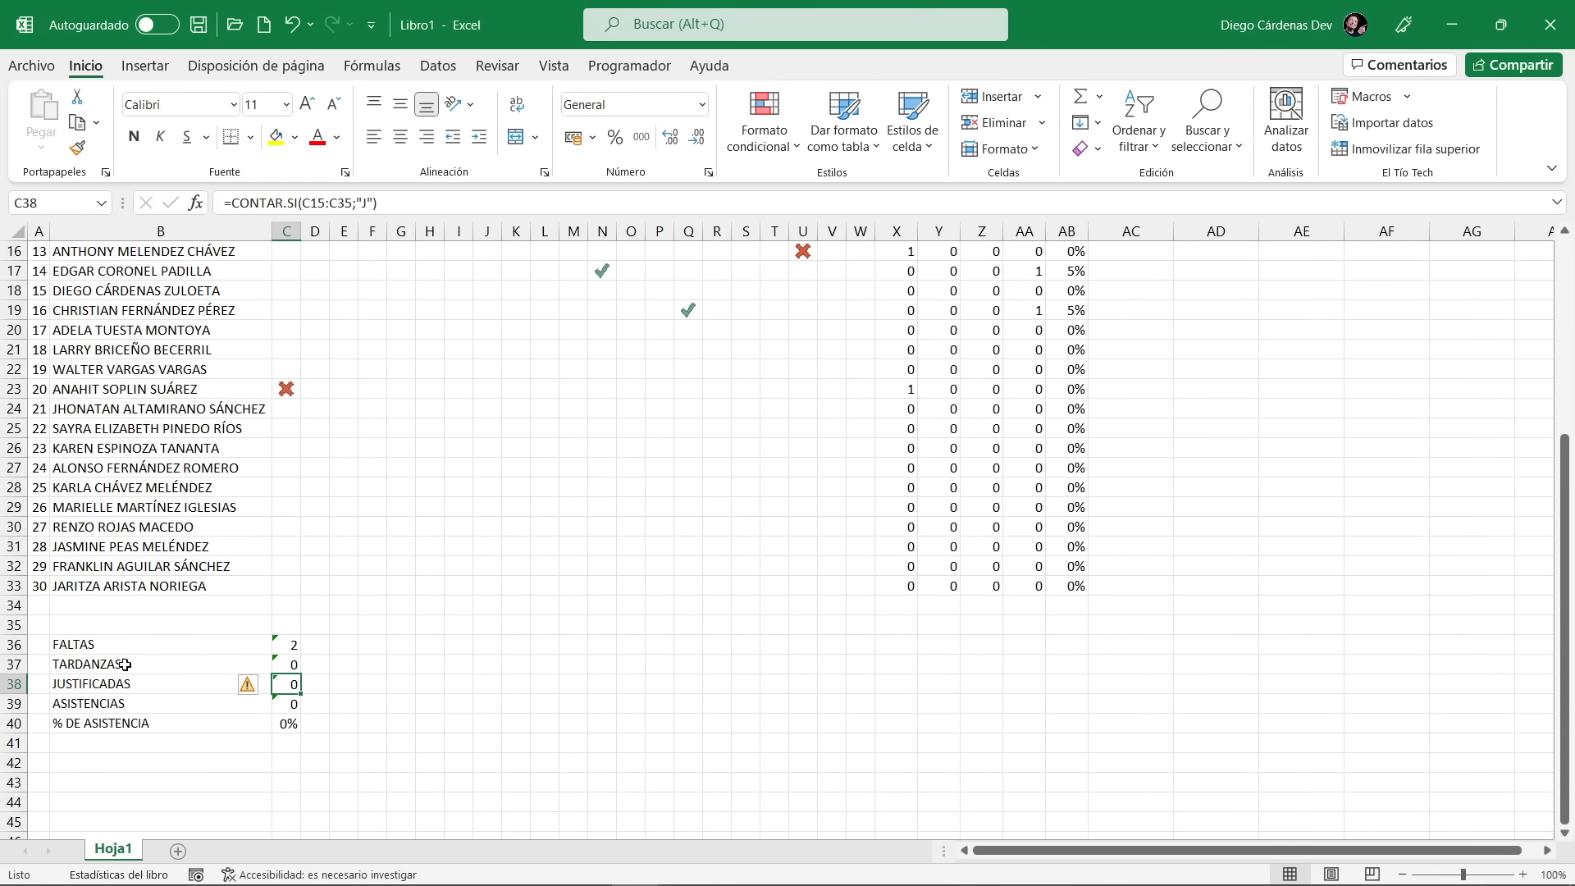
Correct the JUSTIFICADAS formula in C38 so it counts "J" in the range C4:C33
key(F2)
click(322, 205)
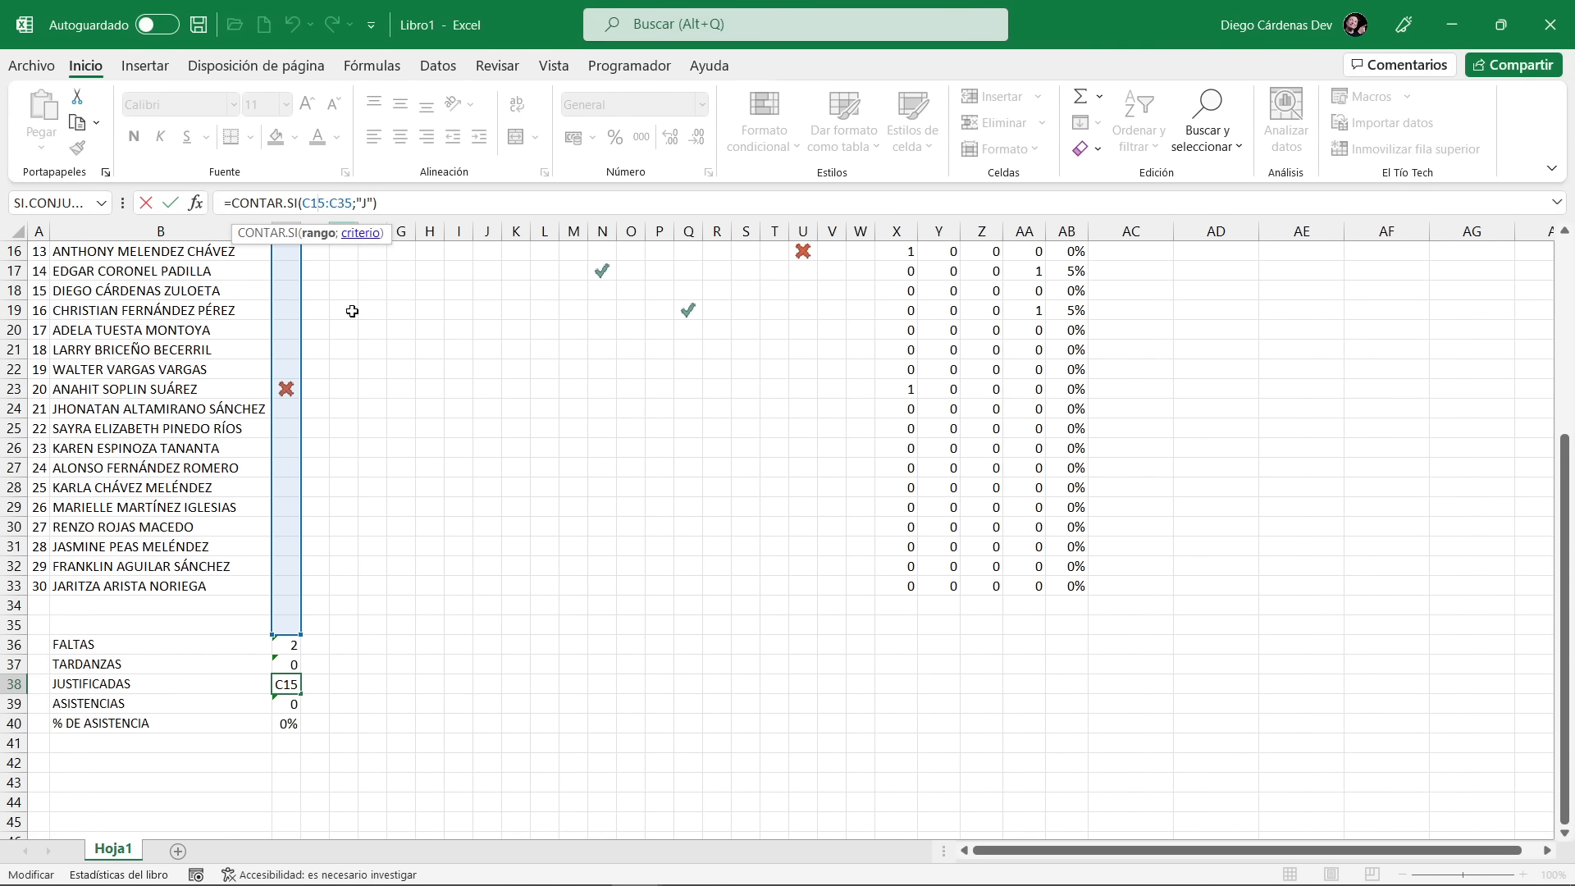
scroll(351, 386, up, 3)
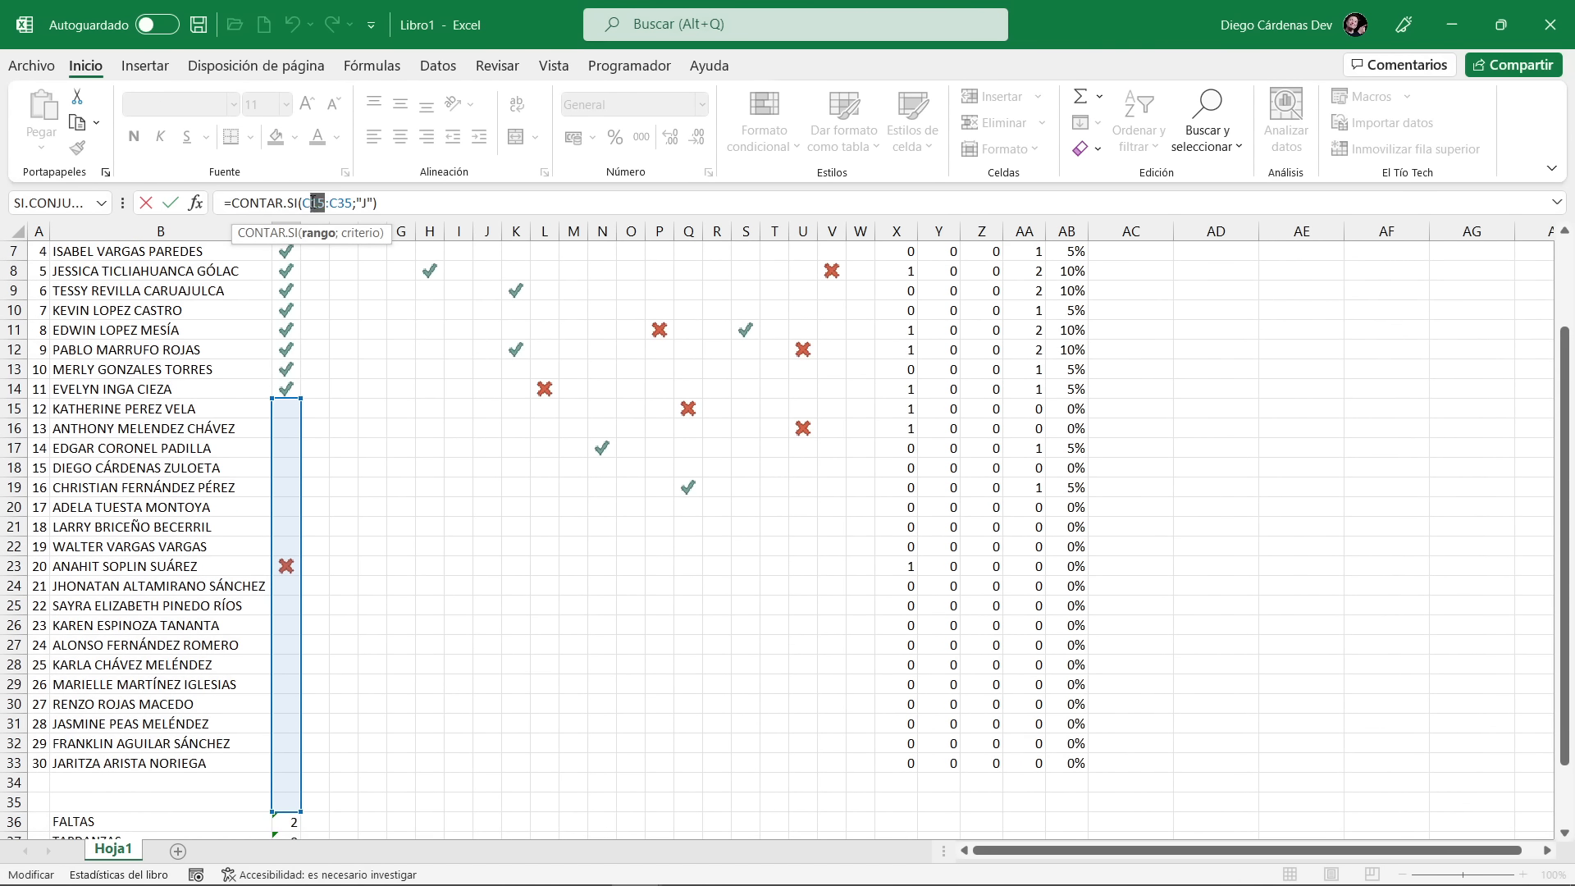
scroll(308, 398, up, 2)
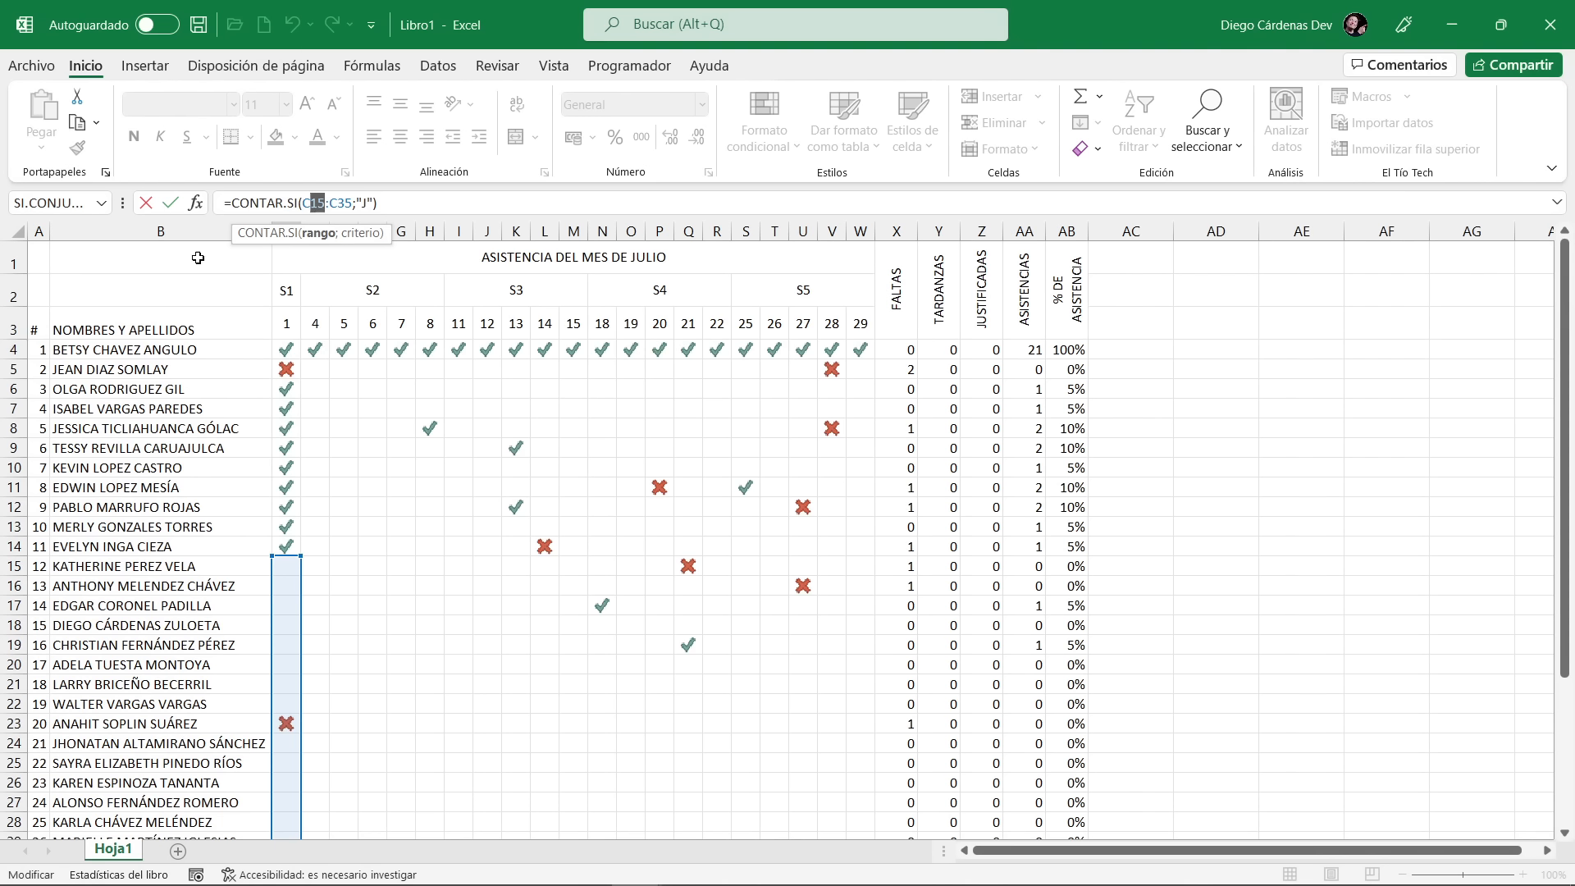
click(321, 203)
text(4)
scroll(339, 453, down, 3)
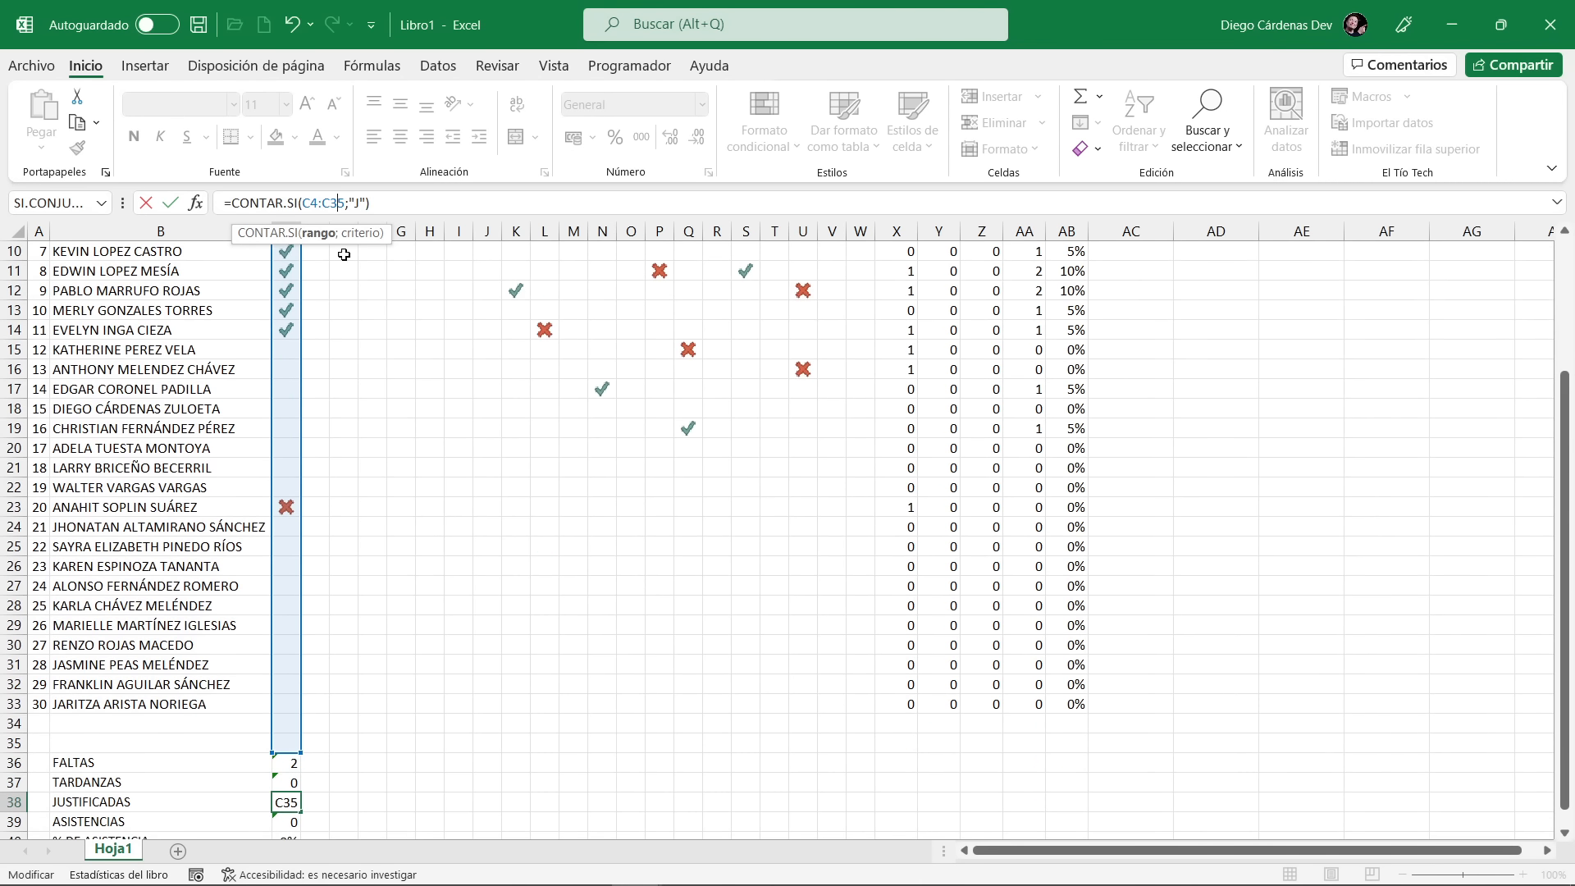
key(BackSpace)
text(3)
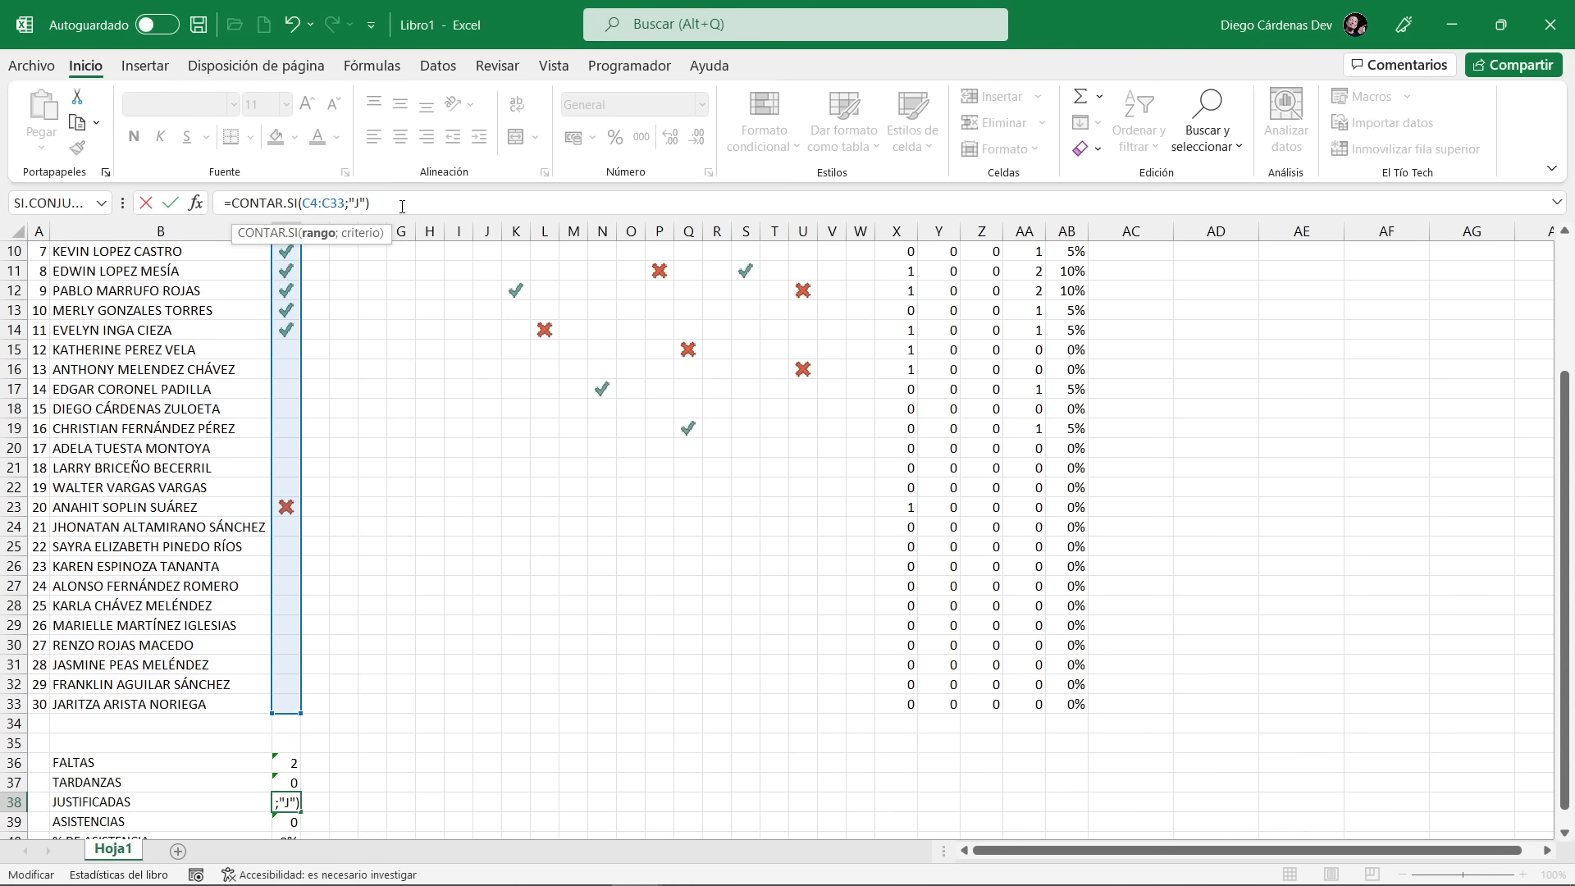
click(404, 204)
key(Return)
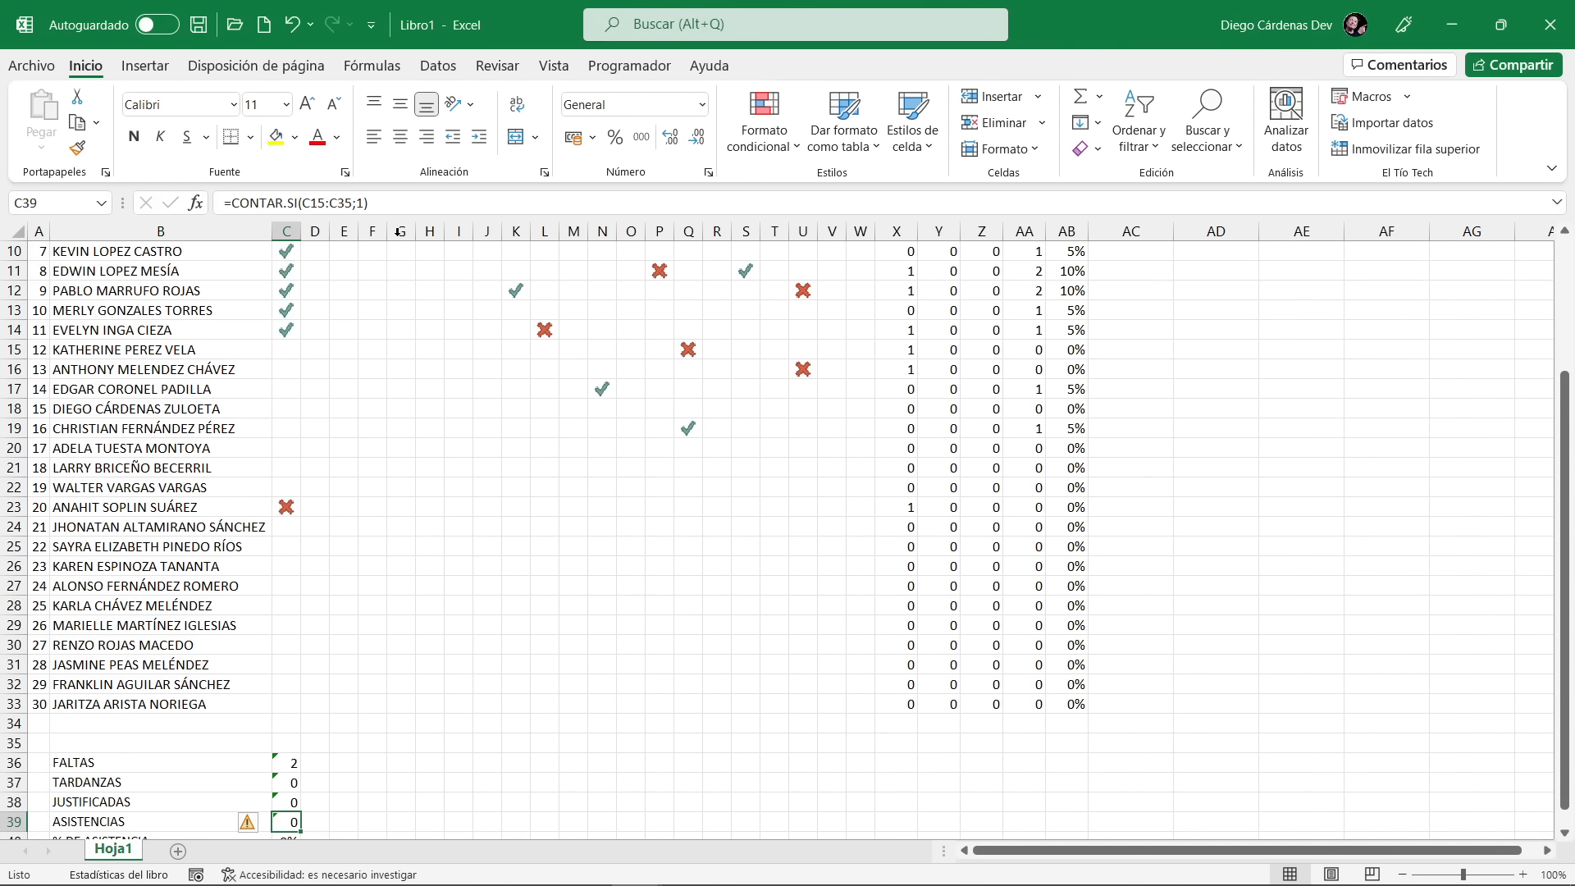
Correct the ASISTENCIAS formula in C39 so it counts the ones in the range C4:C33
scroll(355, 408, down, 1)
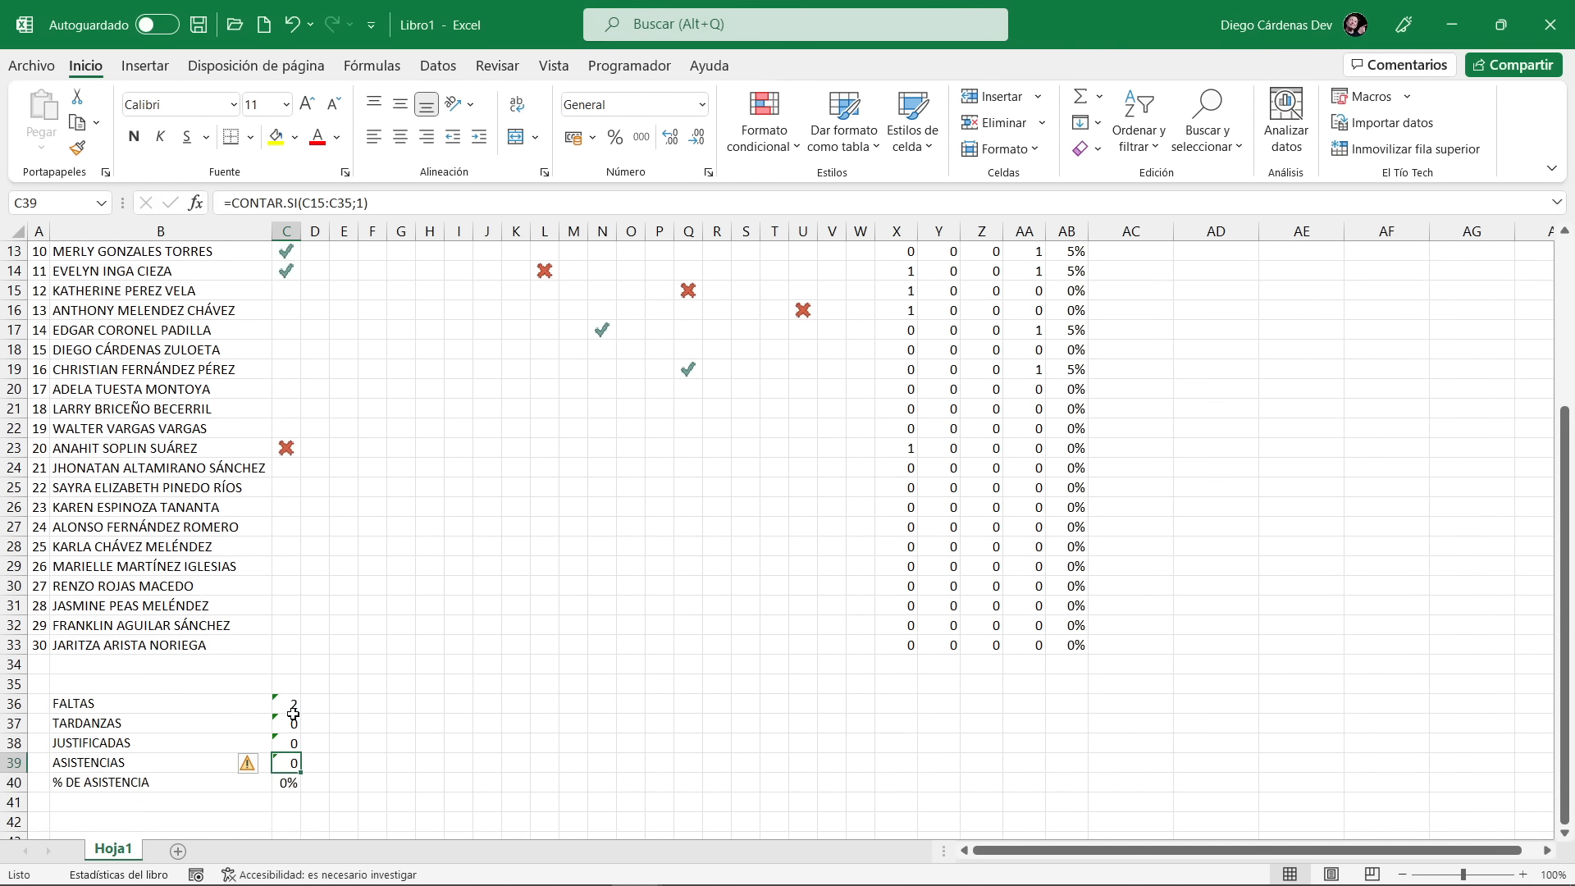
click(317, 205)
scroll(296, 406, up, 2)
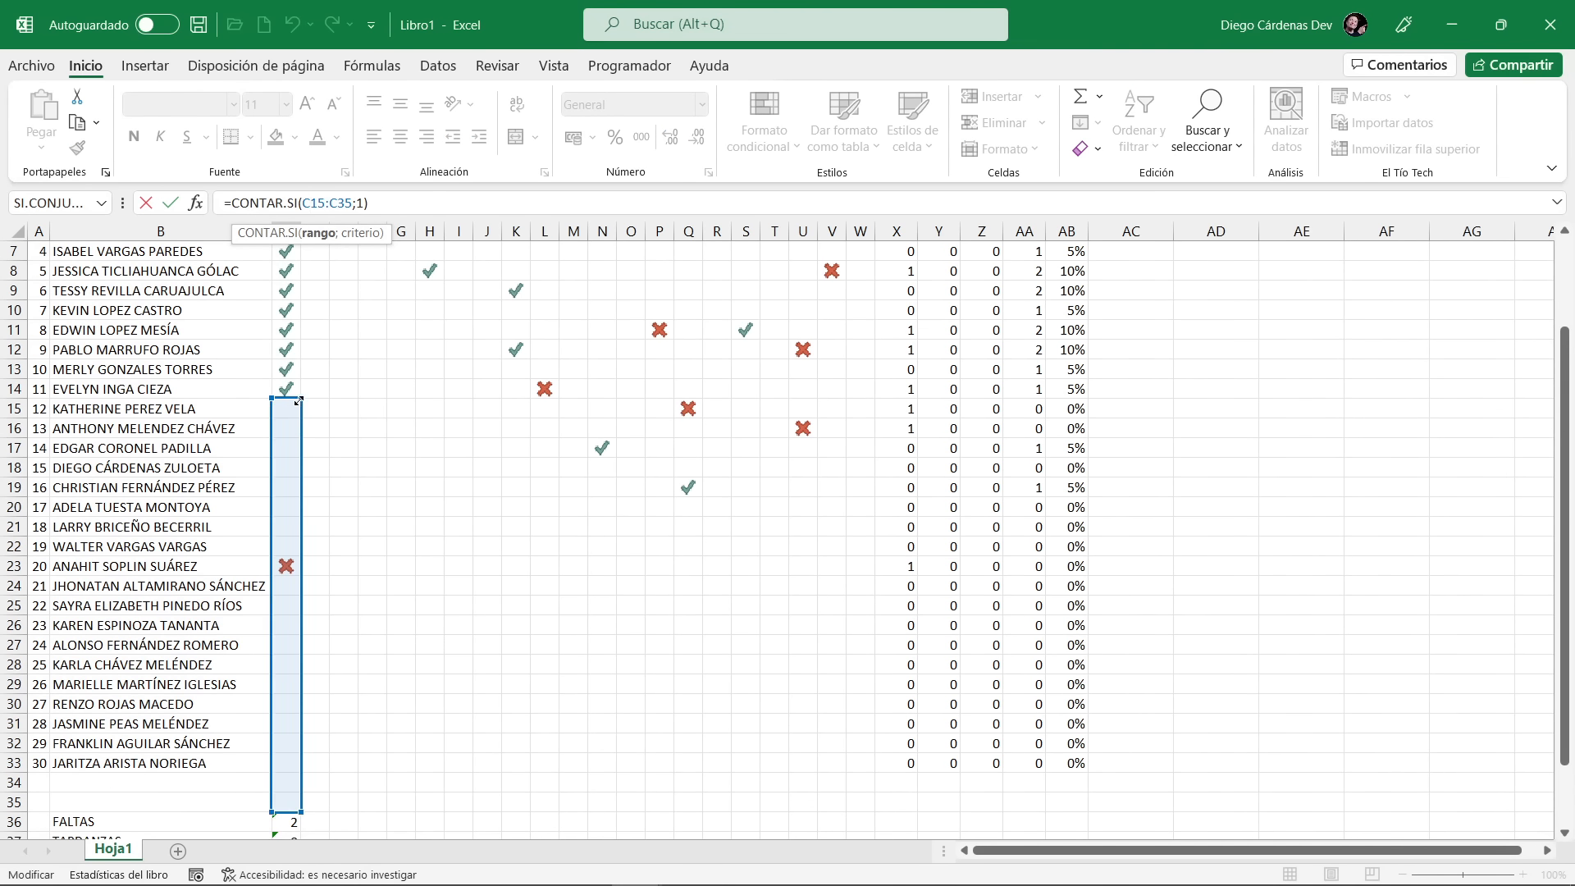
drag(298, 400, 294, 262)
drag(294, 263, 294, 280)
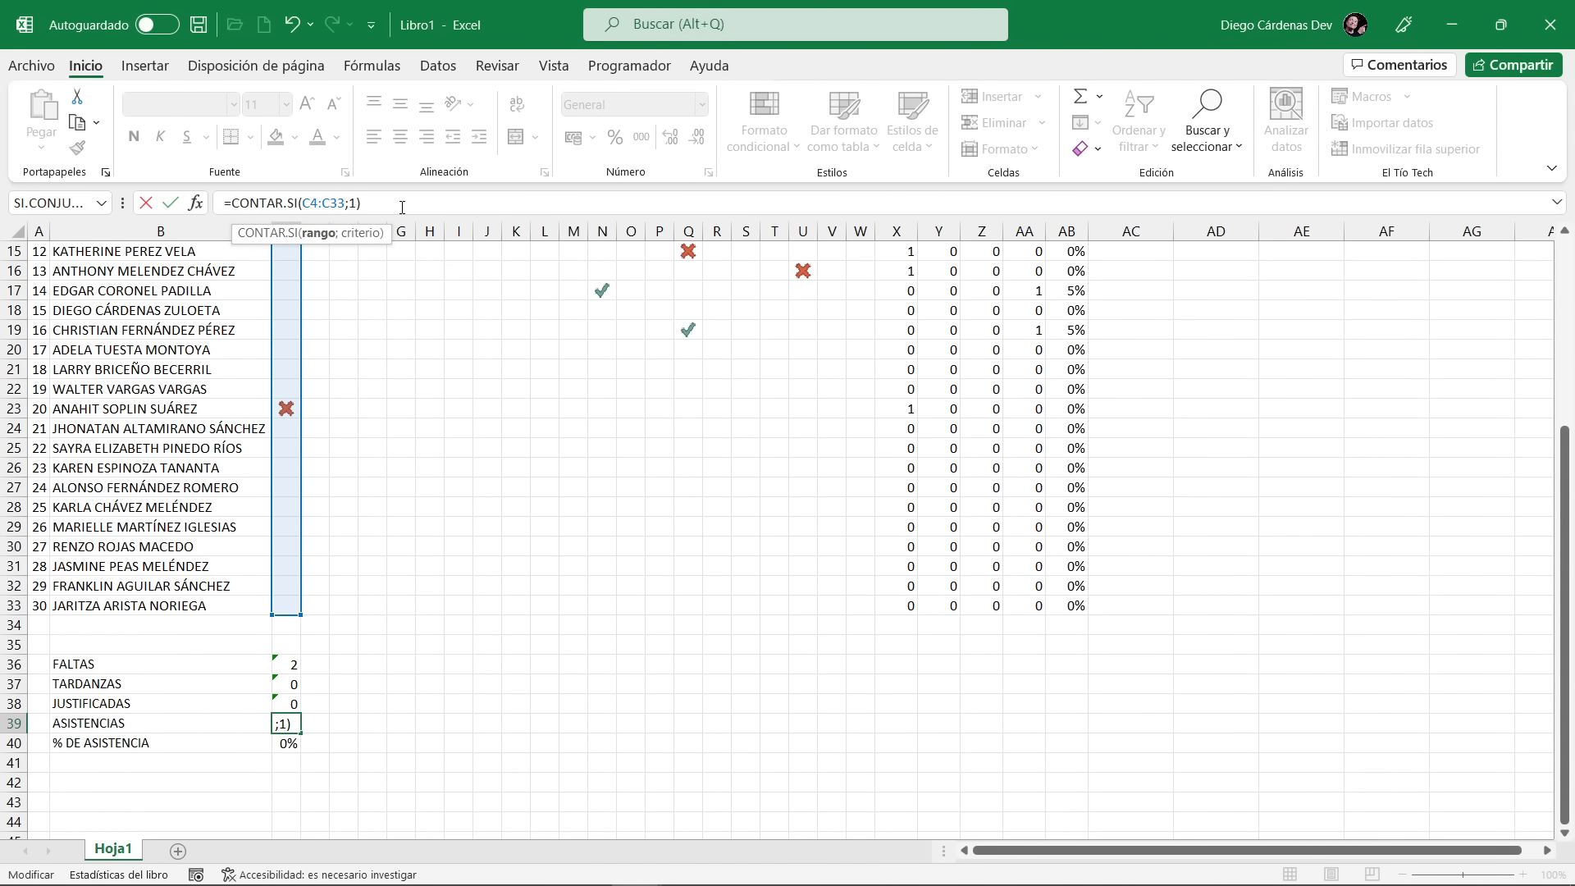
key(Return)
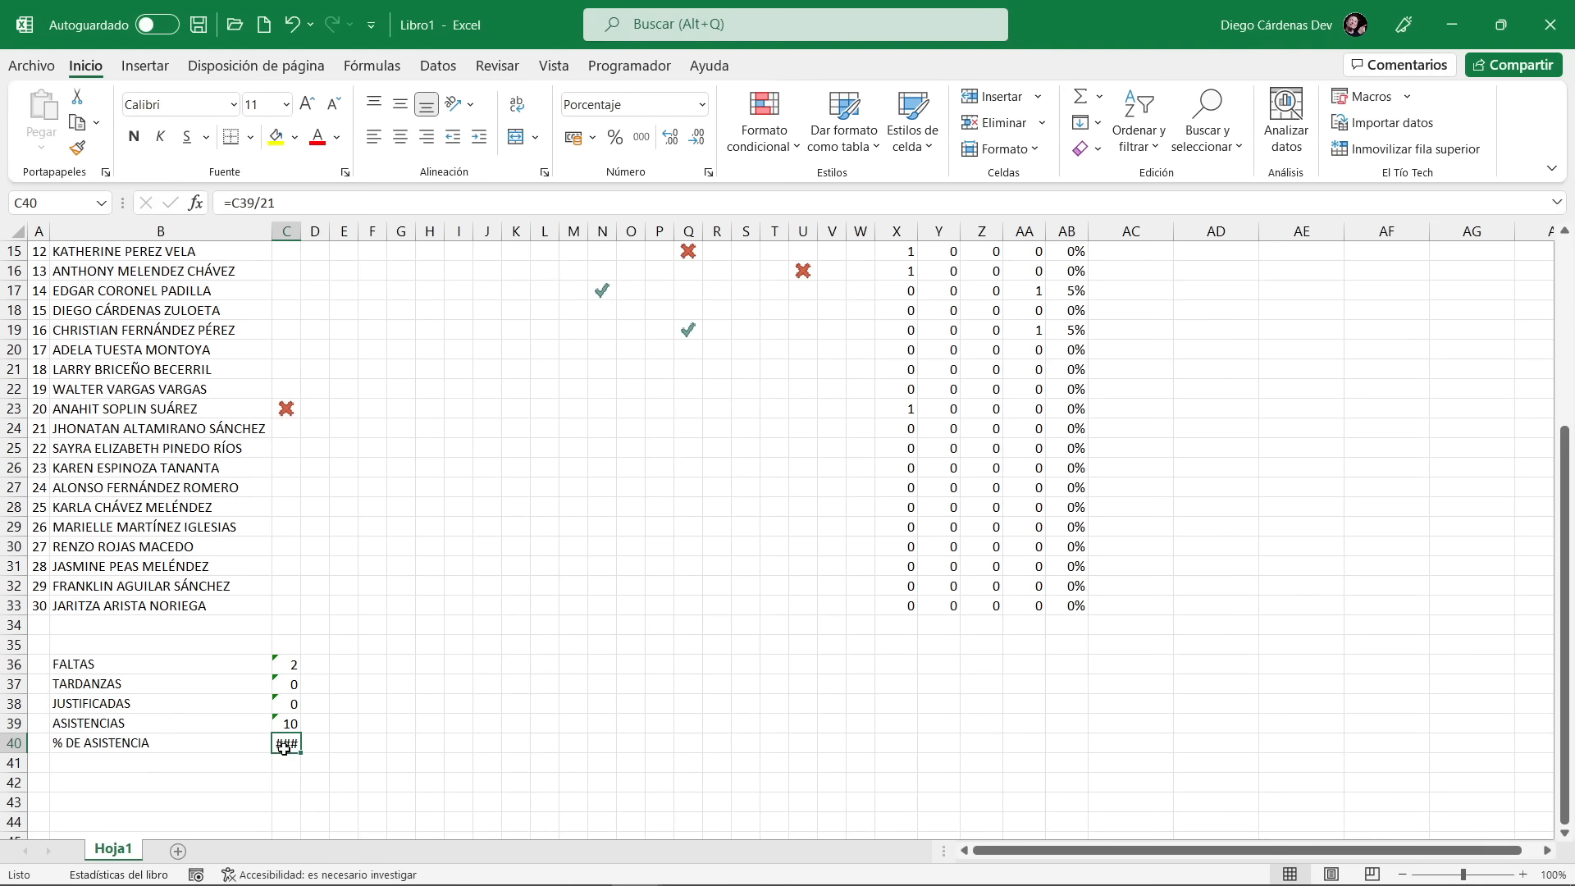
Compare the number of school days across C4:W4 with the number of students down C4:C33 to determine the percentage divisor
scroll(305, 734, up, 5)
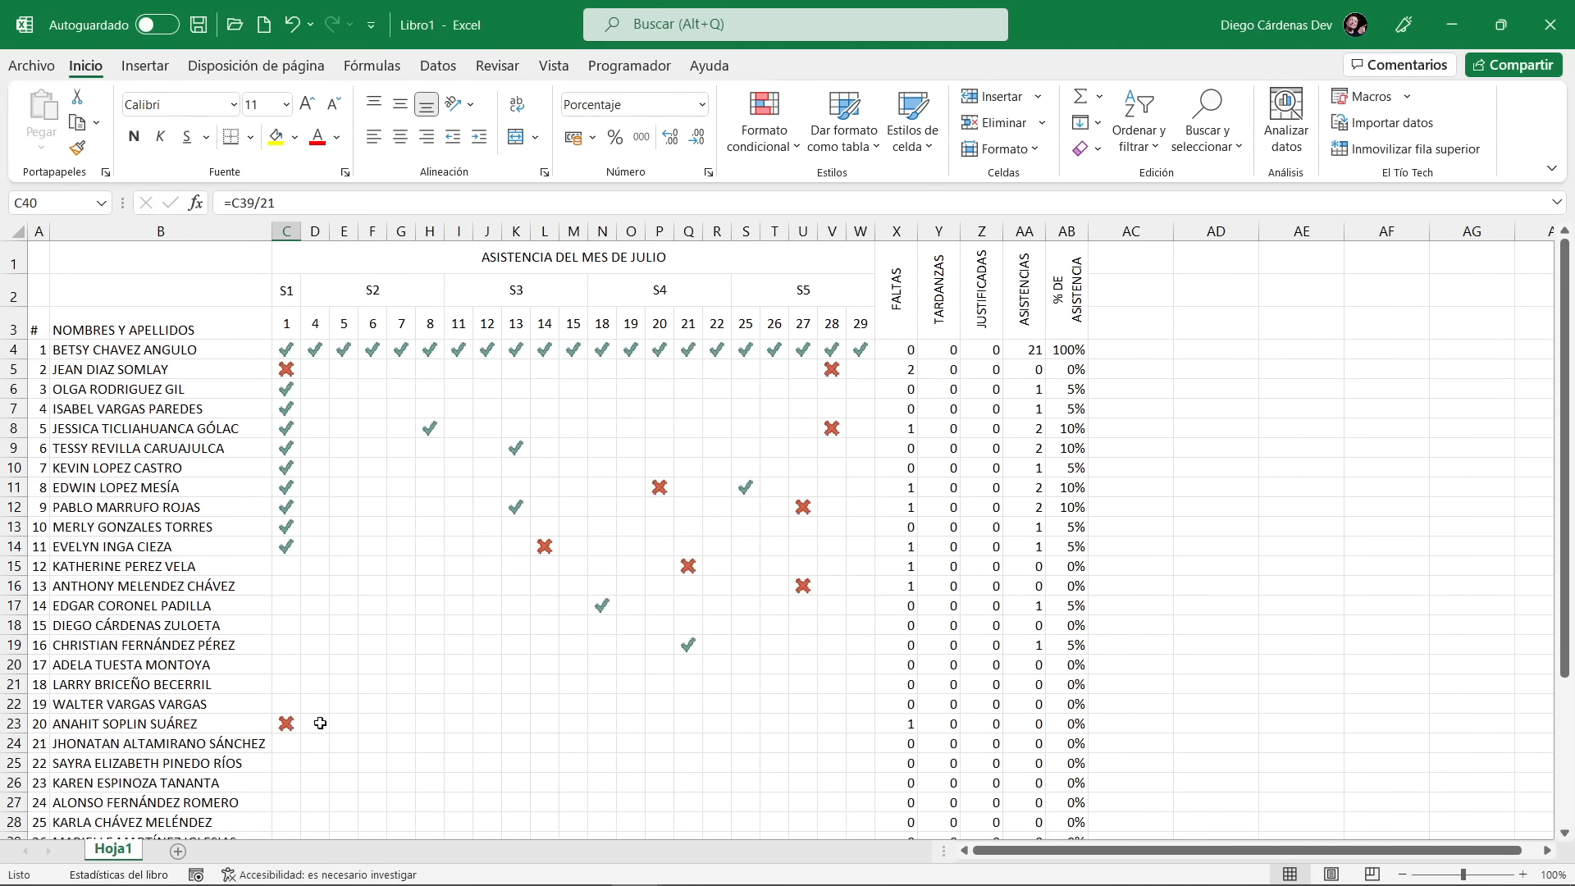
drag(282, 345, 862, 353)
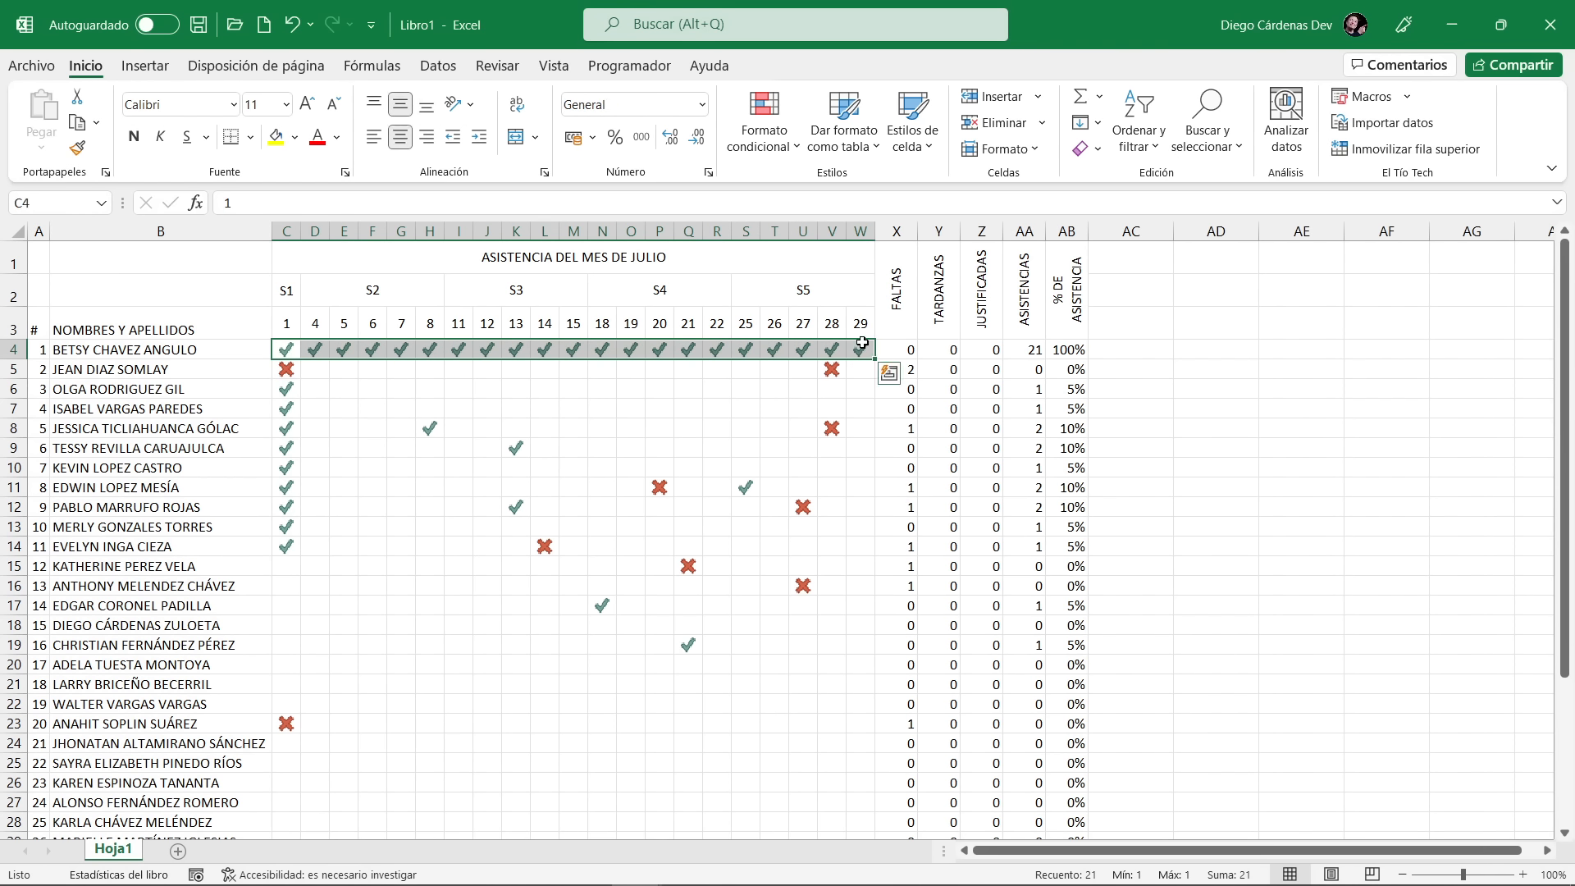
click(282, 348)
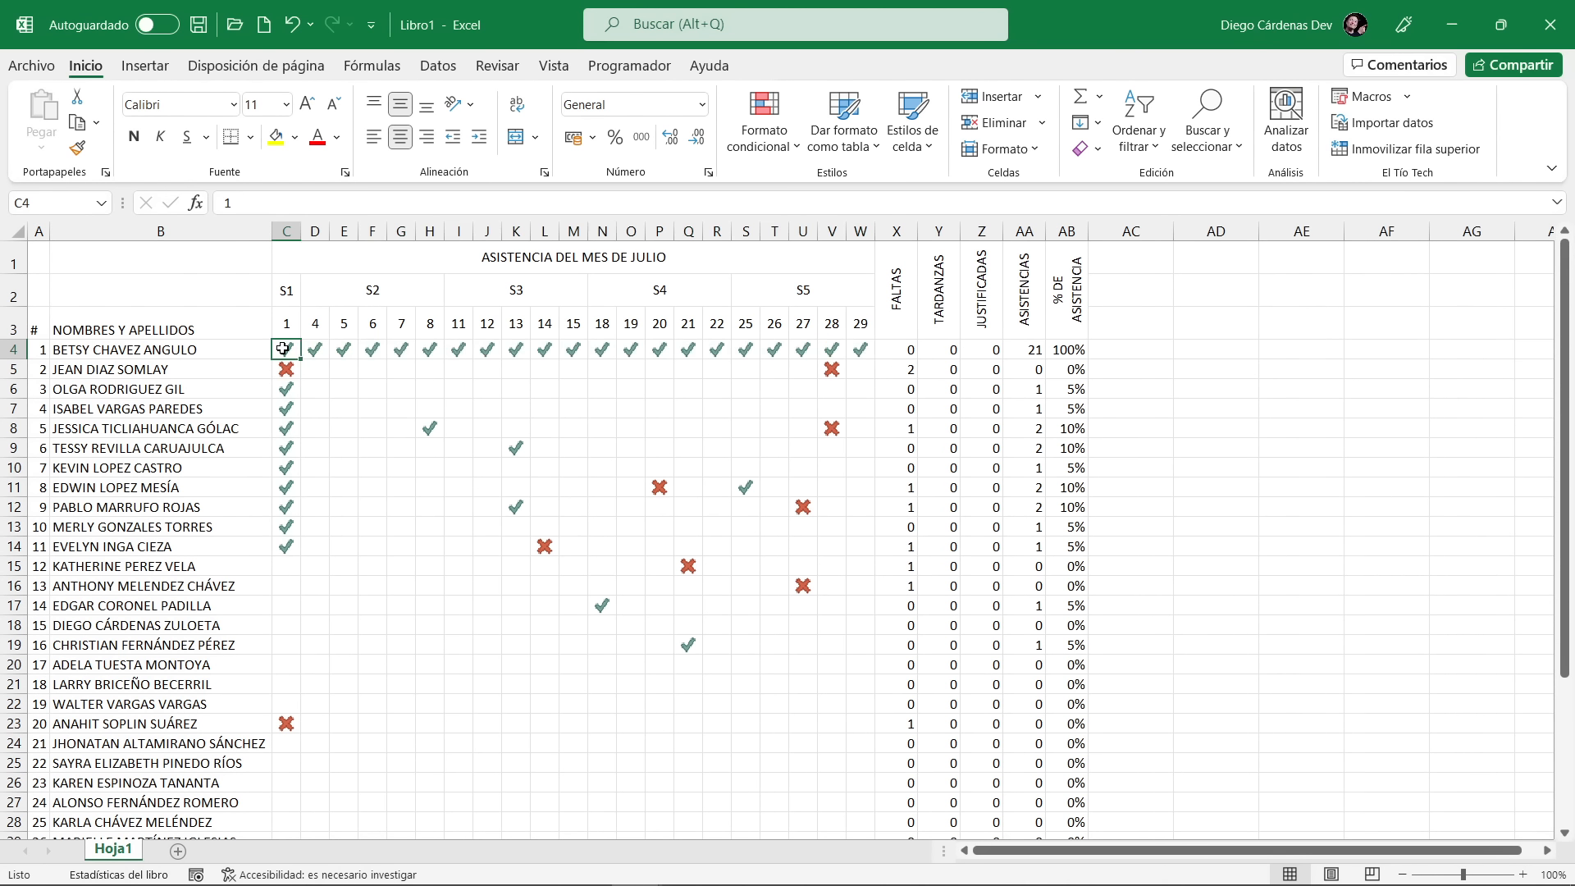
drag(282, 348, 291, 808)
drag(361, 714, 282, 750)
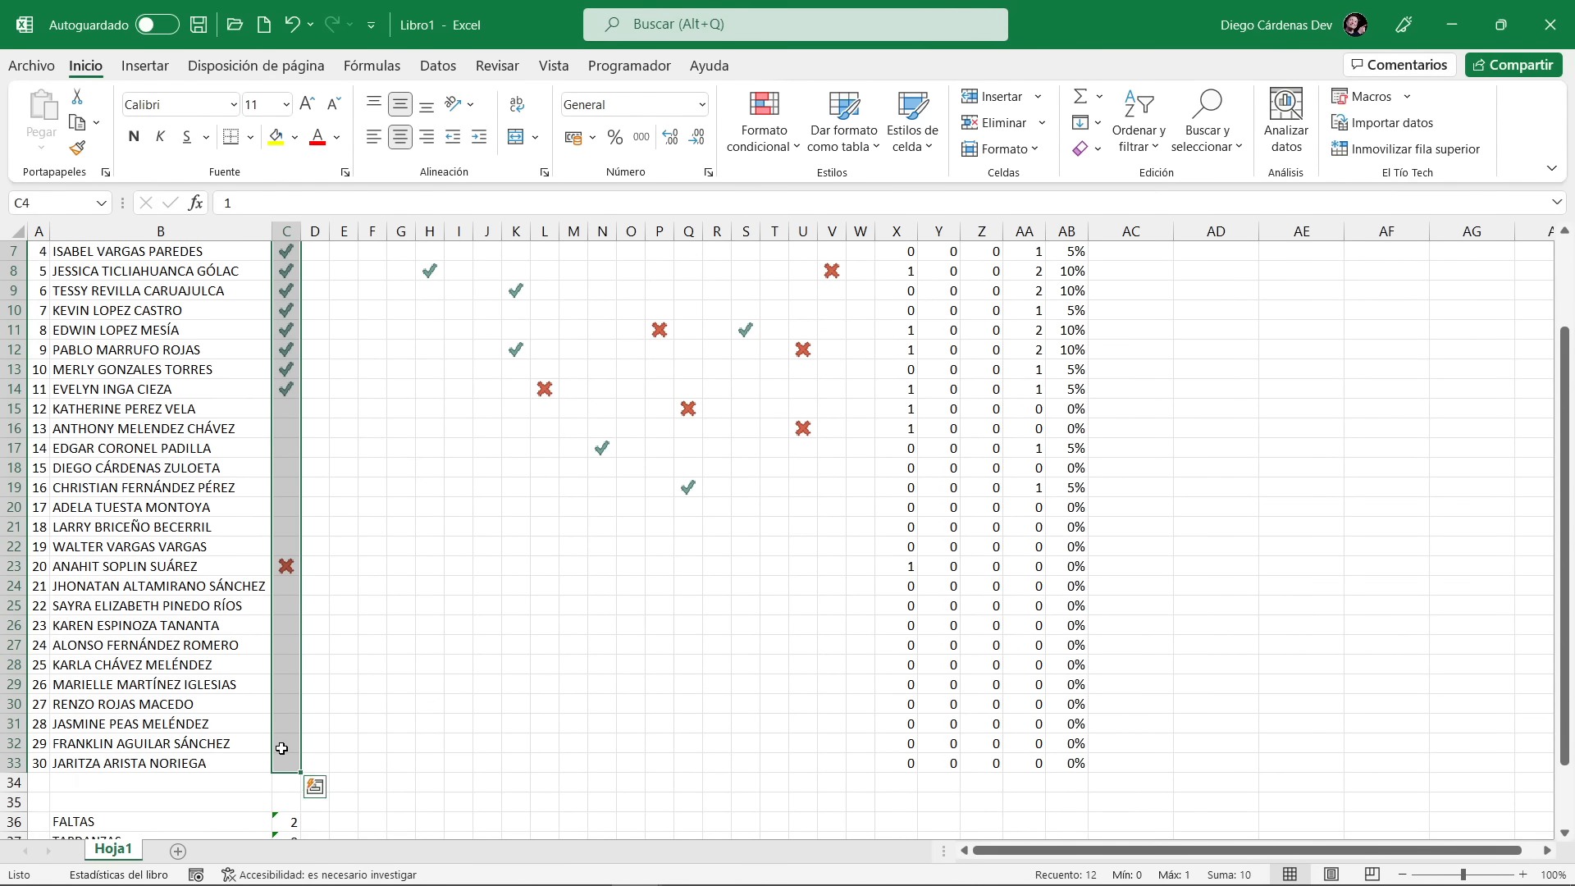
scroll(282, 750, up, 2)
scroll(270, 575, down, 1)
scroll(267, 534, down, 4)
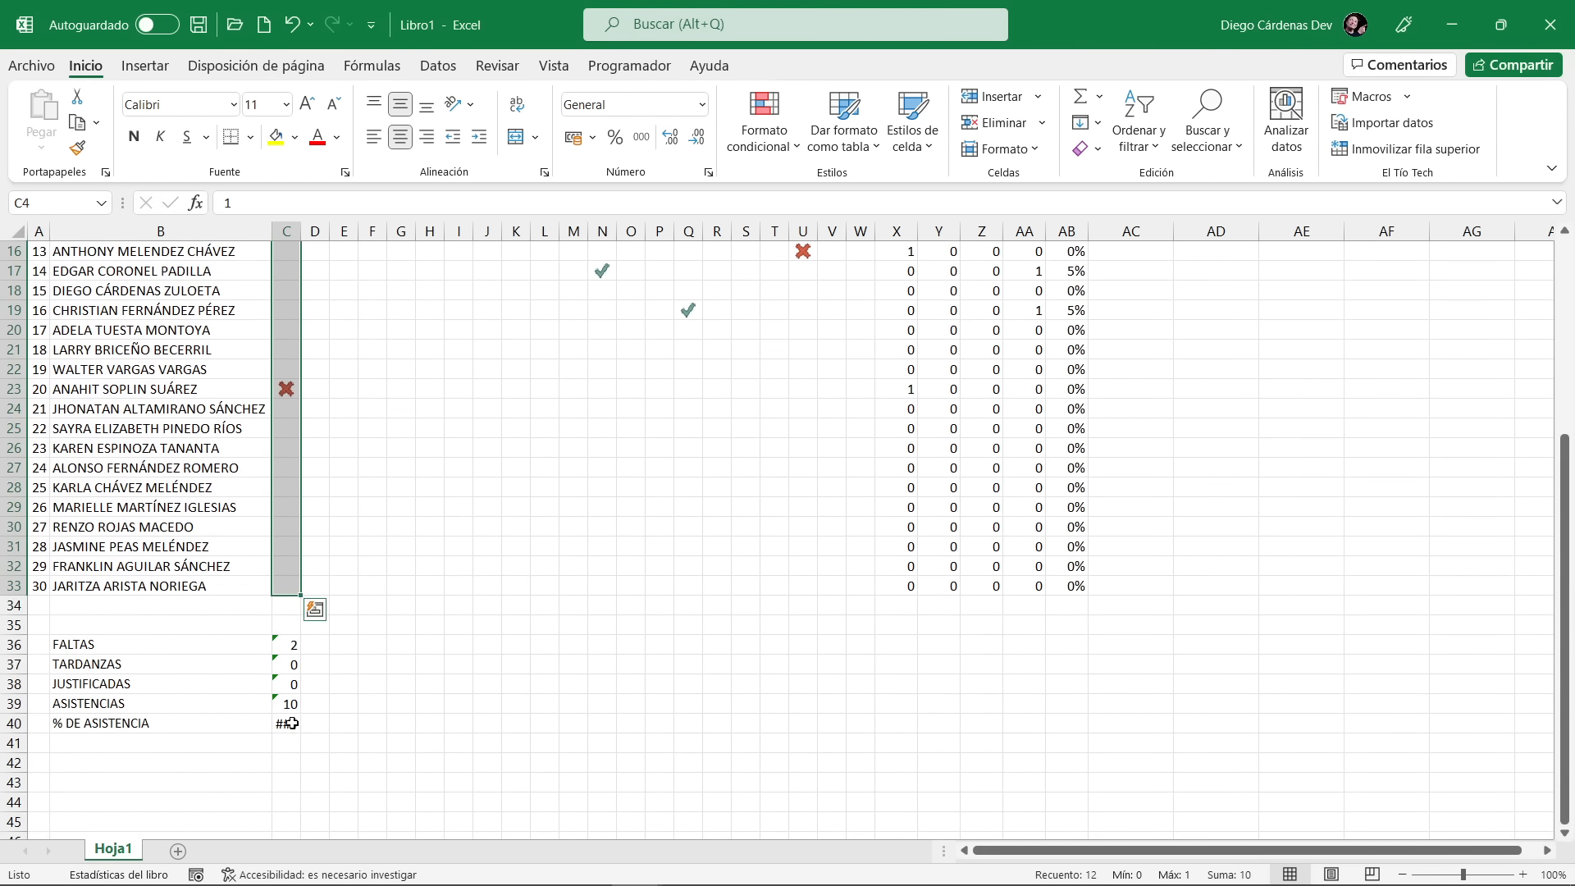
Change the % DE ASISTENCIA formula in C40 to =C39/30
click(292, 725)
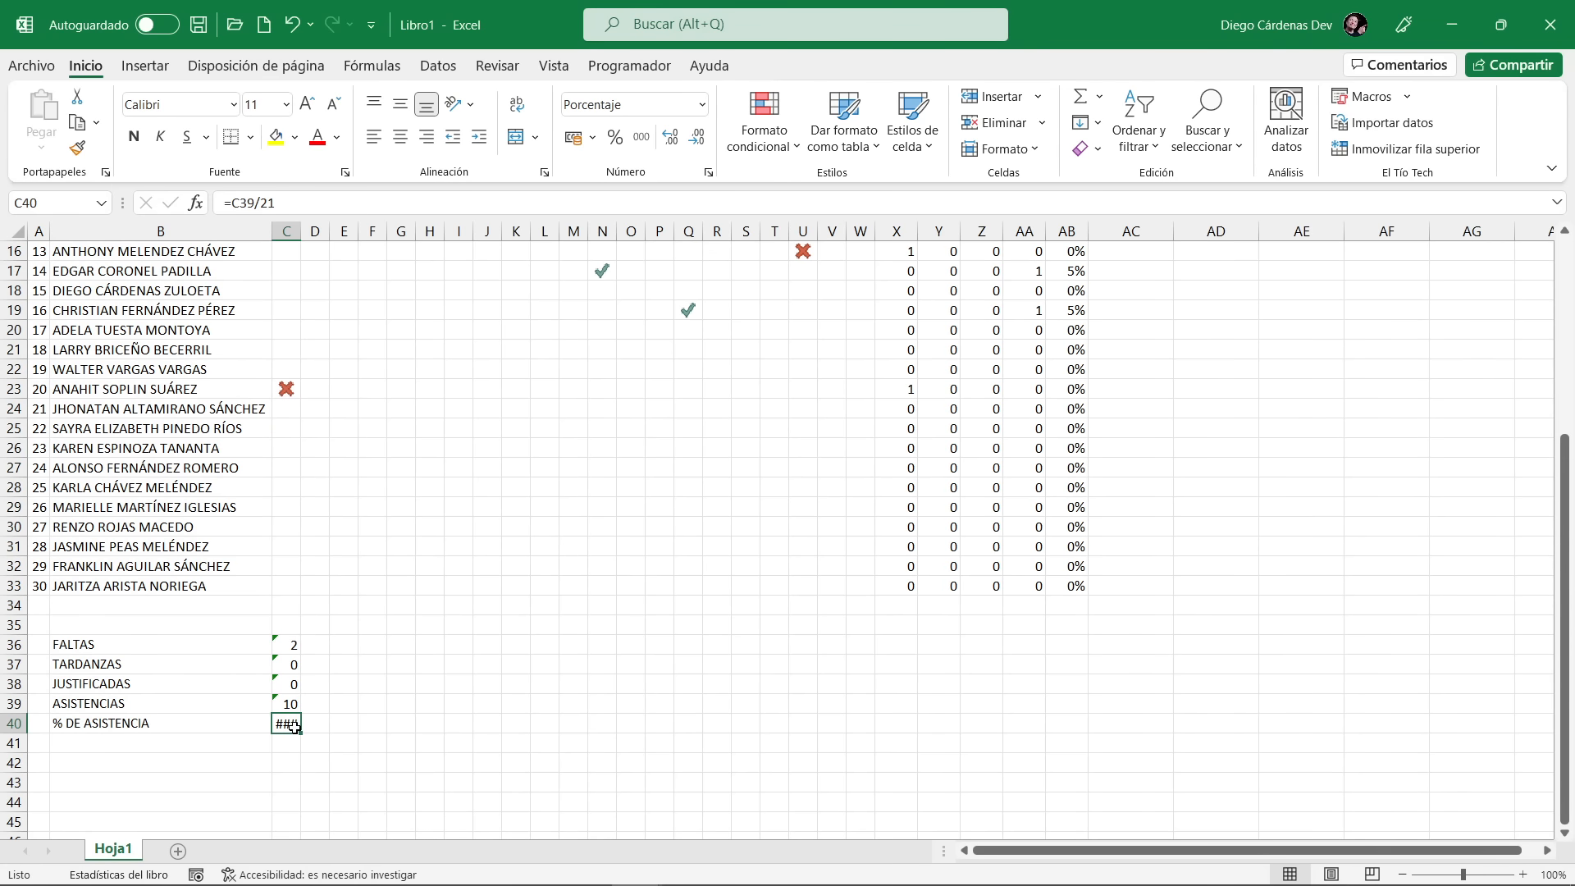
click(284, 204)
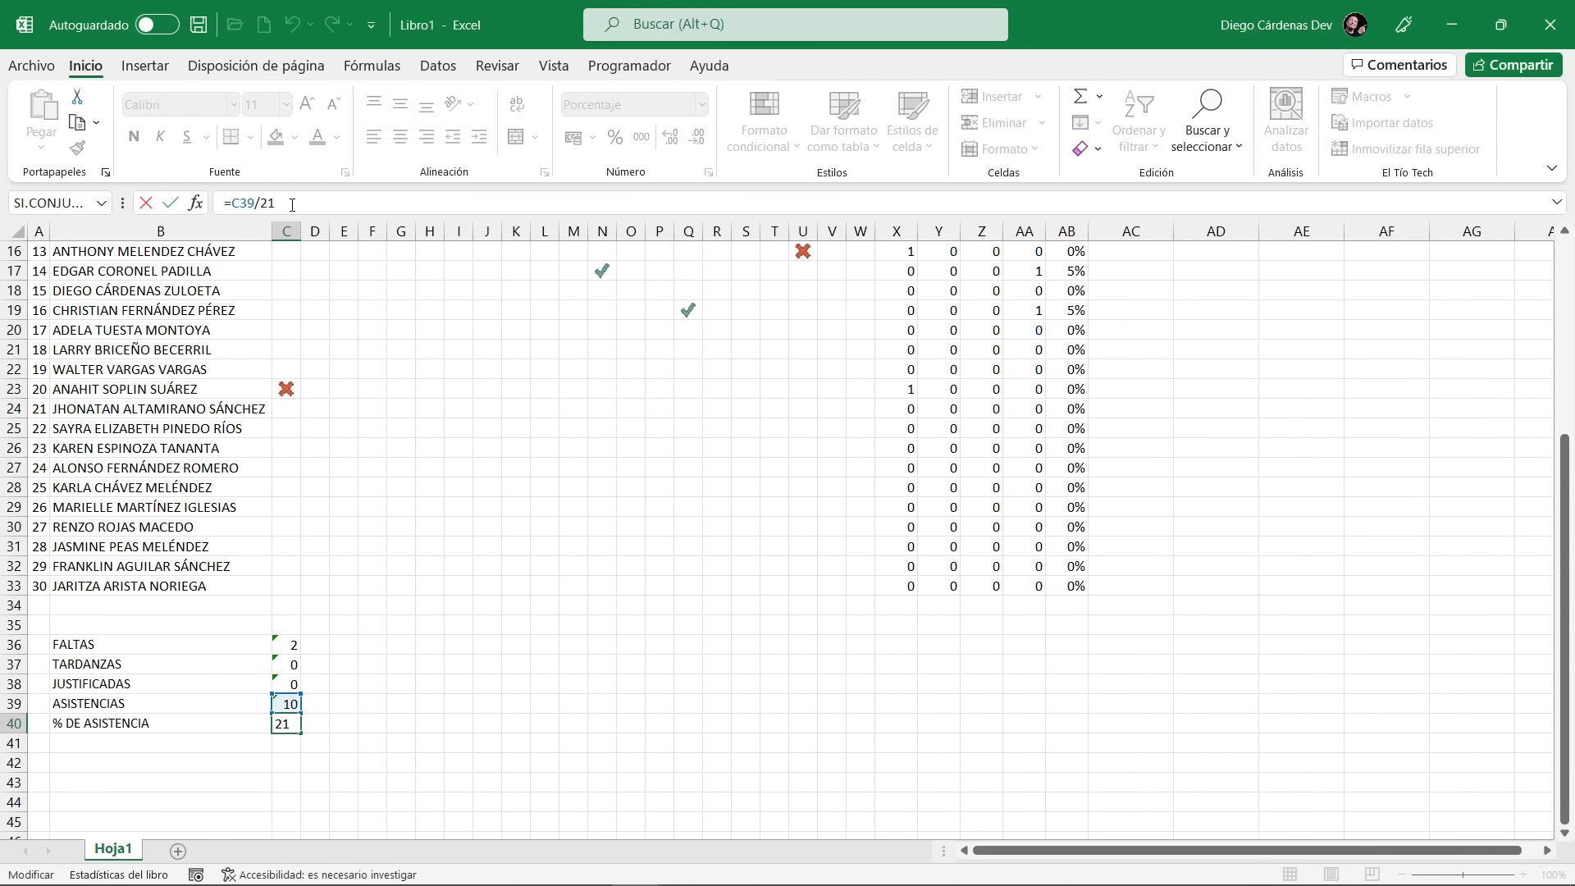
key(BackSpace)
text(30)
key(Return)
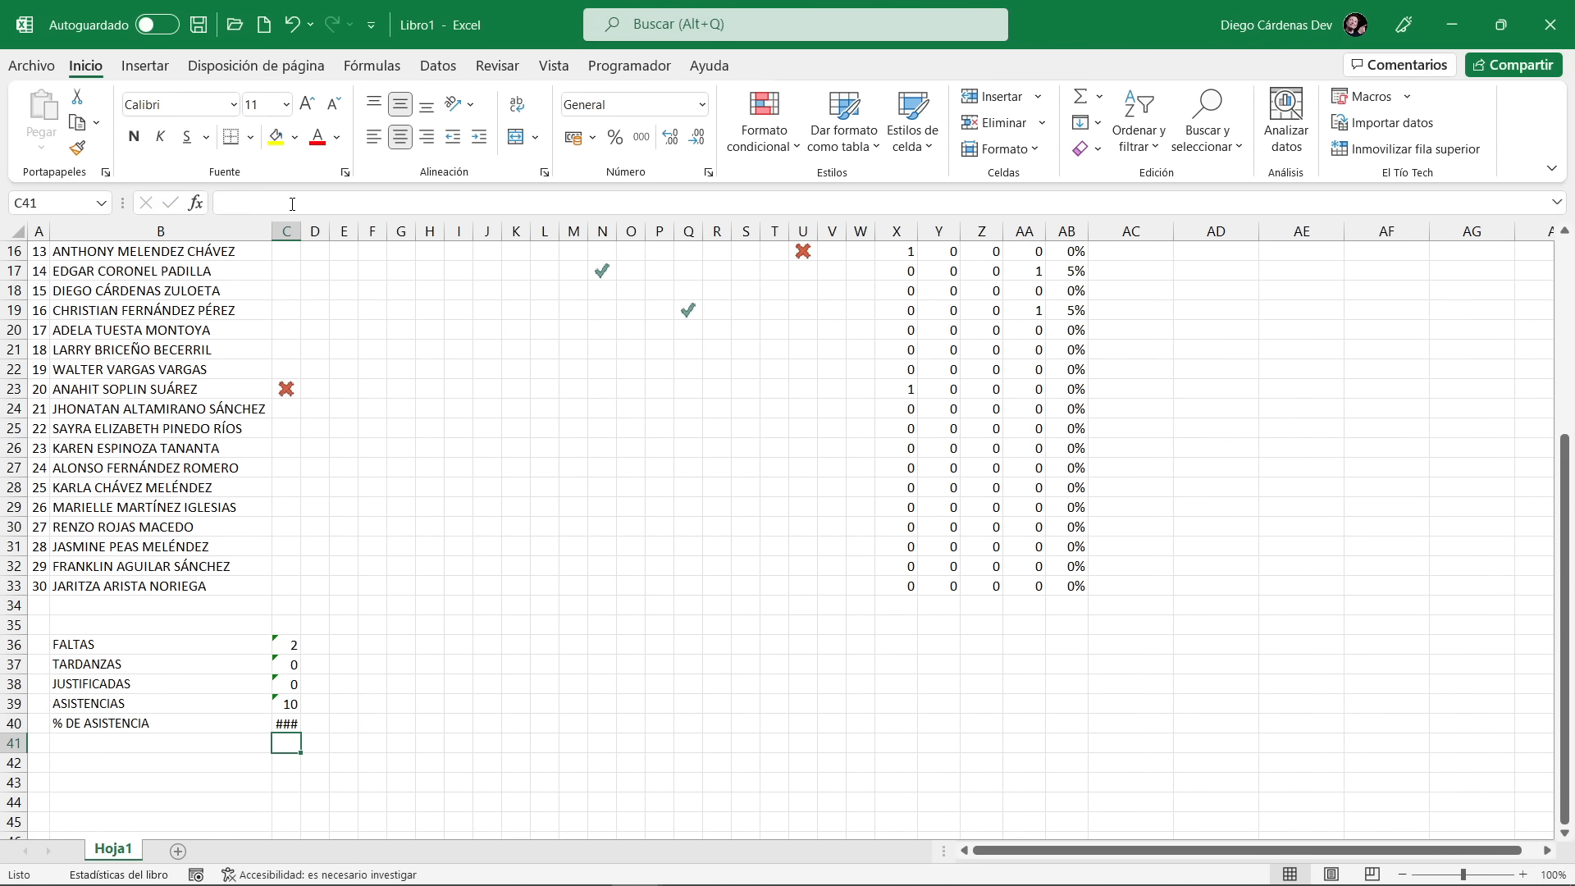
Reduce the font size of the % DE ASISTENCIA cells C40:W40 by two increments
click(285, 725)
drag(285, 722, 865, 719)
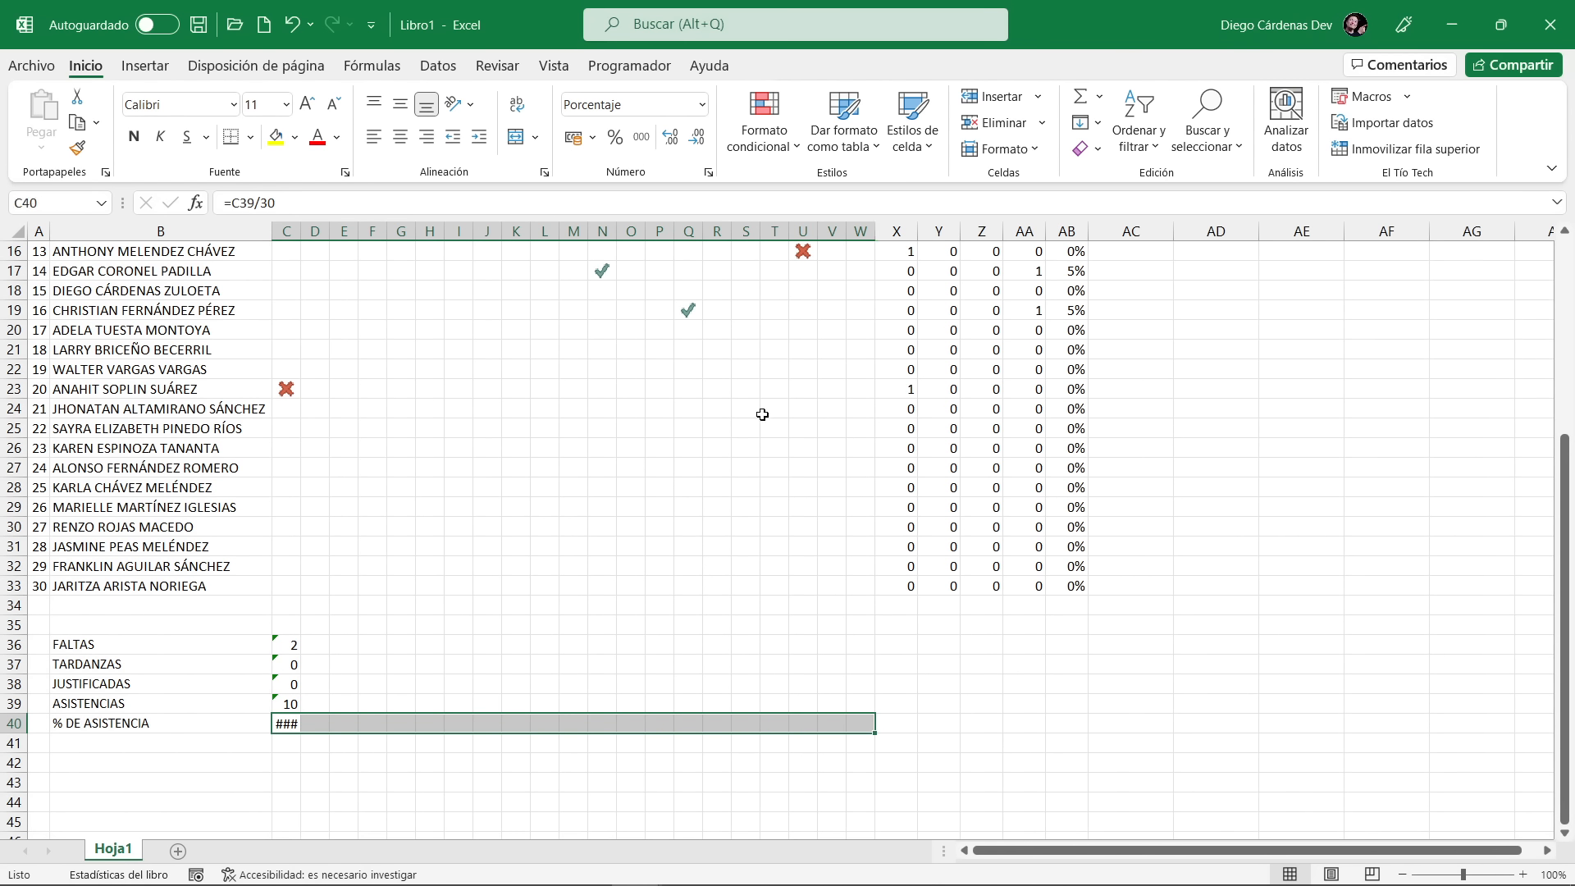
click(336, 110)
click(336, 109)
Widen the day columns C to W equally and restore the percentage in C40 to font size 11
scroll(435, 504, up, 1)
drag(287, 230, 878, 231)
scroll(779, 337, down, 1)
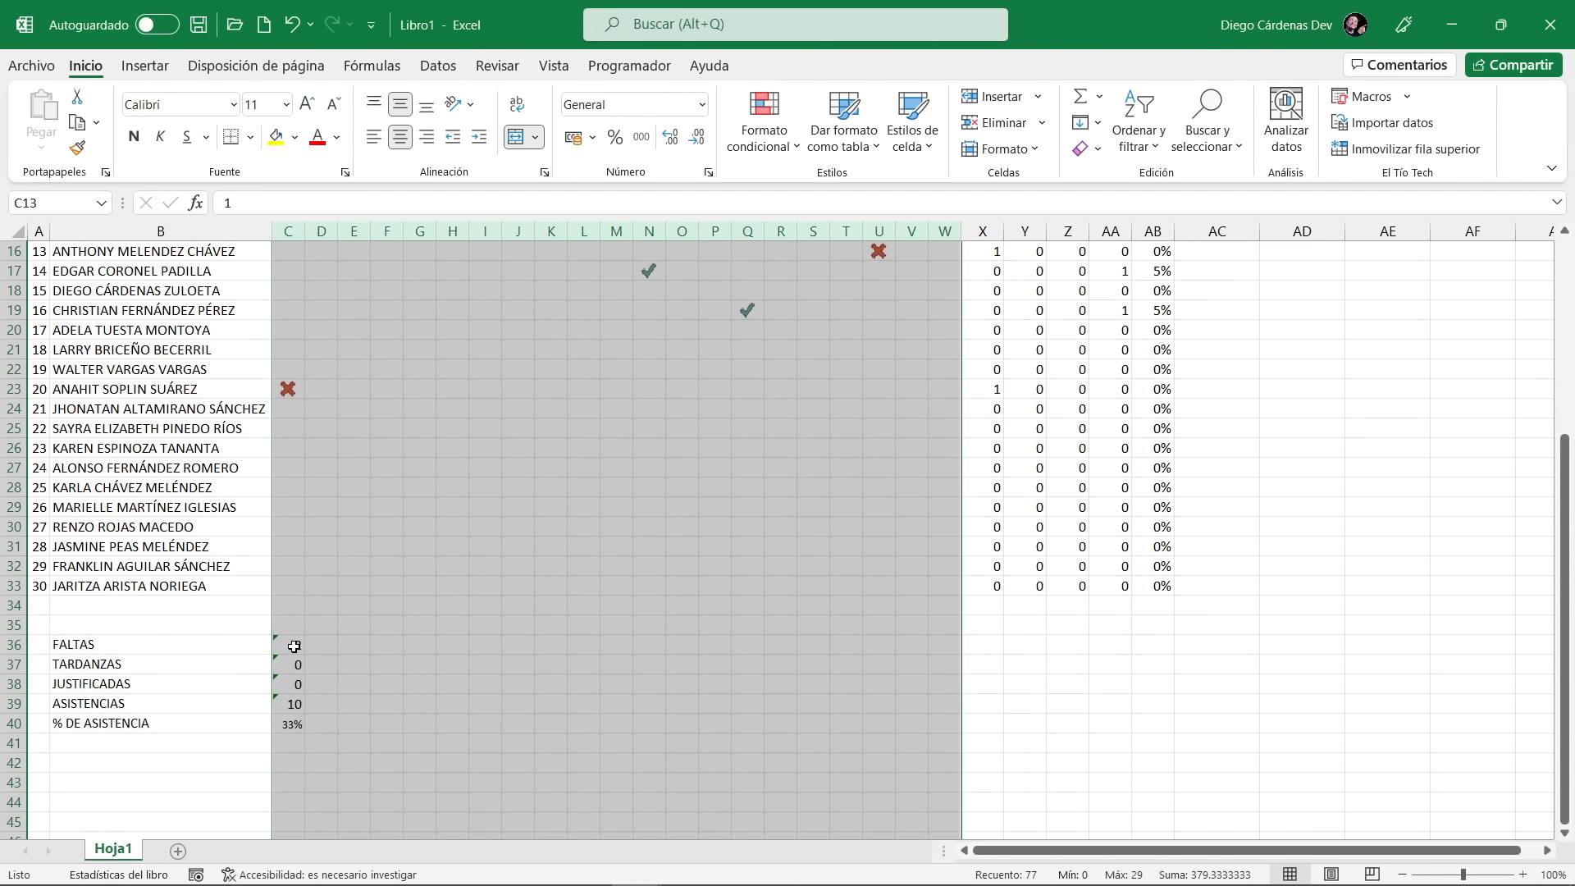
click(287, 722)
click(317, 105)
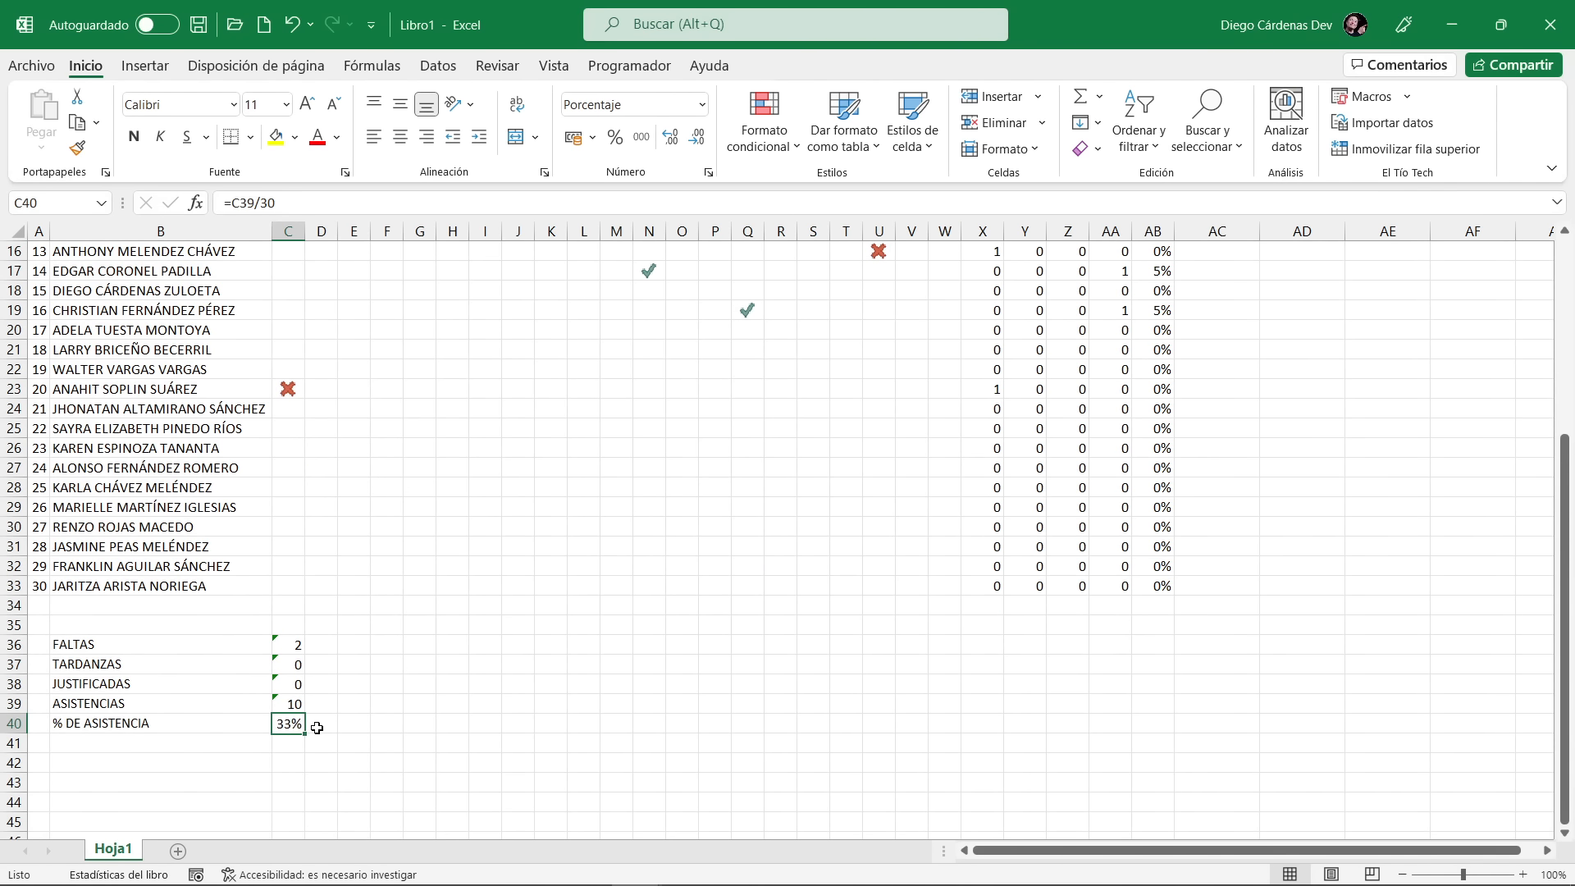
Fill the five daily summary formulas in C36:C40 across the remaining day columns through W40
scroll(339, 722, up, 5)
scroll(329, 715, down, 4)
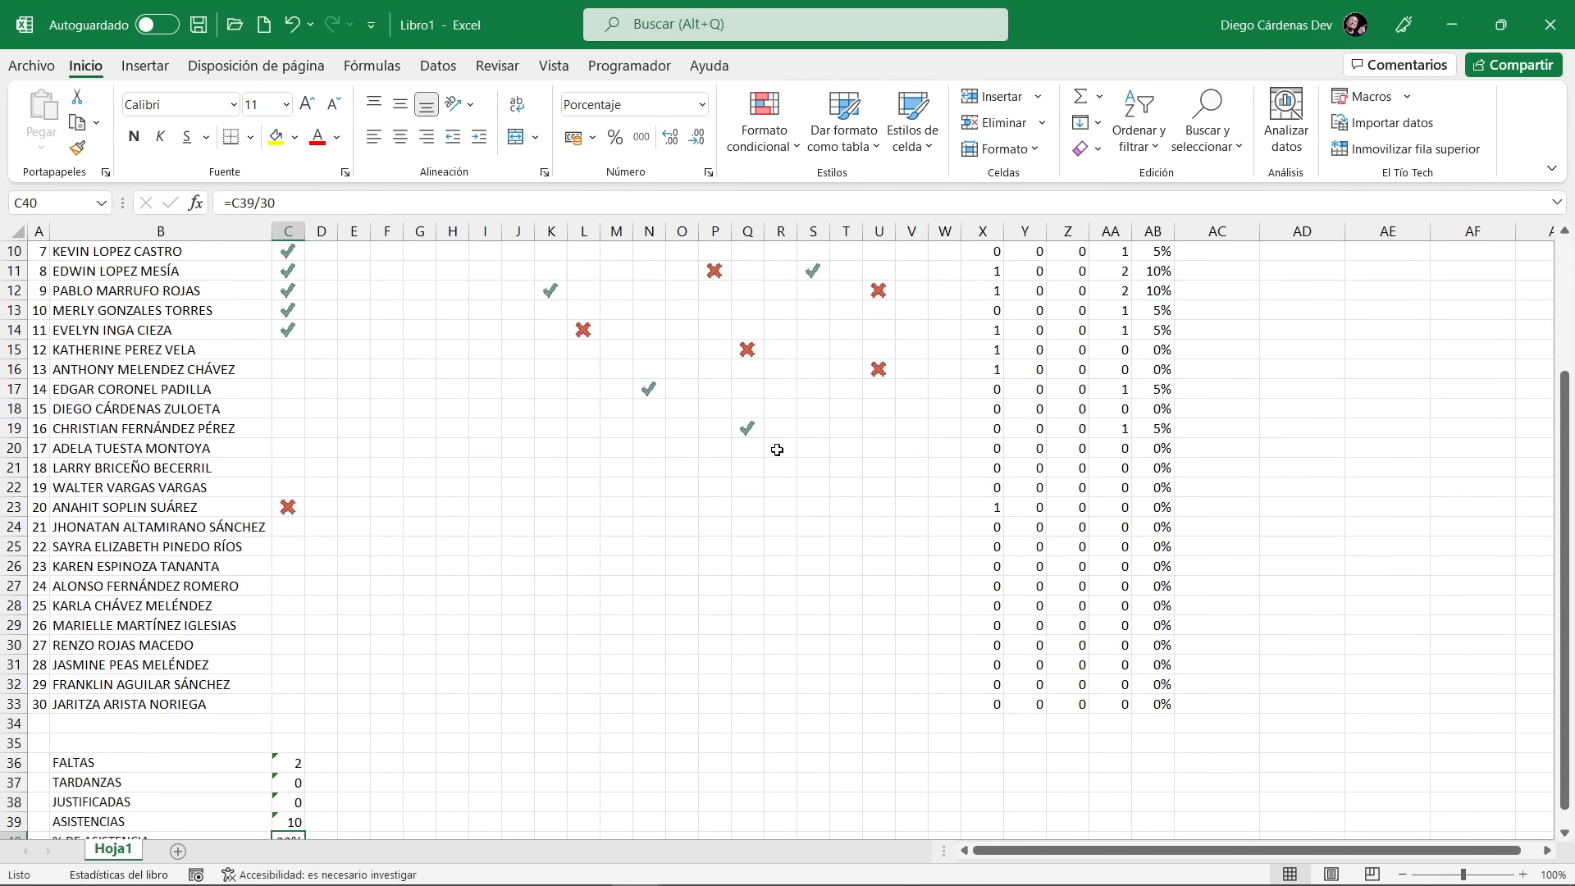
drag(297, 707, 965, 769)
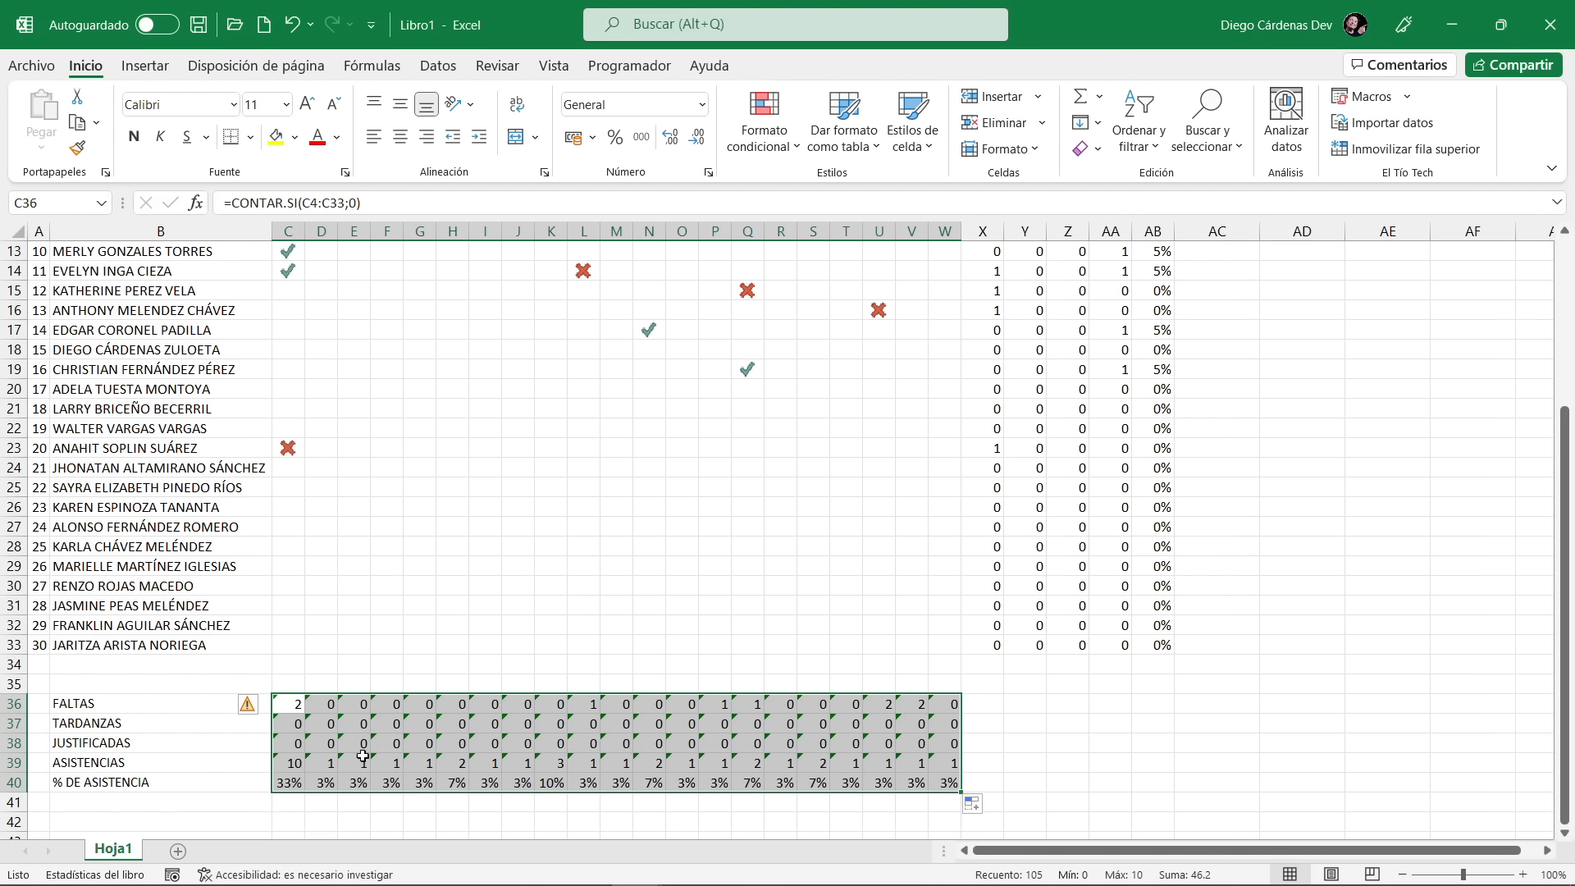
Check the daily summary rows 36 to 40 against the attendance marks in the table above
scroll(380, 752, up, 4)
scroll(382, 751, down, 1)
scroll(383, 751, up, 1)
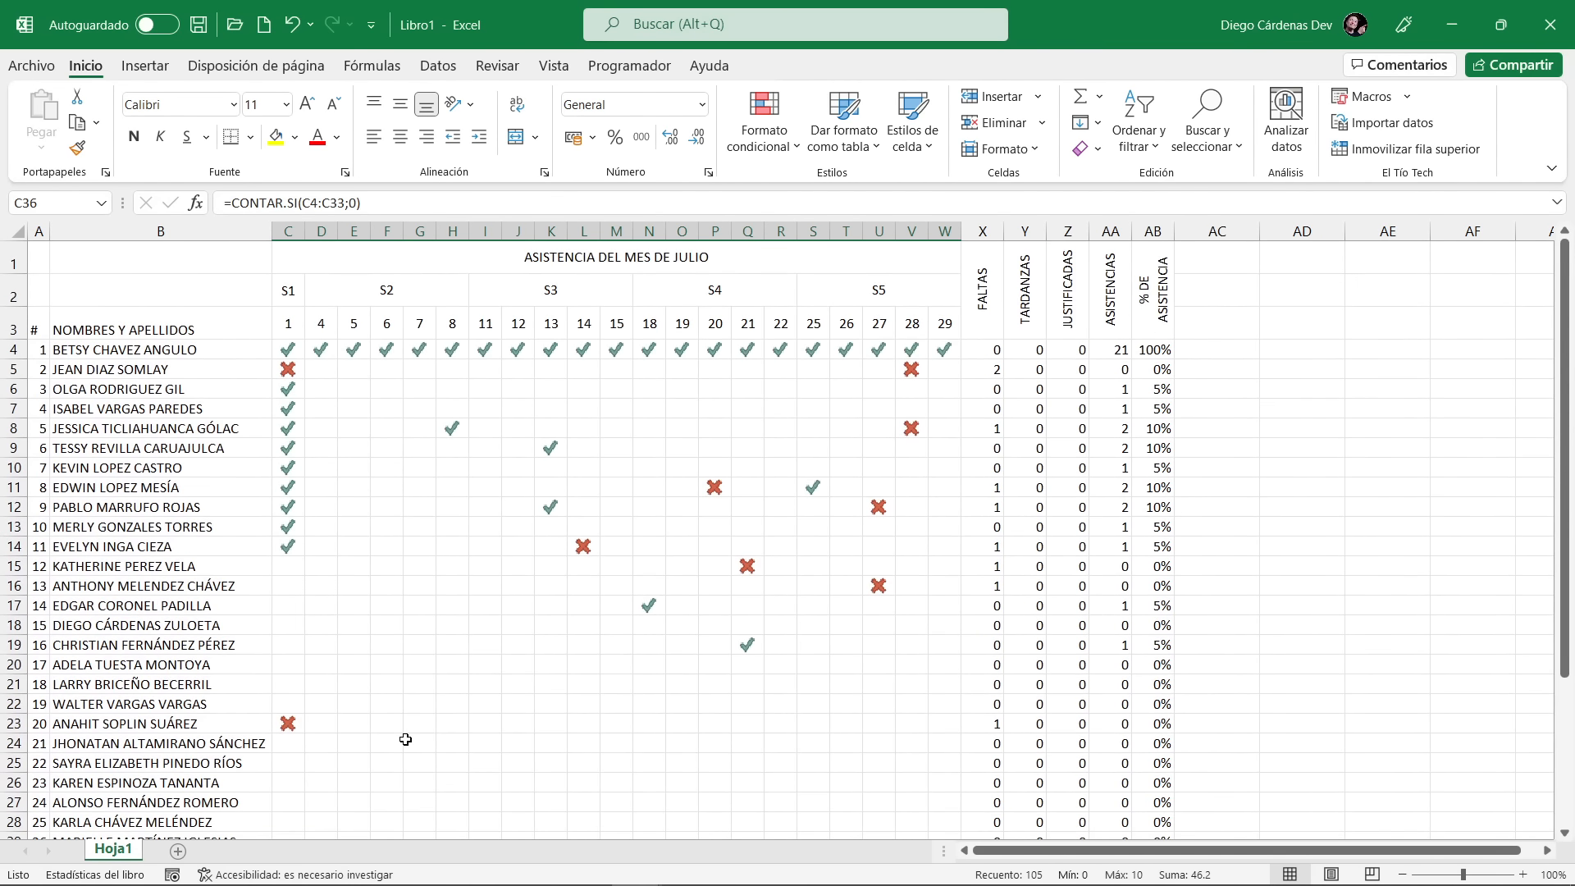
scroll(405, 739, down, 4)
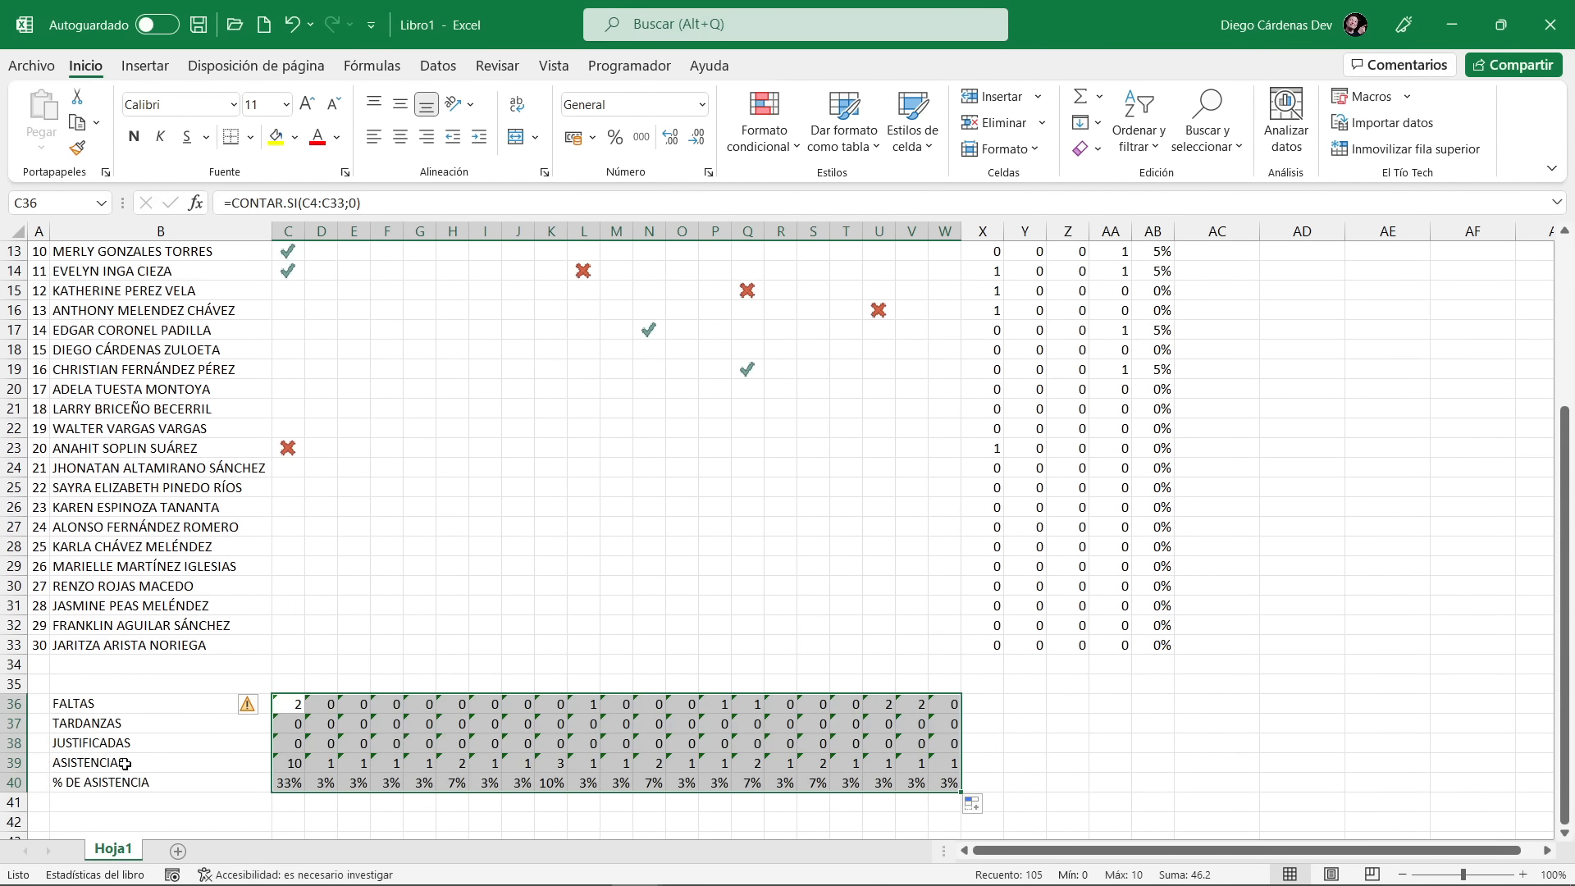
scroll(124, 763, up, 3)
scroll(980, 351, up, 1)
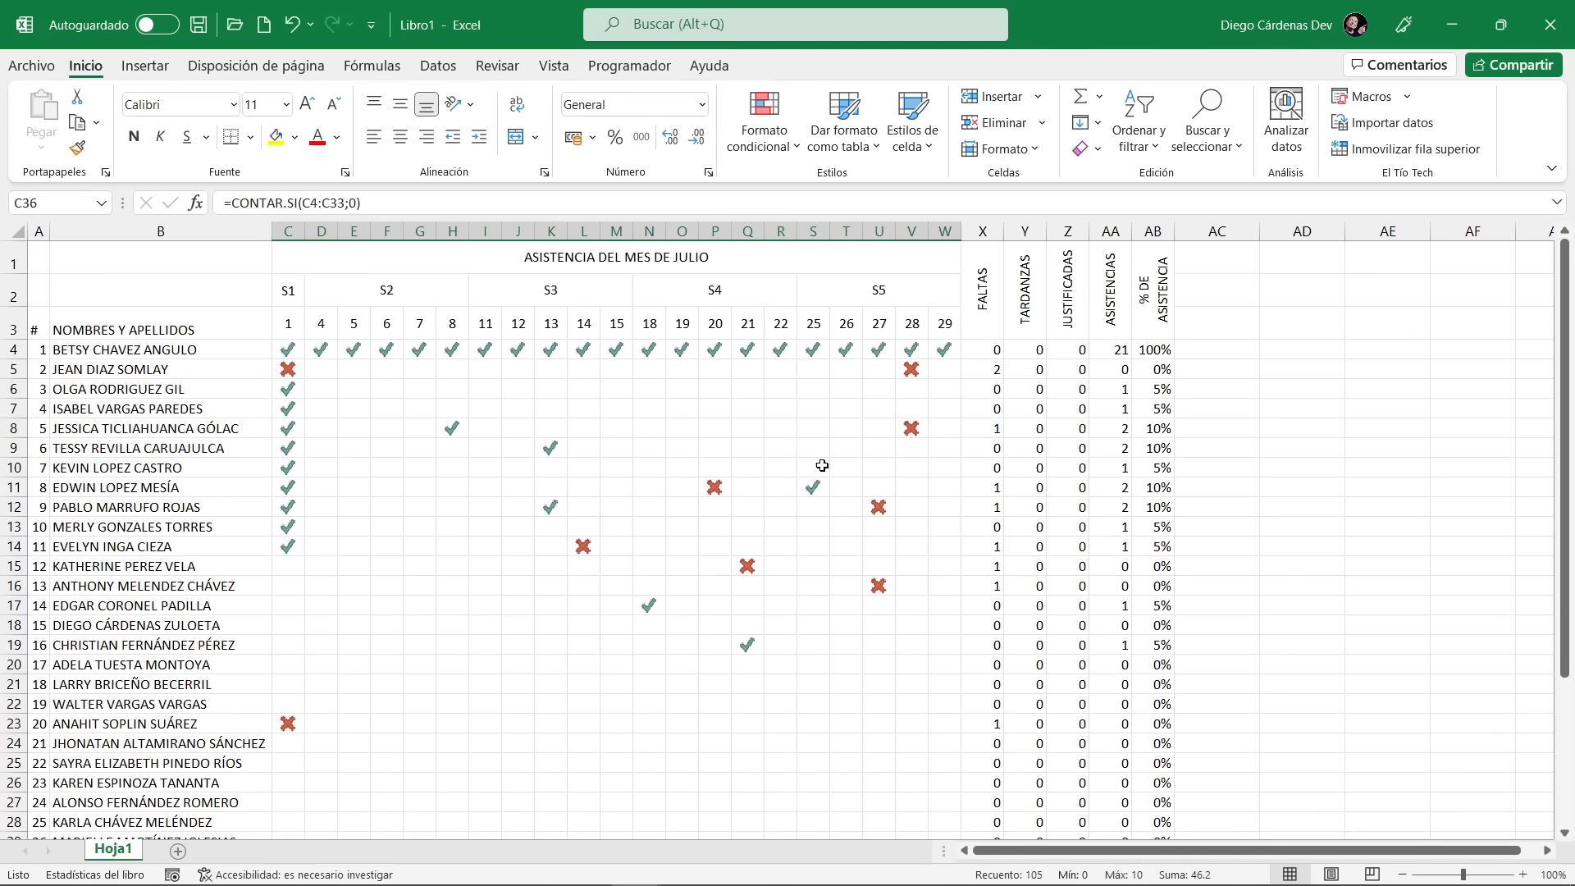
scroll(822, 466, down, 4)
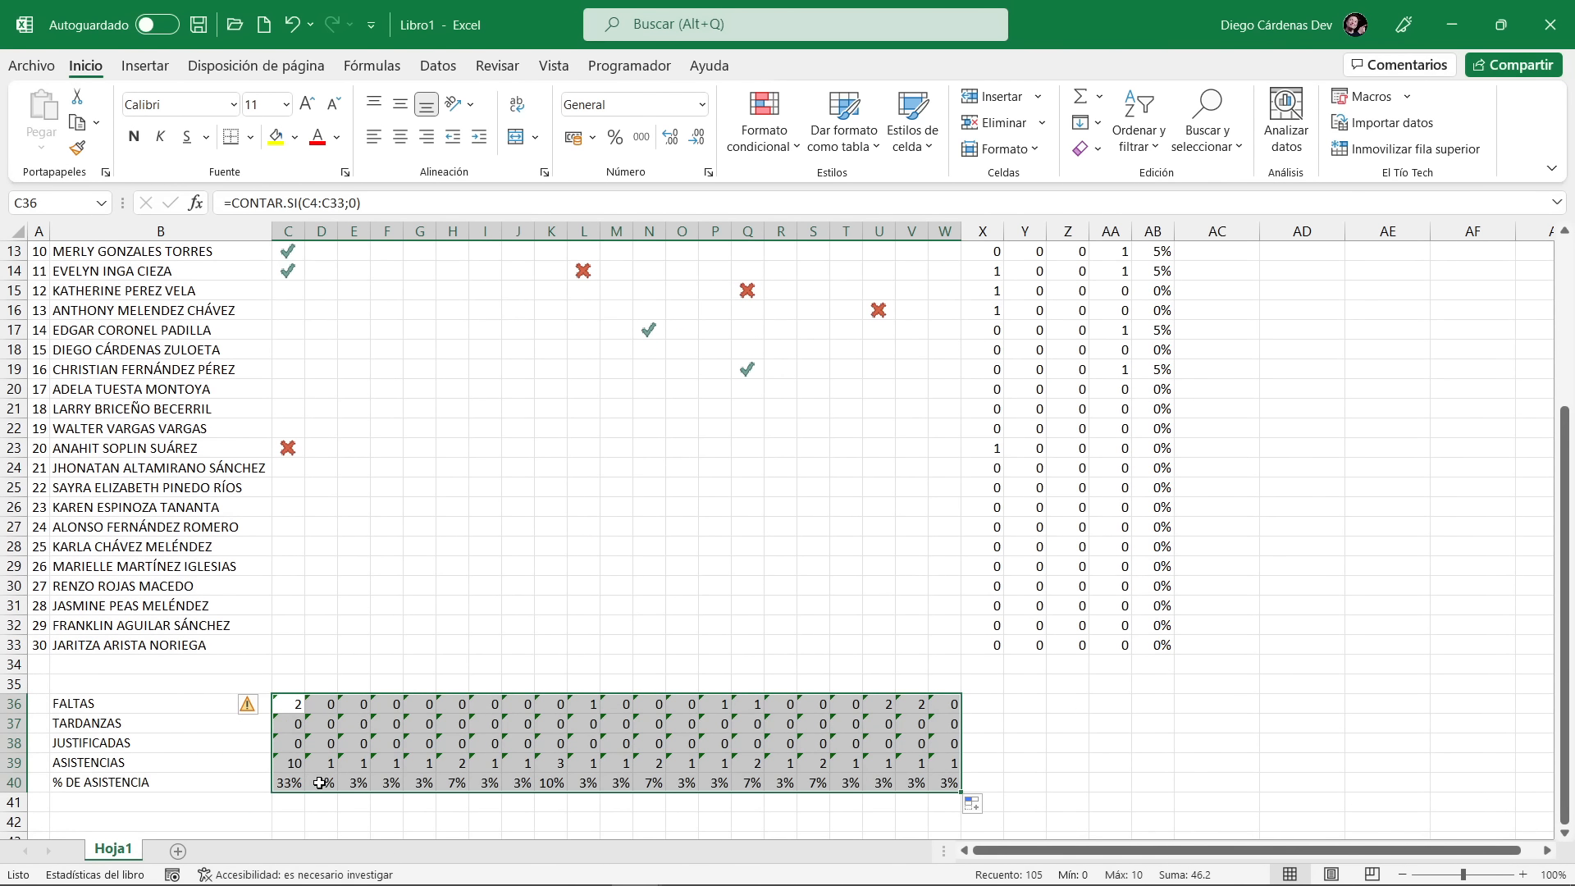
Inspect the summary formulas in H38, G36 and C36 along with the error warning on G36
click(437, 738)
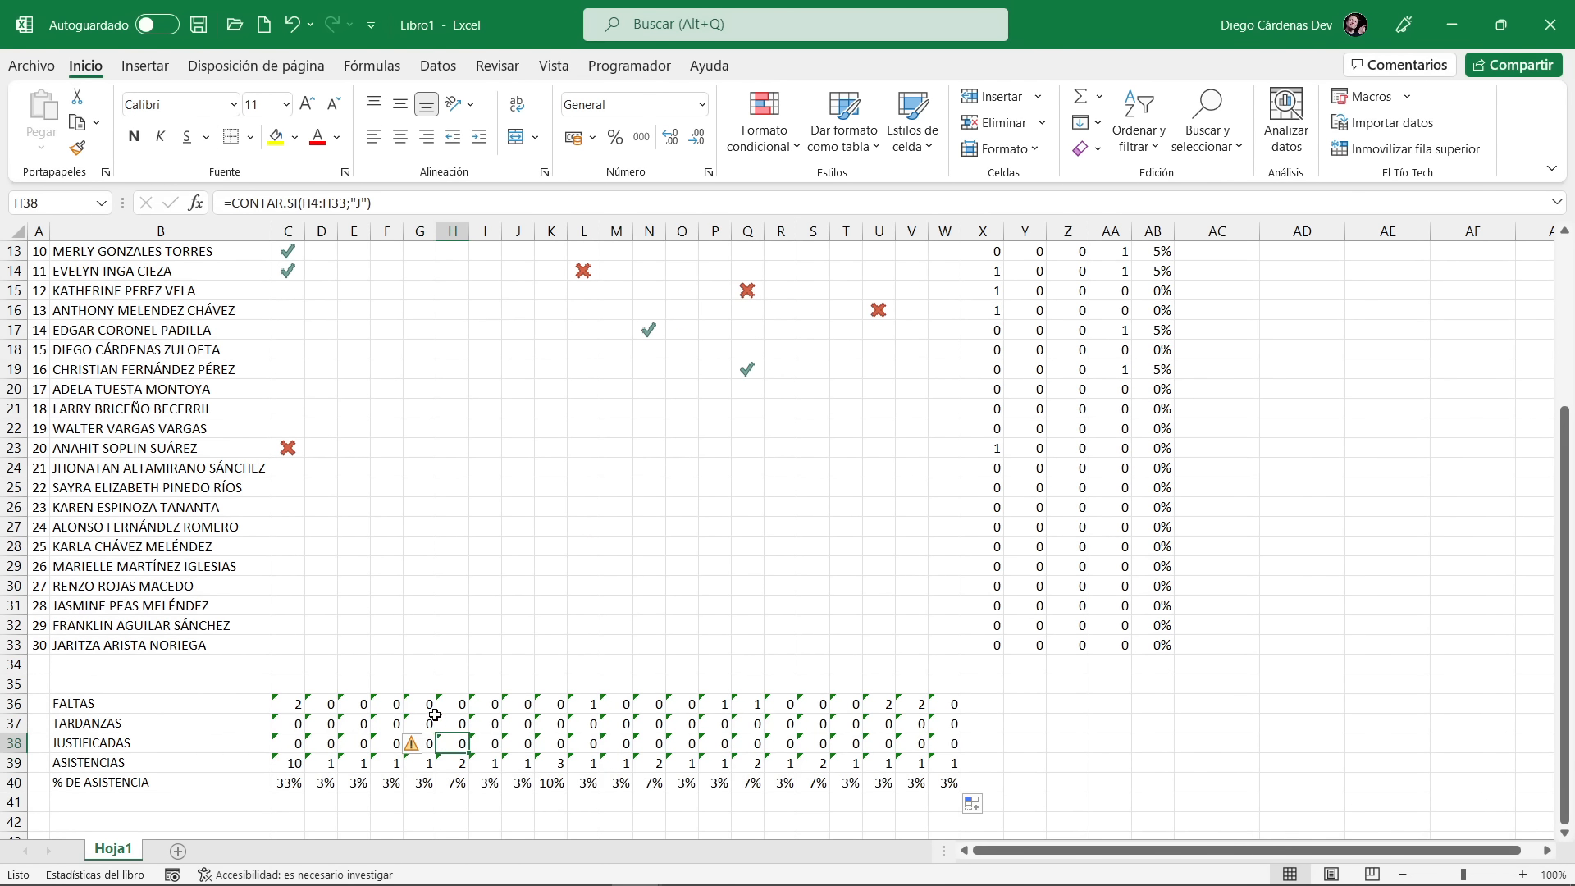
click(421, 703)
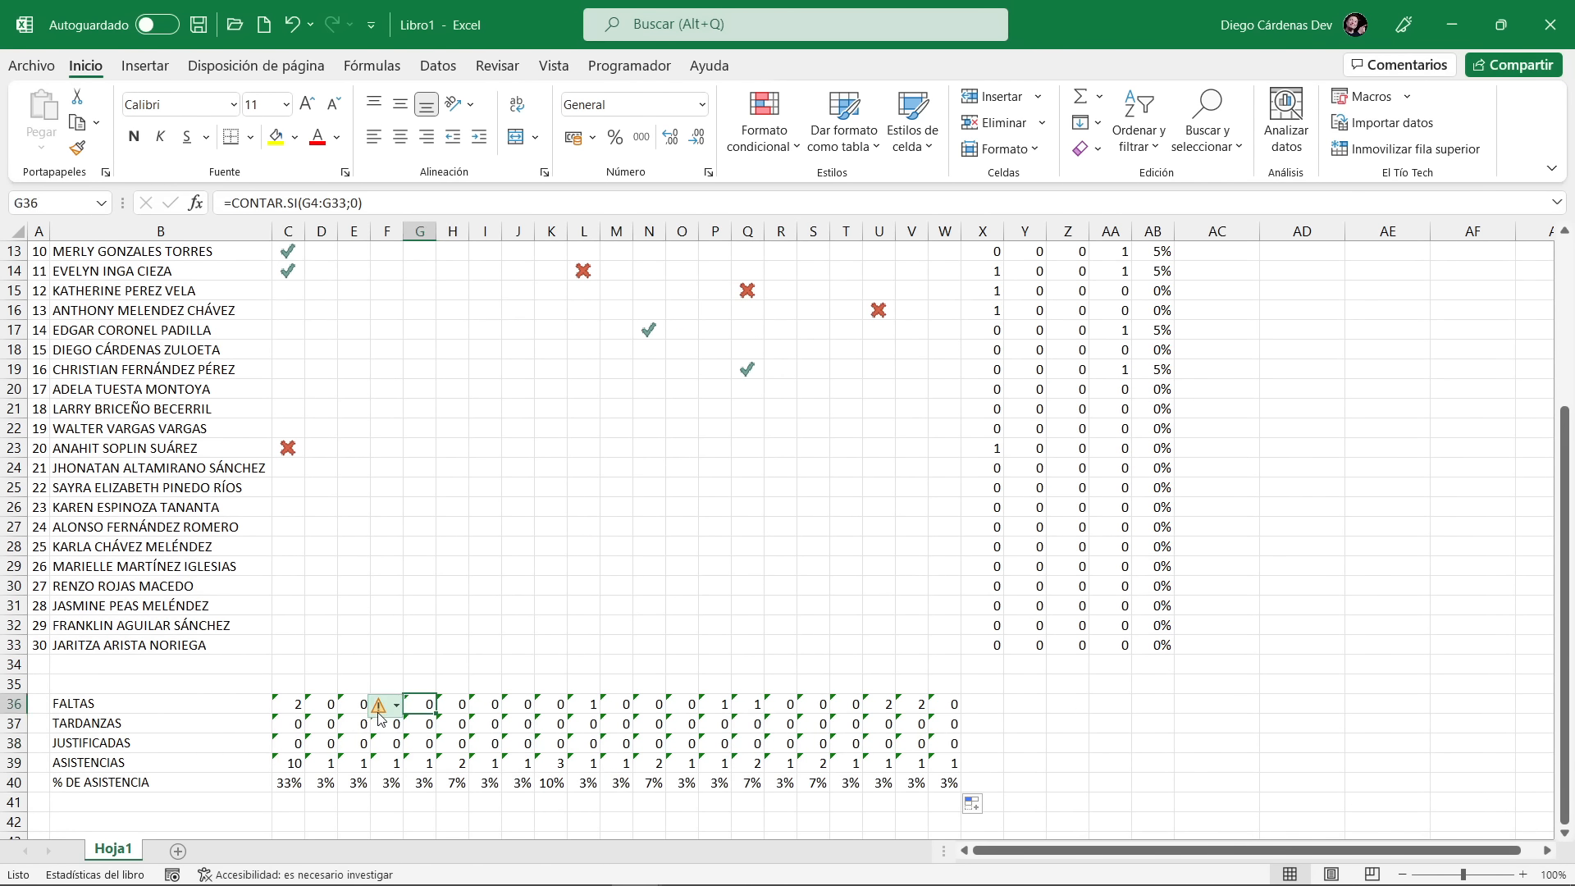
mouse_move(380, 718)
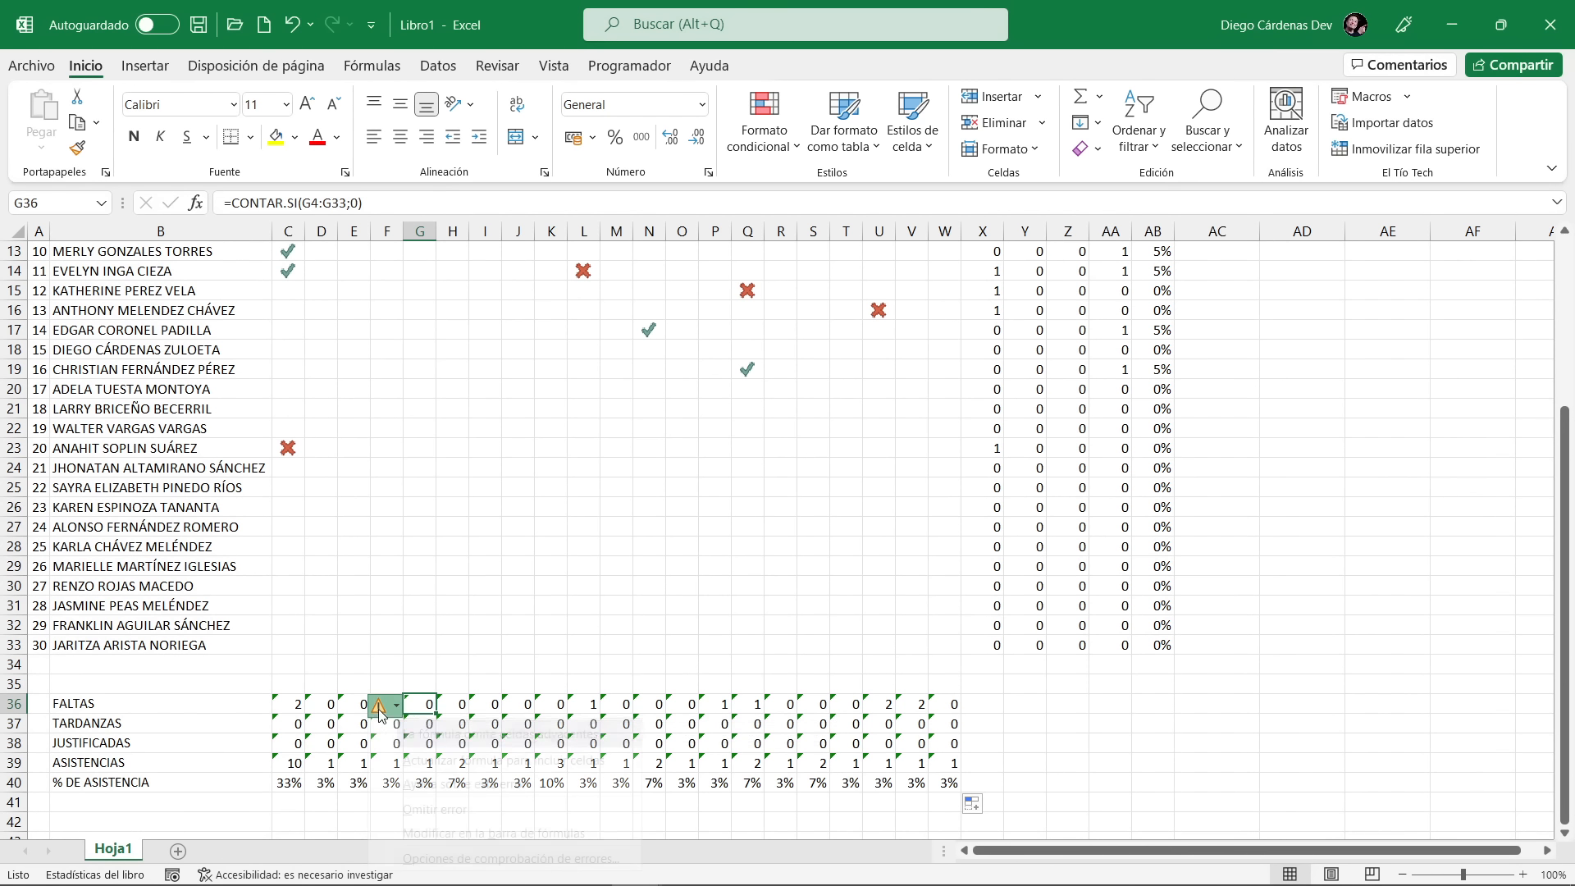
click(380, 710)
click(301, 702)
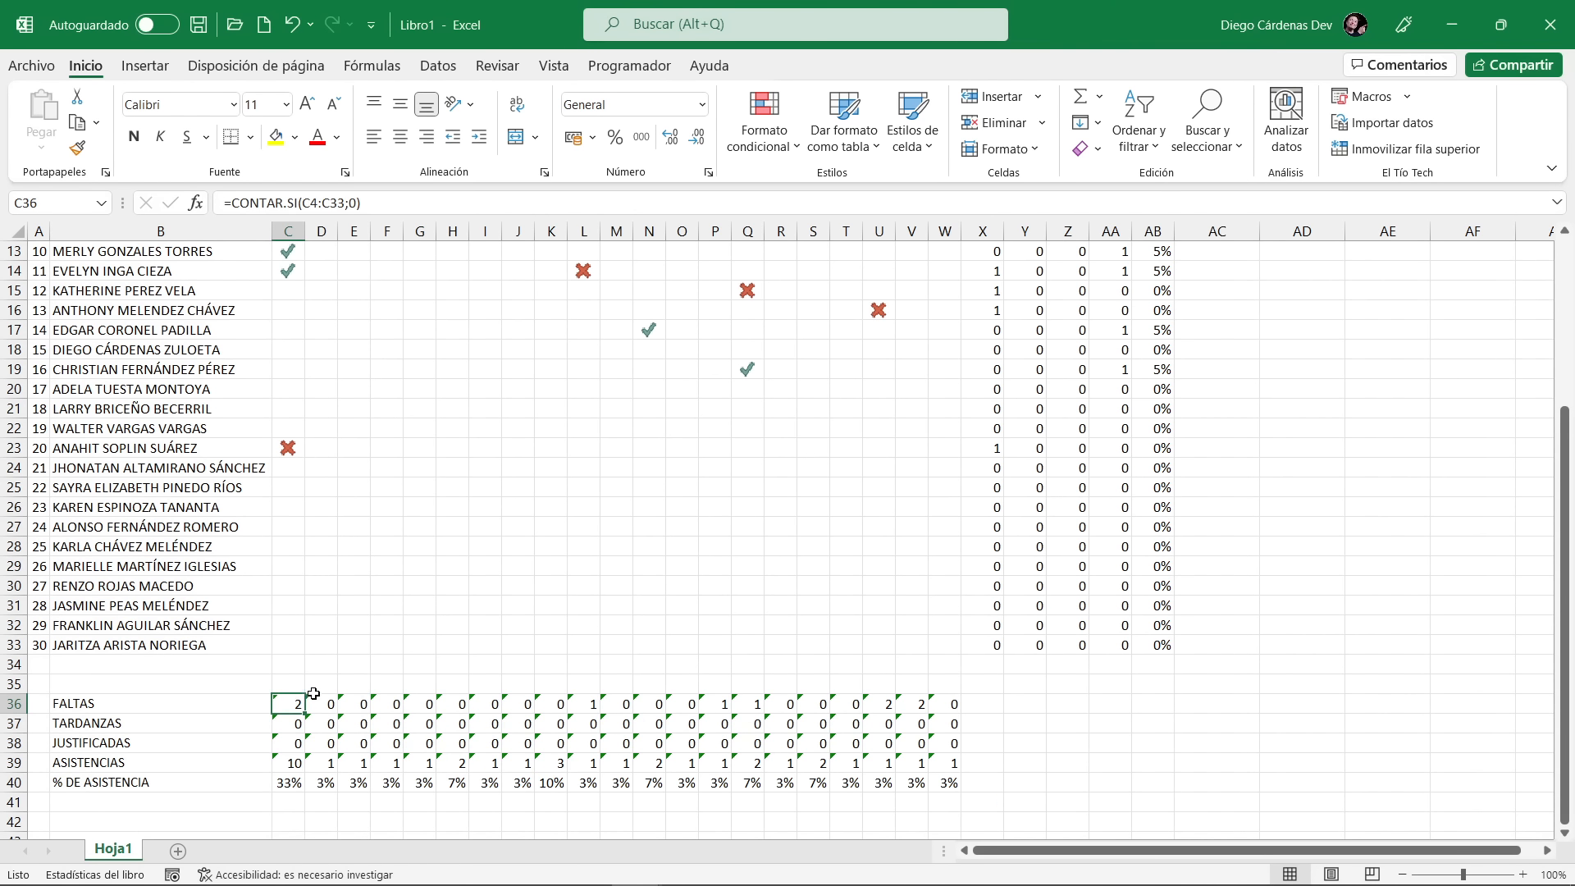
Examine the day numbers in row 3 and the underlying values in C4 and C5 against the range counted in C36
scroll(320, 693, up, 4)
drag(292, 328, 693, 329)
click(290, 351)
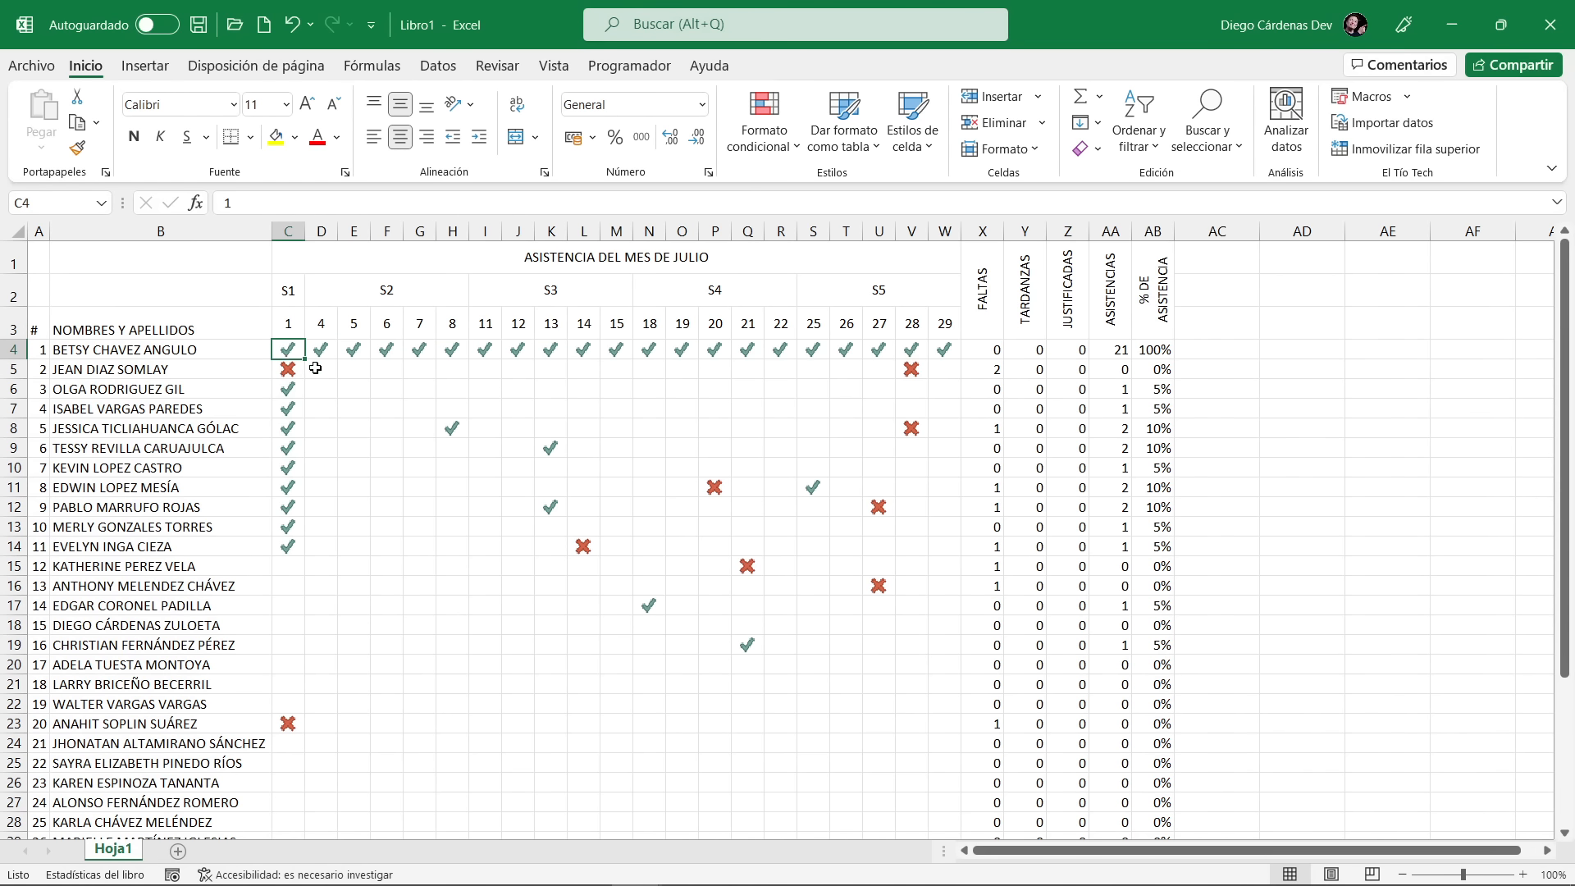
key(F2)
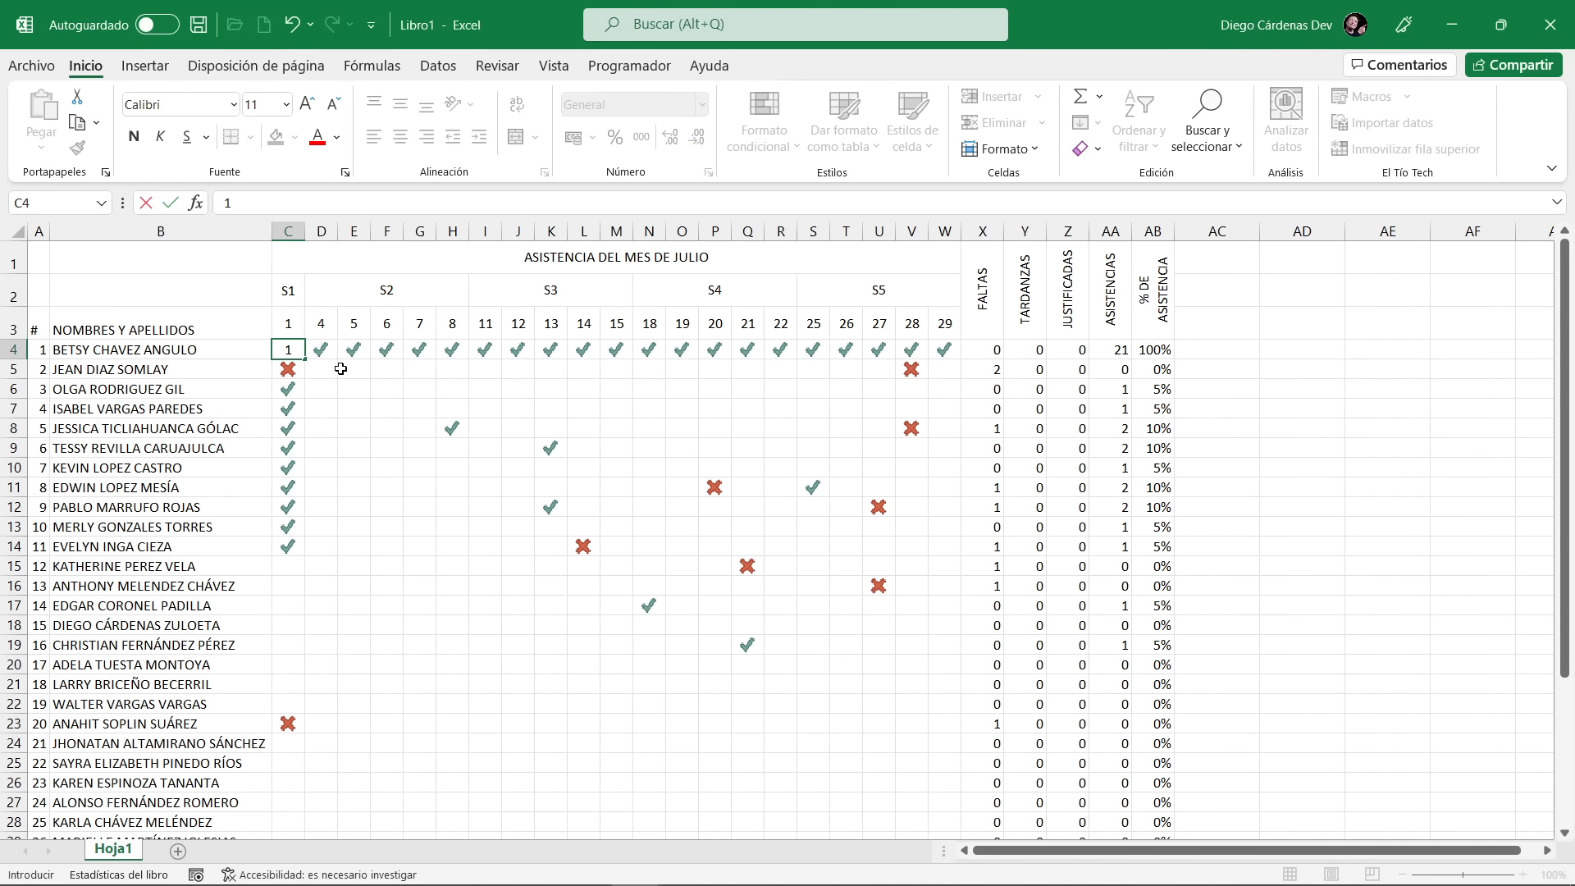
key(Return)
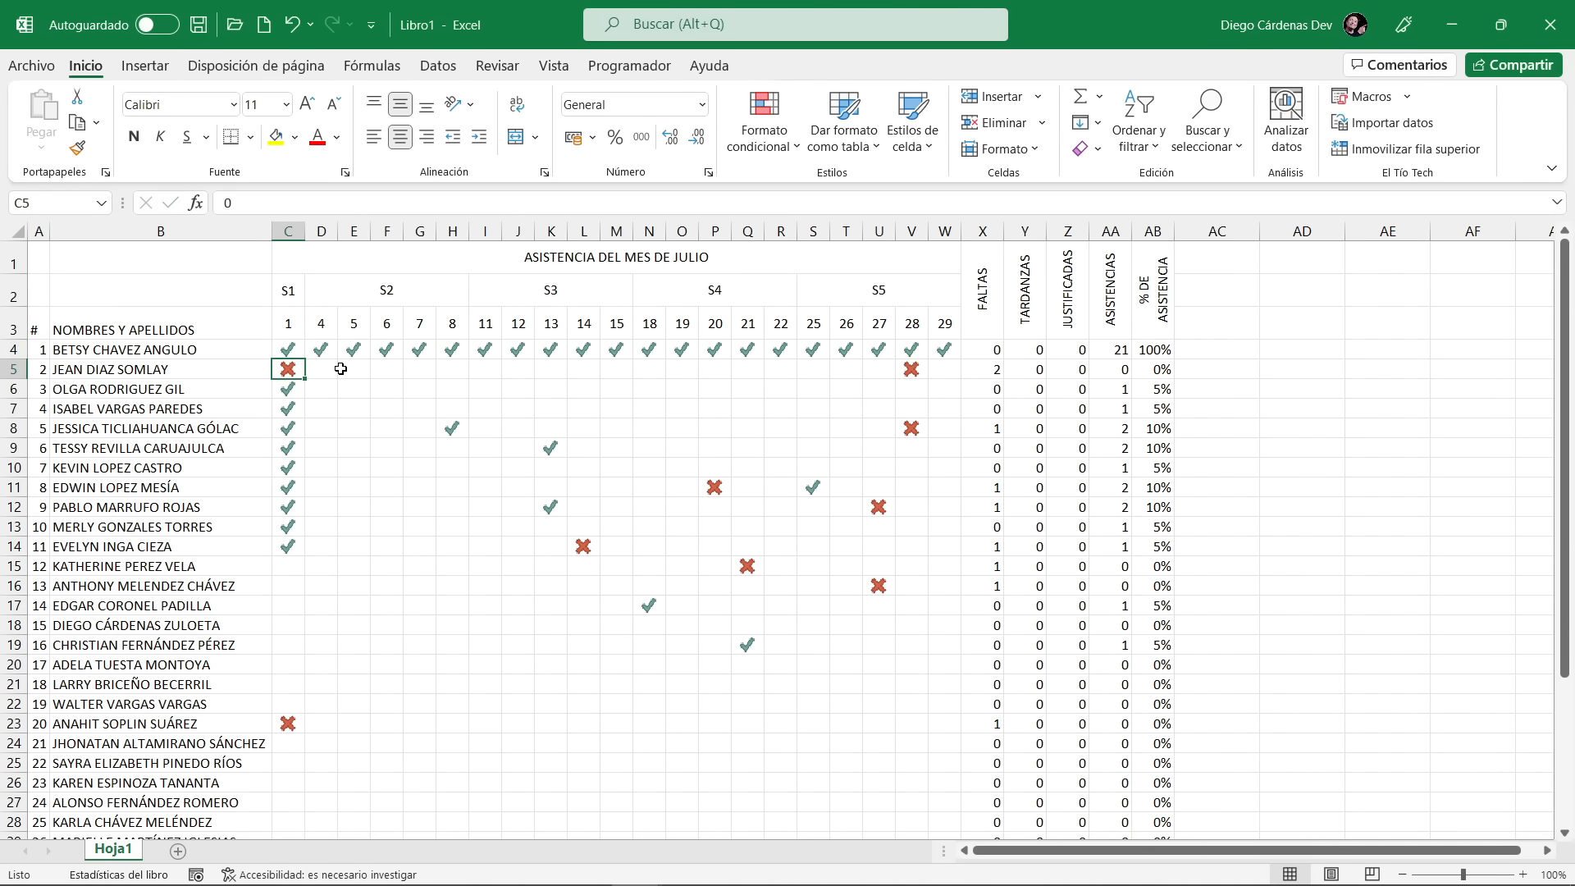
scroll(312, 588, down, 4)
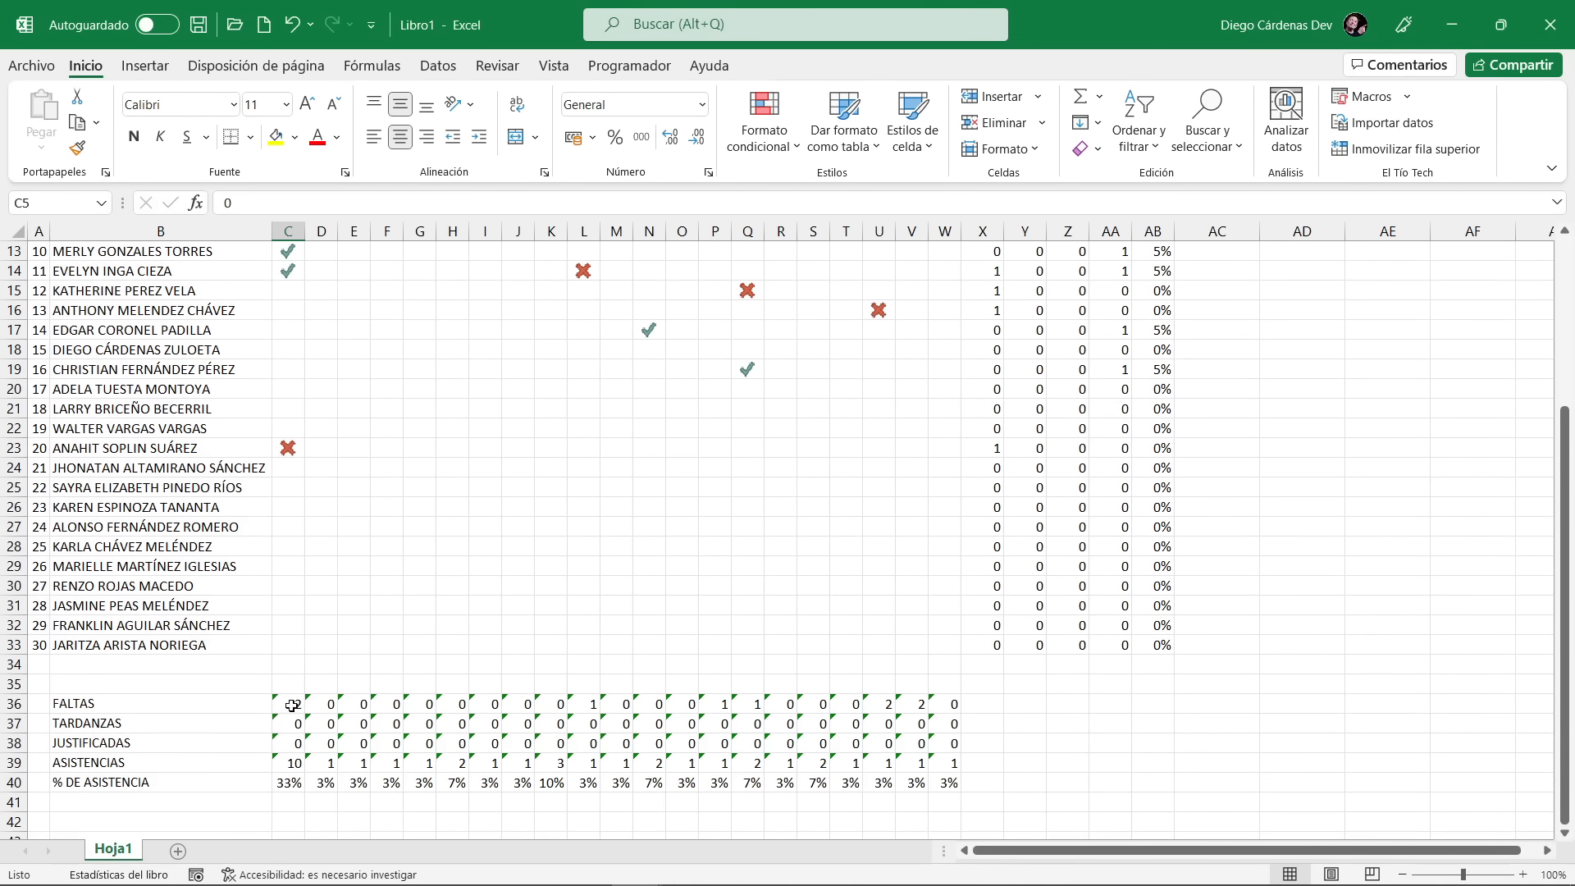
click(301, 707)
scroll(300, 715, up, 4)
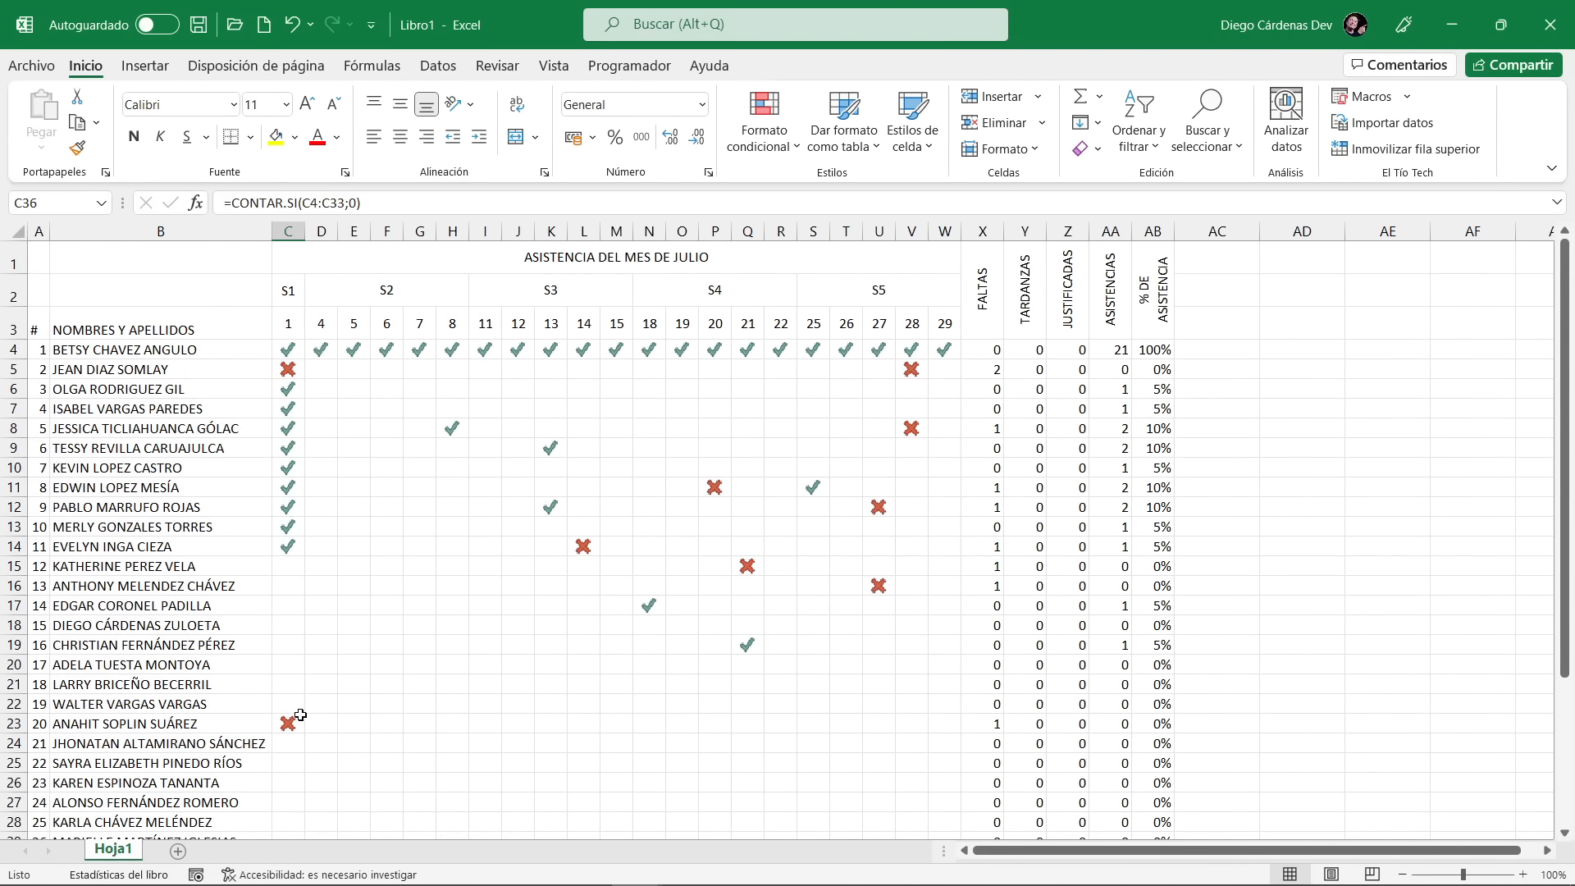
click(288, 355)
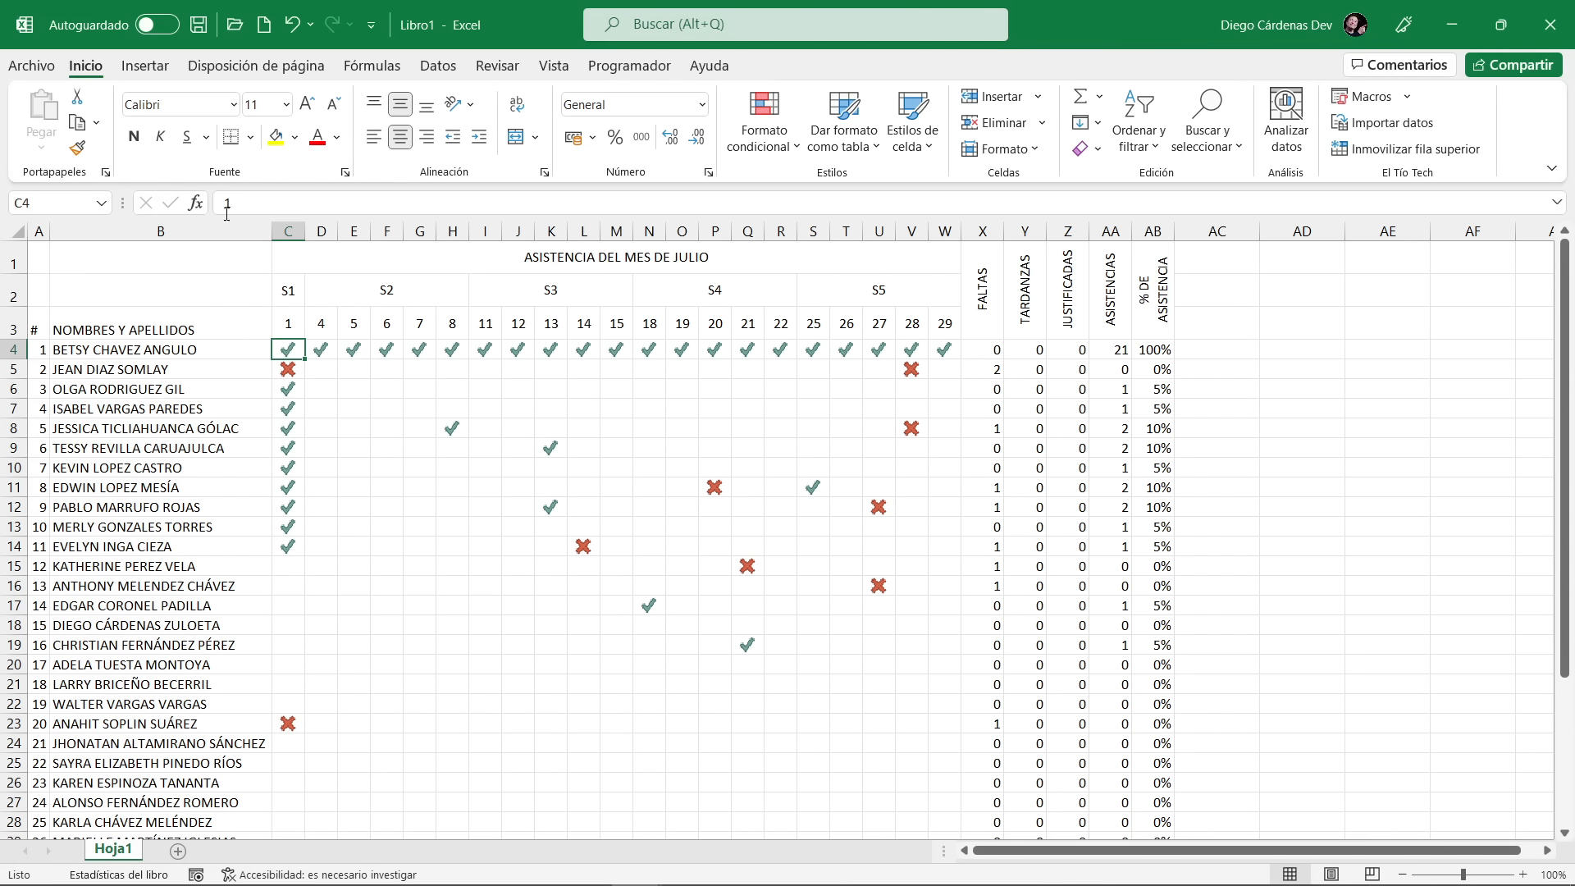
click(285, 327)
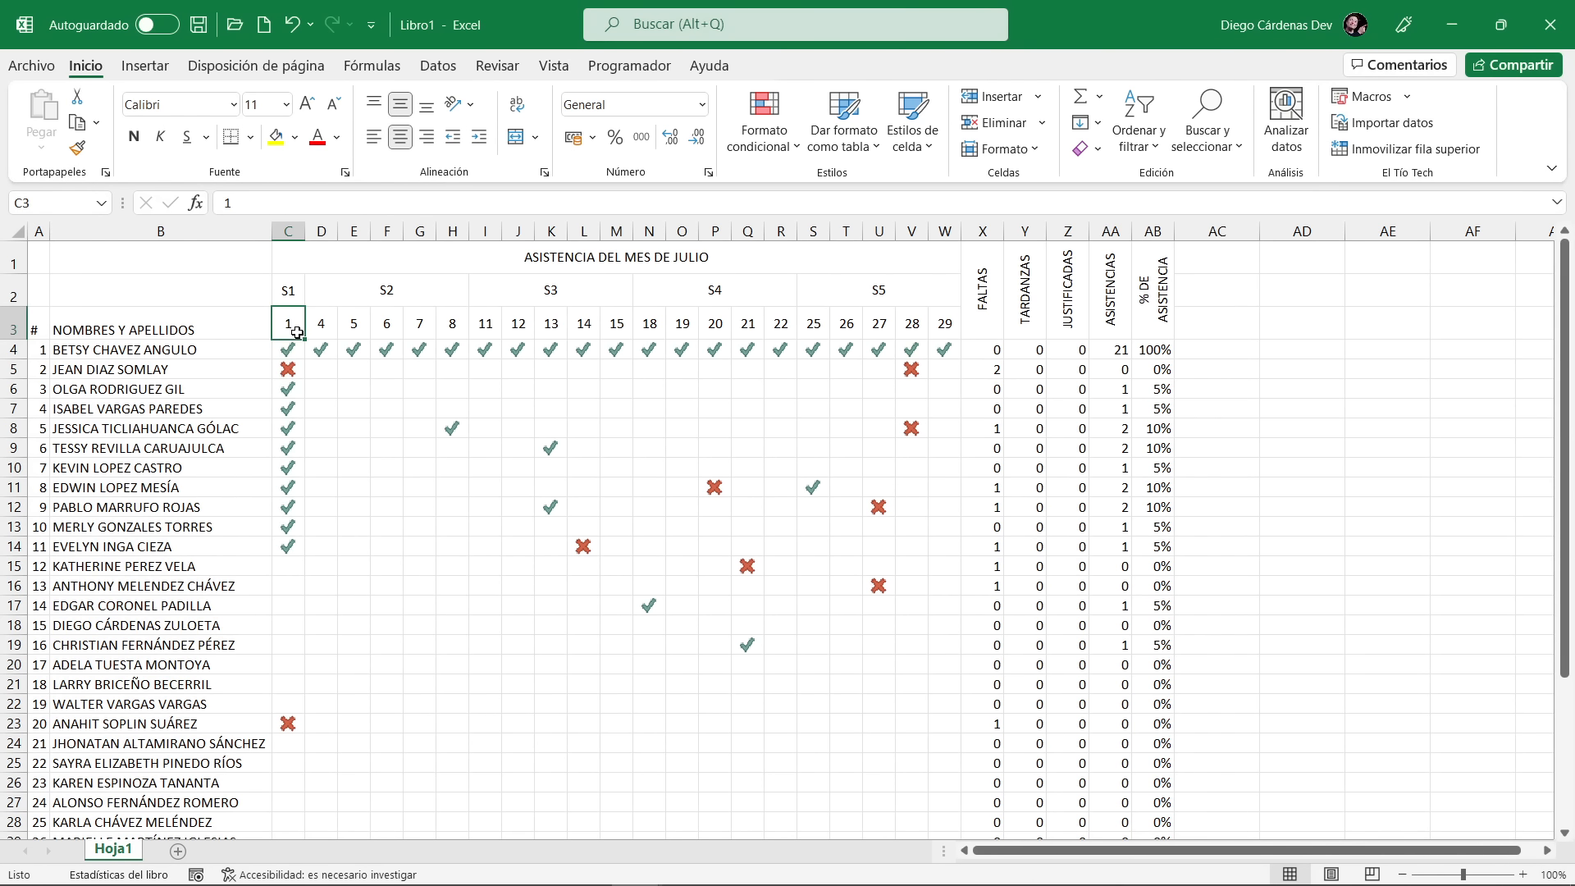
drag(292, 321, 420, 323)
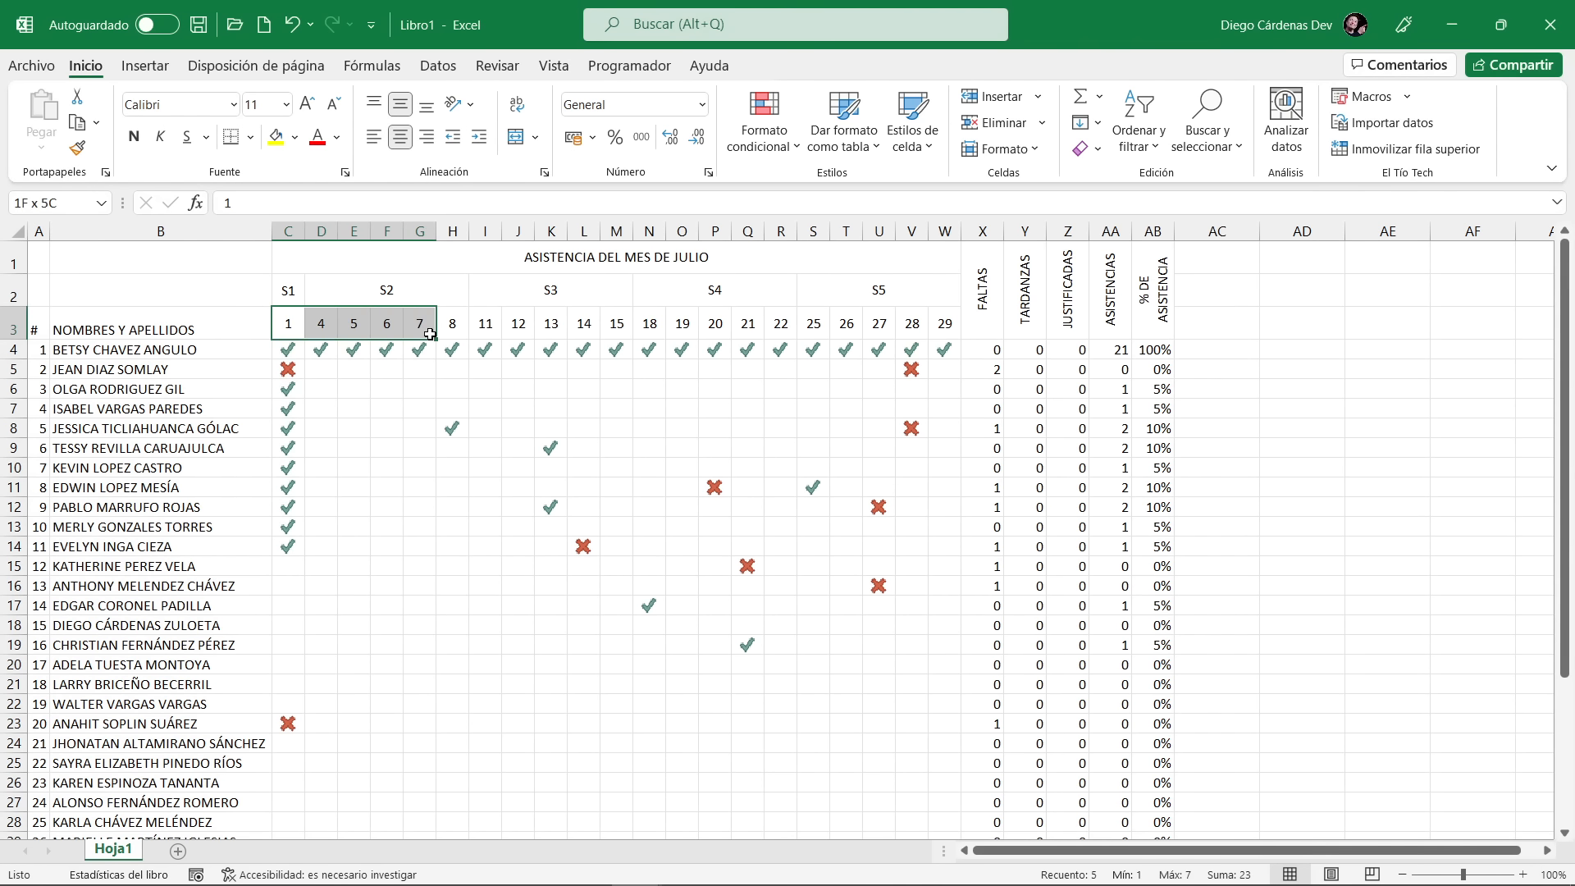
scroll(415, 397, down, 5)
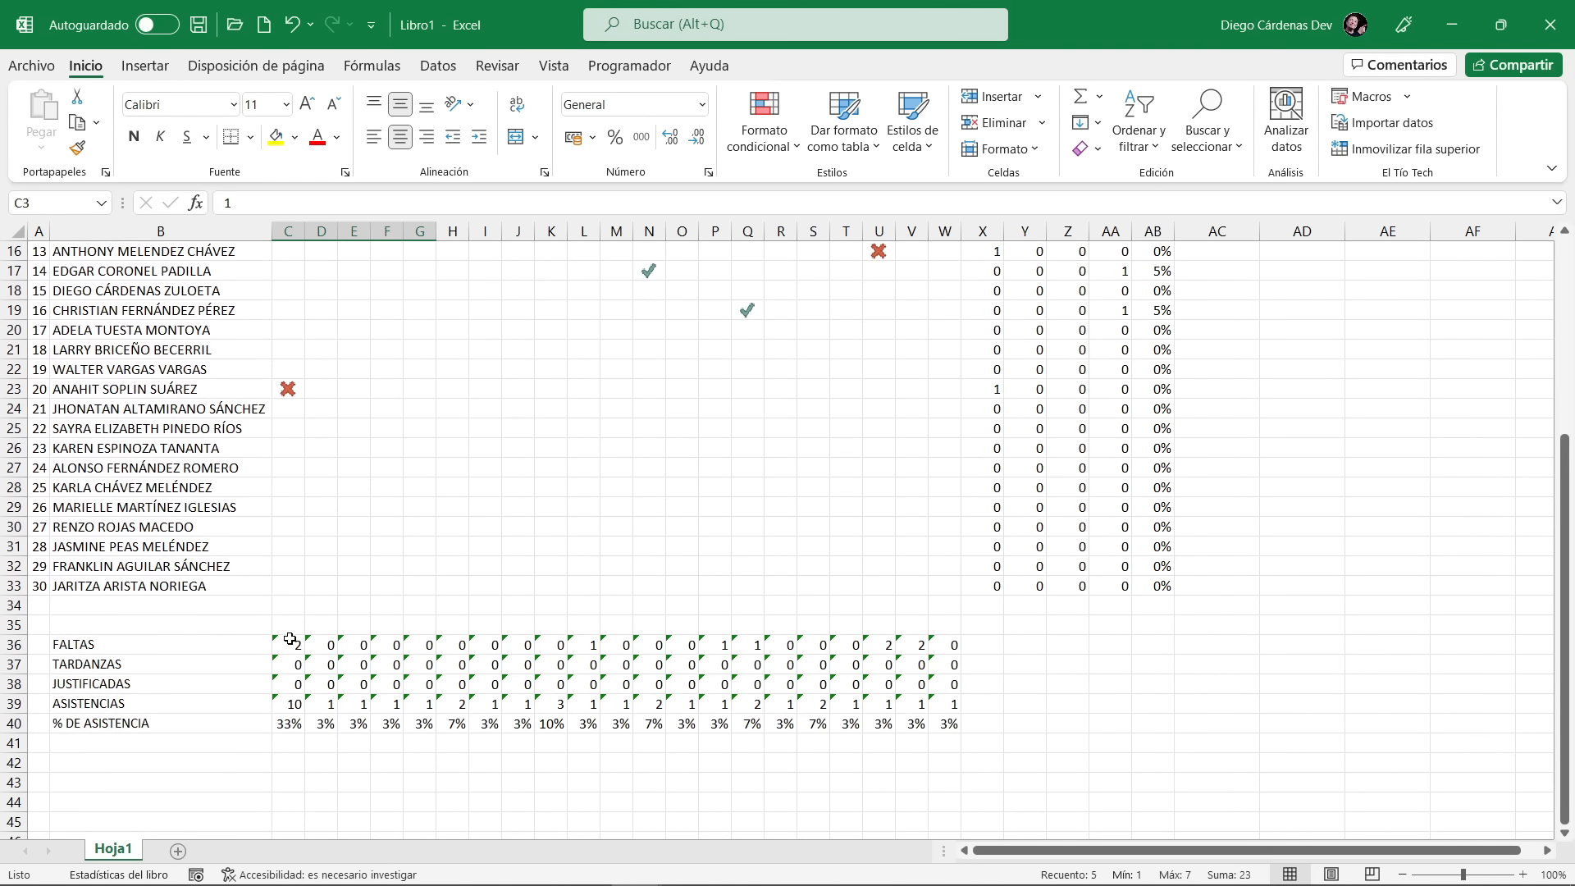
Ignore the adjacent-cells formula error for the whole summary range C36:W39
drag(292, 641, 957, 703)
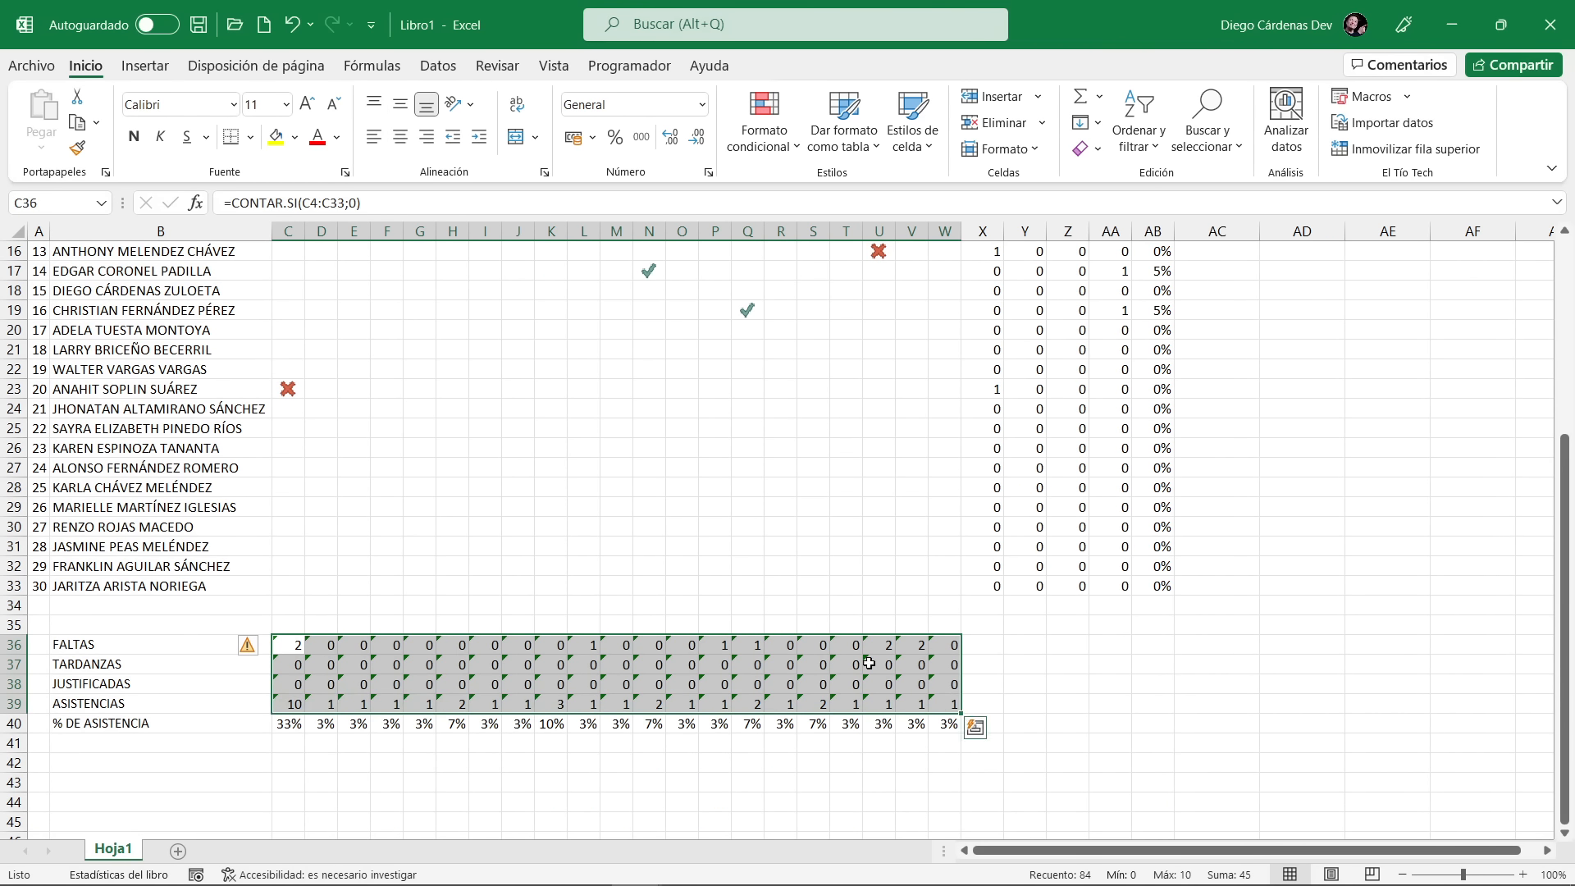
click(251, 647)
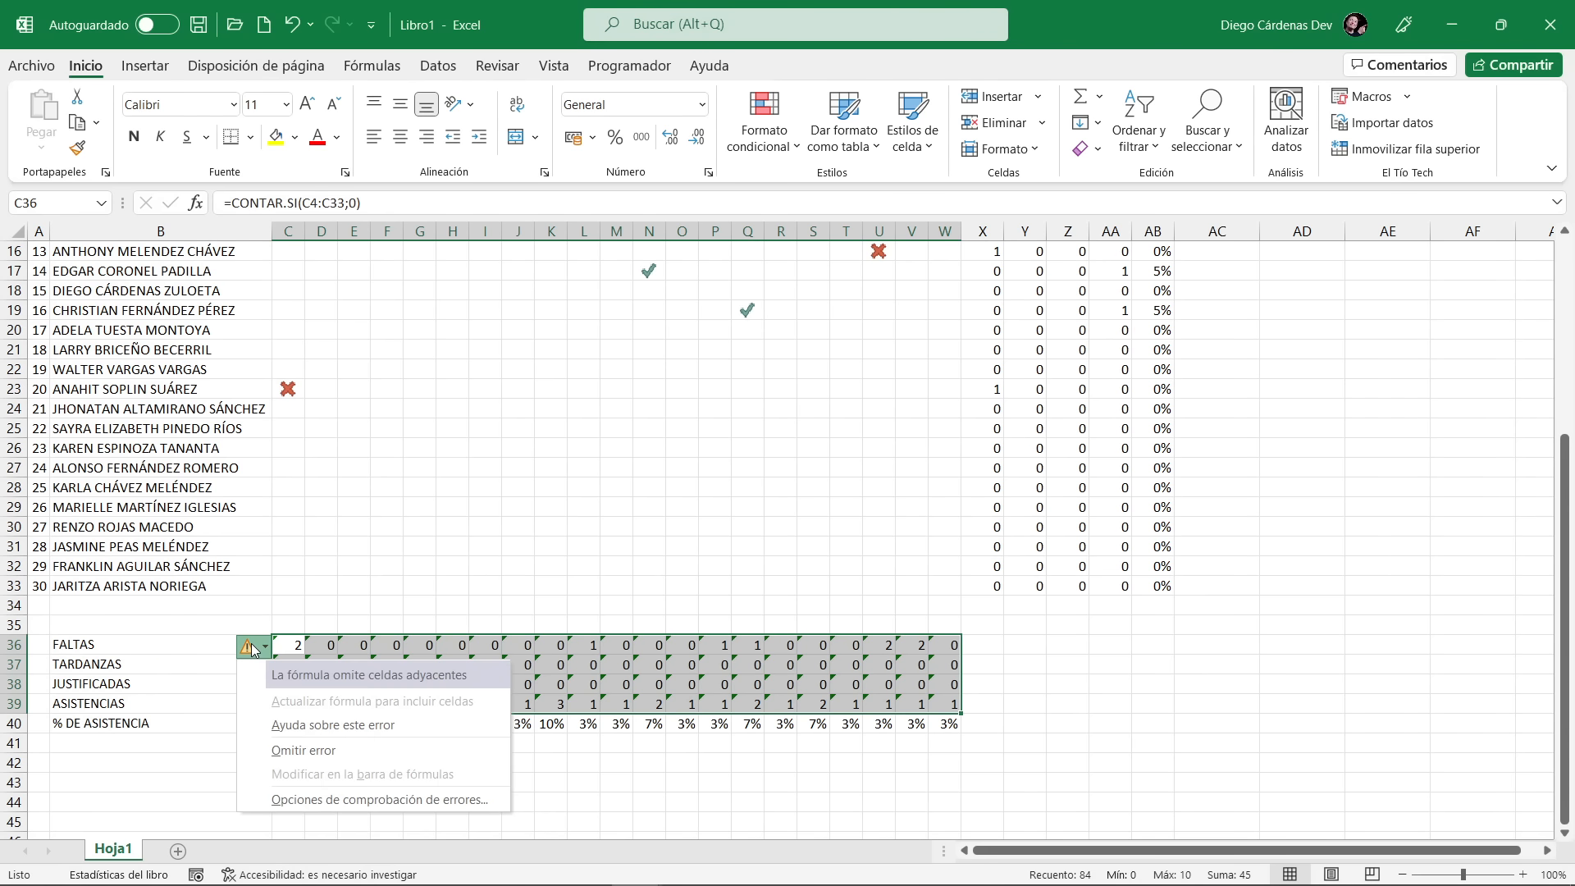
click(304, 750)
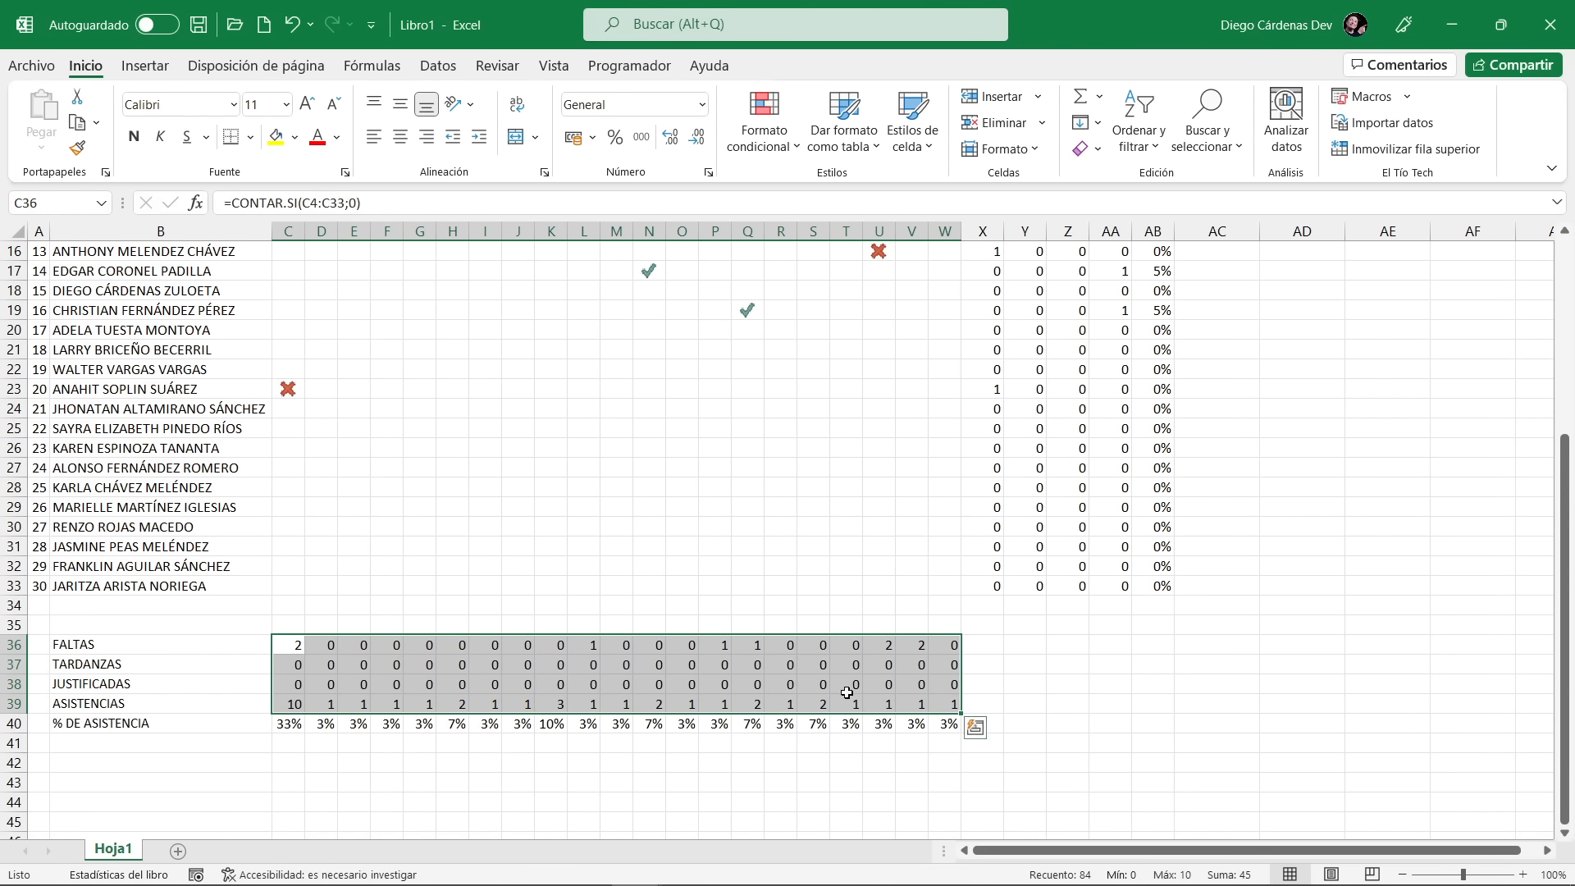
click(949, 721)
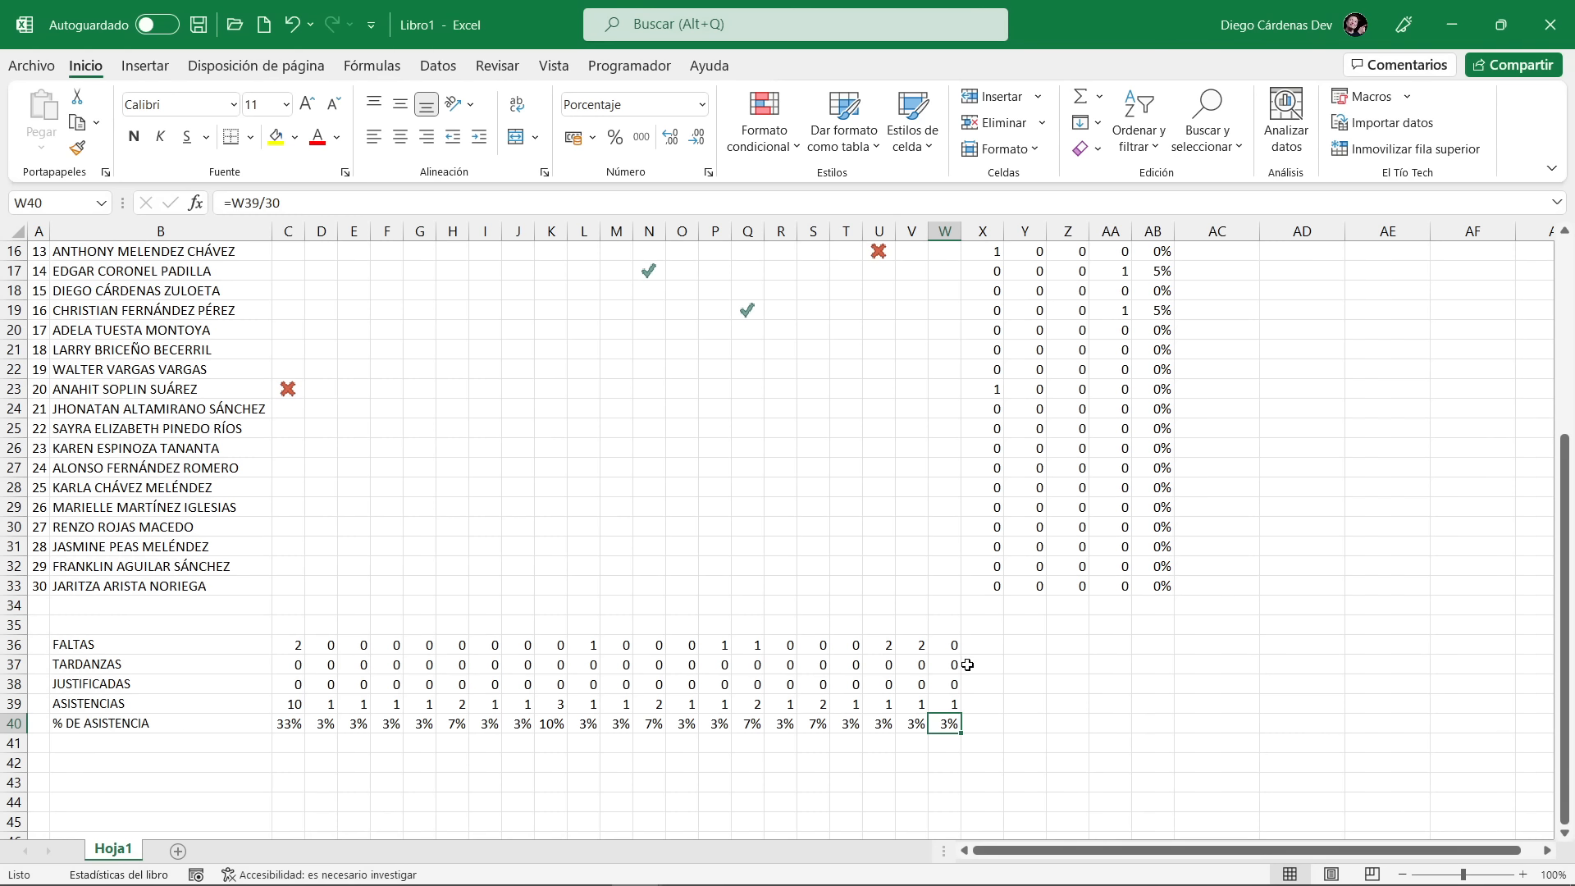
Compare the day headers in C3:W3 with the daily summary rows below the table
scroll(971, 672, up, 5)
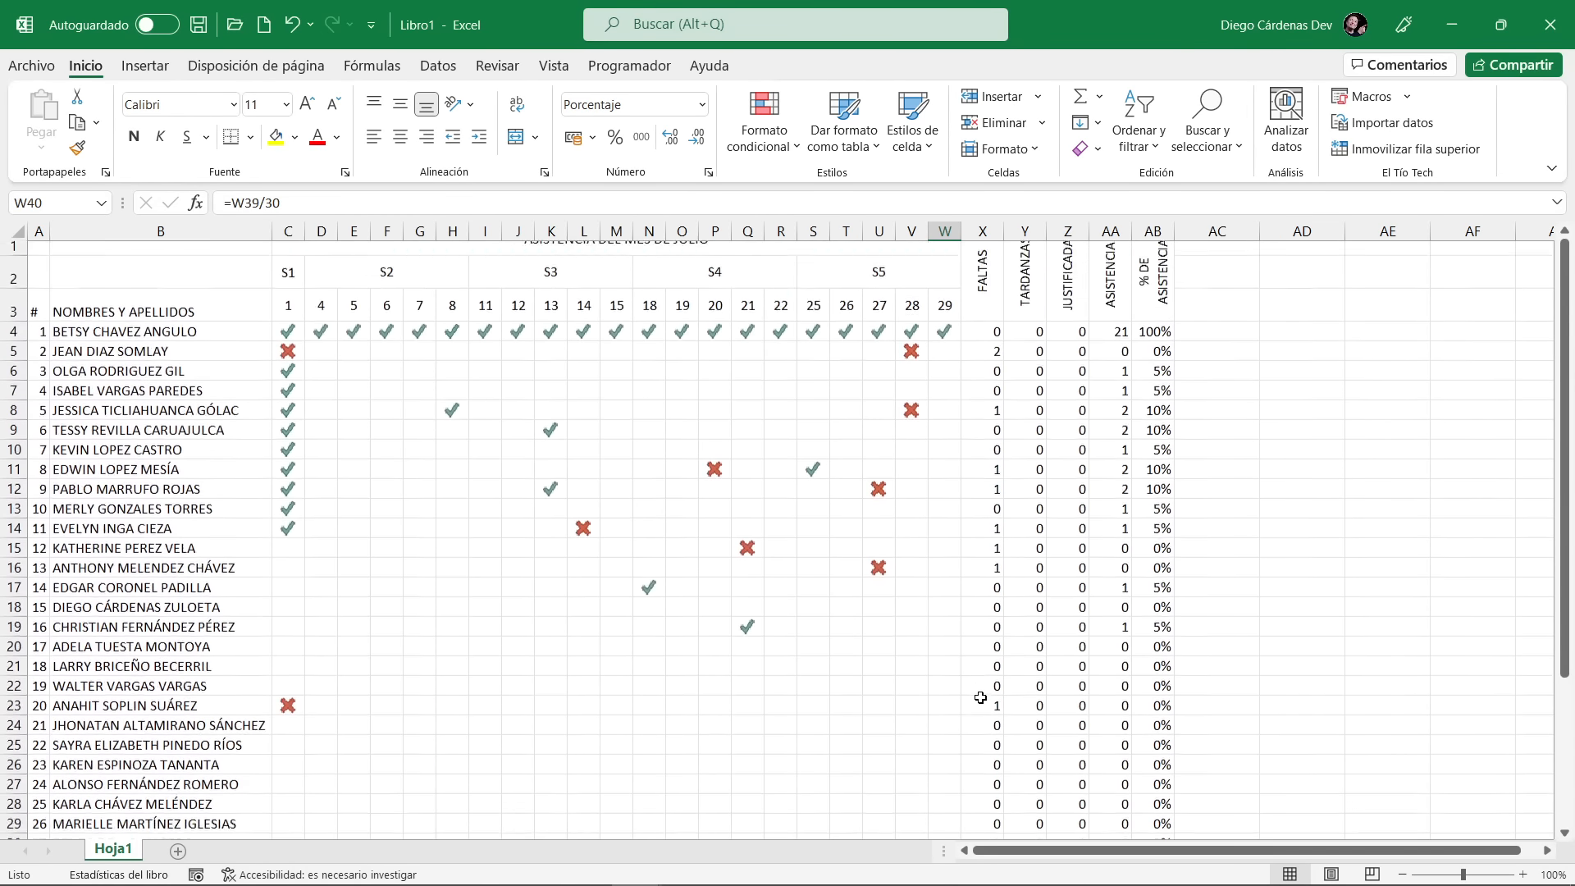
scroll(980, 697, down, 5)
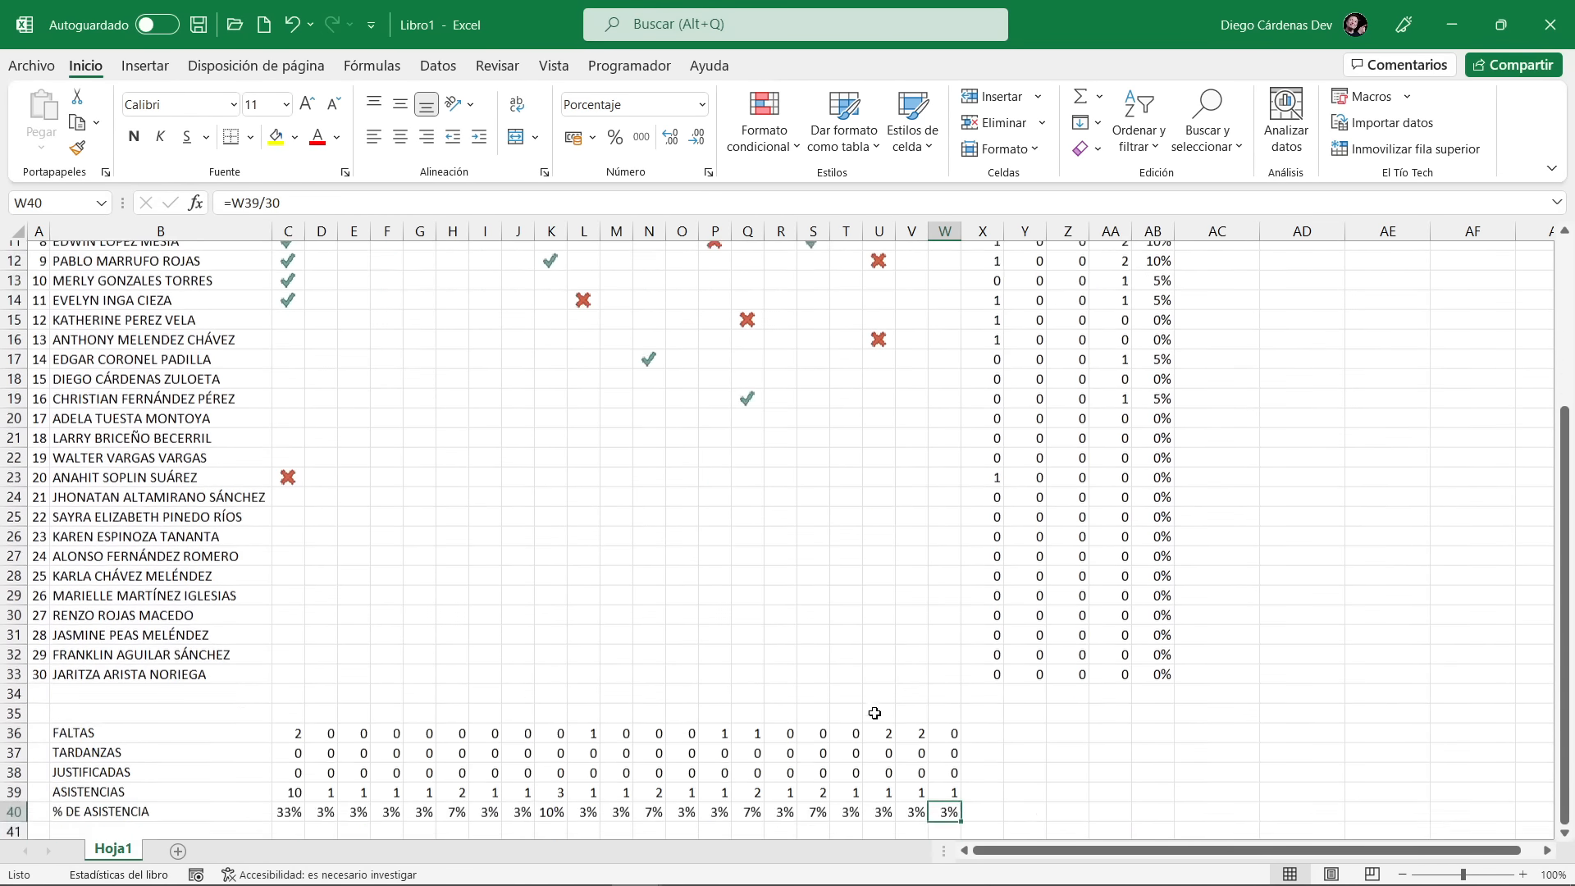
scroll(873, 716, up, 5)
drag(297, 323, 948, 319)
scroll(944, 329, down, 3)
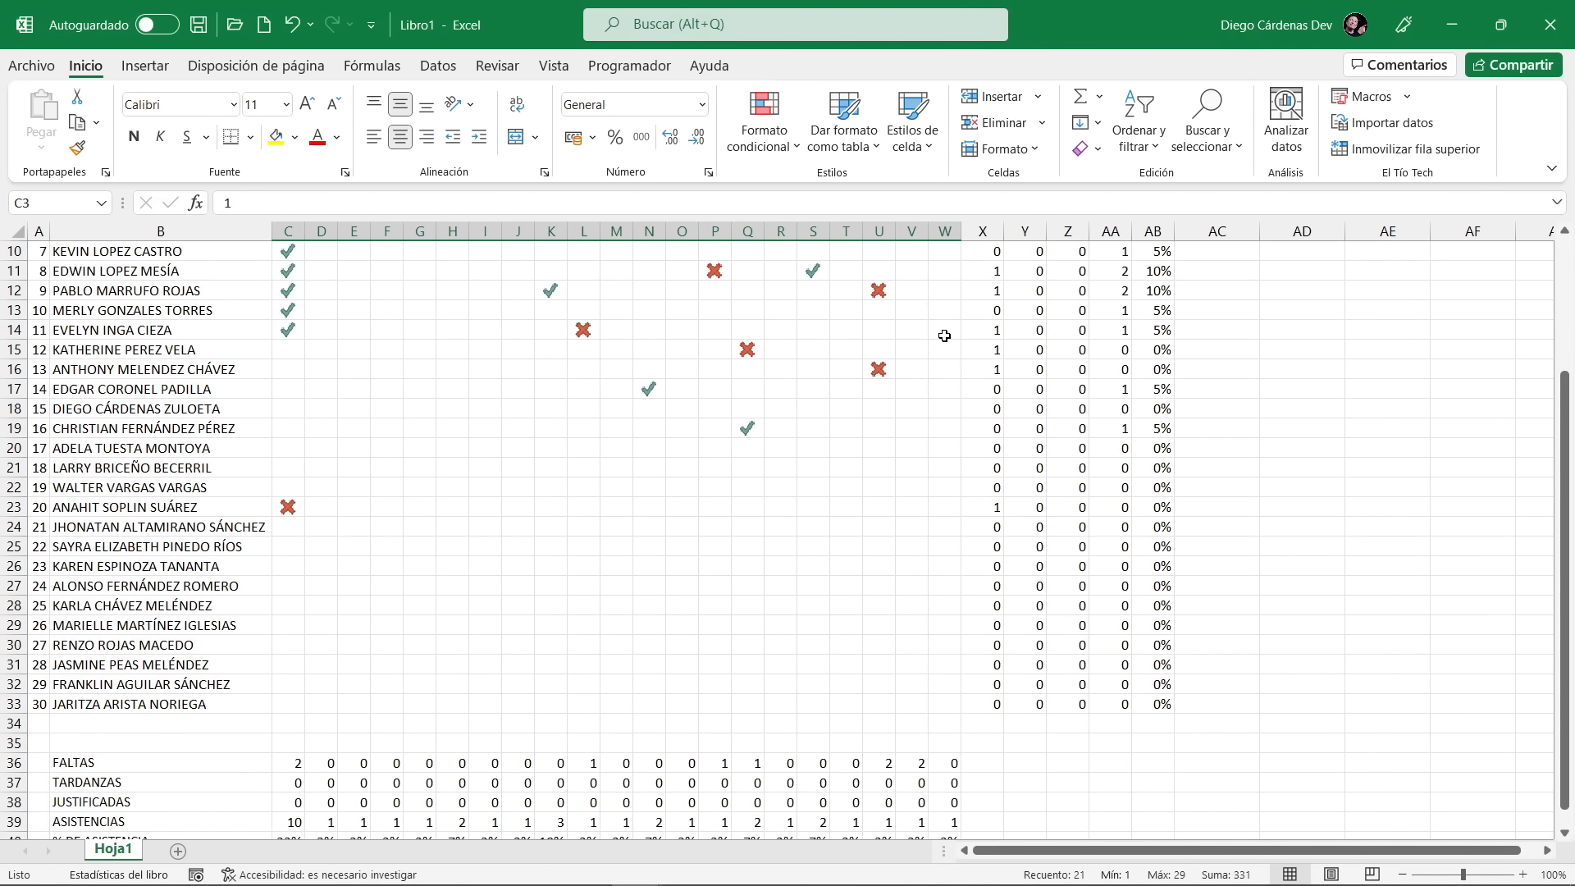
scroll(878, 411, down, 2)
scroll(785, 496, up, 2)
scroll(742, 637, up, 3)
Enter a tardy mark "t" in G10 and a justified absence mark "j" in G13
click(433, 474)
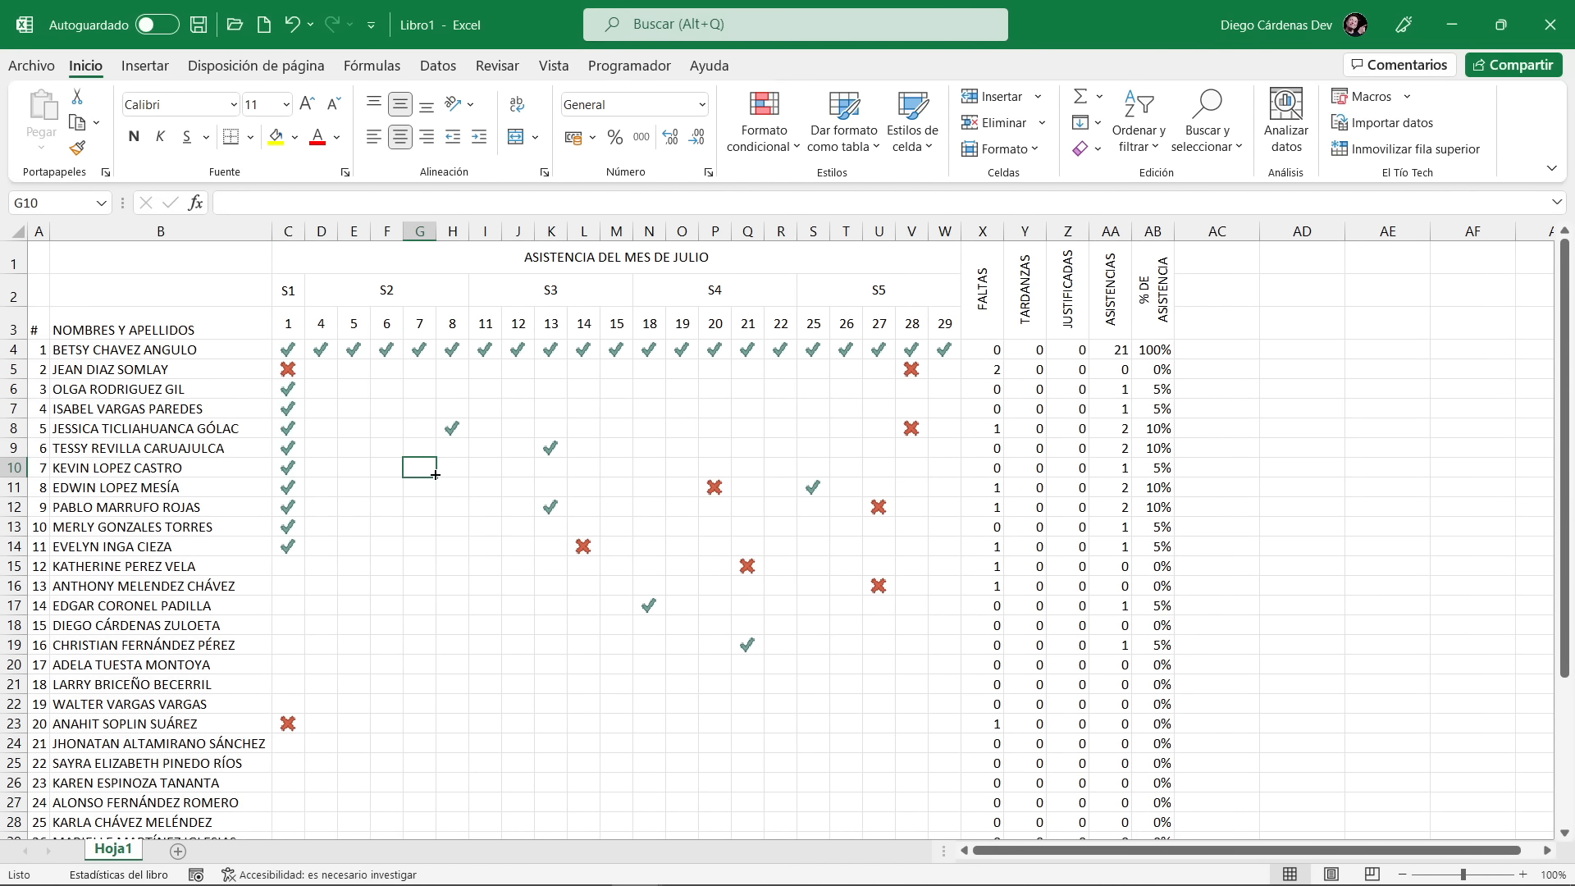
text(t)
click(419, 532)
text(j)
key(Tab)
key(Tab)
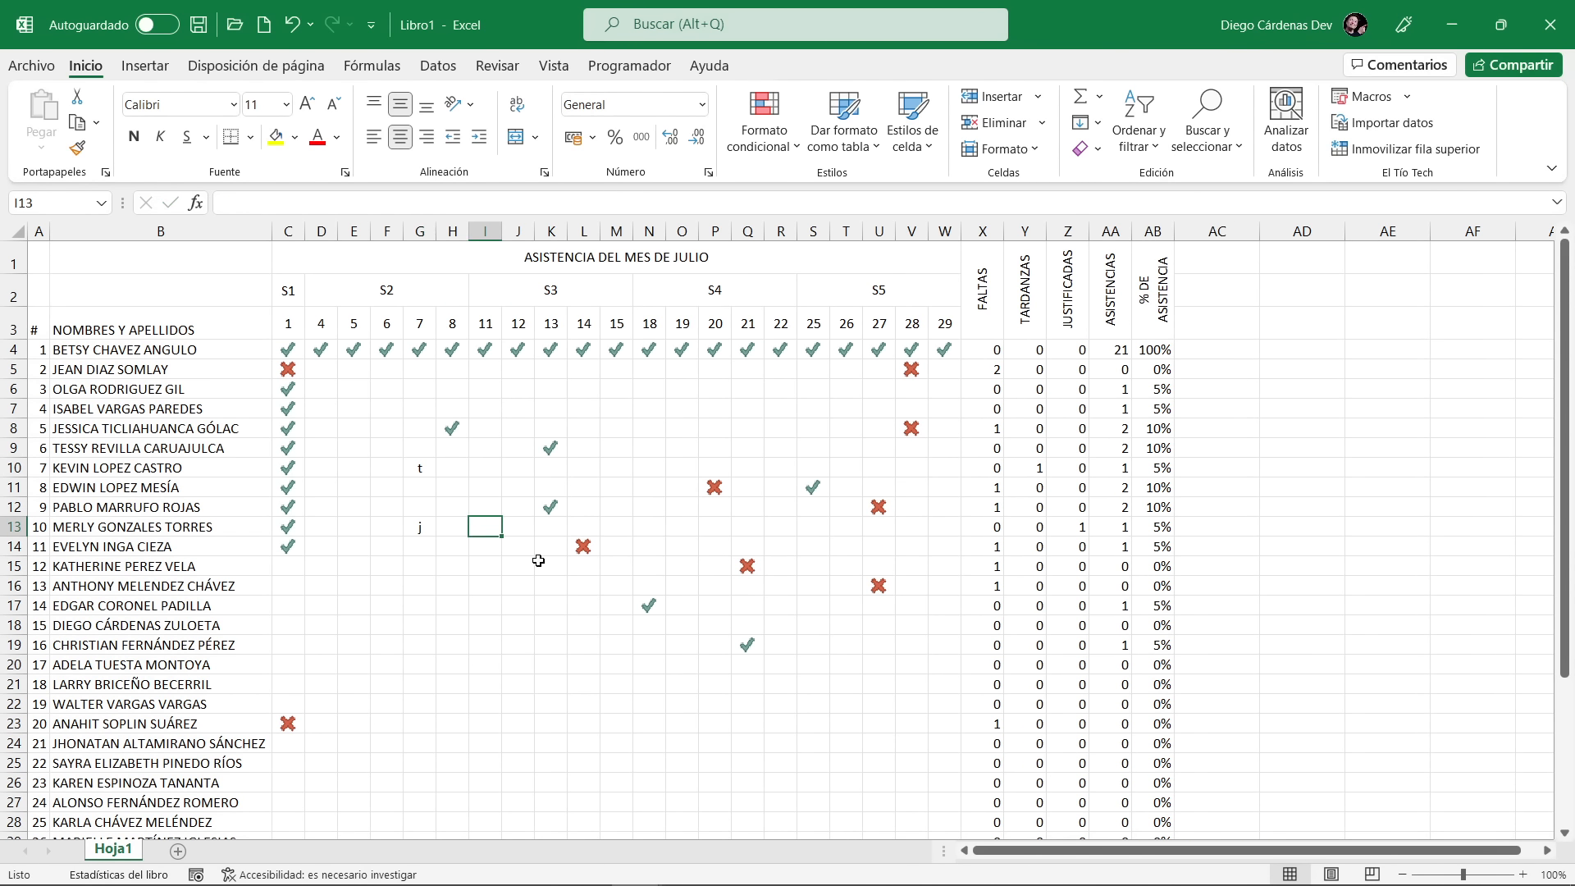
Record an attendance with 1 in N9 and an absence with 0 in Q8, and check the daily summary
click(649, 448)
text(1)
click(747, 428)
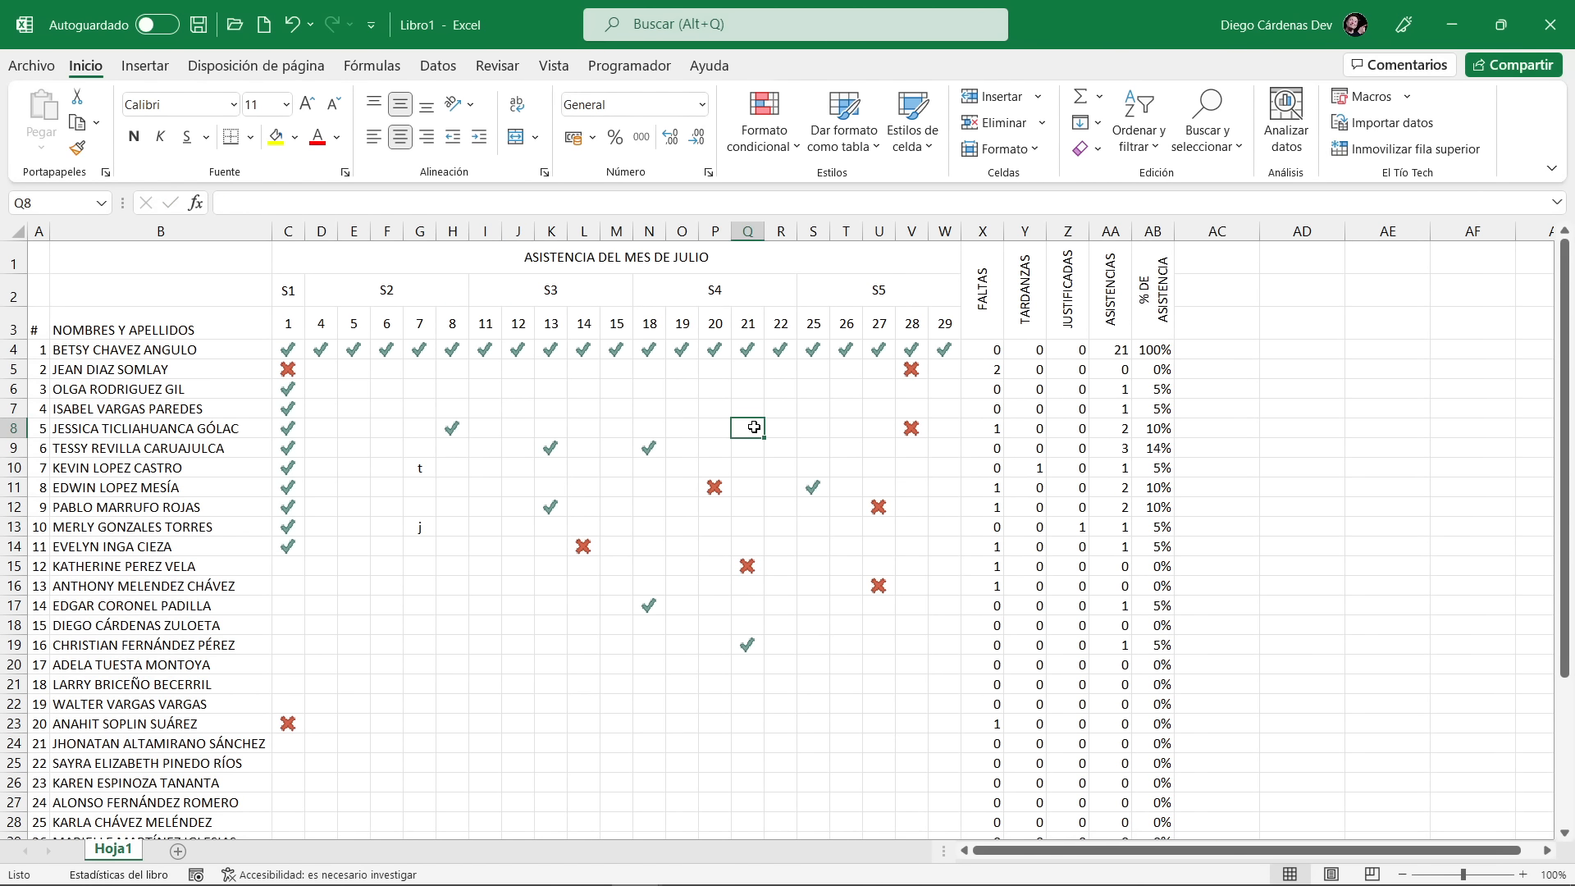
text(0)
click(784, 486)
scroll(781, 509, down, 3)
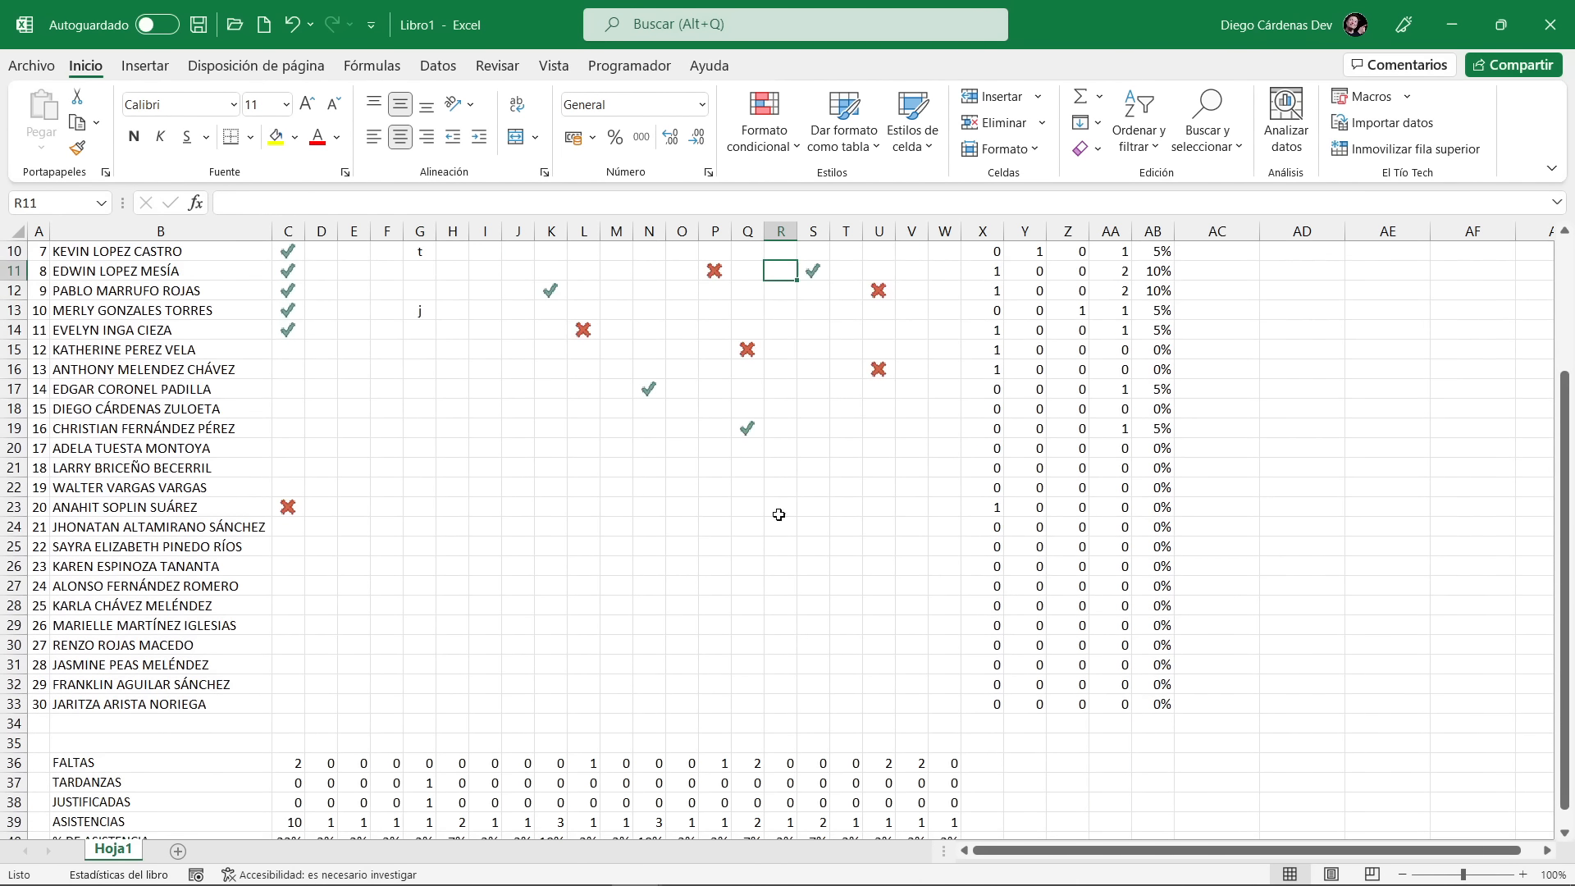
Bold the table's header rows A1:AB3 and the daily summary labels in B36:B40
scroll(782, 541, up, 3)
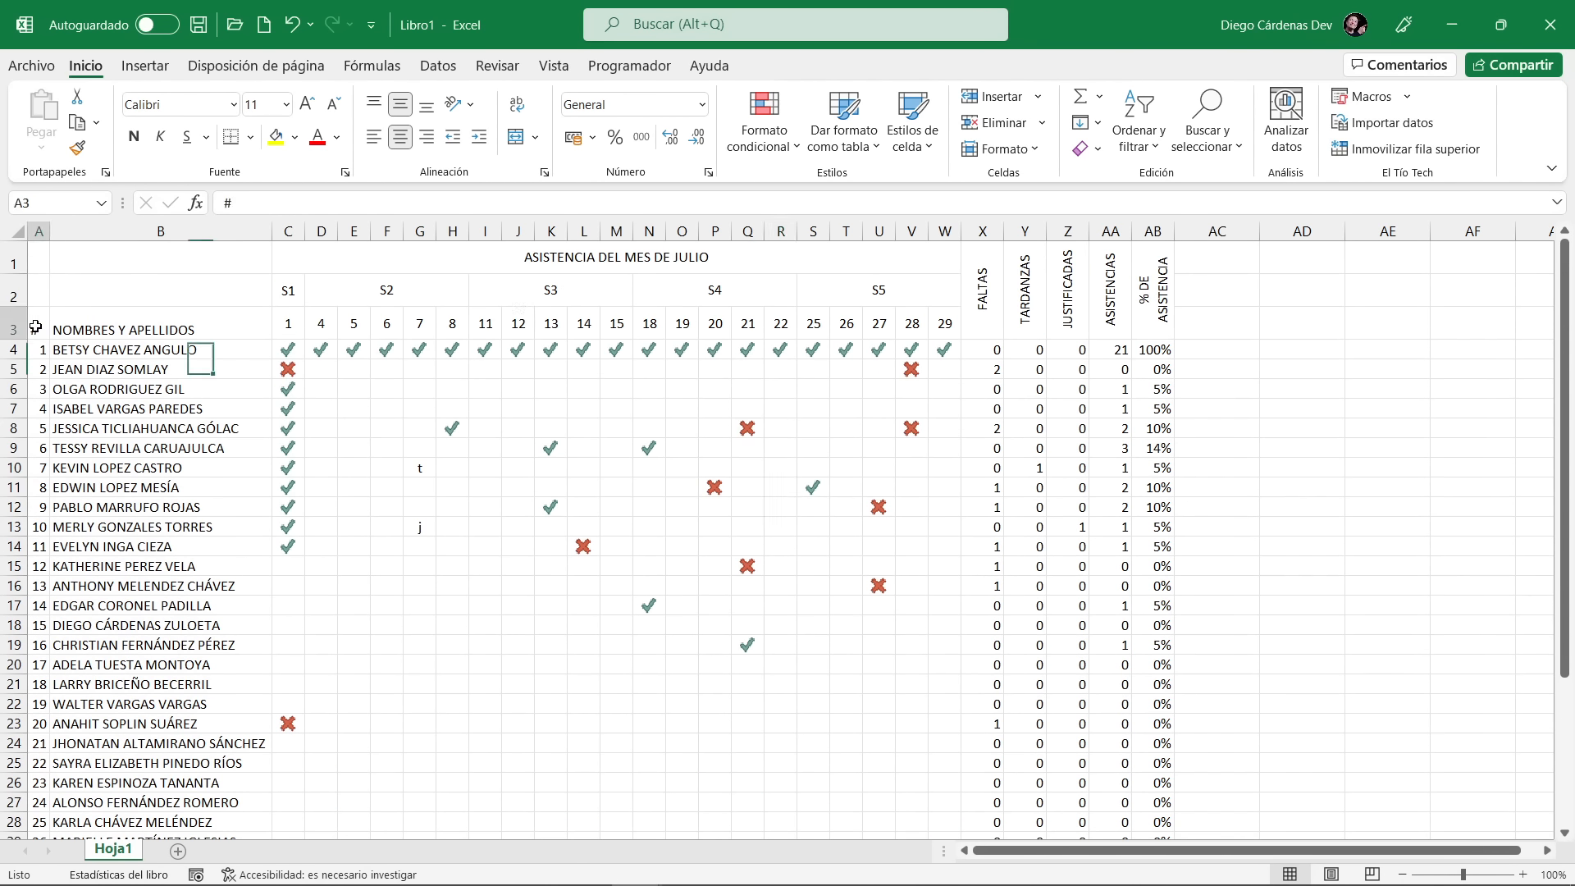
drag(37, 328, 1171, 311)
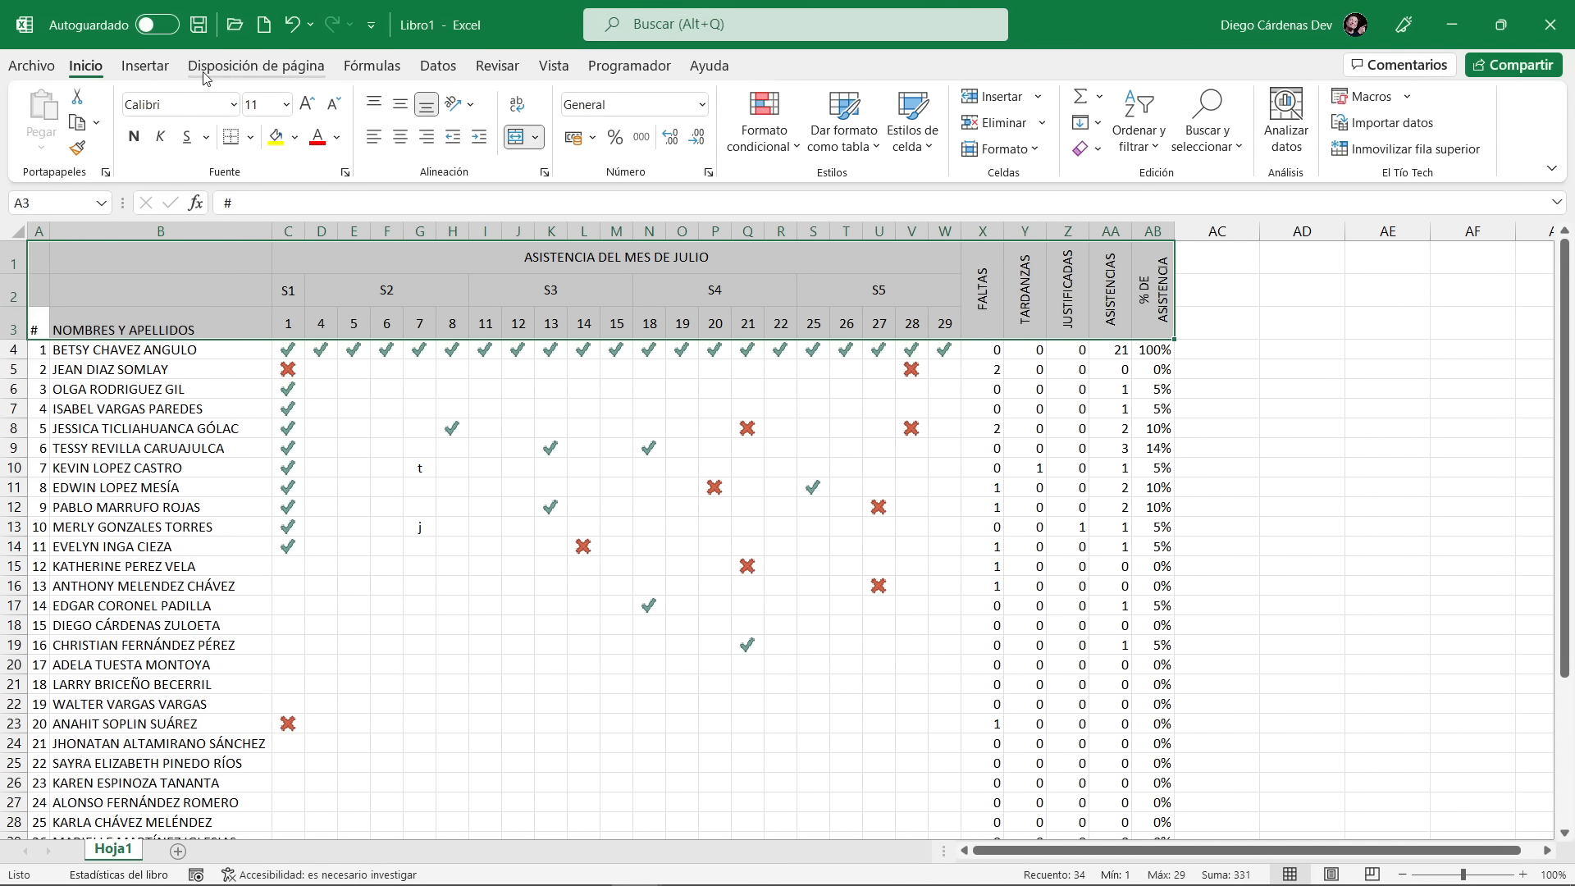
click(135, 144)
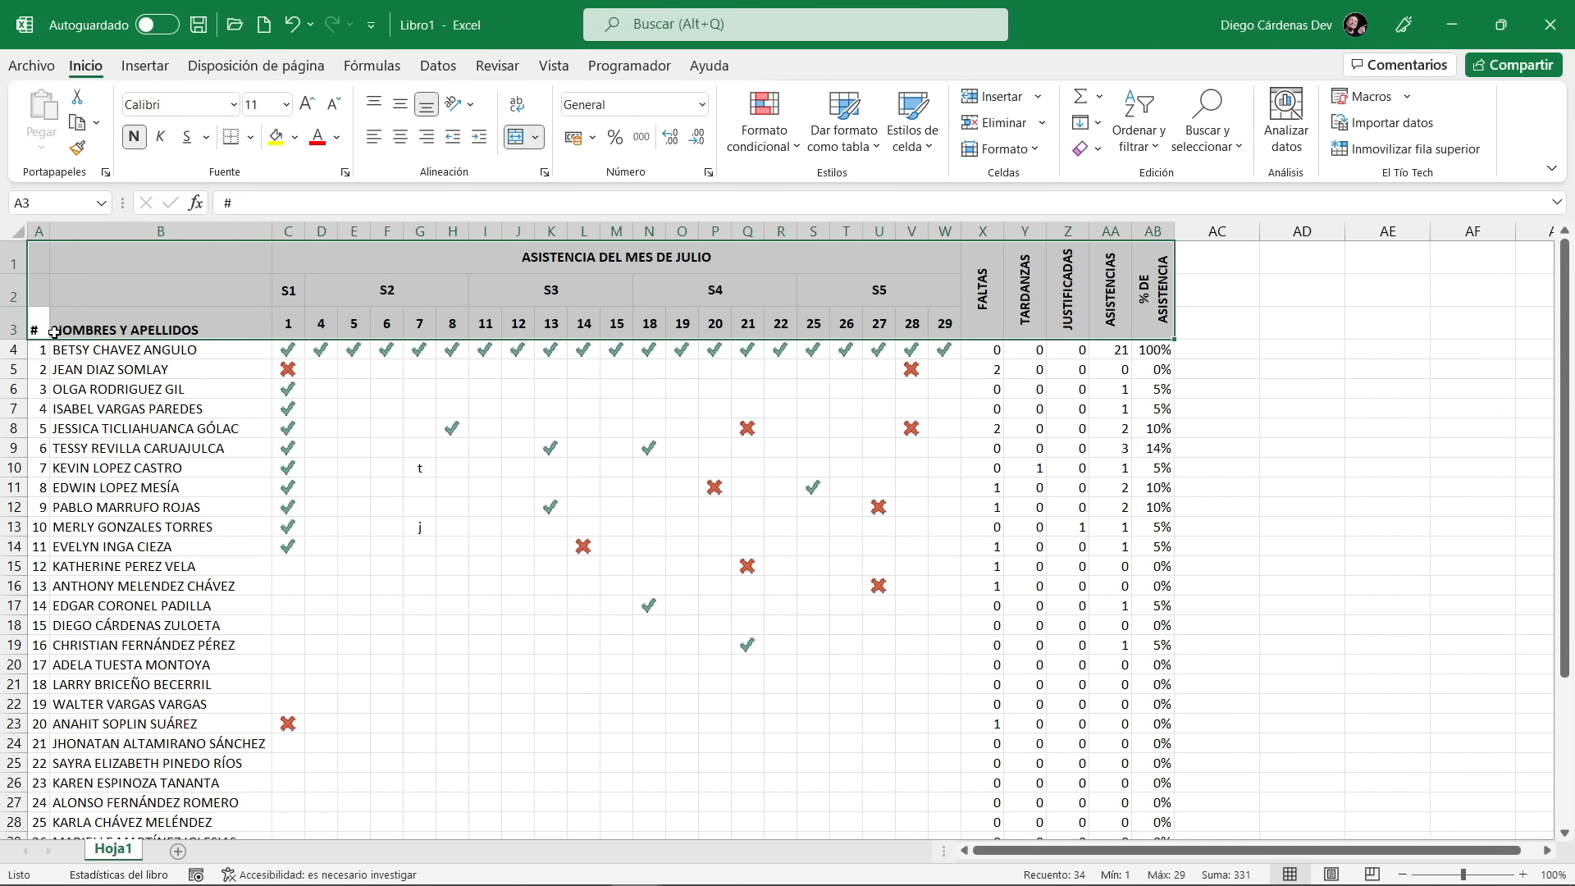
scroll(218, 391, down, 5)
drag(82, 643, 95, 723)
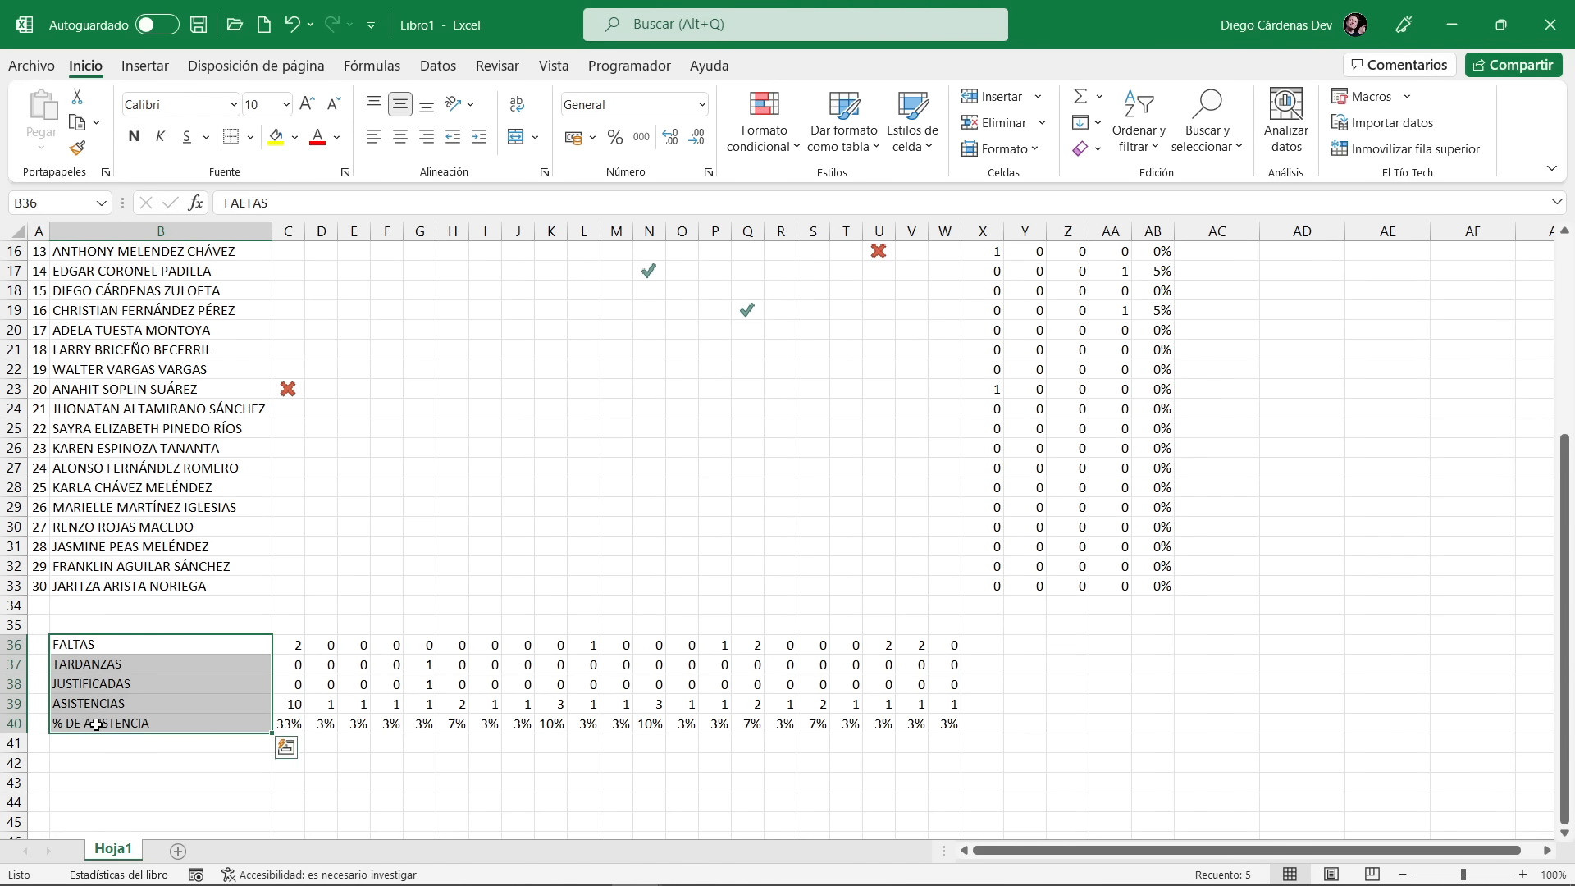
click(134, 136)
click(374, 669)
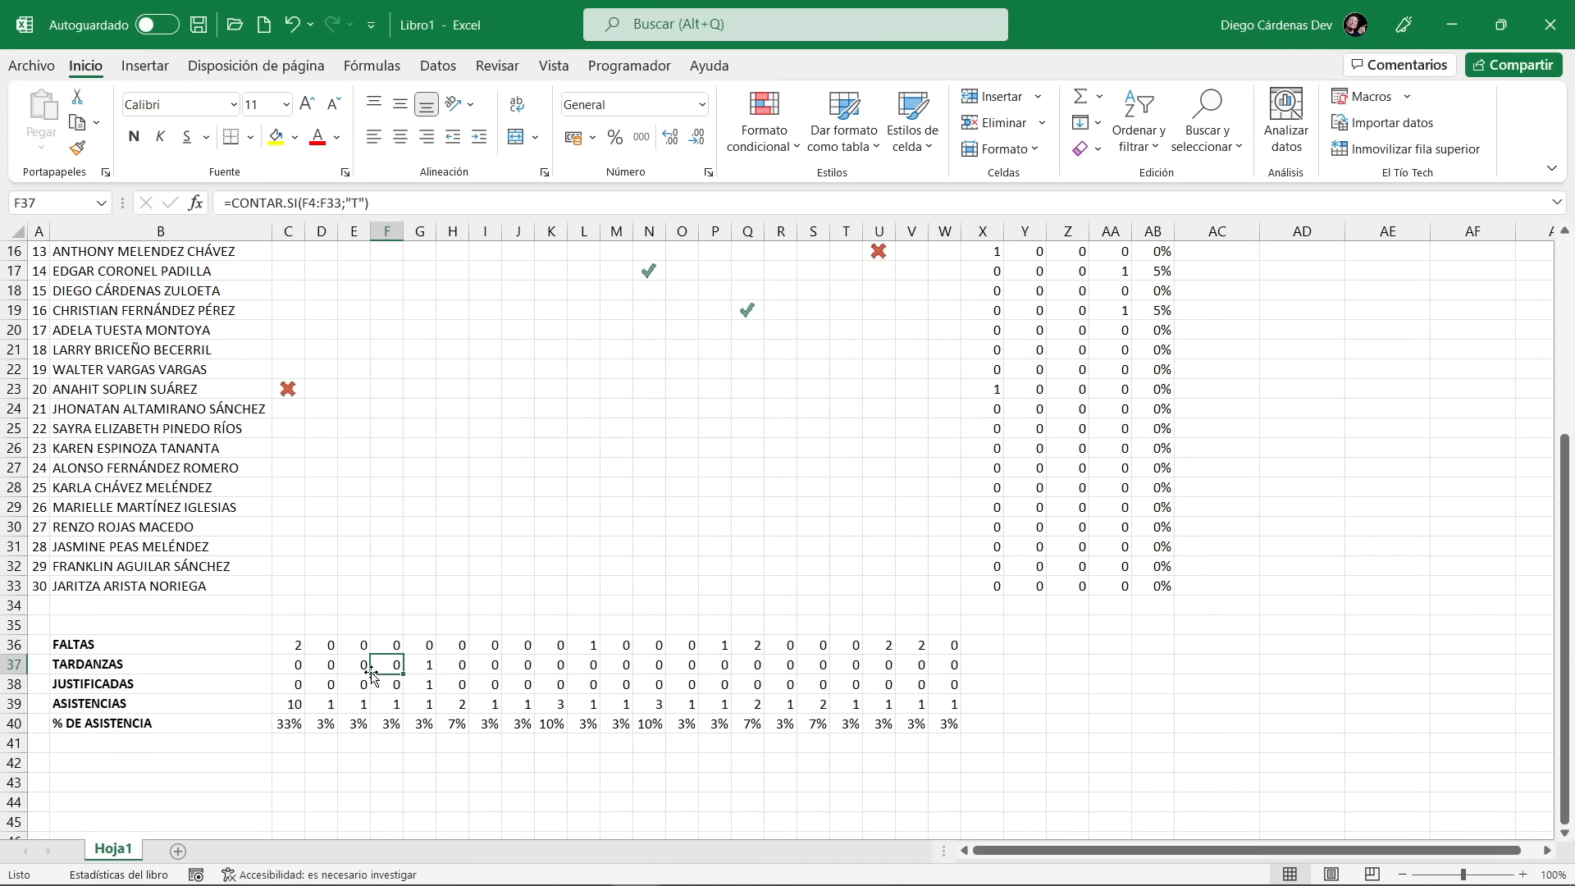
Apply all borders to the attendance grid A3:W33 and to the title and week rows C1:W2
scroll(436, 672, up, 1)
scroll(435, 672, up, 4)
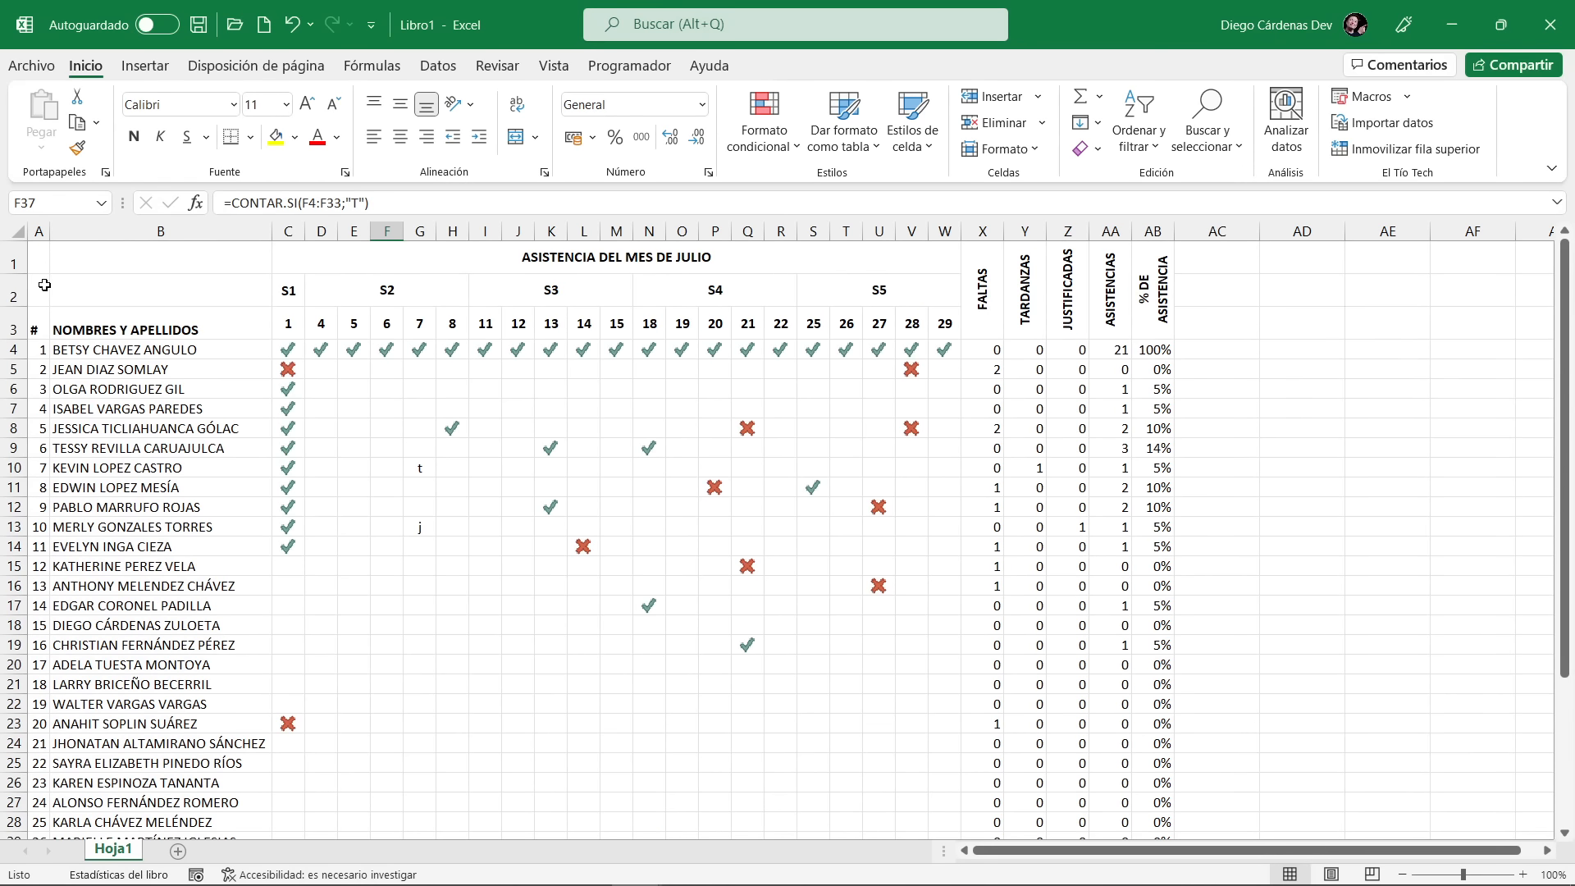
click(35, 330)
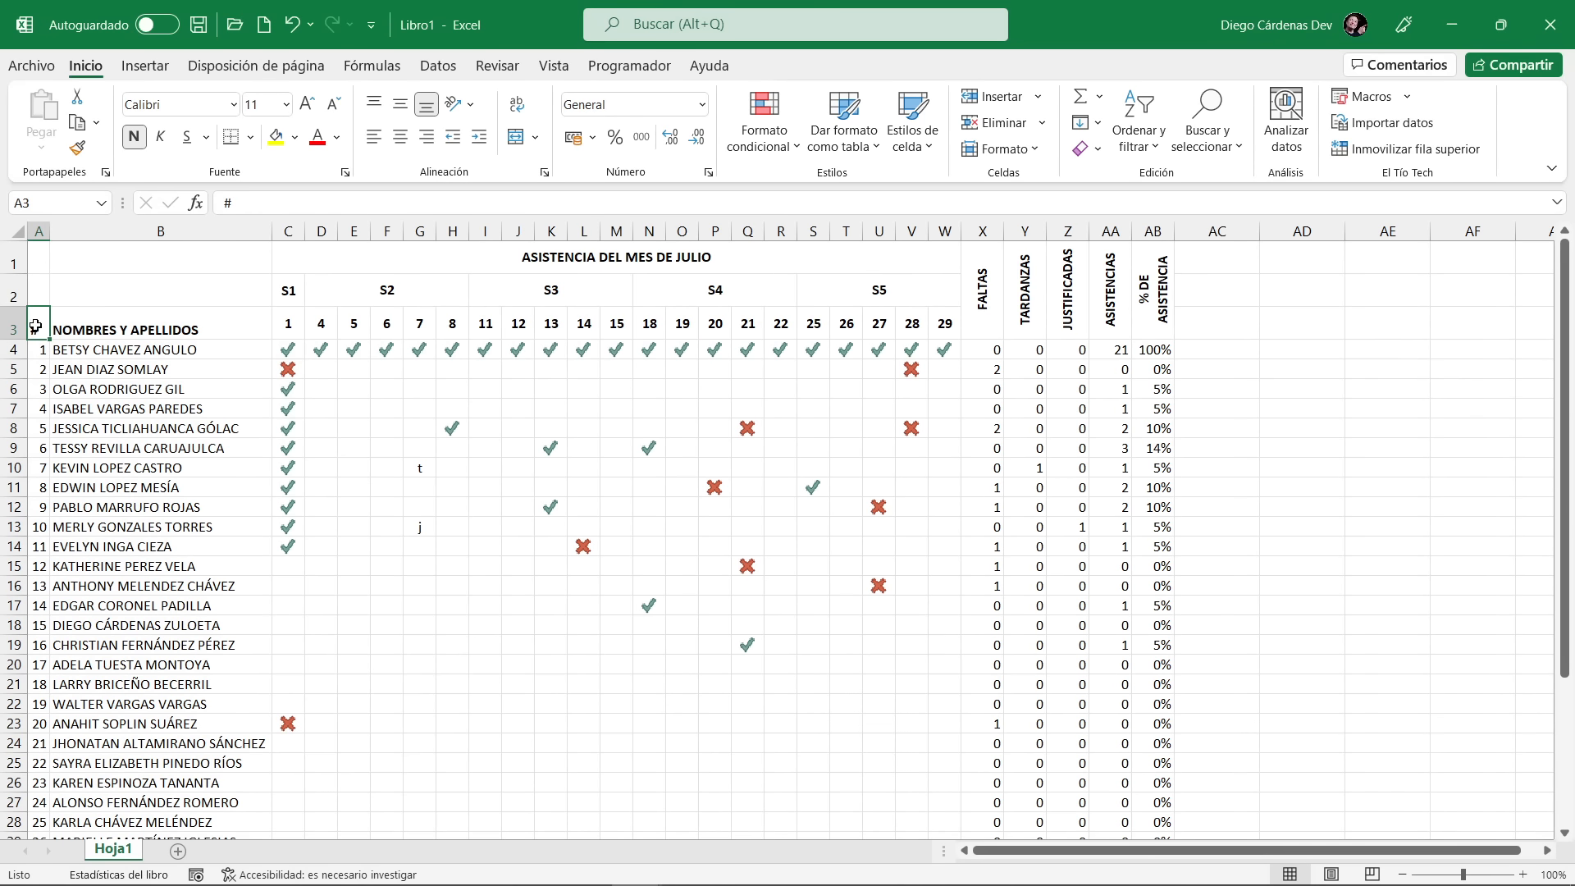
drag(34, 327, 941, 790)
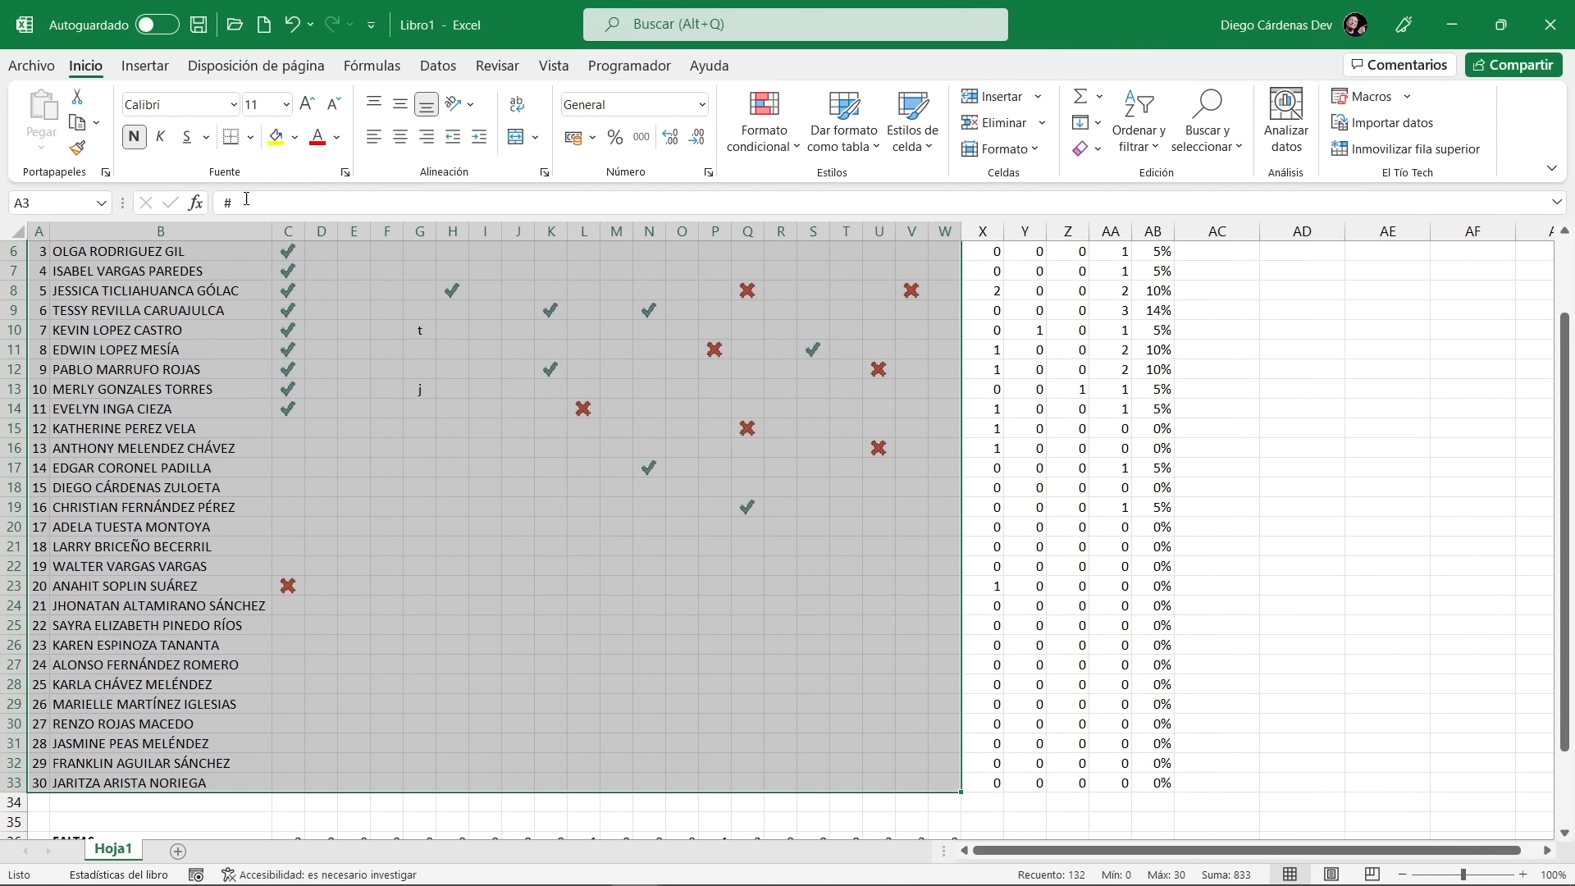
click(251, 137)
click(295, 349)
scroll(581, 504, up, 2)
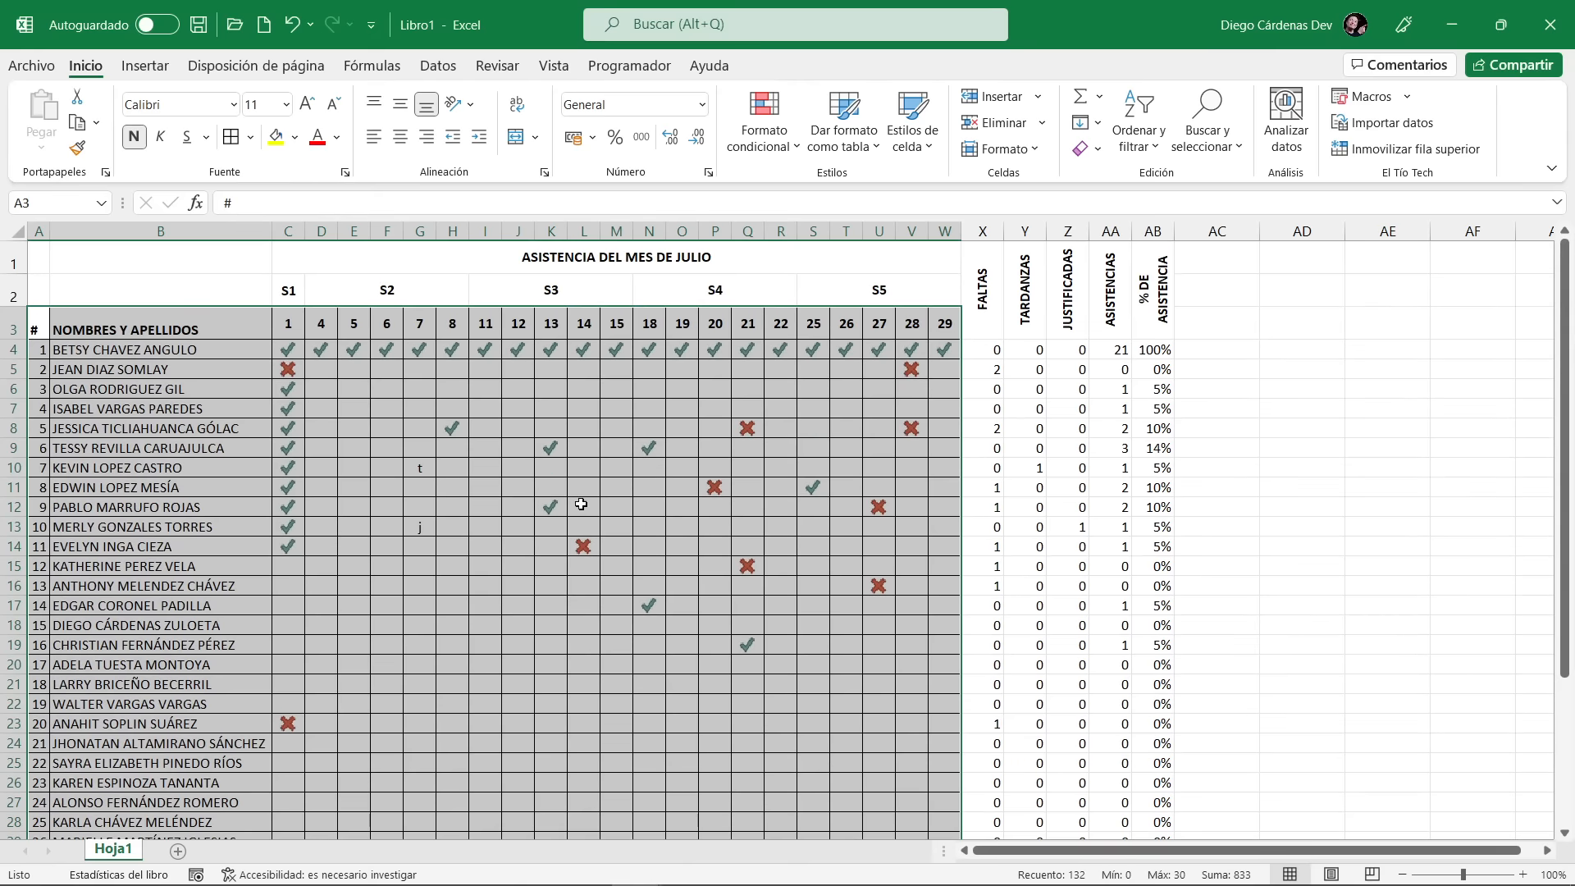
drag(327, 251, 726, 283)
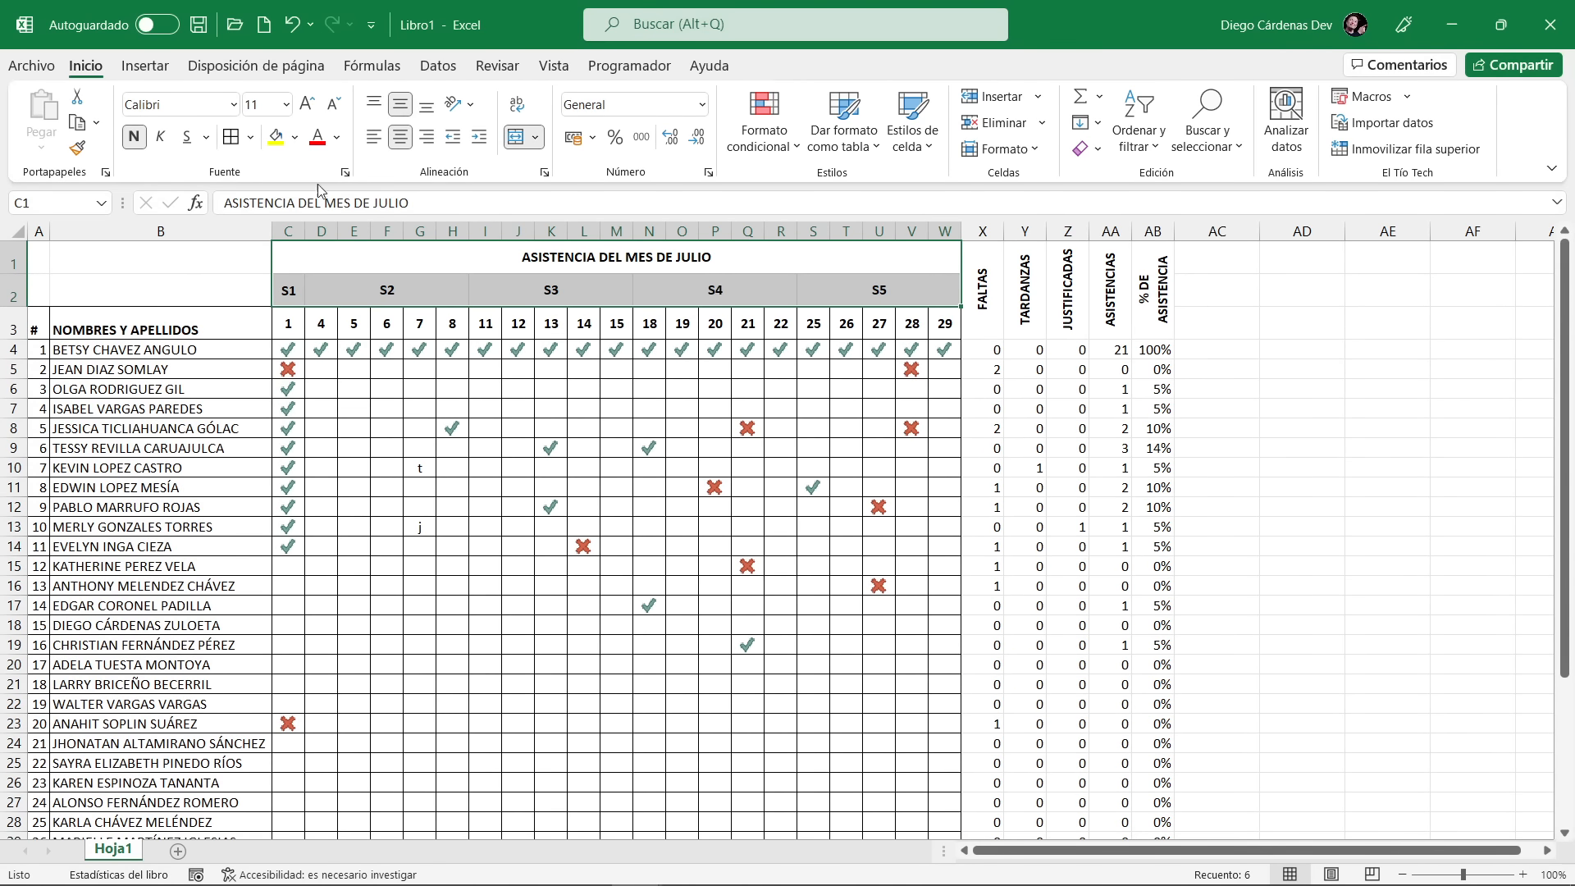
Apply all borders to the per-student totals X1:AB33 and the daily summary B36:W40
drag(988, 290, 1151, 882)
scroll(471, 457, down, 6)
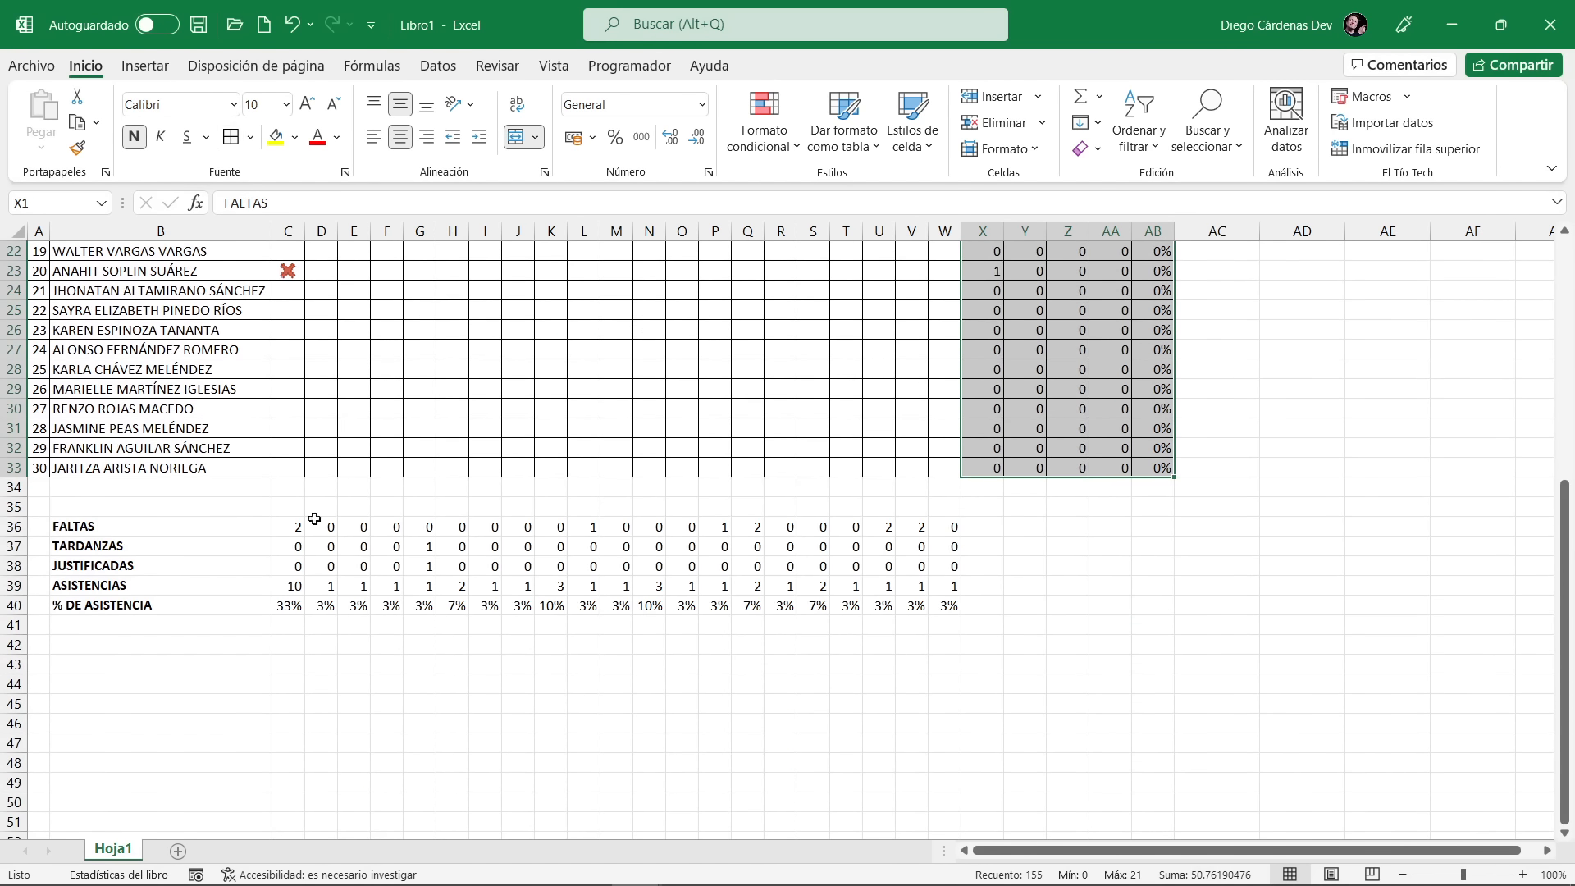
drag(106, 529, 950, 607)
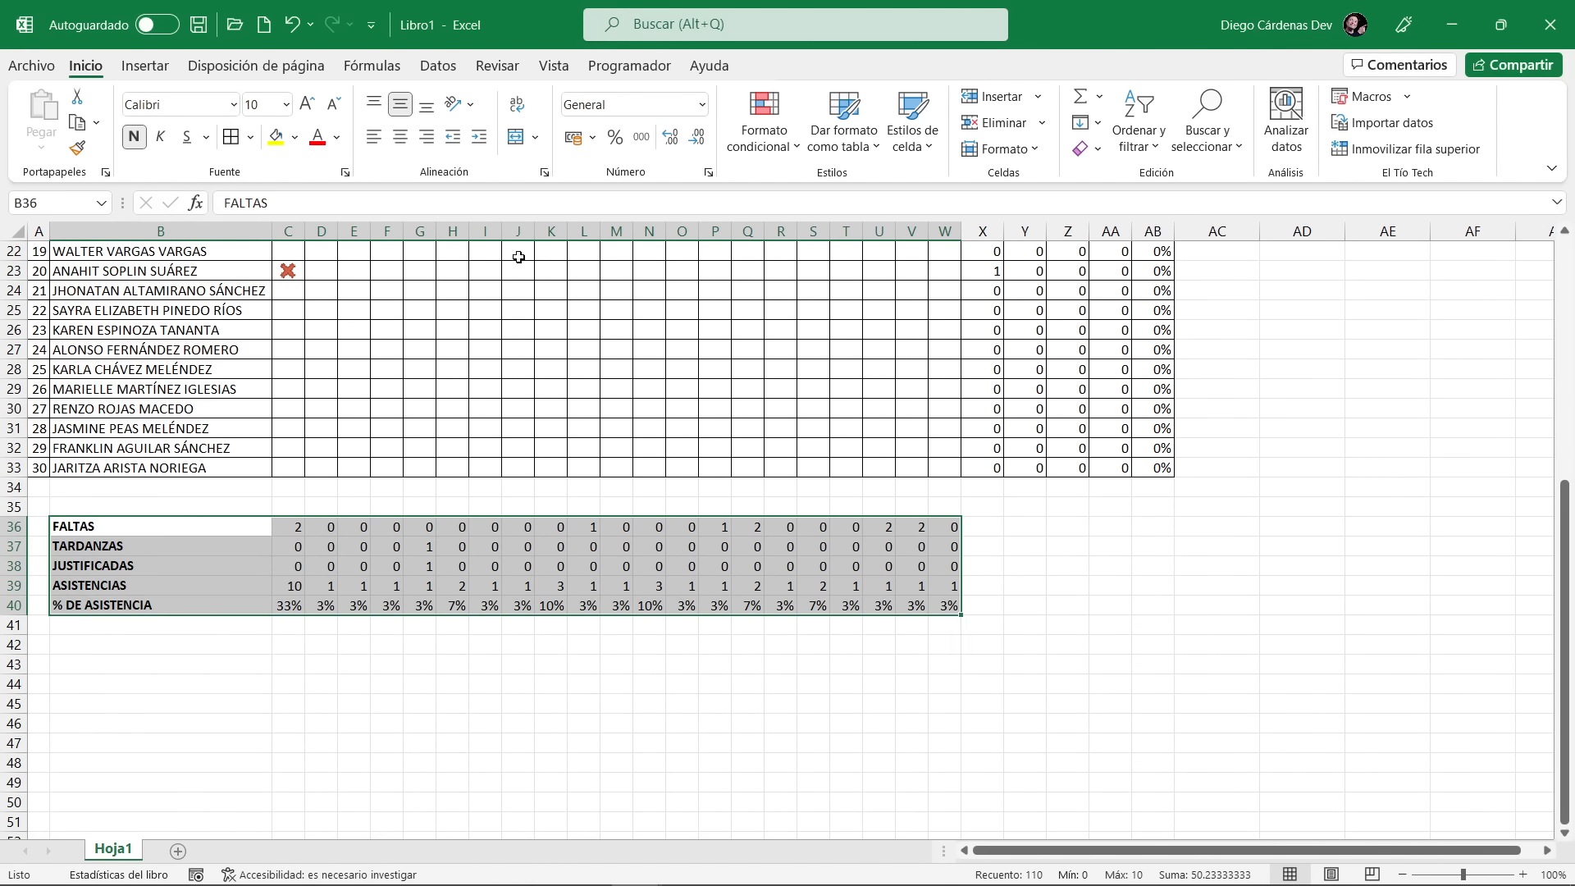
scroll(497, 501, up, 1)
scroll(497, 501, up, 5)
click(495, 488)
scroll(496, 487, up, 2)
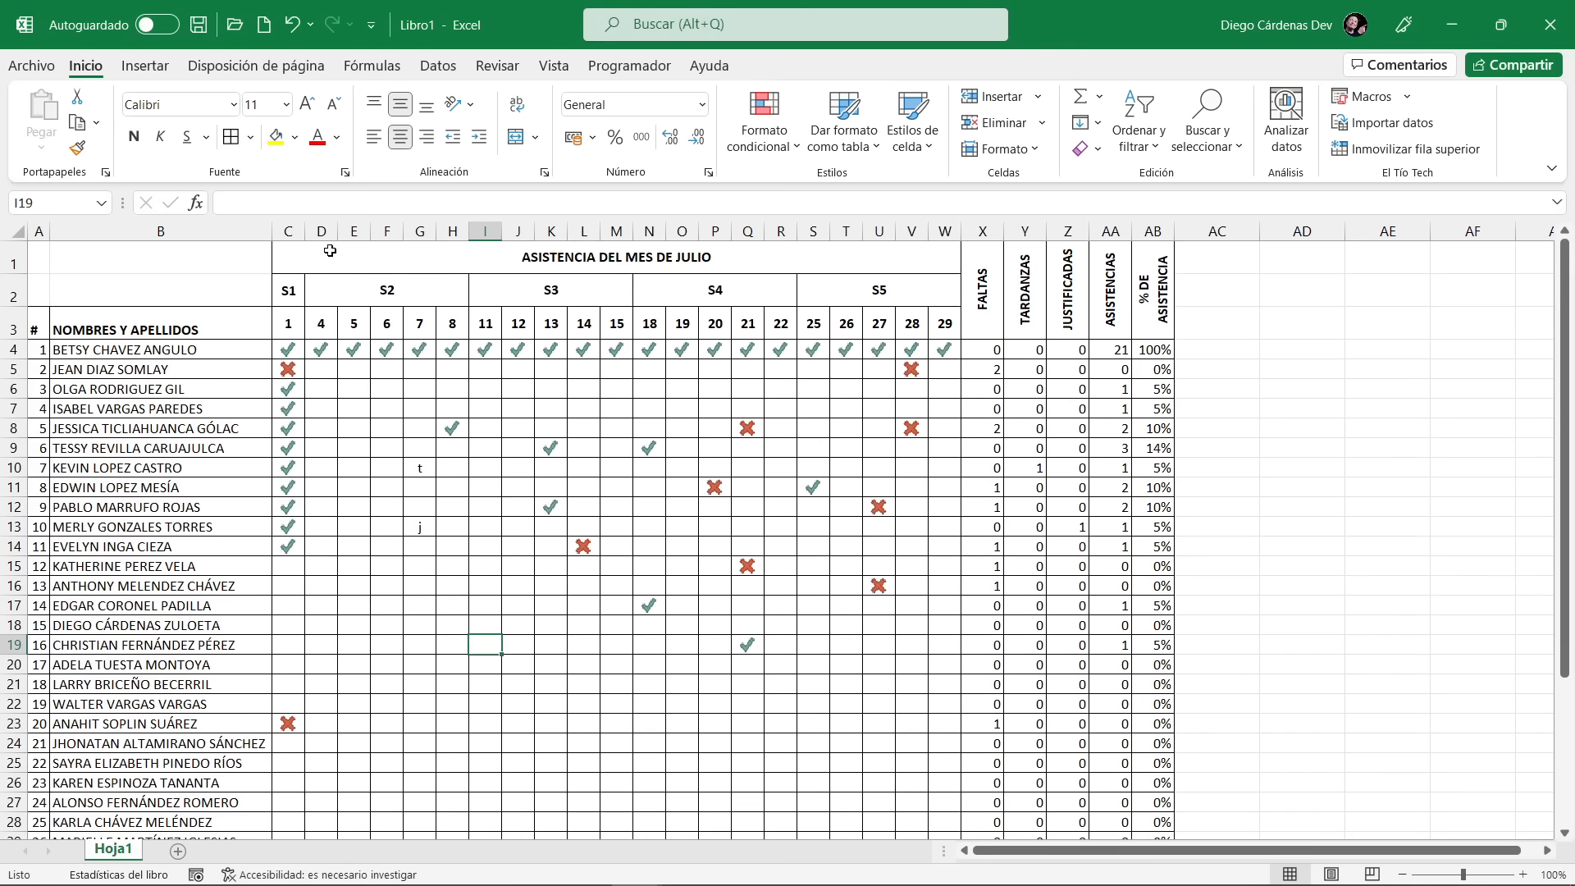
Add thick outside borders around the student list A3:B33, the title and day headers C1:W3, and the totals headers X1:AB3
drag(33, 324, 225, 800)
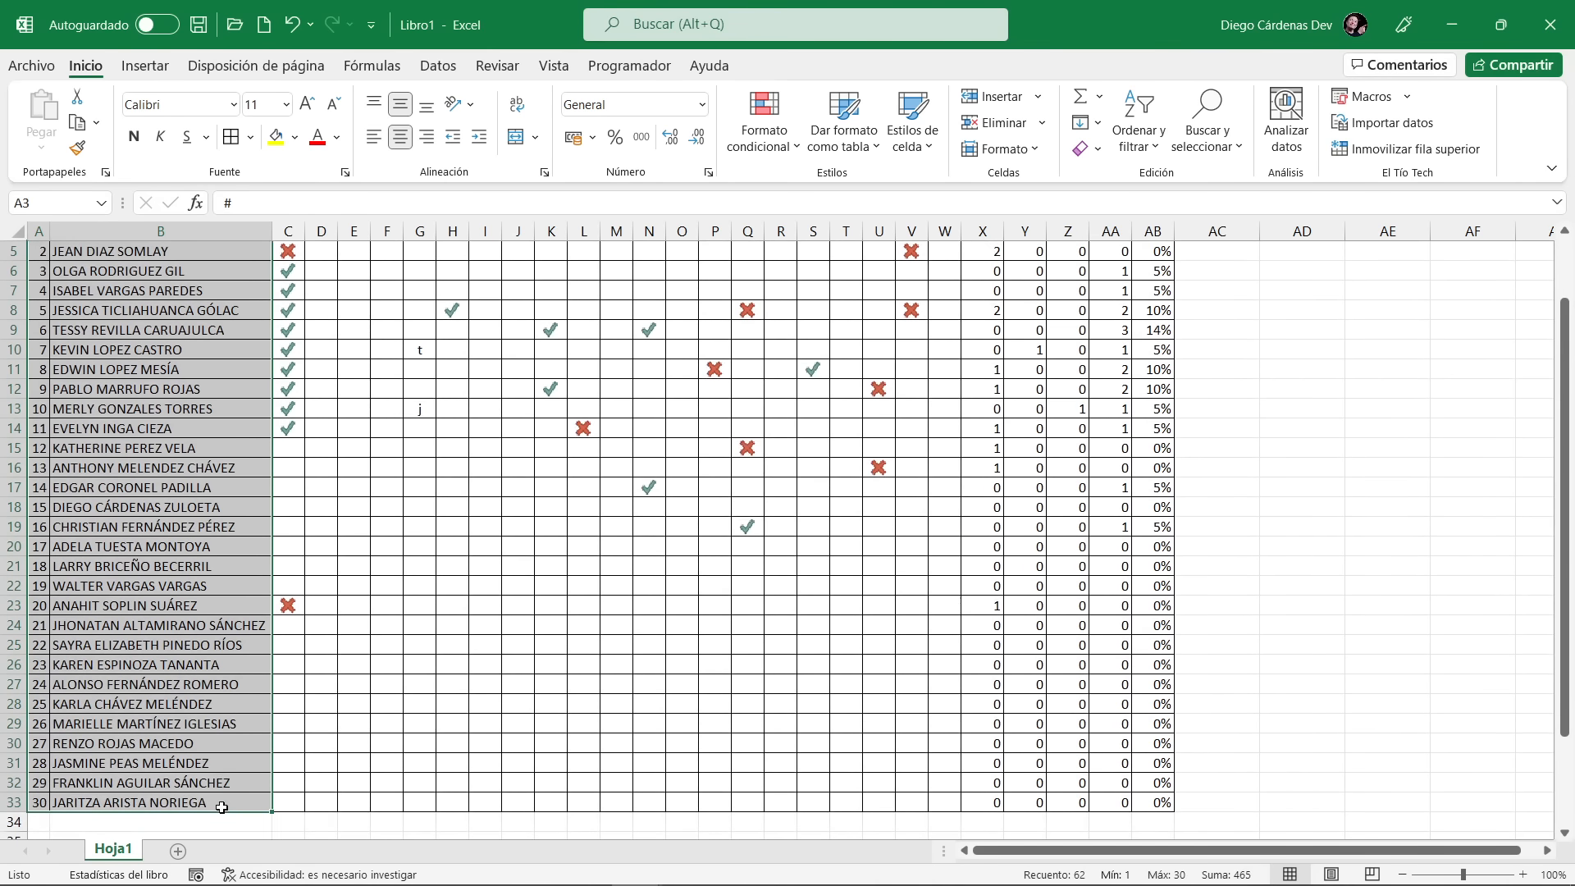
scroll(246, 656, up, 2)
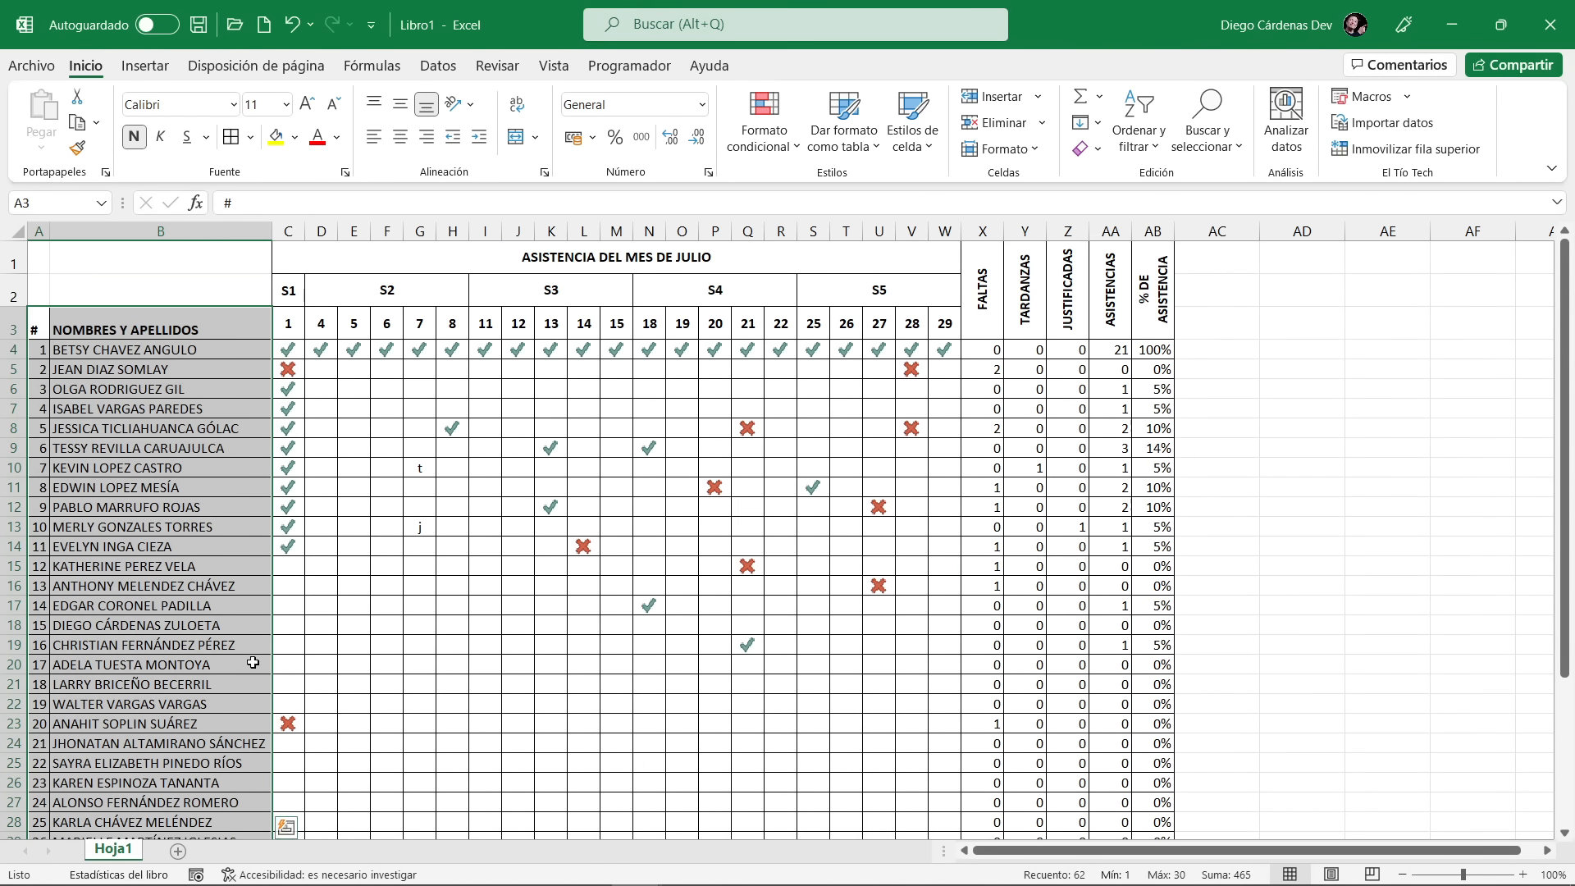
click(250, 137)
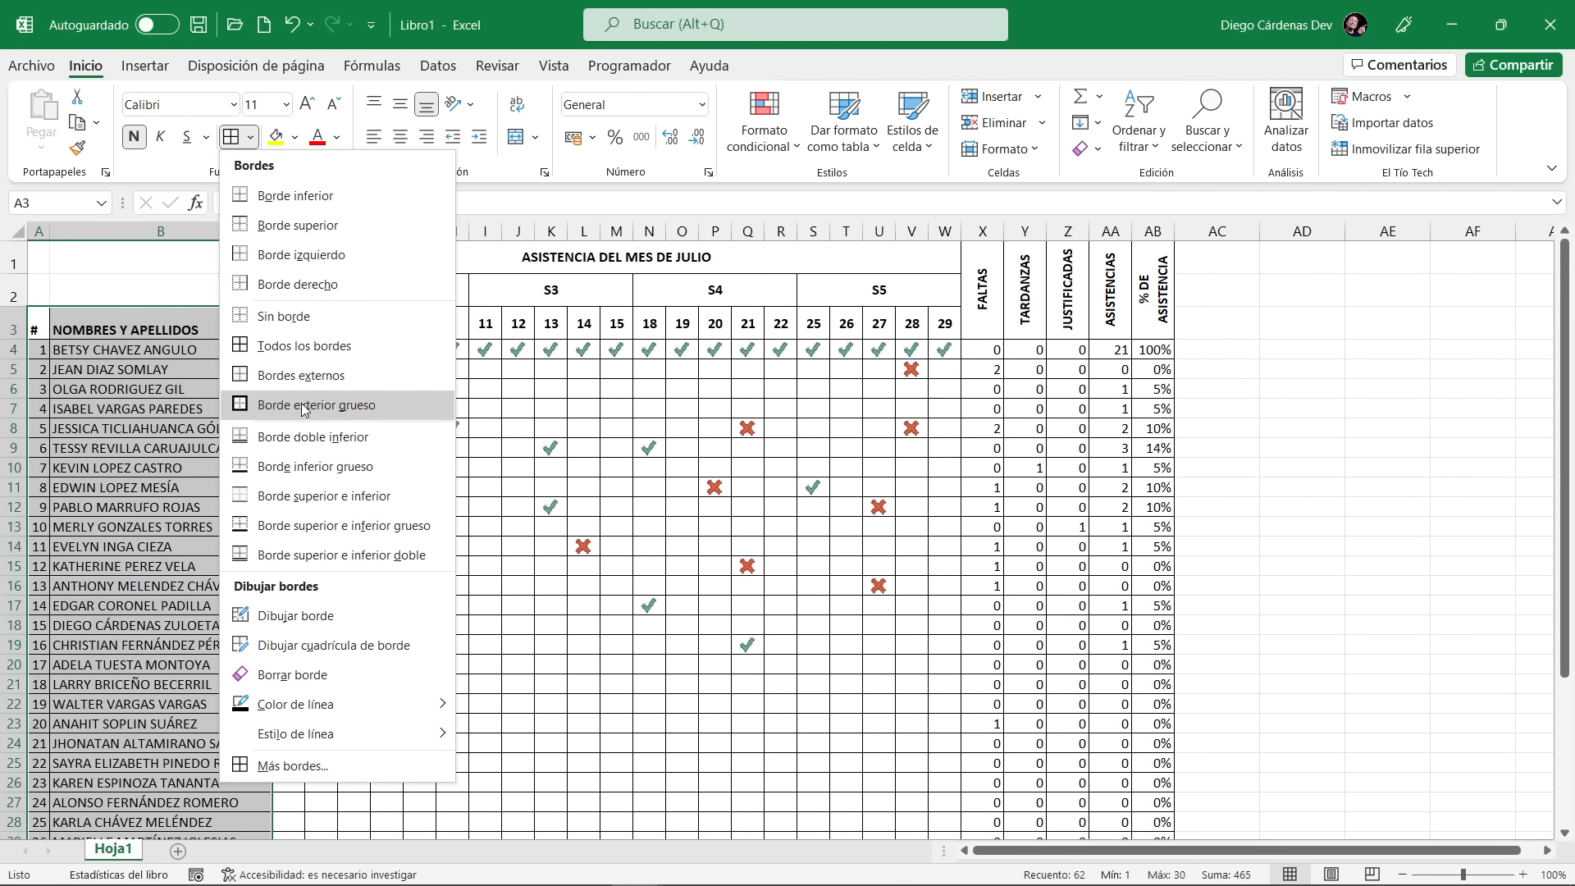
click(313, 412)
drag(338, 259, 334, 328)
click(230, 137)
drag(983, 283, 1151, 288)
click(231, 137)
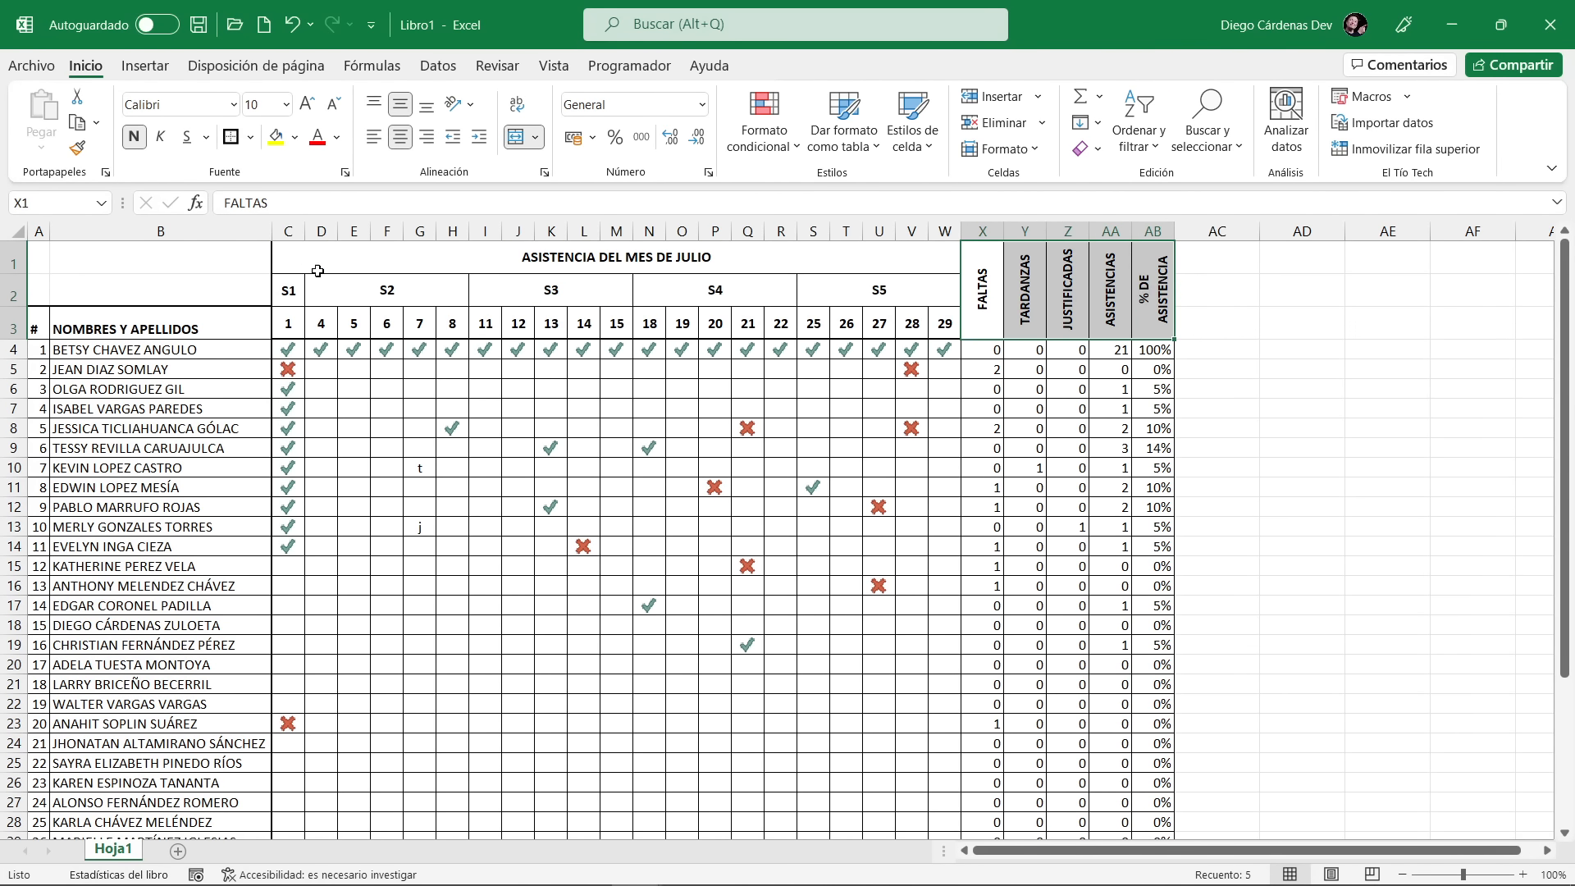
Add a thick outside border around each week's block of columns, S1 to S5, from row 2 down to row 33
scroll(450, 325, down, 1)
scroll(450, 325, up, 1)
drag(295, 289, 289, 814)
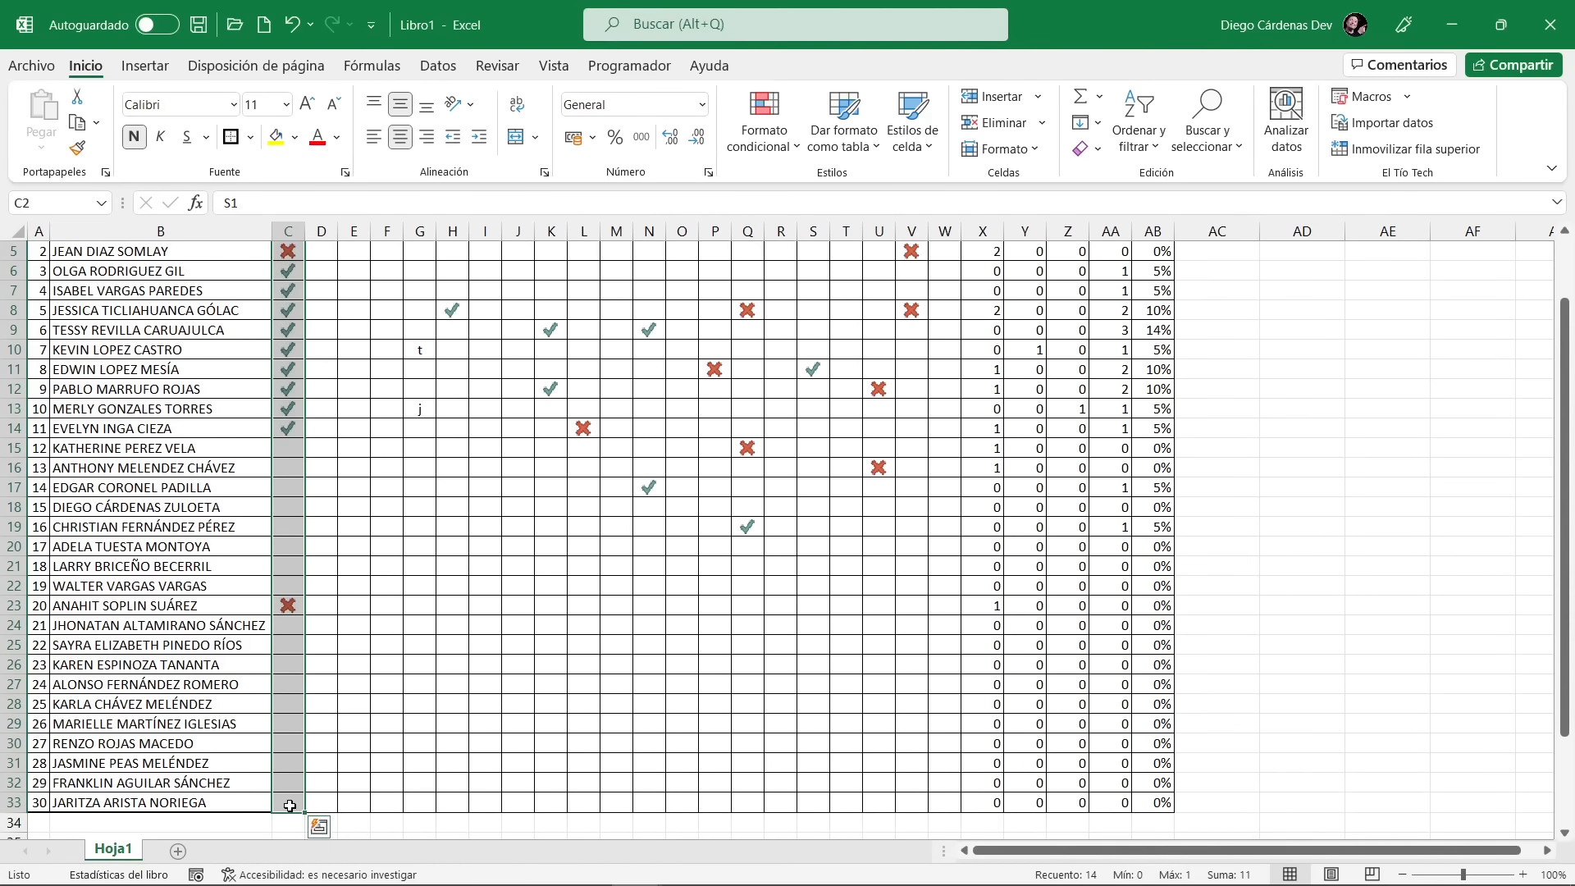
click(232, 136)
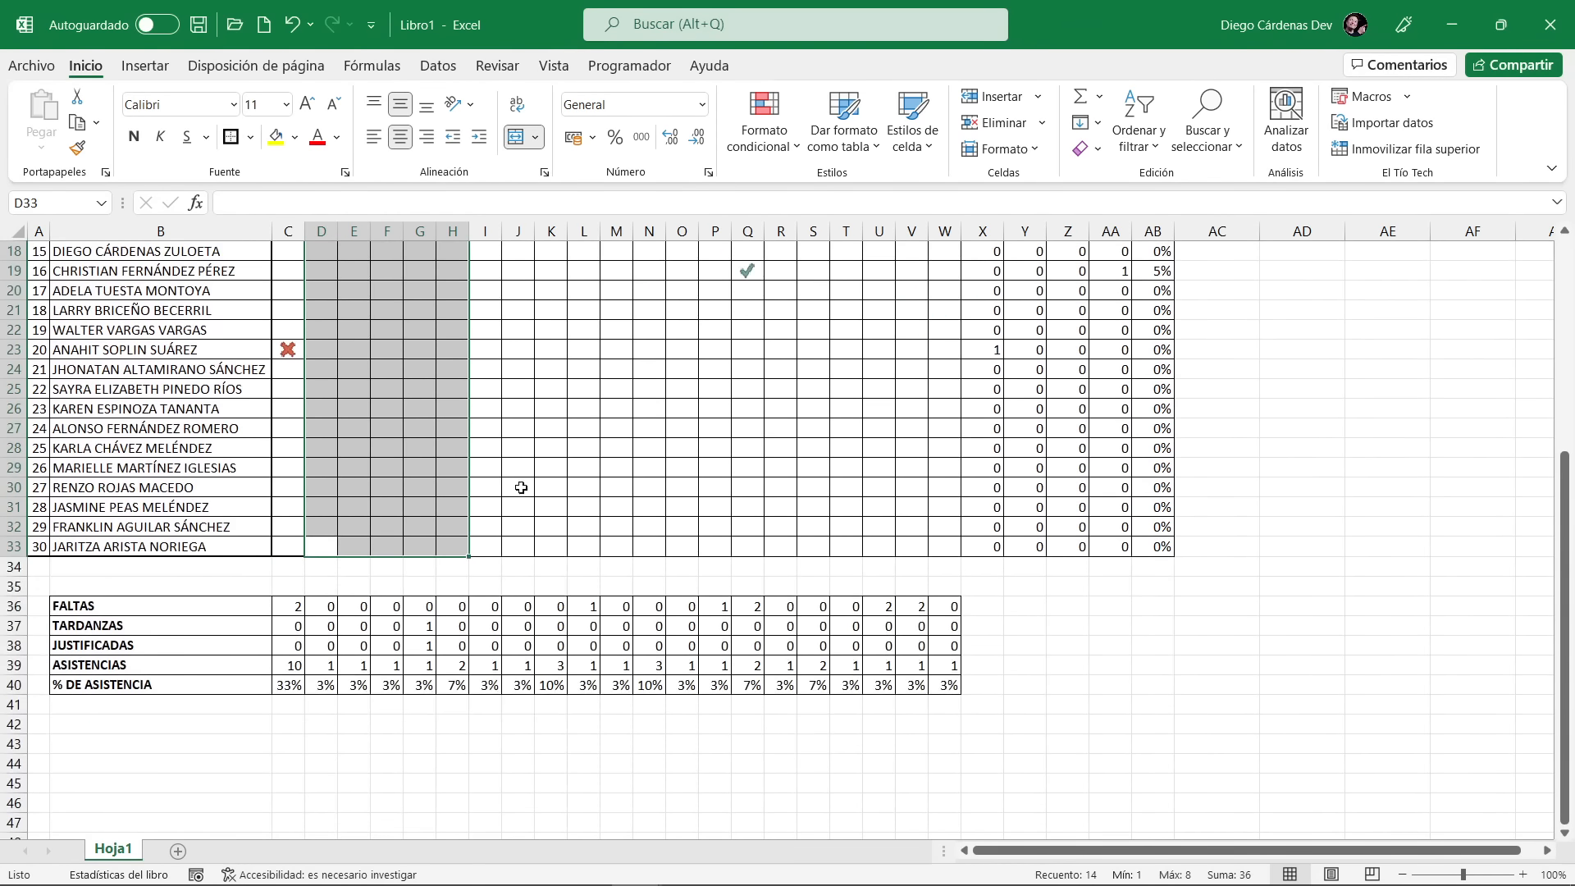
scroll(523, 488, up, 6)
drag(517, 283, 550, 780)
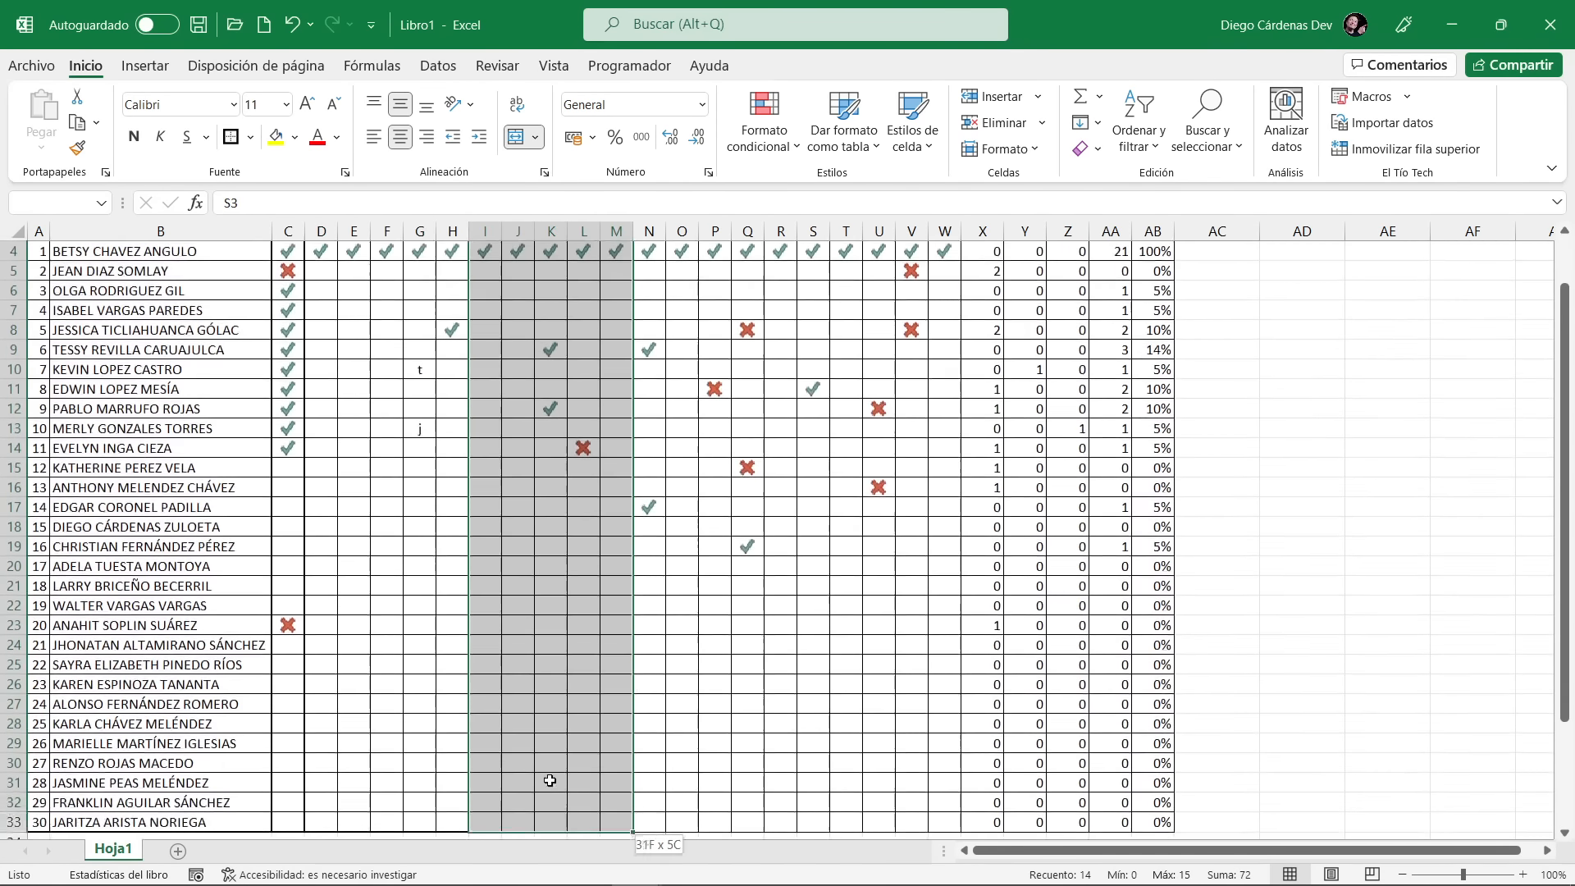
drag(712, 289, 714, 820)
drag(813, 256, 910, 813)
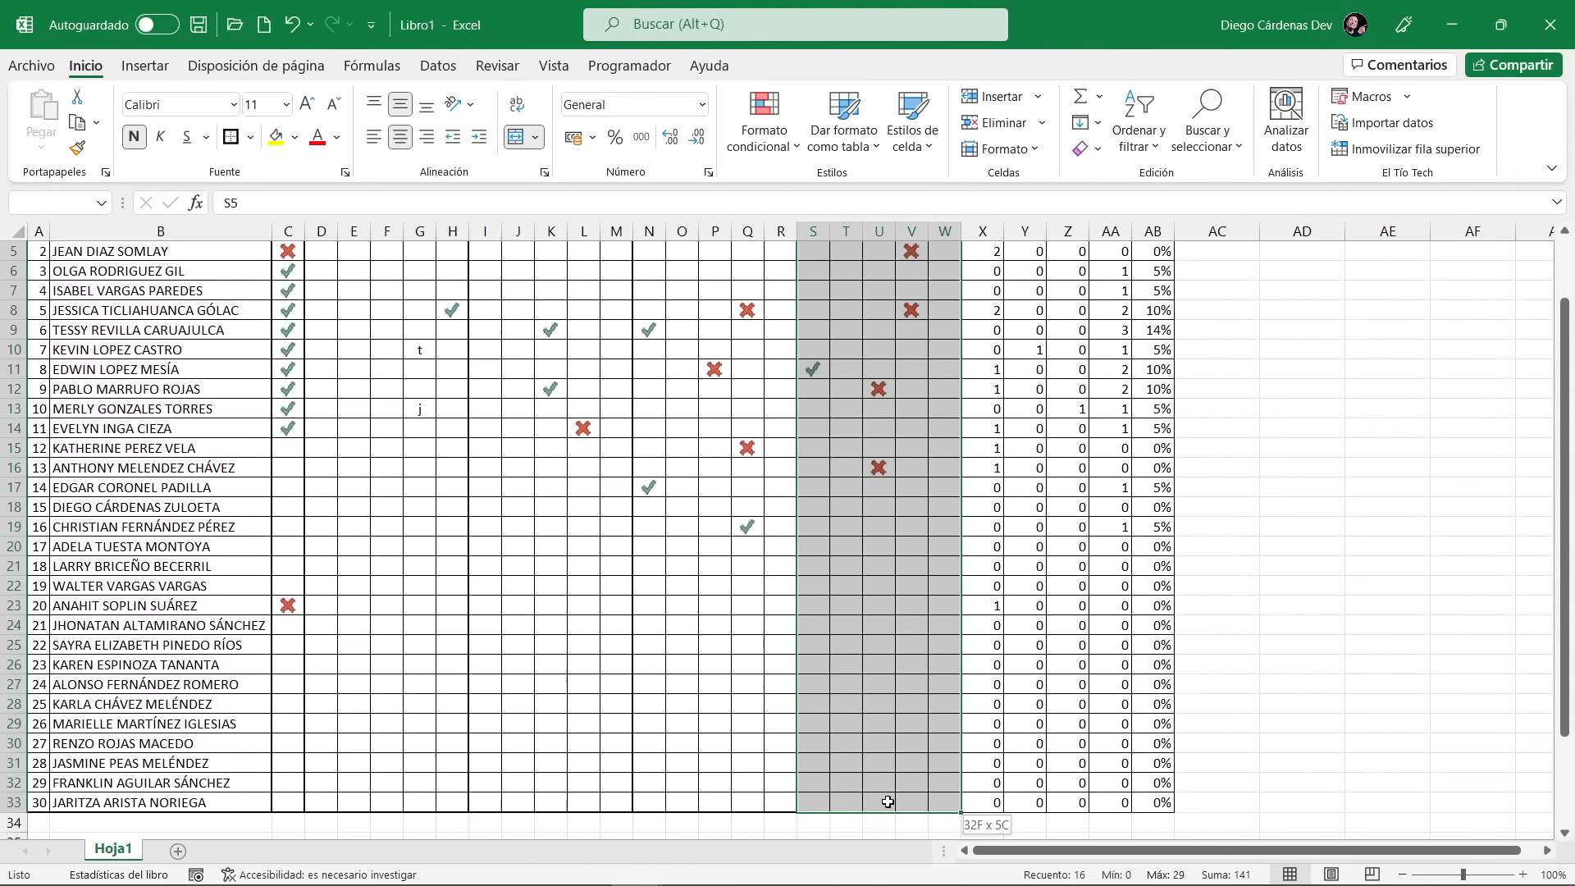
click(234, 148)
Add thick outside borders around the totals X4:AB33, the daily summary B36:W40 and its labels B36:B40
scroll(999, 516, up, 3)
scroll(1124, 656, down, 5)
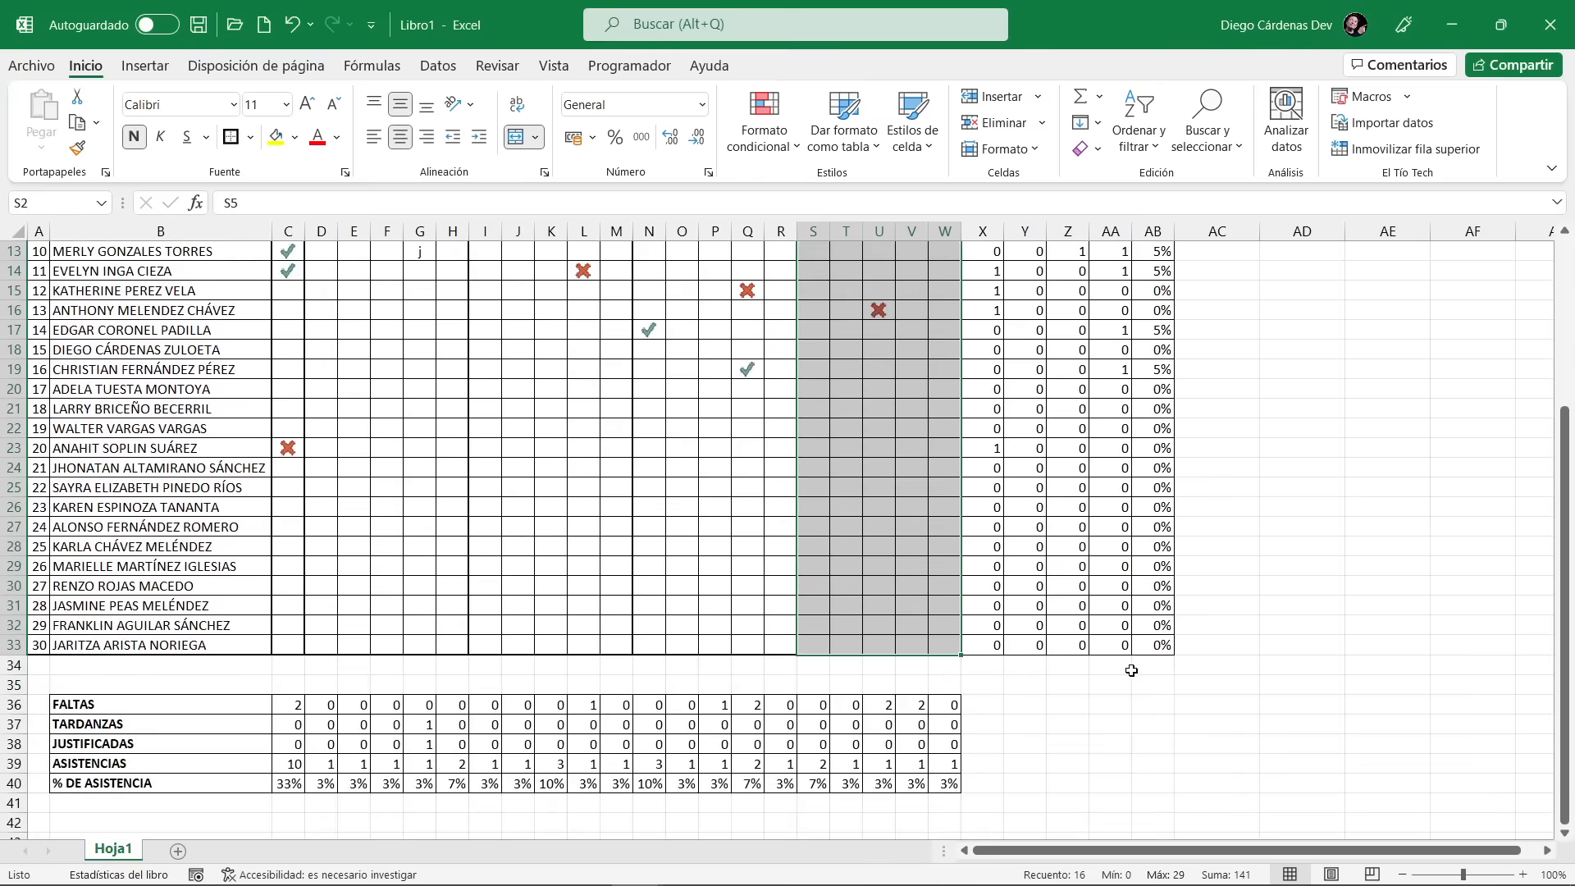
drag(1149, 646, 978, 357)
scroll(1184, 562, down, 8)
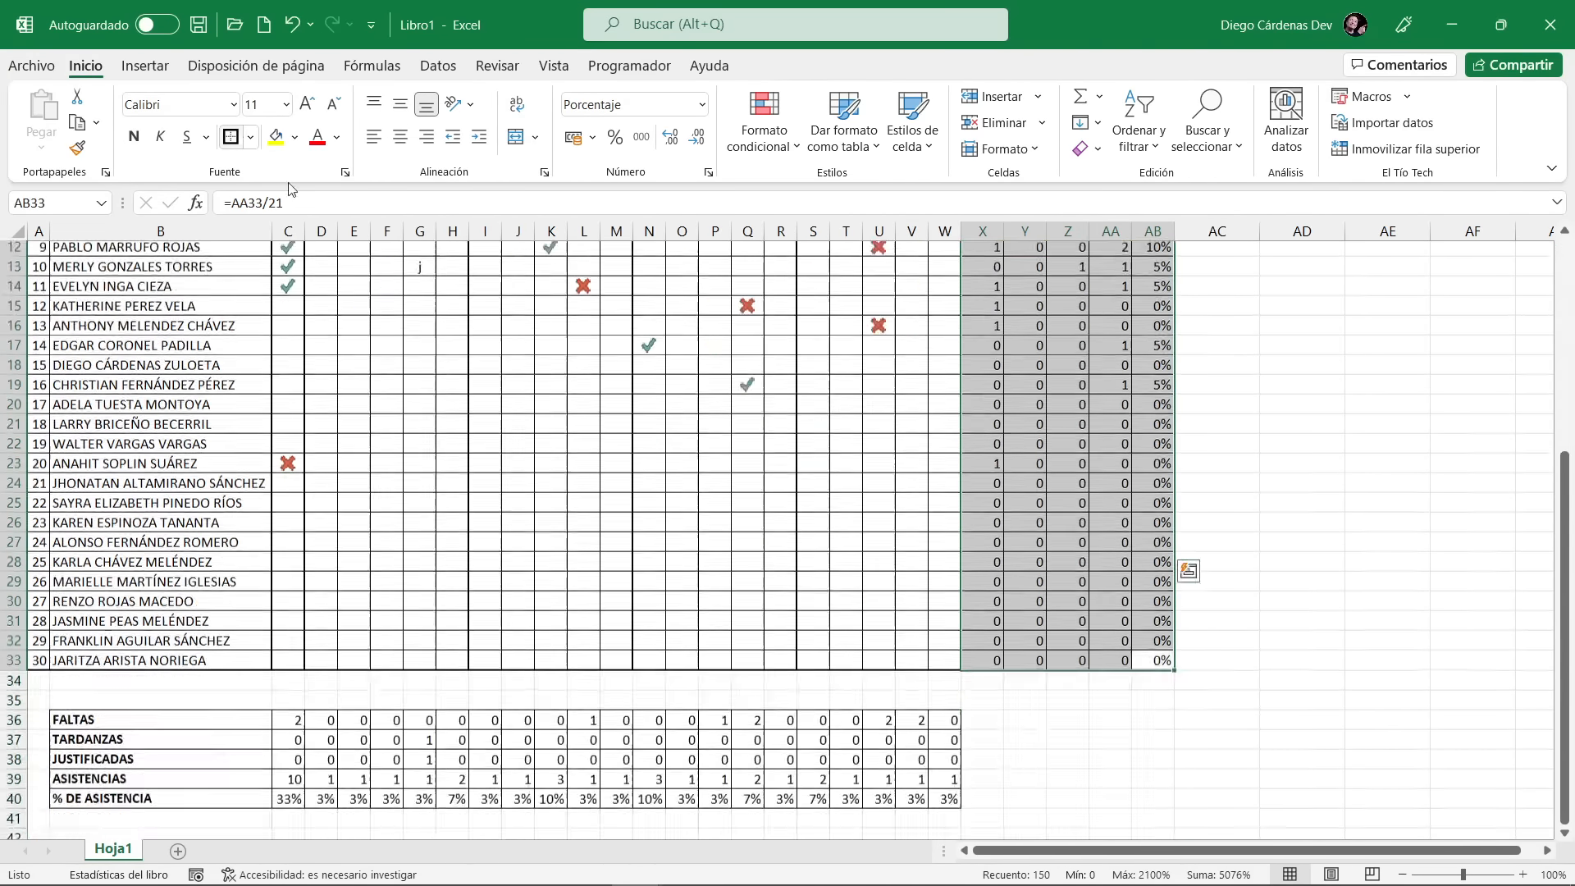
drag(141, 484, 952, 567)
click(231, 137)
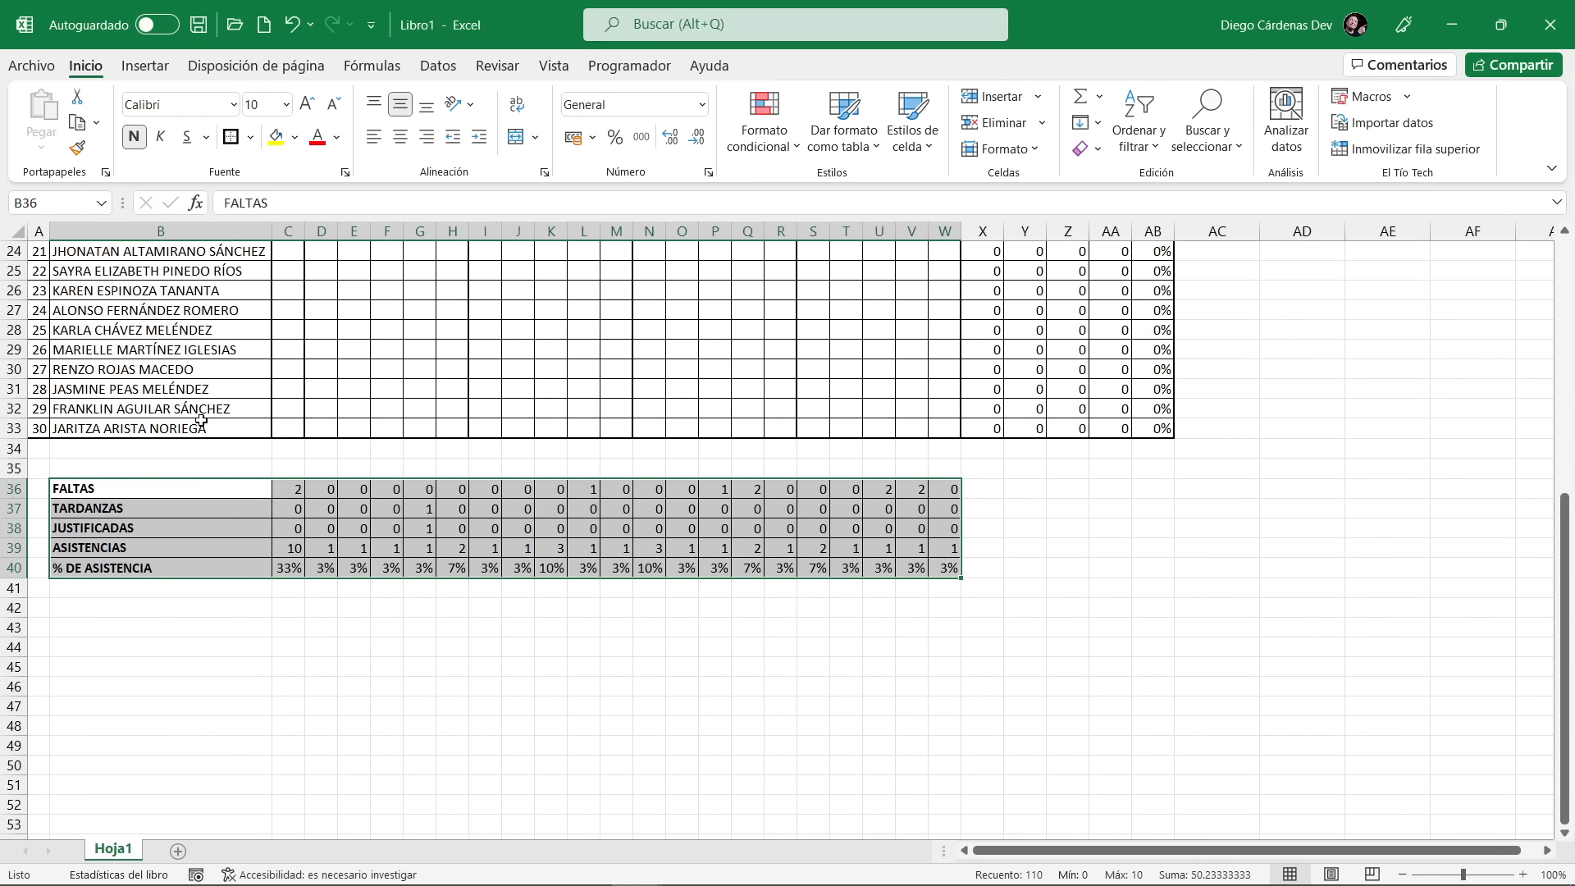
drag(221, 490, 218, 568)
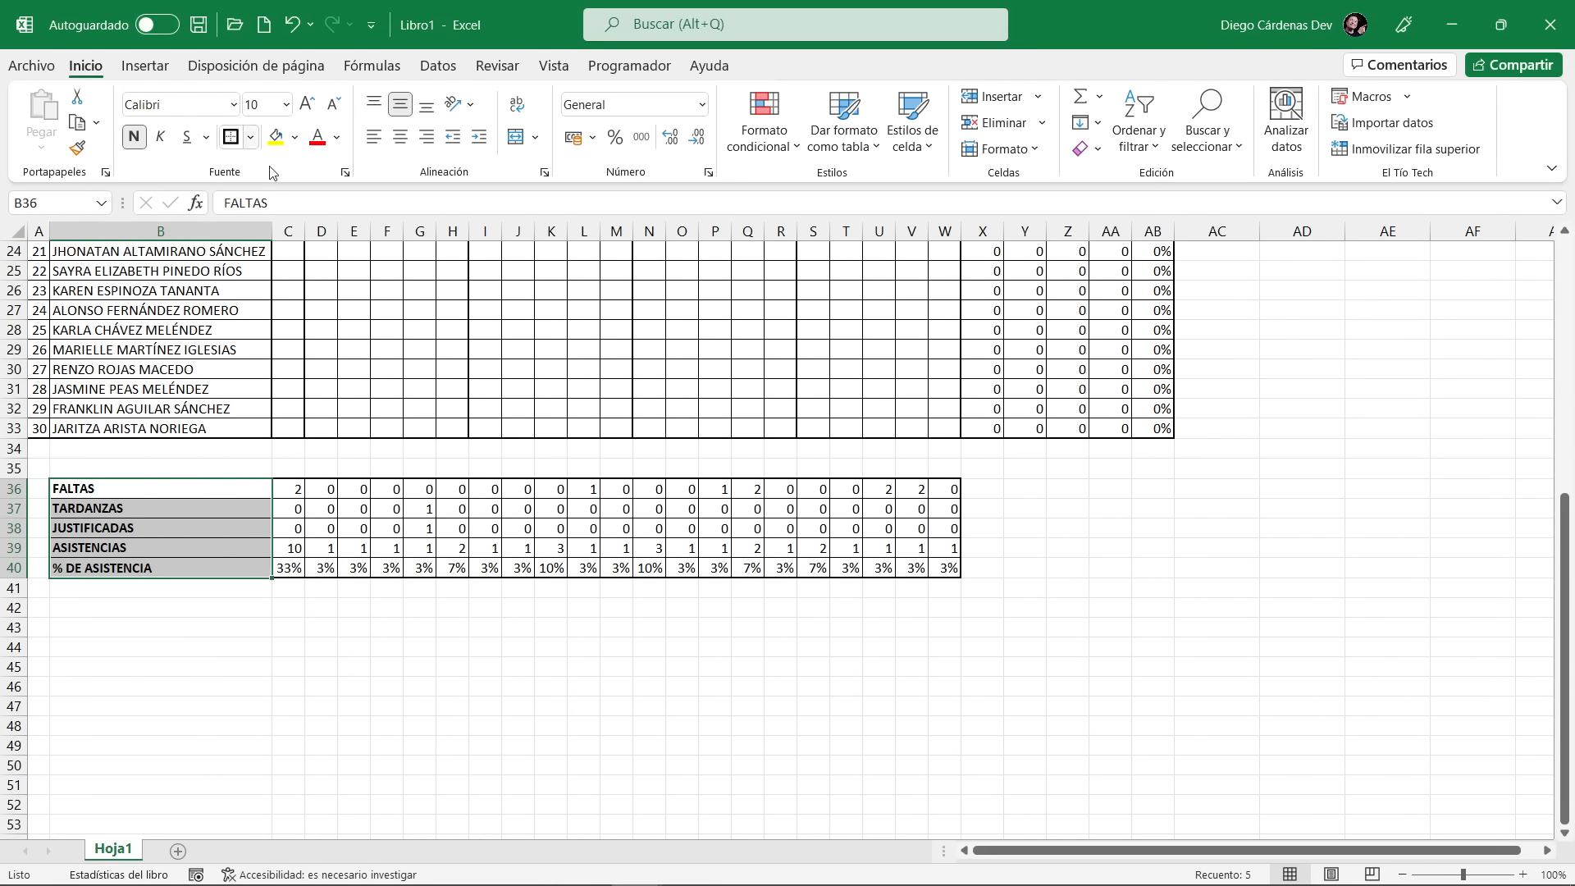
click(545, 568)
scroll(545, 568, up, 5)
scroll(545, 569, up, 3)
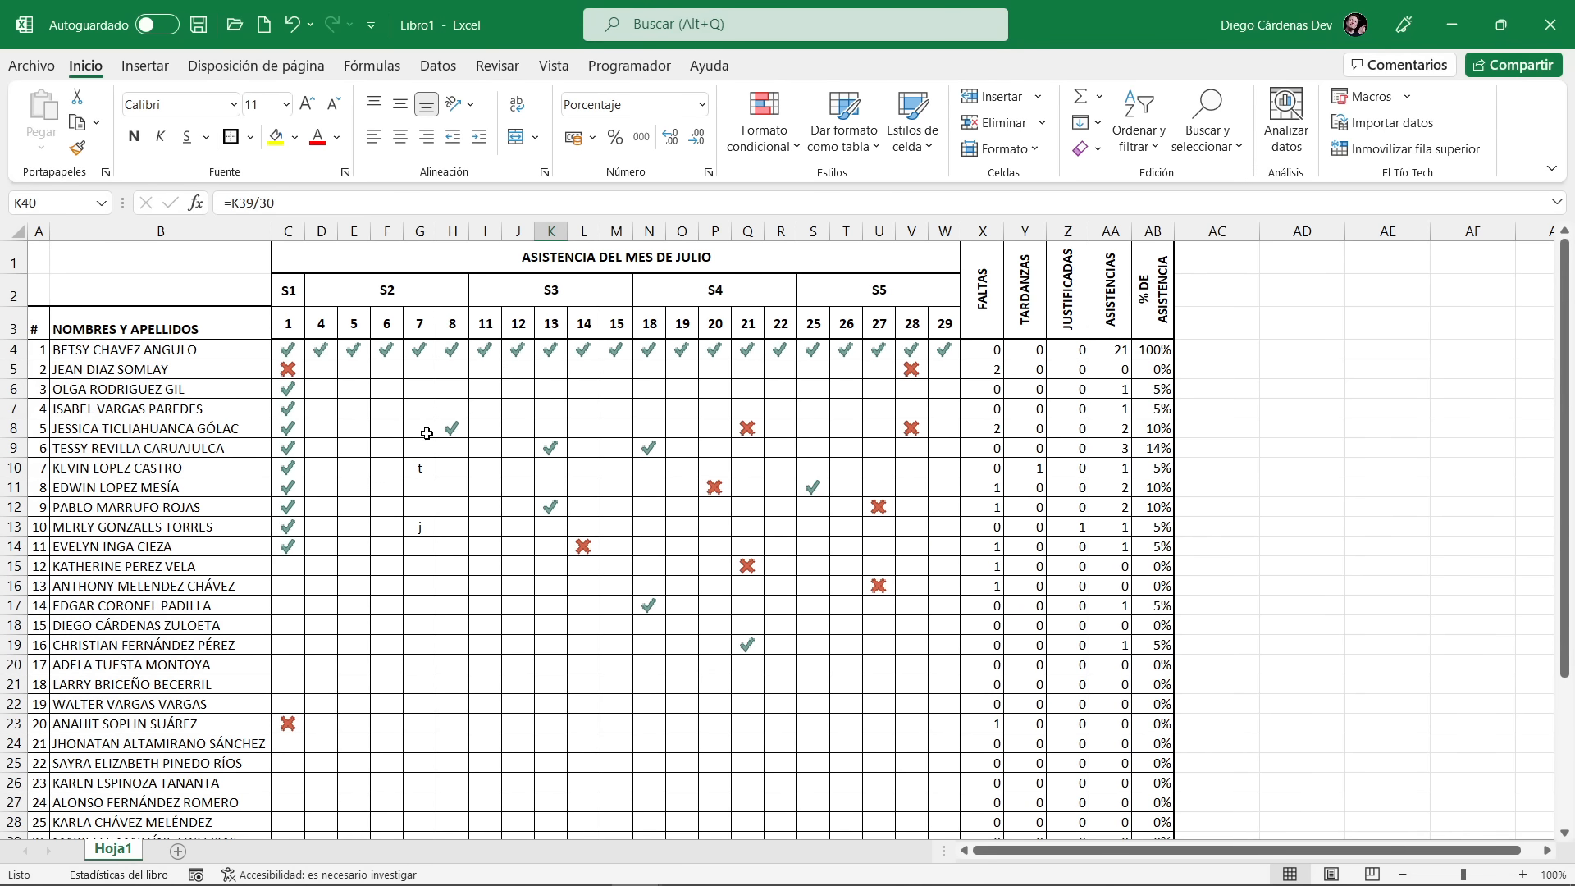
scroll(427, 435, down, 4)
scroll(443, 448, up, 4)
scroll(446, 452, down, 3)
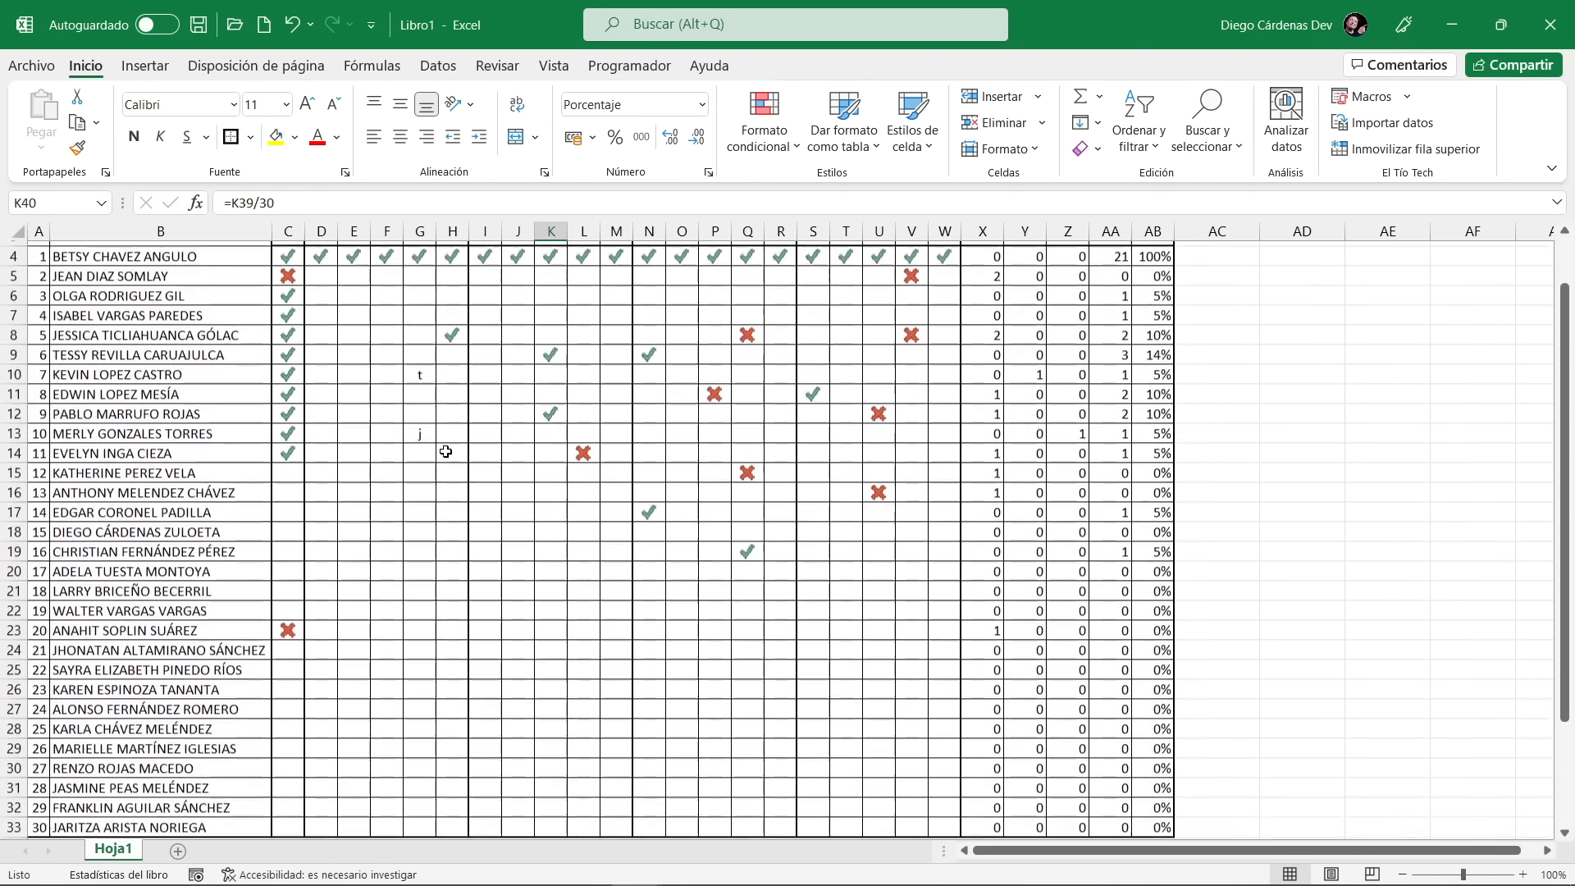
scroll(521, 440, up, 3)
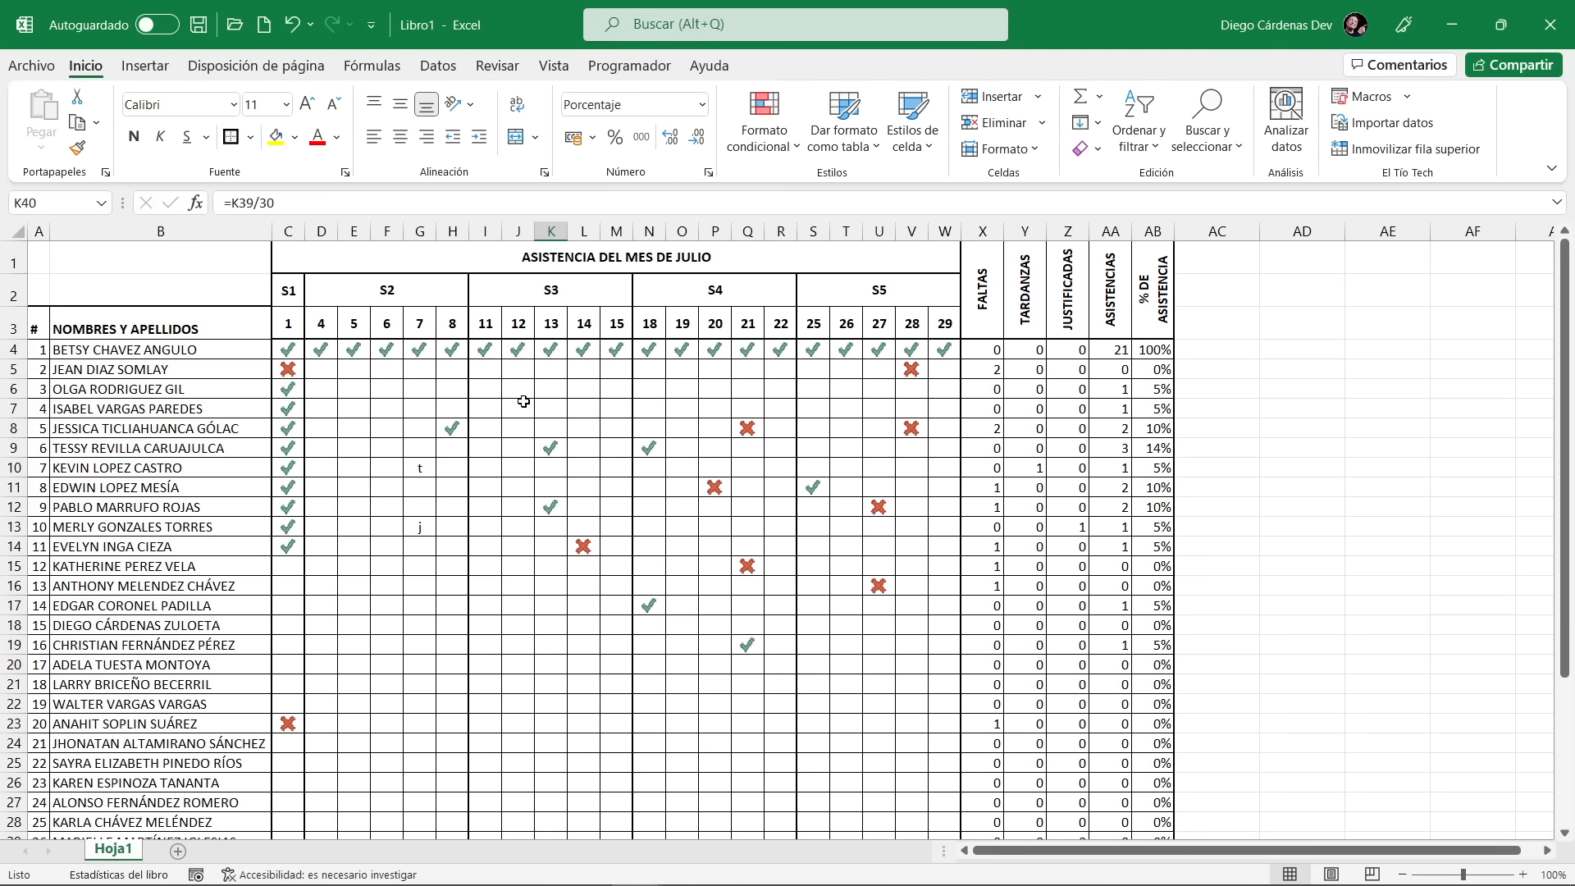
drag(283, 346, 943, 489)
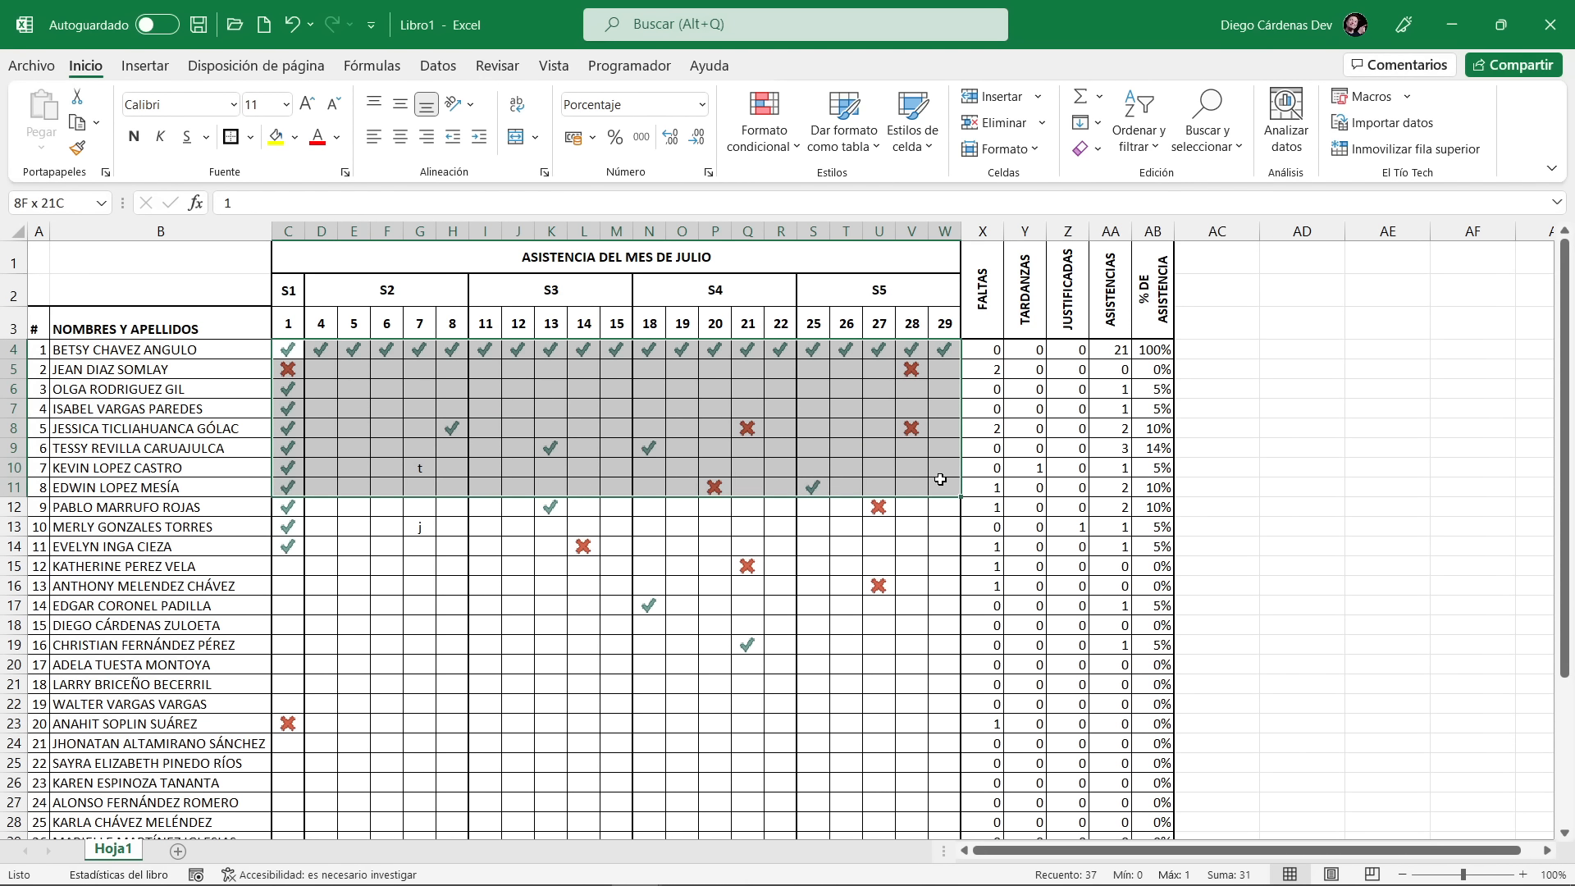
Test the attendance grid with invalid marks by entering 11 in G5 and 111 in H5
click(417, 371)
text(11)
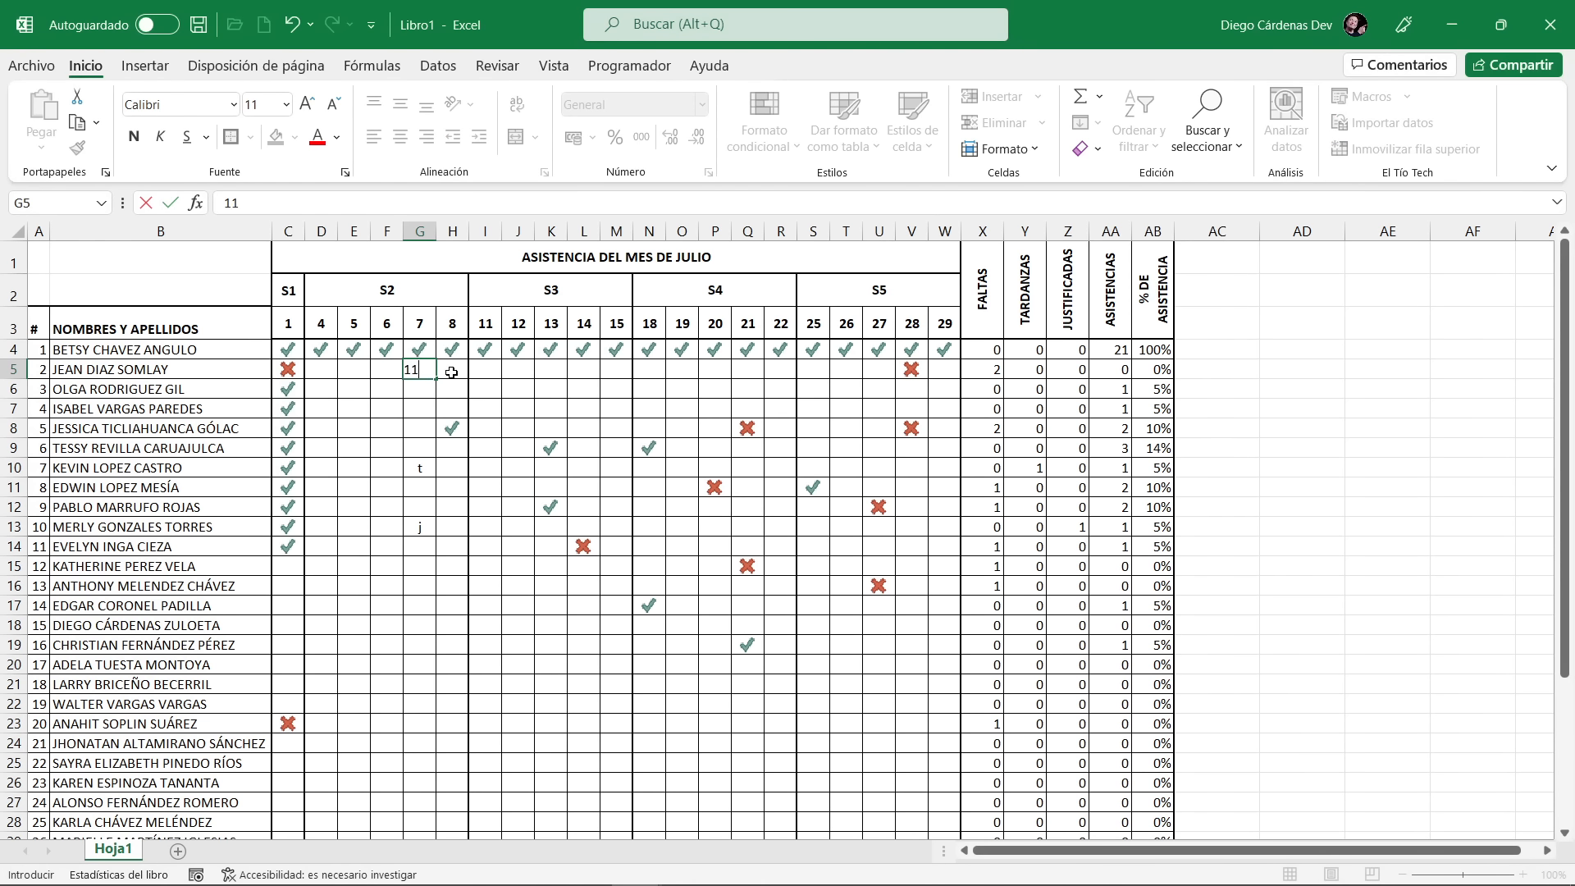
key(Return)
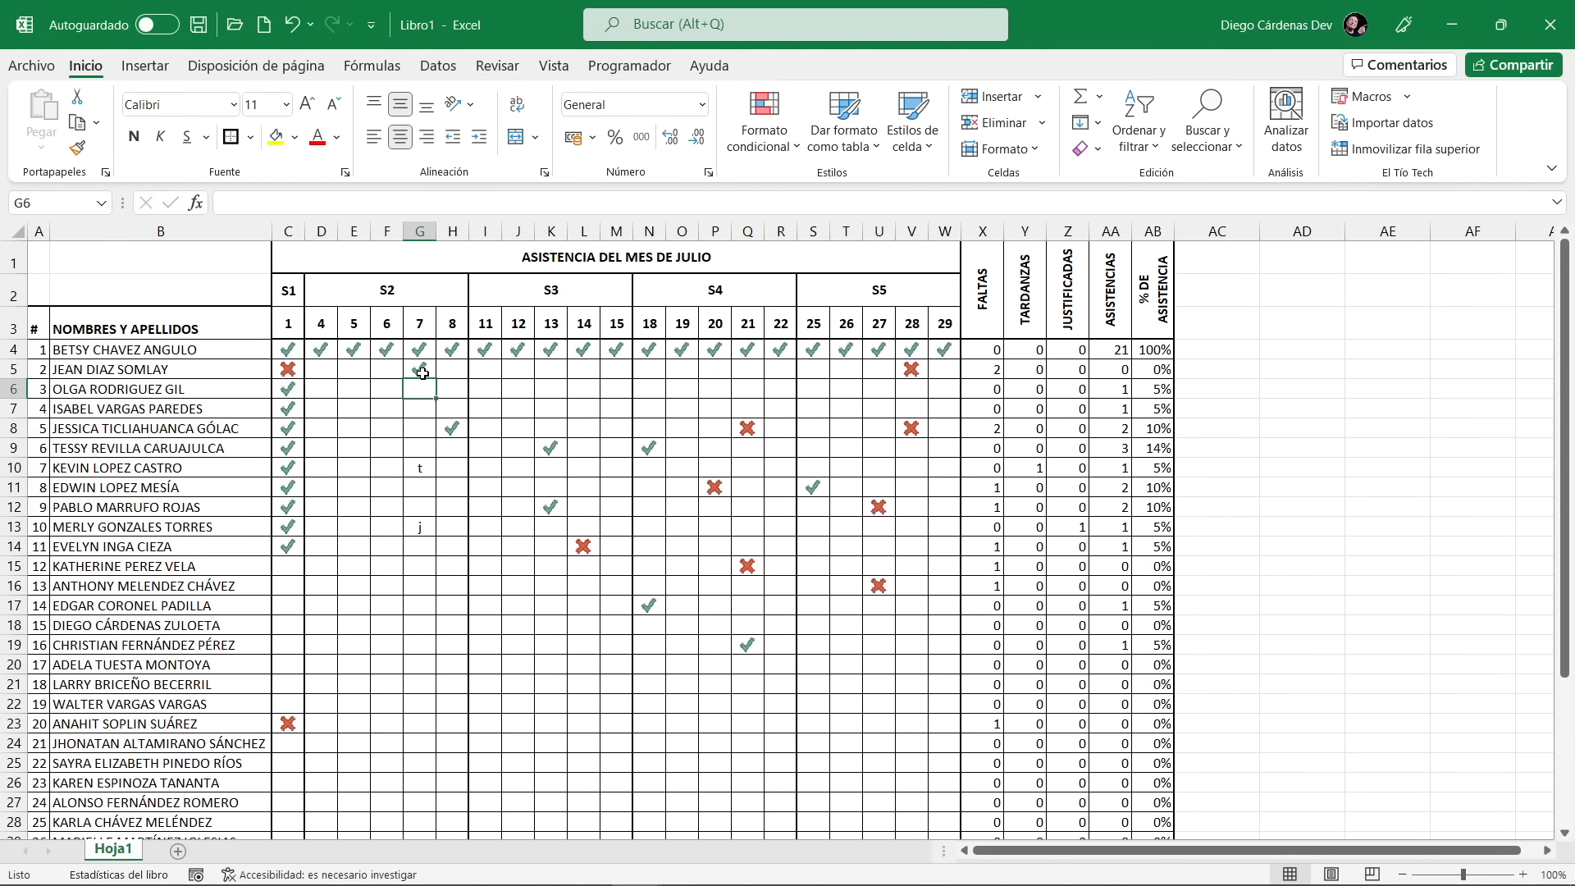
click(414, 374)
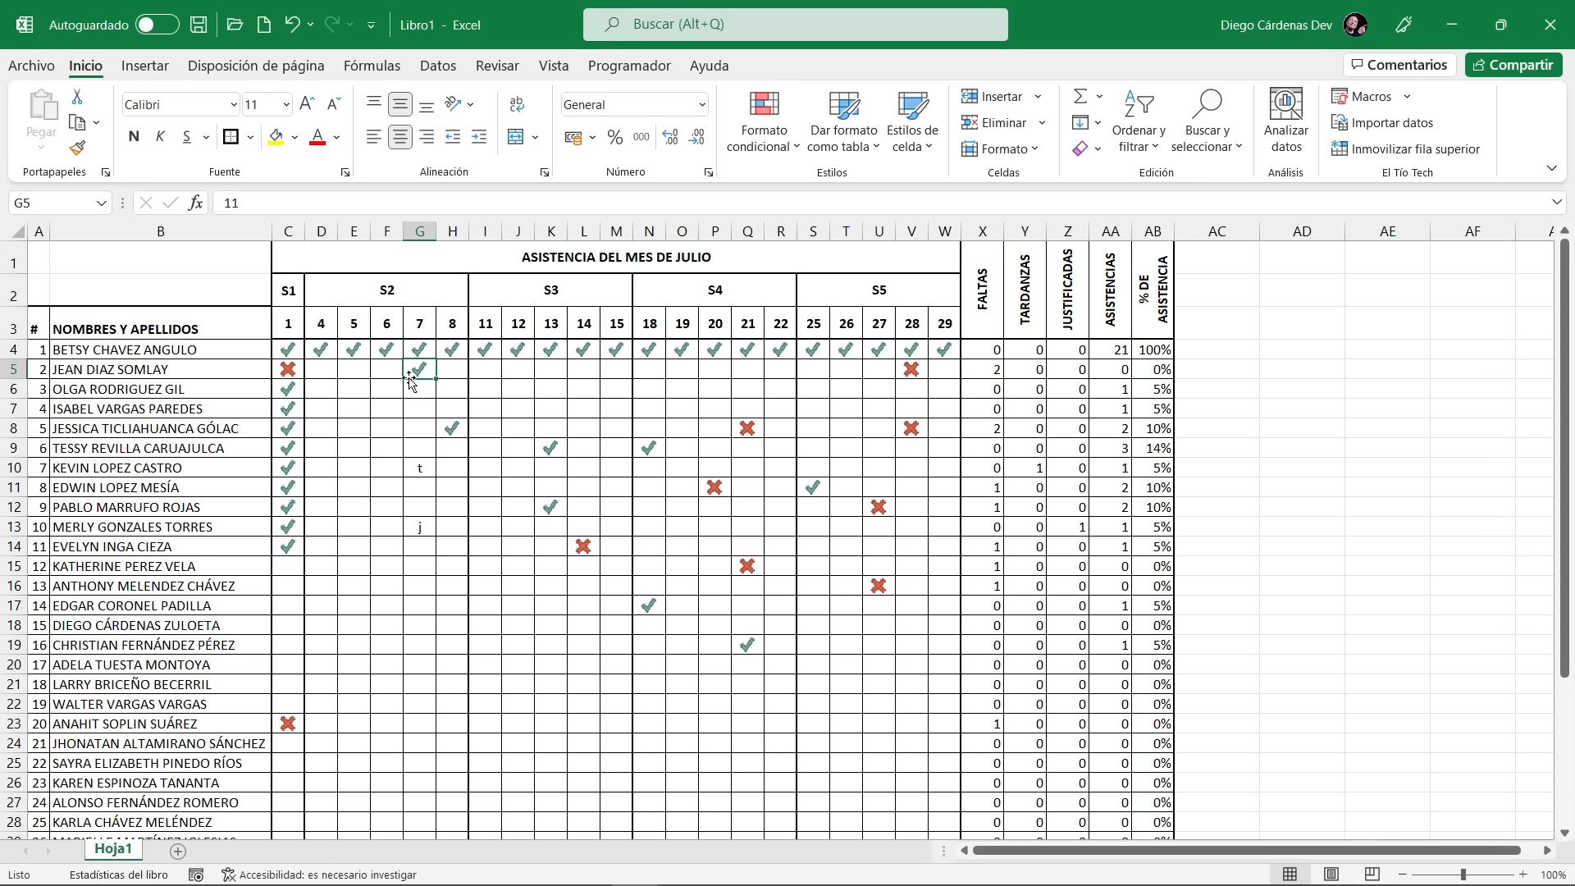
click(446, 371)
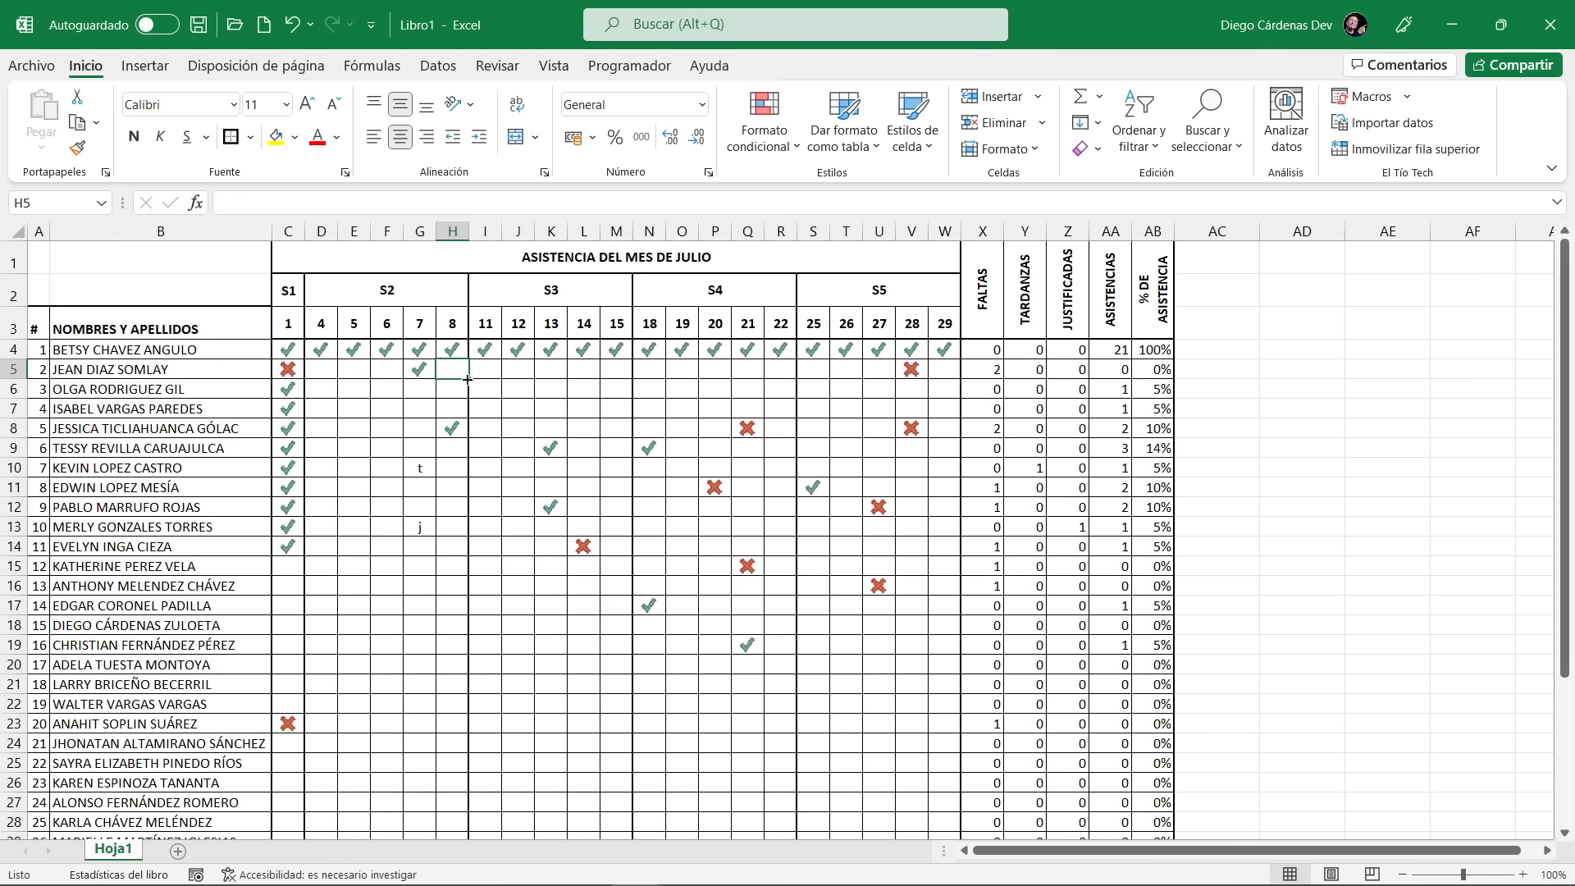
text(111)
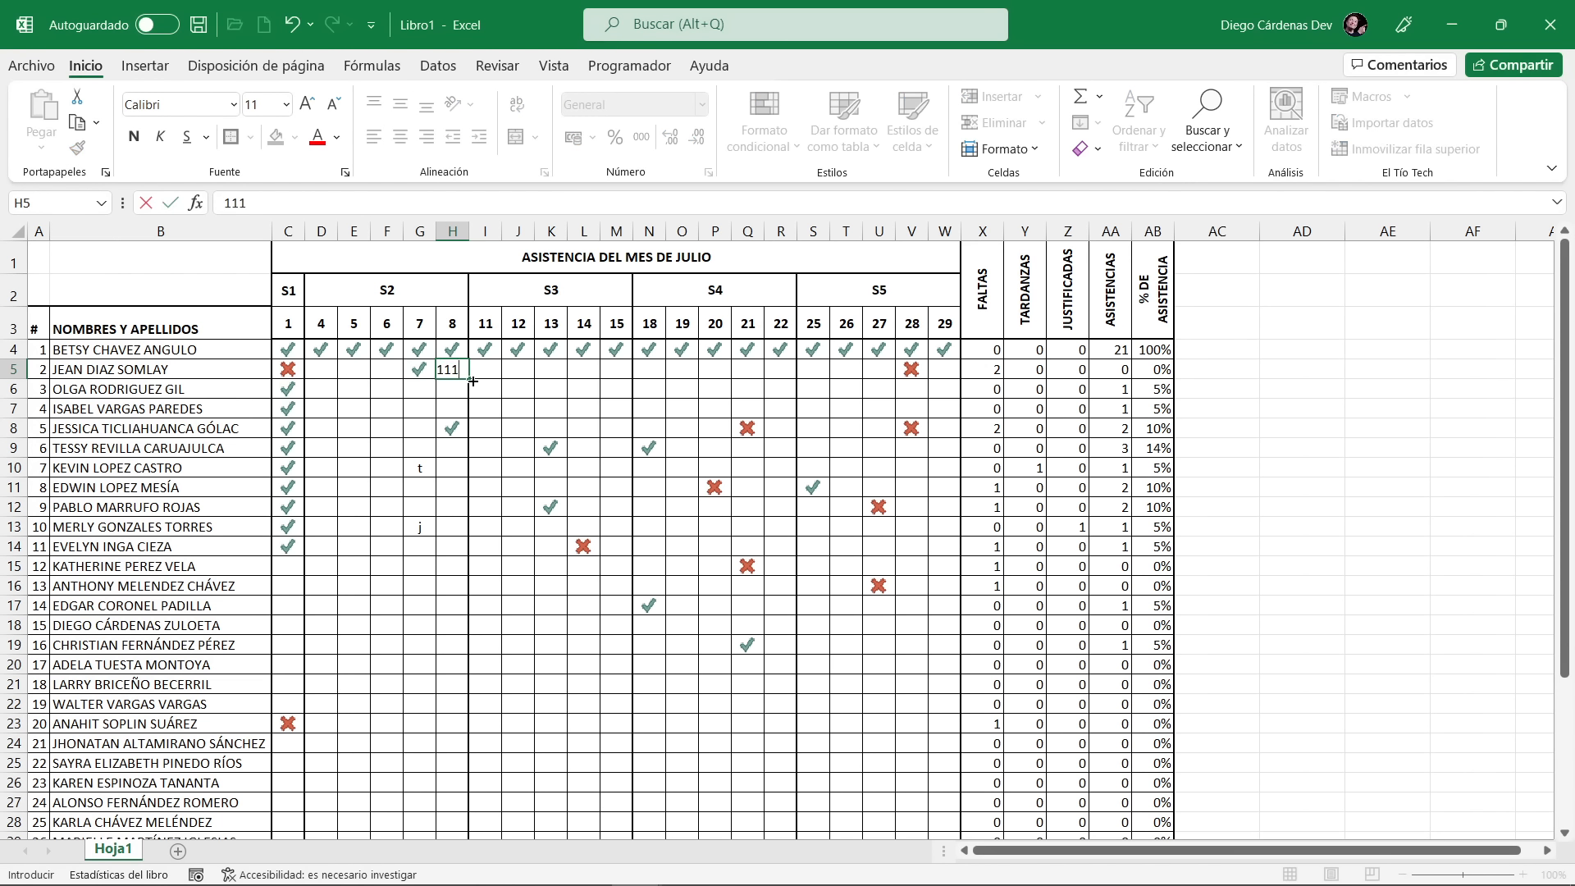
key(Return)
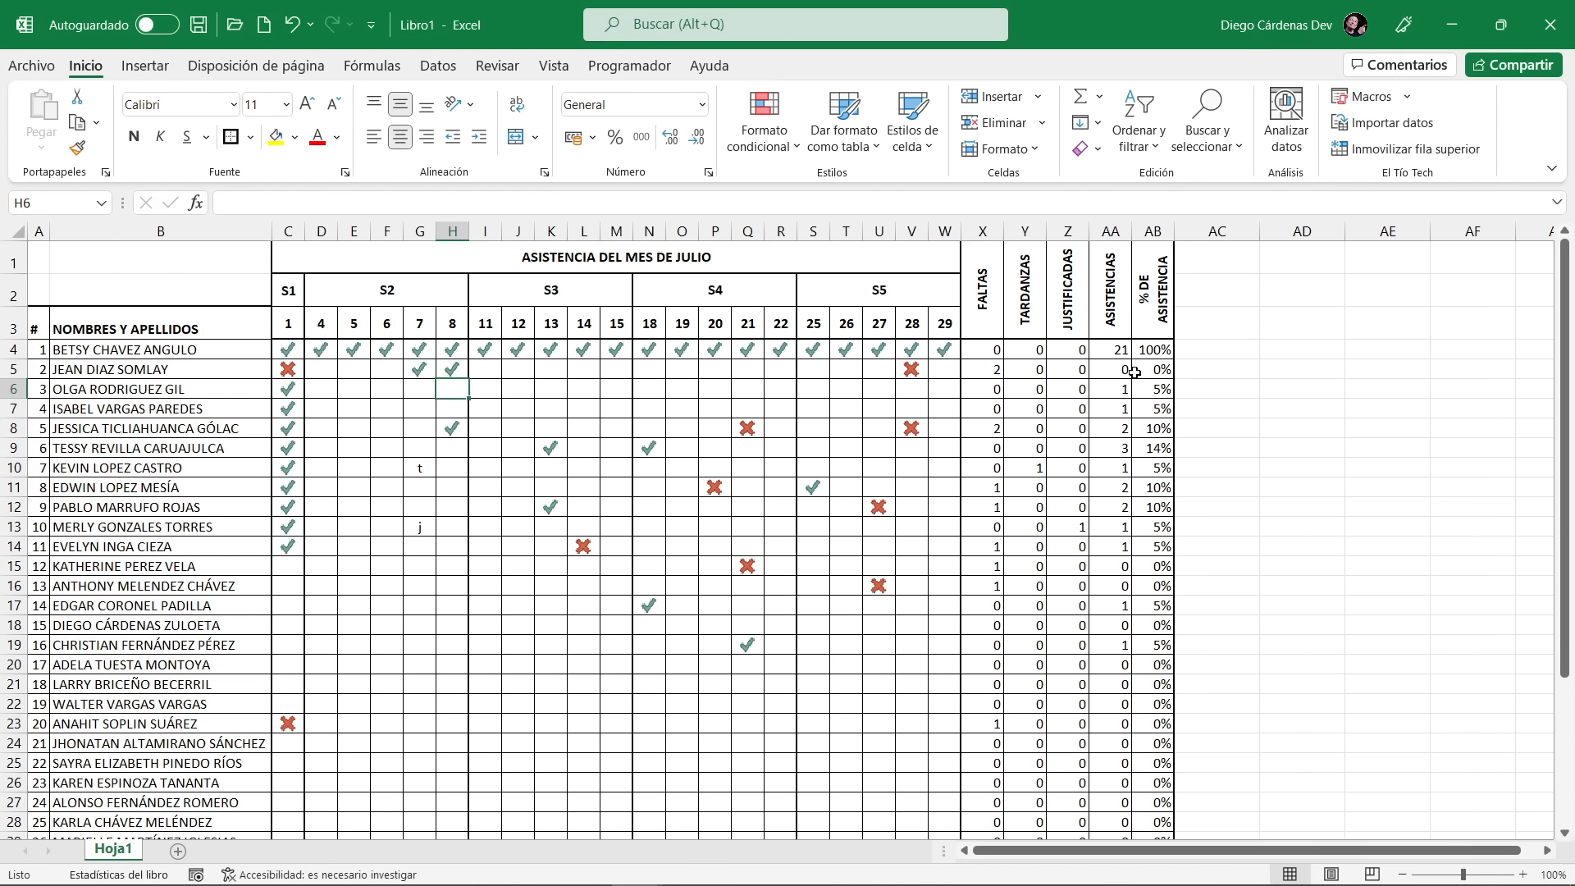
Correct the test marks in H5 and G5 to the valid attendance value 1
click(458, 371)
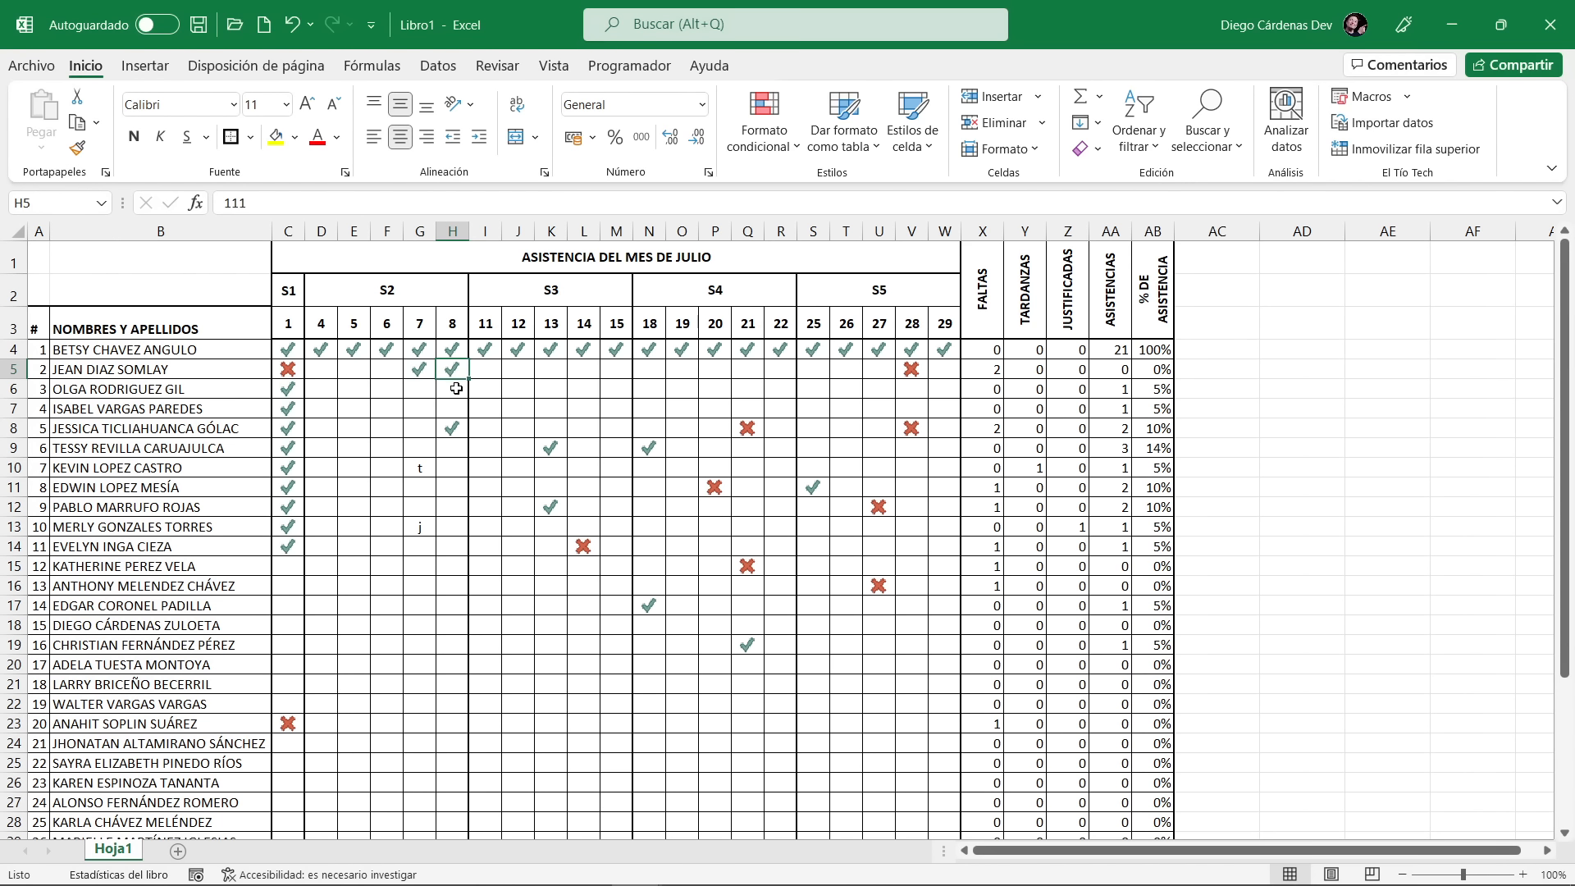
text(1)
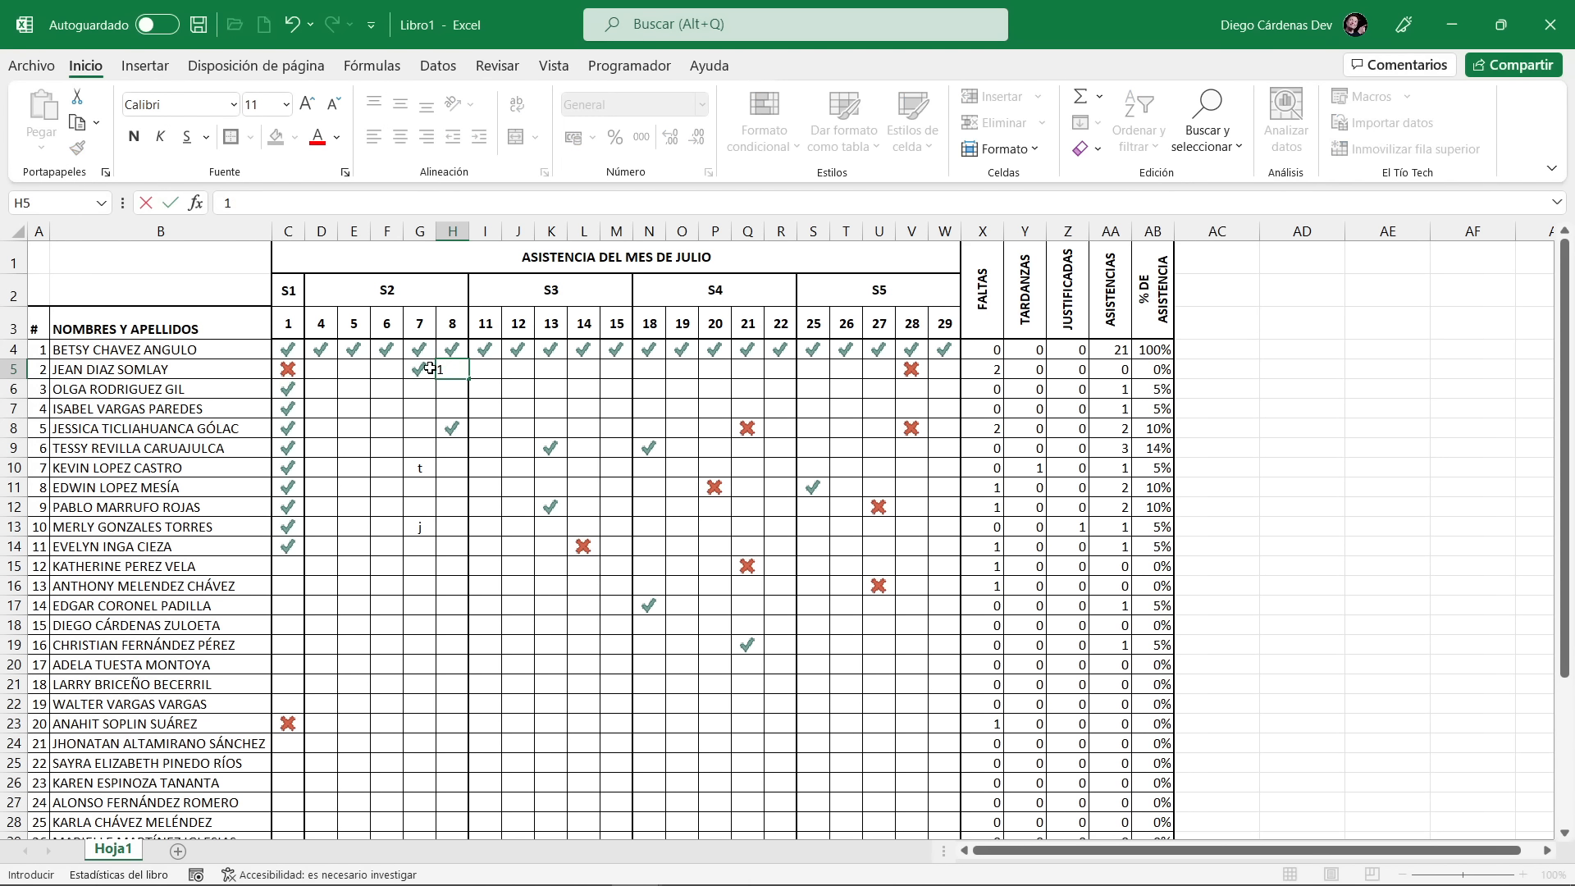
click(423, 370)
text(1)
Test the grid with the invalid marks 2 in F5 and 3 in E5, and clear both cells again
click(386, 375)
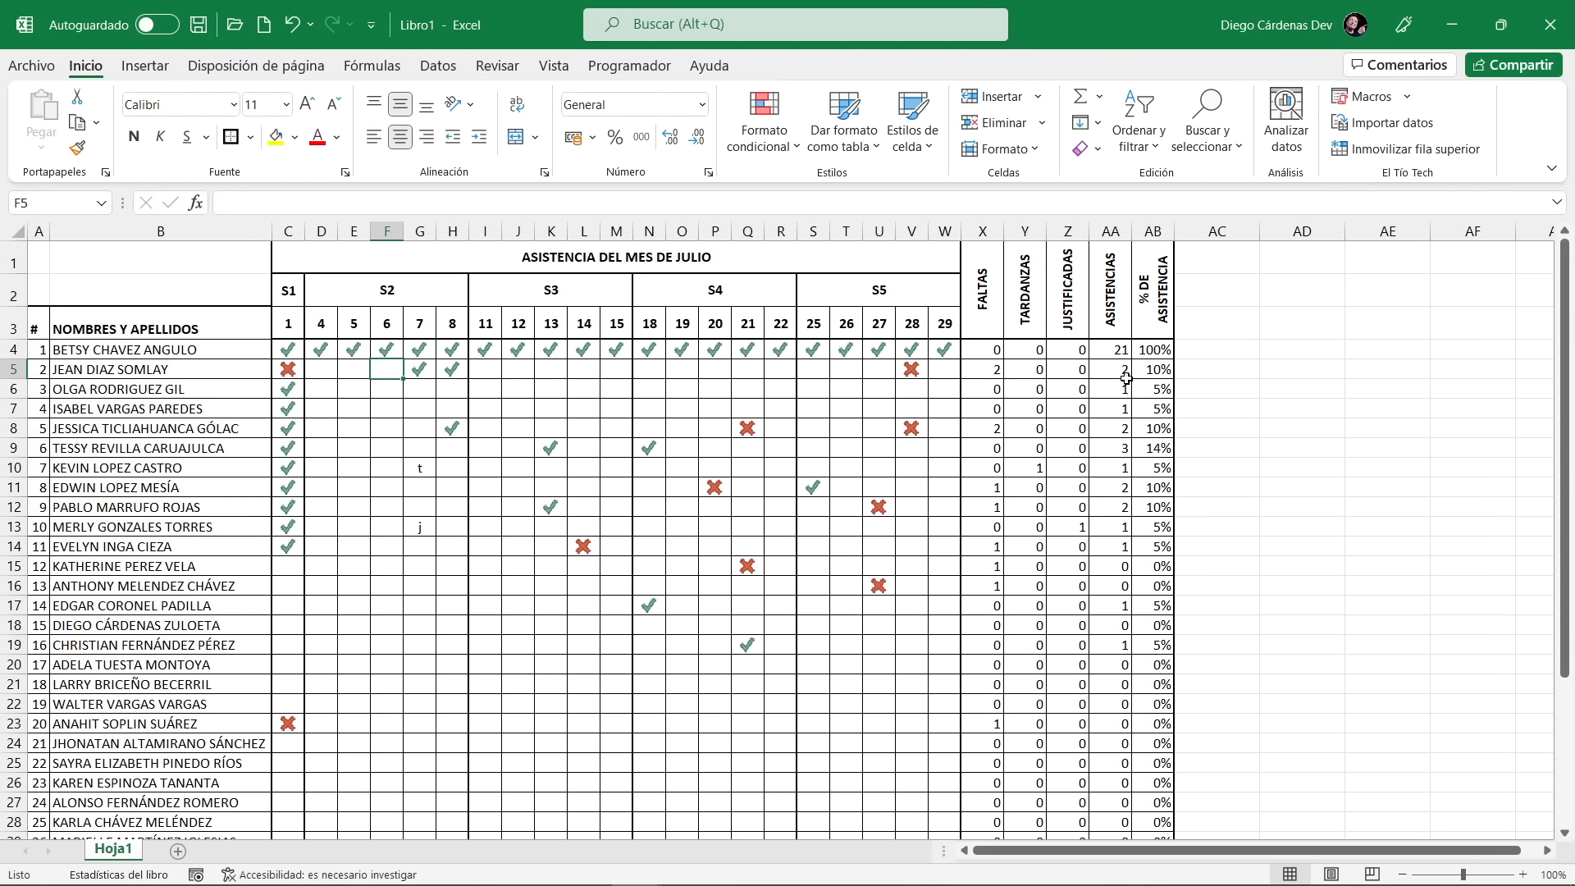
text(1)
click(354, 374)
text(3)
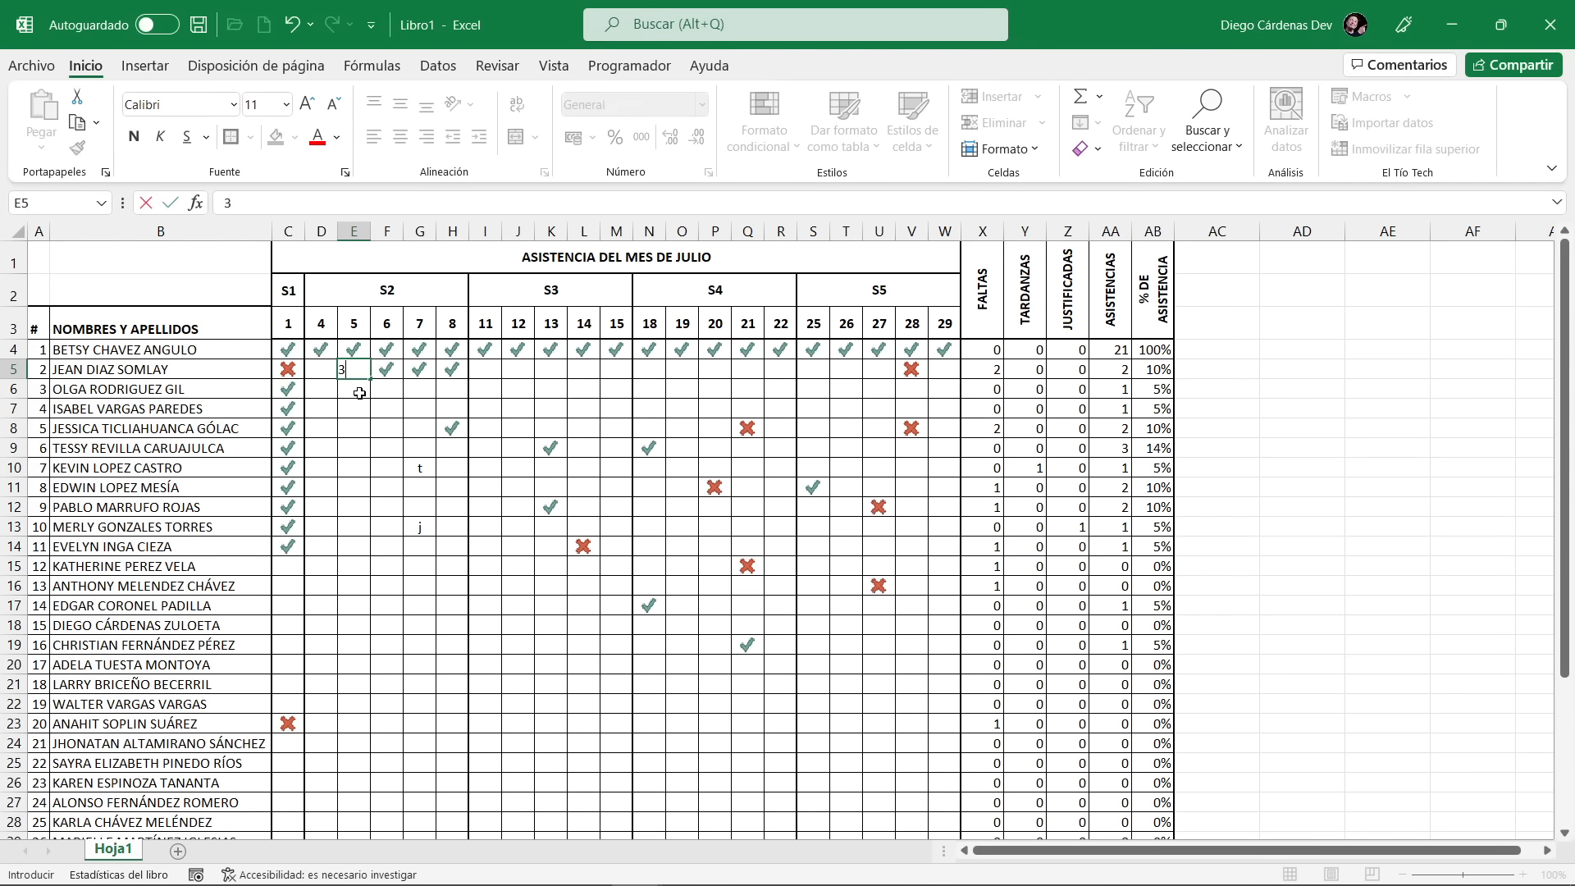
key(Return)
drag(353, 370, 386, 369)
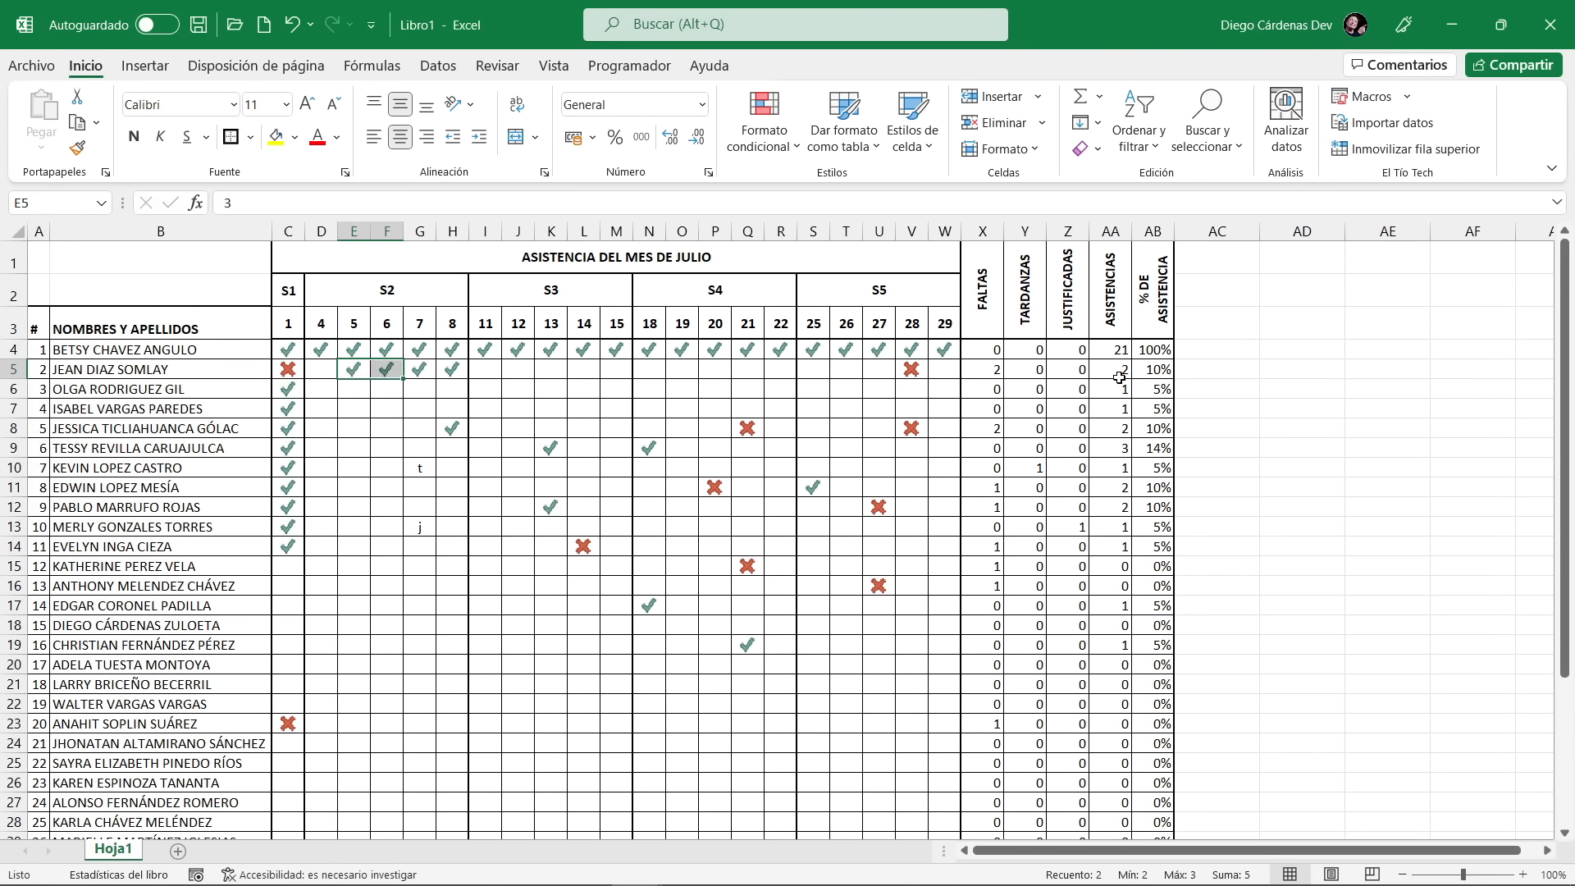
key(Delete)
click(351, 370)
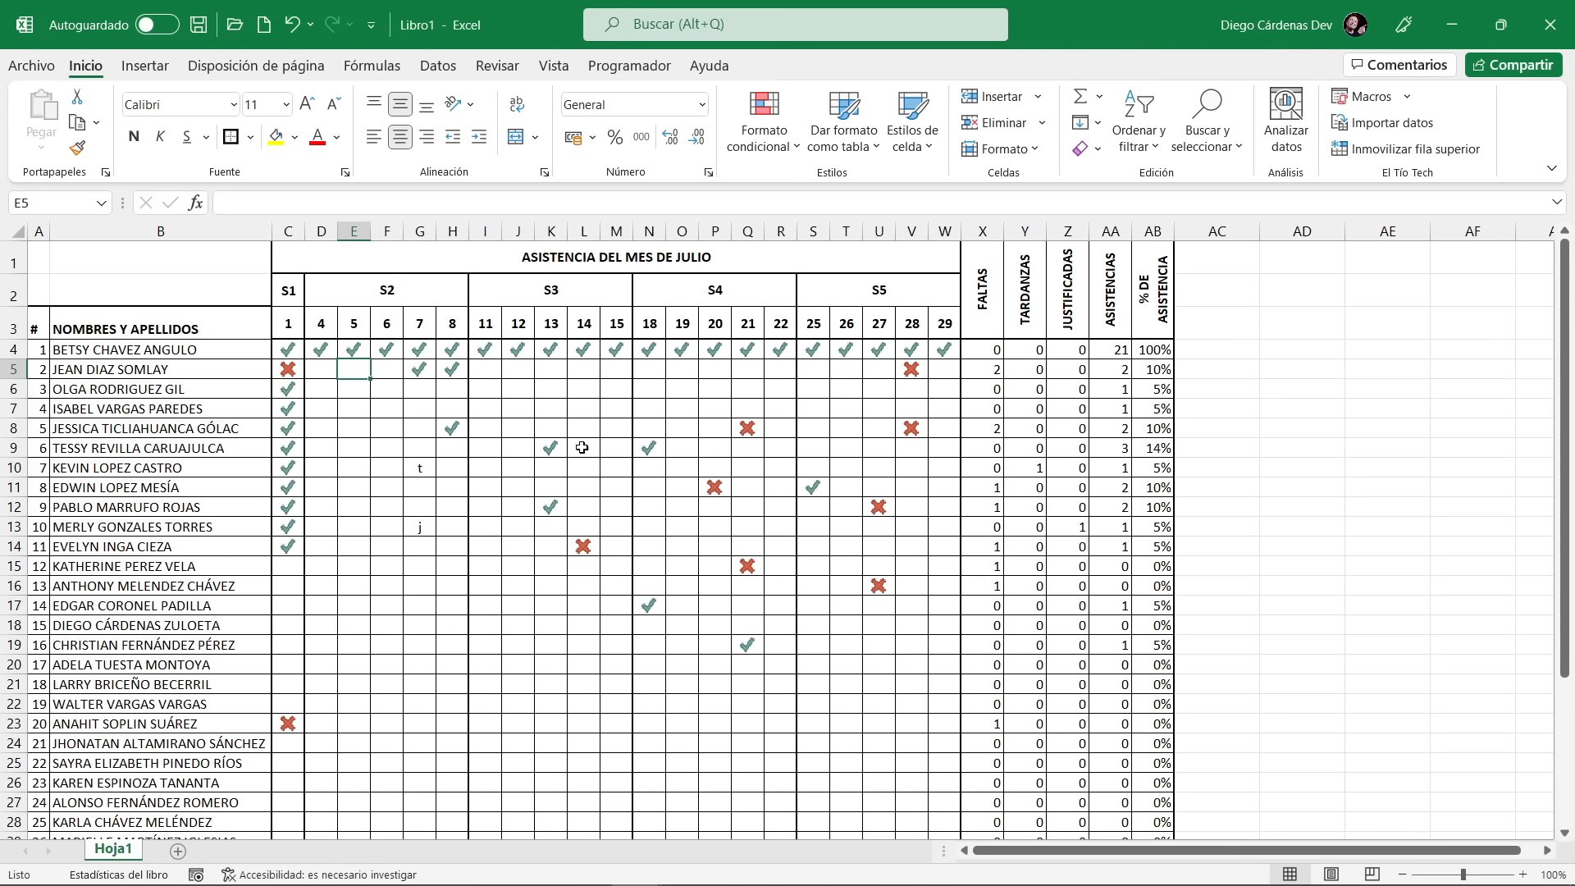
scroll(591, 419, down, 1)
scroll(594, 425, up, 1)
Enter invalid test marks in D5:F5, Q5 and O5, including 11 in D5 and F5
click(432, 374)
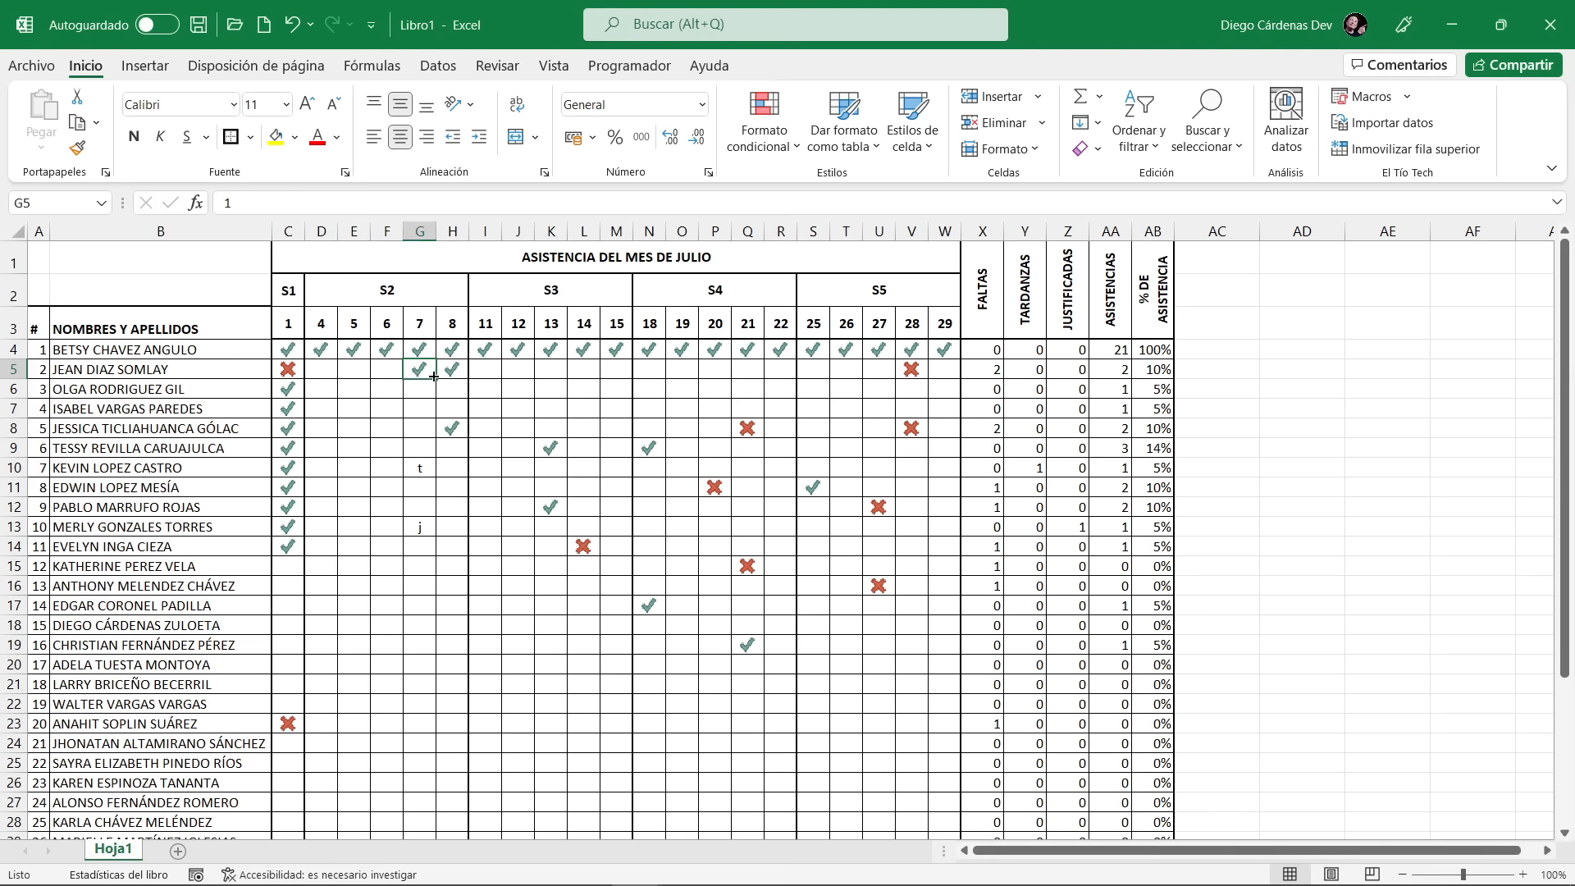
click(331, 369)
text(11)
click(376, 372)
text(11)
click(361, 373)
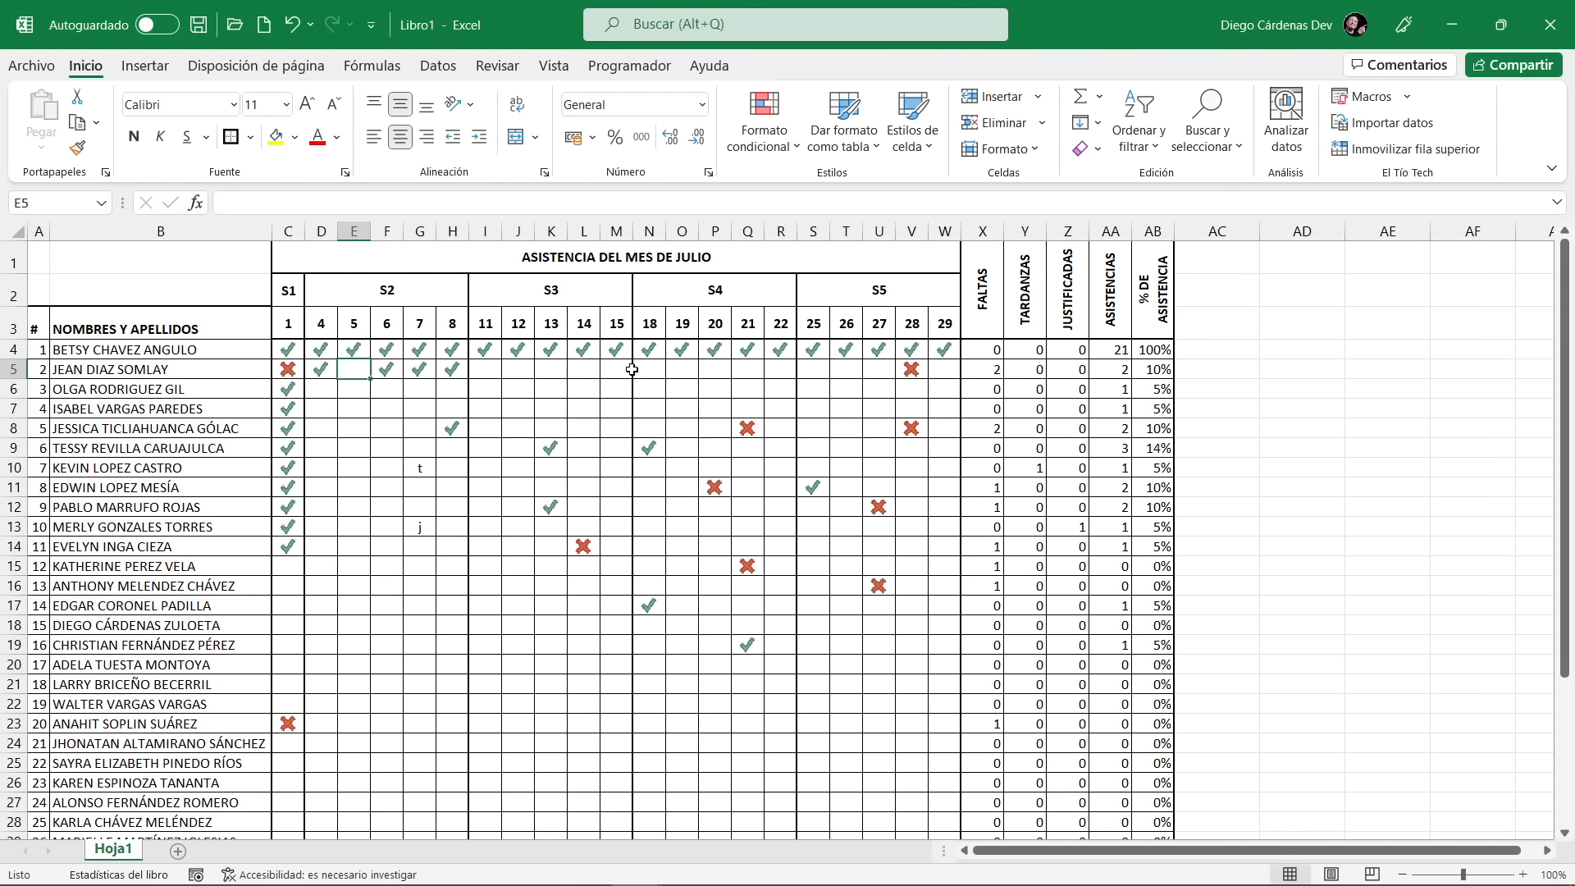
text(1)
click(748, 373)
text(1)
click(686, 371)
text(1)
Mark attendance with the value 1 in M5 and I5:L5
click(606, 374)
text(1)
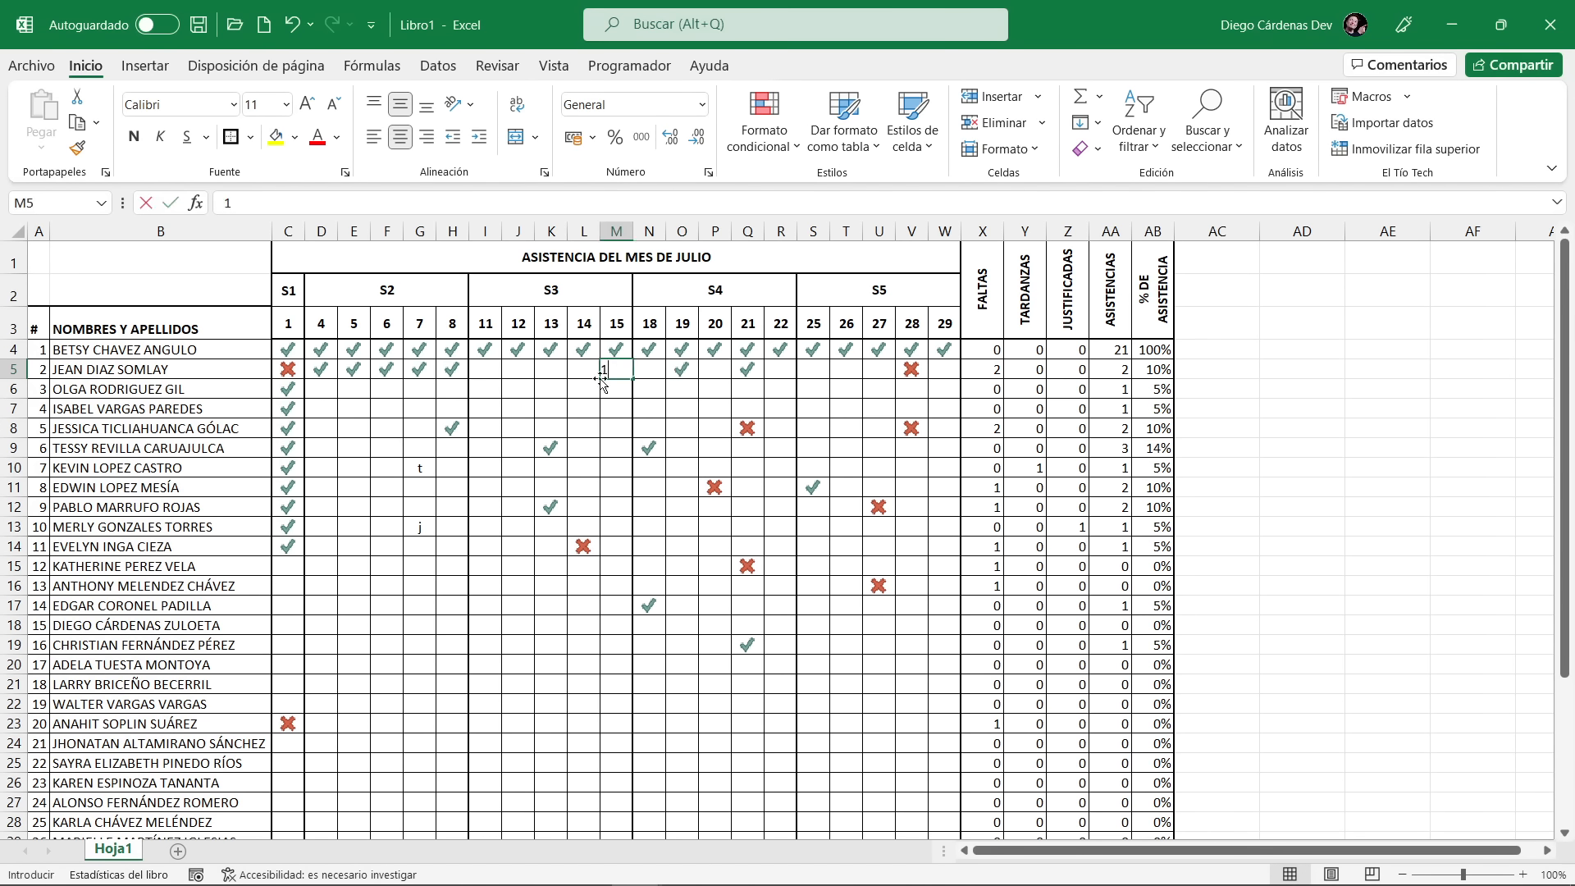
click(484, 371)
text(1)
click(517, 371)
text(1)
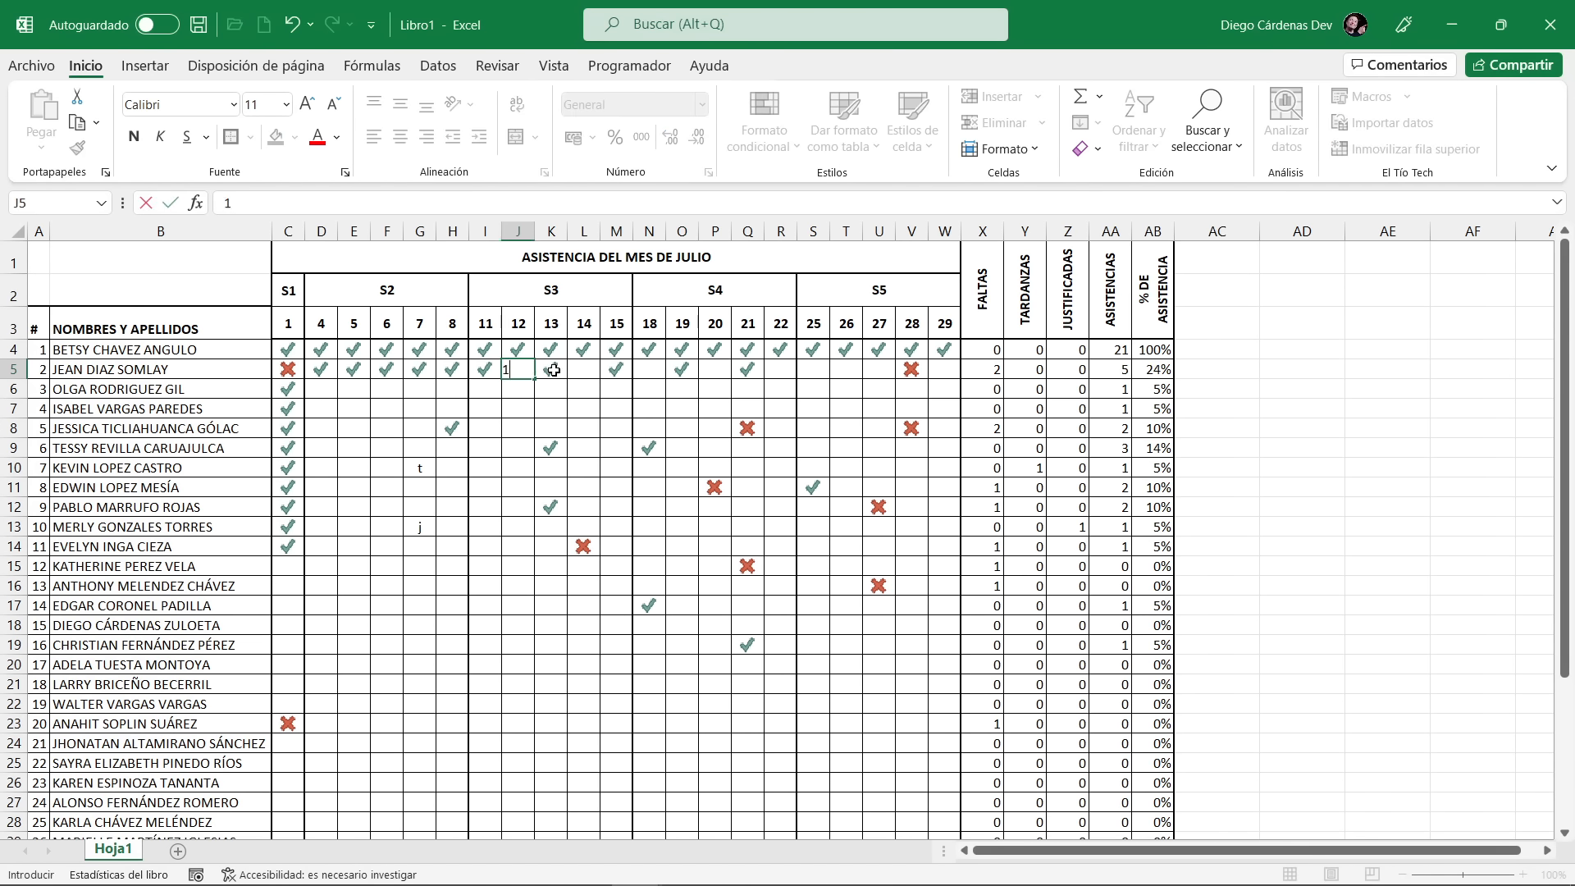
click(553, 370)
text(1)
click(578, 371)
text(1)
click(615, 389)
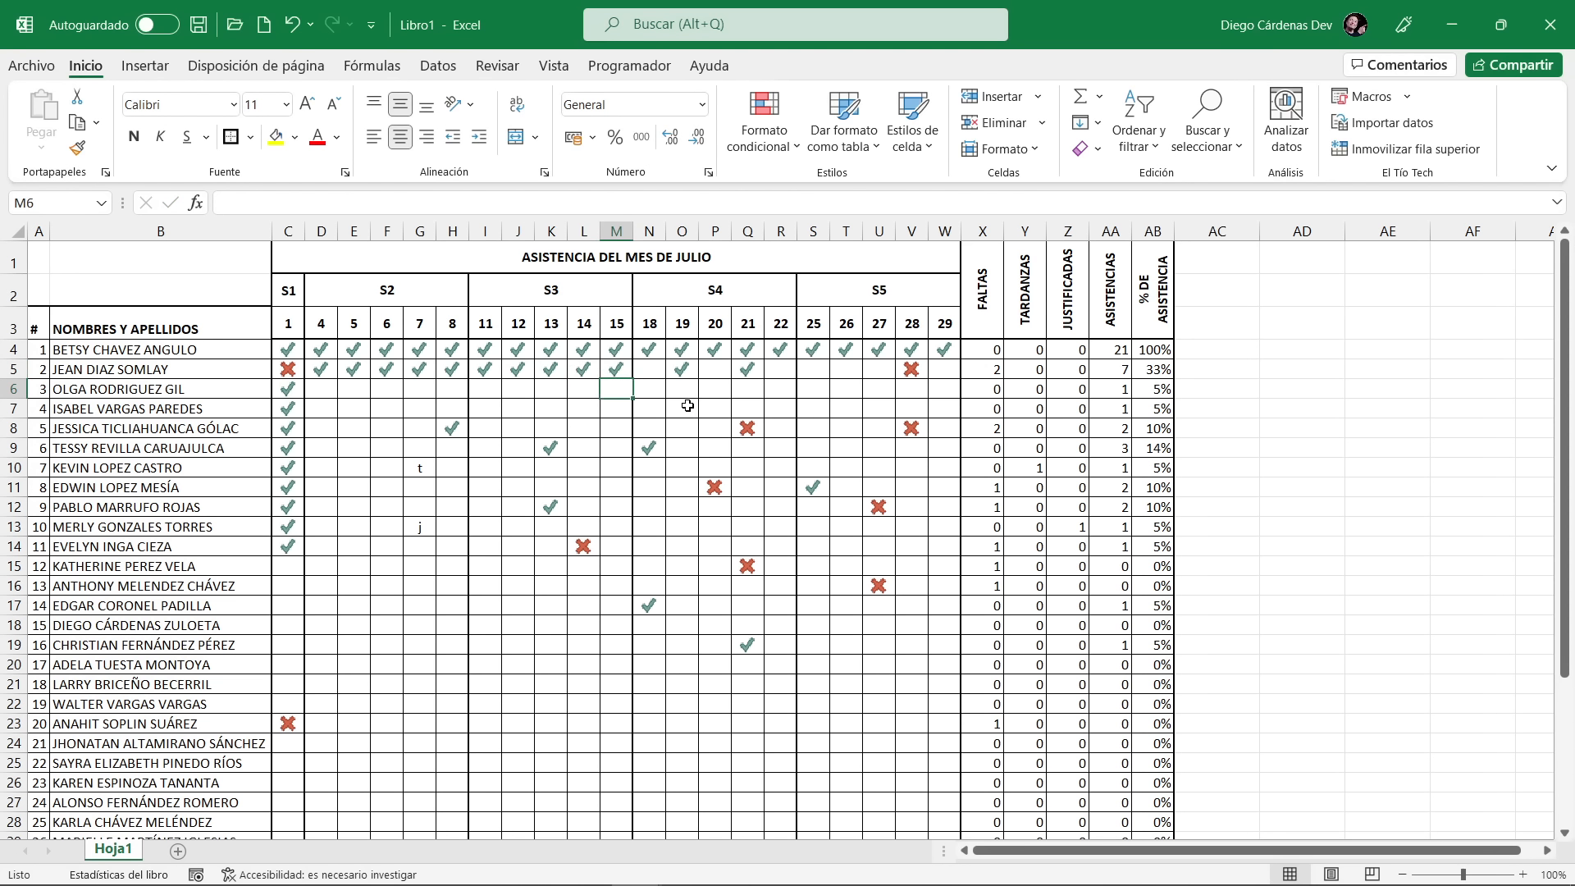
click(329, 355)
click(364, 356)
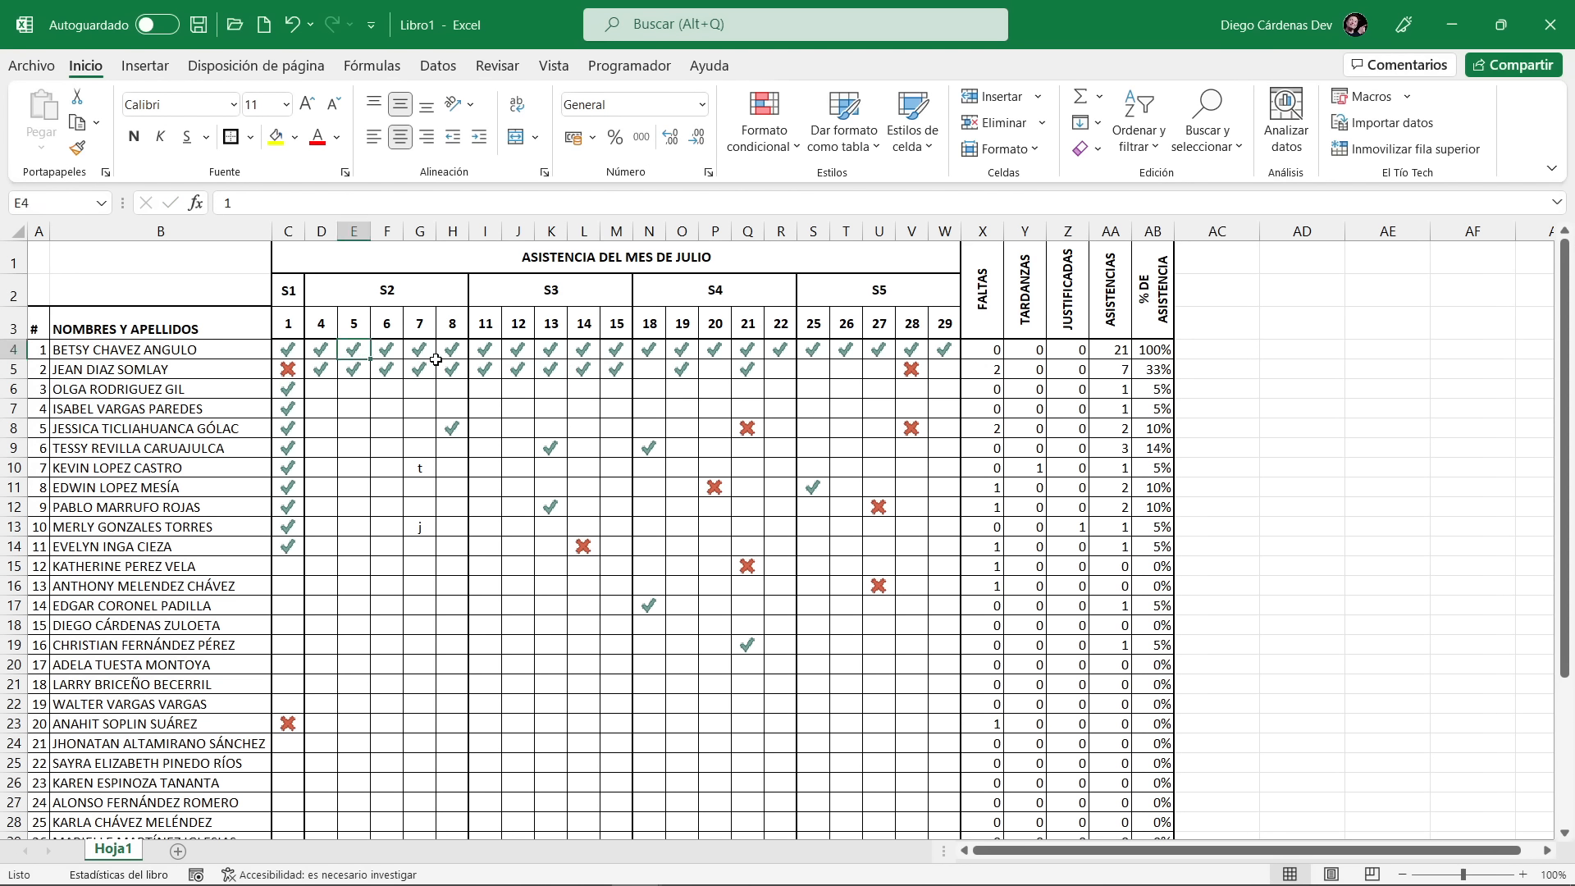
click(447, 366)
click(395, 366)
click(416, 368)
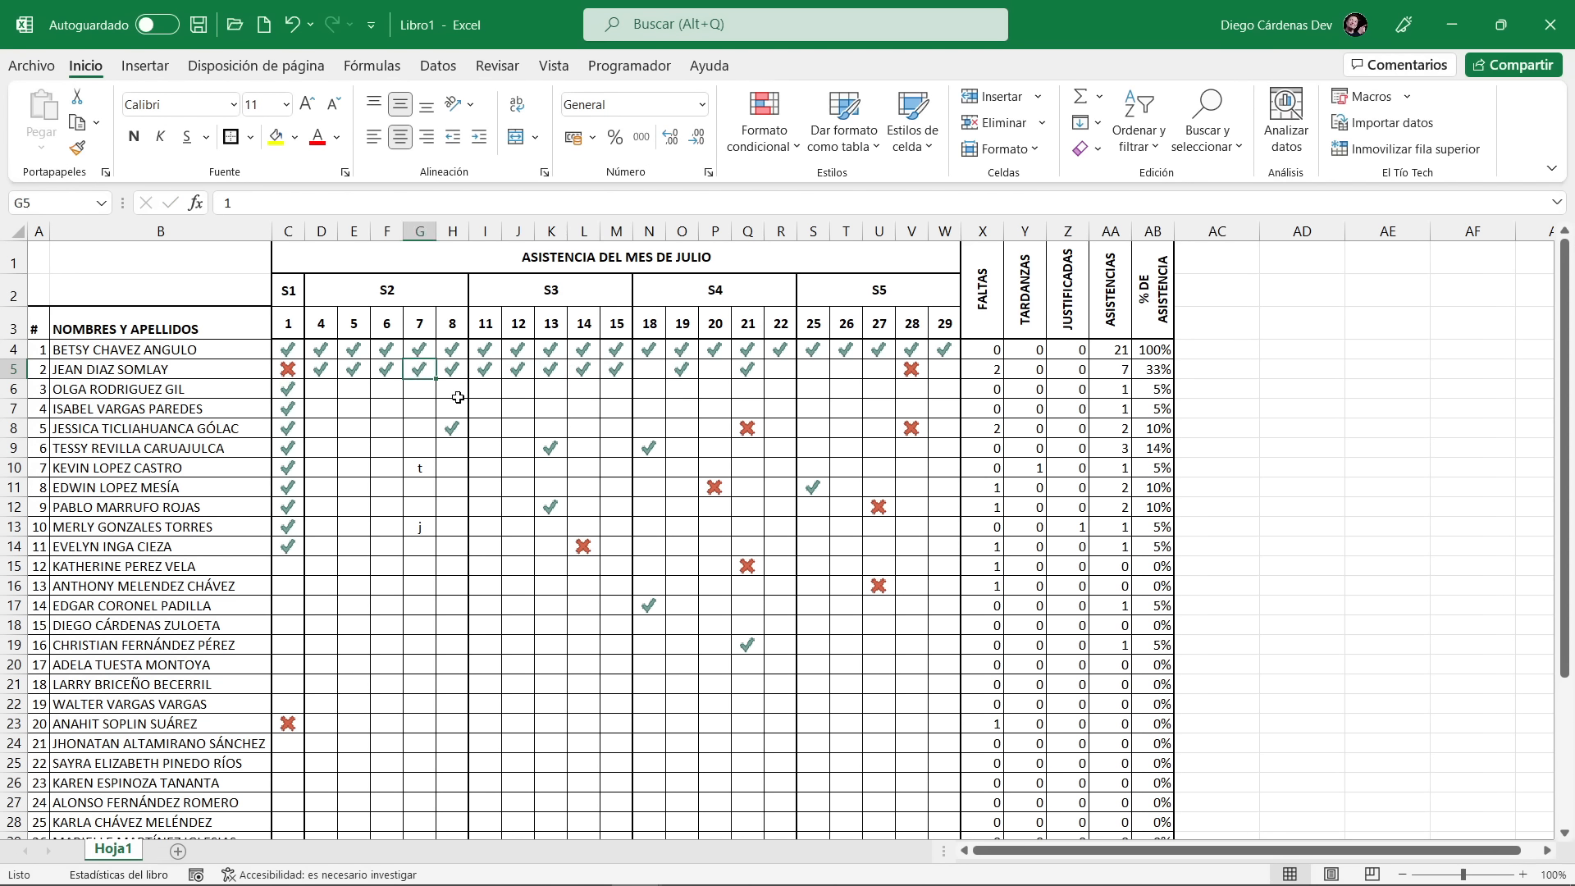
Add a conditional formatting rule to C4:W33 that highlights values greater than 1 with light red fill and dark red text
click(289, 352)
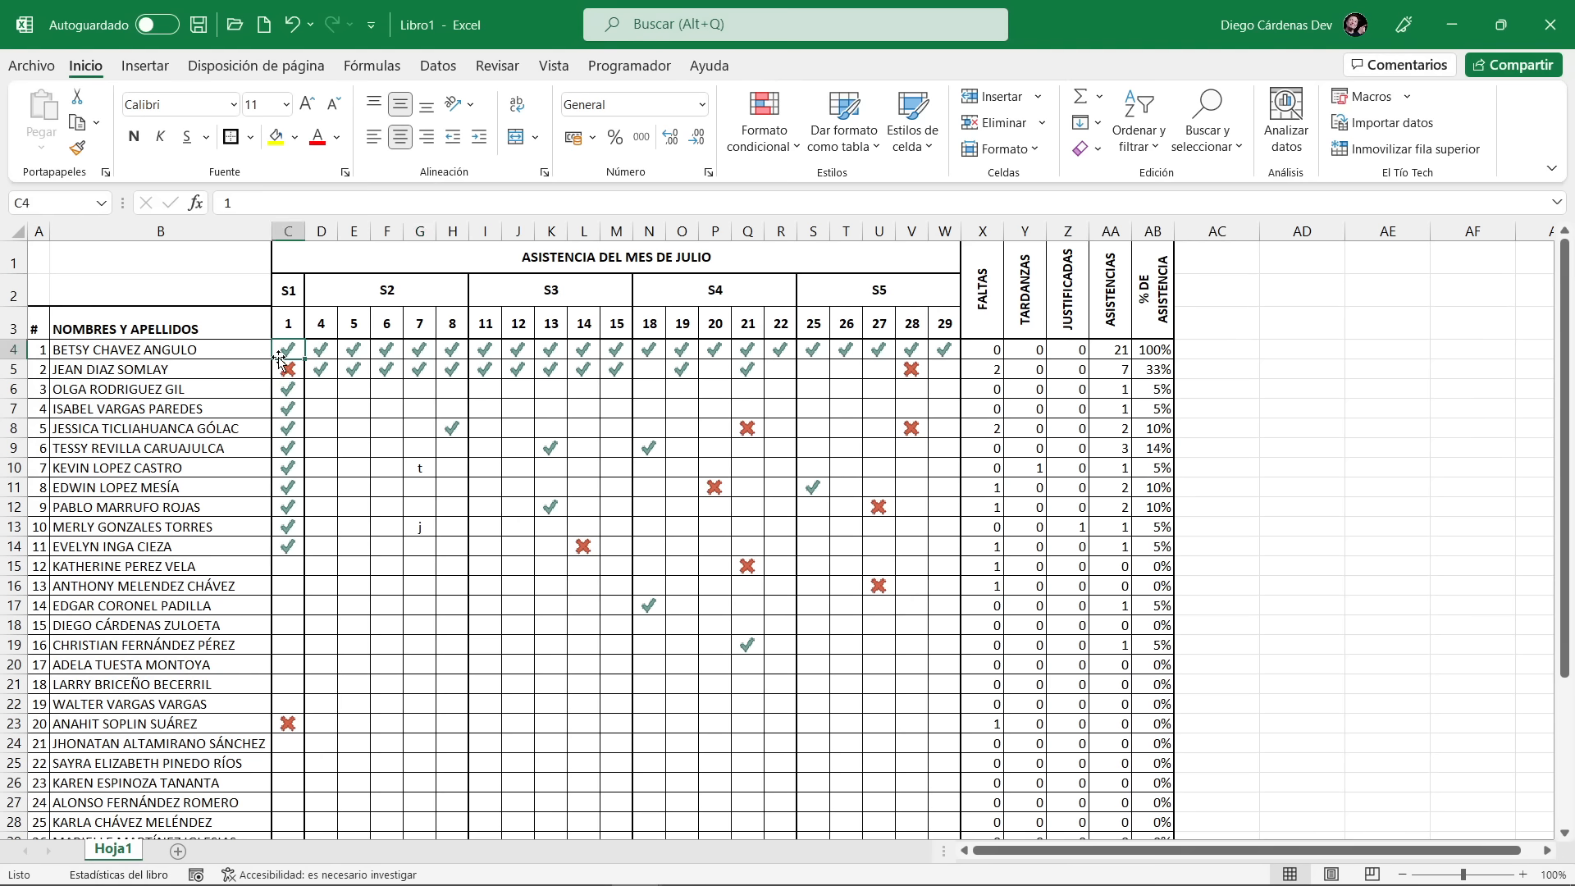
drag(289, 357, 944, 800)
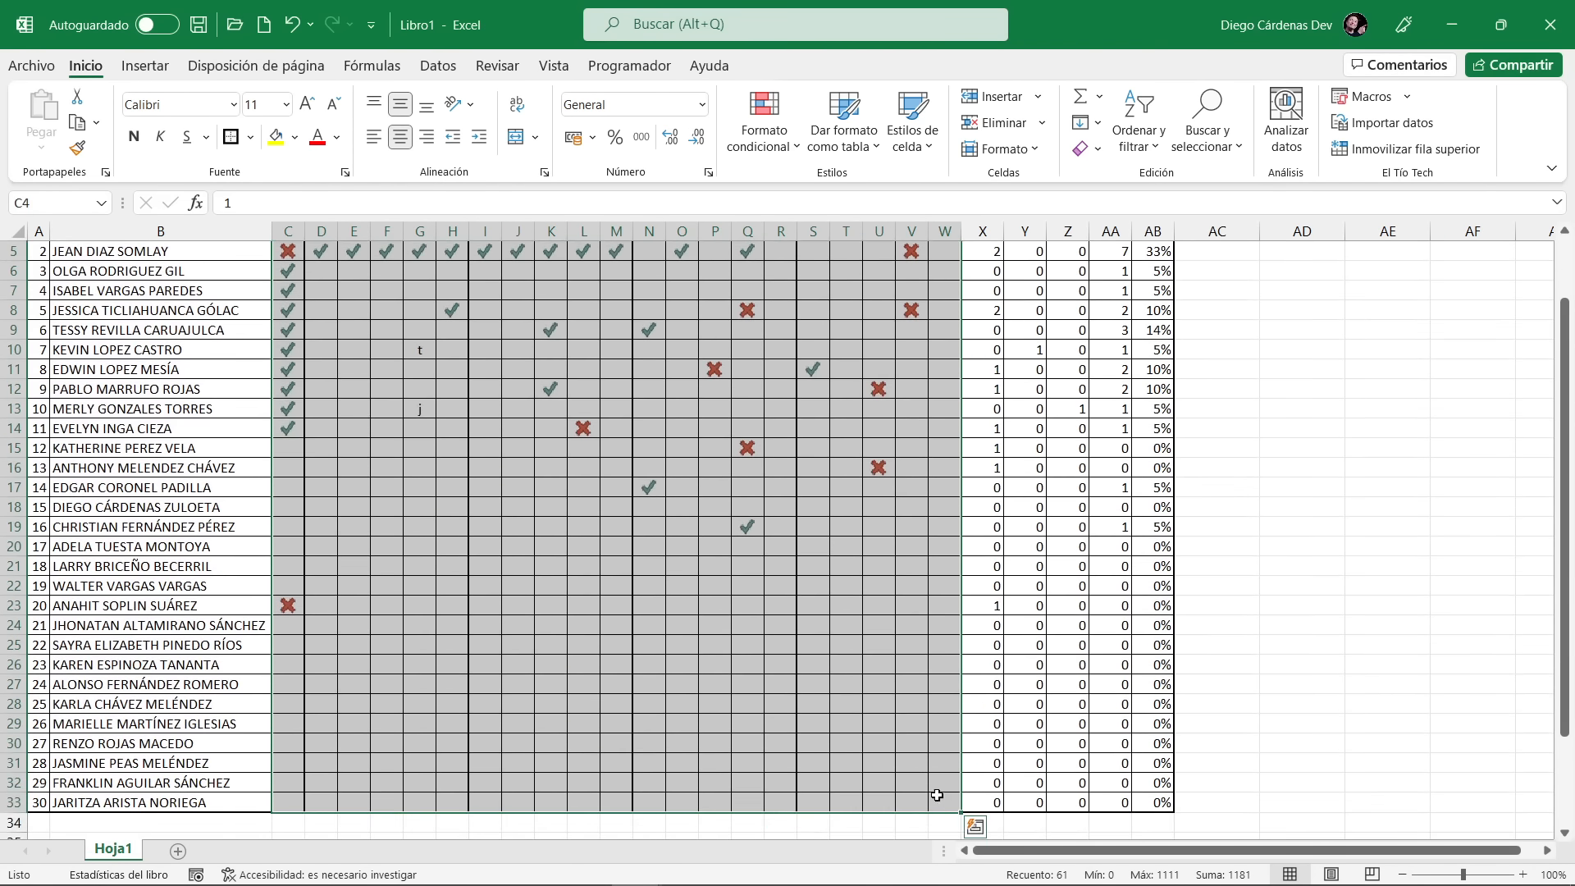
scroll(623, 574, up, 2)
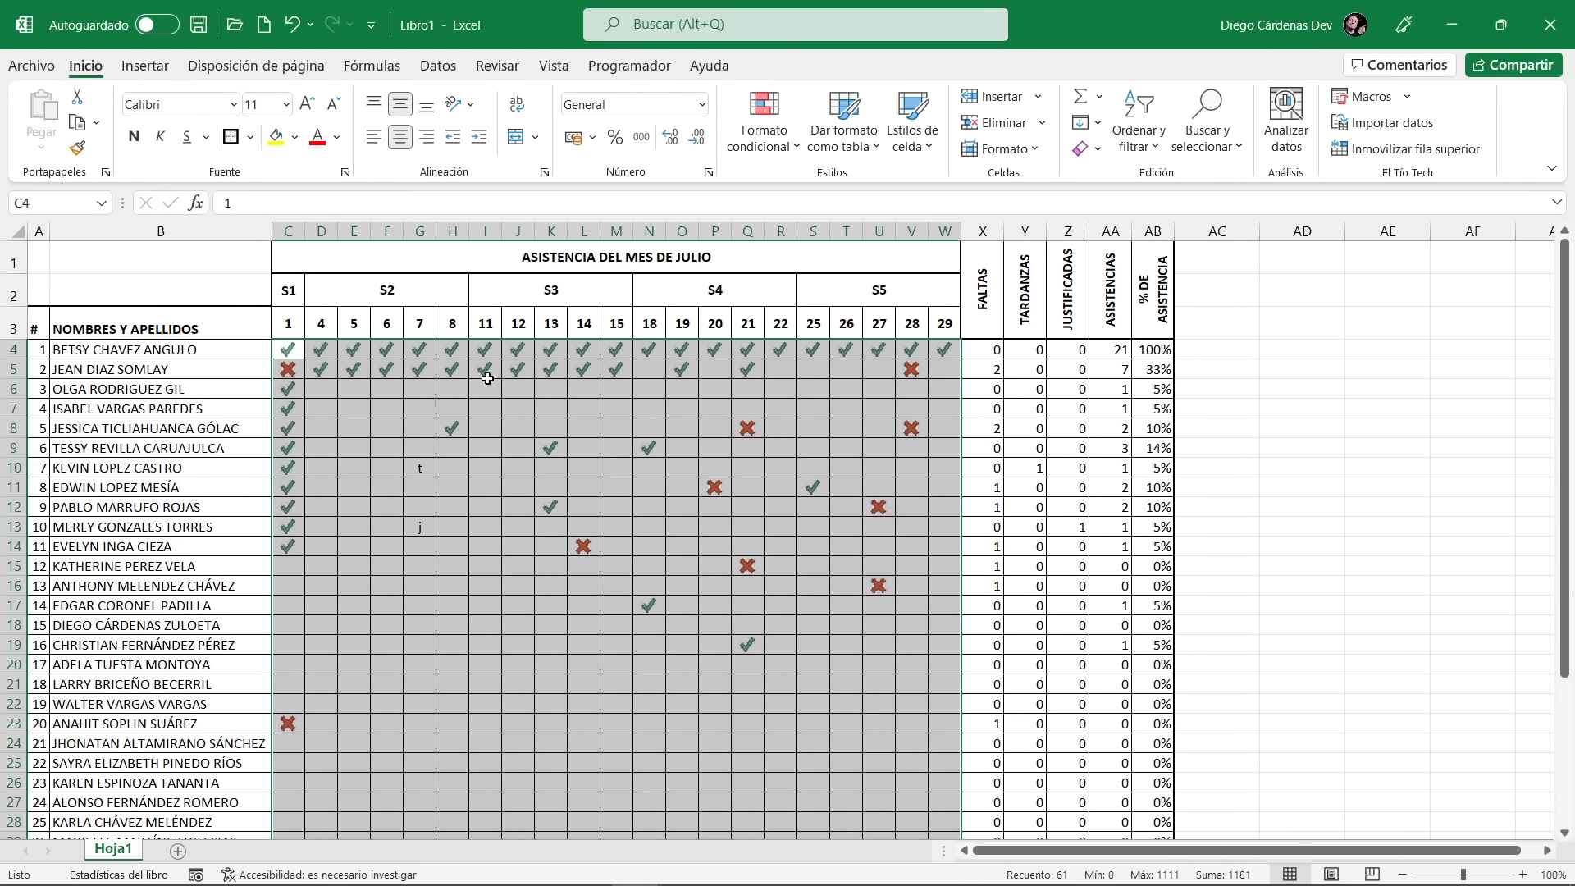
click(771, 147)
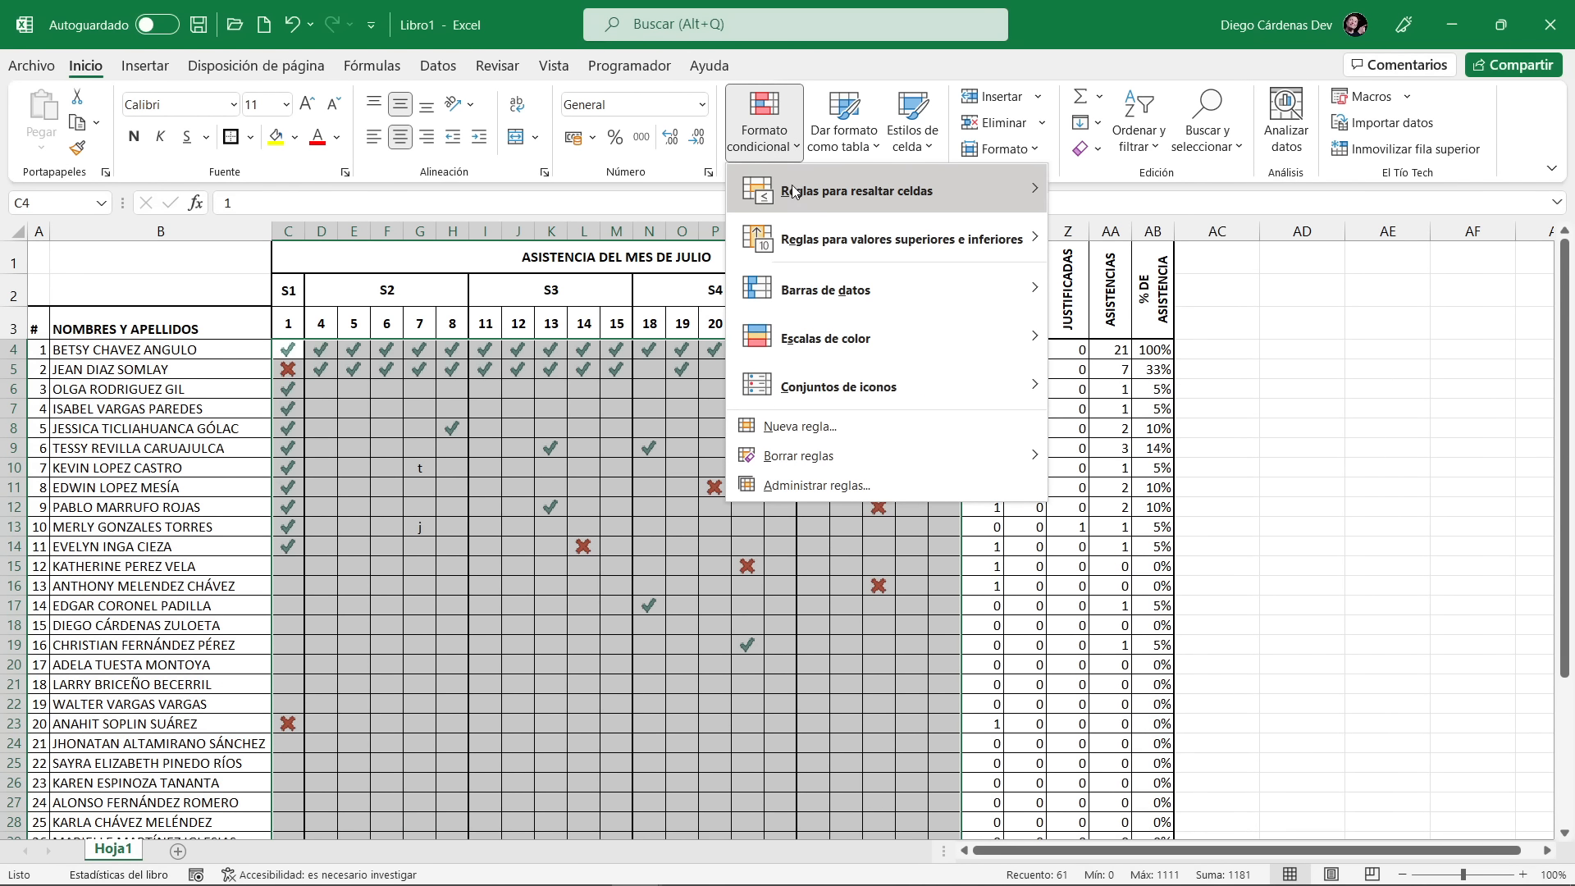
mouse_move(798, 197)
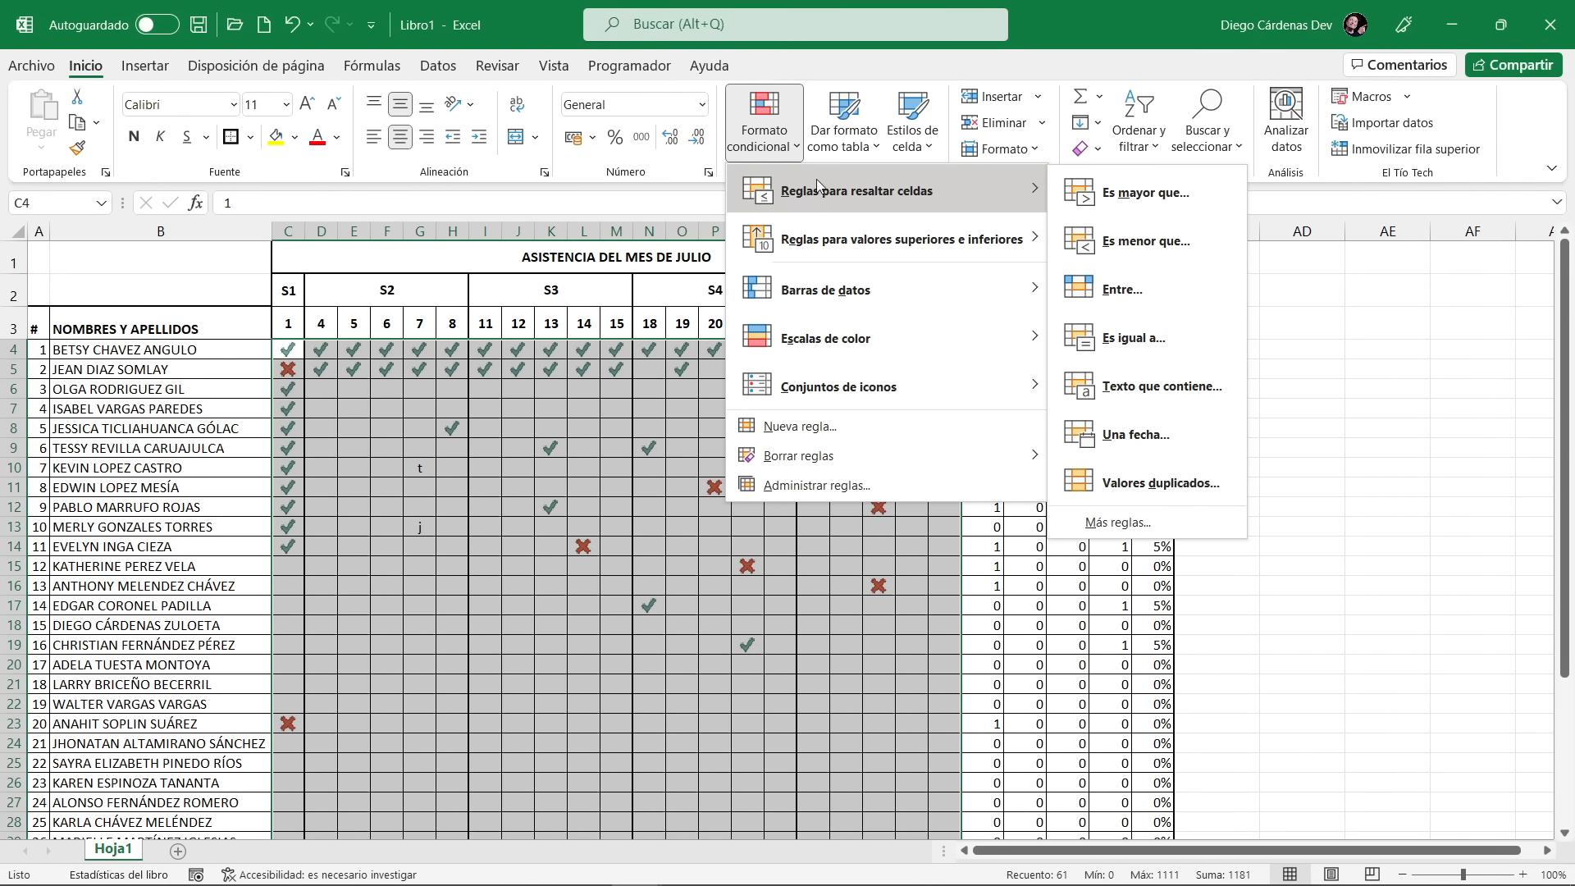
click(1149, 195)
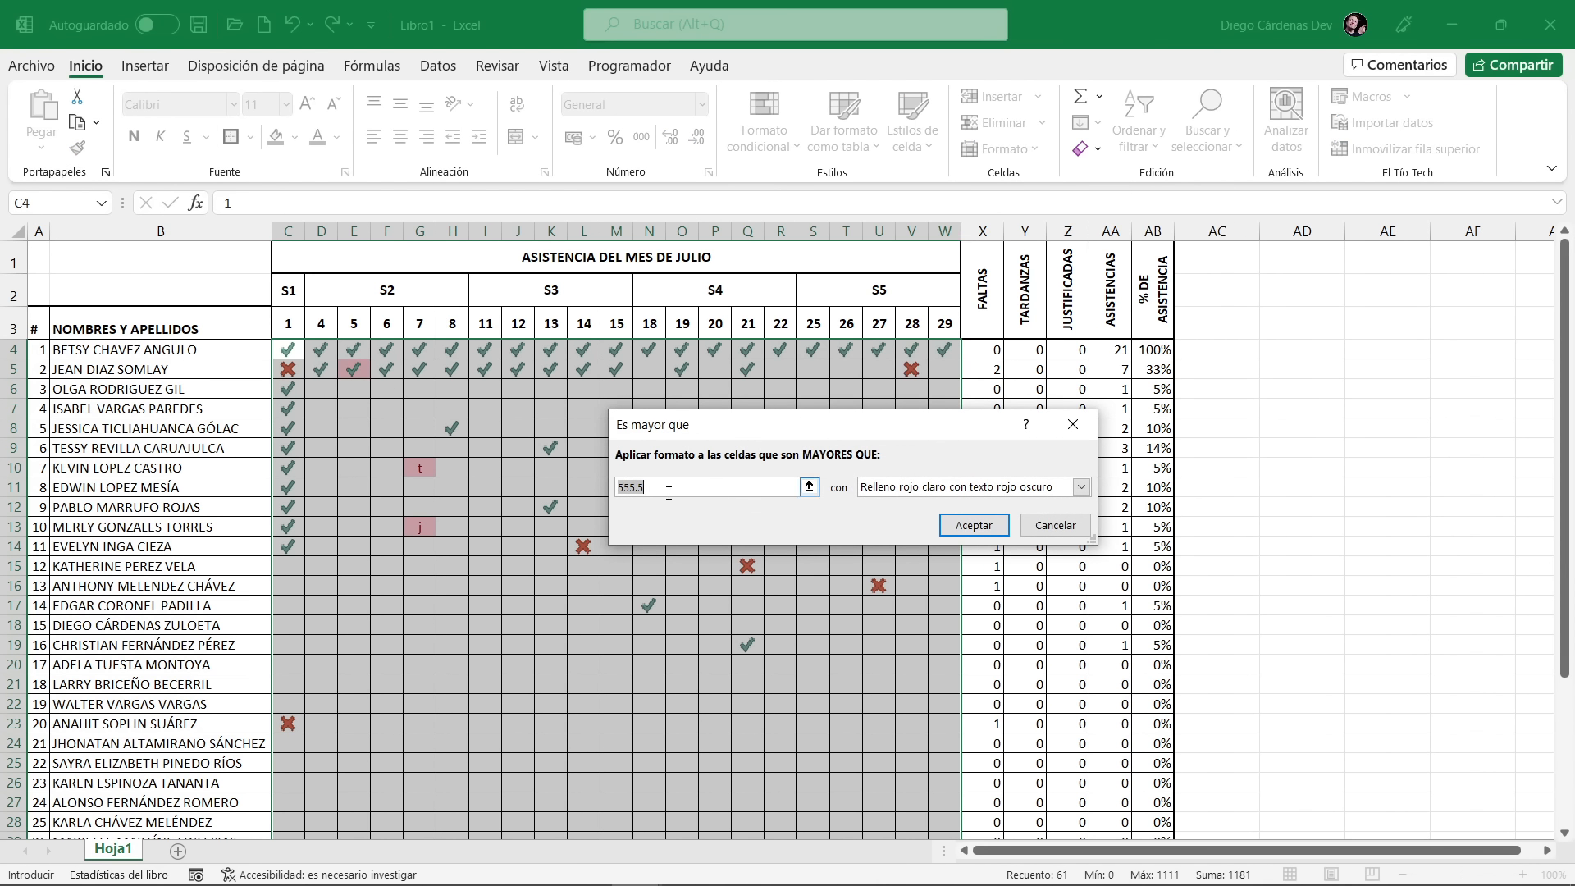
text(1)
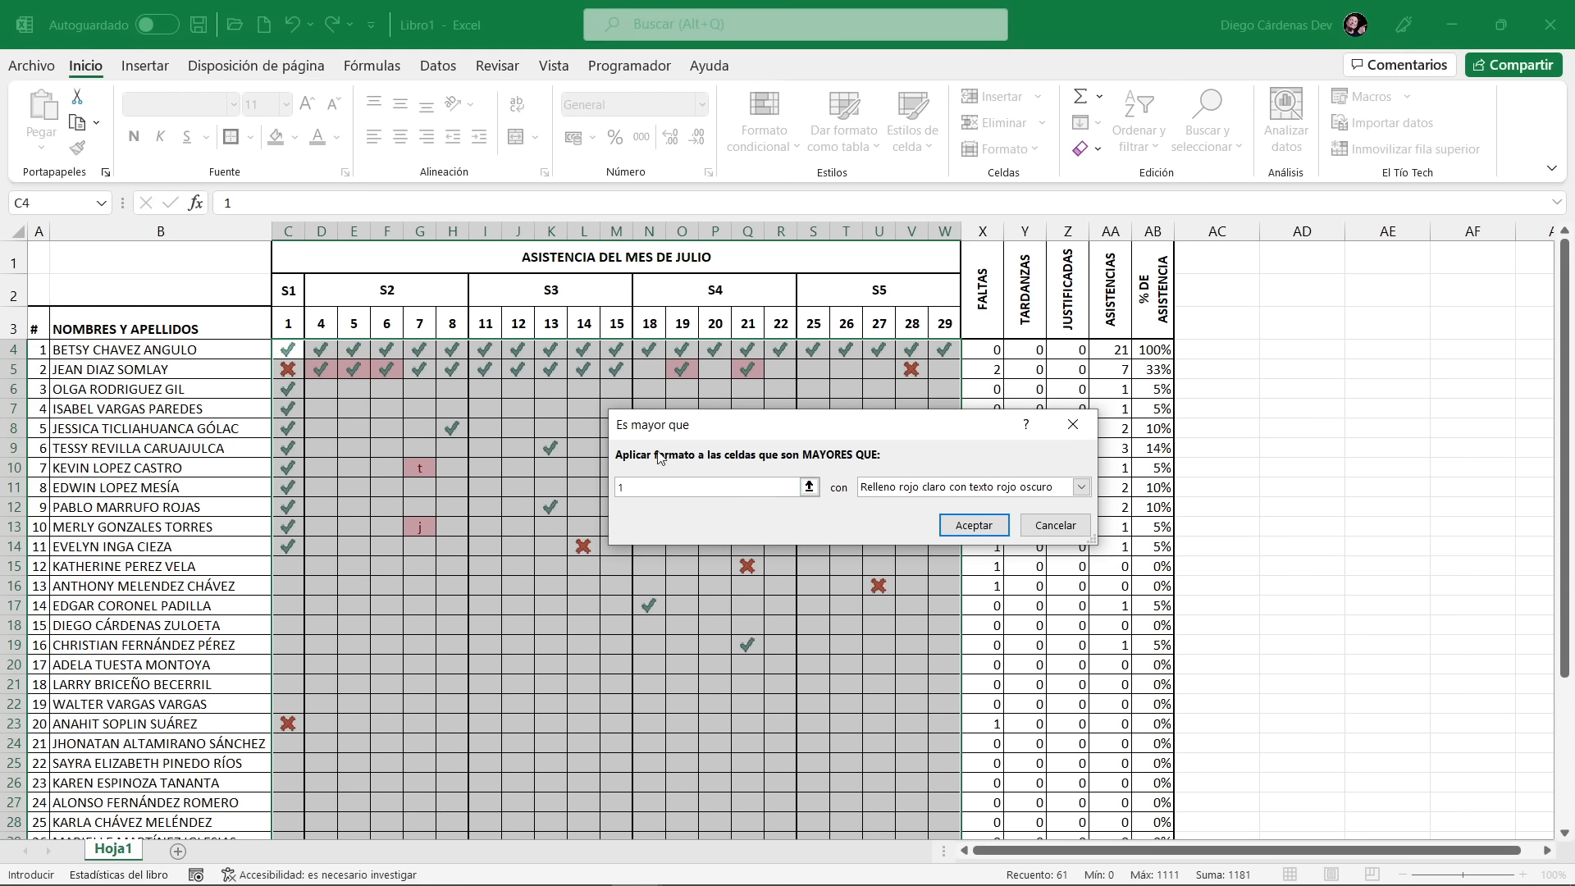
click(973, 525)
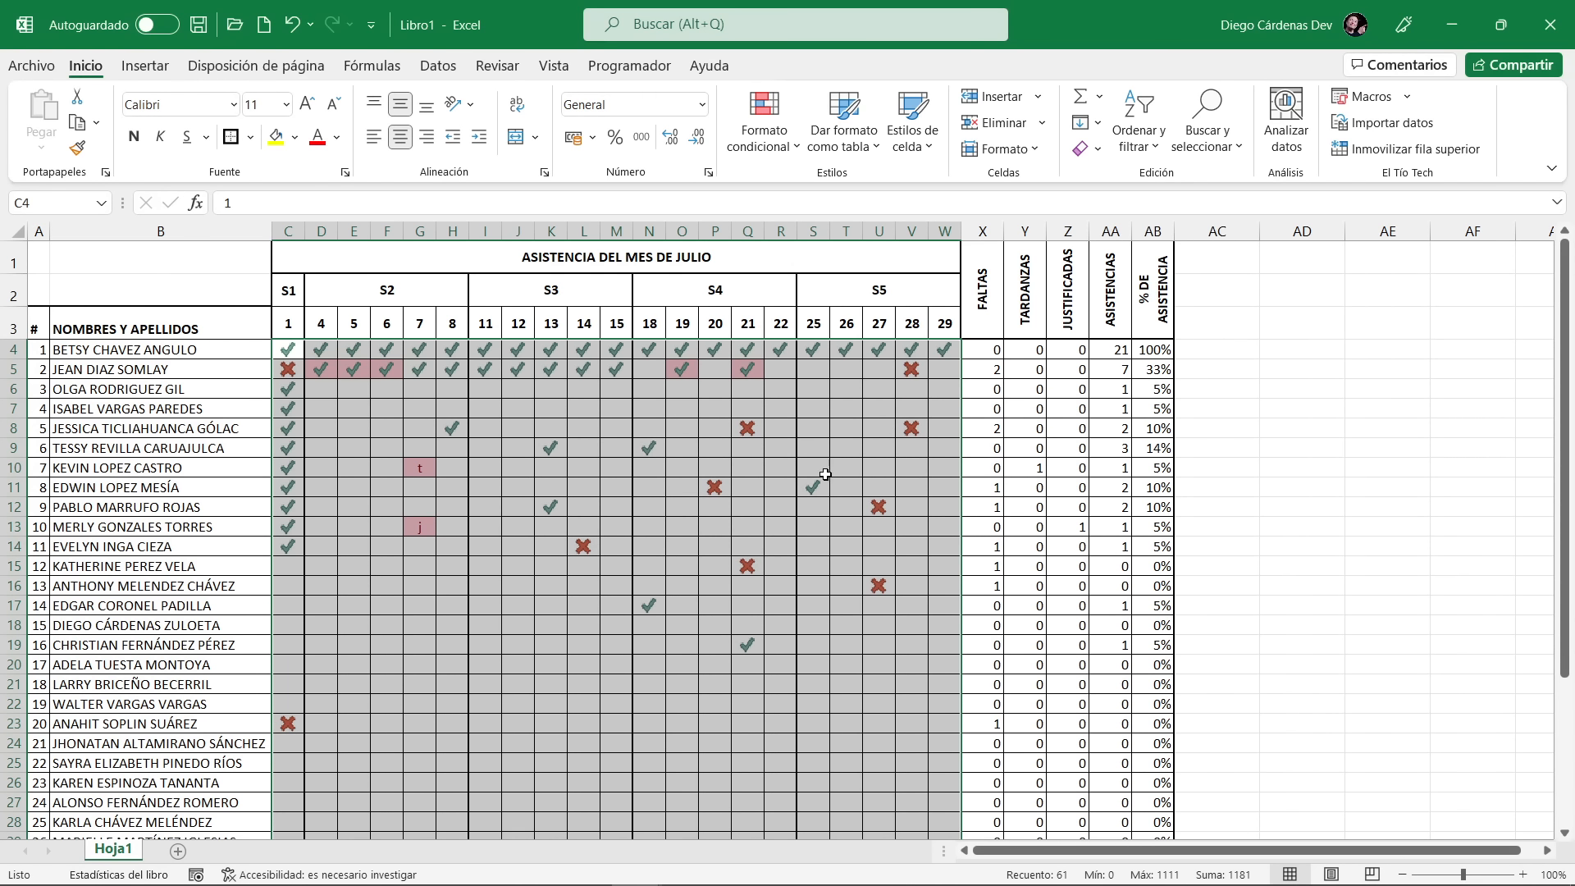
click(522, 539)
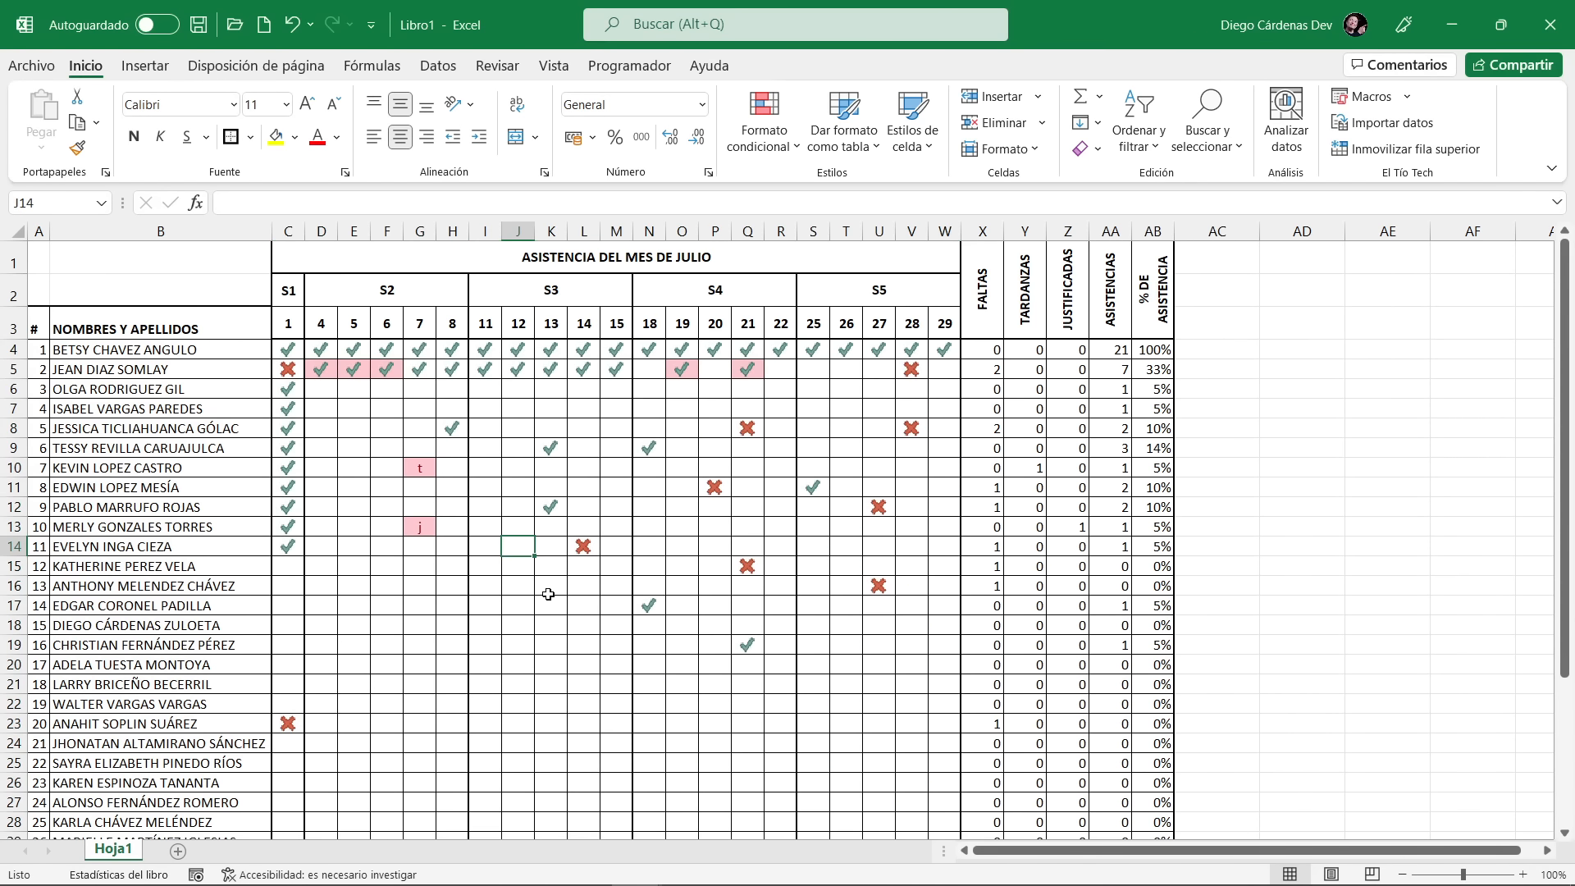
Replace the lowercase marks with a capital T in G10 and a capital J in G13
click(423, 471)
click(432, 527)
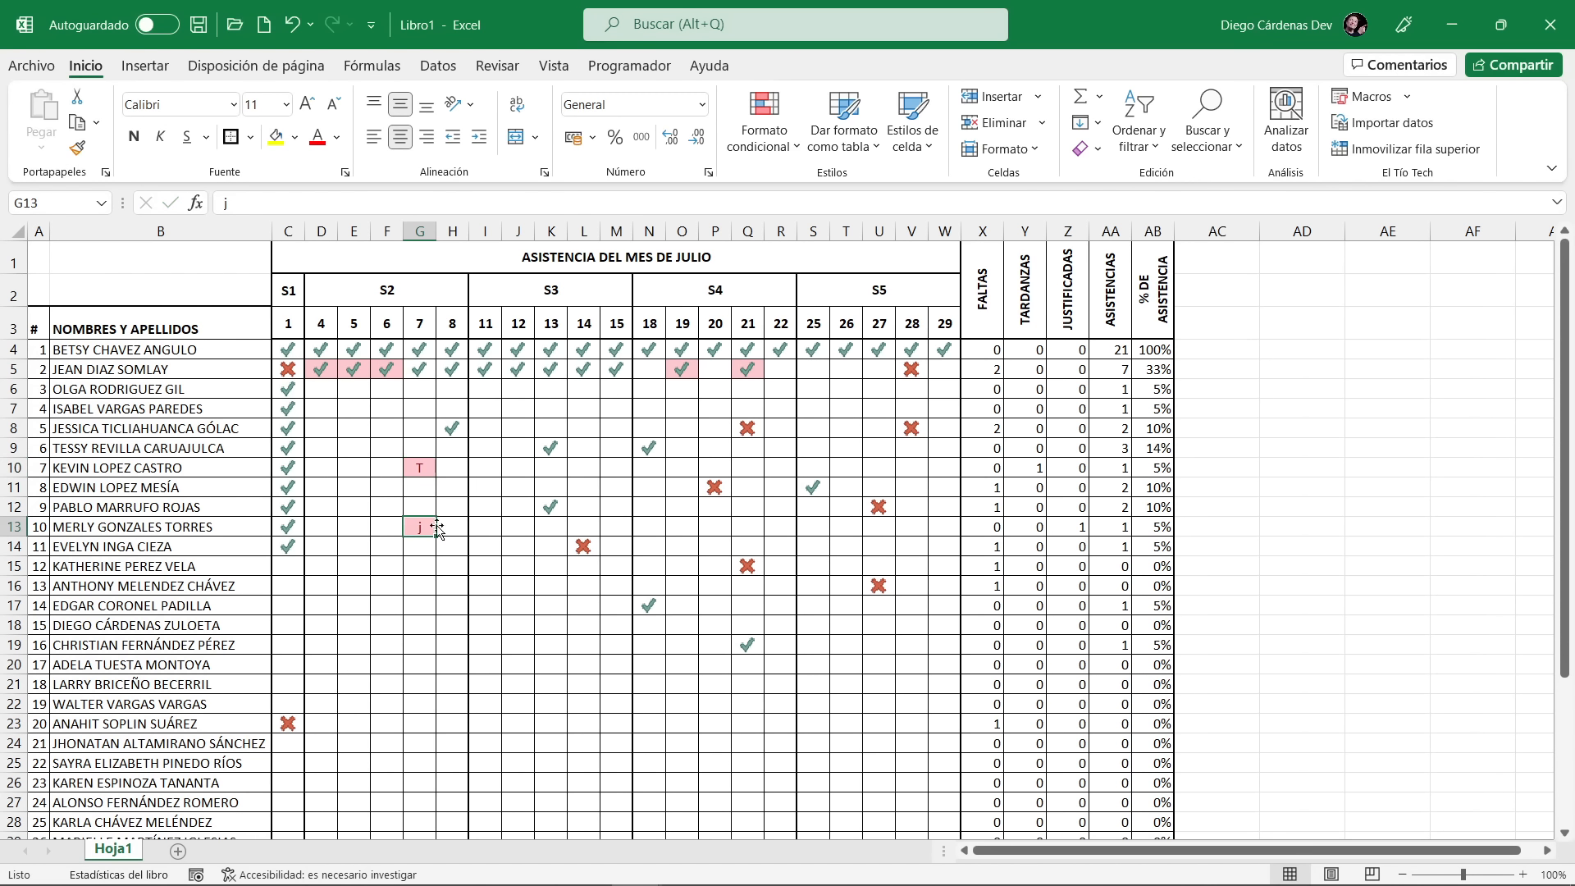
click(513, 508)
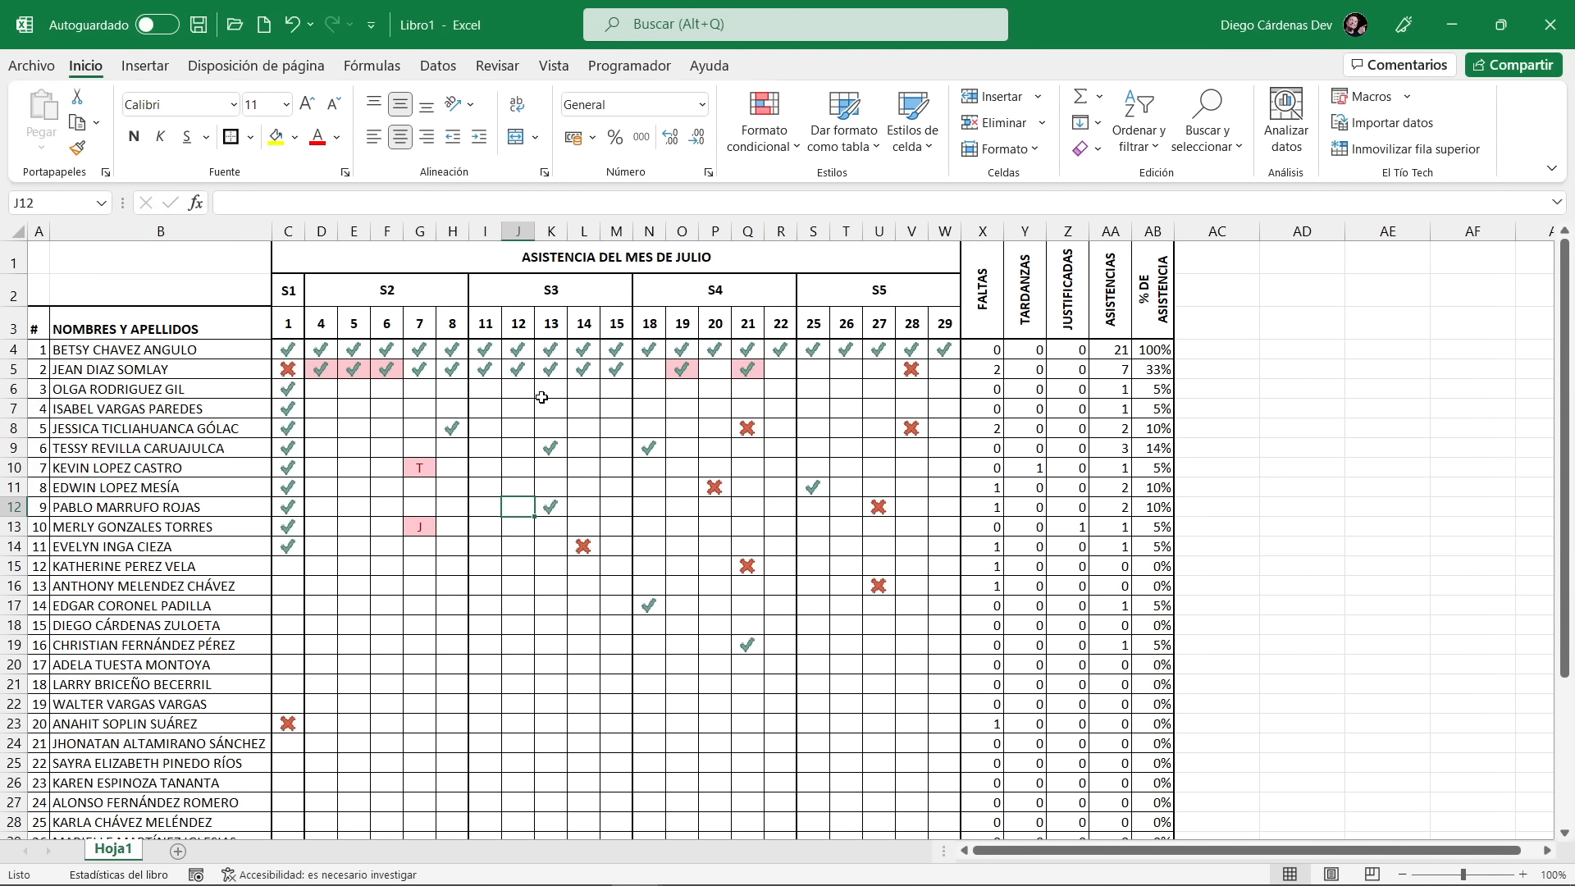
Correct the highlighted invalid marks in D5, E5 and F5 to 1
click(323, 373)
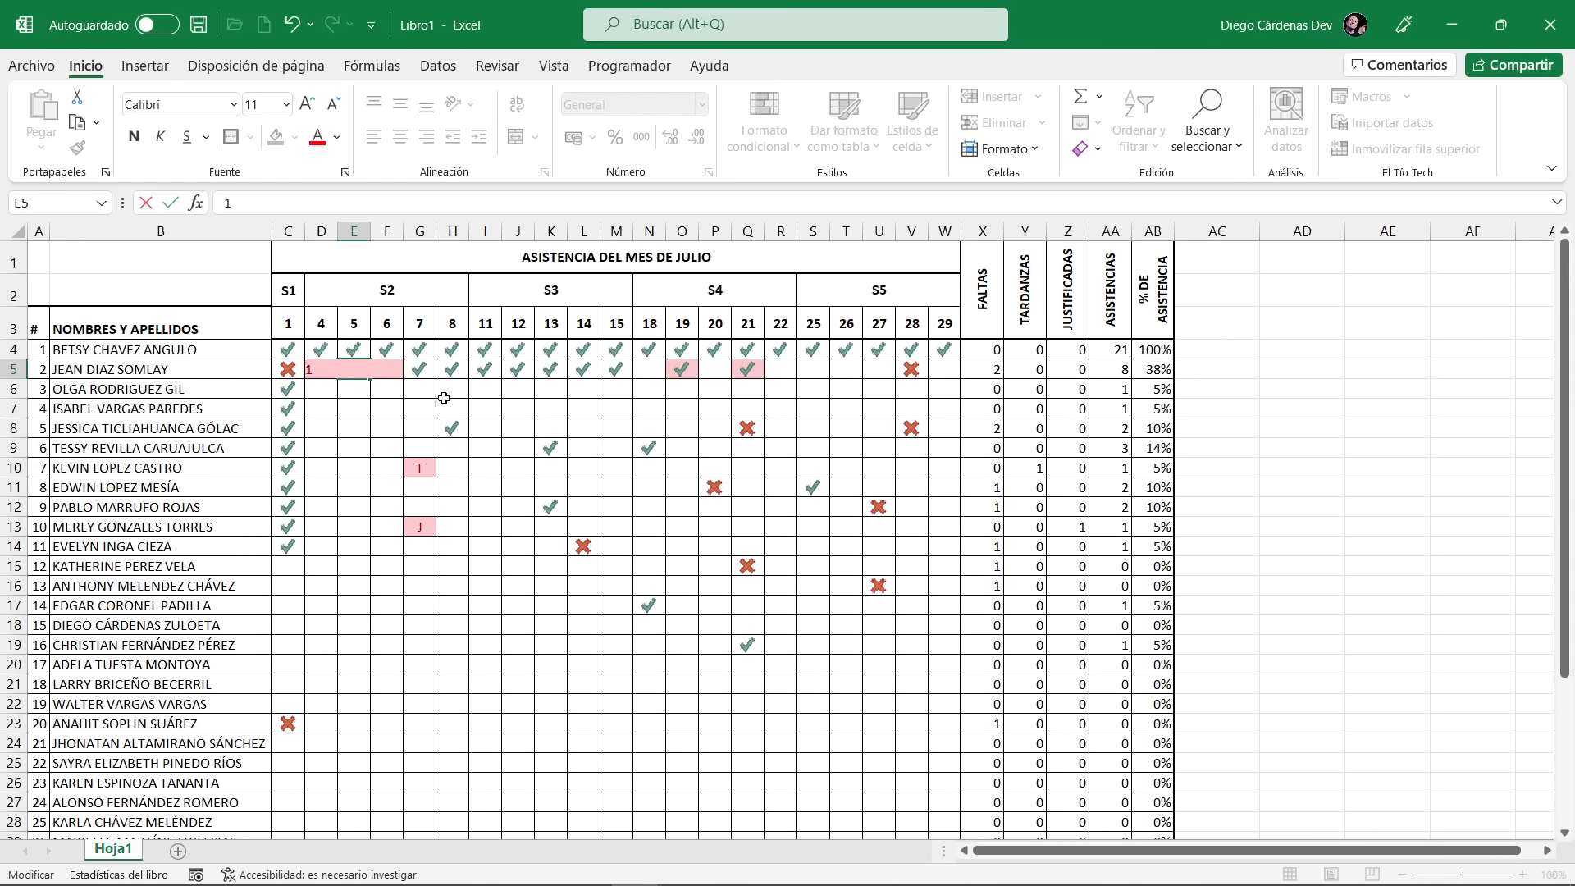
click(423, 415)
key(Up)
key(Up)
key(Left)
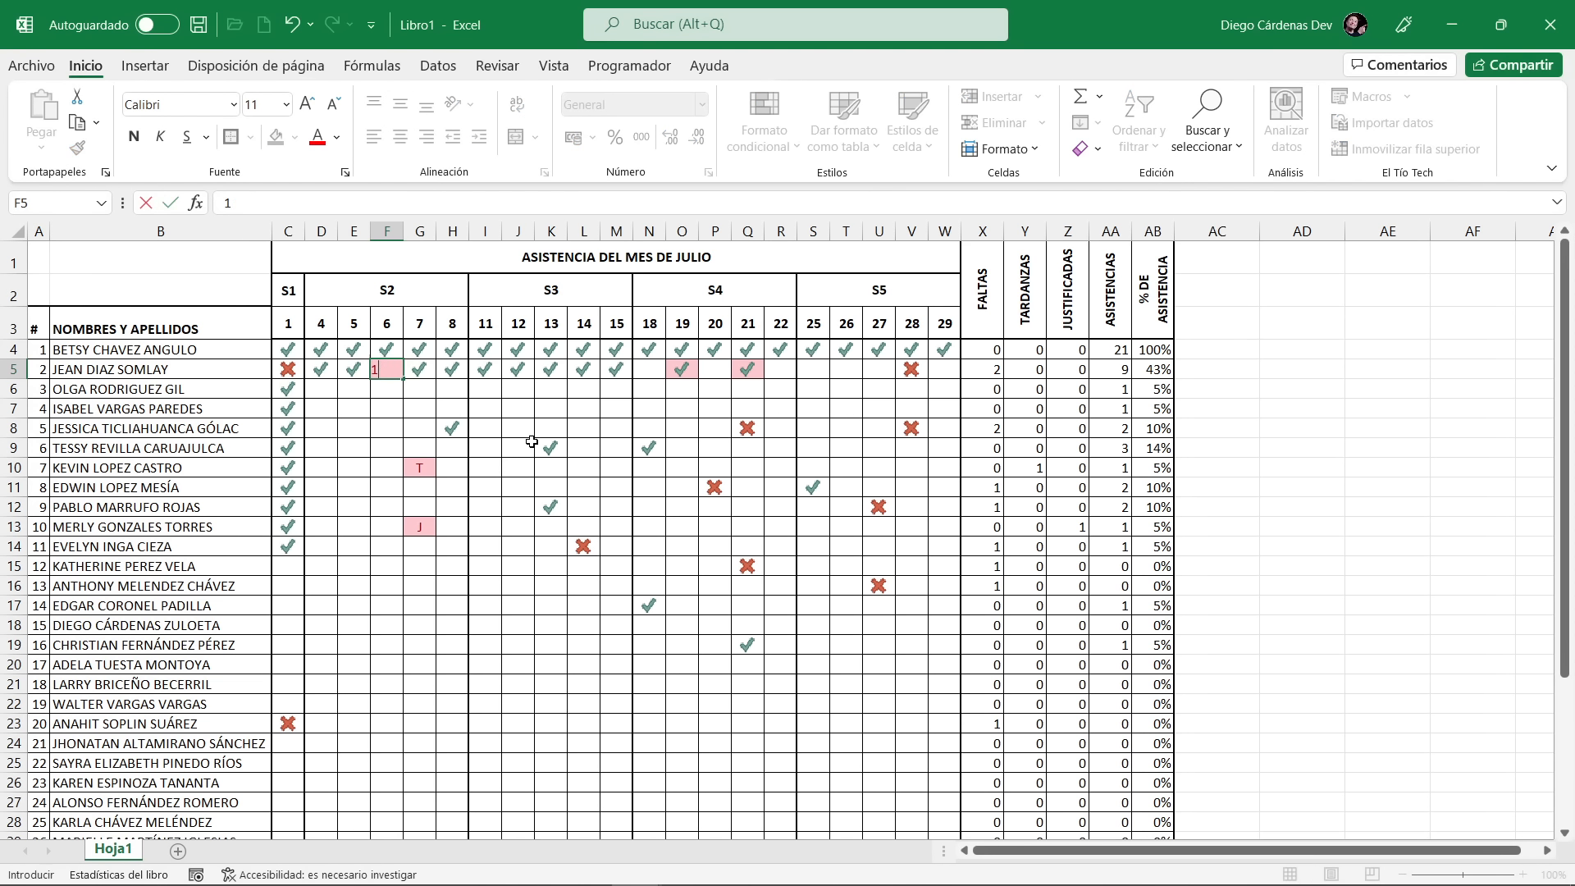
click(546, 447)
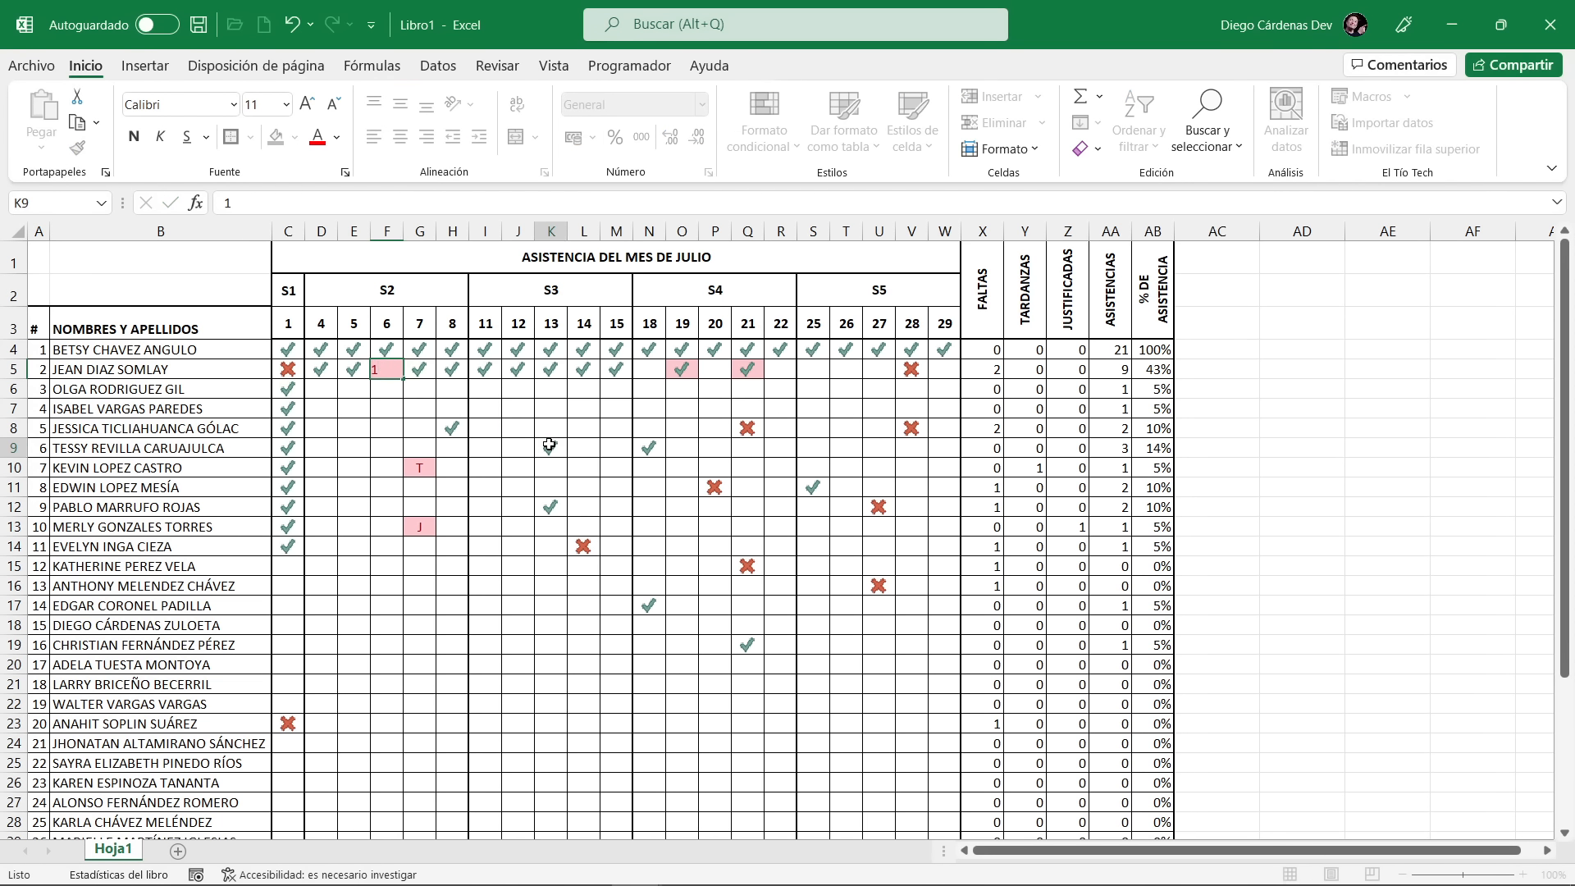
Correct the remaining highlighted marks in O5 and Q5 to 1
click(685, 370)
text(1)
click(719, 420)
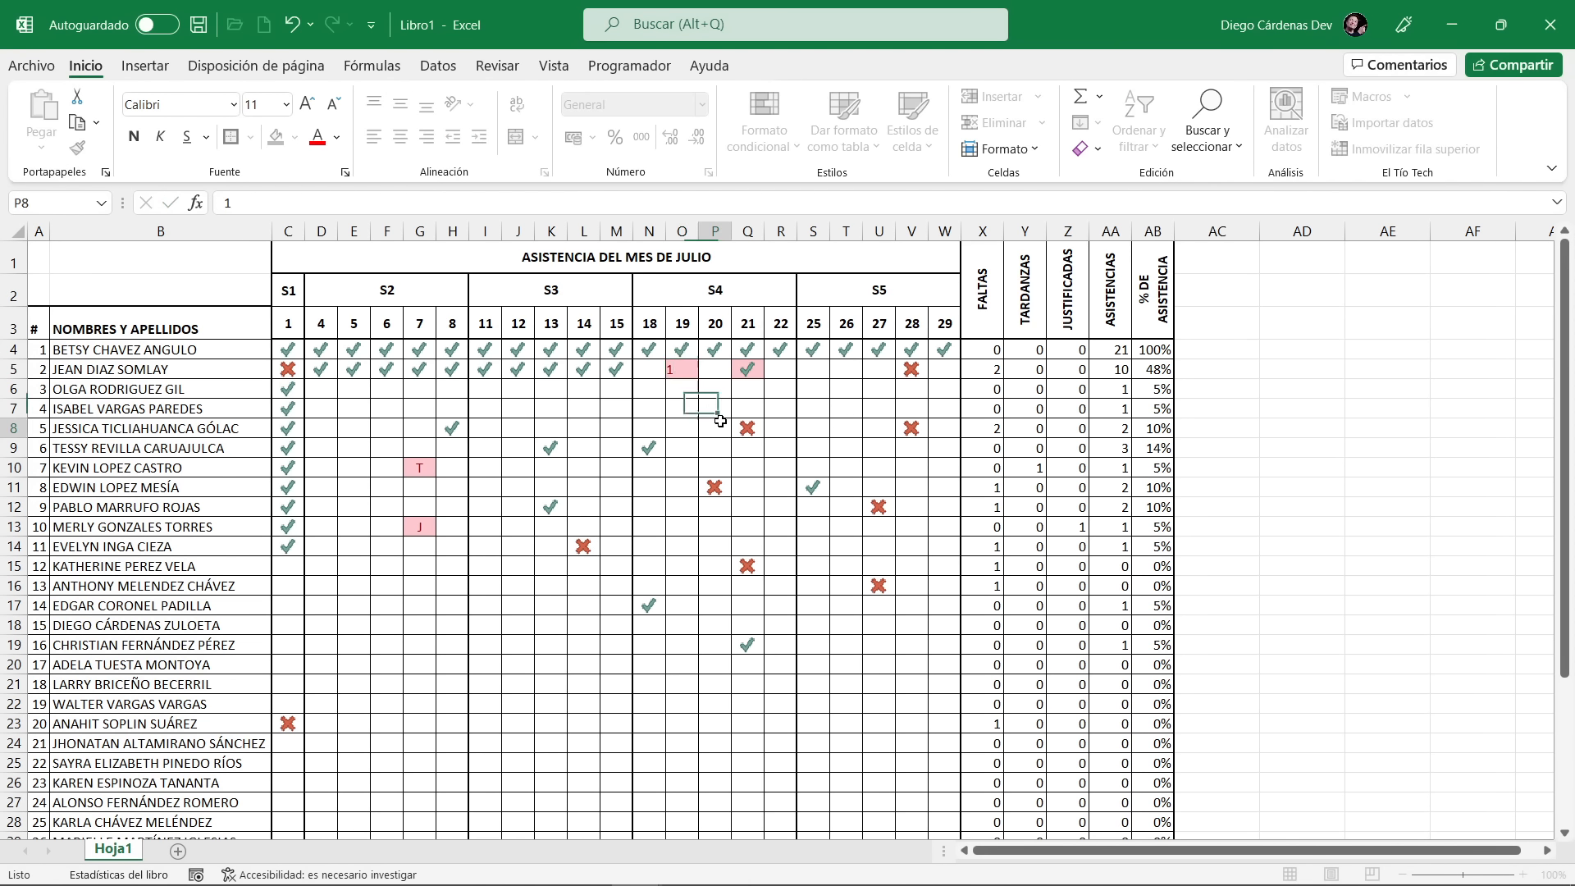
click(748, 370)
text(1)
drag(746, 412, 724, 415)
scroll(725, 546, down, 2)
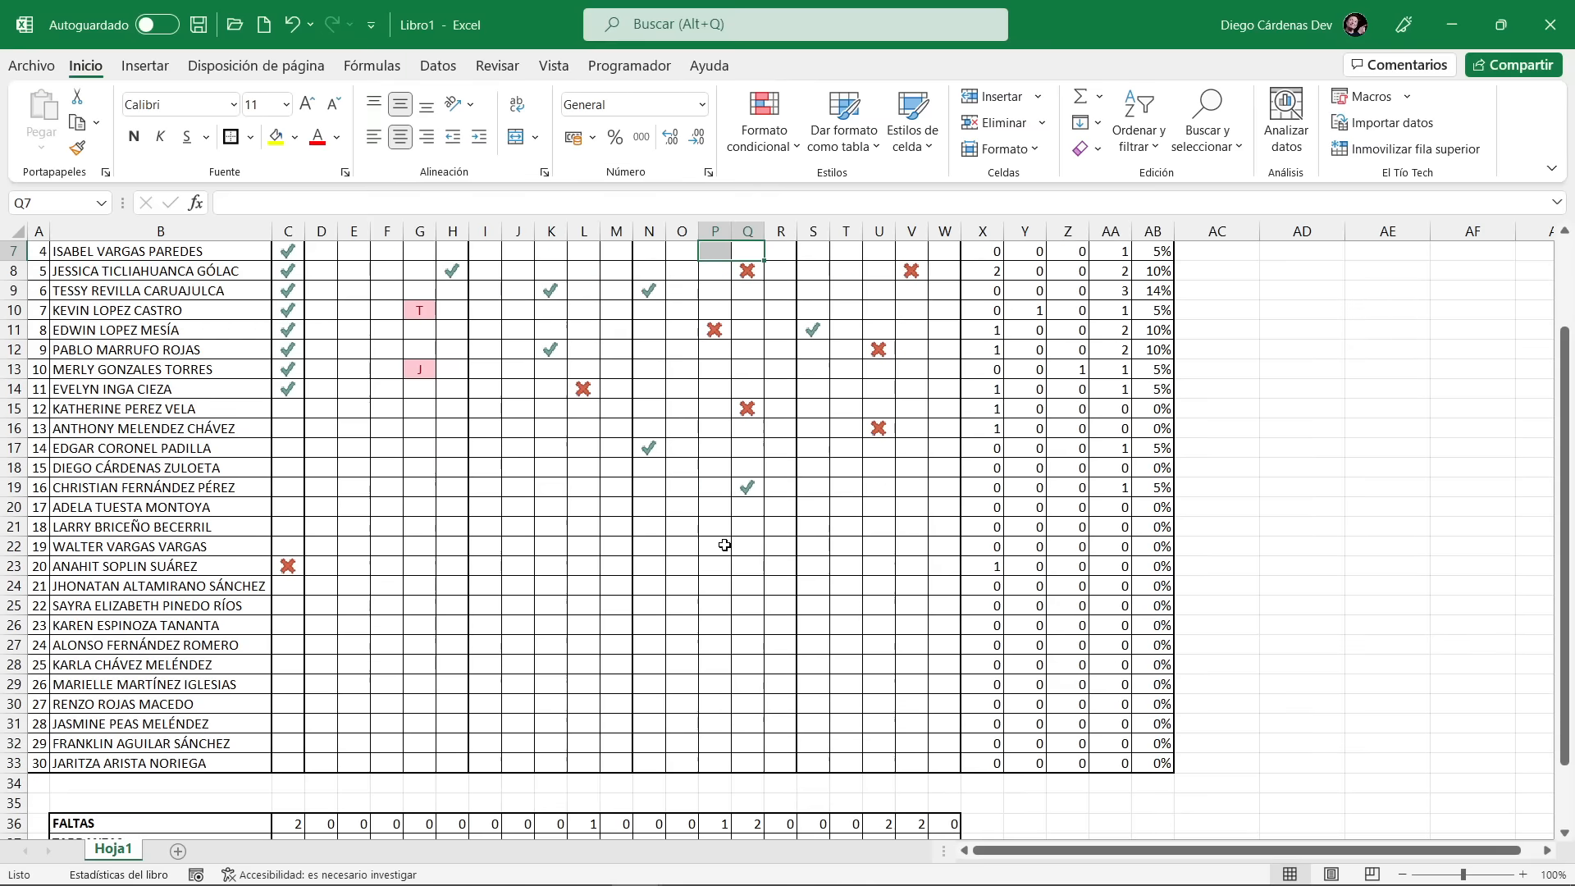
scroll(724, 545, up, 2)
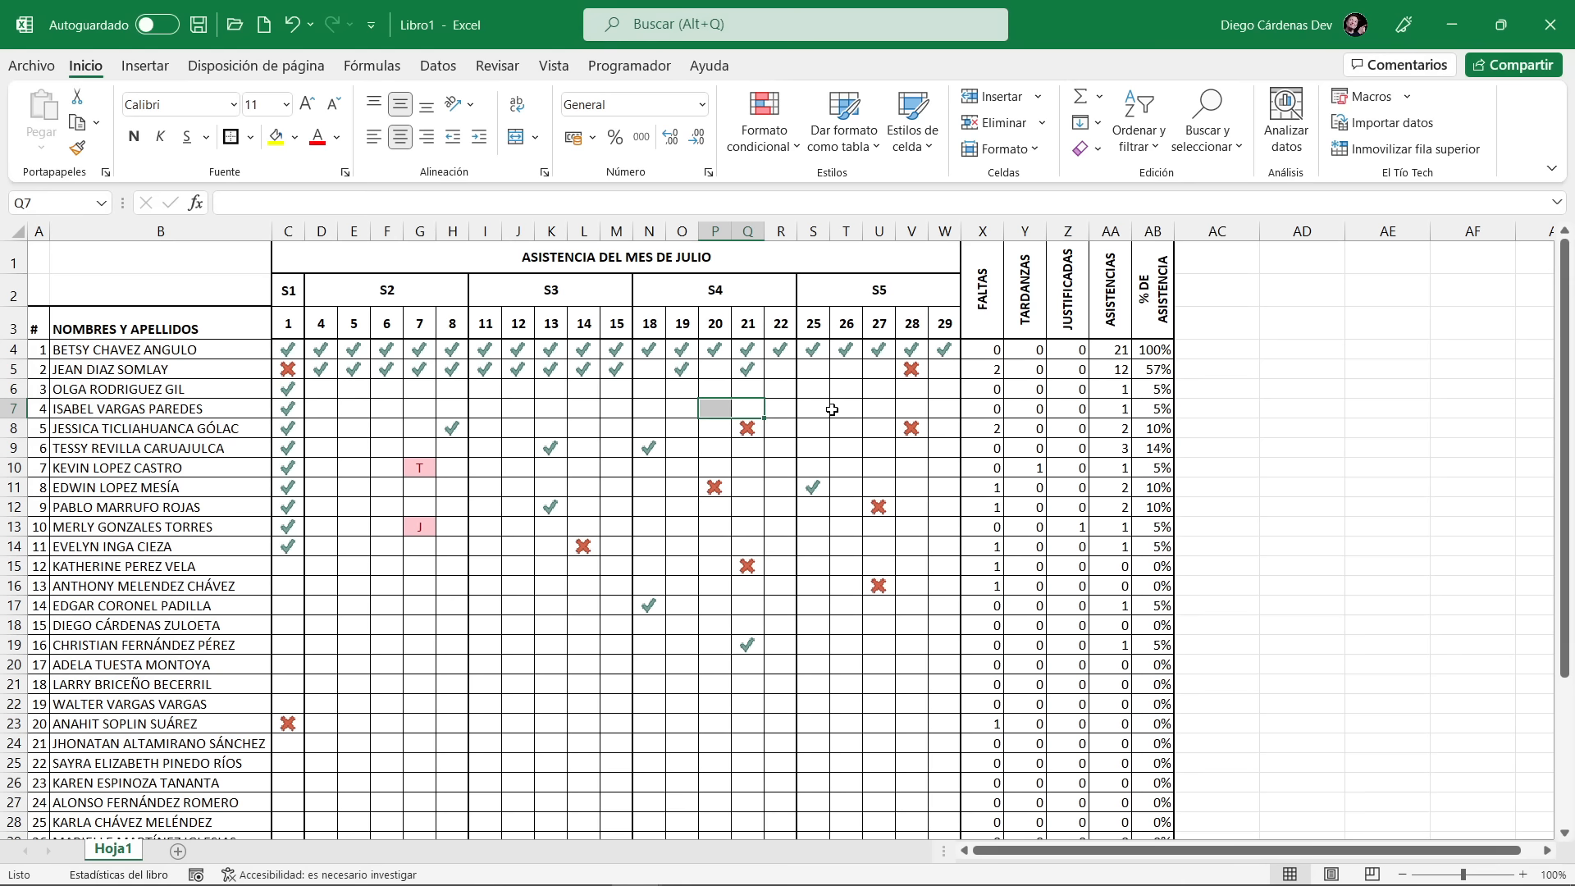
Fill the FALTAS column X1:X33 with light orange
drag(977, 282, 991, 784)
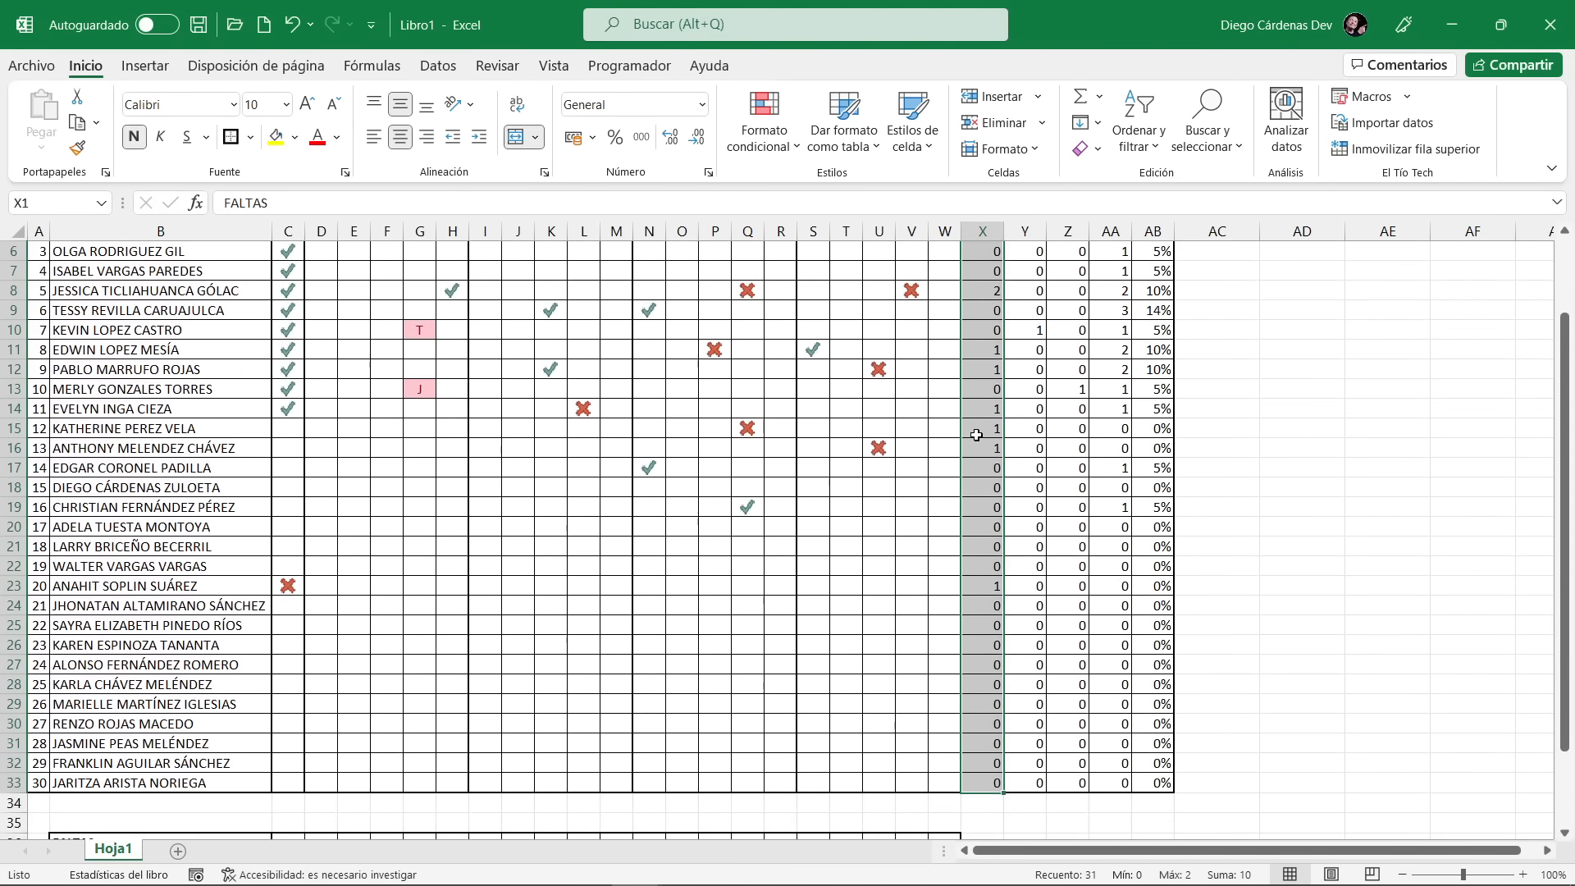
scroll(976, 435, down, 1)
drag(1455, 875, 1447, 876)
scroll(862, 535, up, 1)
drag(710, 254, 712, 743)
click(295, 137)
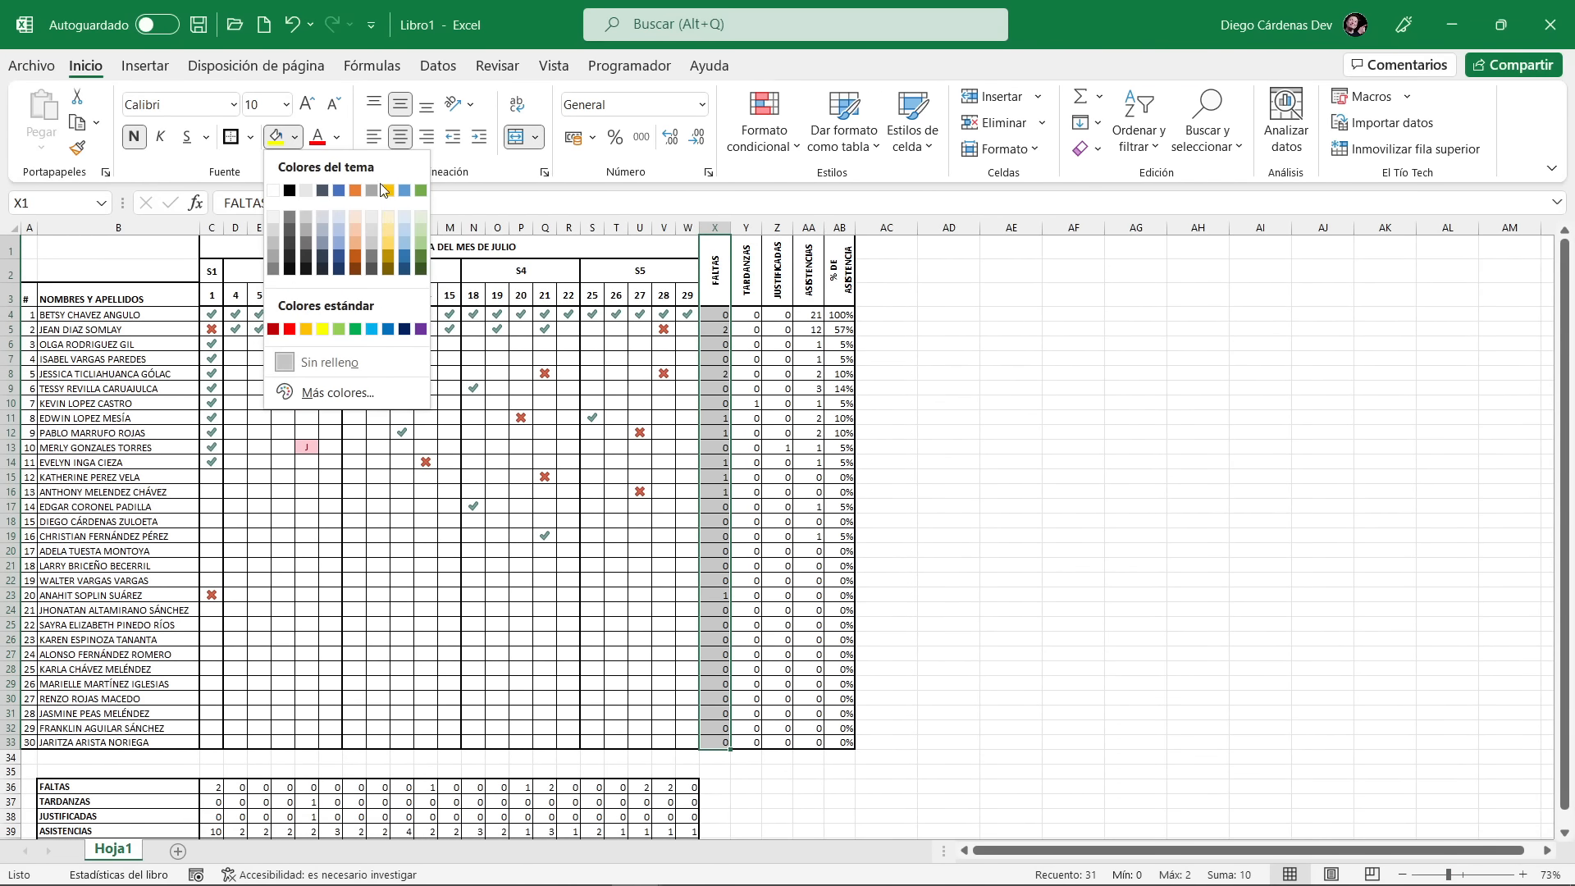
click(351, 215)
Fill the TARDANZAS column Y1:Y33 with light gold and the JUSTIFICADAS column Z1:Z33 with light green
drag(747, 270, 748, 743)
click(295, 137)
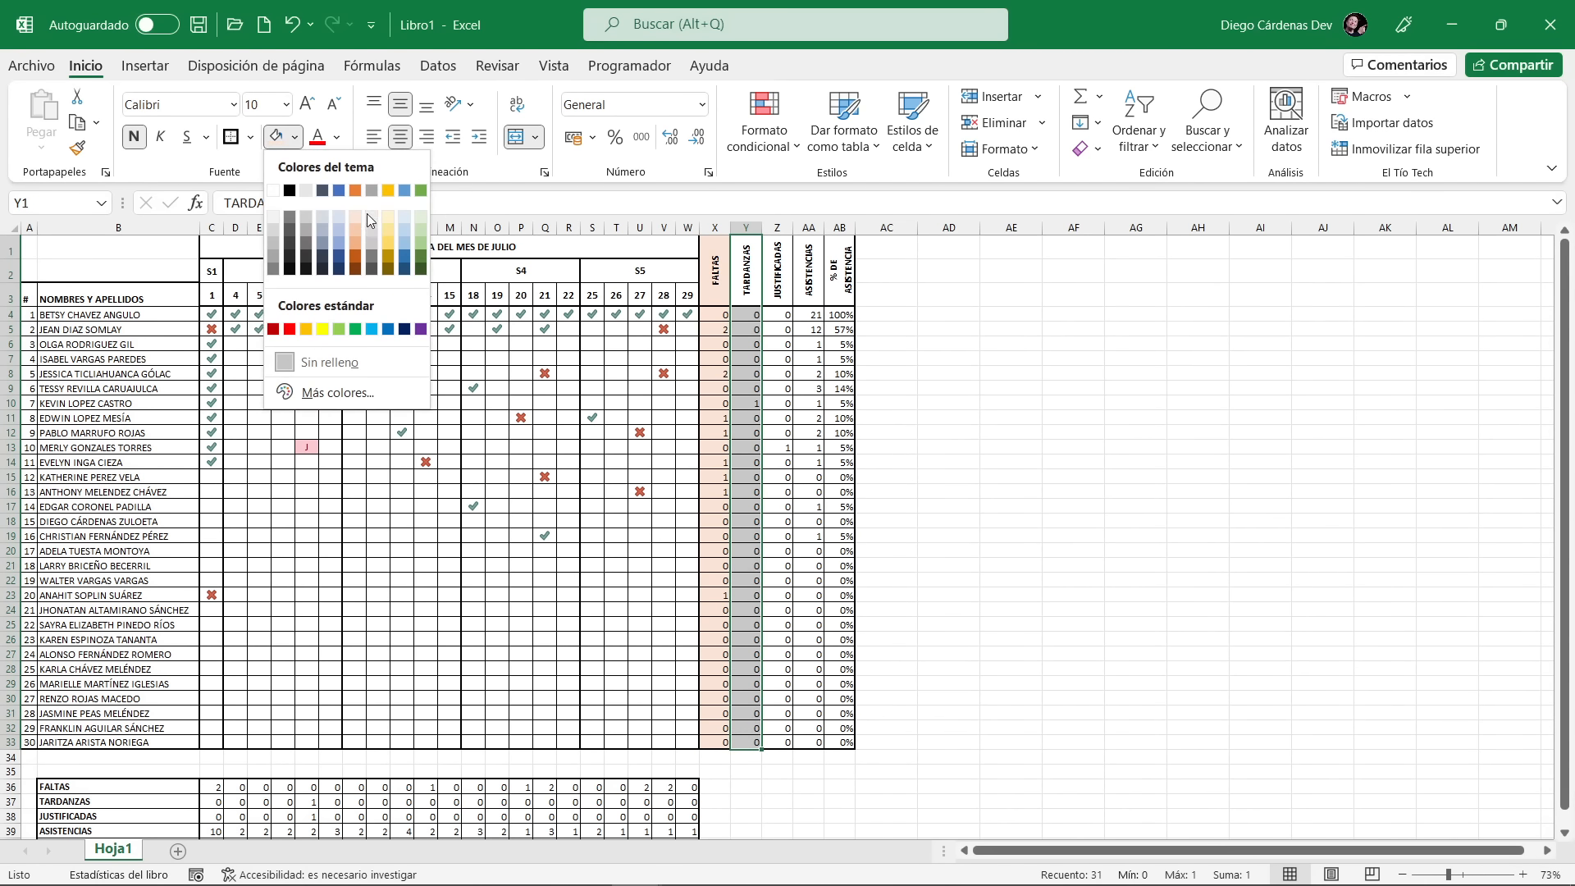
click(388, 215)
drag(777, 271, 770, 741)
click(294, 137)
click(417, 216)
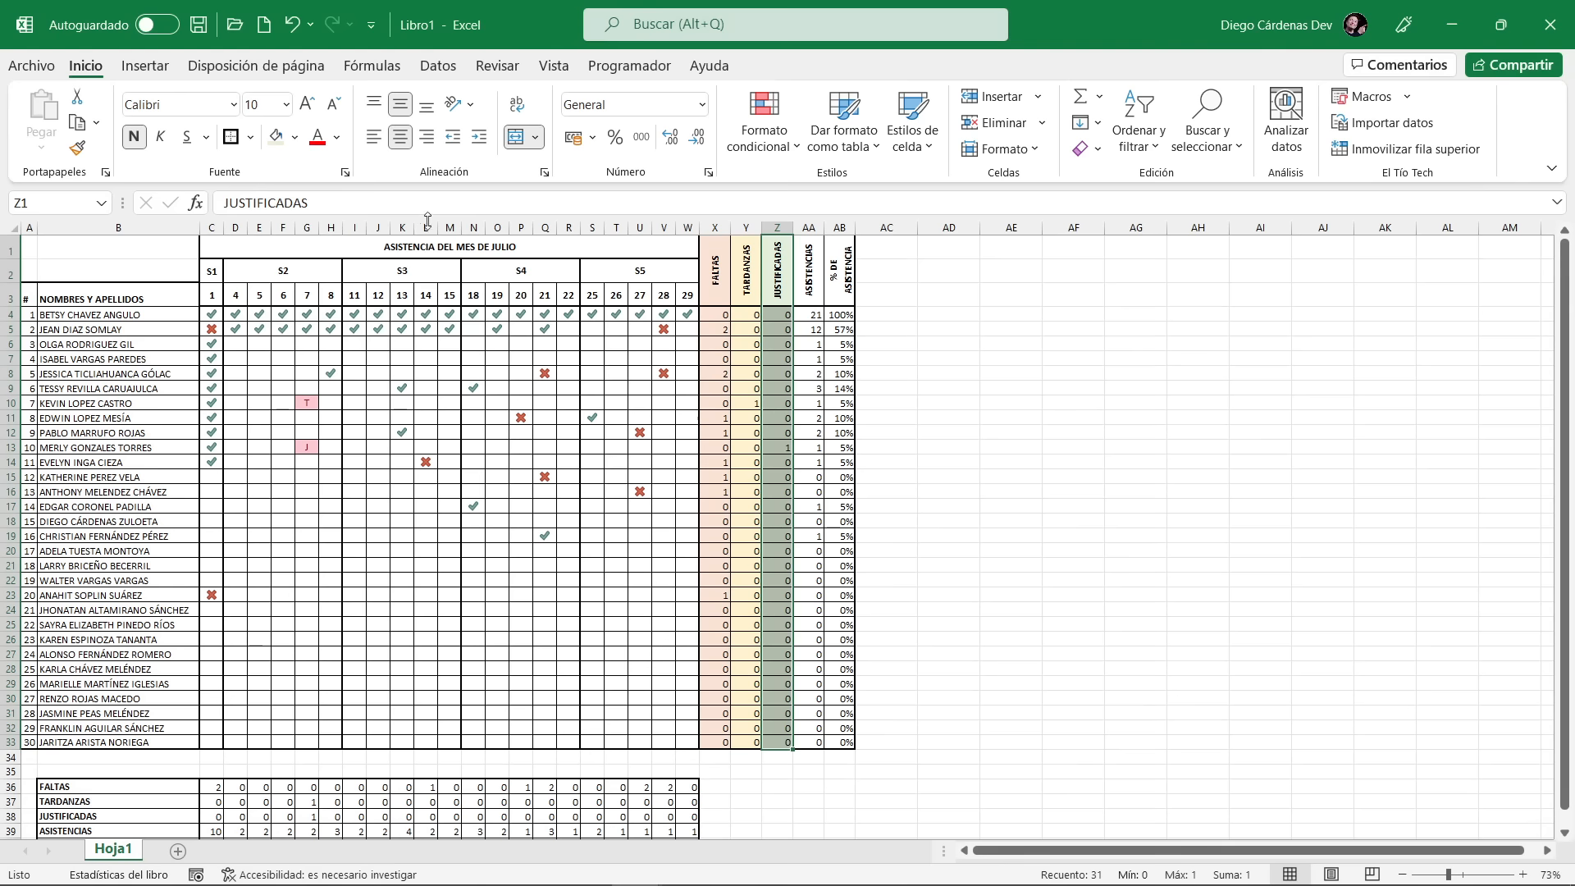
Fill the ASISTENCIAS and % DE ASISTENCIA columns AA1:AB33 with light blue
drag(808, 271, 843, 742)
click(297, 138)
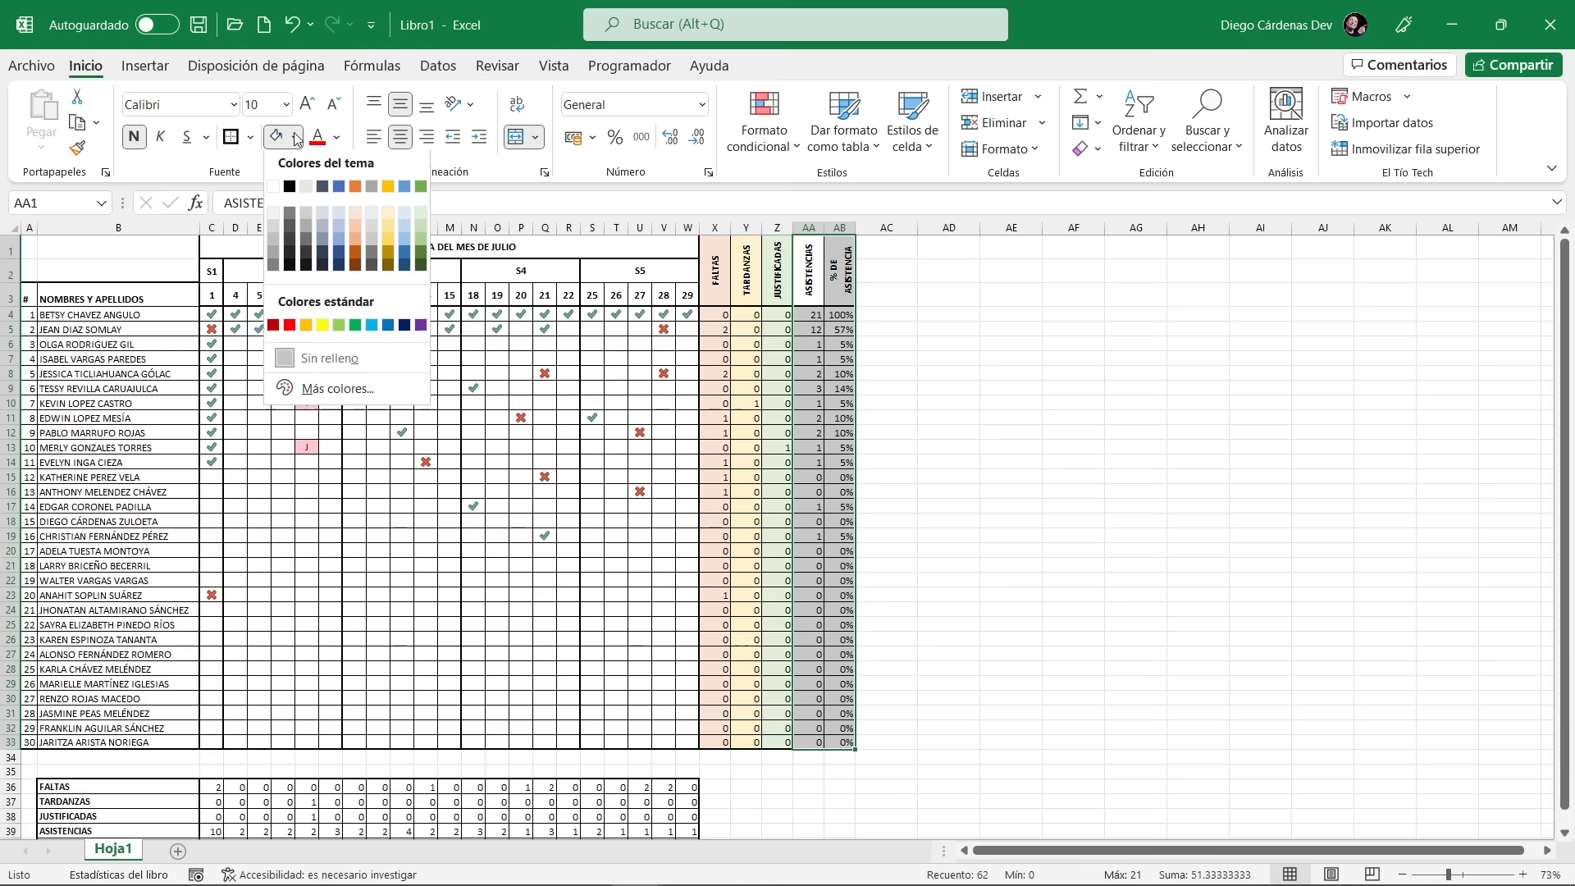
click(323, 216)
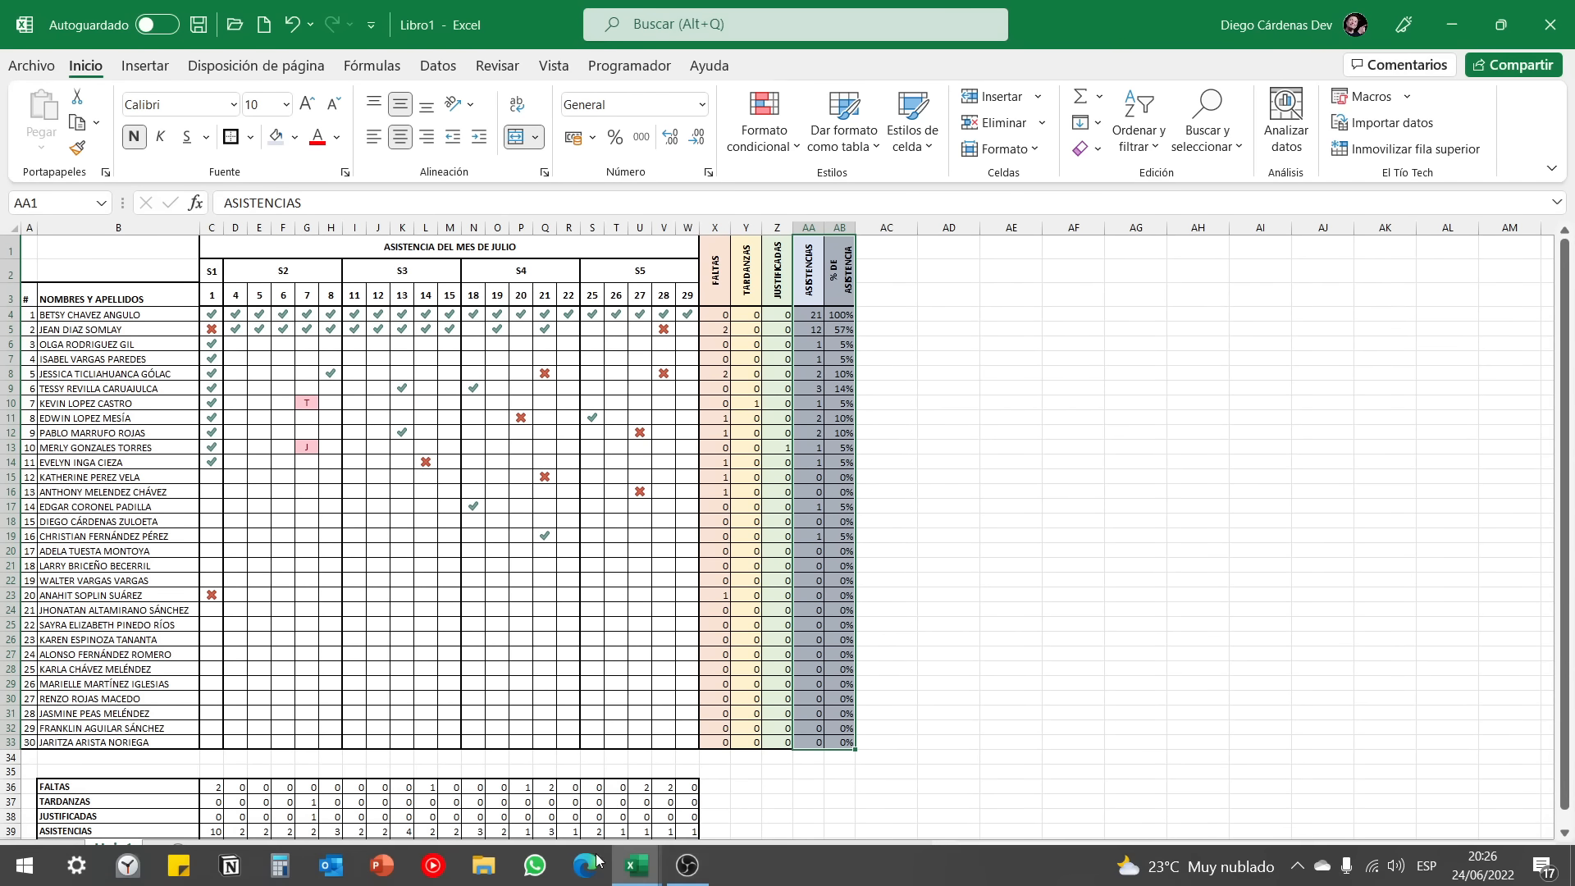
Examine the % DE ASISTENCIA formatting on Hoja2 of the workbook Nombres y apellidos de alumnos, and return to Libro1
click(637, 864)
click(541, 772)
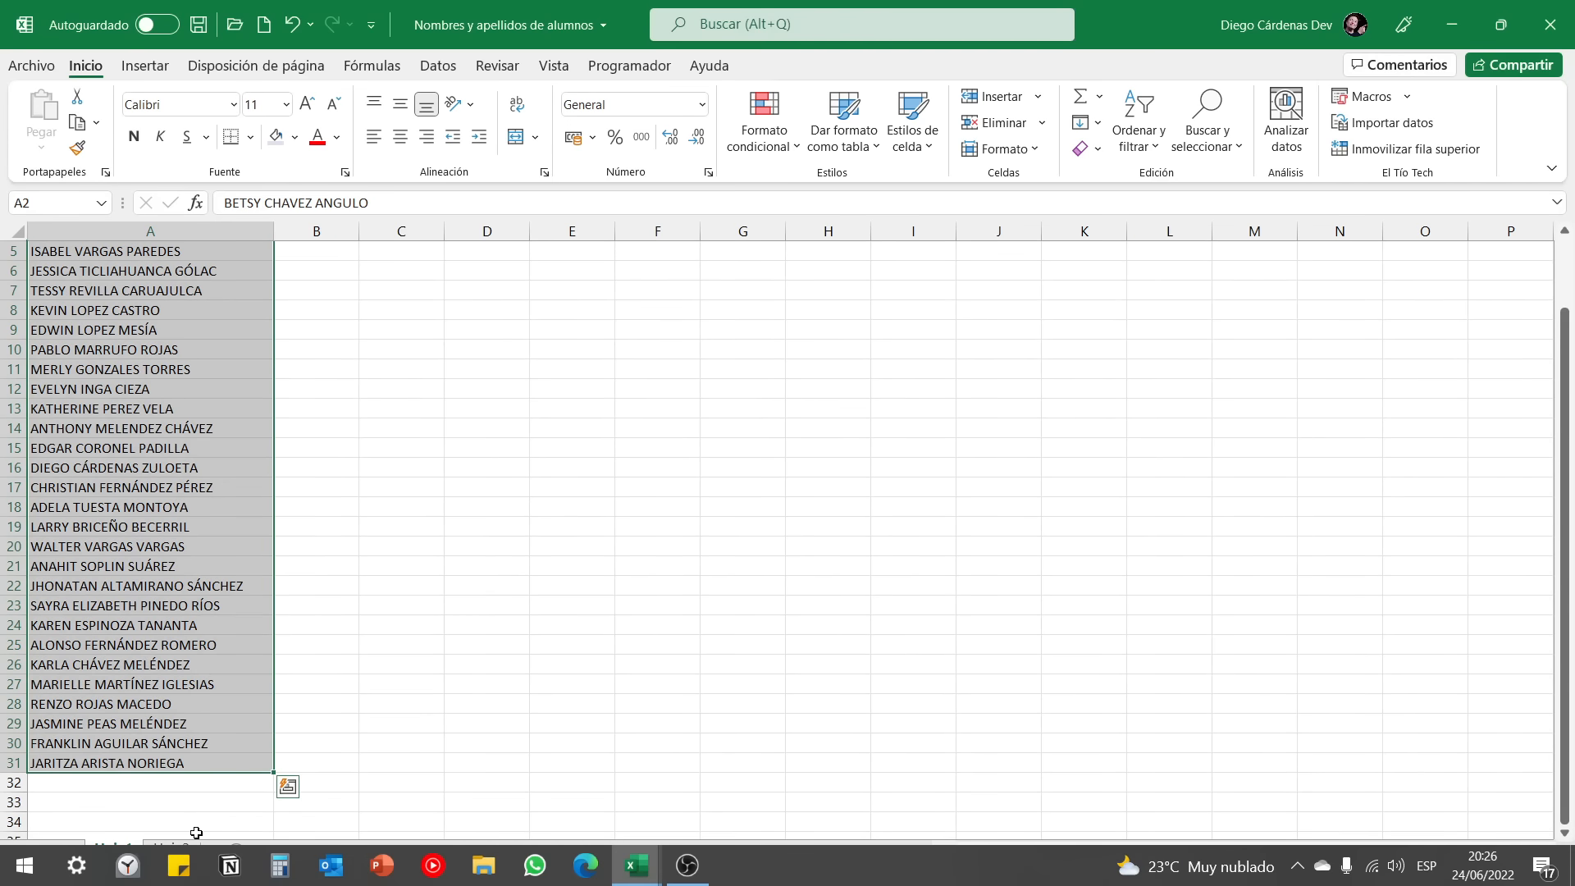
click(172, 848)
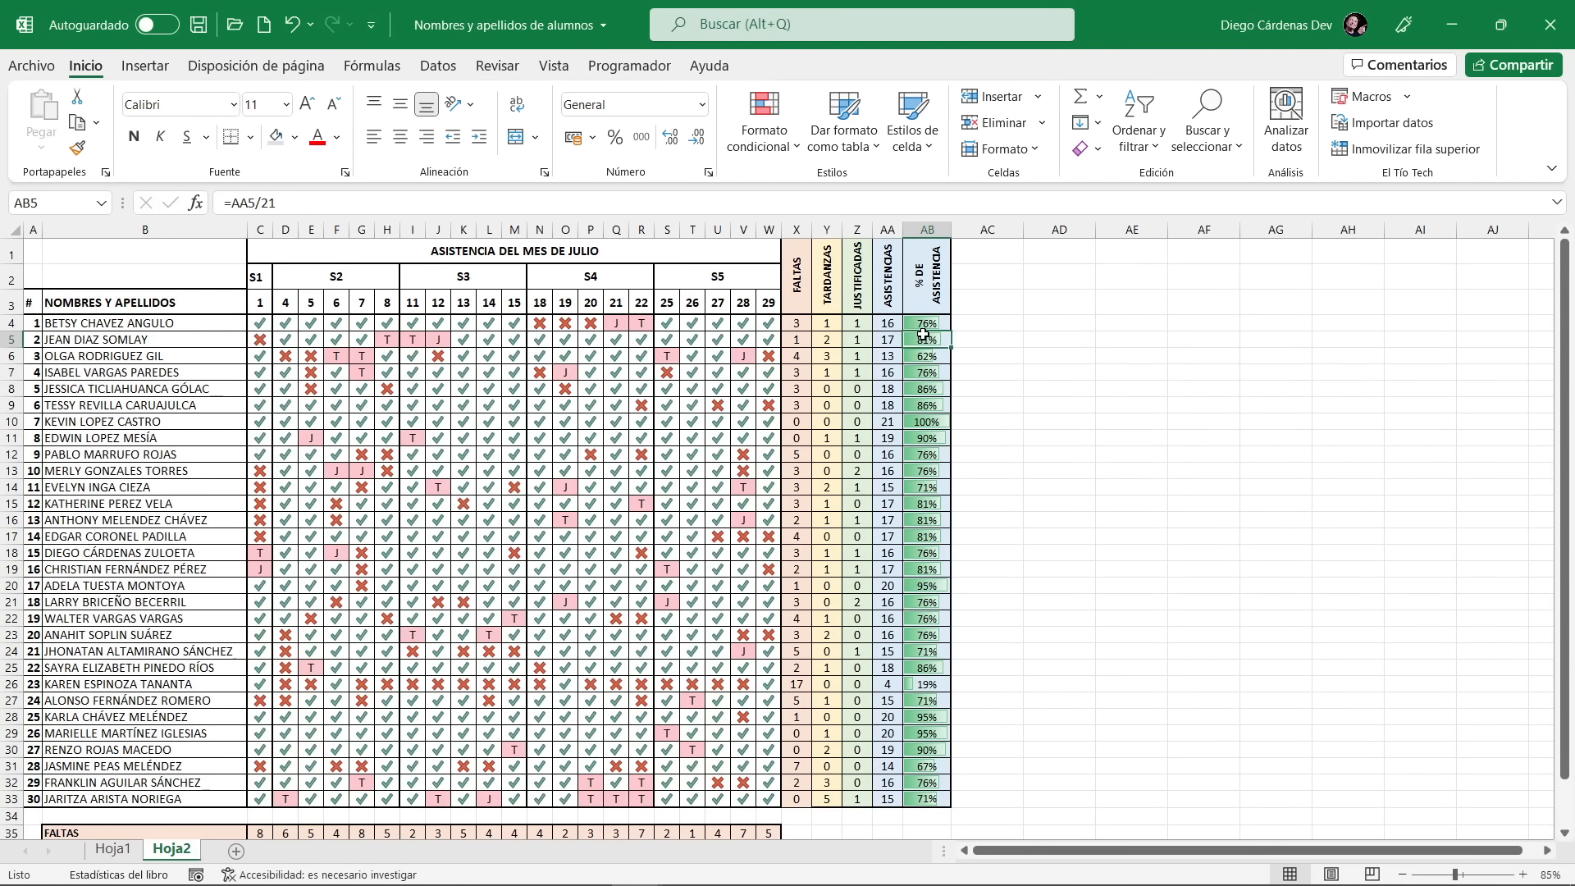
click(925, 337)
drag(925, 326, 928, 779)
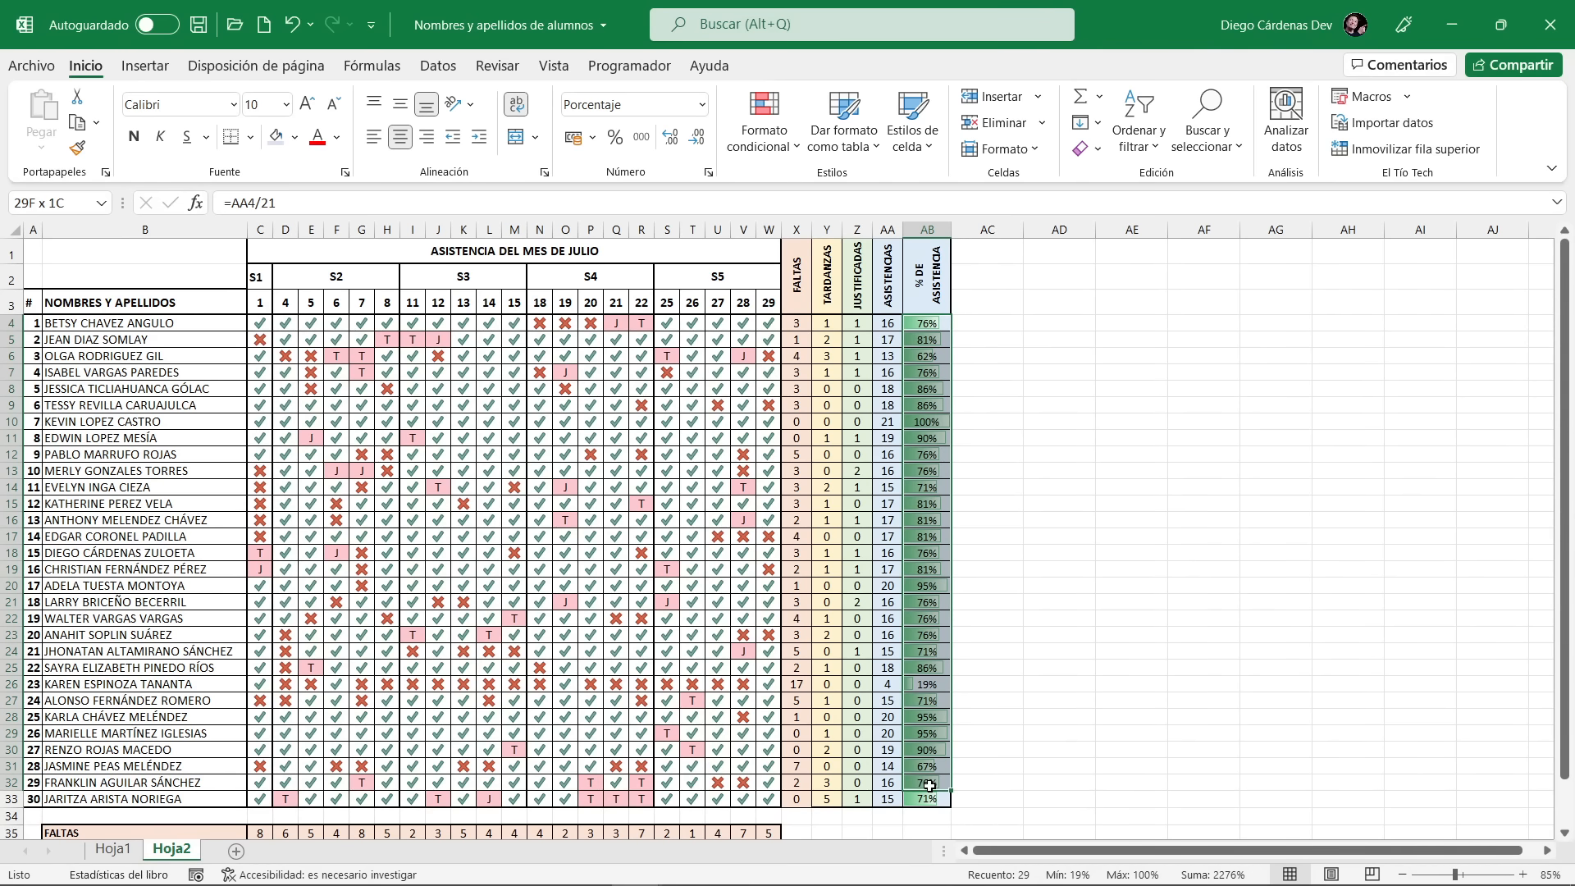
drag(930, 786, 929, 793)
mouse_move(602, 864)
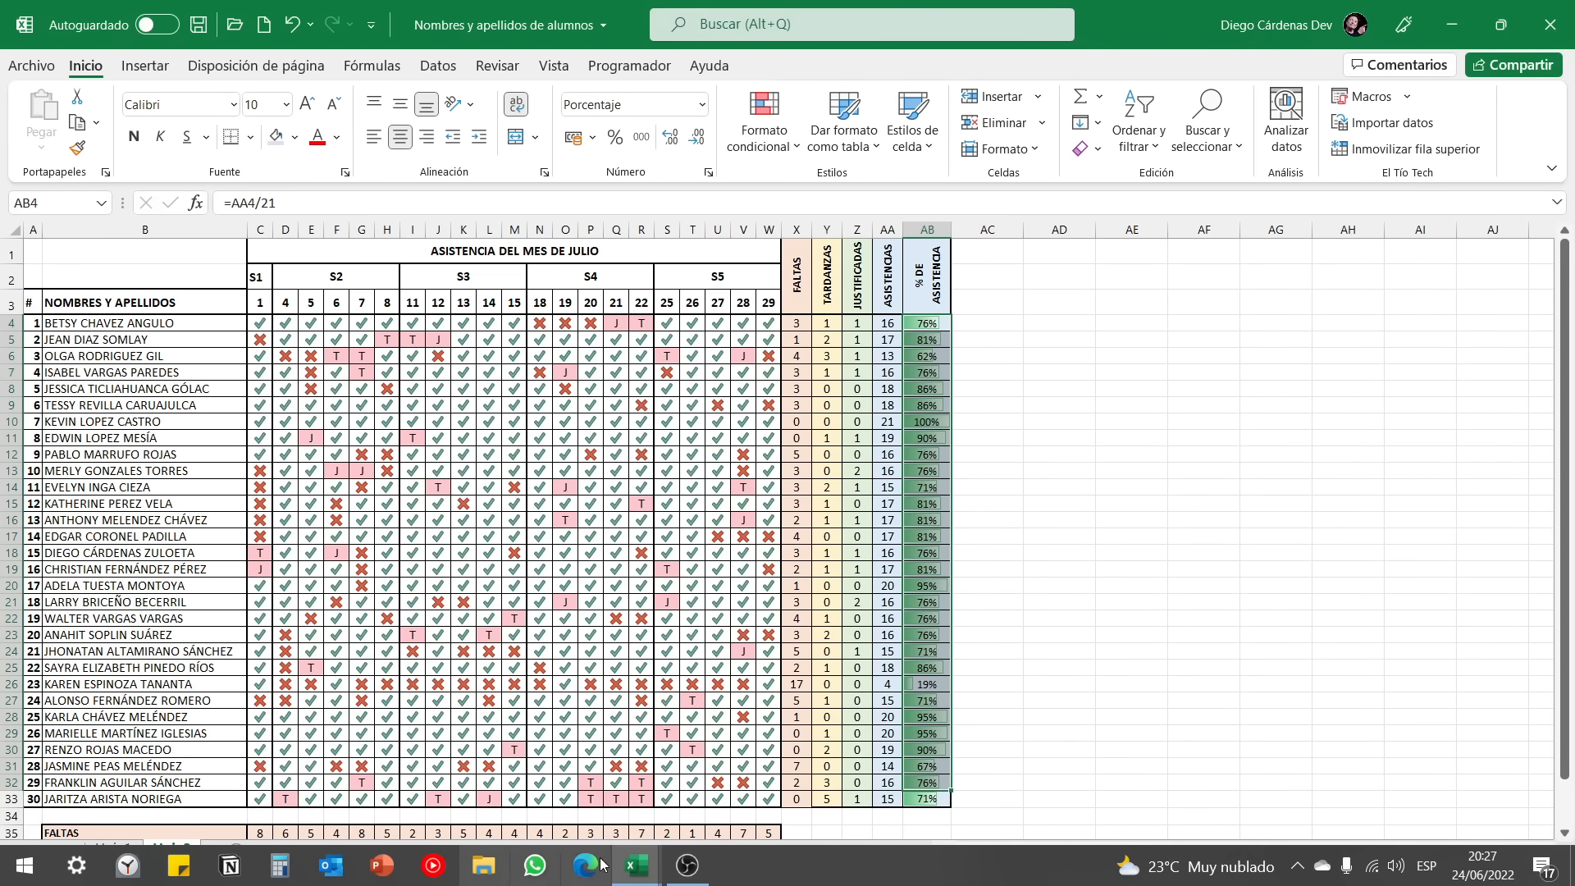
click(735, 786)
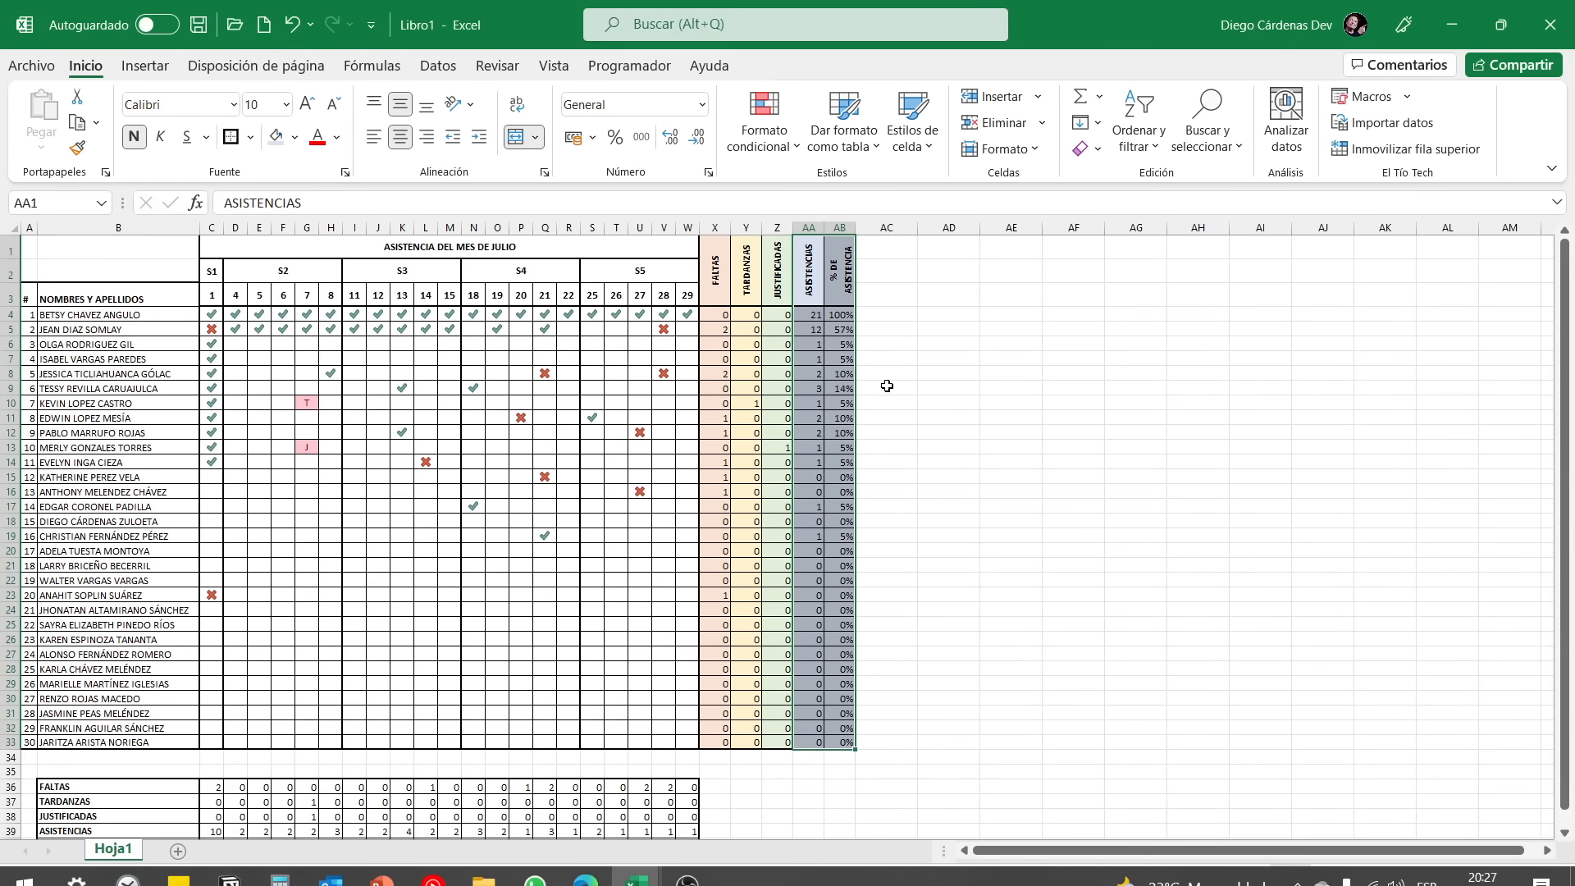
Apply light blue gradient data bars to the attendance percentages in AB4:AB33
scroll(874, 349, up, 2)
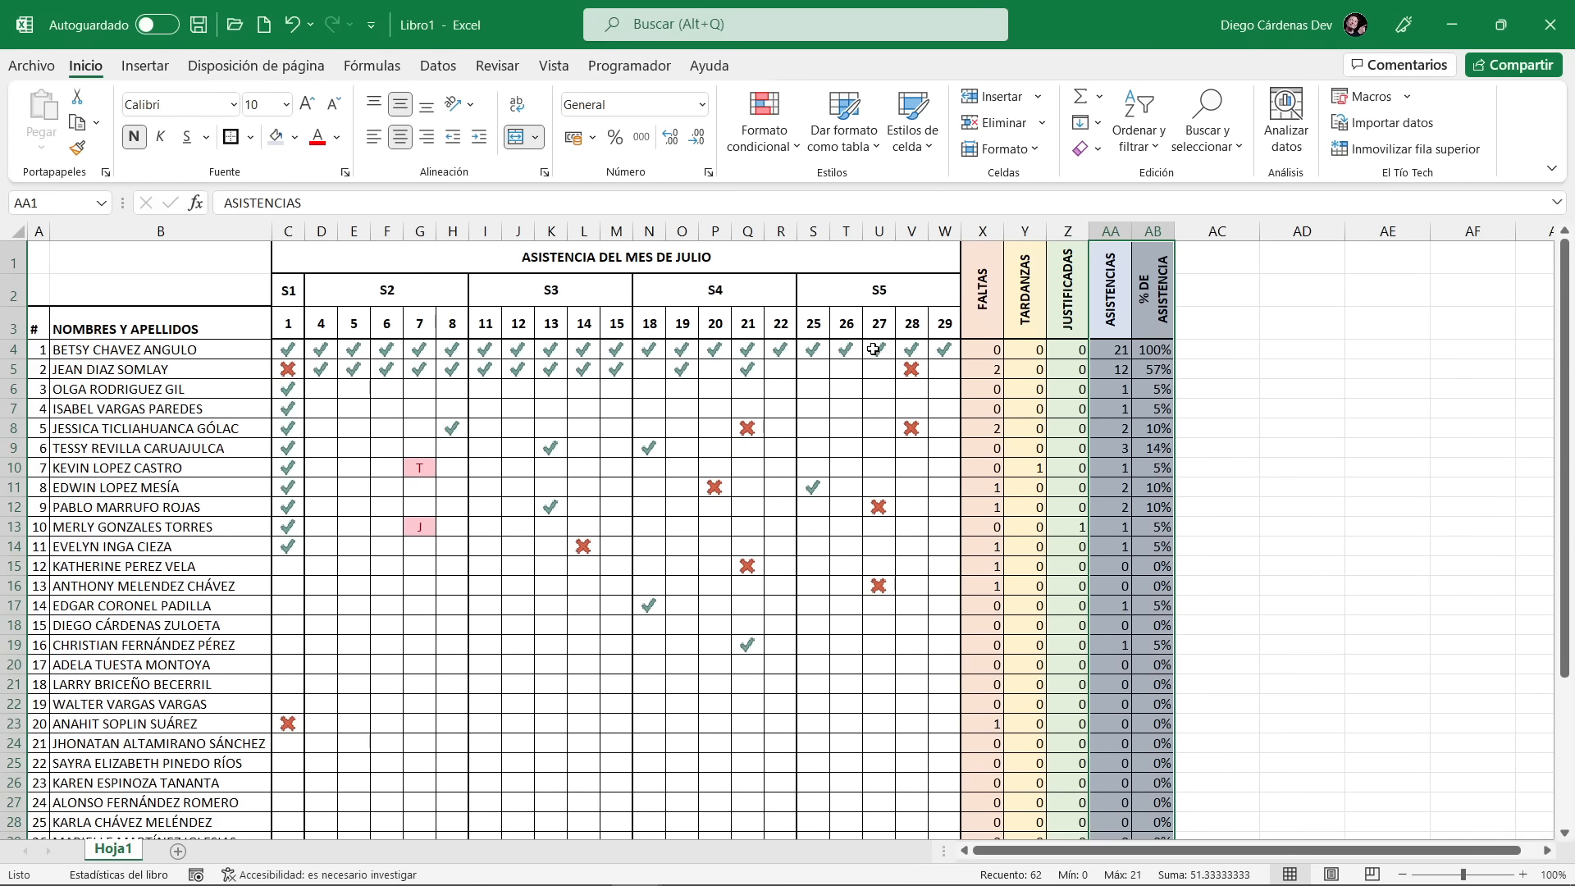
click(1155, 290)
drag(1153, 350, 1153, 803)
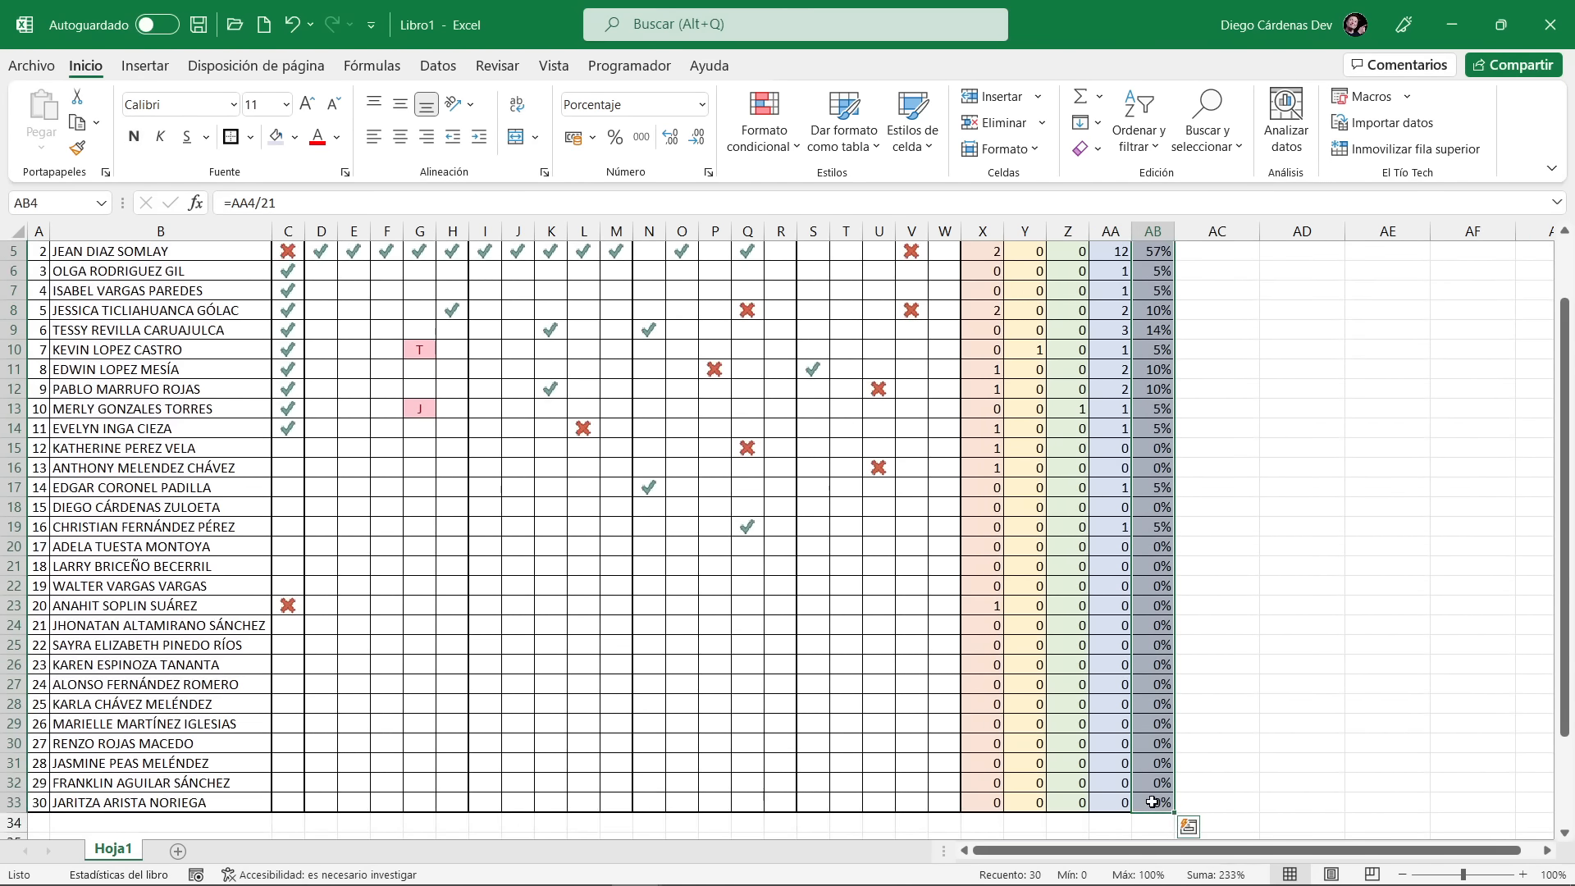
click(777, 135)
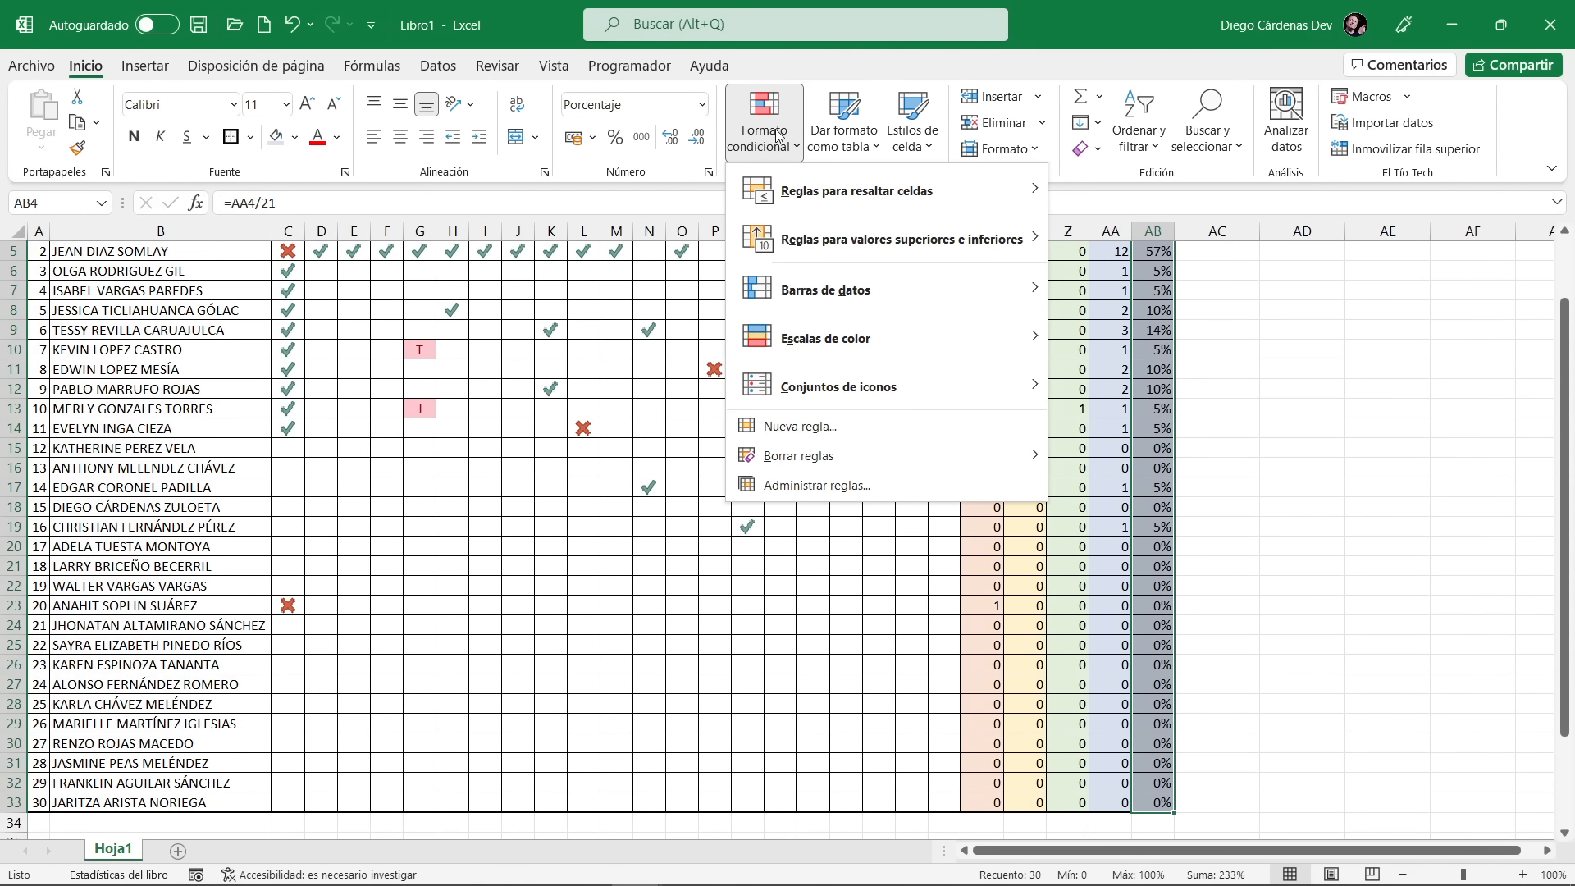
mouse_move(793, 293)
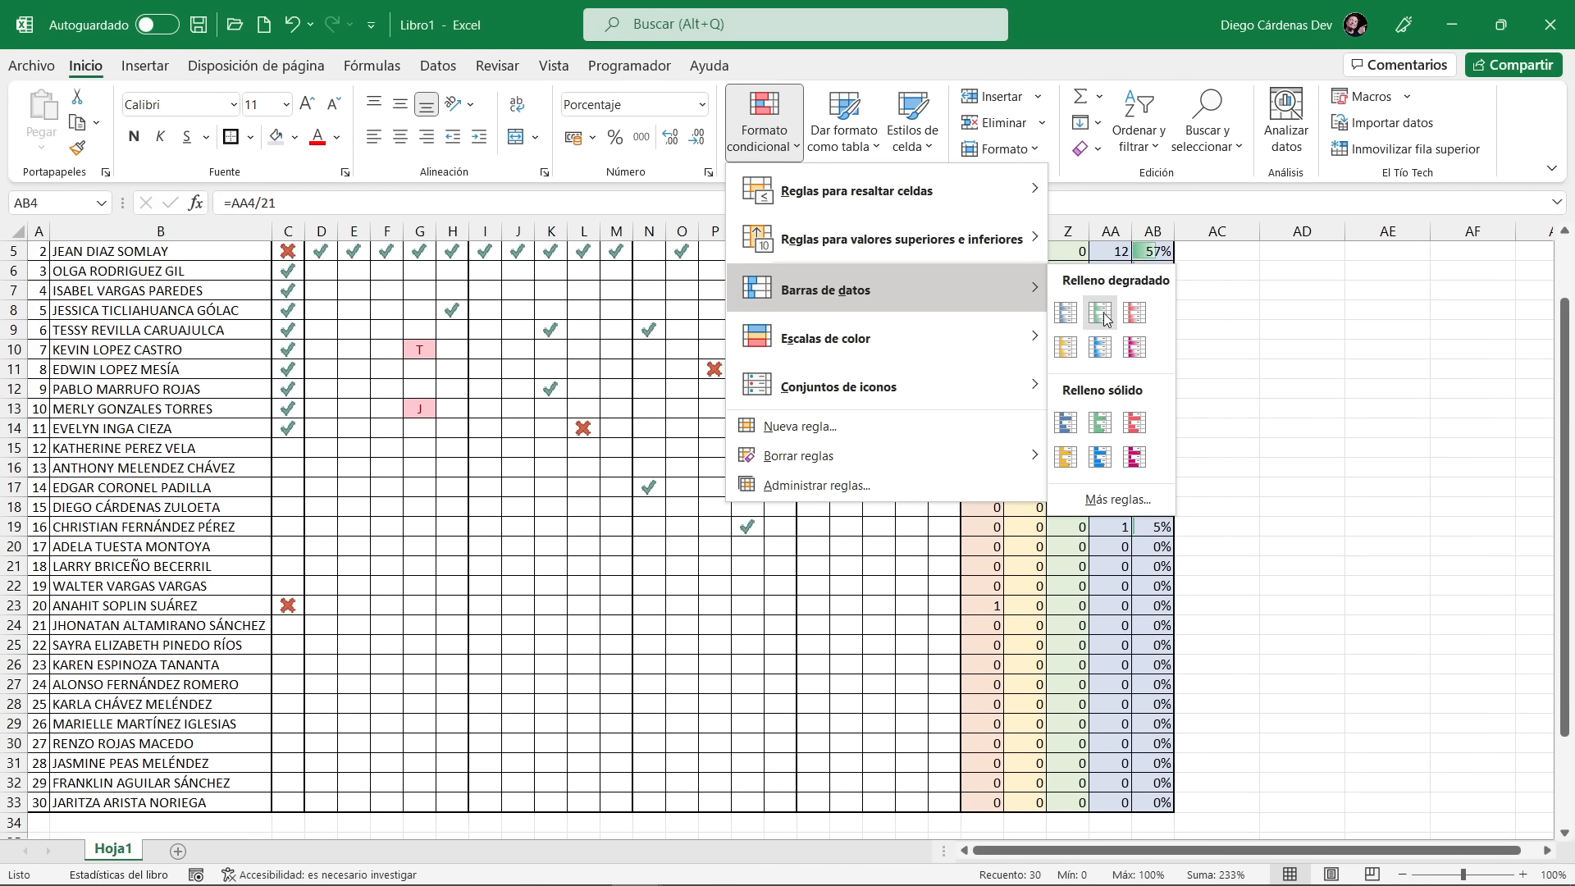
click(1100, 347)
scroll(1108, 353, up, 2)
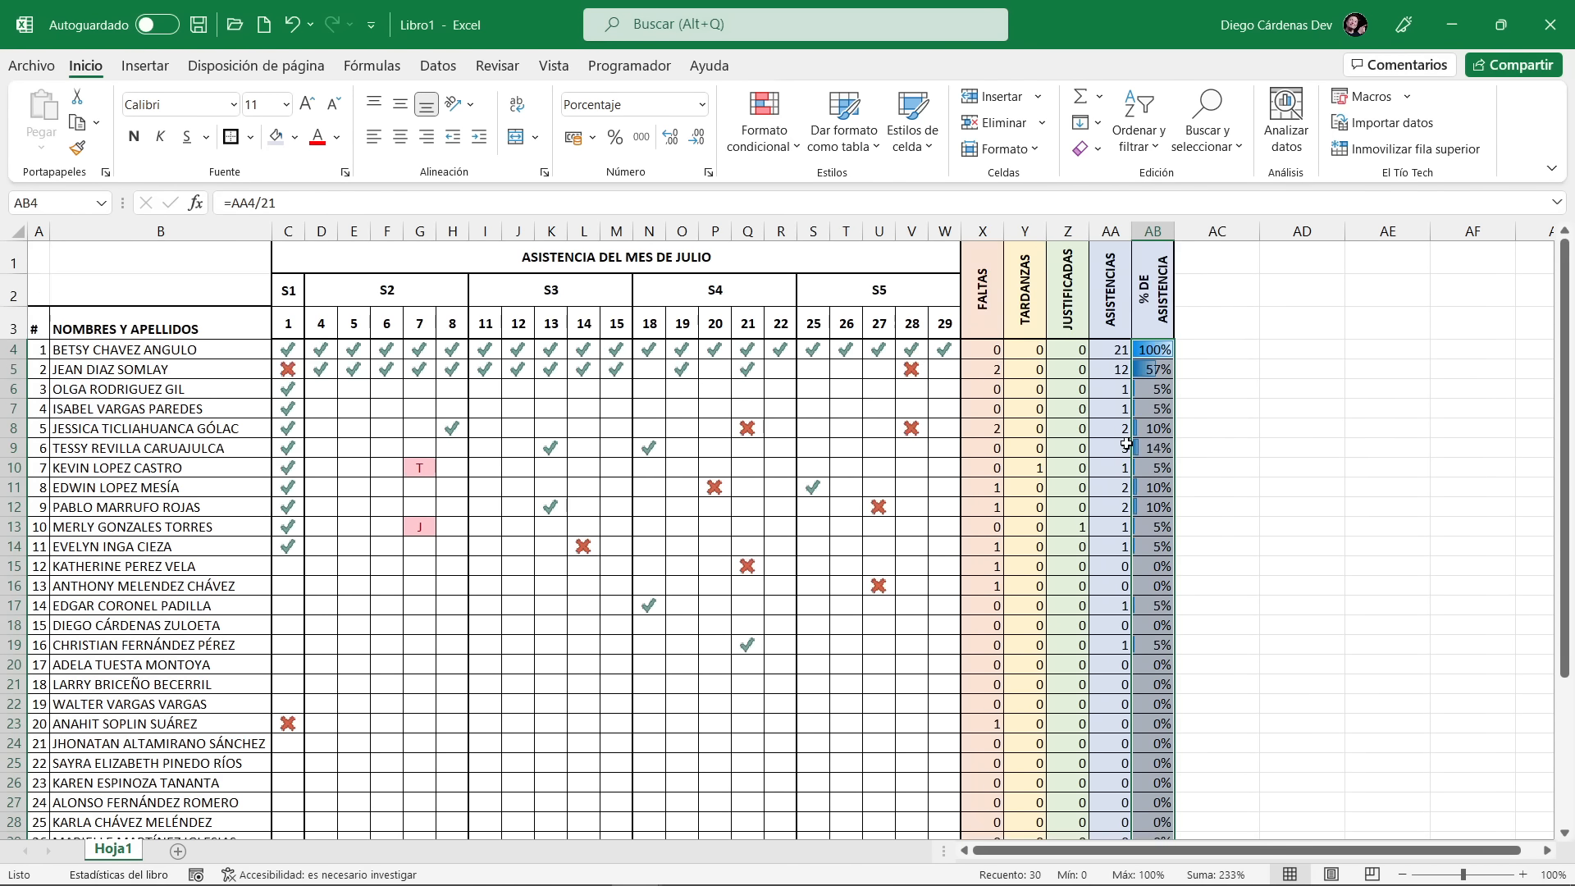
click(1157, 387)
scroll(1153, 443, down, 1)
scroll(1154, 442, up, 1)
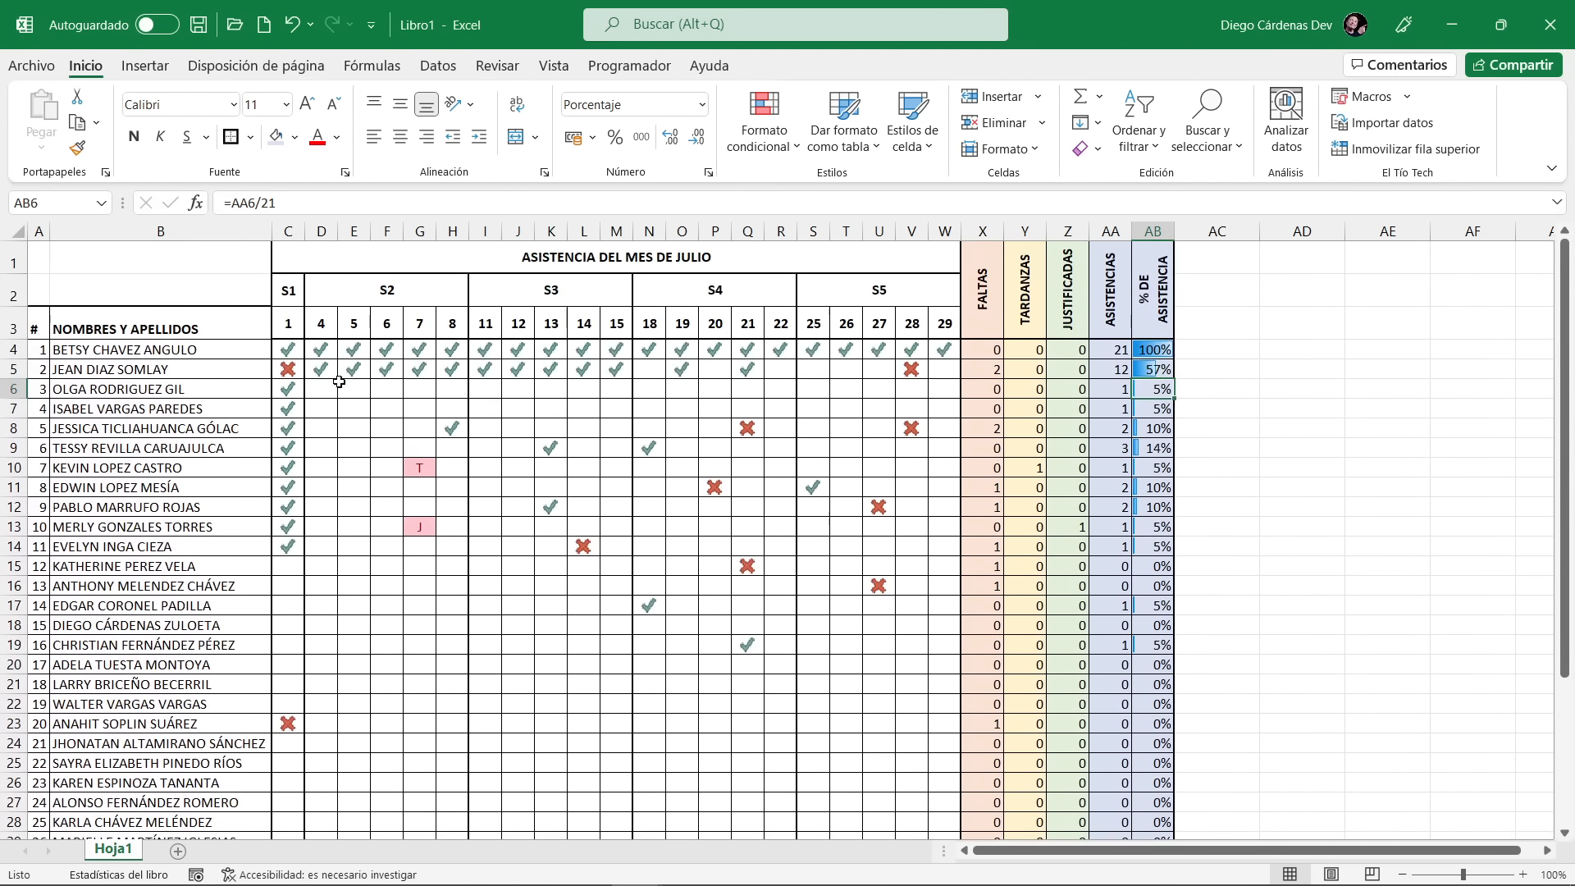
Enter 1 as the attendance mark in each of the cells D6 to I6
click(328, 385)
text(1)
click(355, 387)
text(1)
click(391, 394)
text(1)
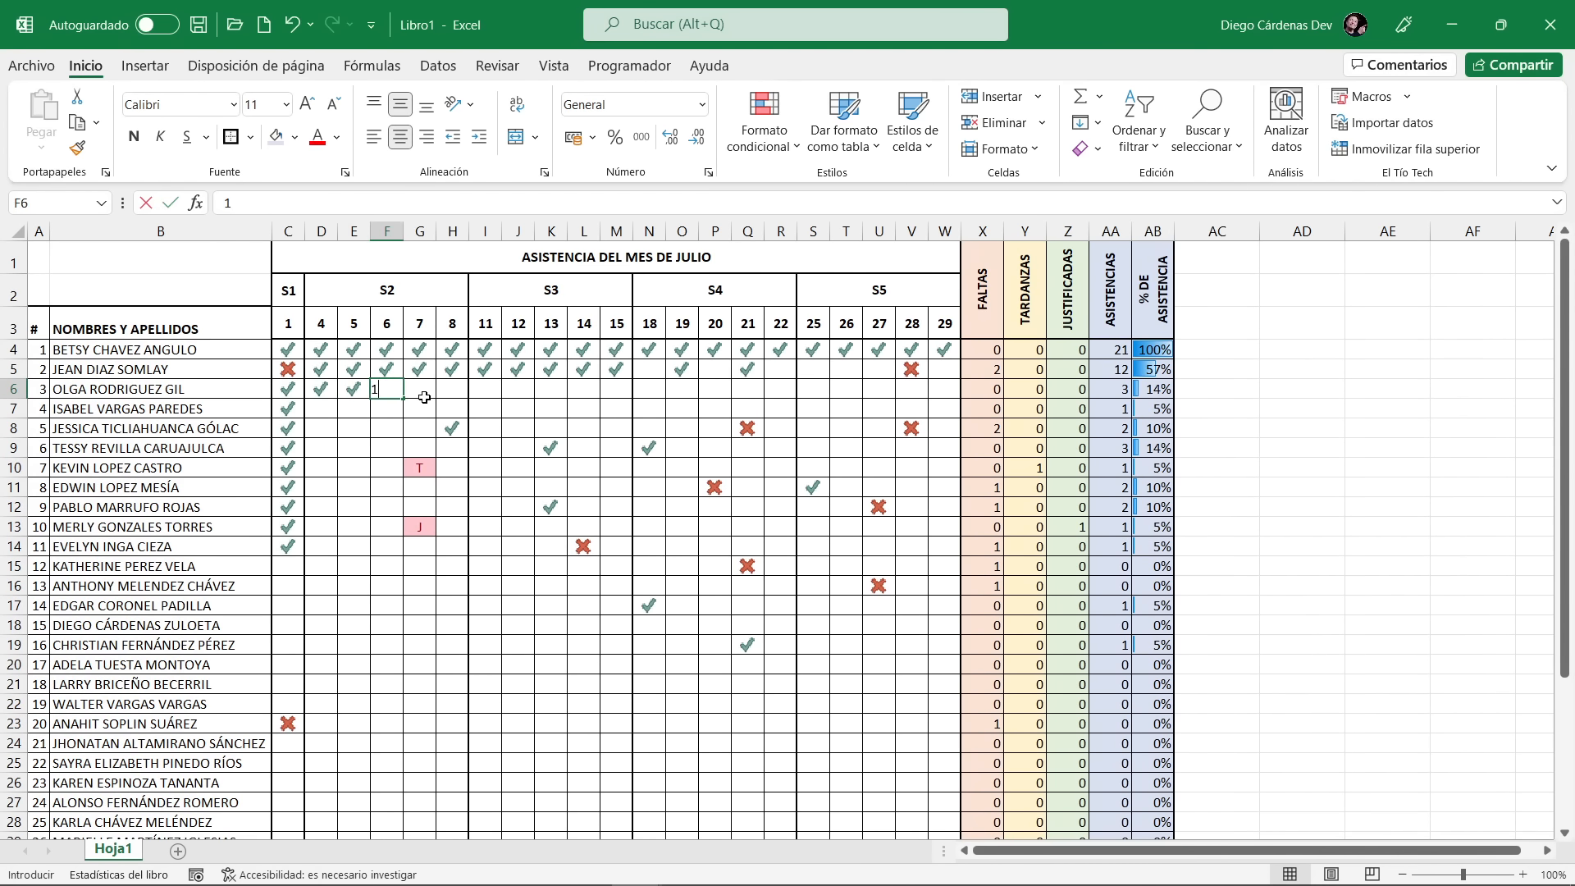
click(420, 392)
text(1)
click(452, 392)
text(1)
click(492, 392)
text(1)
Enter 0 as the absence mark in J6, K6 and L6
click(530, 392)
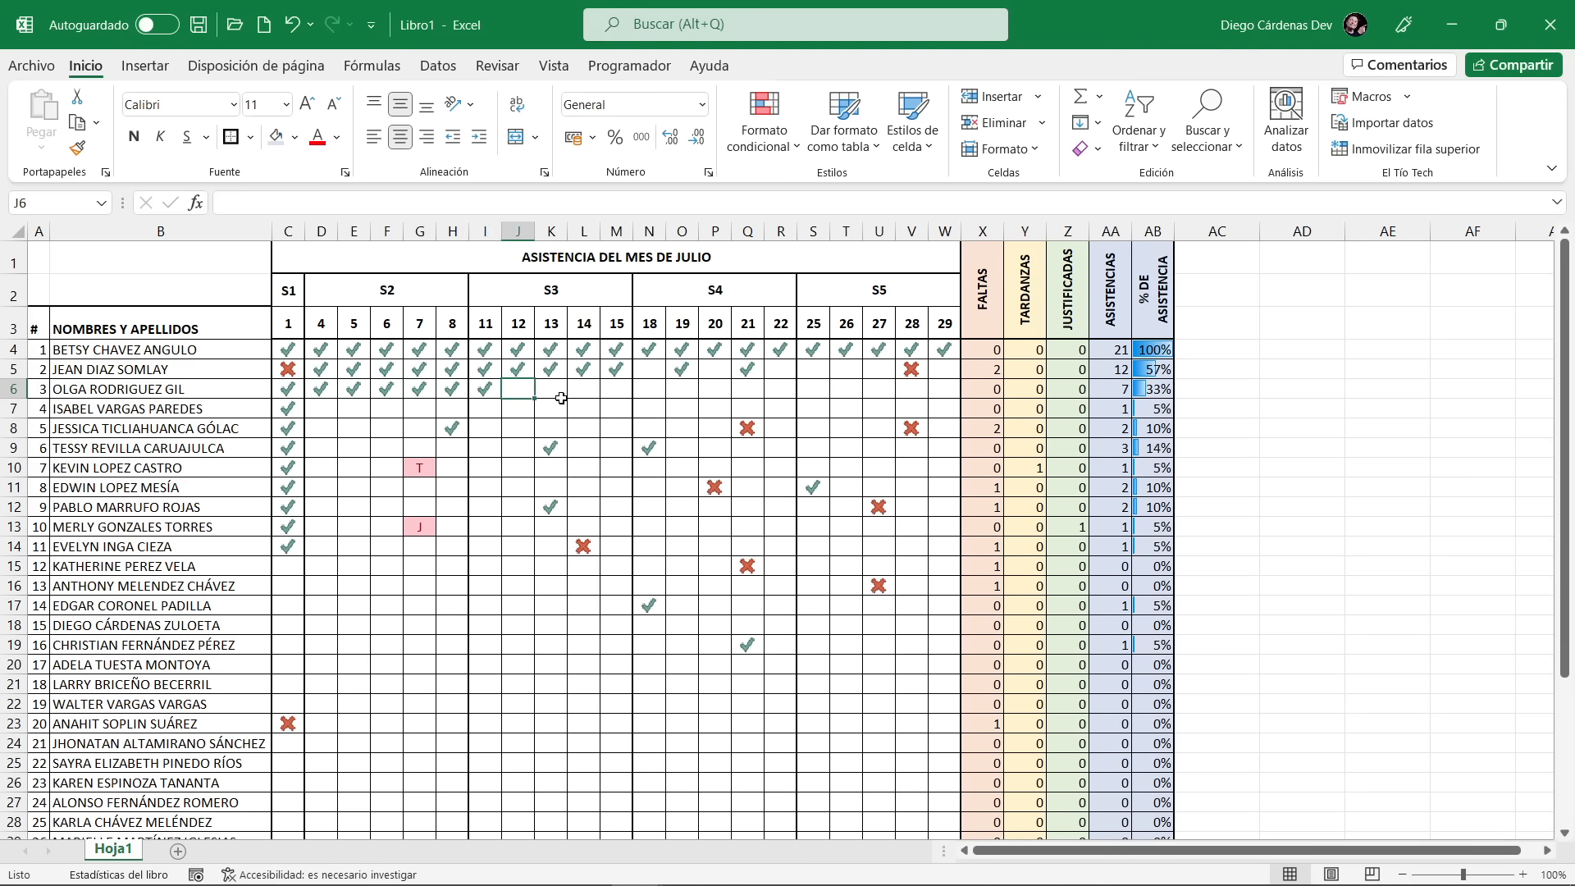
text(0)
click(580, 396)
text(0)
click(550, 390)
text(0)
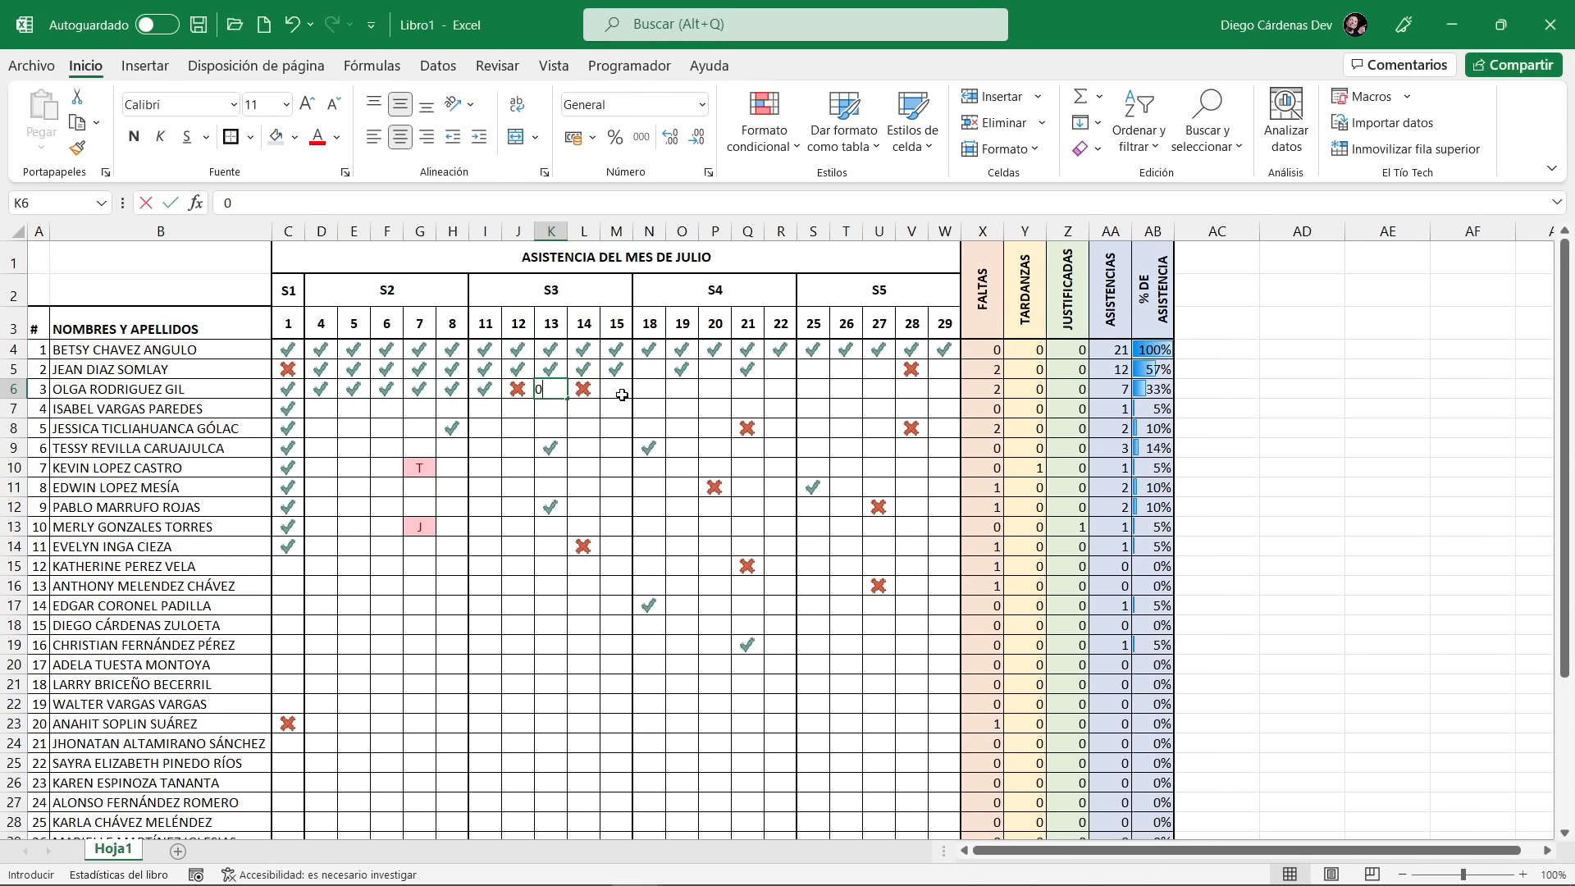
Enter the tardiness mark T in M6 and the justified mark J in O6
click(620, 396)
text(T)
click(668, 389)
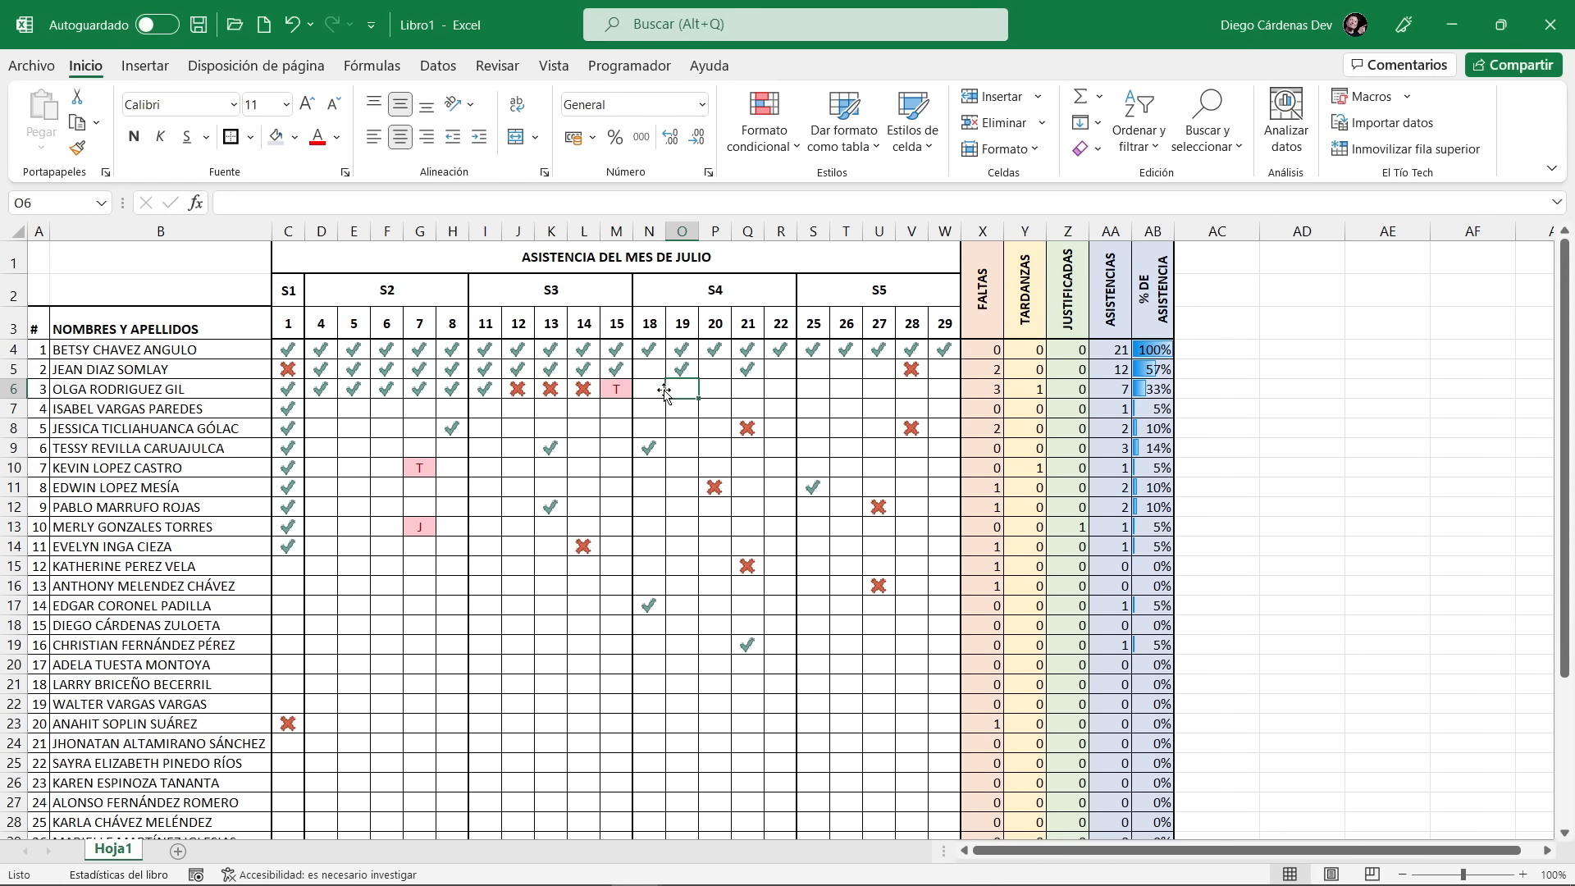
text(K)
key(BackSpace)
text(J)
click(714, 427)
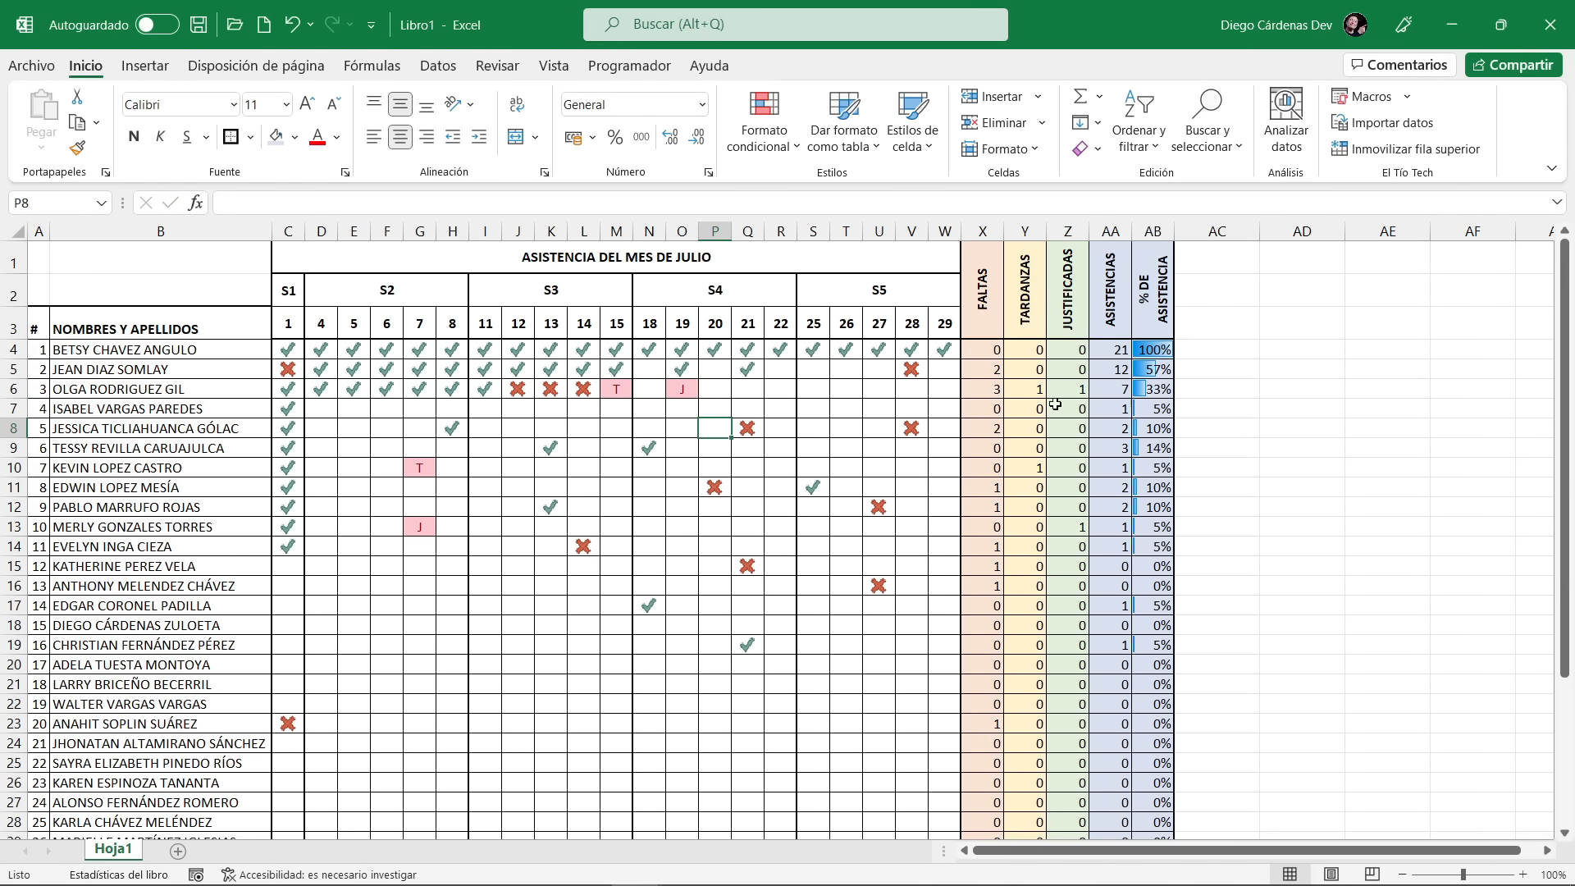
Enter 1 as the attendance mark in the week S5 cells S6 to W6
click(943, 392)
text(1)
click(910, 390)
text(1)
click(878, 390)
text(1)
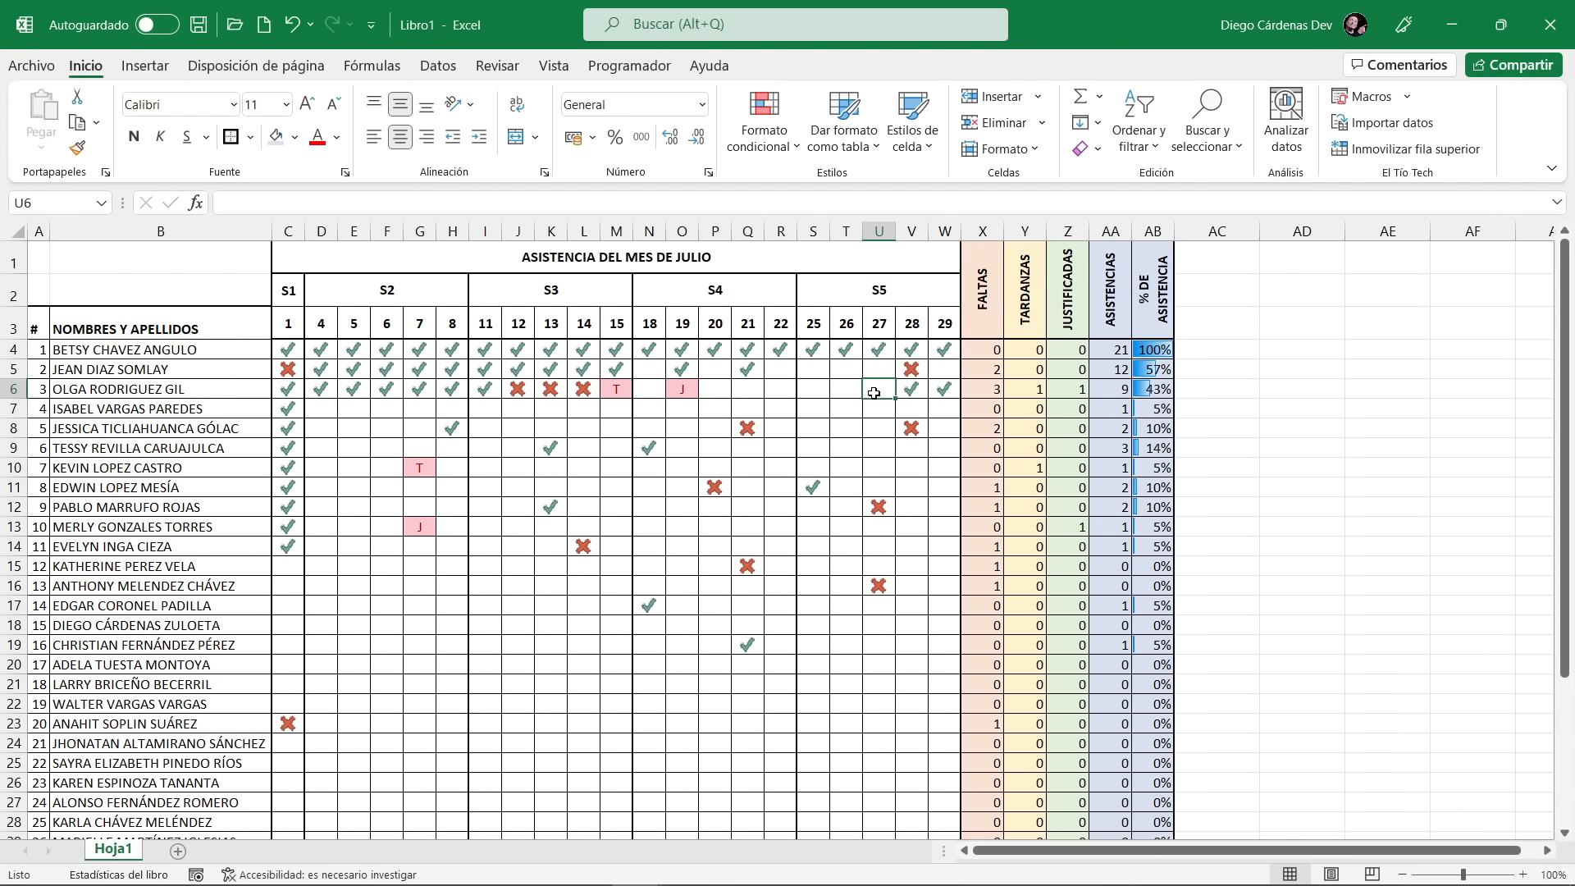
click(850, 393)
text(1)
click(813, 390)
text(1)
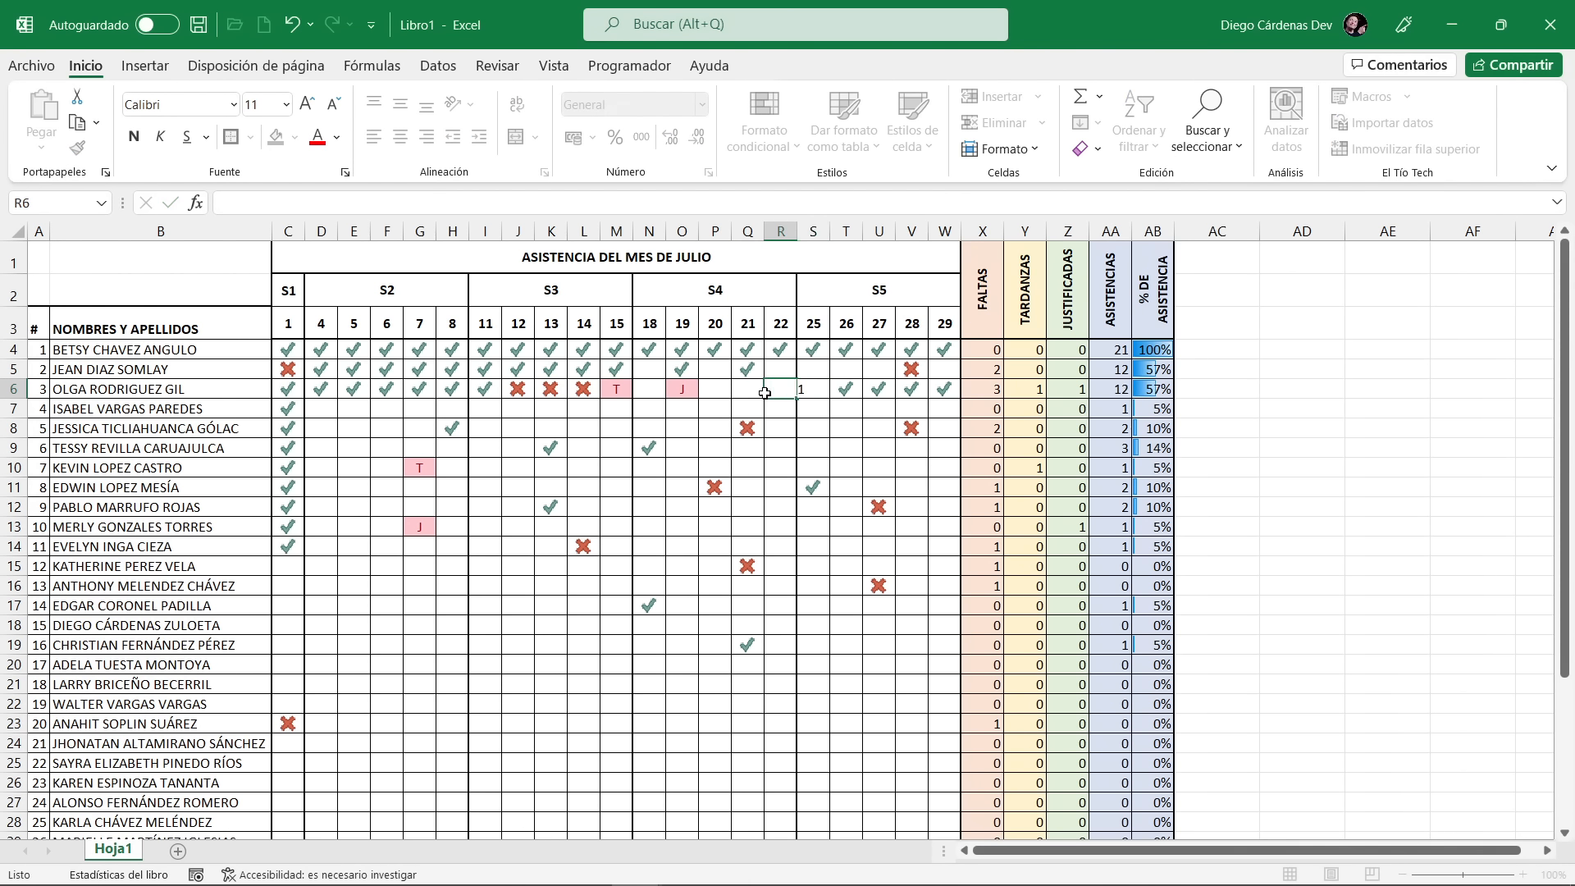
Fill the remaining week S4 cells N6, P6, Q6 and R6 with 1
click(768, 395)
text(1)
click(747, 391)
text(1)
click(715, 391)
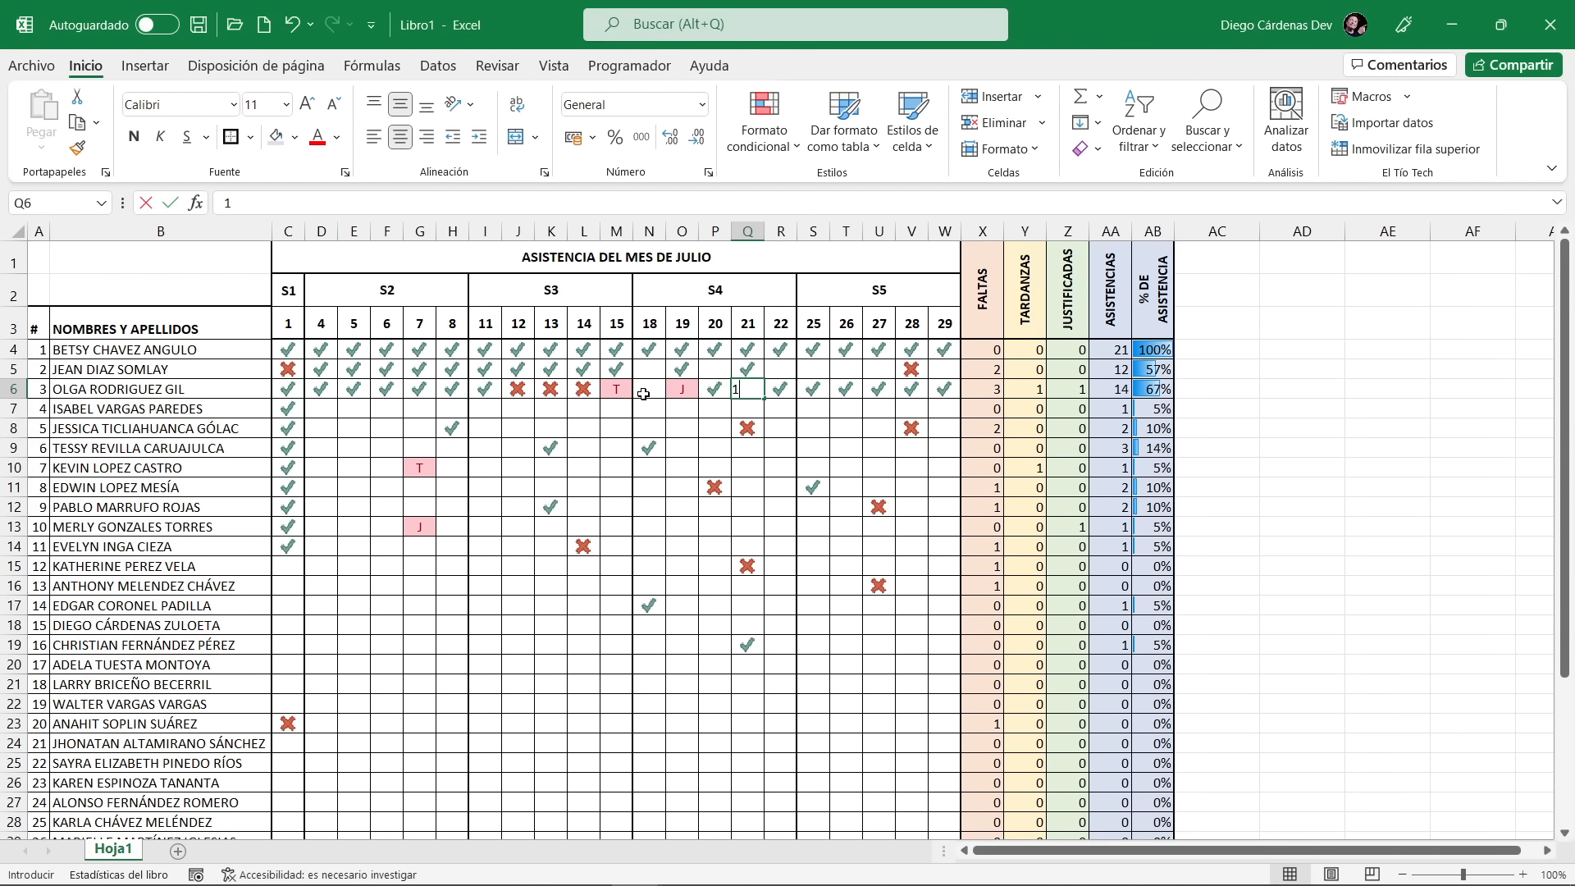
text(1)
click(664, 392)
text(1)
click(849, 472)
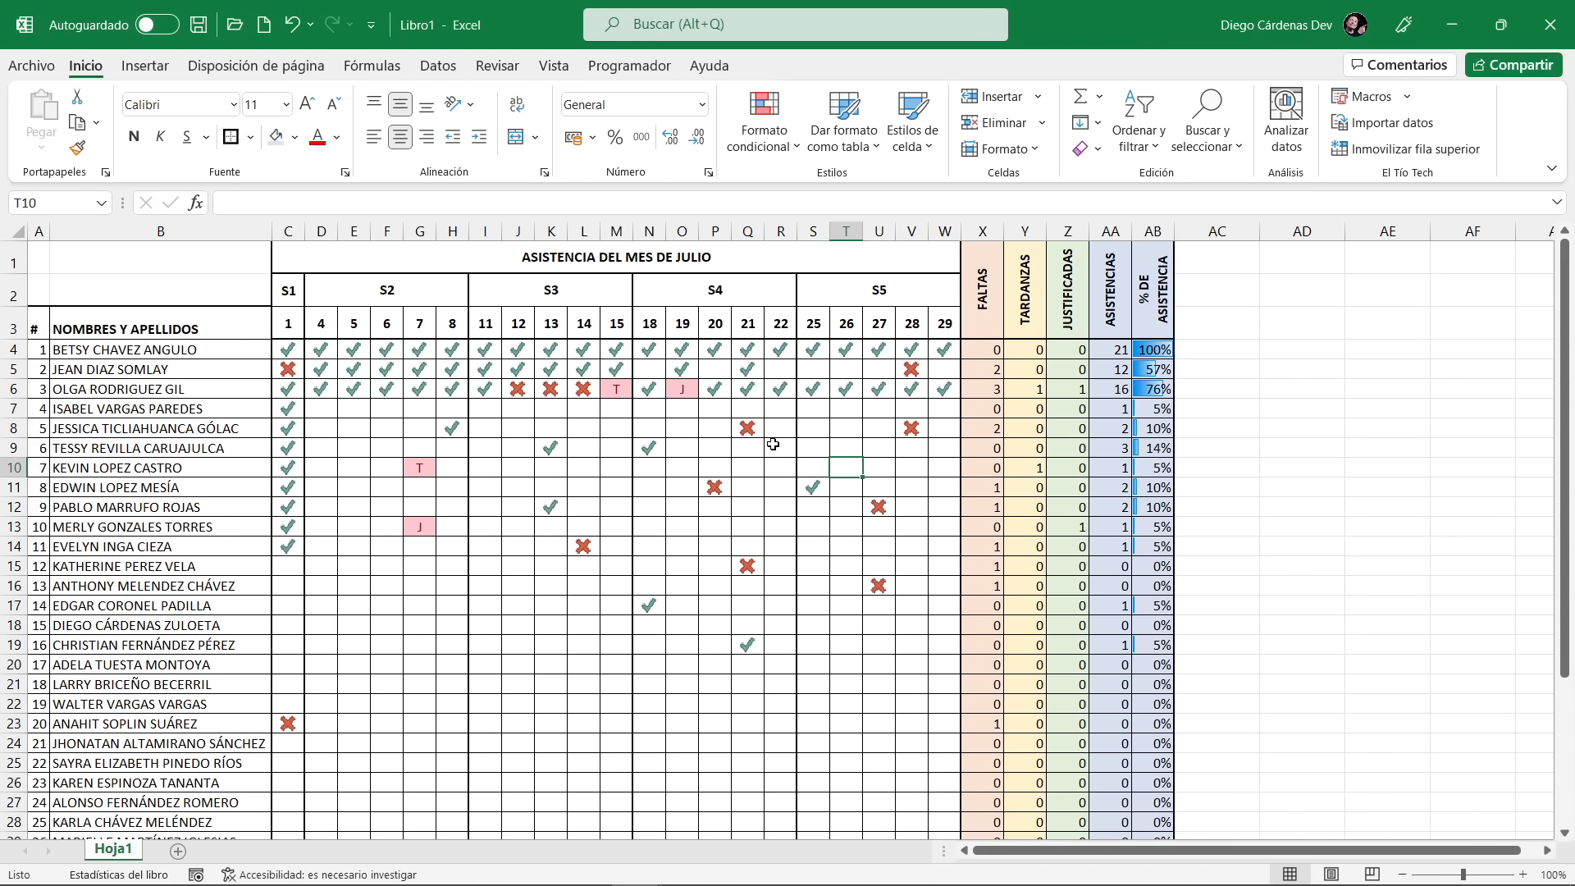
click(711, 258)
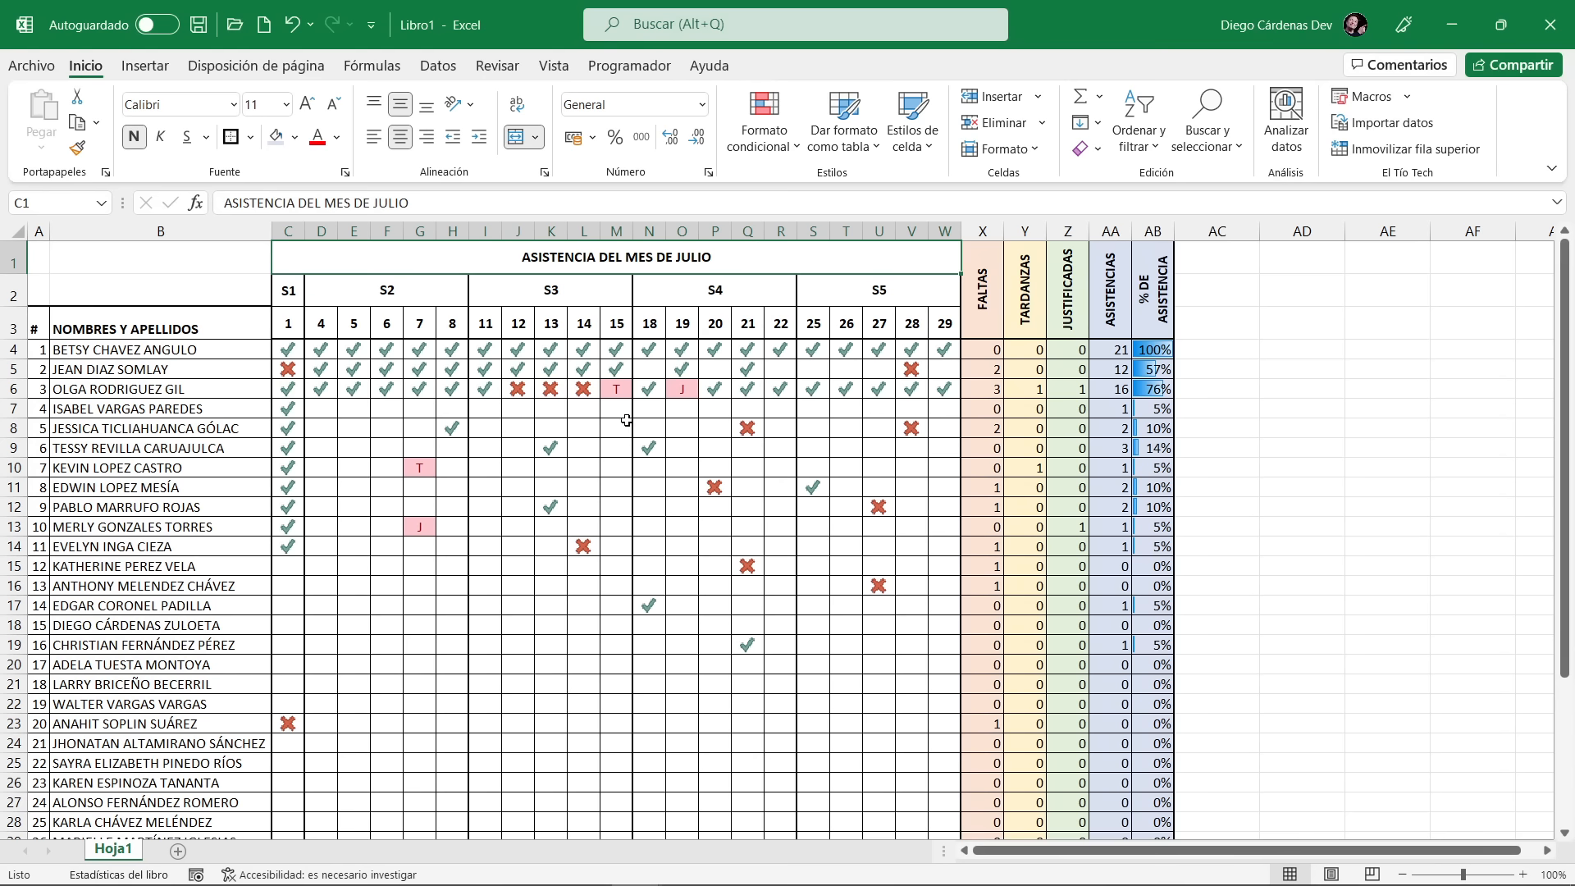
scroll(626, 420, down, 1)
scroll(803, 422, up, 1)
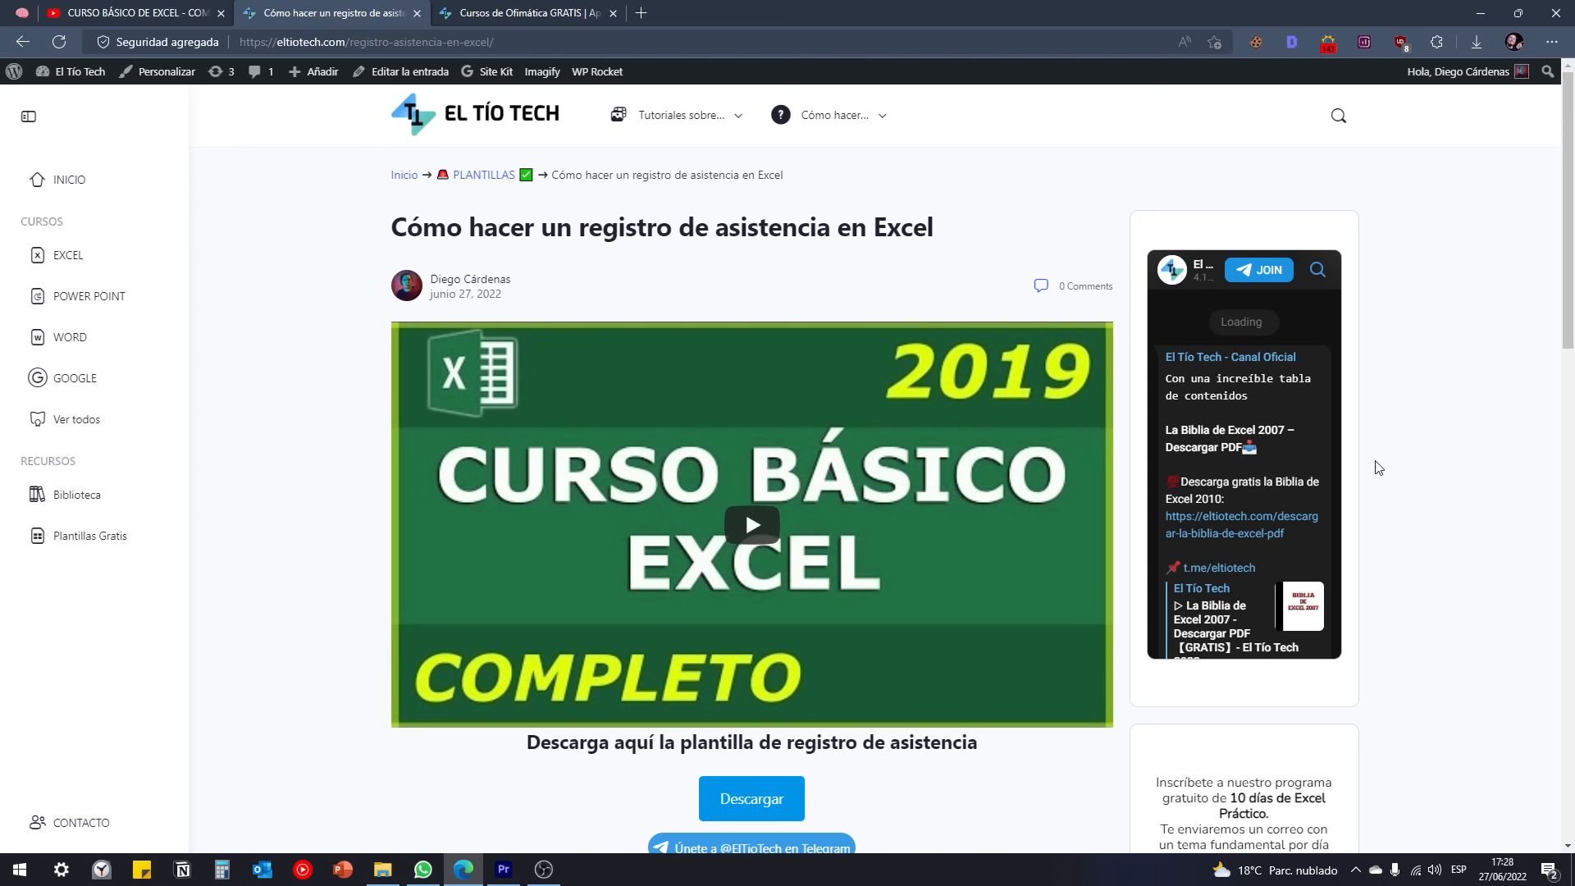
In the browser, view the YouTube video CURSO BÁSICO DE EXCEL - COMPLETO 2020 and expand its description
click(136, 12)
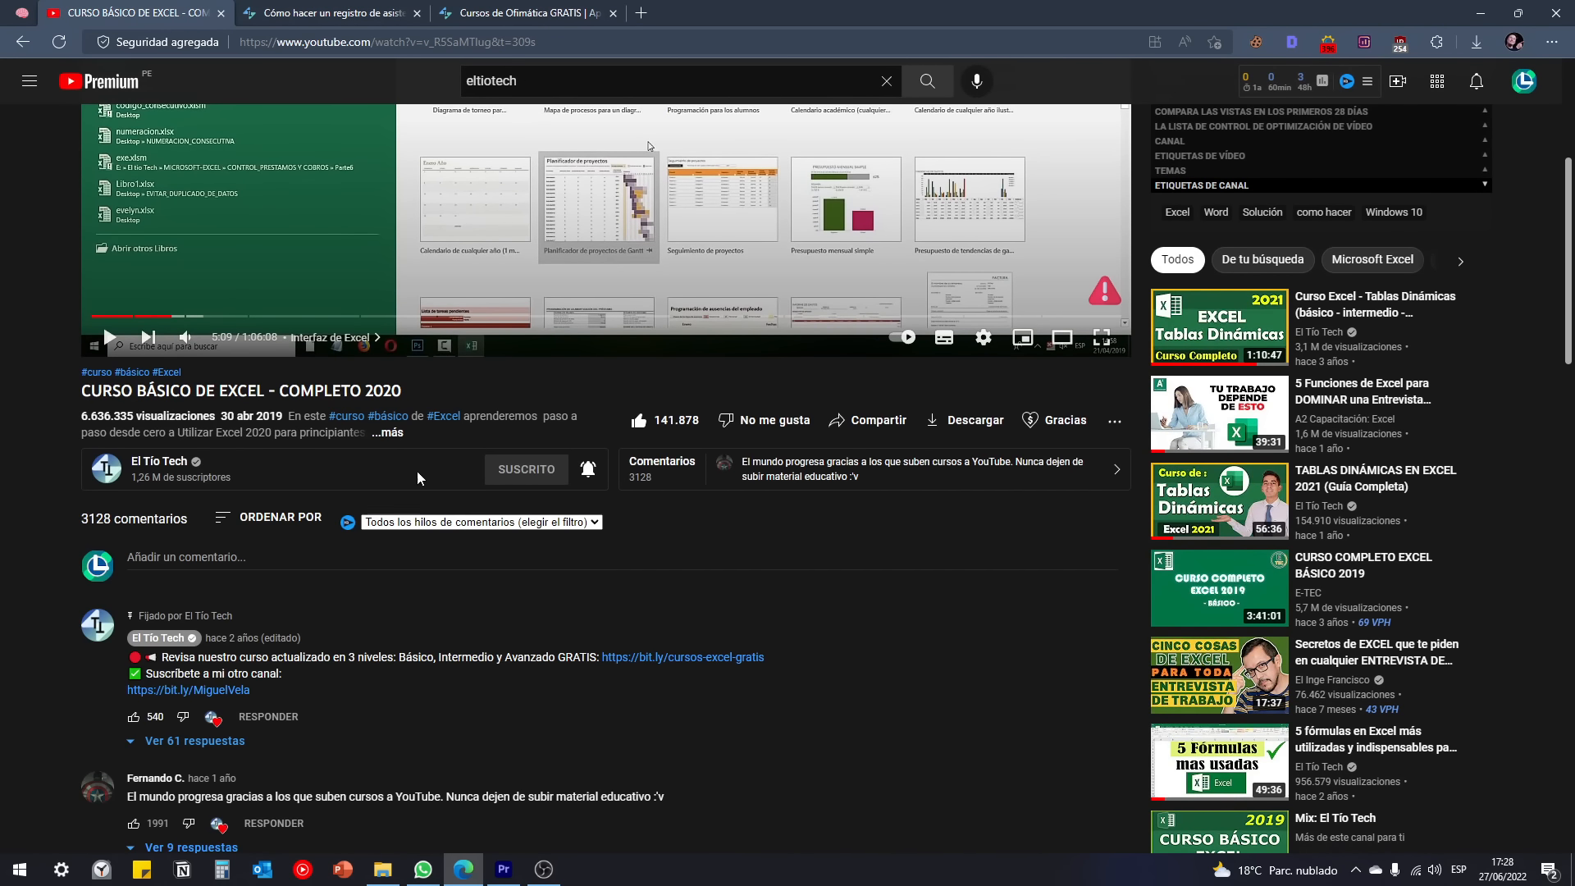
scroll(495, 367, up, 4)
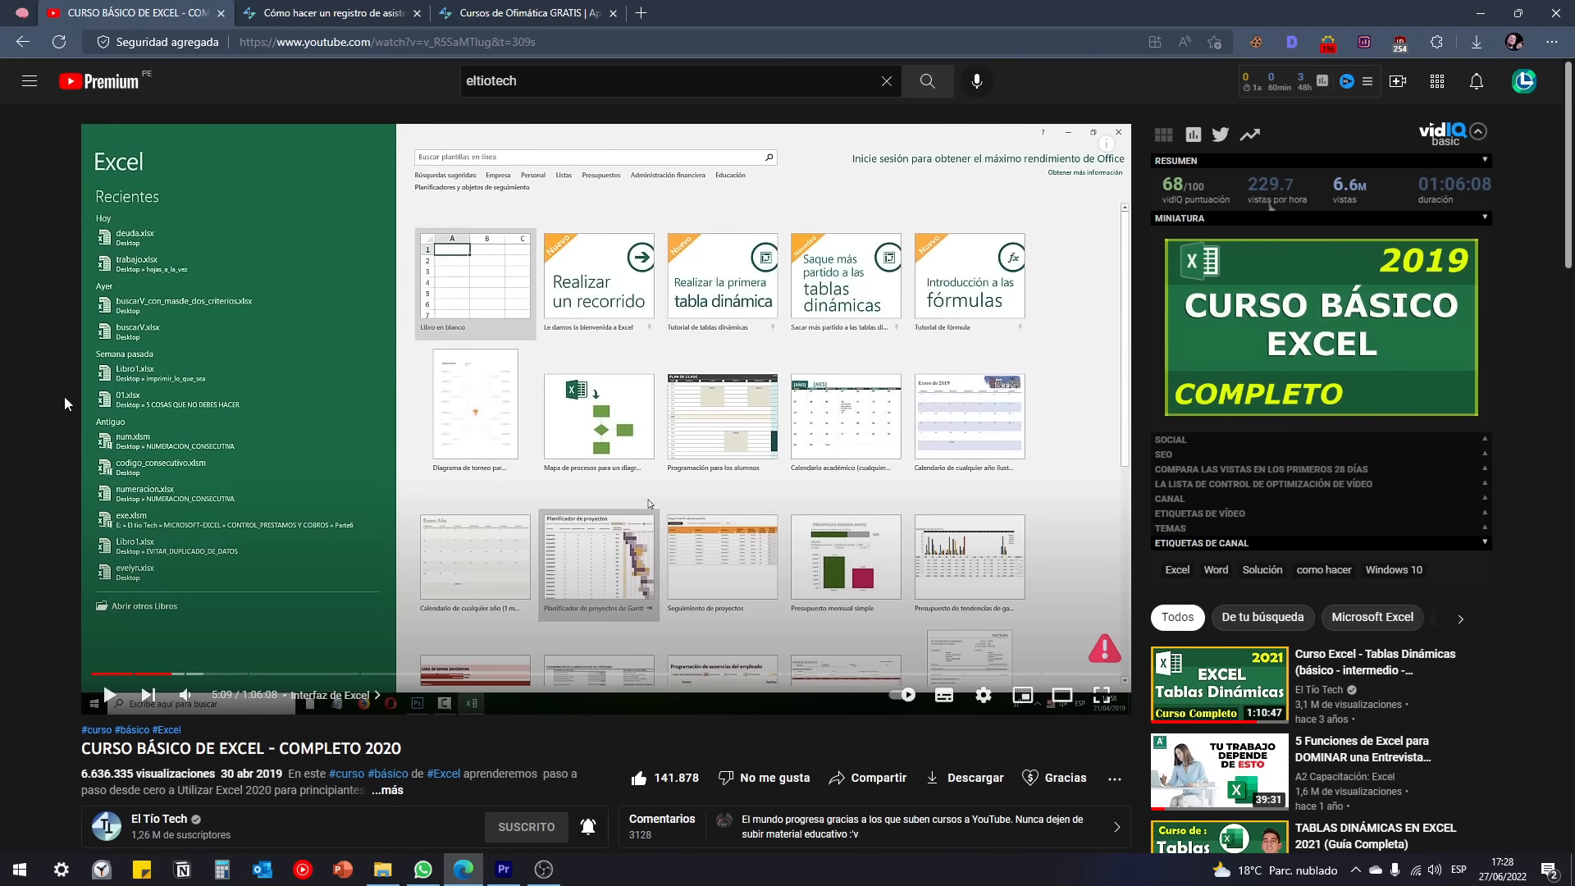
scroll(65, 402, down, 3)
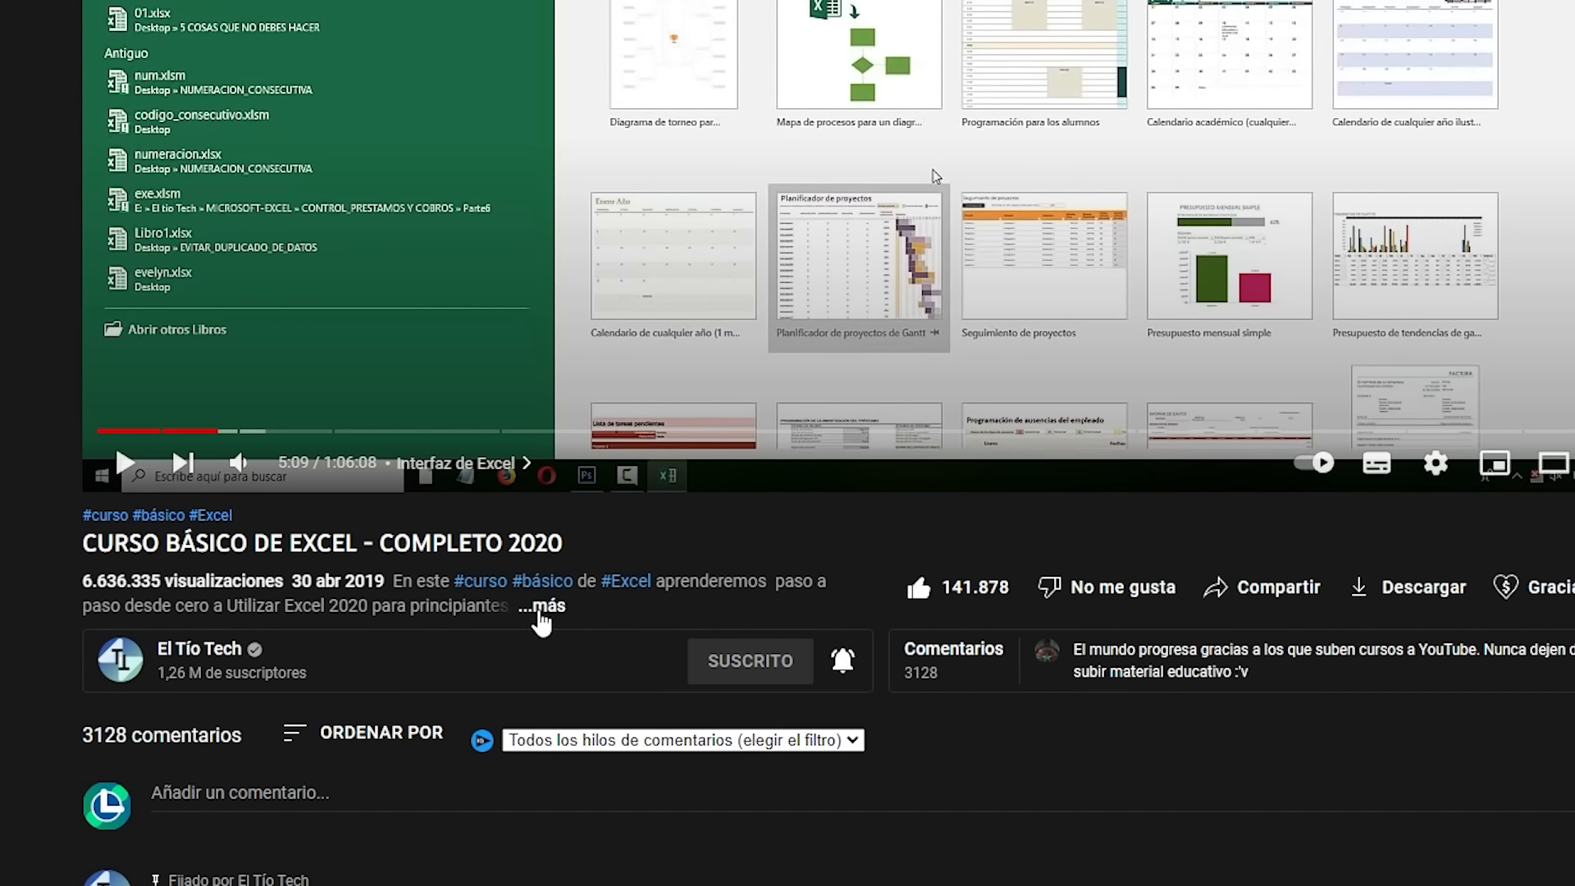
click(542, 607)
scroll(365, 682, down, 3)
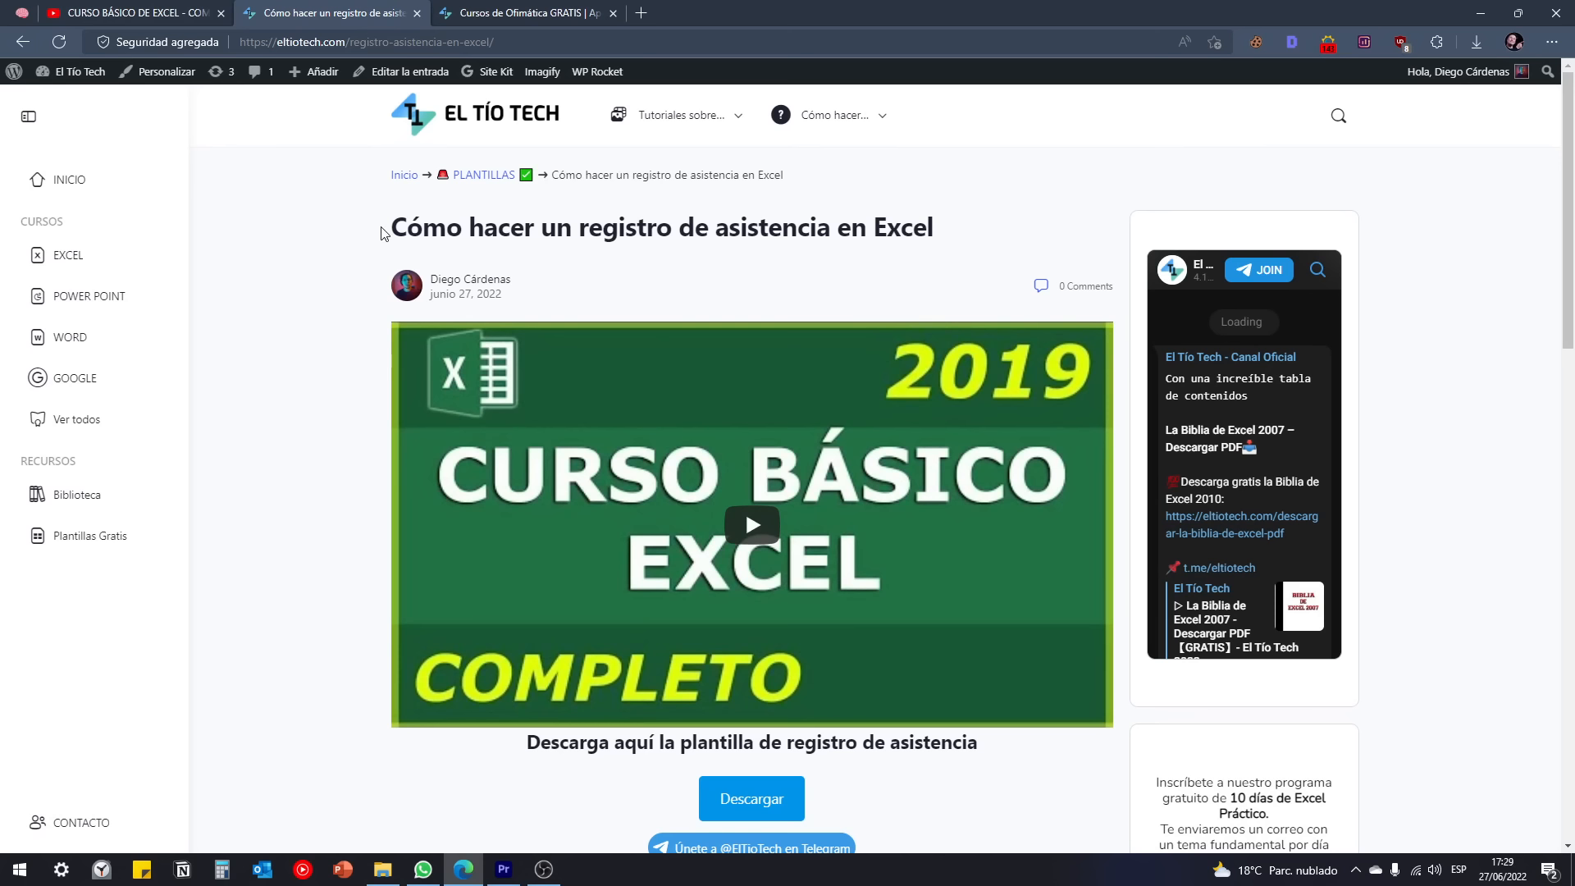
Look over the attendance register article's title and download section, then the tiotech.net home page, and return to the article
drag(540, 127, 1371, 134)
click(948, 236)
scroll(730, 542, down, 3)
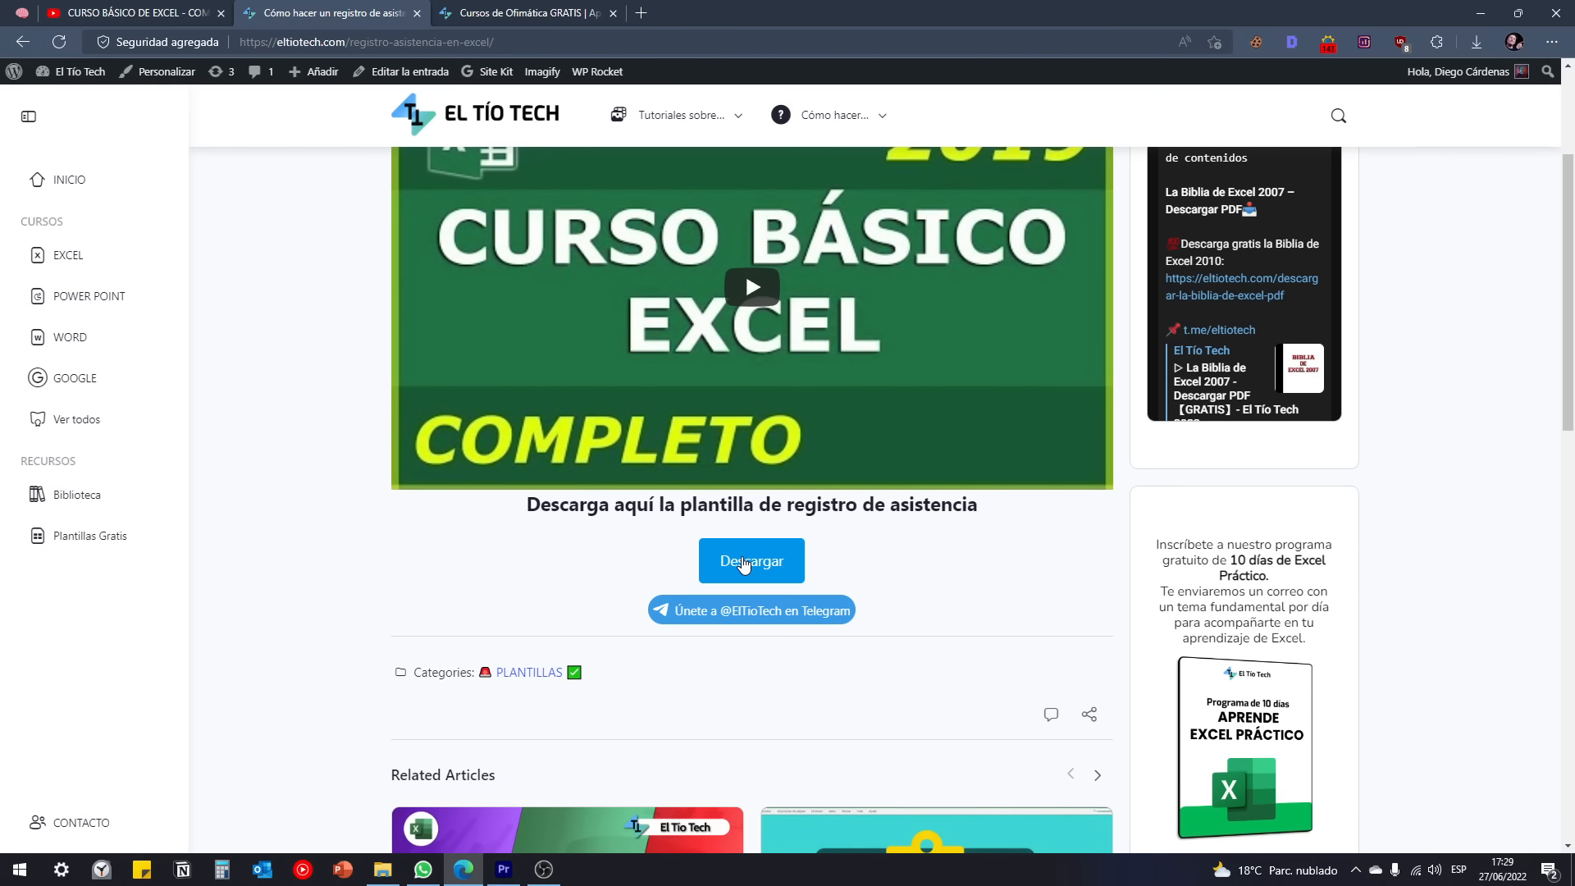
scroll(335, 492, up, 3)
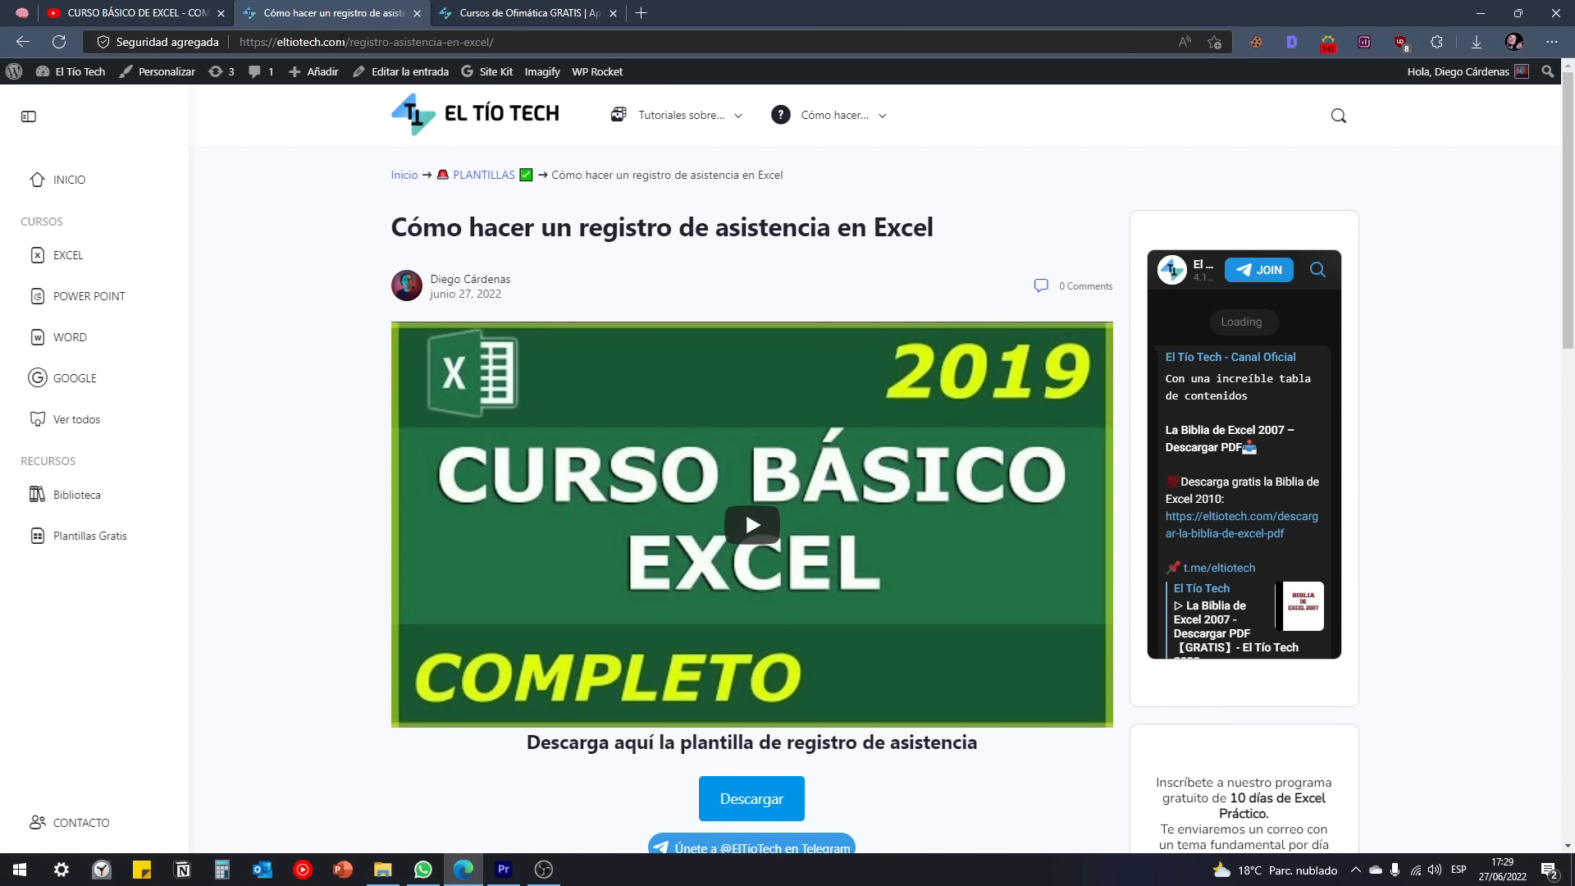
key(ctrl+Tab)
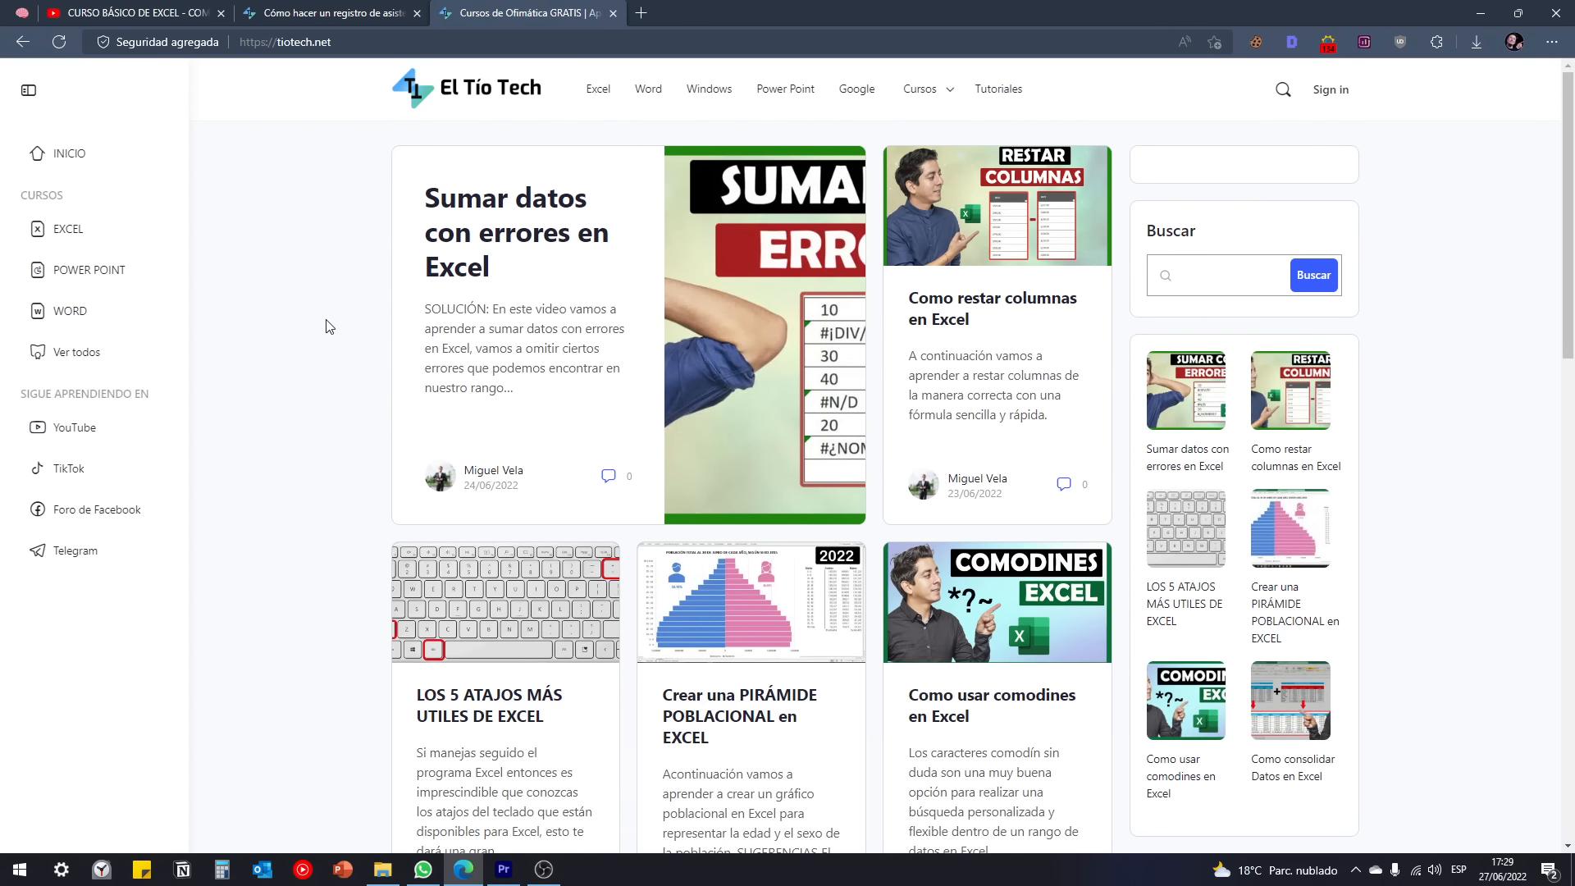
click(333, 13)
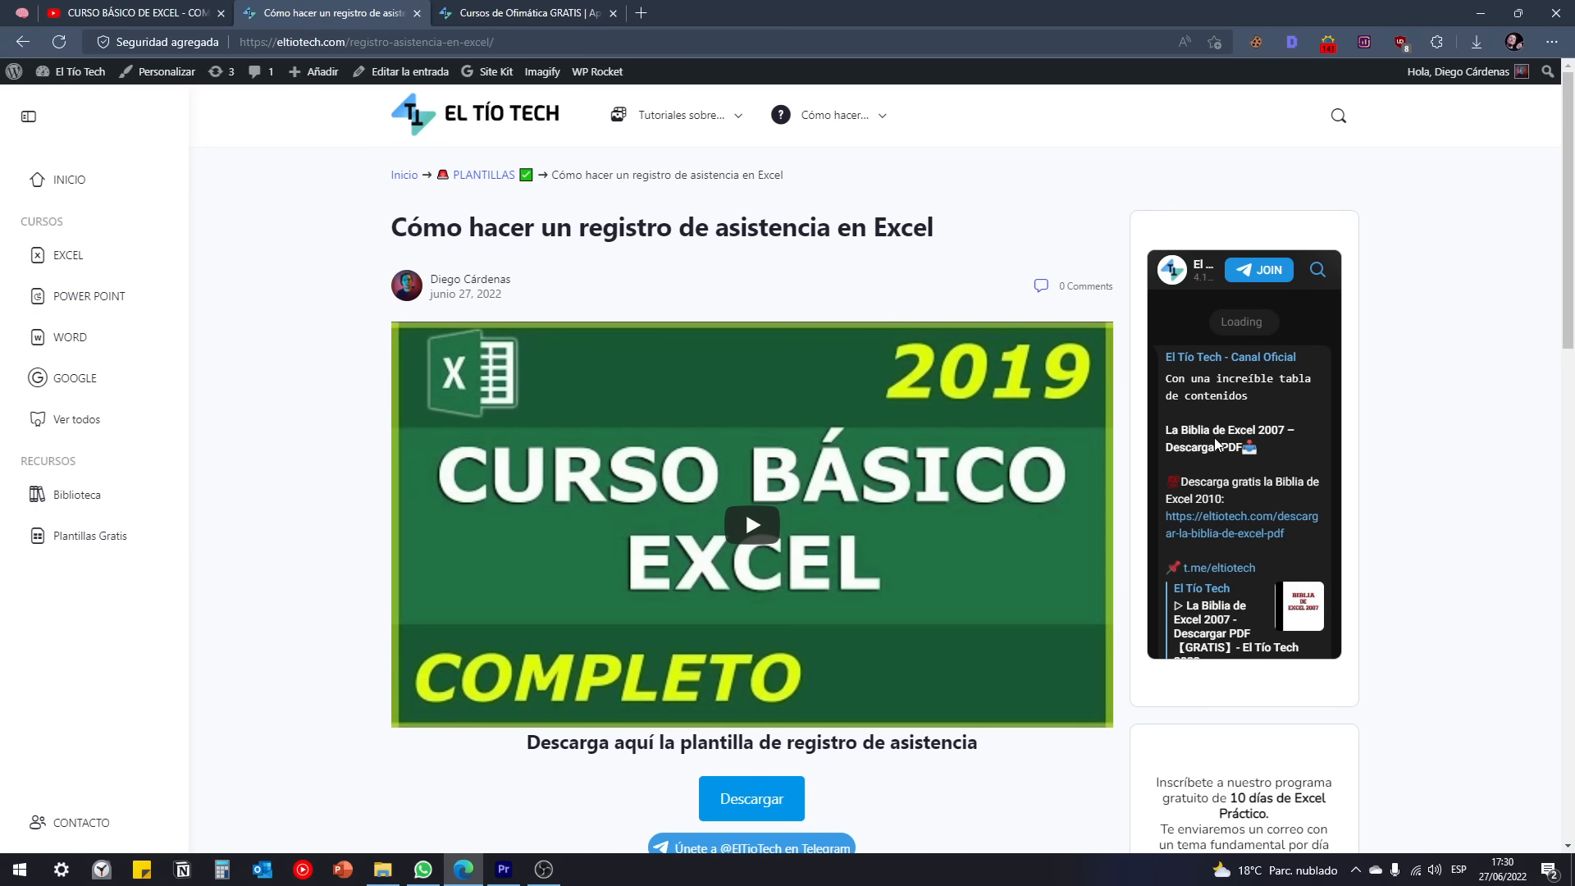
Browse the Telegram channel feed embedded in the article and examine the Telegram join link below the download section
scroll(1270, 403, down, 15)
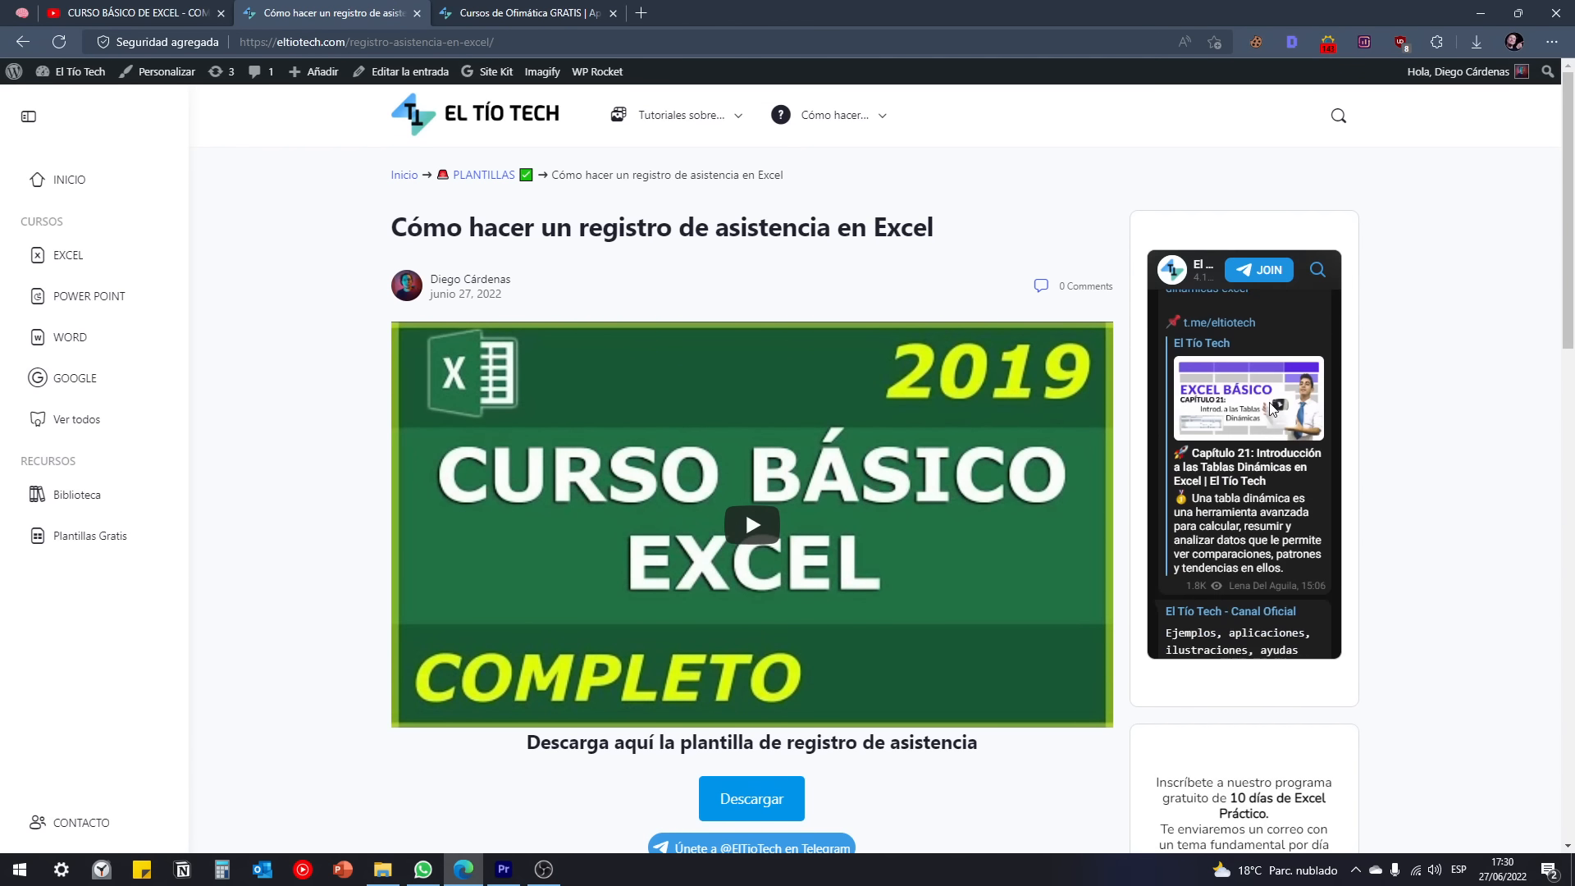
scroll(1269, 403, down, 15)
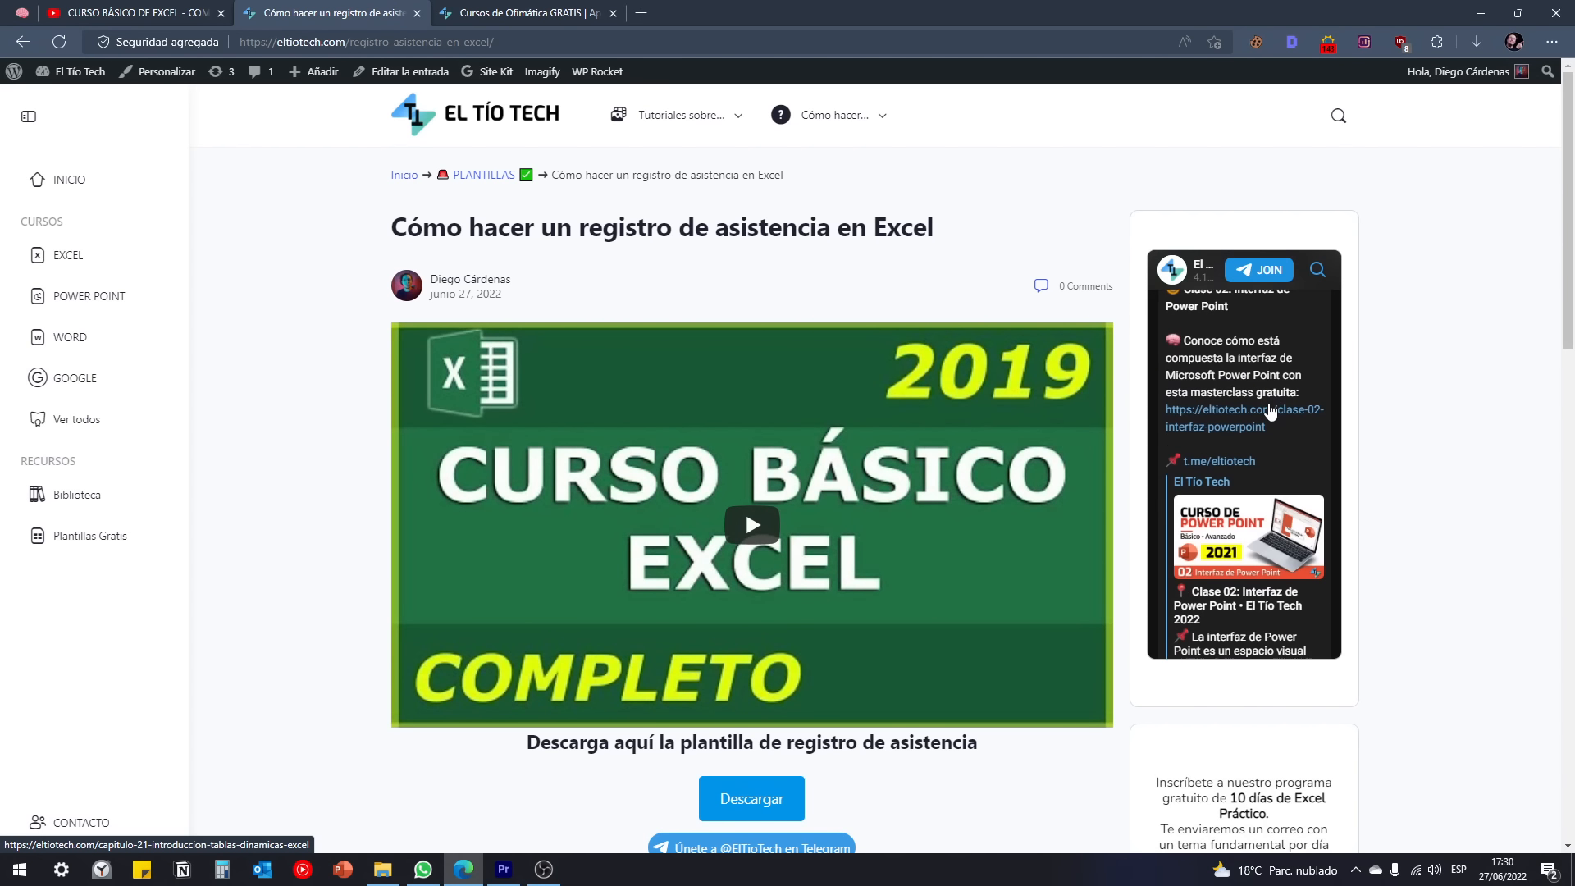
scroll(1270, 408, down, 15)
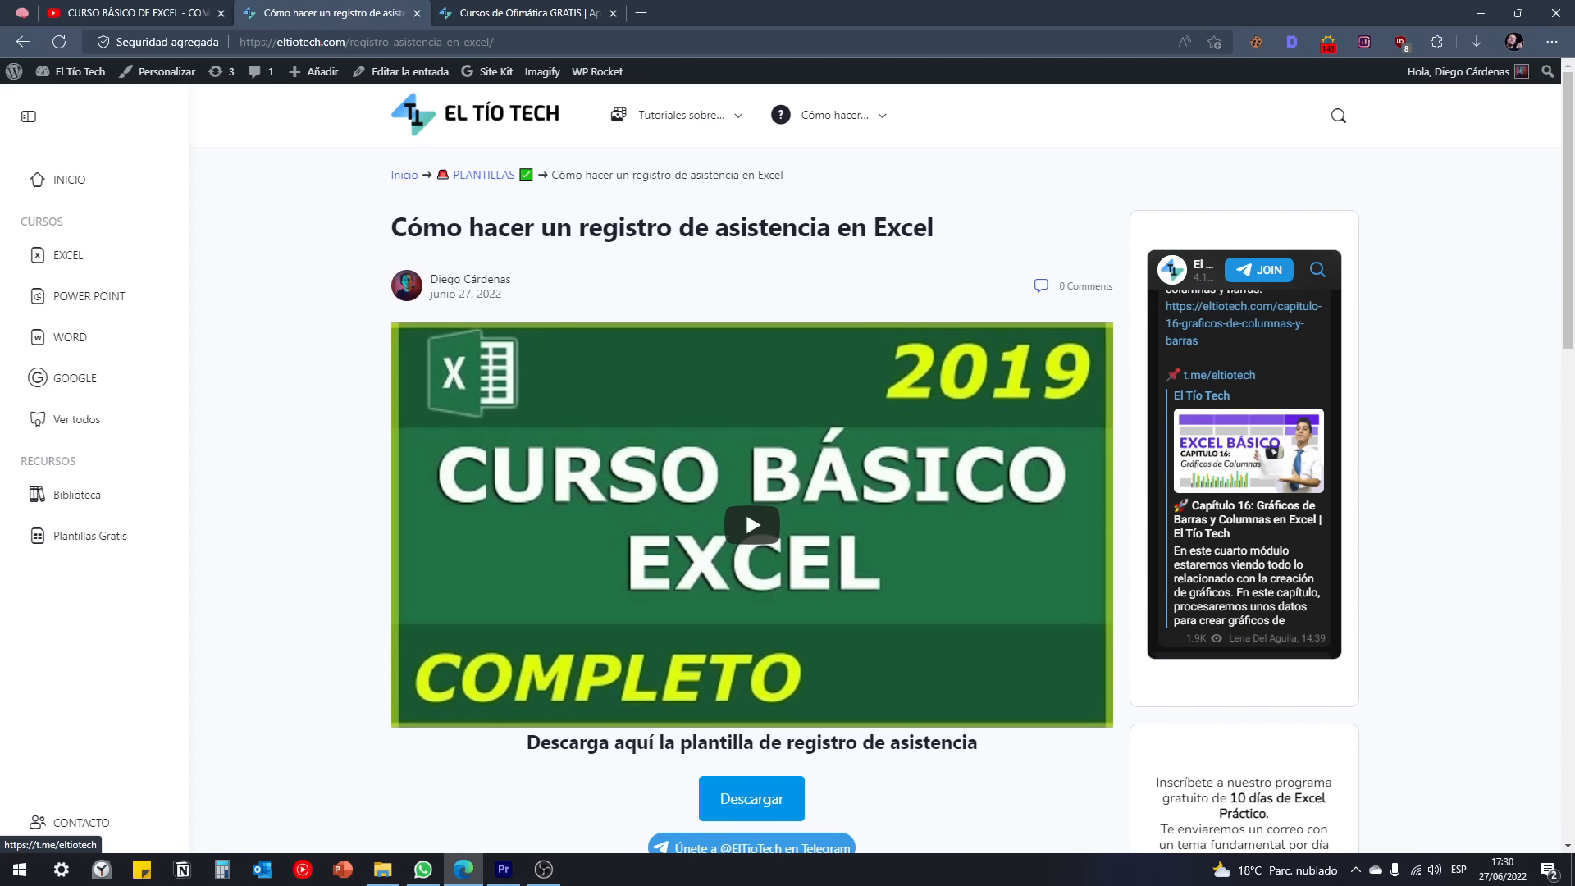
scroll(1278, 399, down, 4)
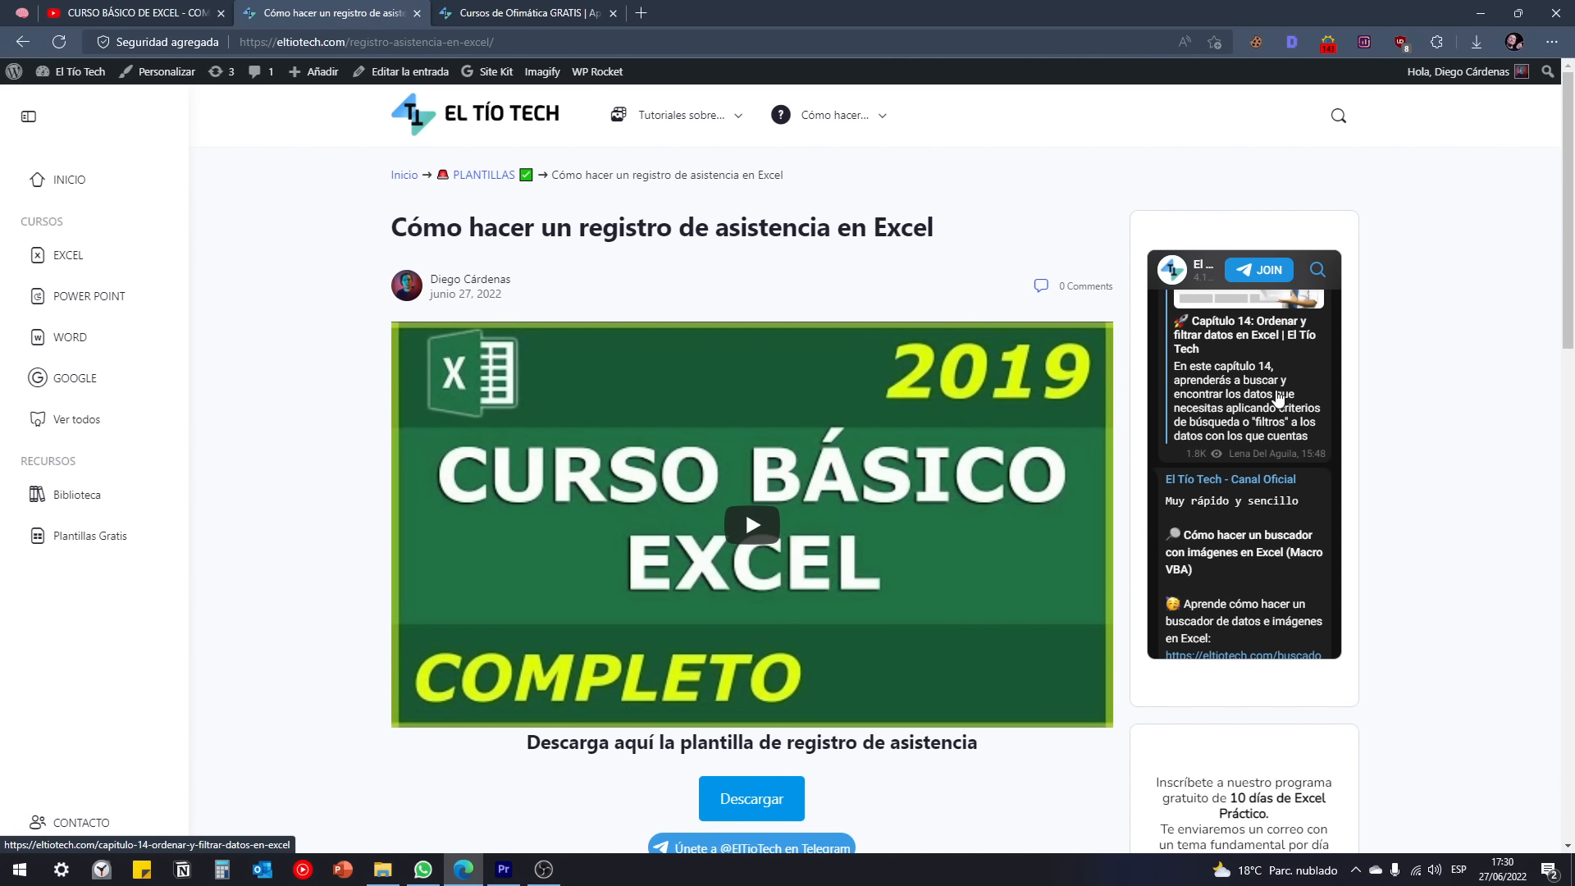
scroll(1278, 399, down, 4)
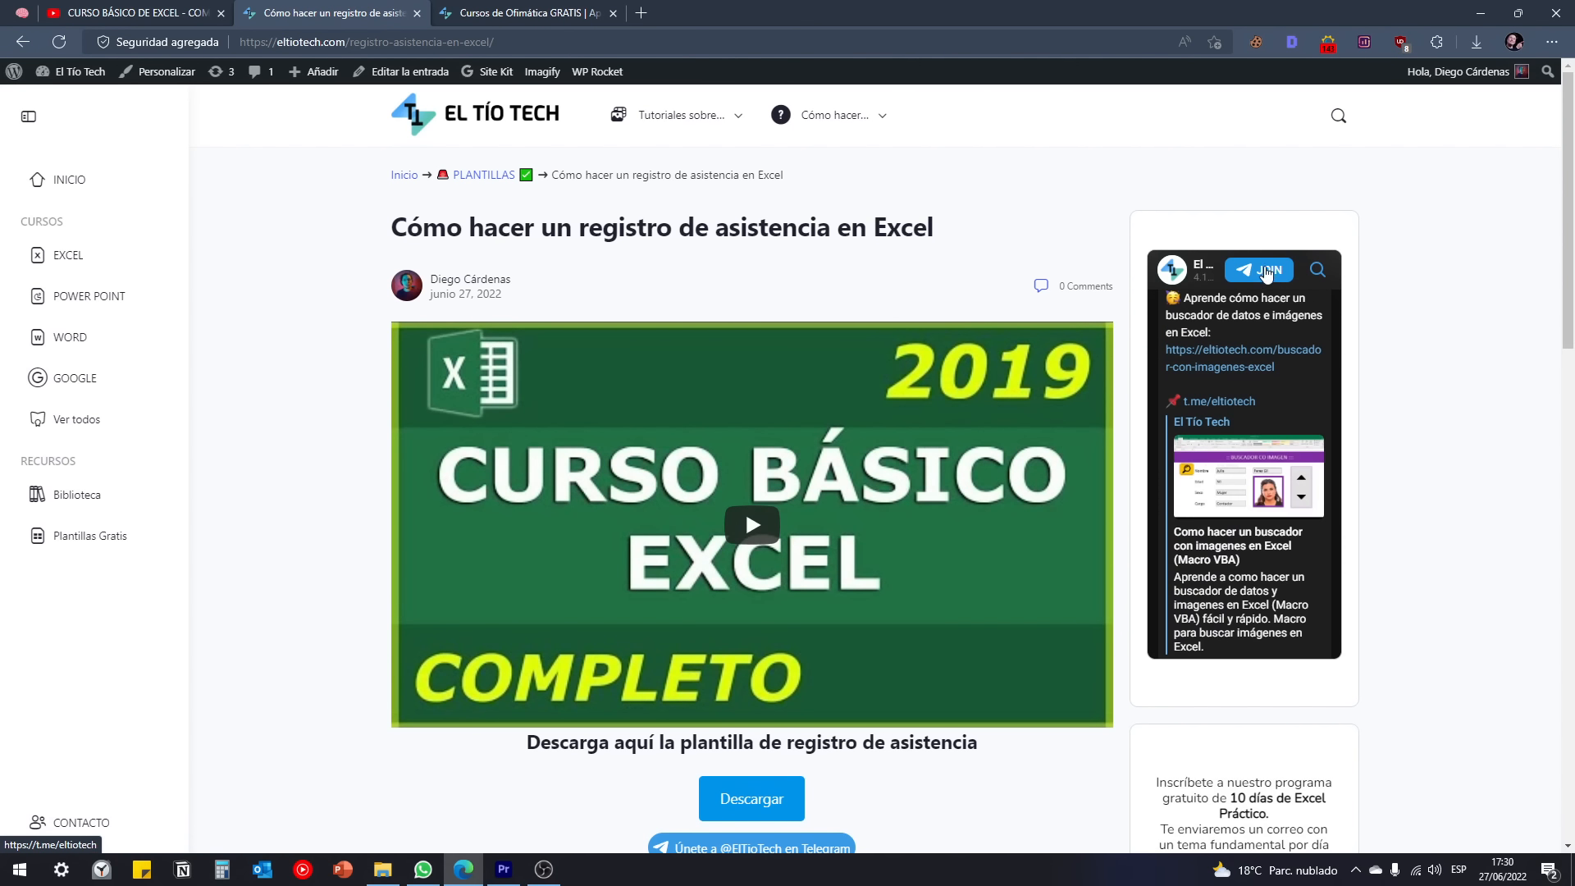
scroll(1110, 552, down, 3)
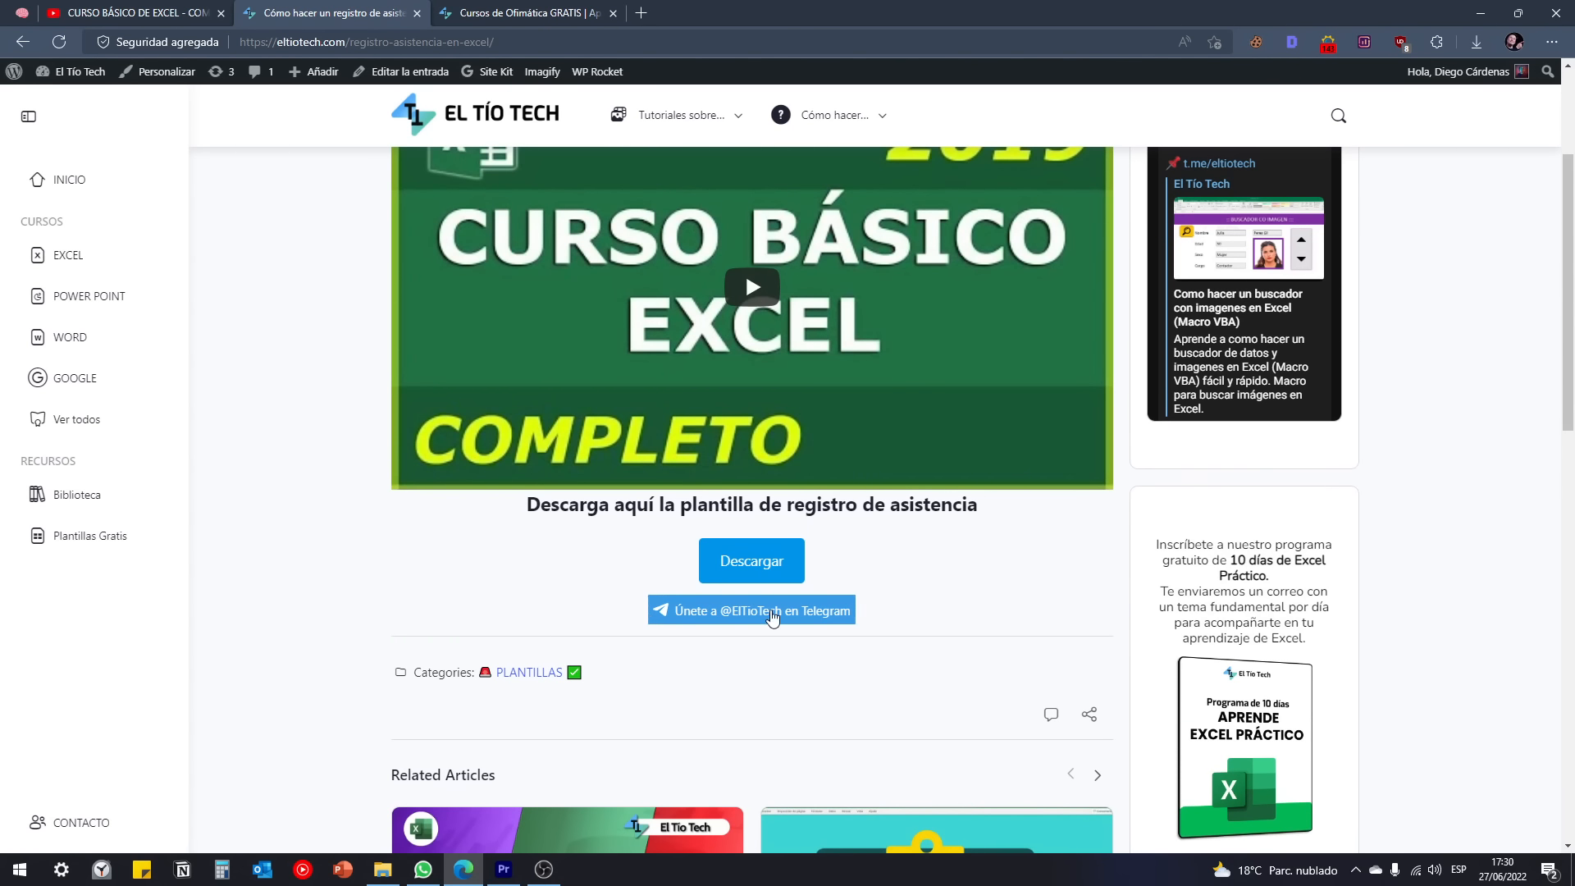
scroll(988, 605, up, 3)
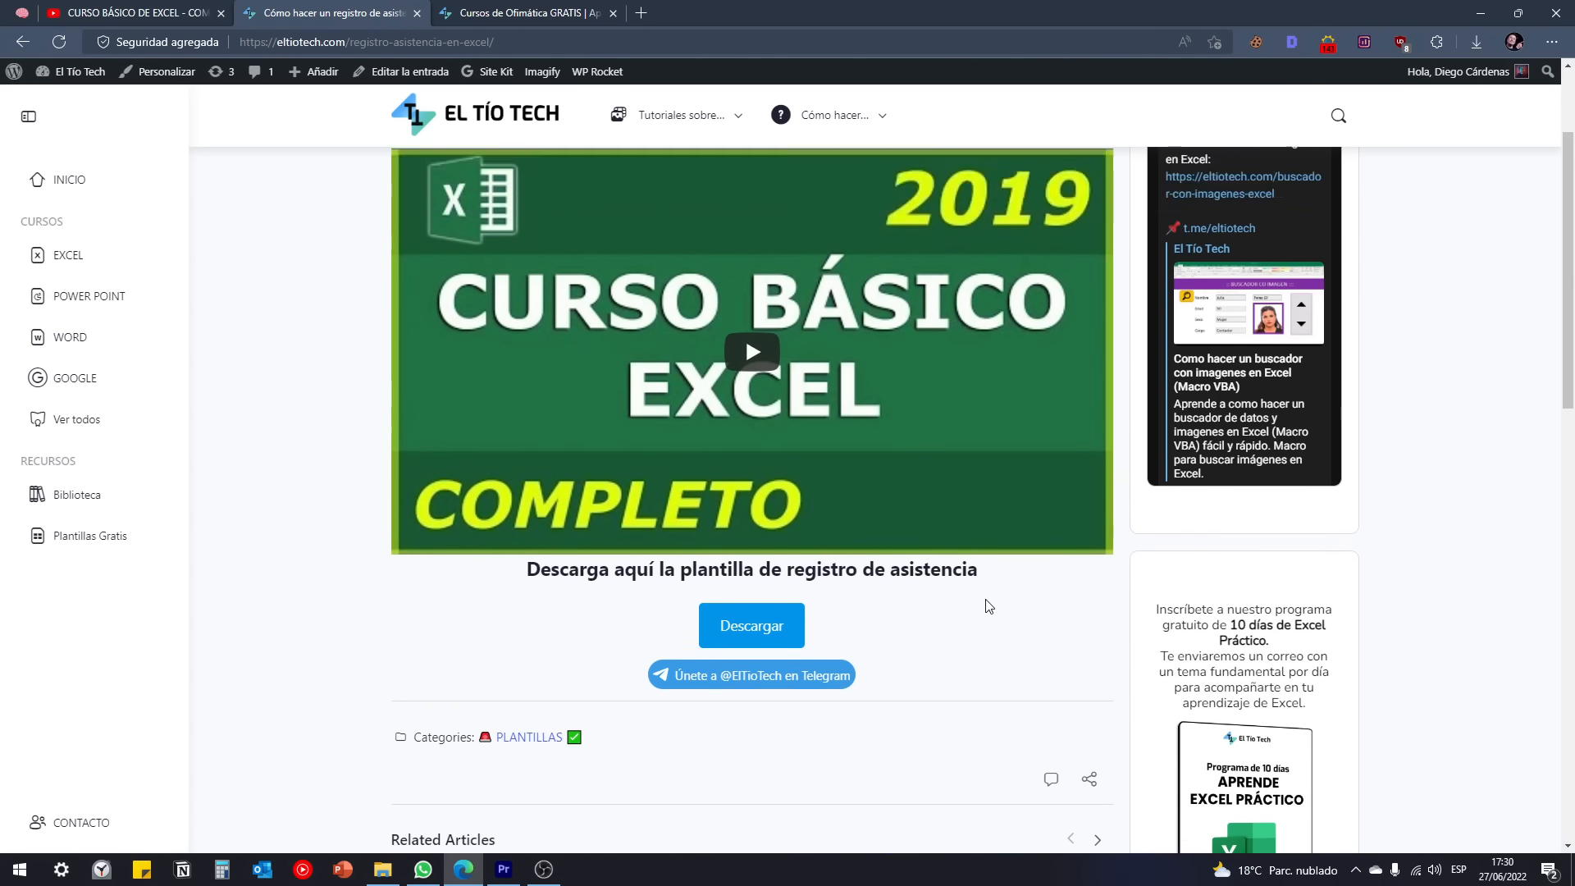